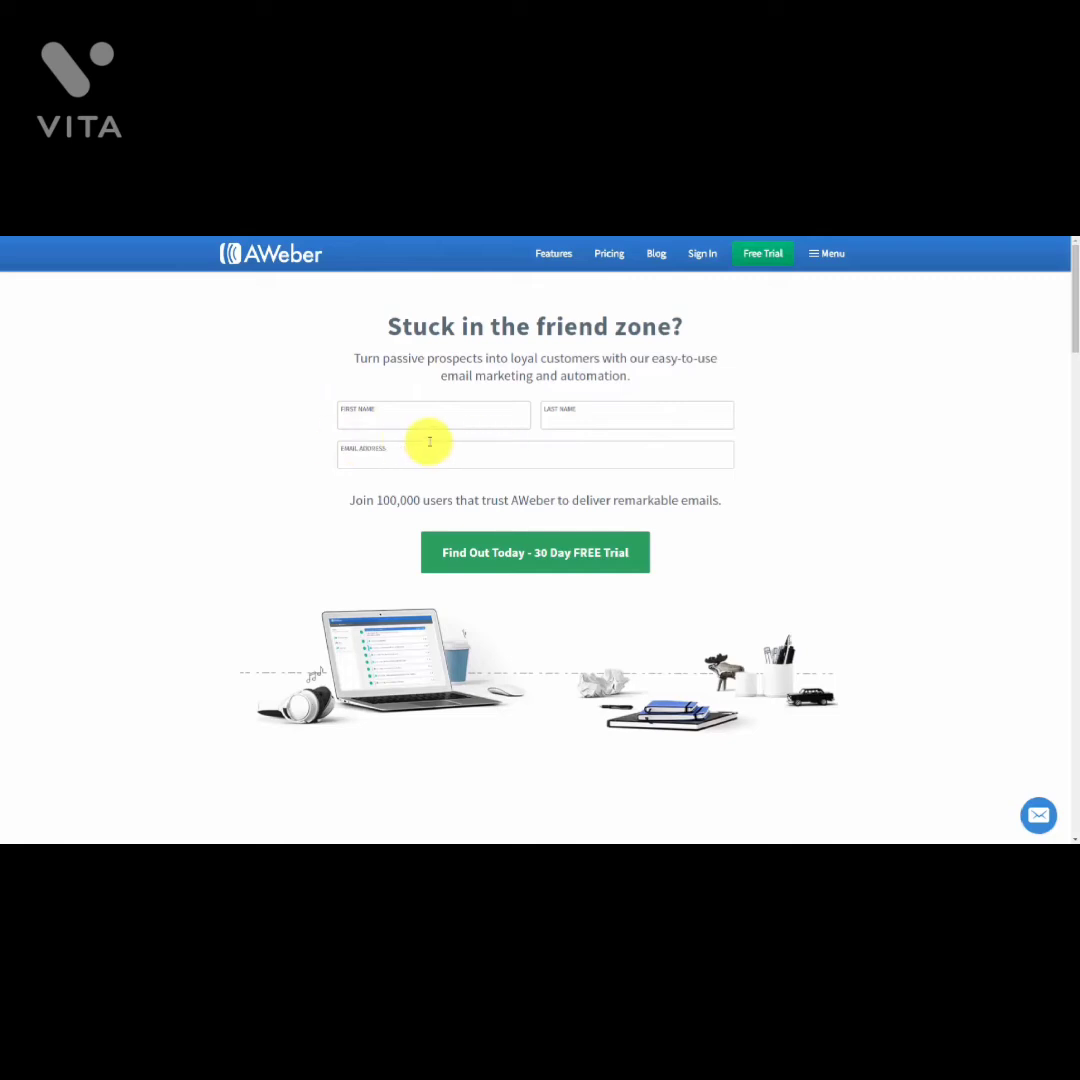
Step: Start the 30-day free trial sign-up and bring the billing information form into view
{"action": "left_click", "coordinate": [498, 552]}
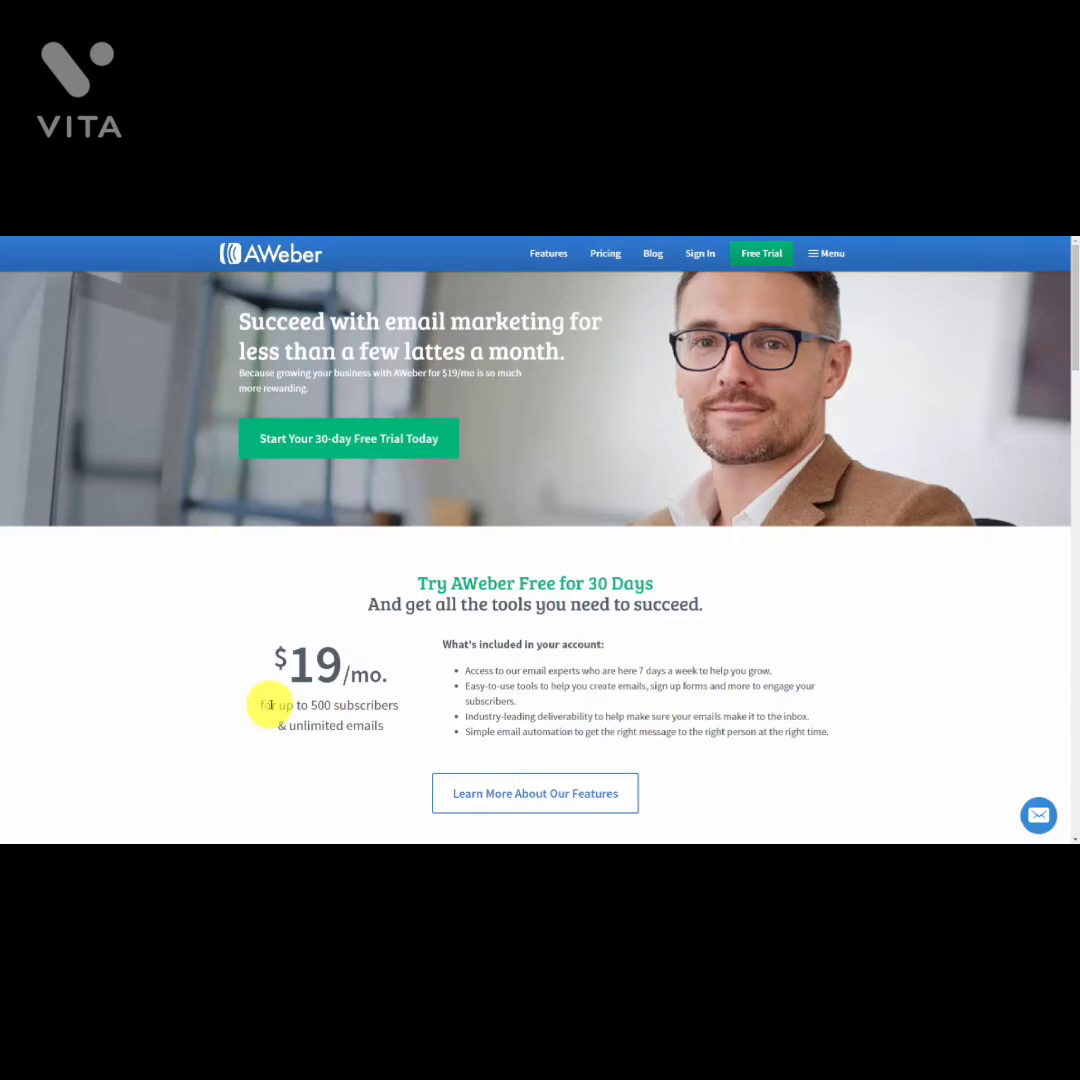
{"action": "scroll", "coordinate": [270, 705], "scroll_direction": "down", "scroll_amount": 8}
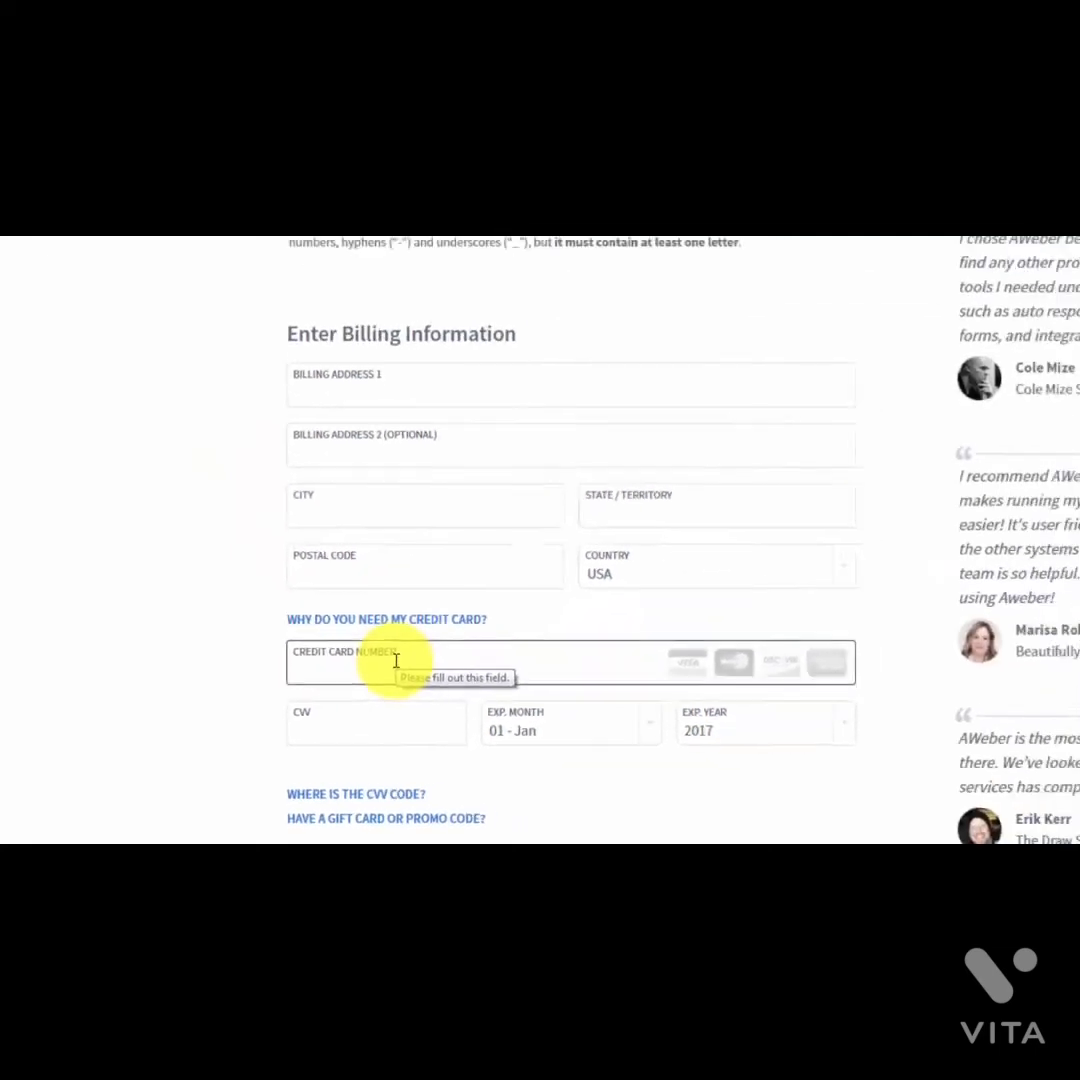
Step: Review the Prepay and save plans and open the Service Agreement
{"action": "scroll", "coordinate": [300, 730], "scroll_direction": "down", "scroll_amount": 5}
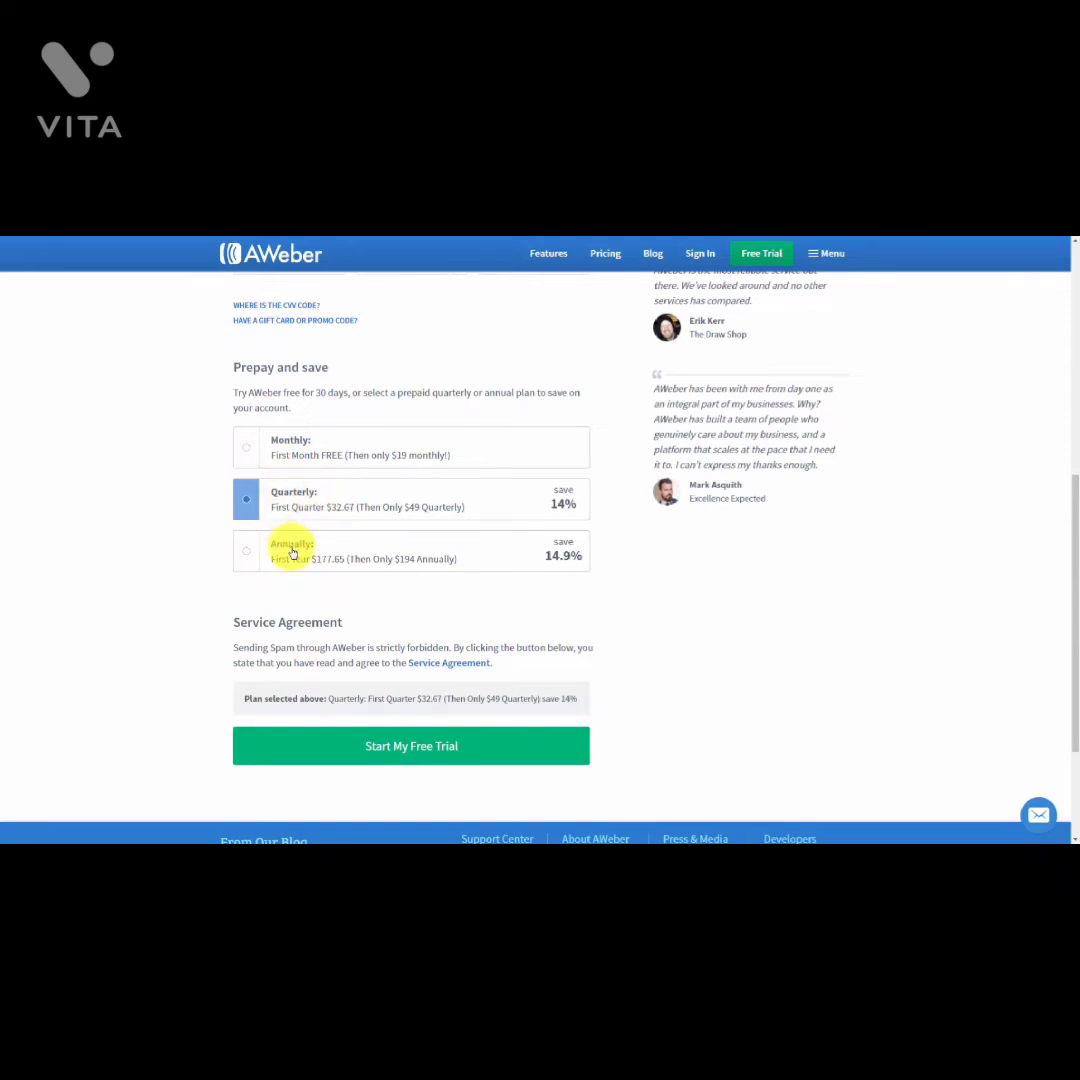
{"action": "left_click", "coordinate": [419, 666]}
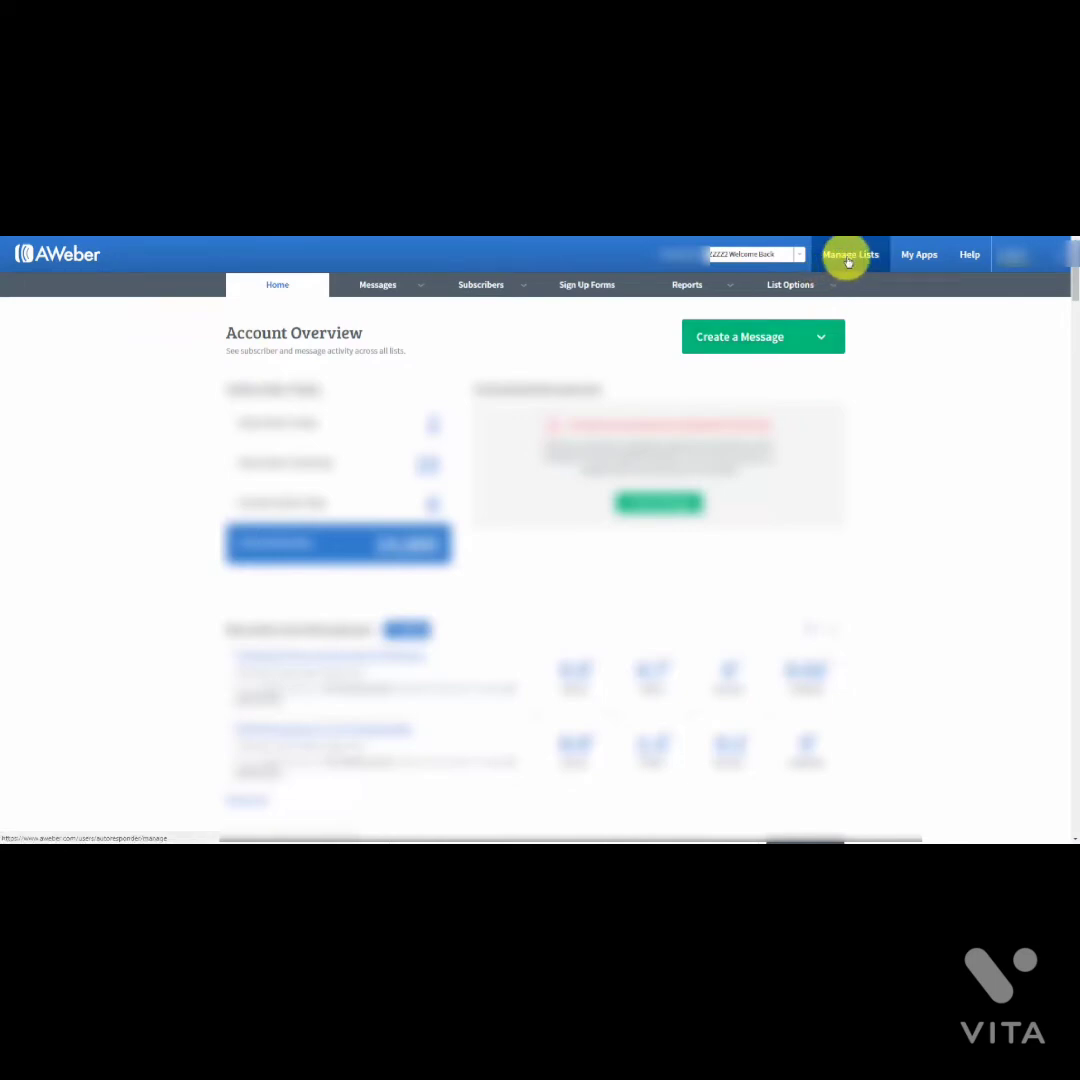
Step: From Manage Lists, start creating a new email list
{"action": "left_click", "coordinate": [848, 258]}
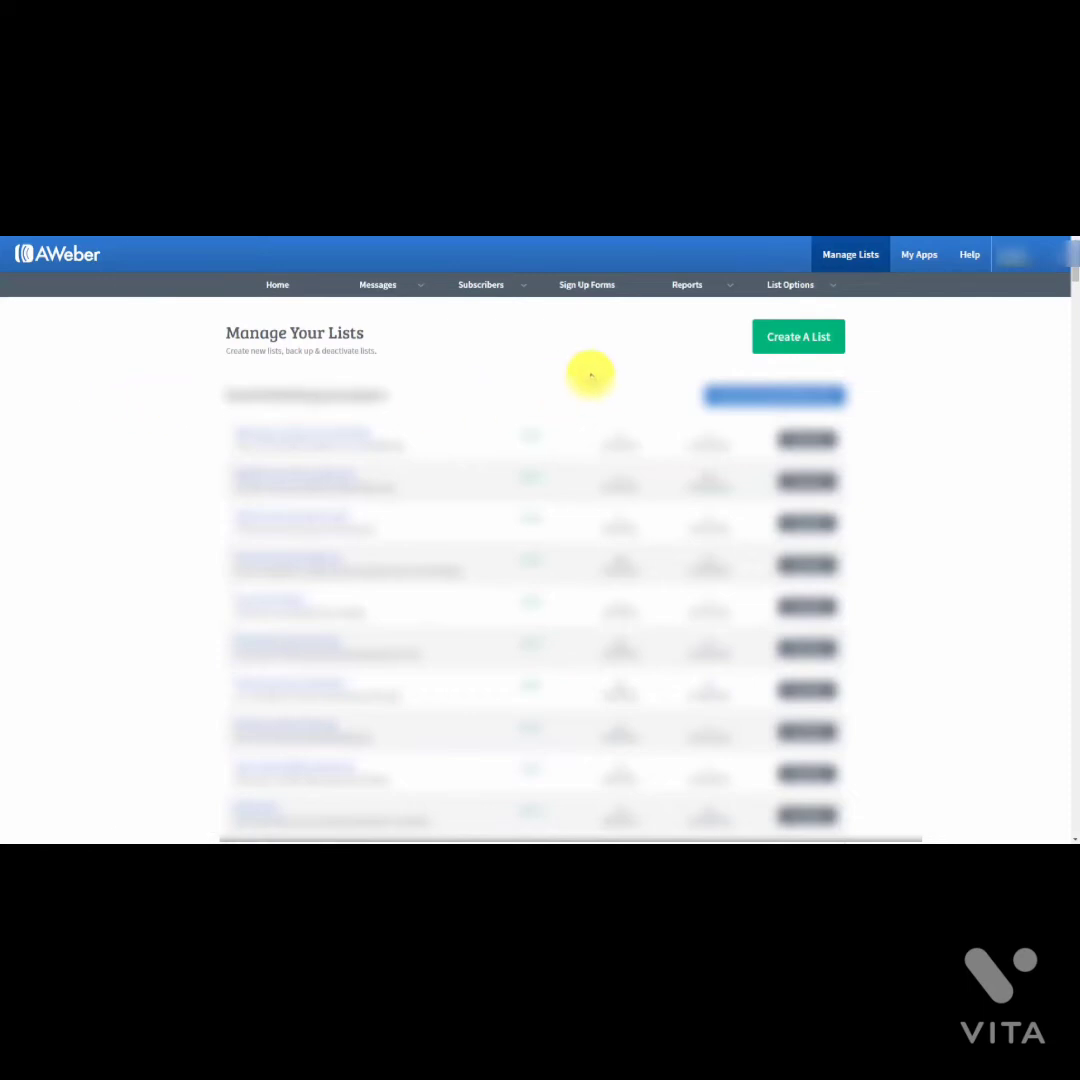
{"action": "left_click", "coordinate": [777, 340]}
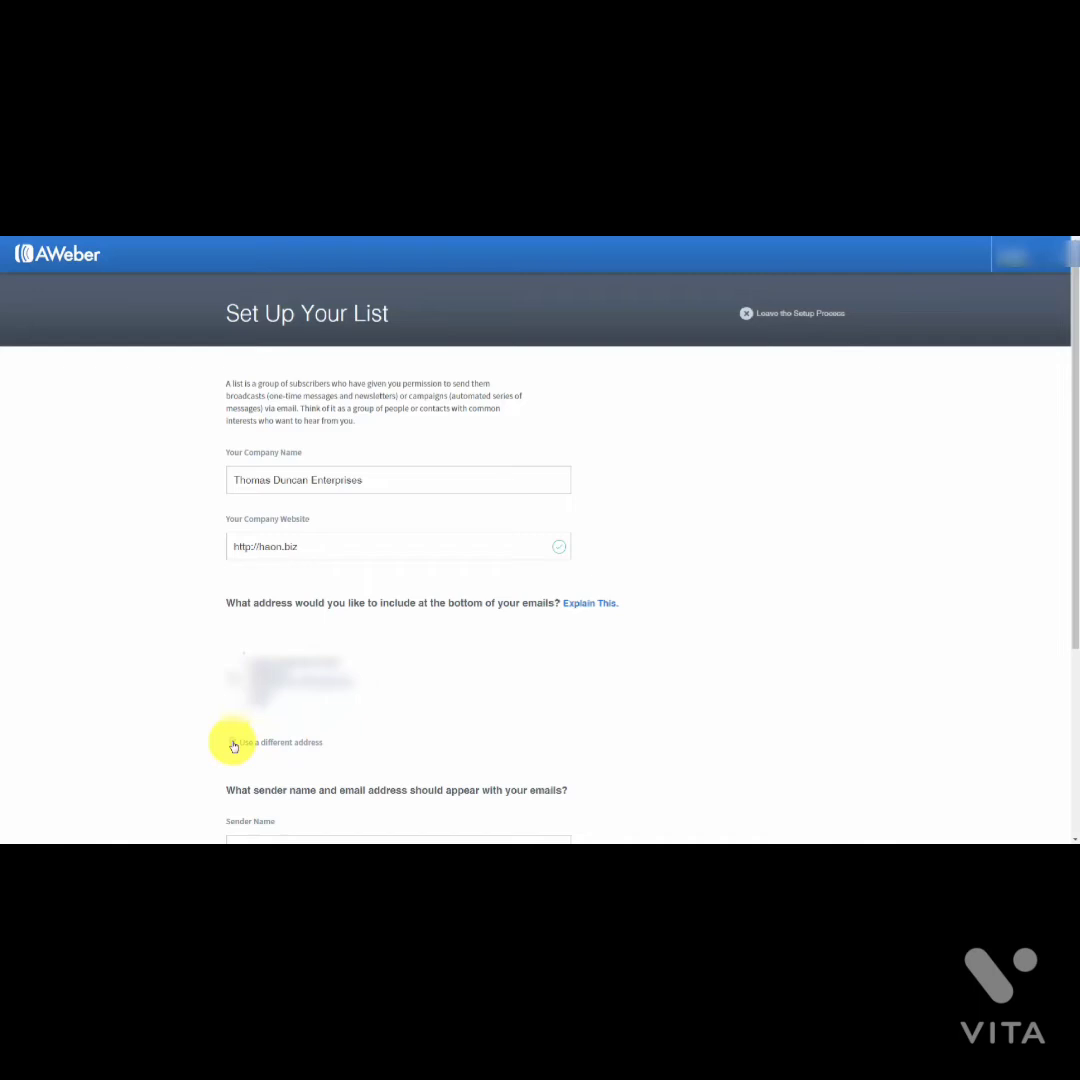
Step: Use a different footer address, fill in the sender name and email, and continue
{"action": "left_click", "coordinate": [233, 745]}
{"action": "scroll", "coordinate": [422, 708], "scroll_direction": "down", "scroll_amount": 3}
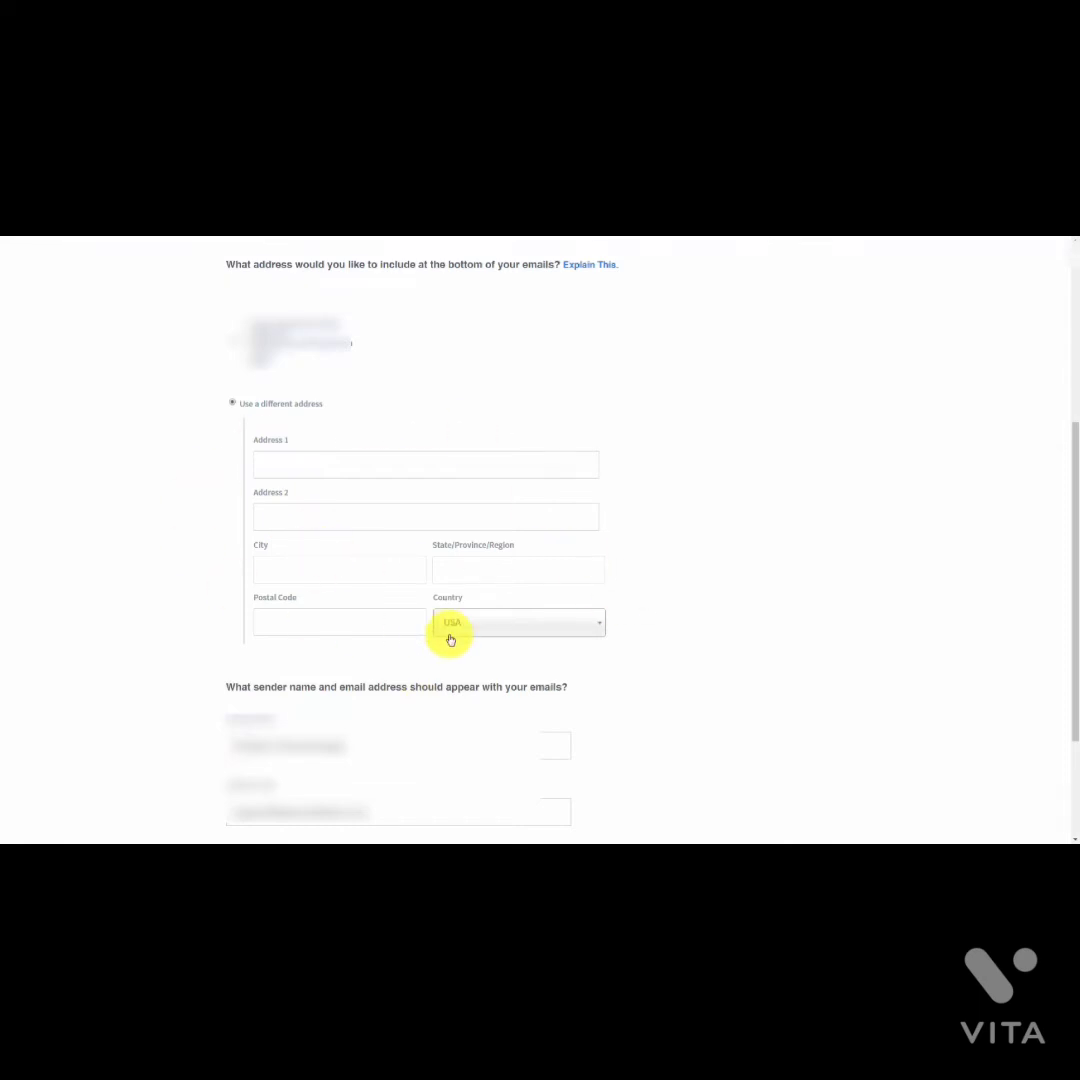
{"action": "scroll", "coordinate": [451, 640], "scroll_direction": "down", "scroll_amount": 1}
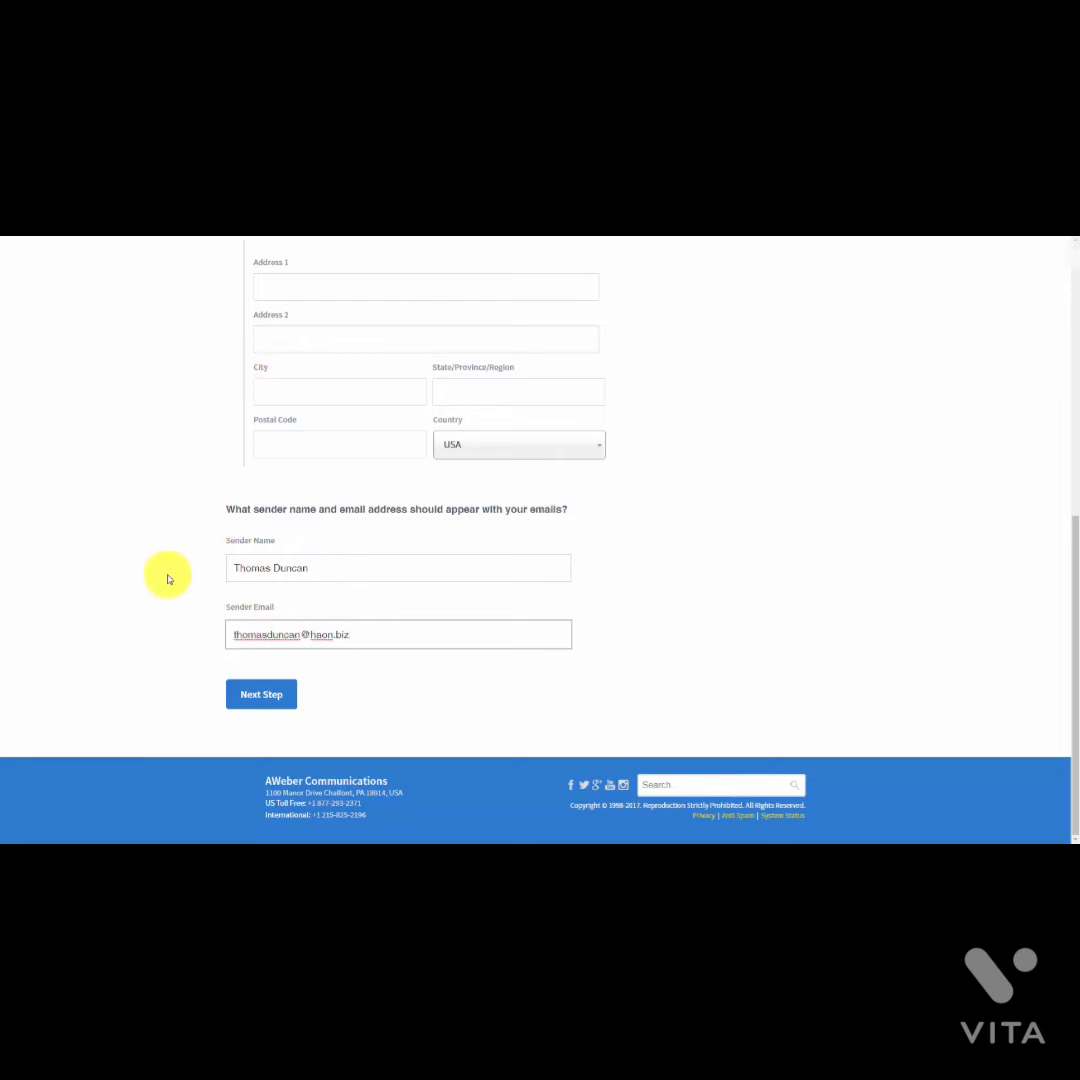
{"action": "left_click", "coordinate": [266, 695]}
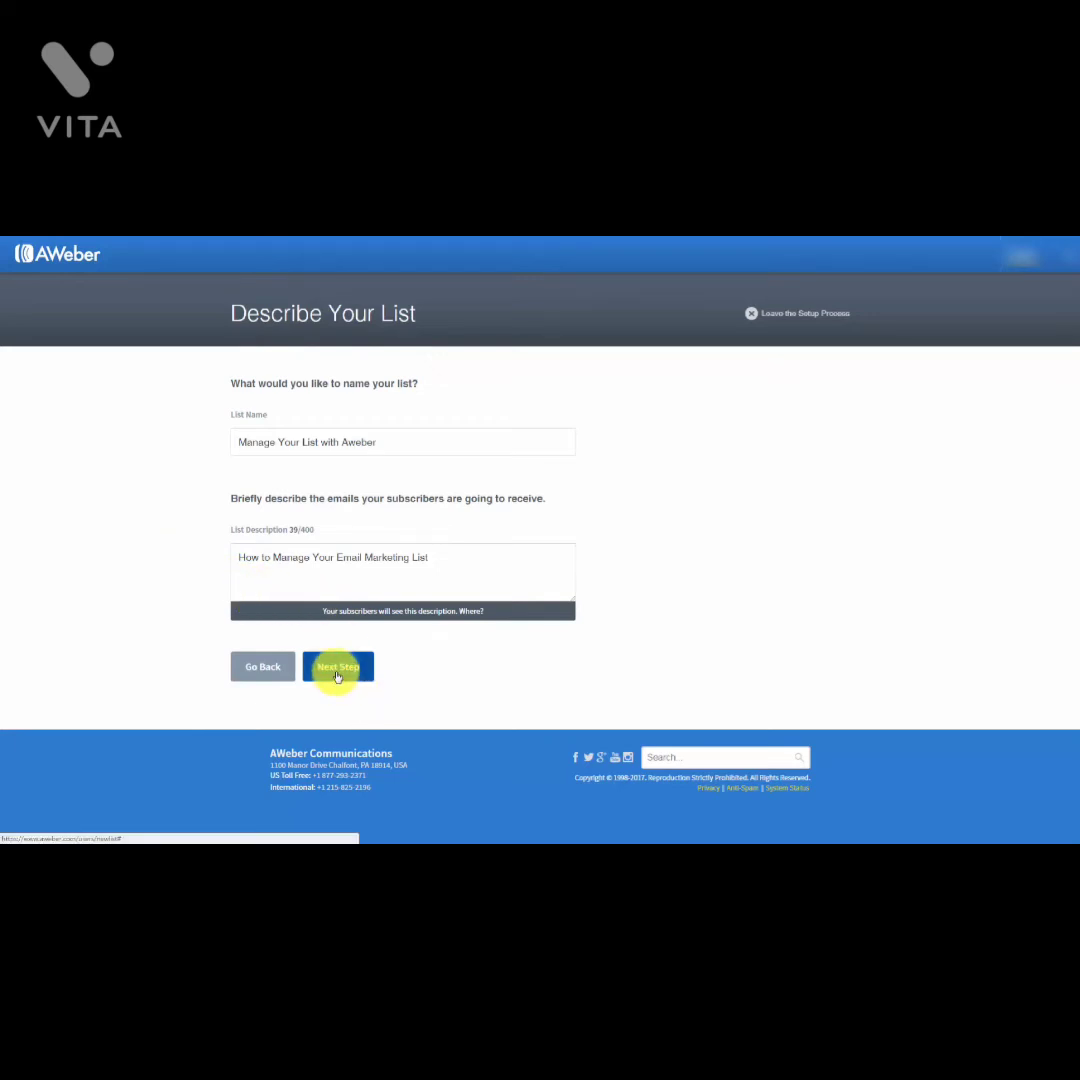
Step: Name the list 'Manage Your List with Aweber', add a description, and continue
{"action": "left_click", "coordinate": [337, 667]}
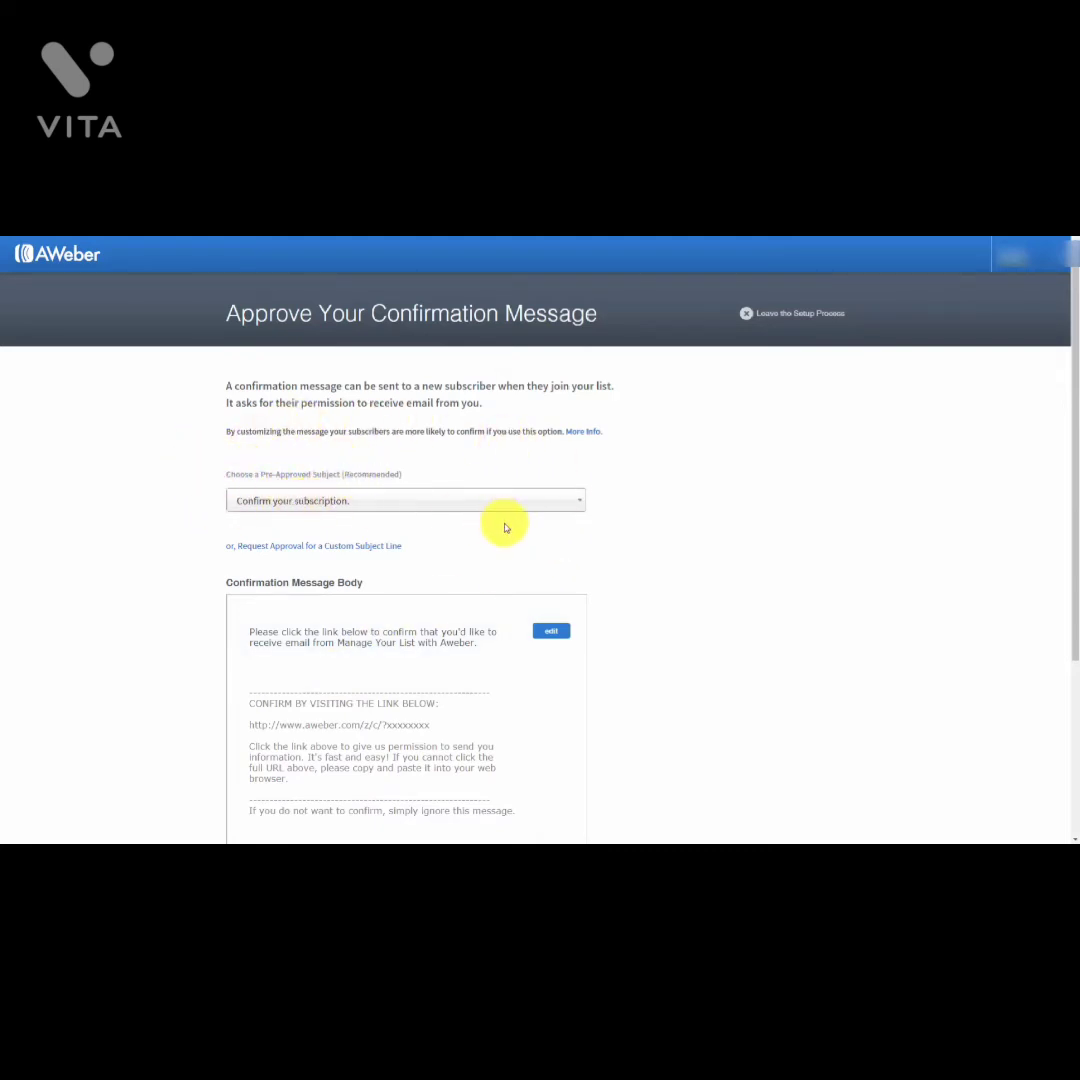
{"action": "left_click", "coordinate": [563, 511]}
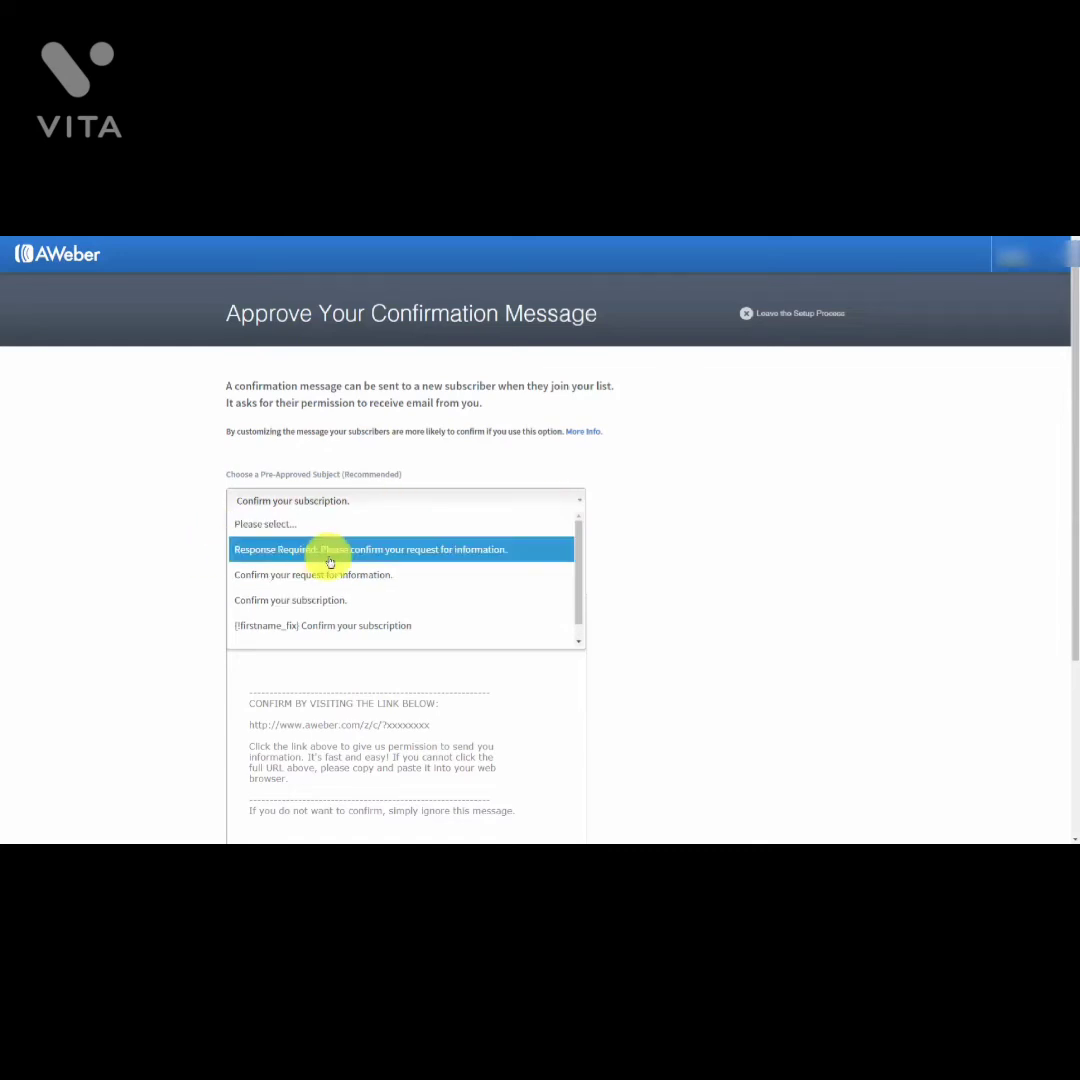
{"action": "left_click", "coordinate": [188, 476]}
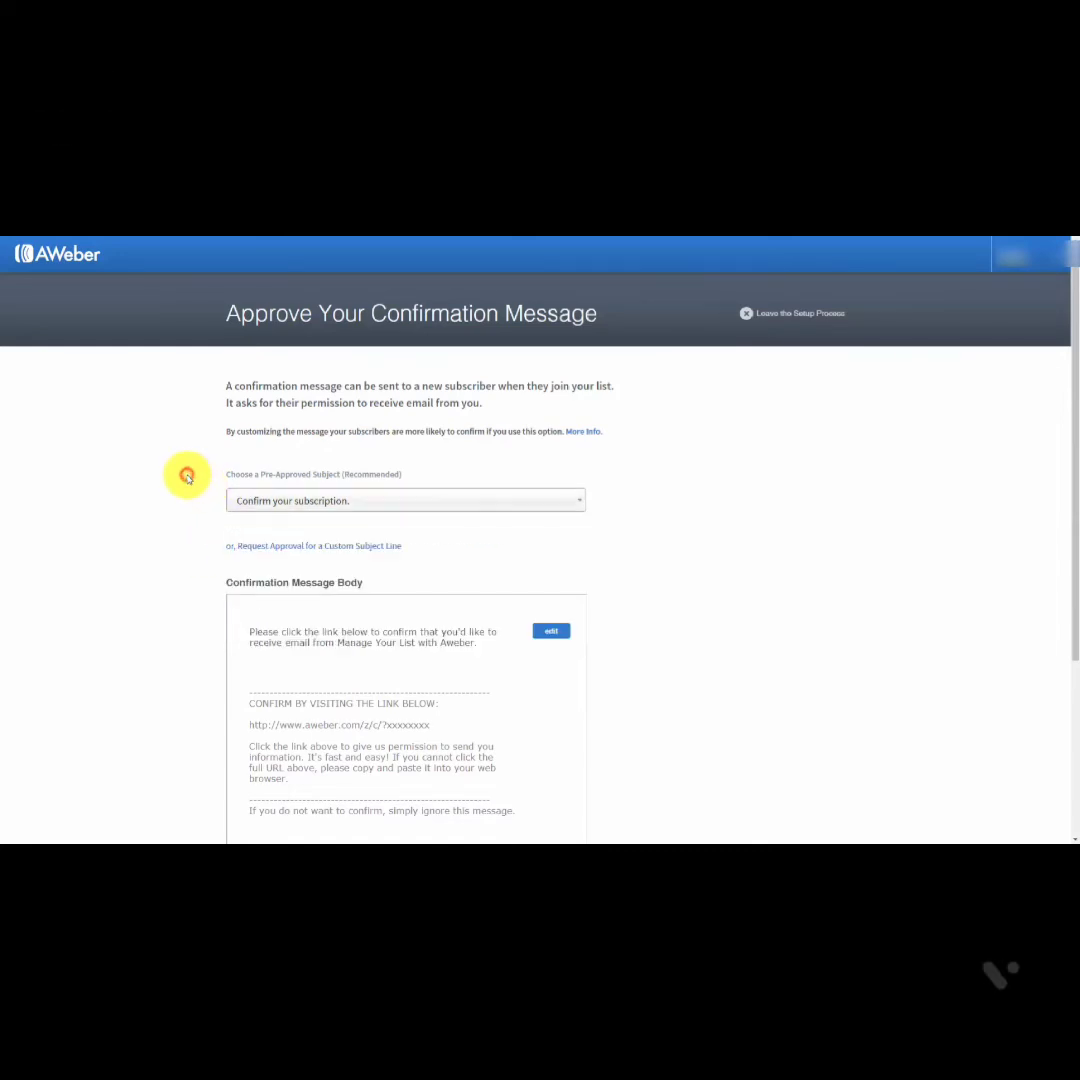
{"action": "left_click", "coordinate": [320, 551]}
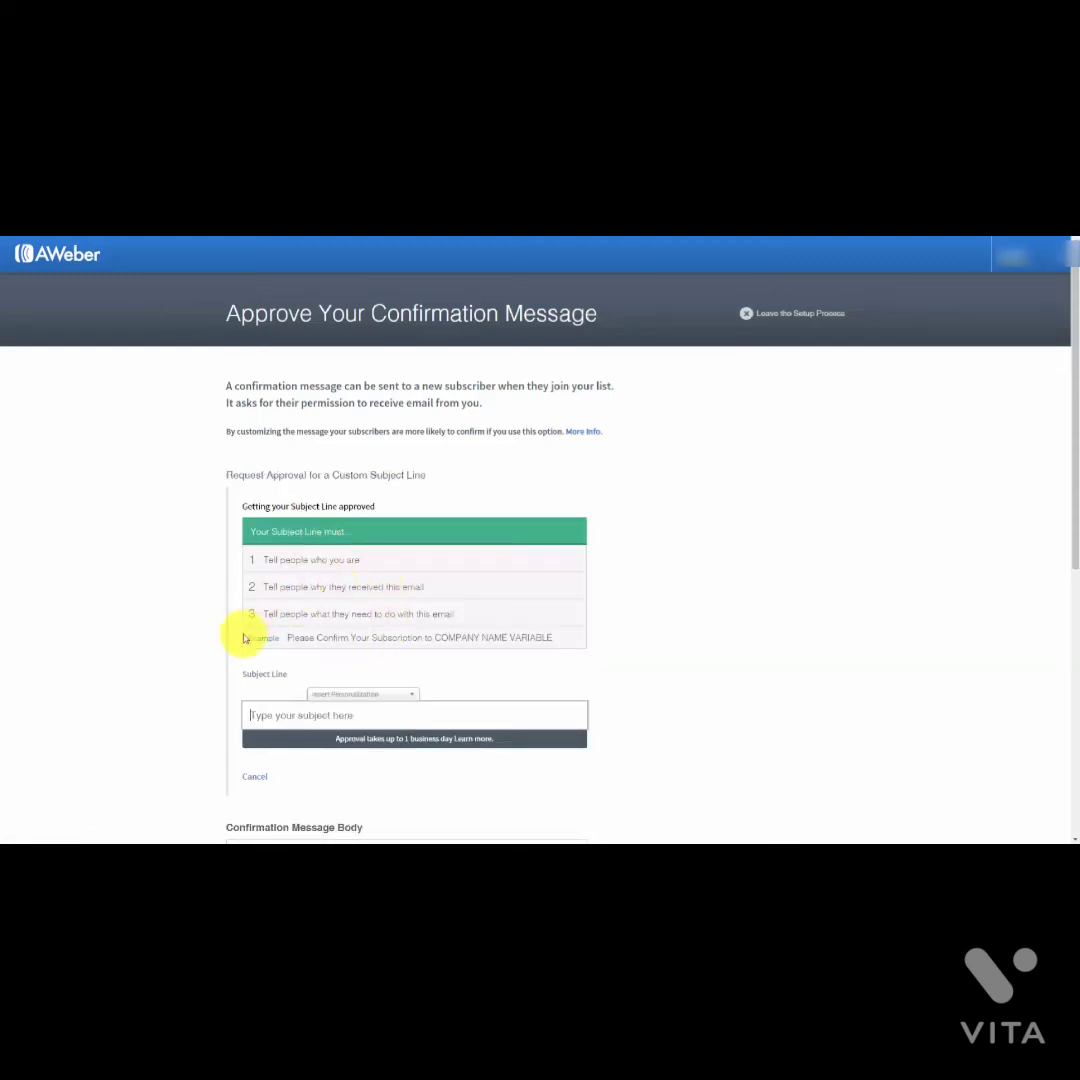
{"action": "left_click", "coordinate": [417, 705]}
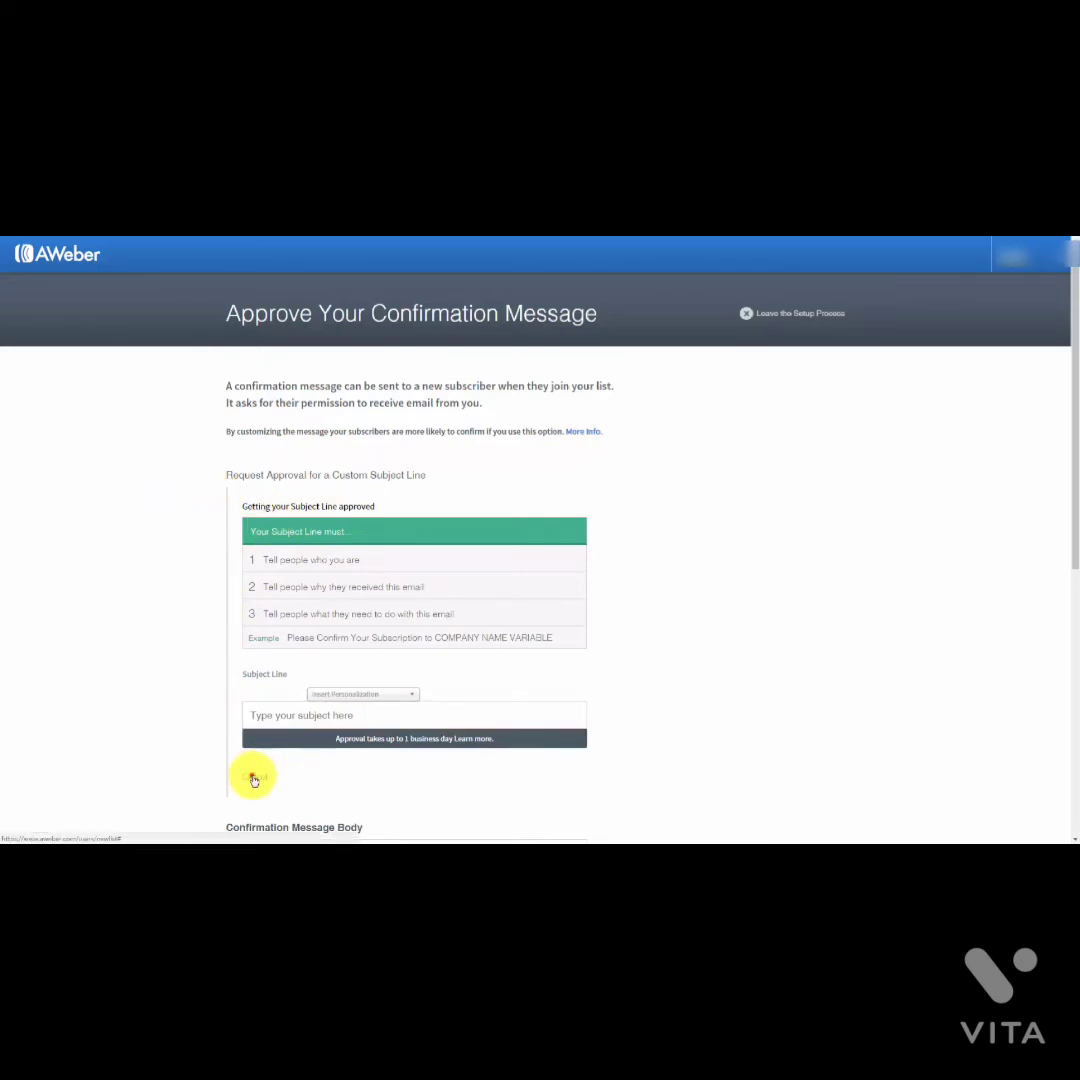
{"action": "left_click", "coordinate": [254, 776]}
{"action": "left_click", "coordinate": [434, 503]}
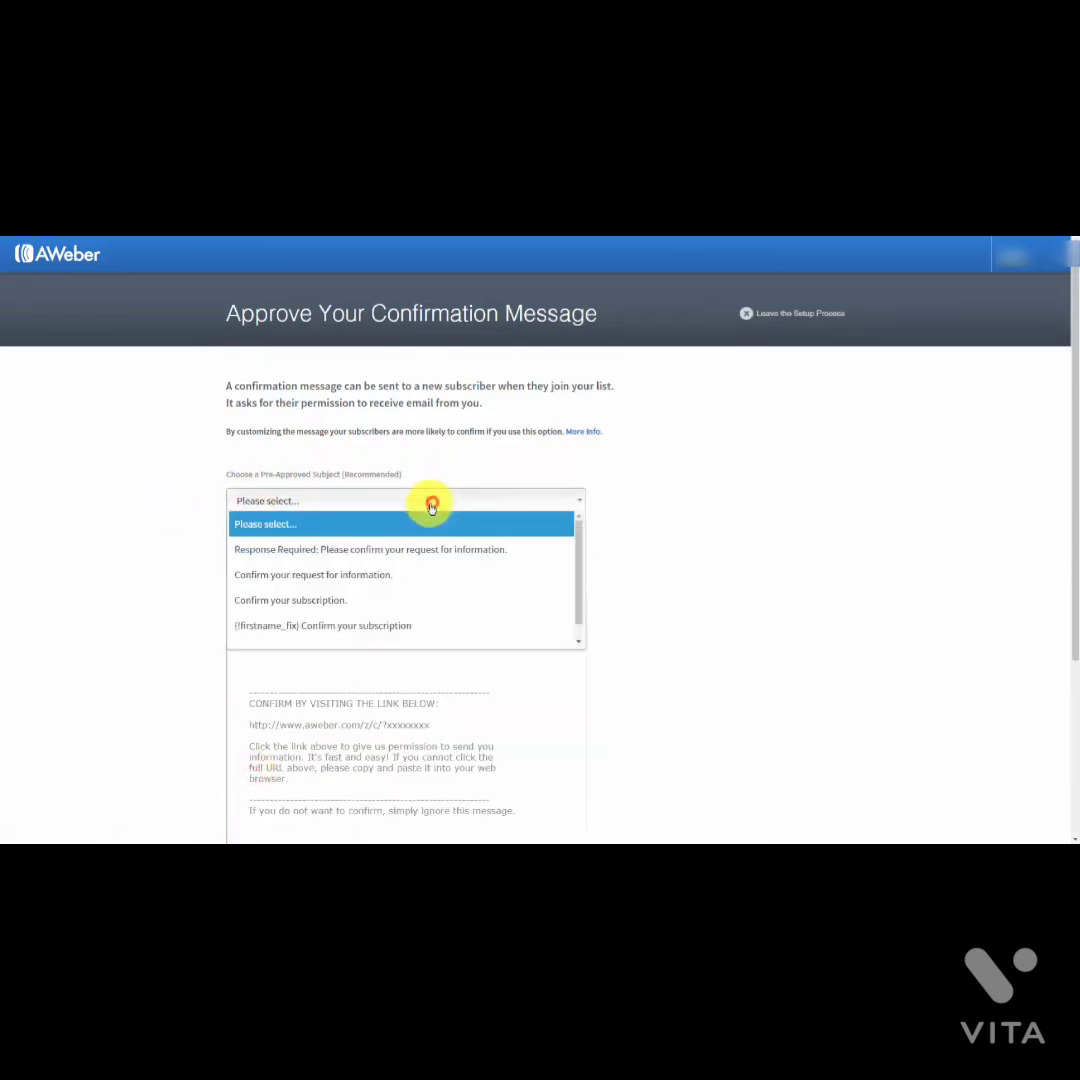
{"action": "left_click", "coordinate": [393, 598]}
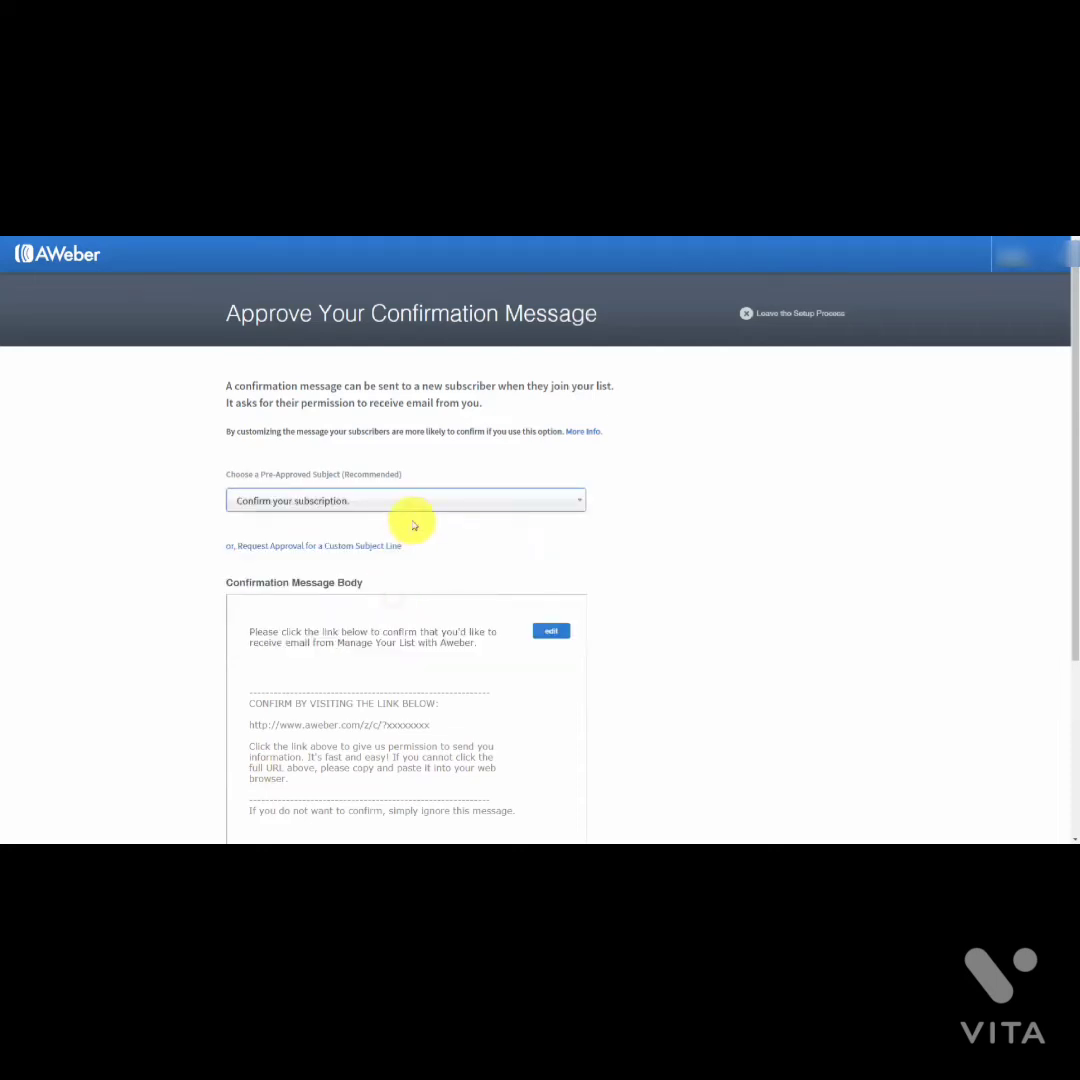
{"action": "scroll", "coordinate": [425, 500], "scroll_direction": "down", "scroll_amount": 1}
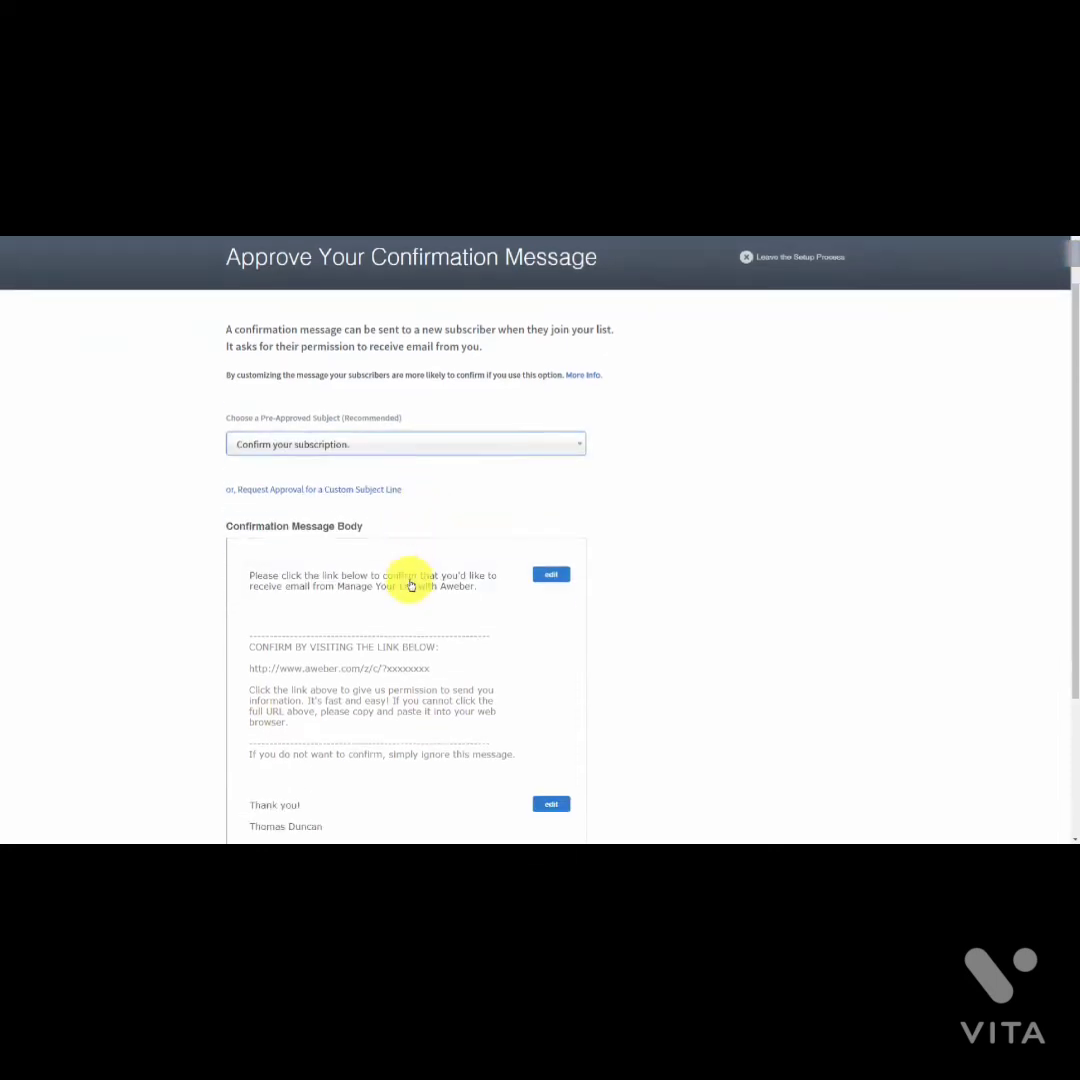
Step: Edit the opening paragraph, inserting the {!firstname} and {!firstname_fix} personalization fields
{"action": "left_click", "coordinate": [550, 578]}
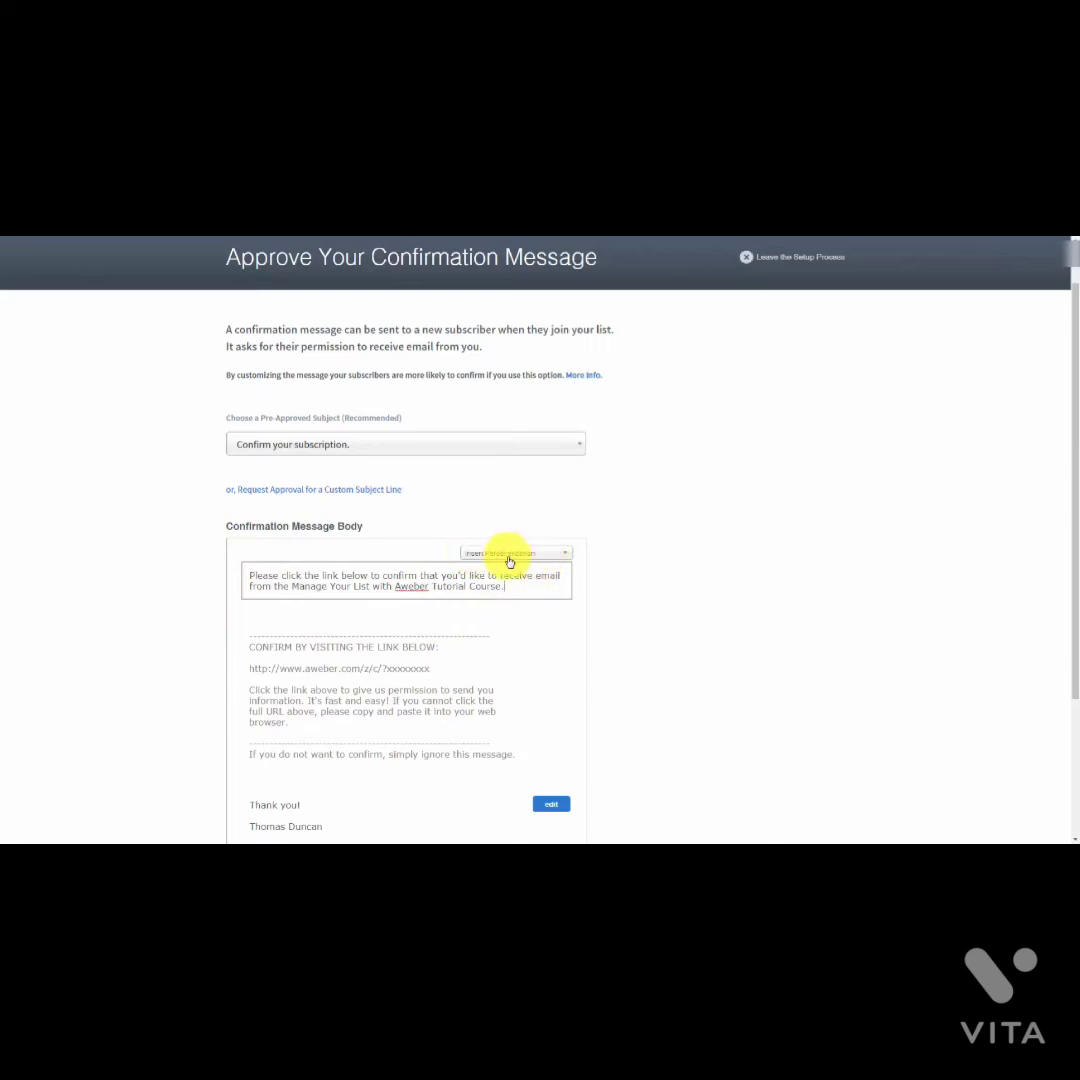
{"action": "left_click", "coordinate": [566, 556]}
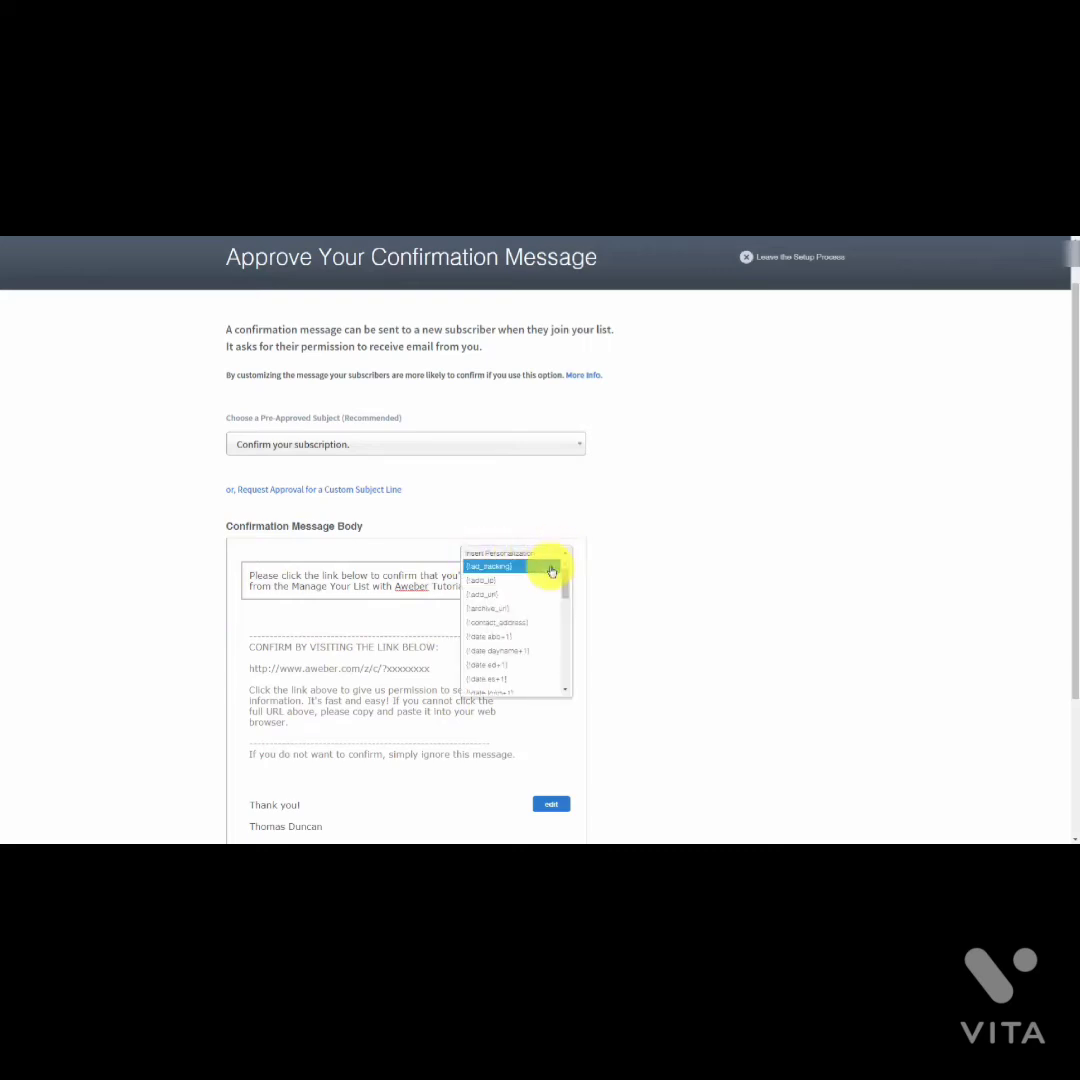
{"action": "scroll", "coordinate": [550, 578], "scroll_direction": "down", "scroll_amount": 4}
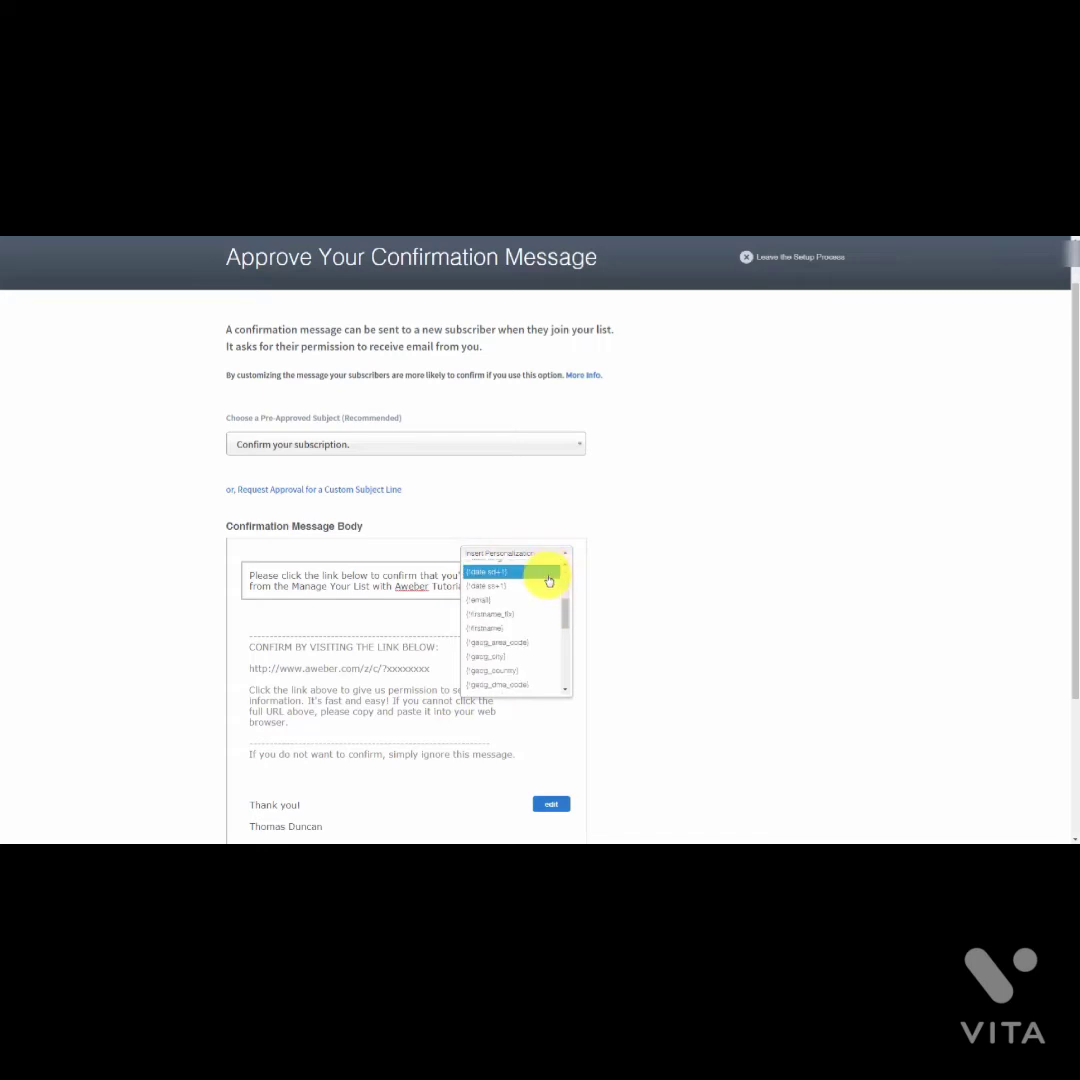
{"action": "scroll", "coordinate": [549, 581], "scroll_direction": "down", "scroll_amount": 2}
{"action": "scroll", "coordinate": [509, 603], "scroll_direction": "up", "scroll_amount": 2}
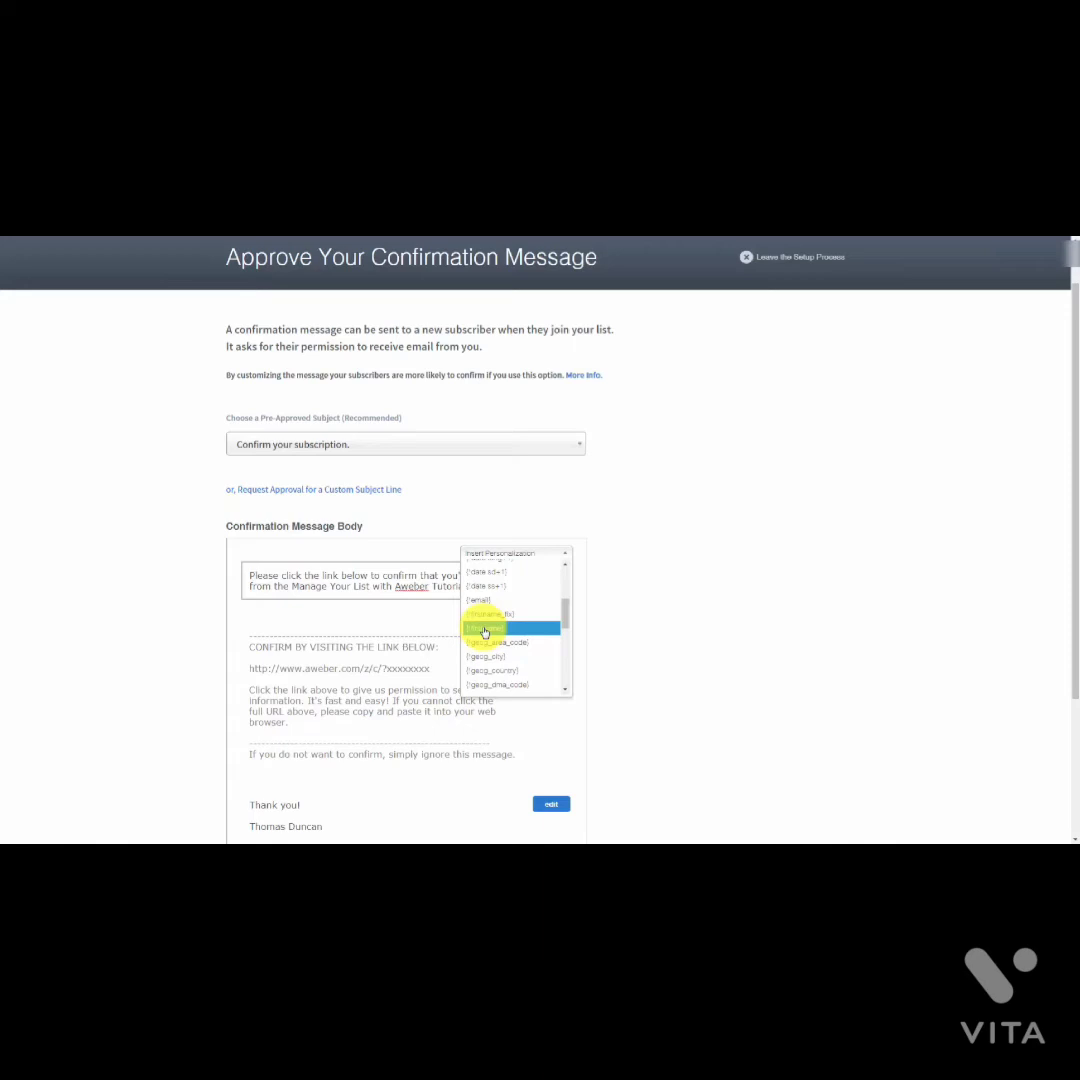
{"action": "left_click", "coordinate": [484, 629]}
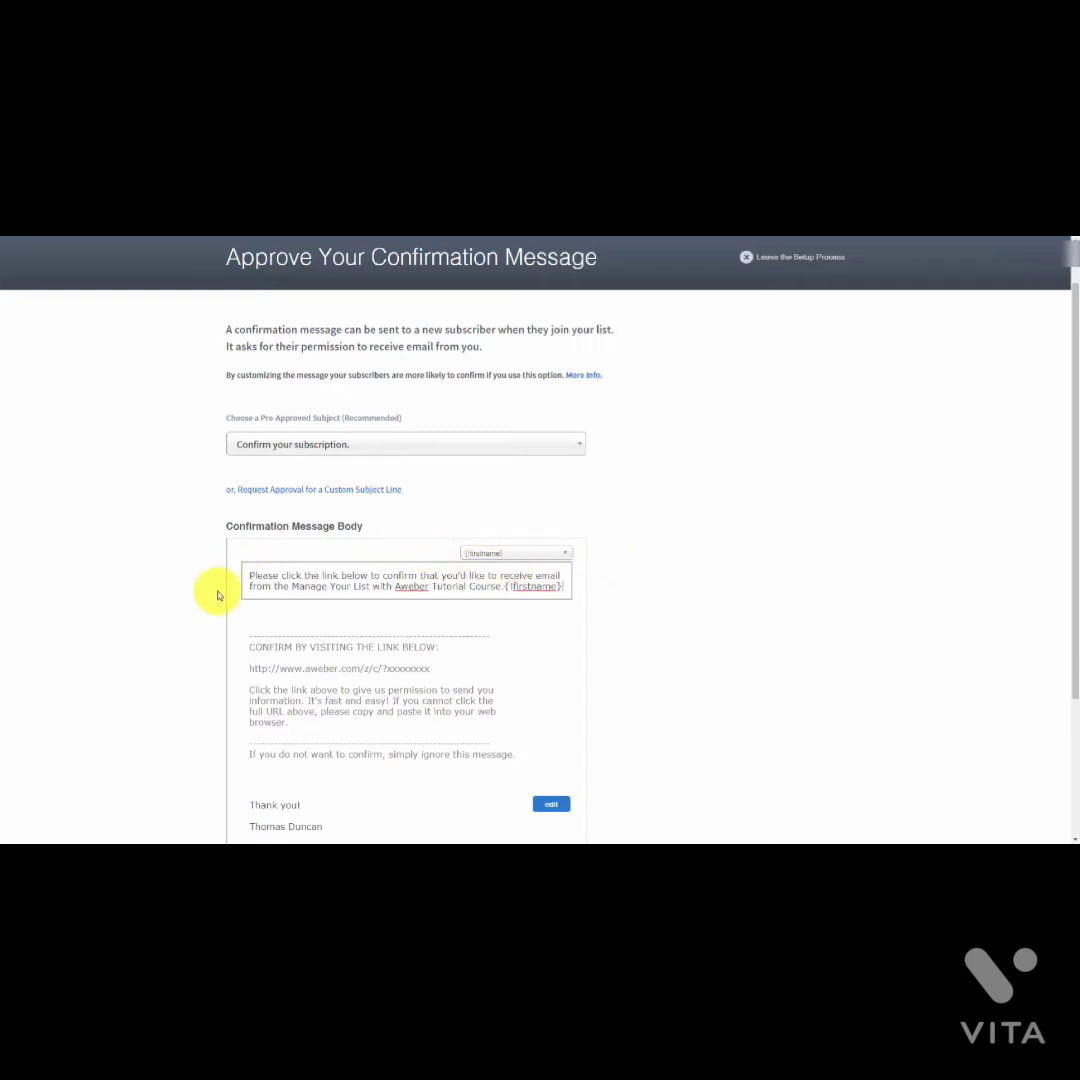
{"action": "left_click", "coordinate": [540, 554]}
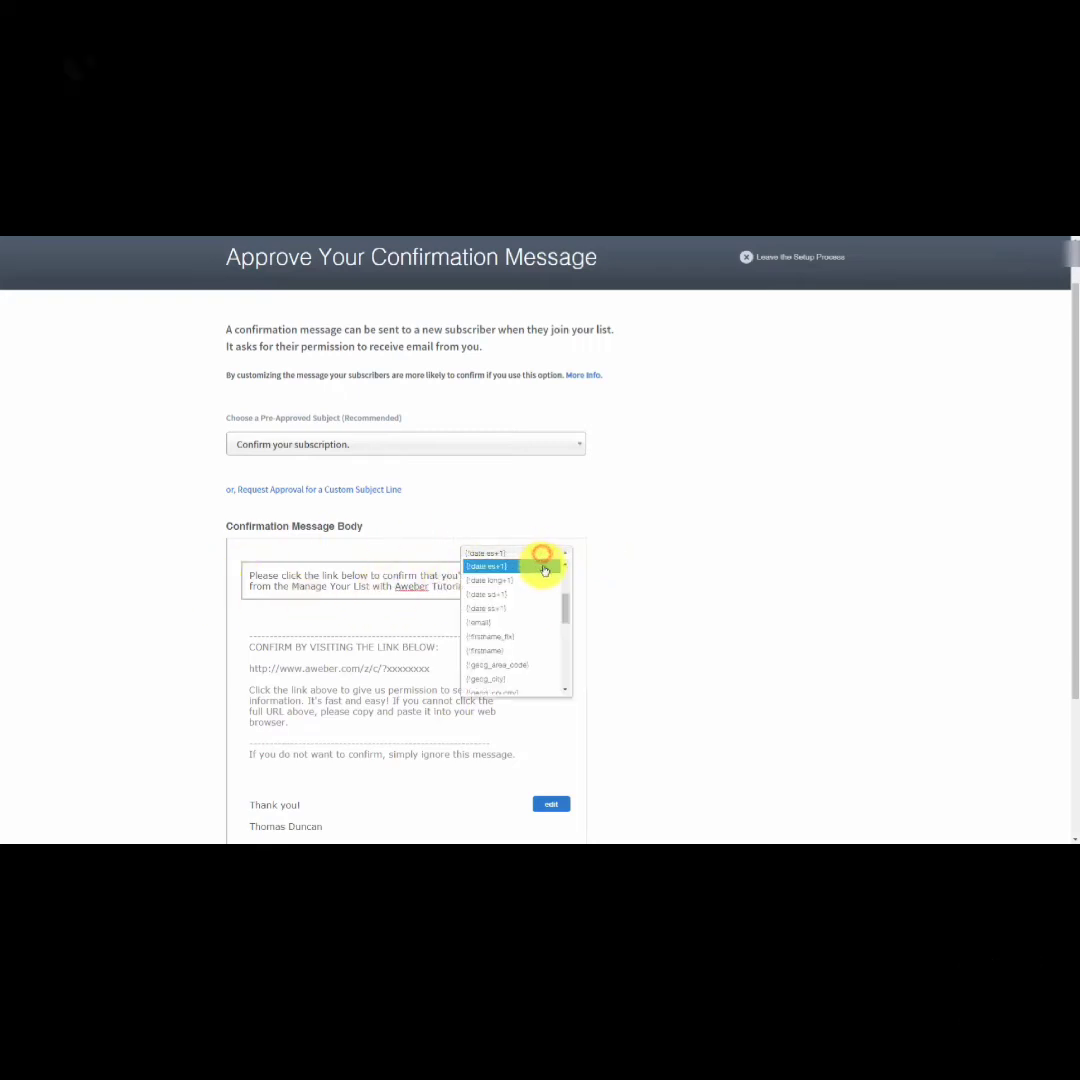
{"action": "left_click", "coordinate": [526, 639]}
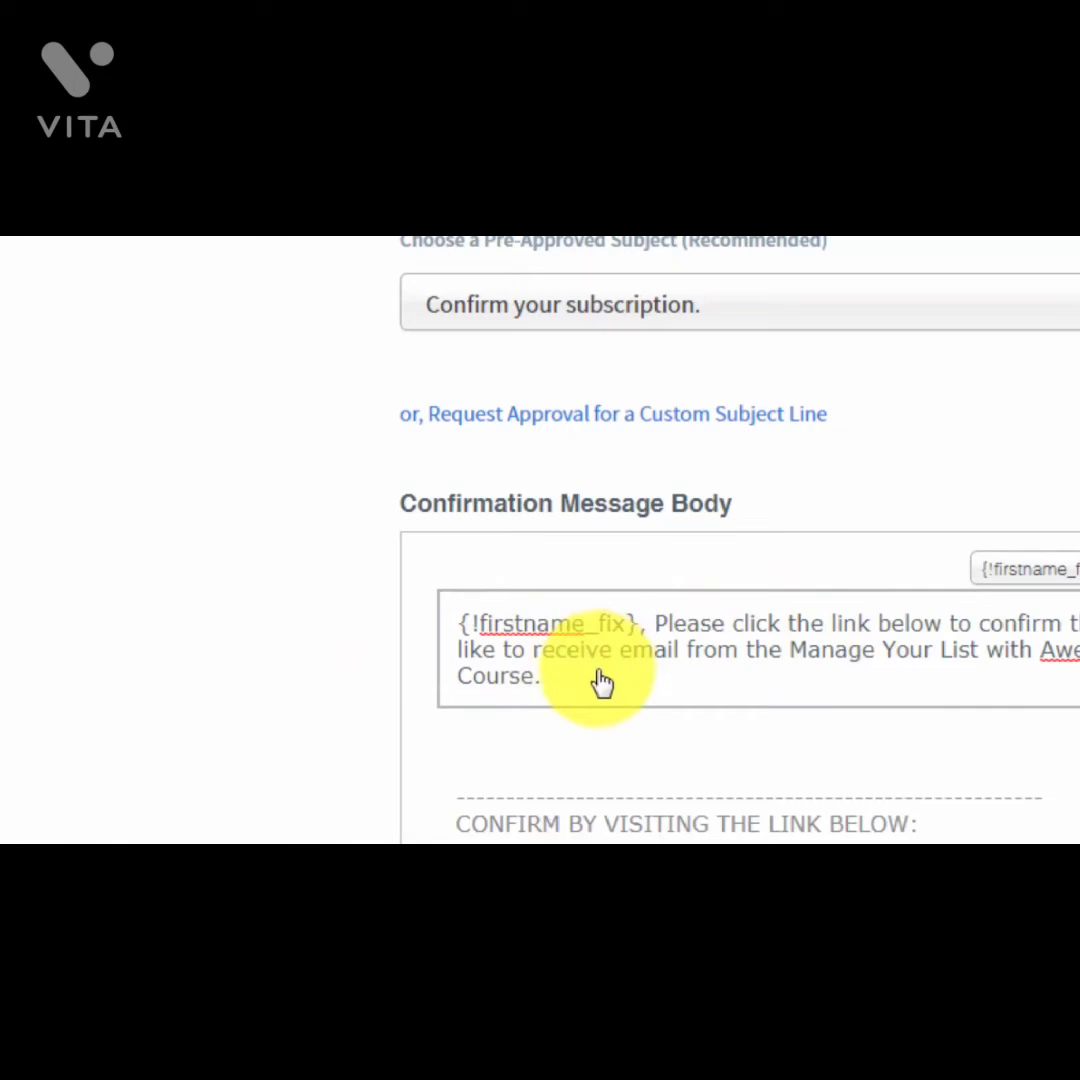
Step: Delete the first-name placeholder so the body begins 'Please click the link below…'
{"action": "key", "text": "BackSpace"}
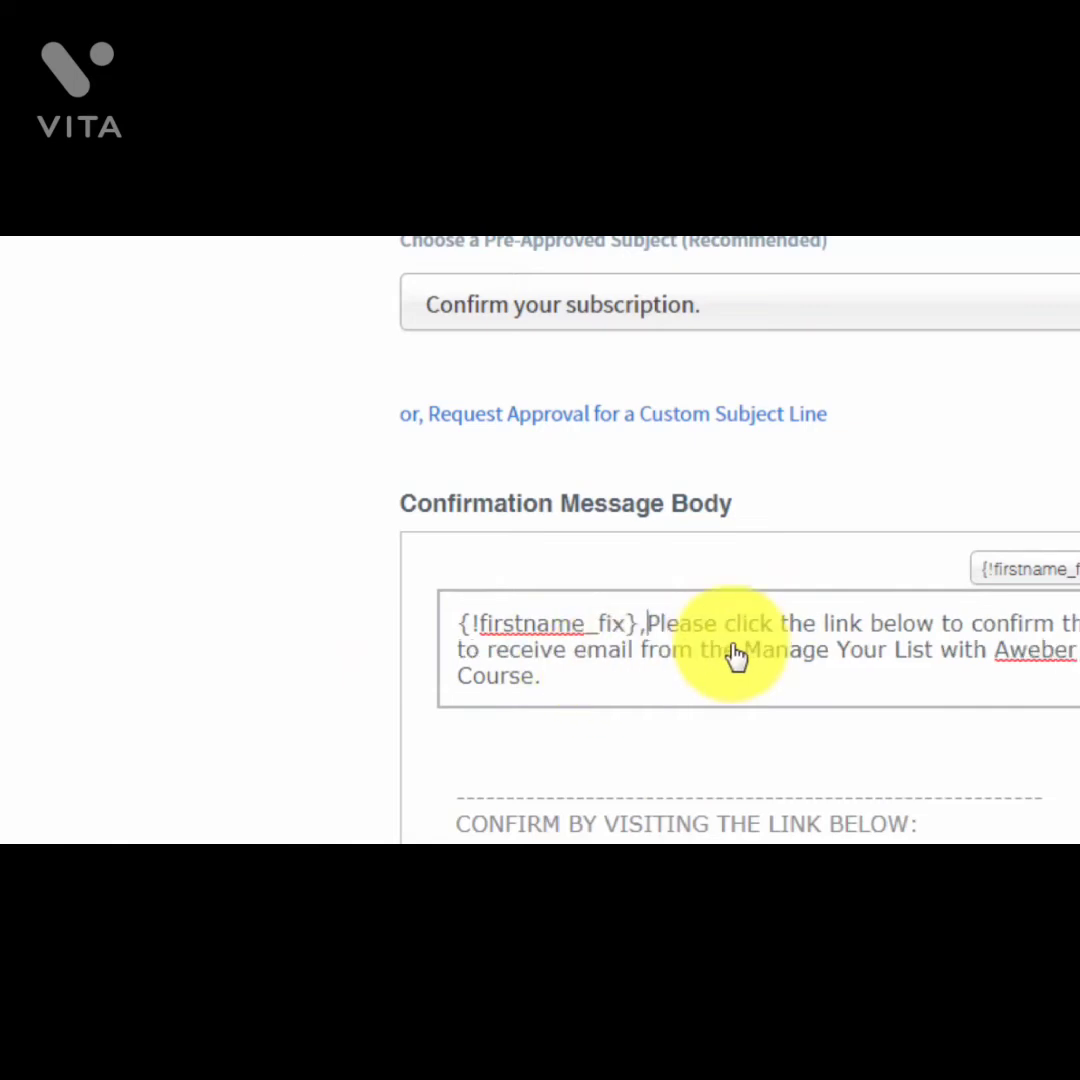
{"action": "key", "text": "BackSpace"}
{"action": "key", "text": "BackSpace"}
{"action": "key", "text": "BackSpace"}
{"action": "key", "text": "BackSpace"}
{"action": "key", "text": "BackSpace"}
{"action": "key", "text": "BackSpace"}
{"action": "key", "text": "BackSpace"}
{"action": "key", "text": "BackSpace"}
{"action": "key", "text": "BackSpace"}
{"action": "key", "text": "BackSpace"}
{"action": "key", "text": "BackSpace"}
{"action": "key", "text": "BackSpace"}
{"action": "key", "text": "BackSpace"}
{"action": "key", "text": "BackSpace"}
{"action": "key", "text": "BackSpace"}
{"action": "key", "text": "BackSpace"}
{"action": "key", "text": "BackSpace"}
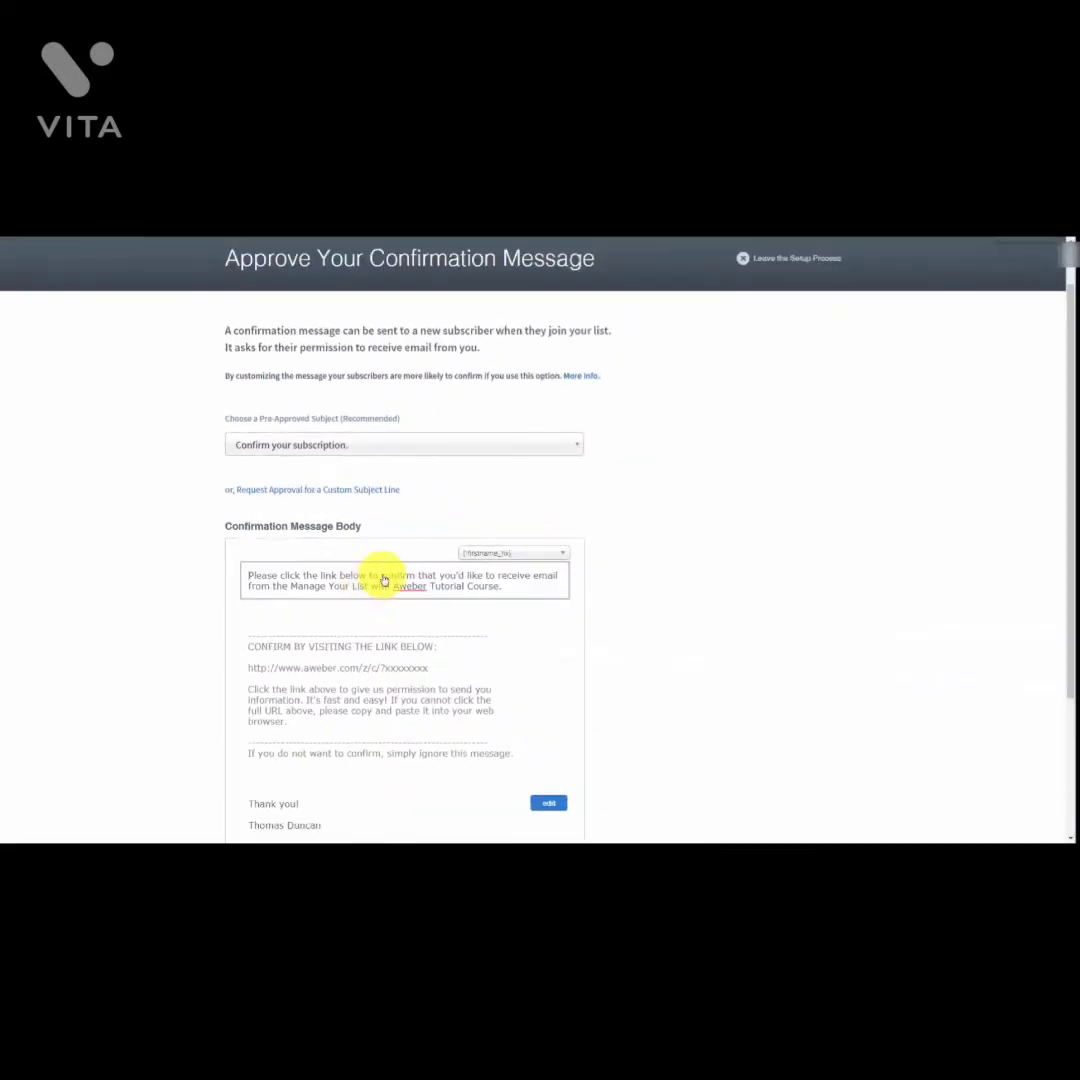
{"action": "left_click", "coordinate": [548, 803]}
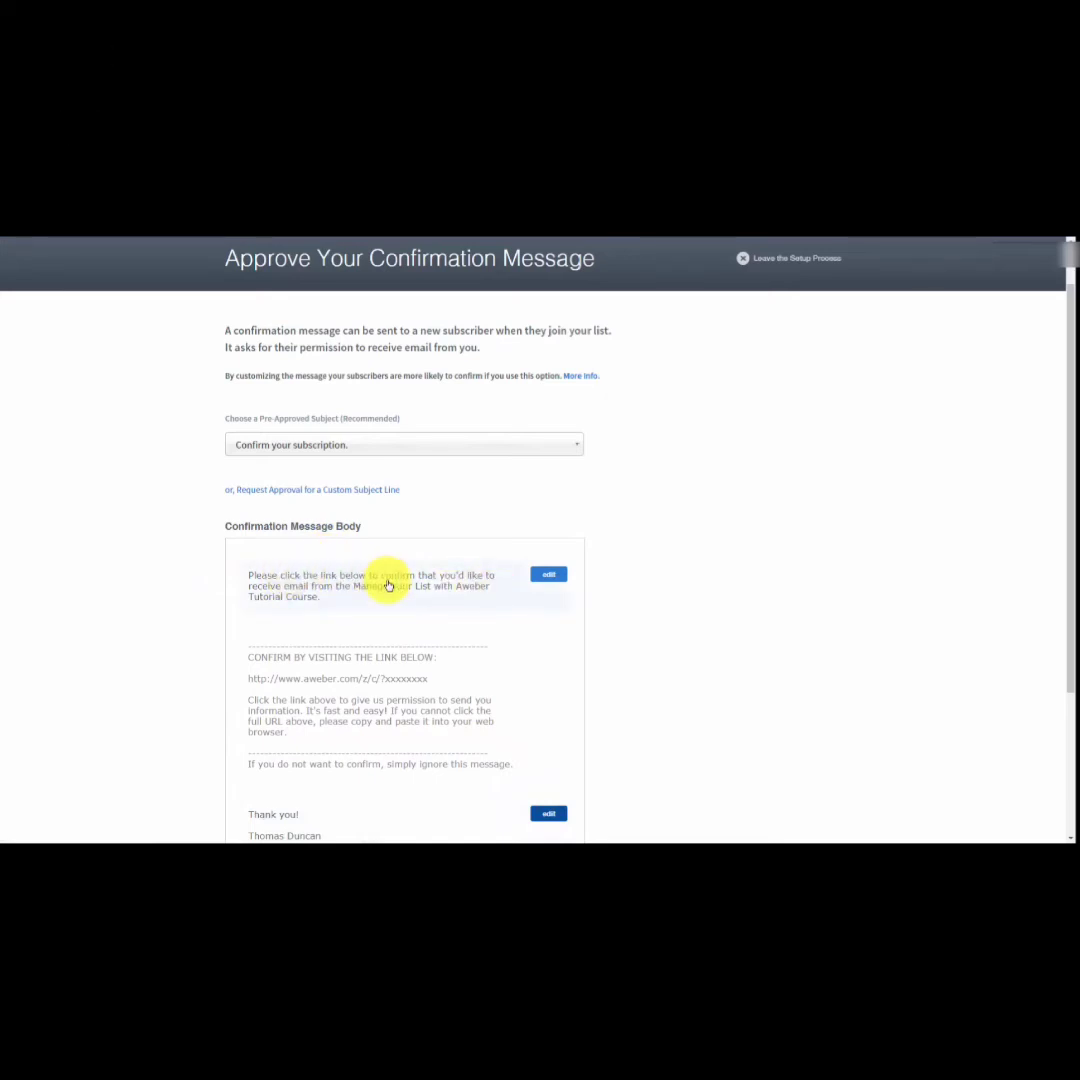
{"action": "scroll", "coordinate": [388, 585], "scroll_direction": "down", "scroll_amount": 2}
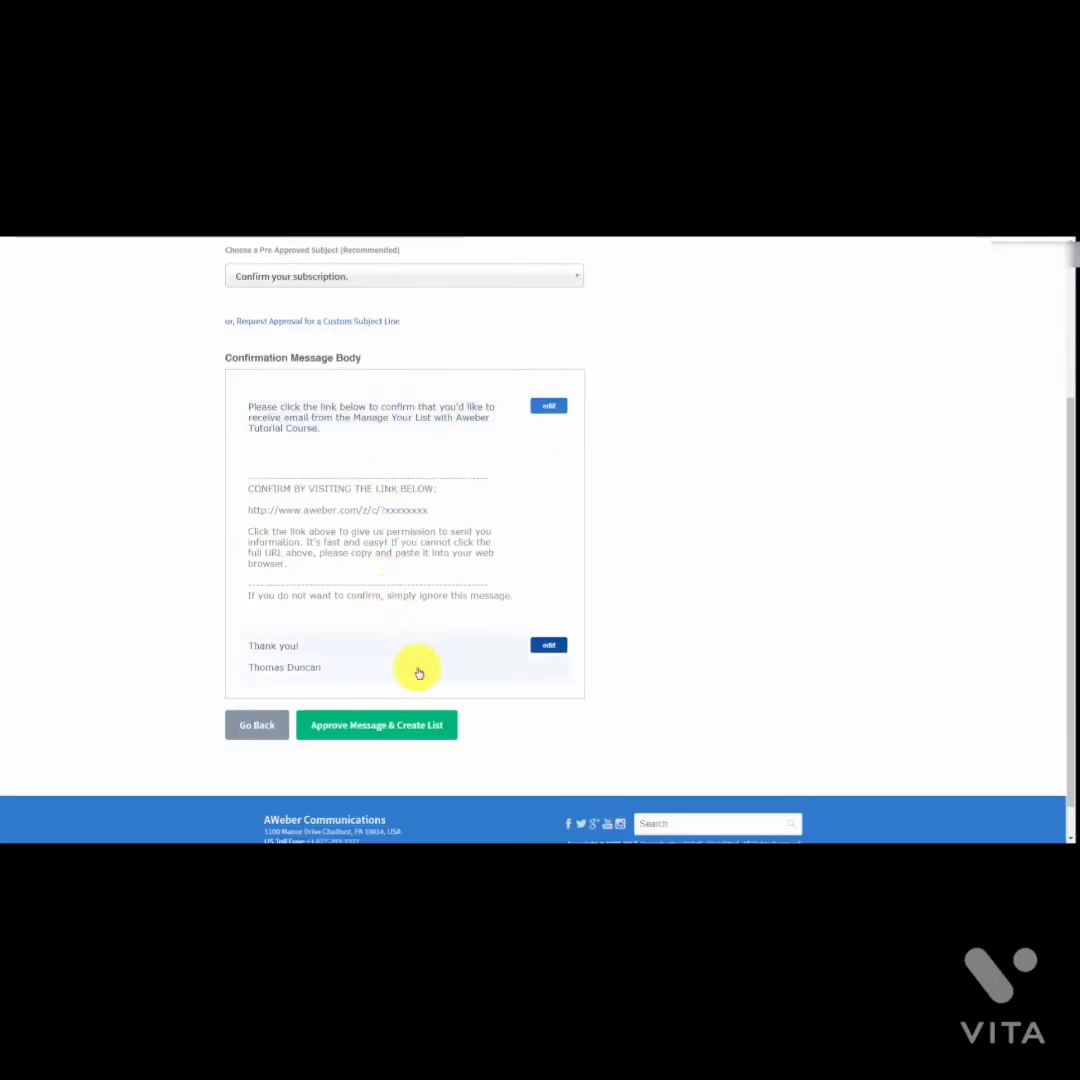
Step: Delete the blank line between 'Thank you!' and the sender's name in the sign-off
{"action": "left_click", "coordinate": [545, 647]}
{"action": "left_click", "coordinate": [268, 655]}
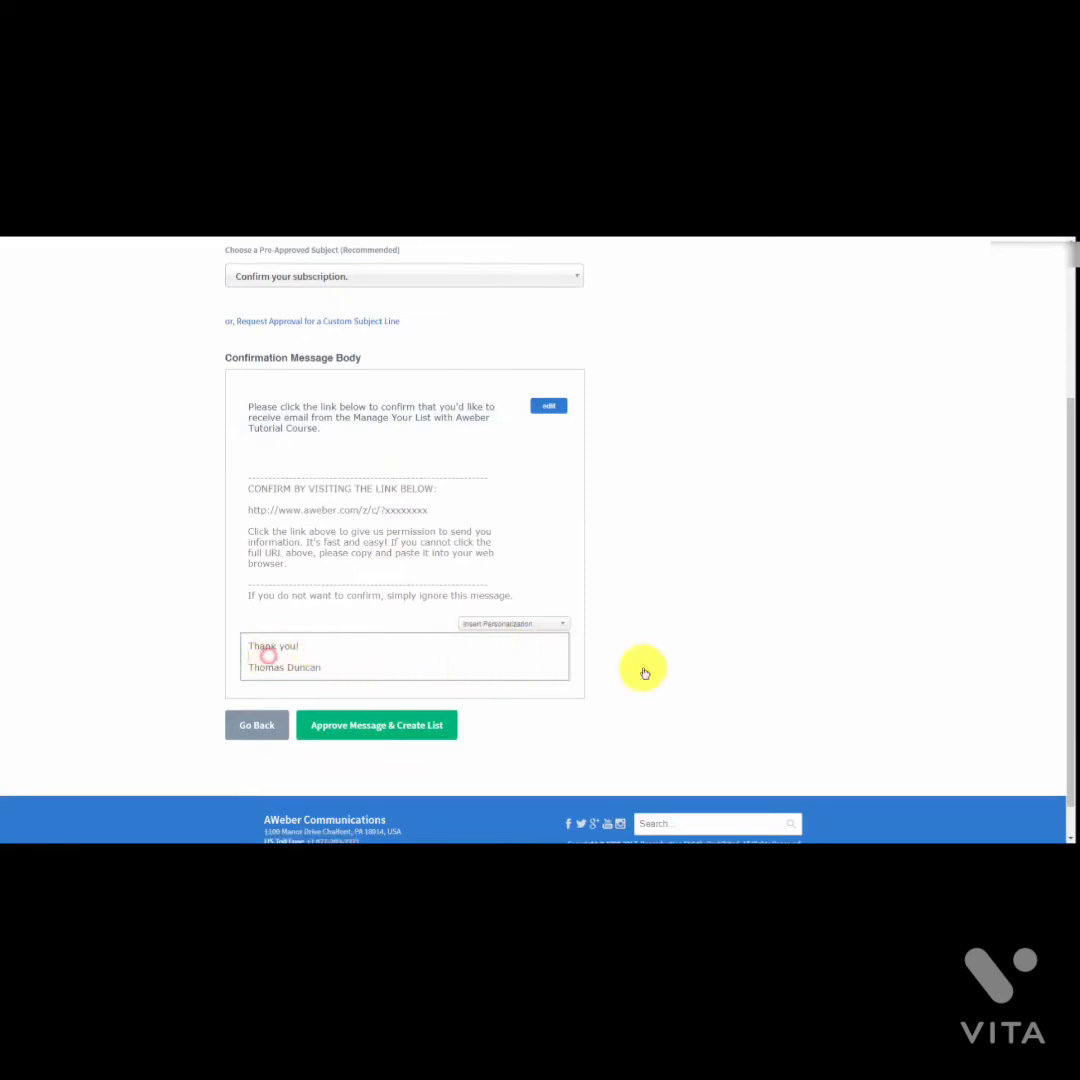
{"action": "key", "text": "BackSpace"}
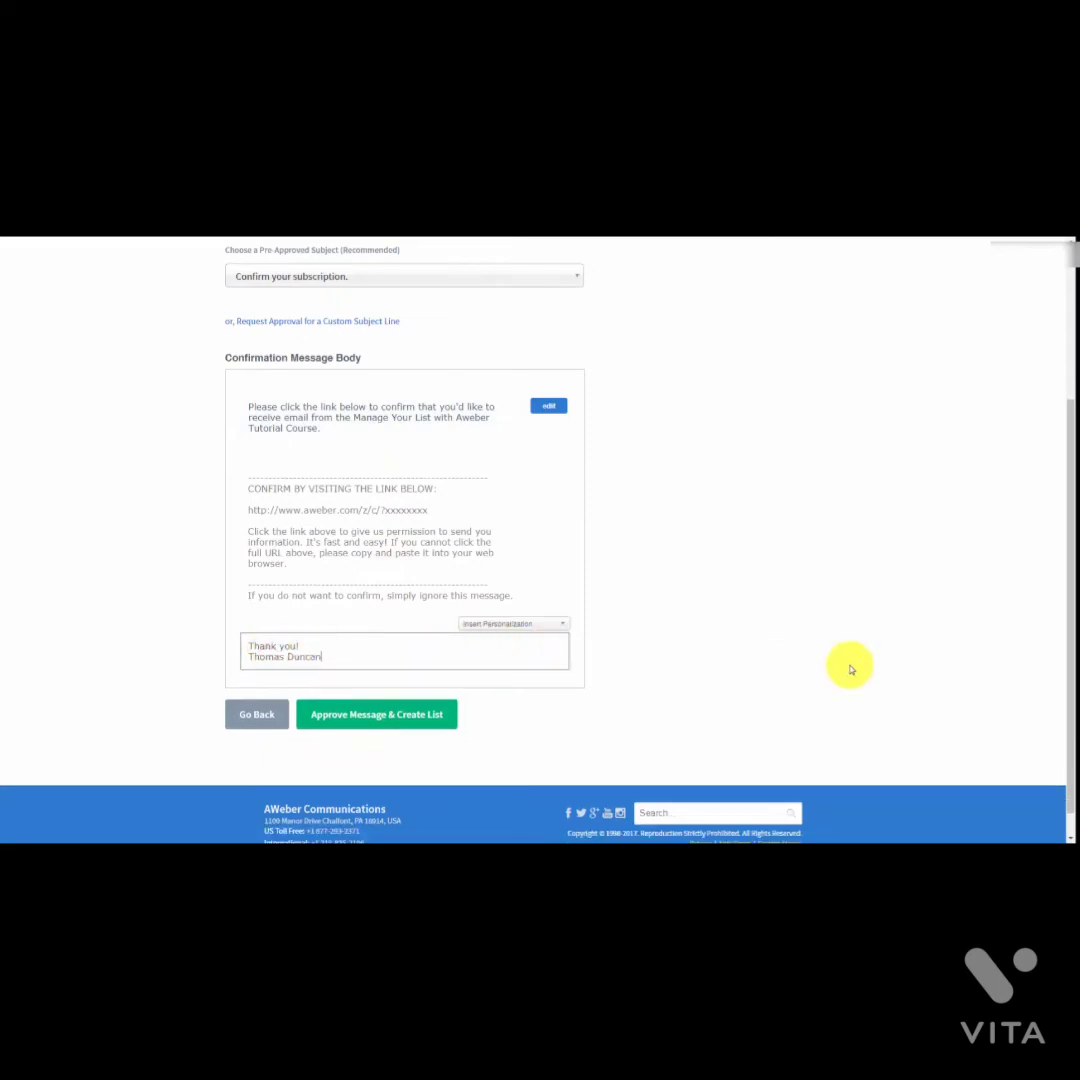
{"action": "left_click", "coordinate": [850, 668]}
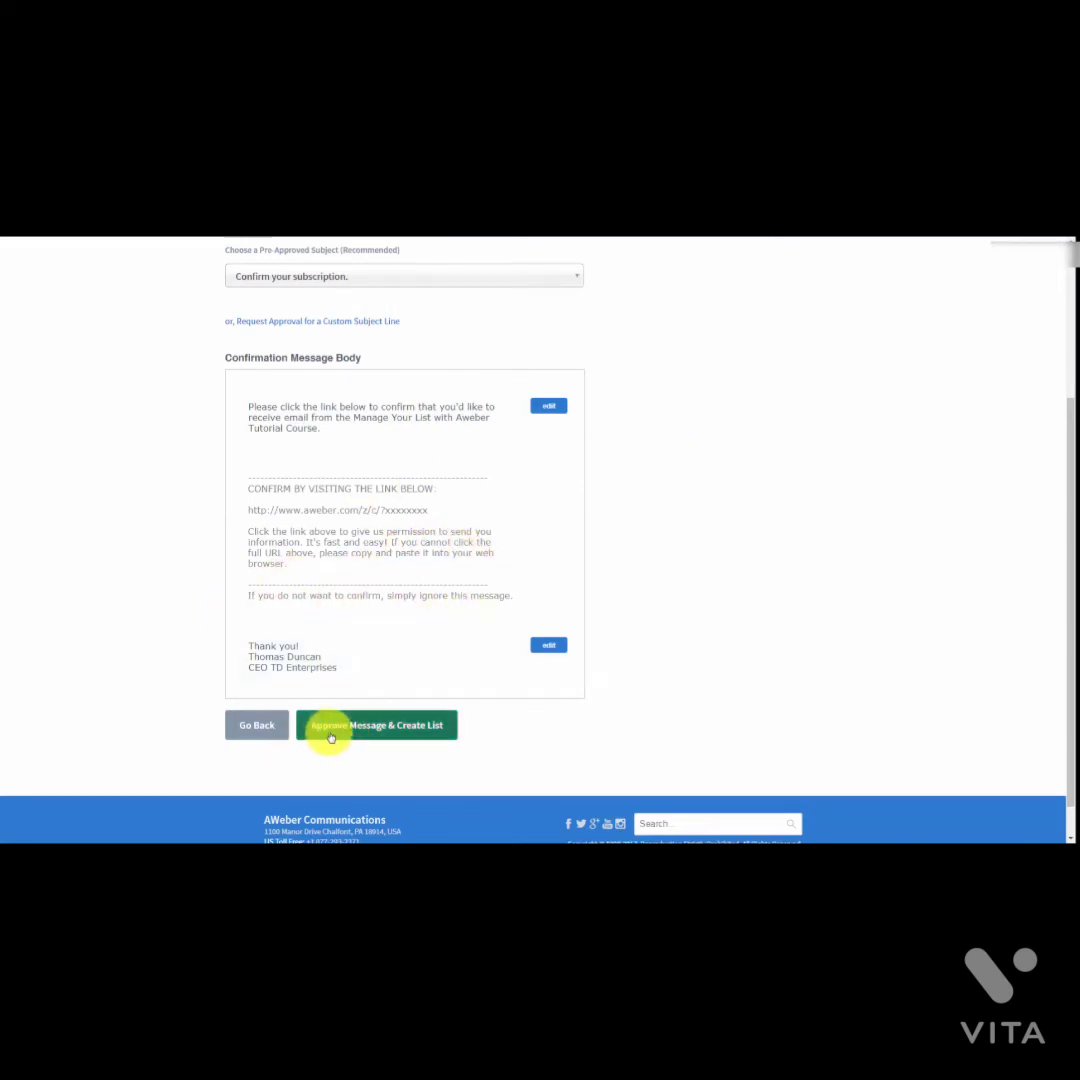
{"action": "scroll", "coordinate": [448, 690], "scroll_direction": "up", "scroll_amount": 2}
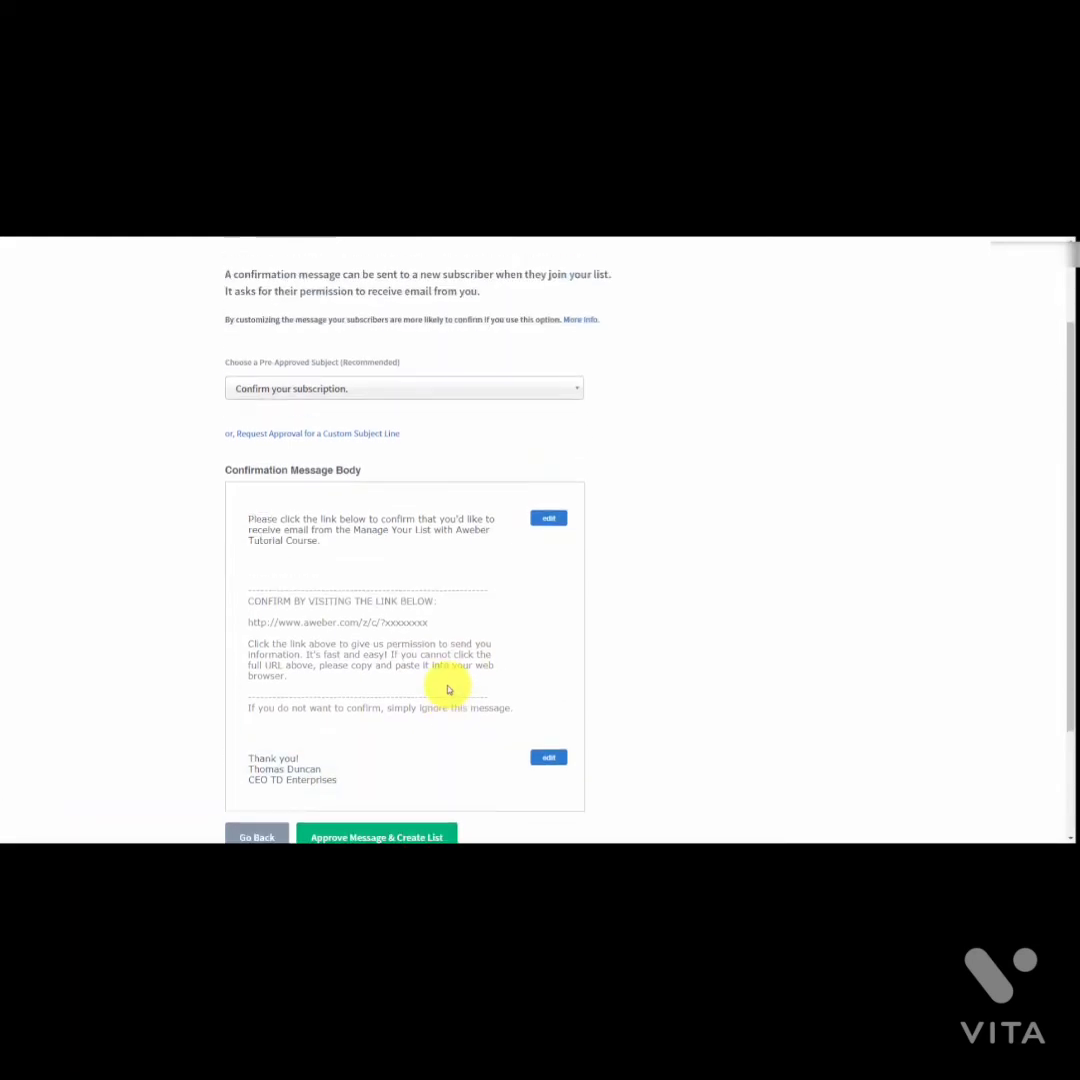
{"action": "scroll", "coordinate": [306, 636], "scroll_direction": "down", "scroll_amount": 1}
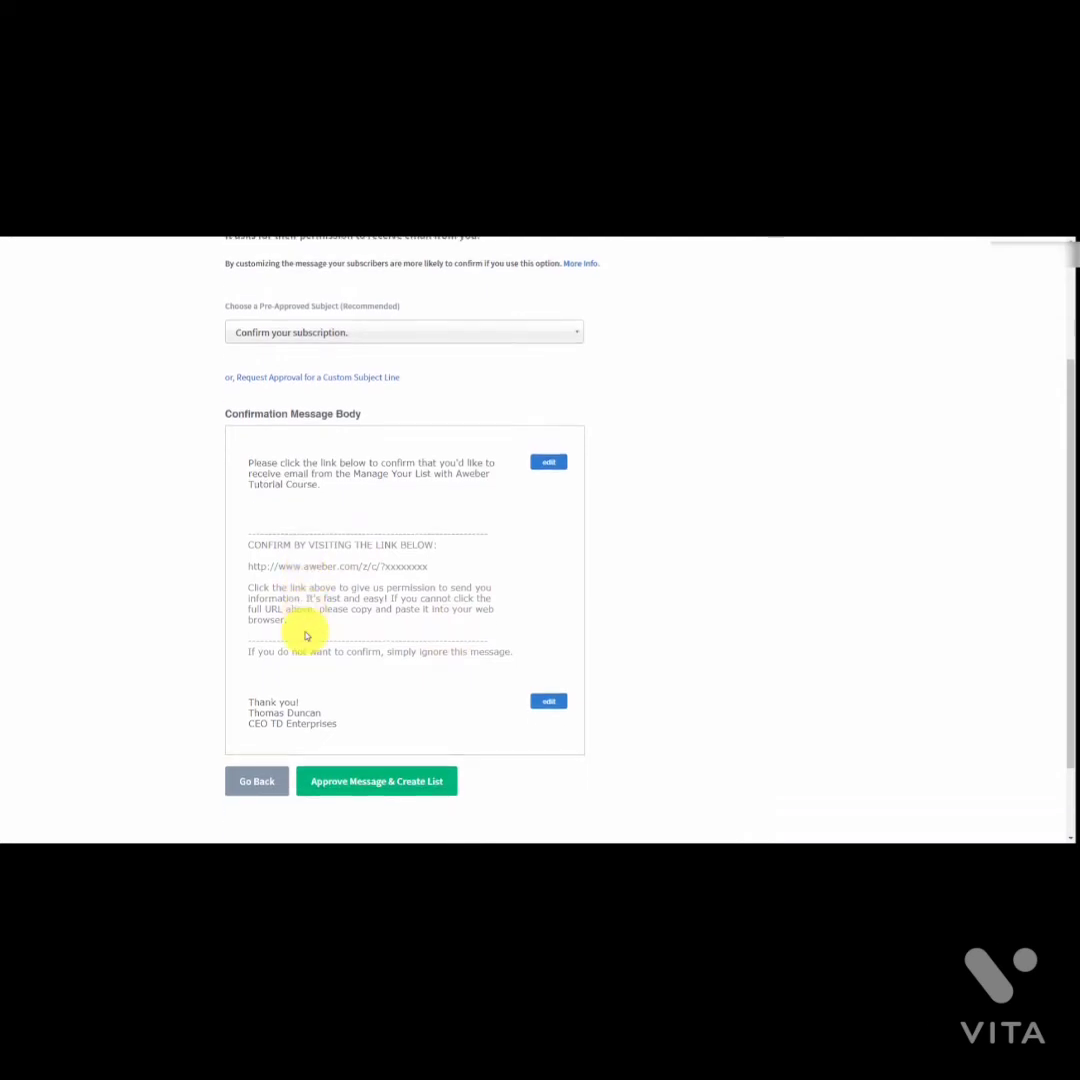
Step: Use 'Approve Message & Create List' to finish creating the new list
{"action": "left_click", "coordinate": [321, 779]}
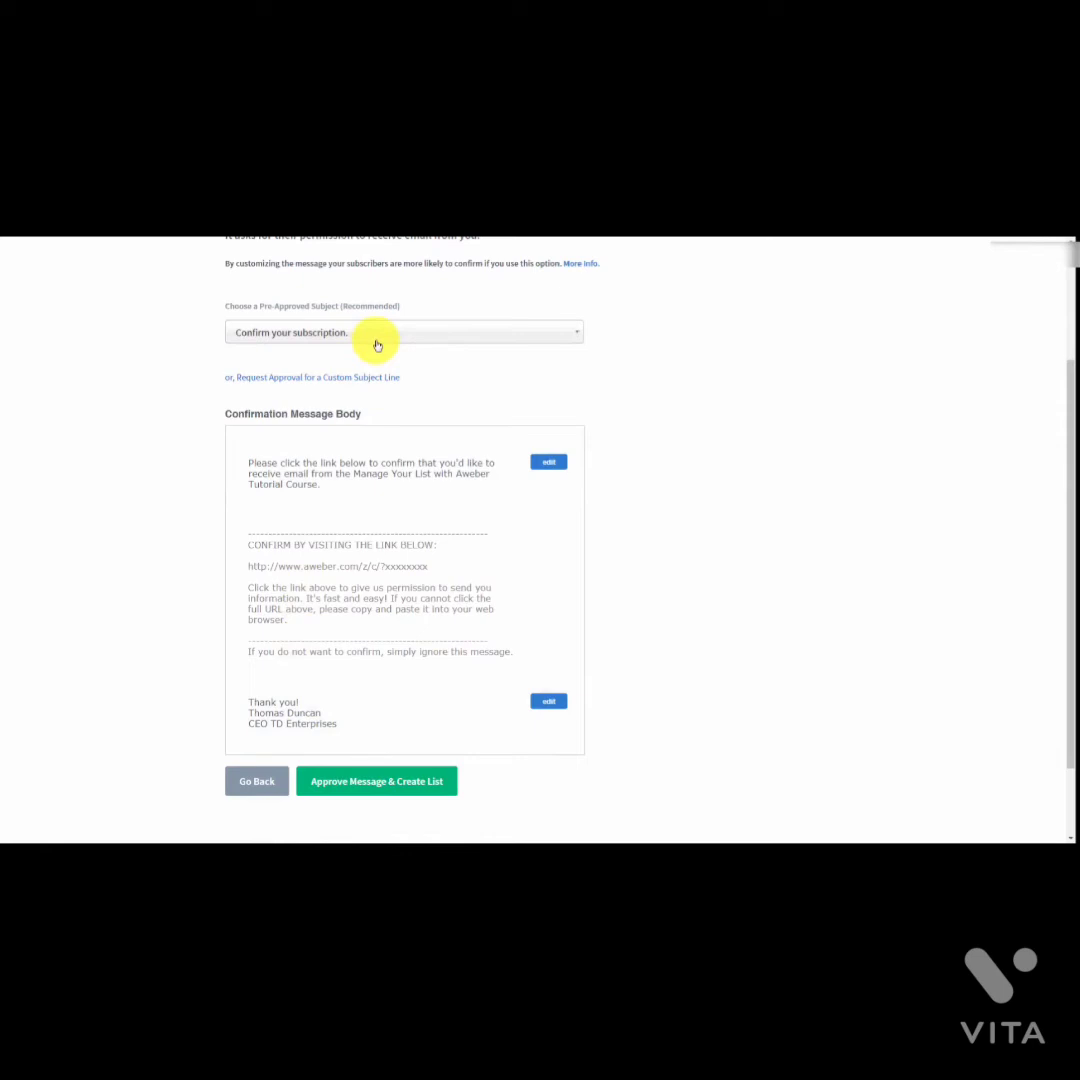
{"action": "left_click", "coordinate": [346, 785]}
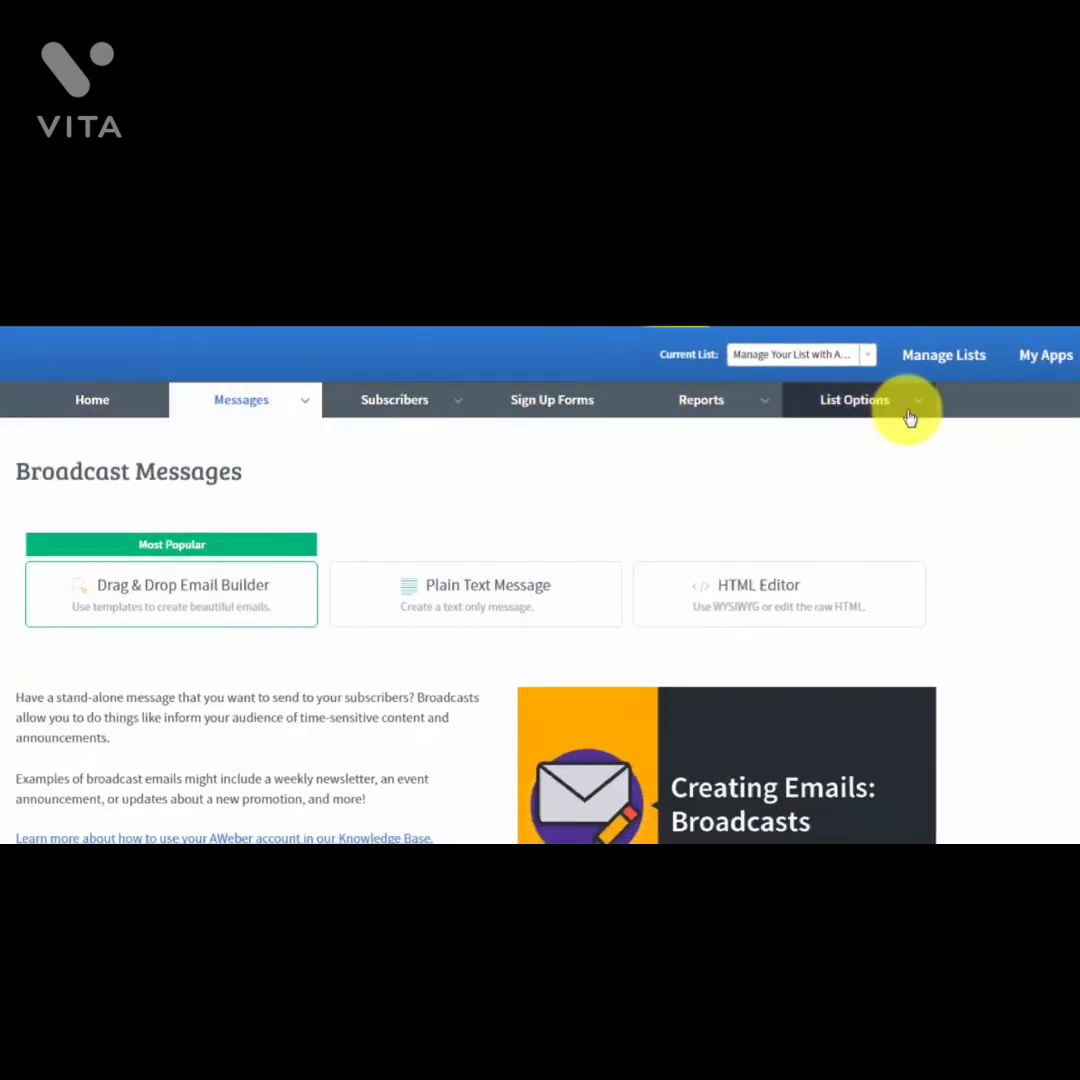
Step: Open the Current List dropdown and switch over to the GetResponse dashboard
{"action": "mouse_move", "coordinate": [465, 412]}
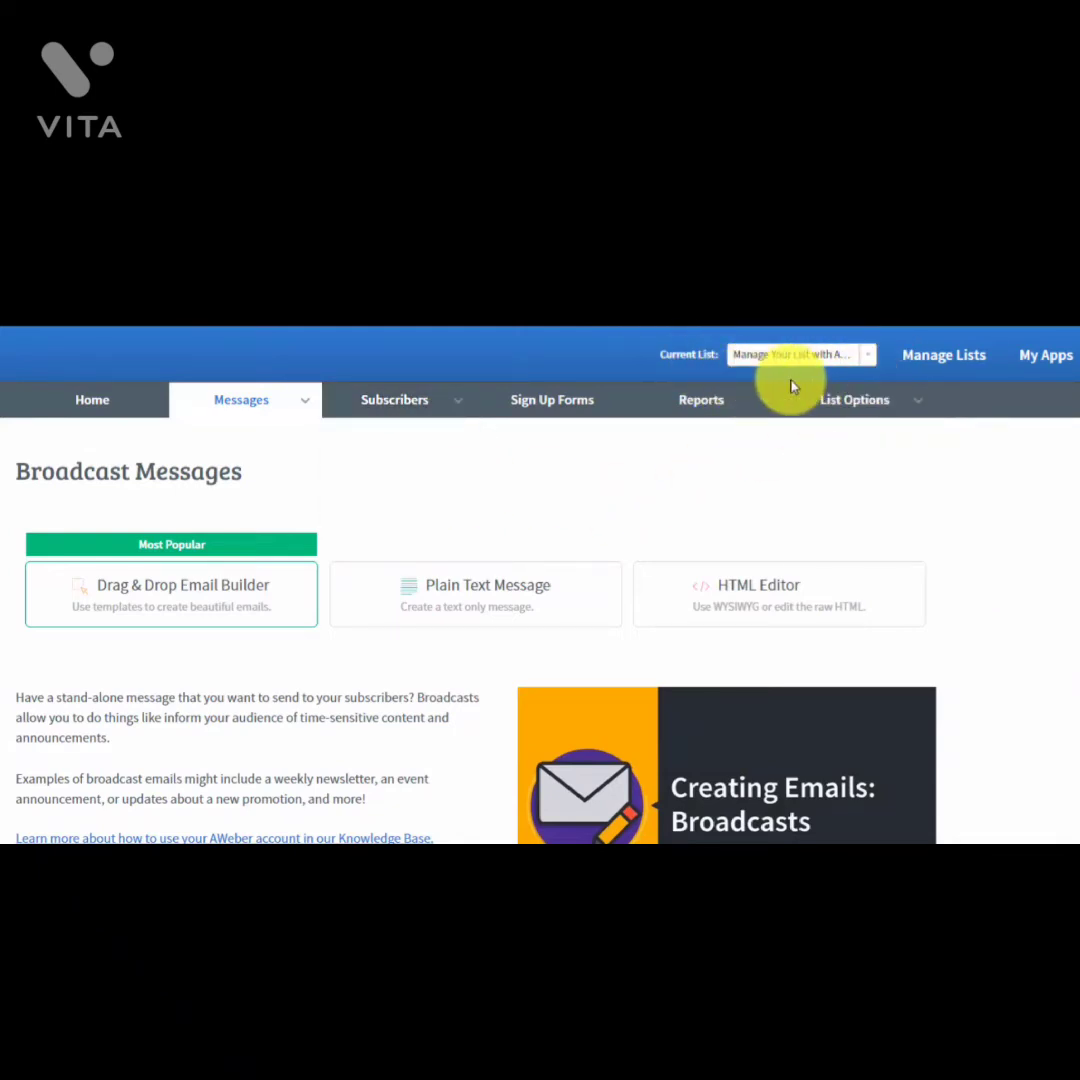
{"action": "mouse_move", "coordinate": [873, 390]}
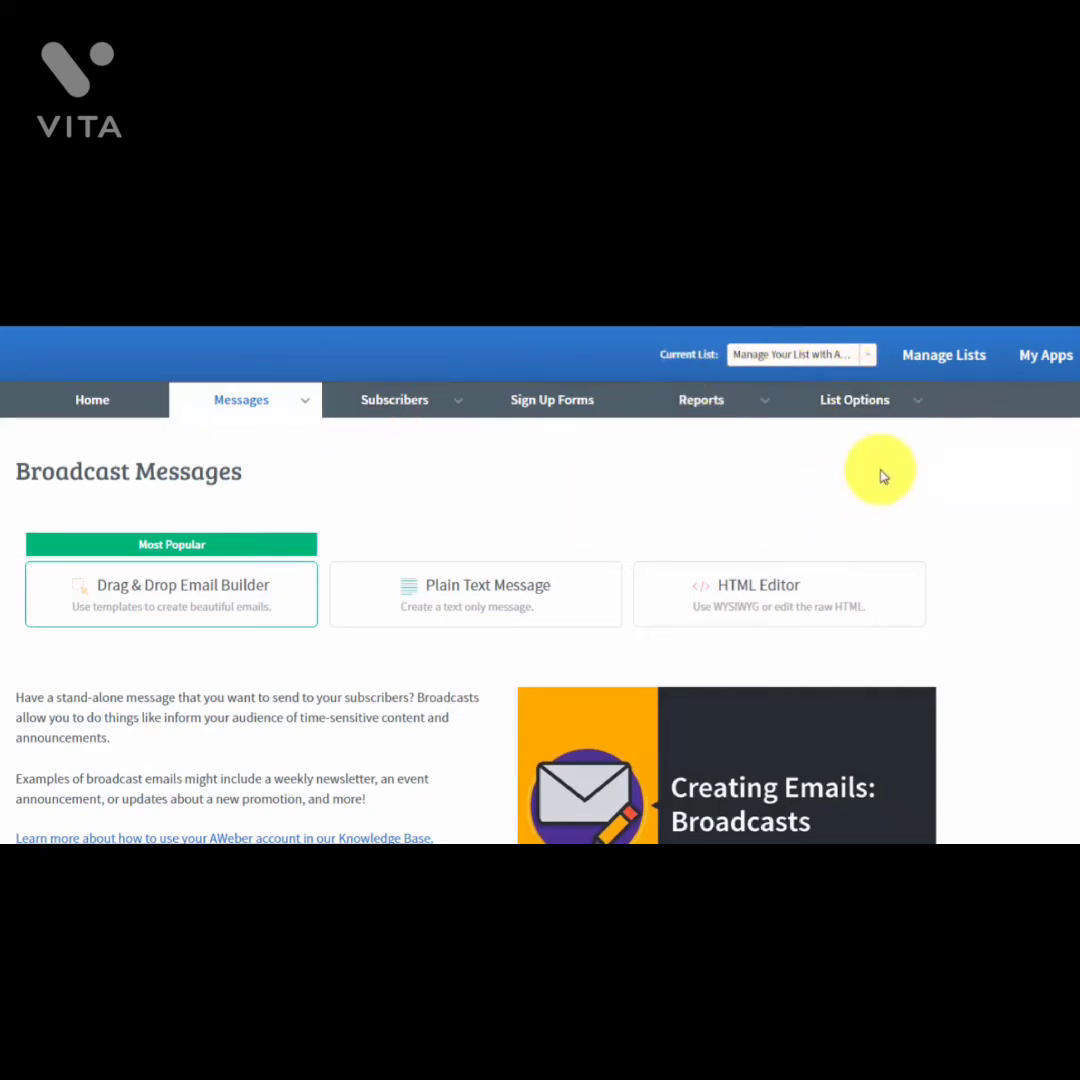
{"action": "left_click", "coordinate": [871, 356]}
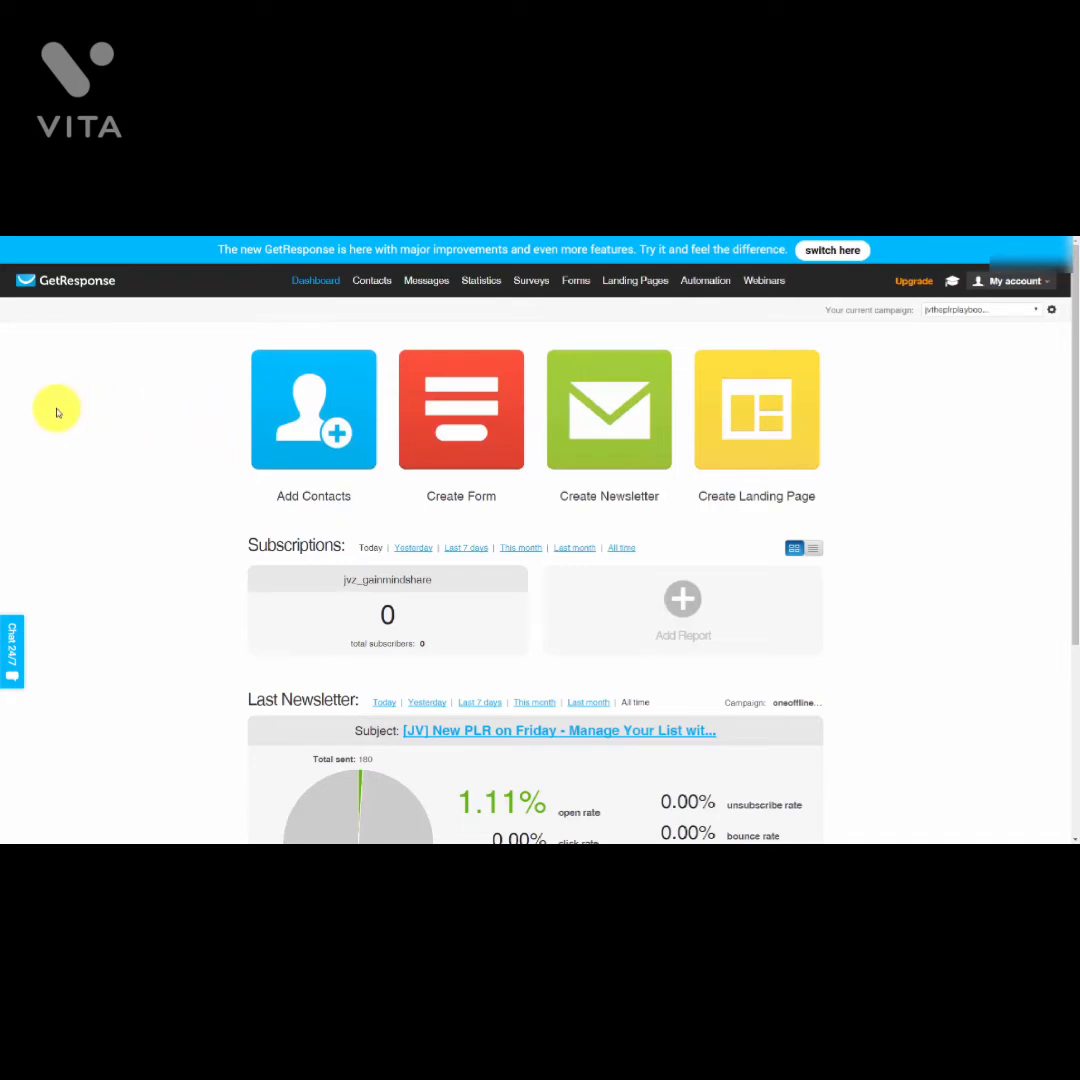
Step: Search all contacts filtered to campaign jvtheplrplaybook, returning 99 contacts
{"action": "mouse_move", "coordinate": [364, 284]}
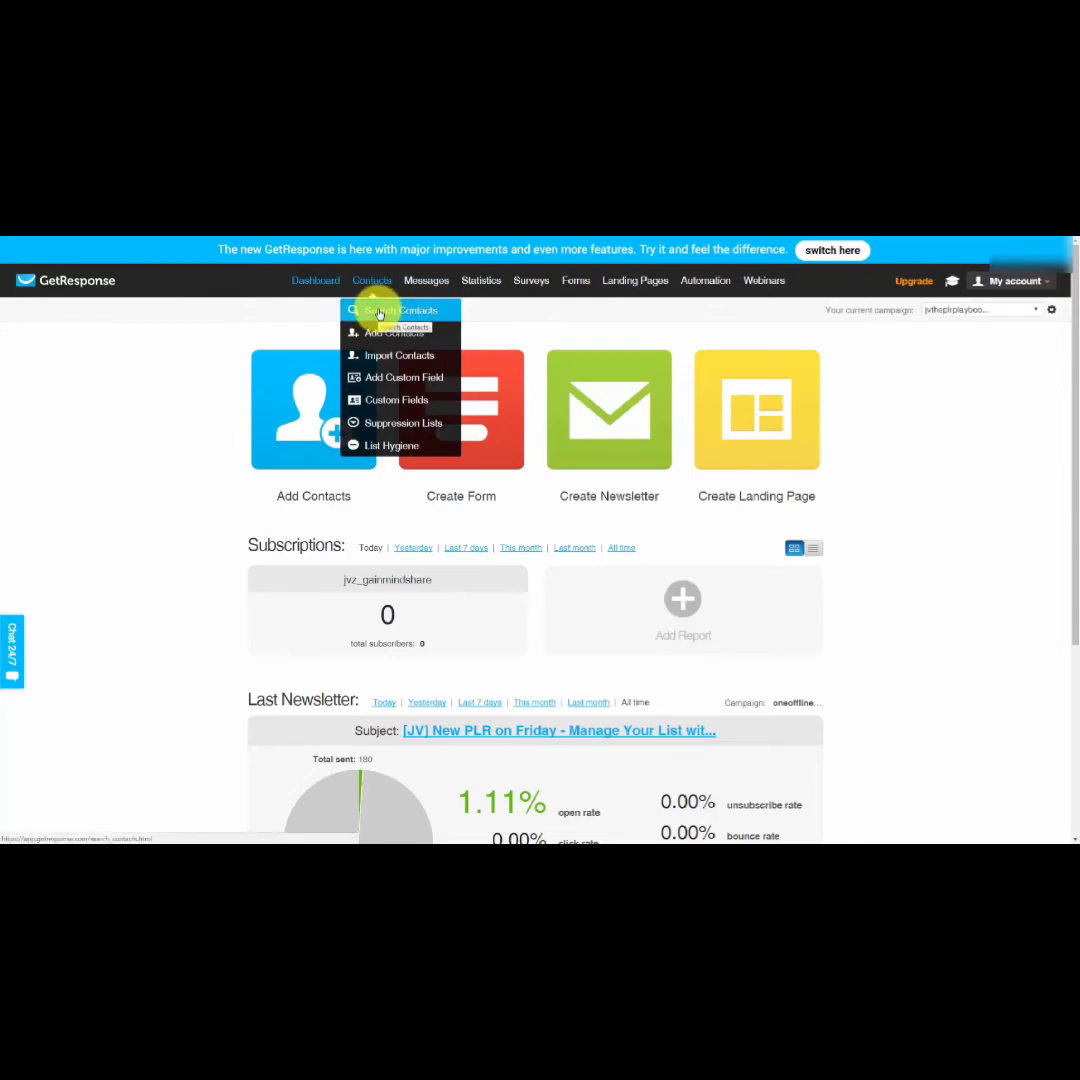
{"action": "left_click", "coordinate": [379, 312]}
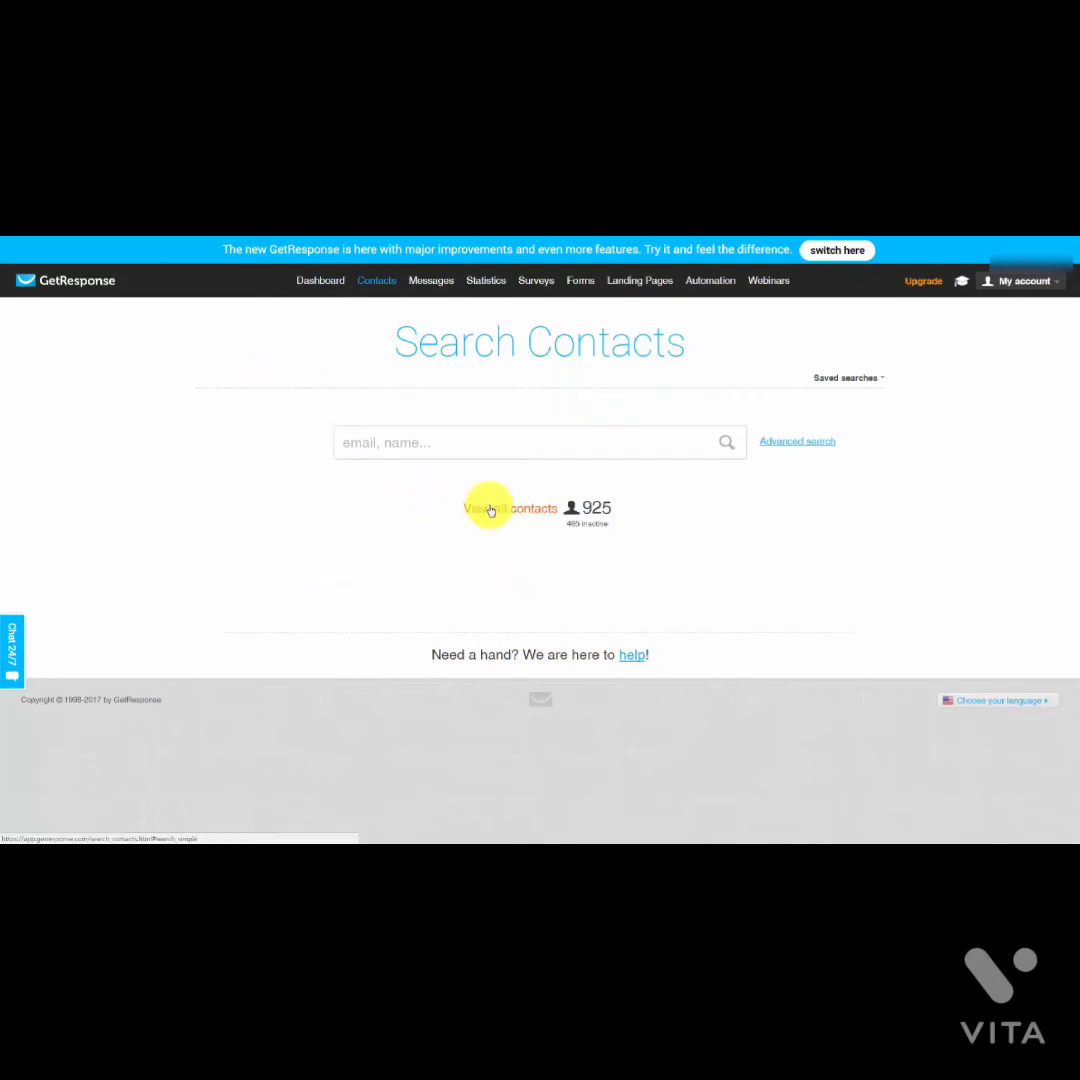
{"action": "left_click", "coordinate": [490, 510]}
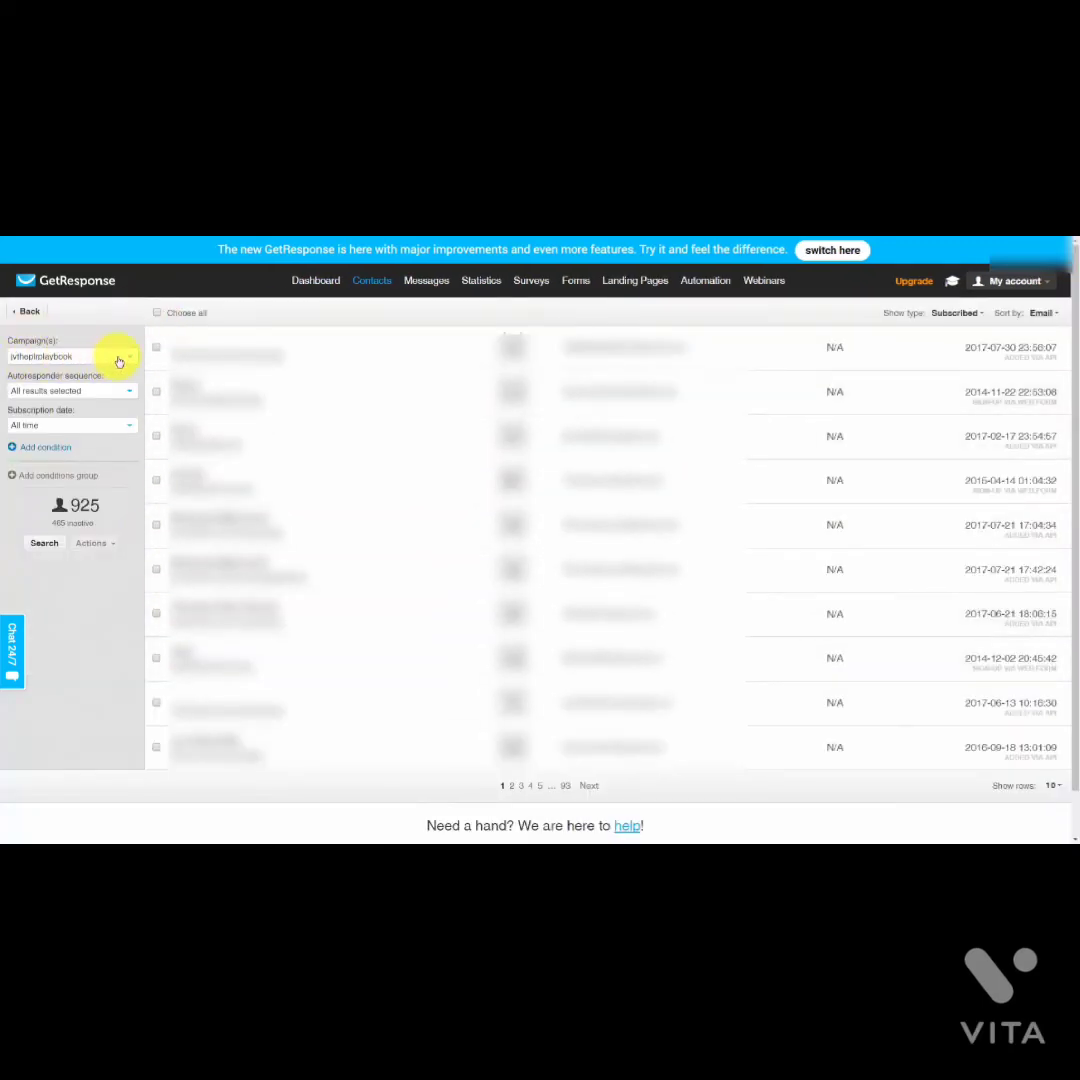
{"action": "left_click", "coordinate": [43, 545]}
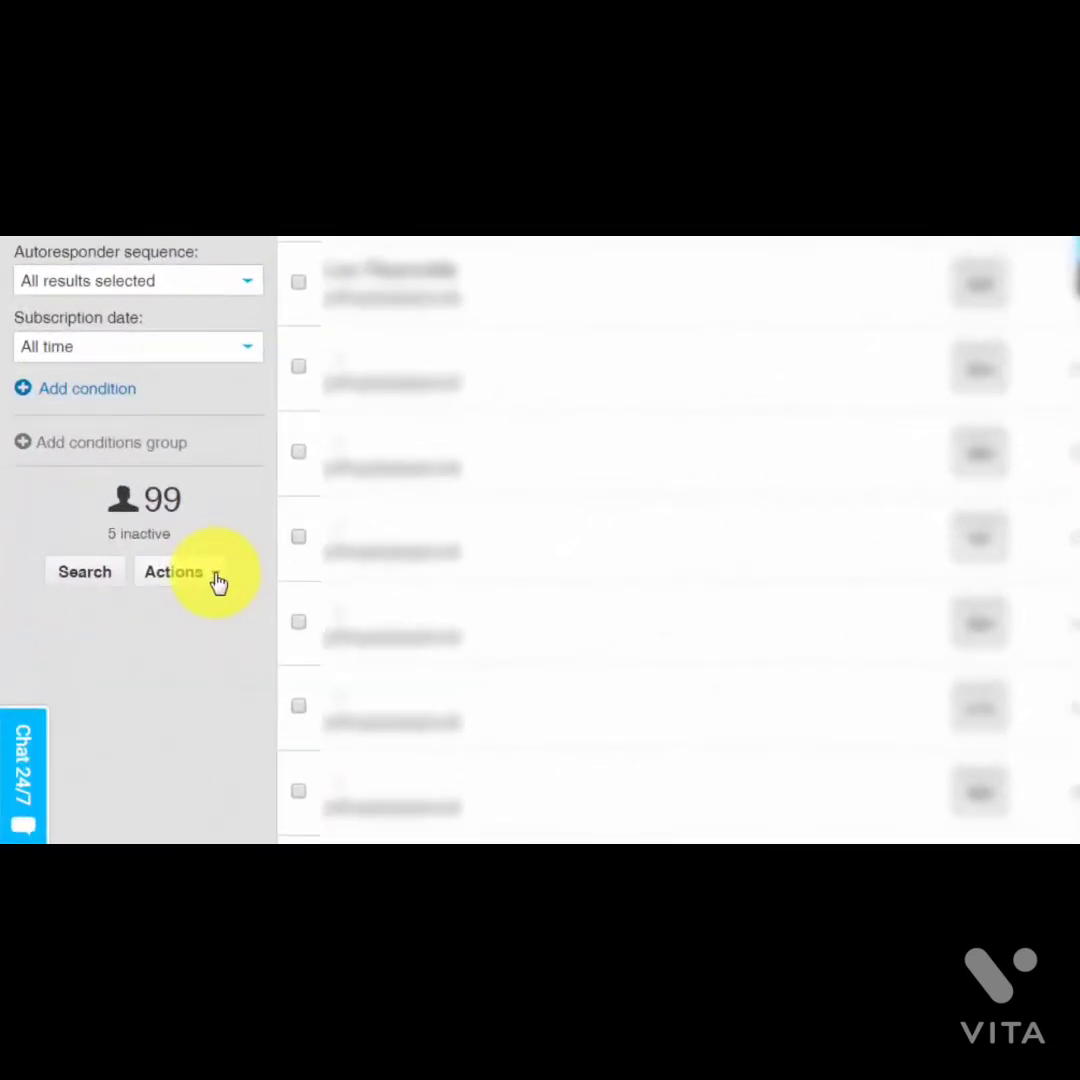
Step: Export the 99 found GetResponse contacts as listfromgetresponse.csv and download the file
{"action": "left_click", "coordinate": [217, 582]}
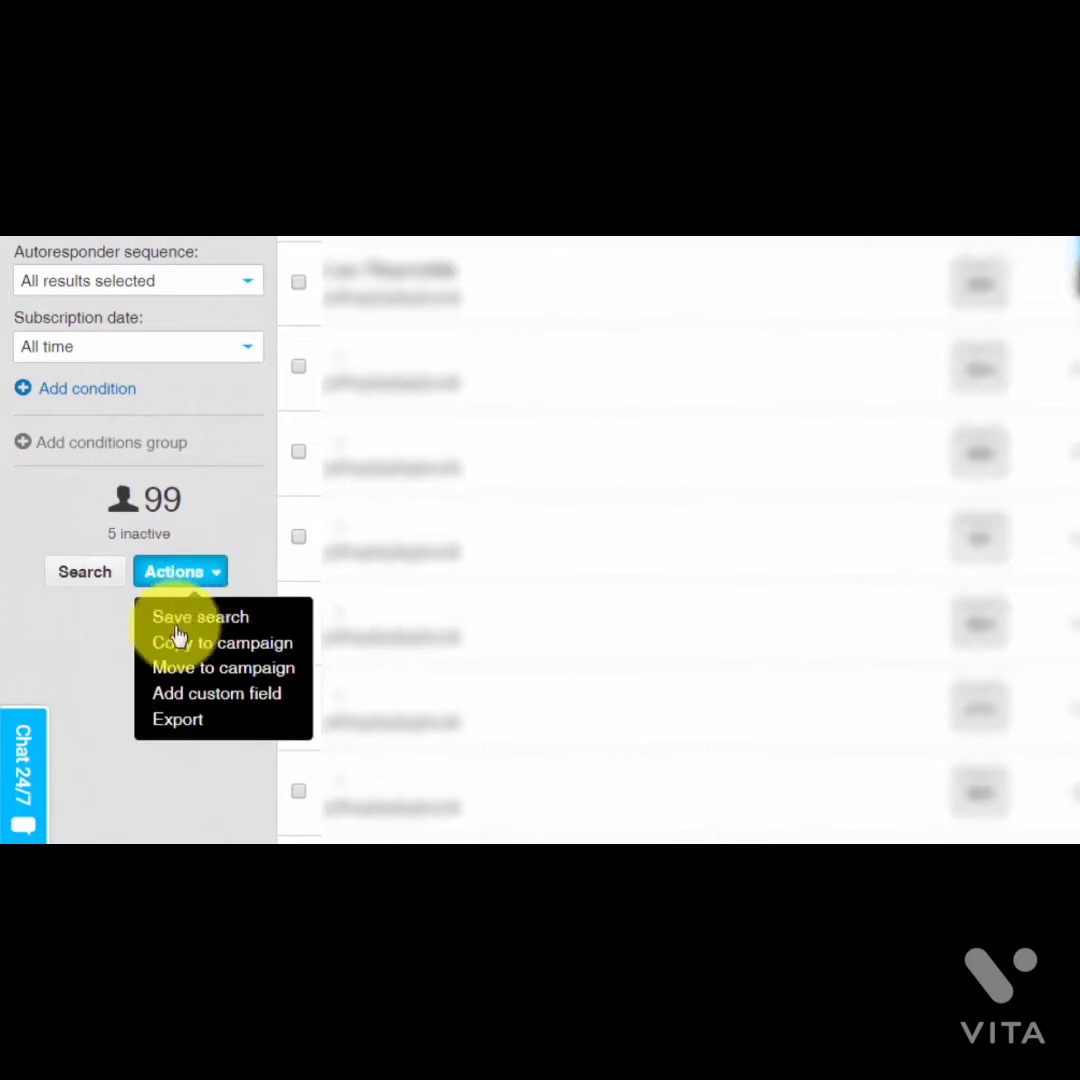
{"action": "left_click", "coordinate": [172, 722]}
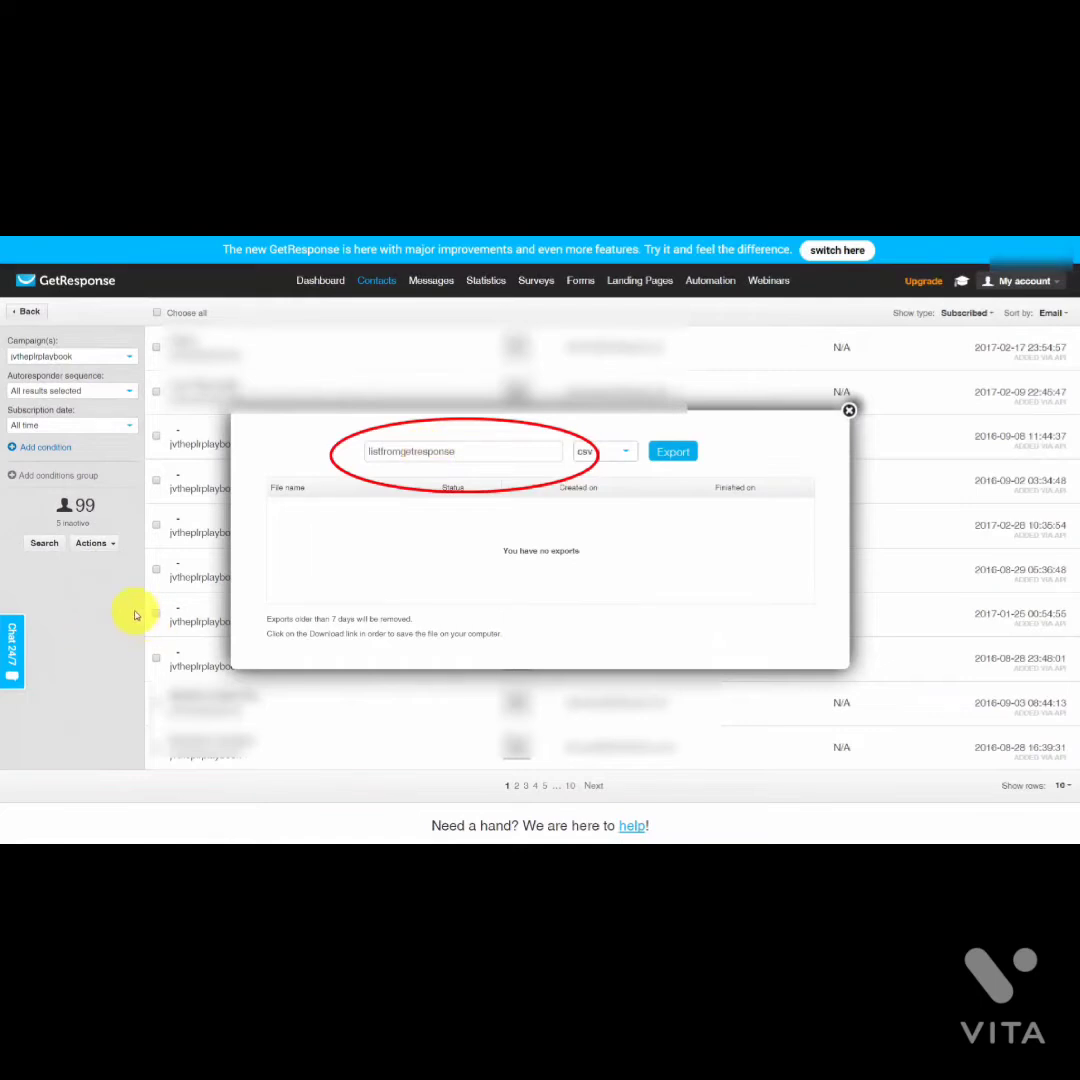
{"action": "left_click", "coordinate": [448, 455]}
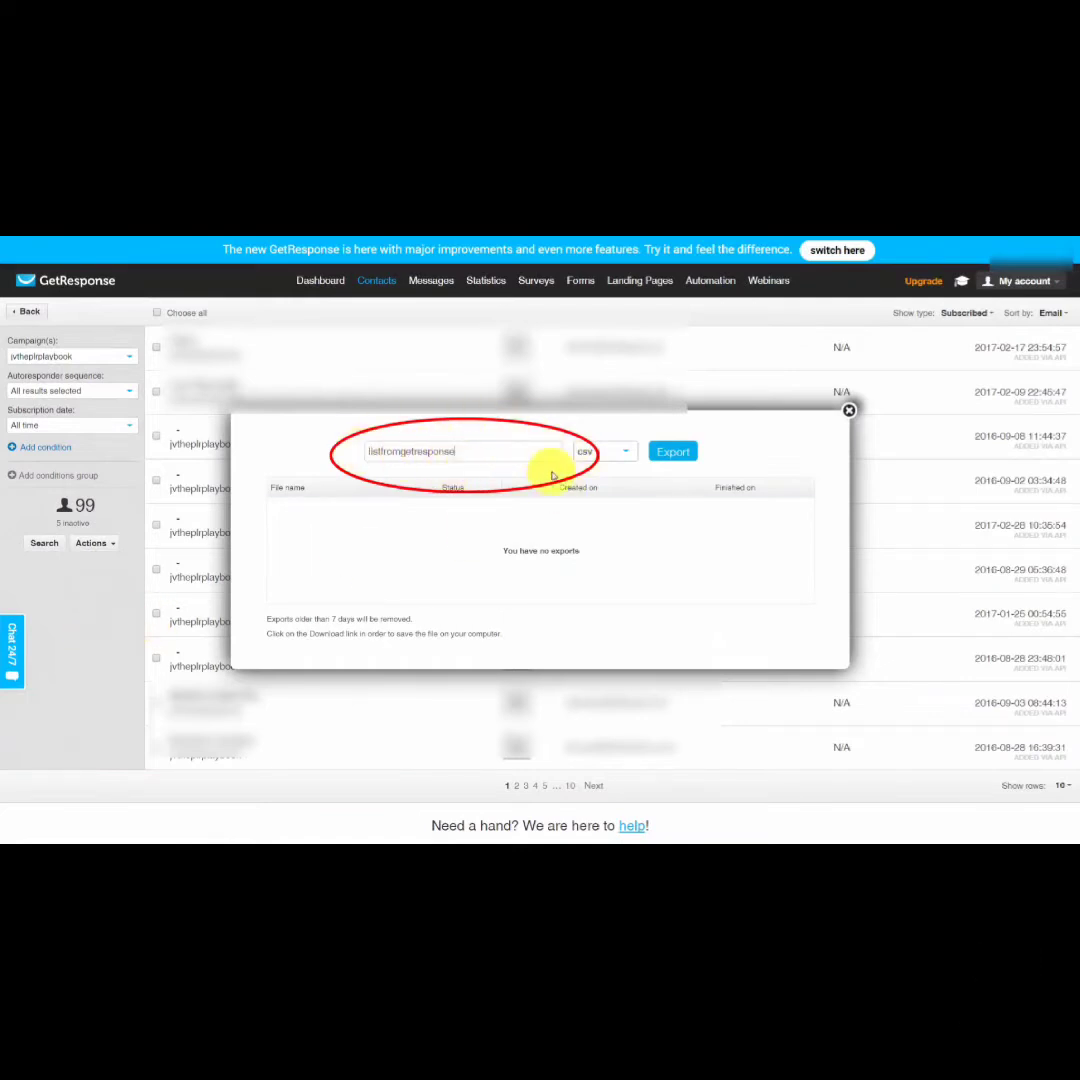
{"action": "left_click", "coordinate": [664, 456]}
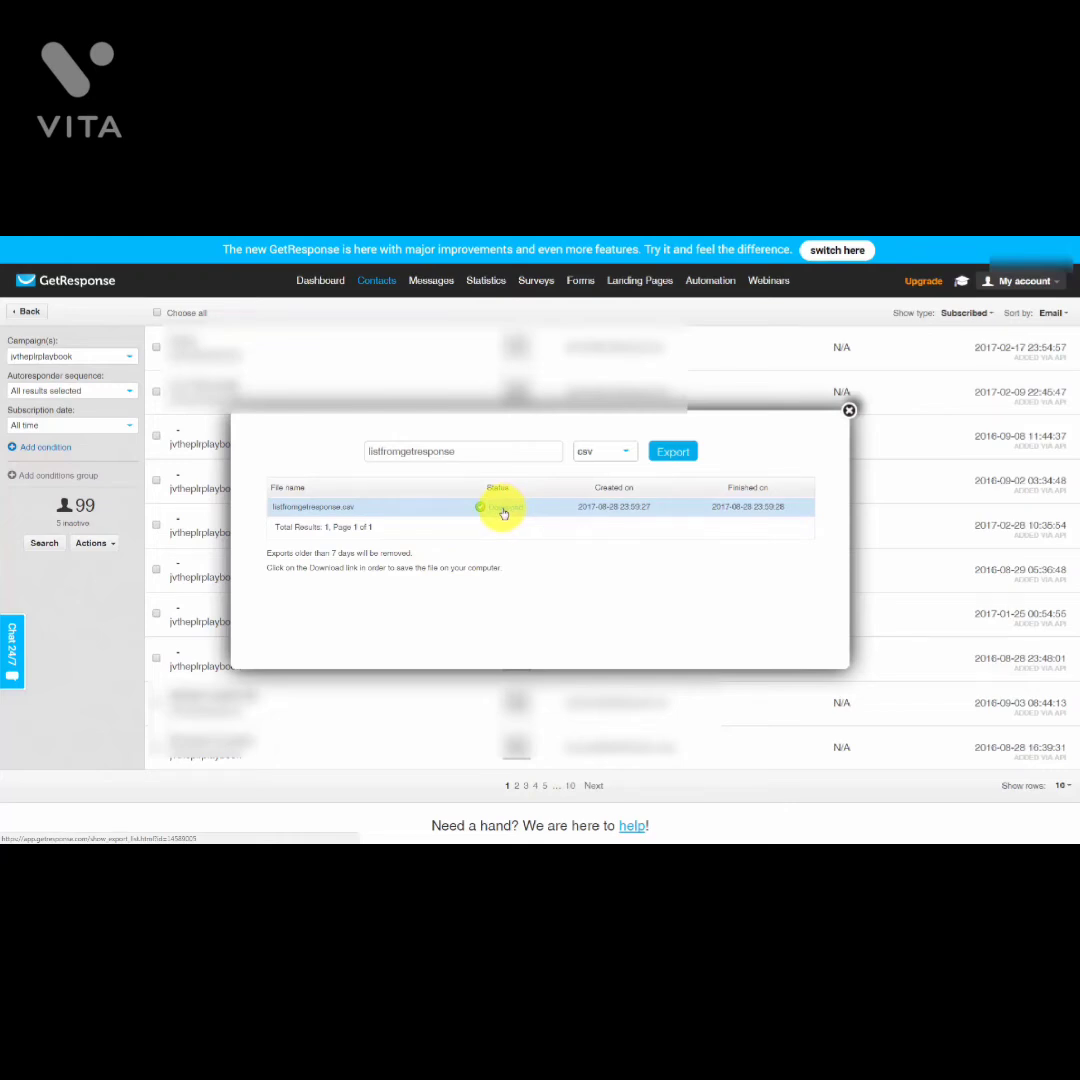
{"action": "left_click", "coordinate": [503, 513]}
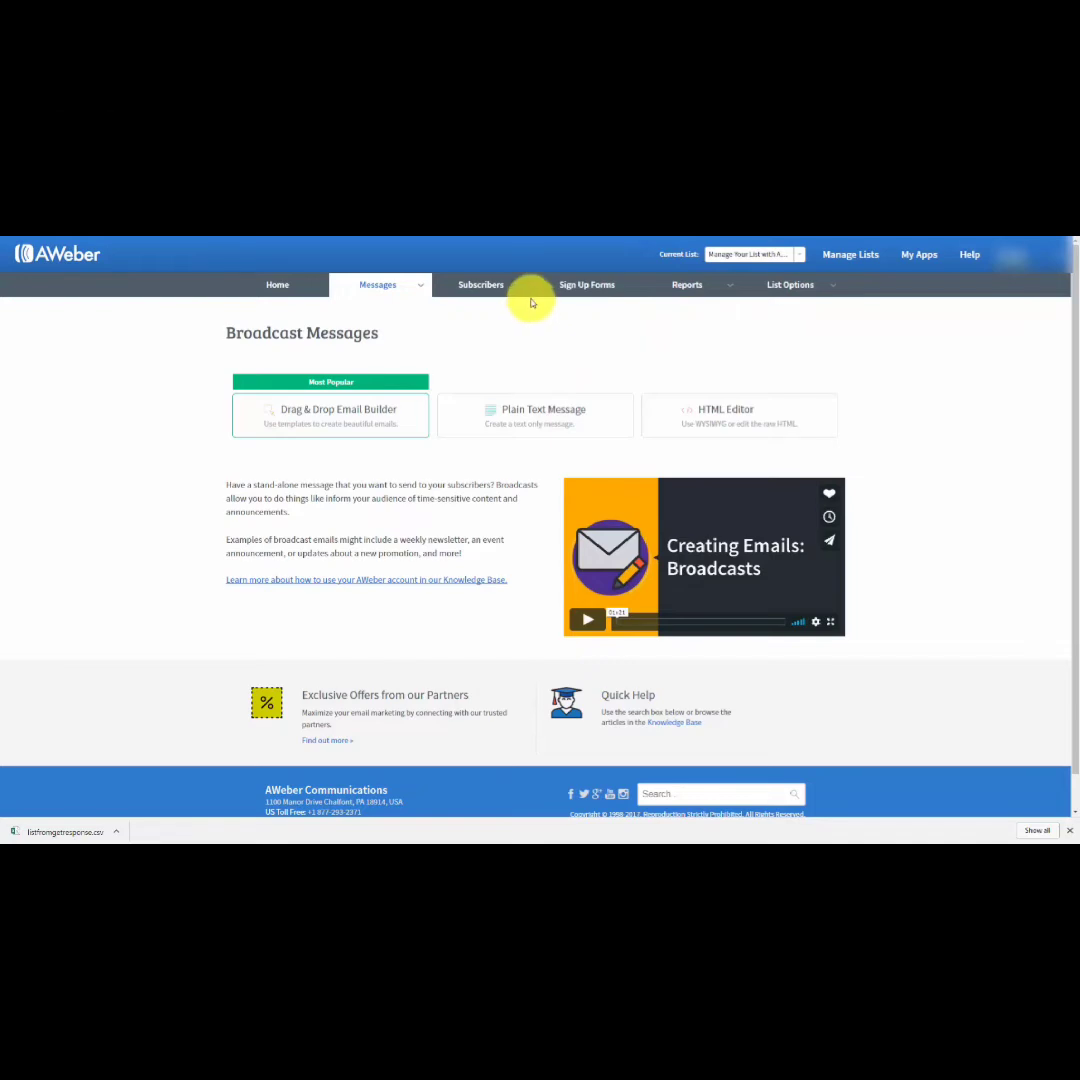
Step: Start a 10+ subscriber import in AWeber, mapping name to Name and email to Email
{"action": "mouse_move", "coordinate": [527, 293]}
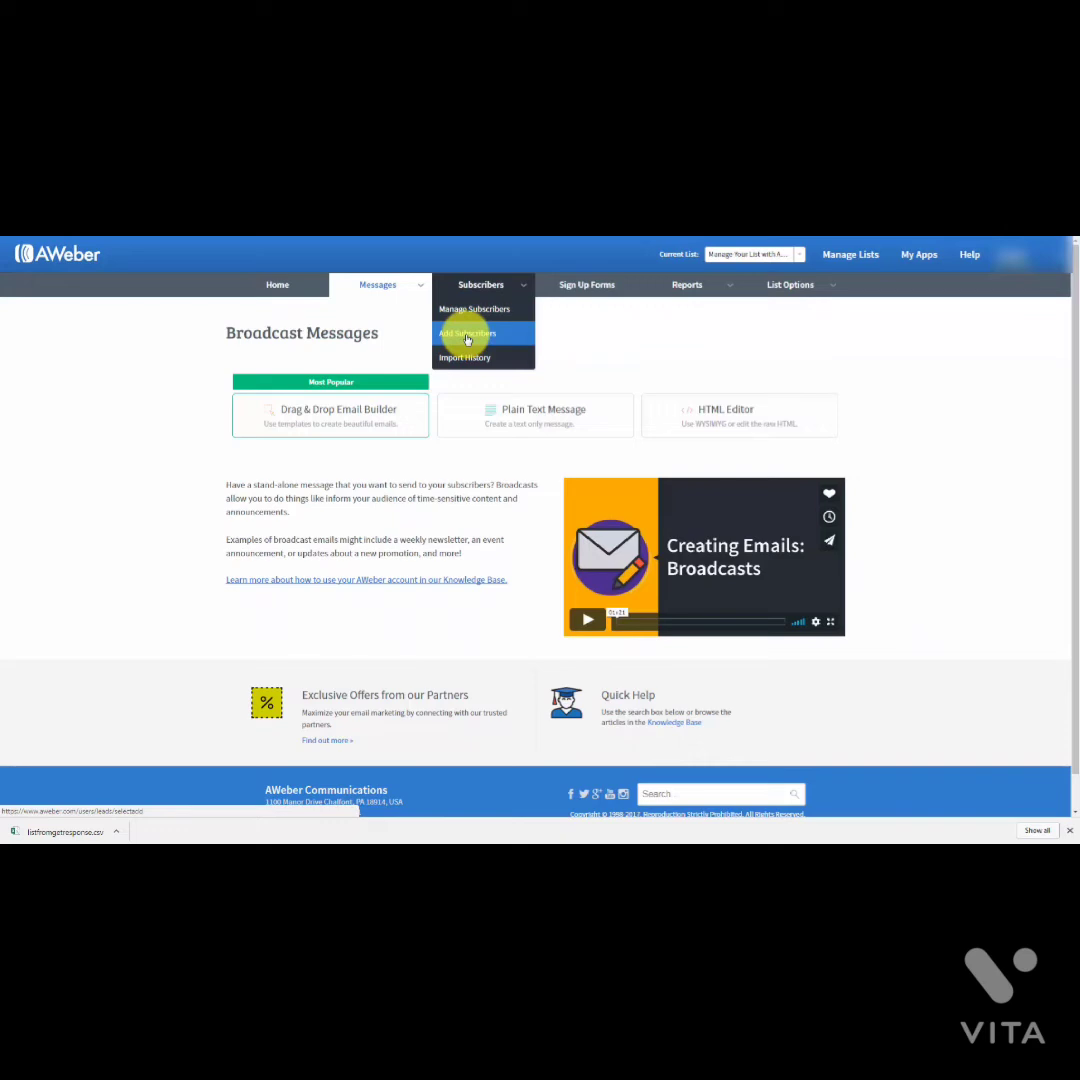
{"action": "left_click", "coordinate": [467, 336]}
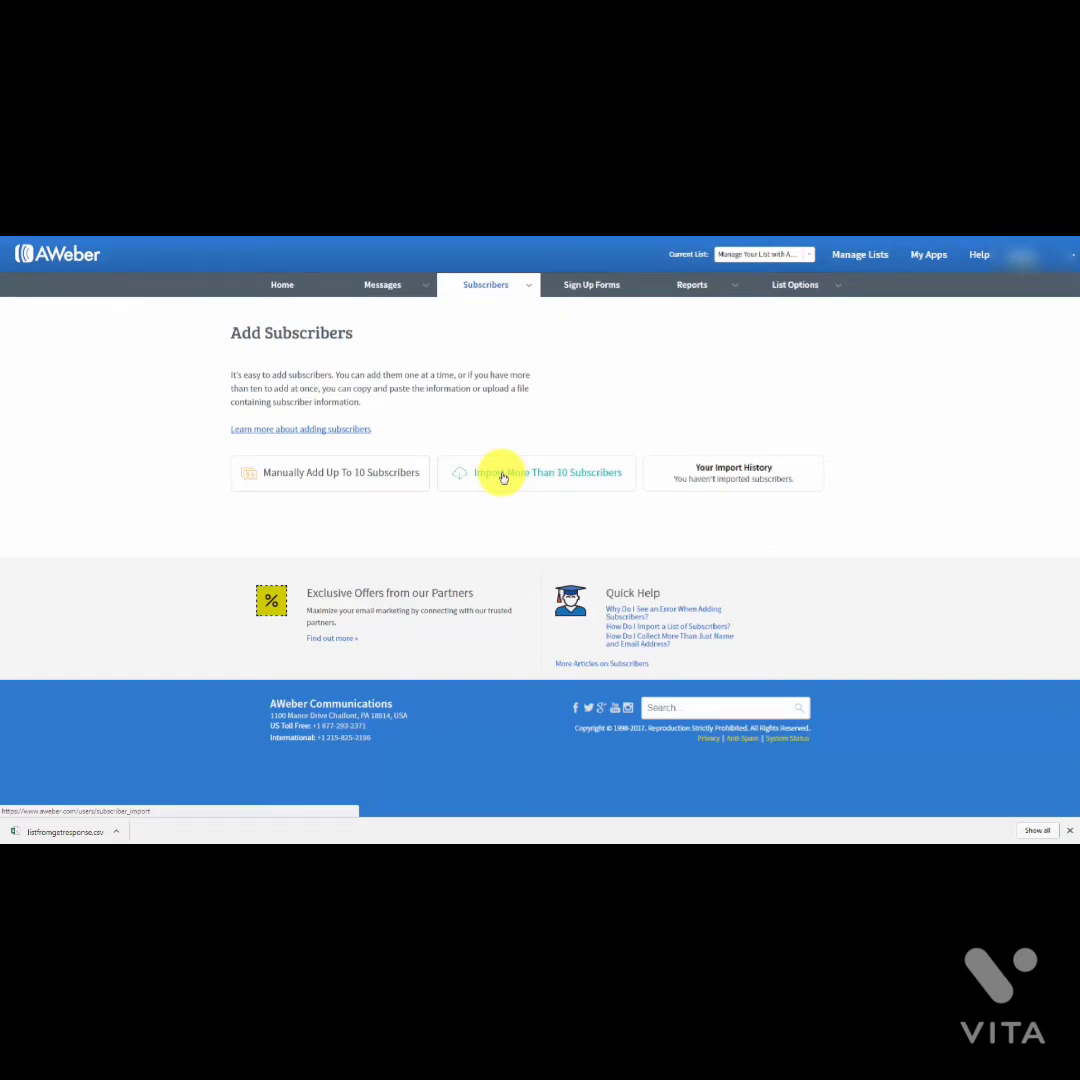
{"action": "left_click", "coordinate": [503, 477]}
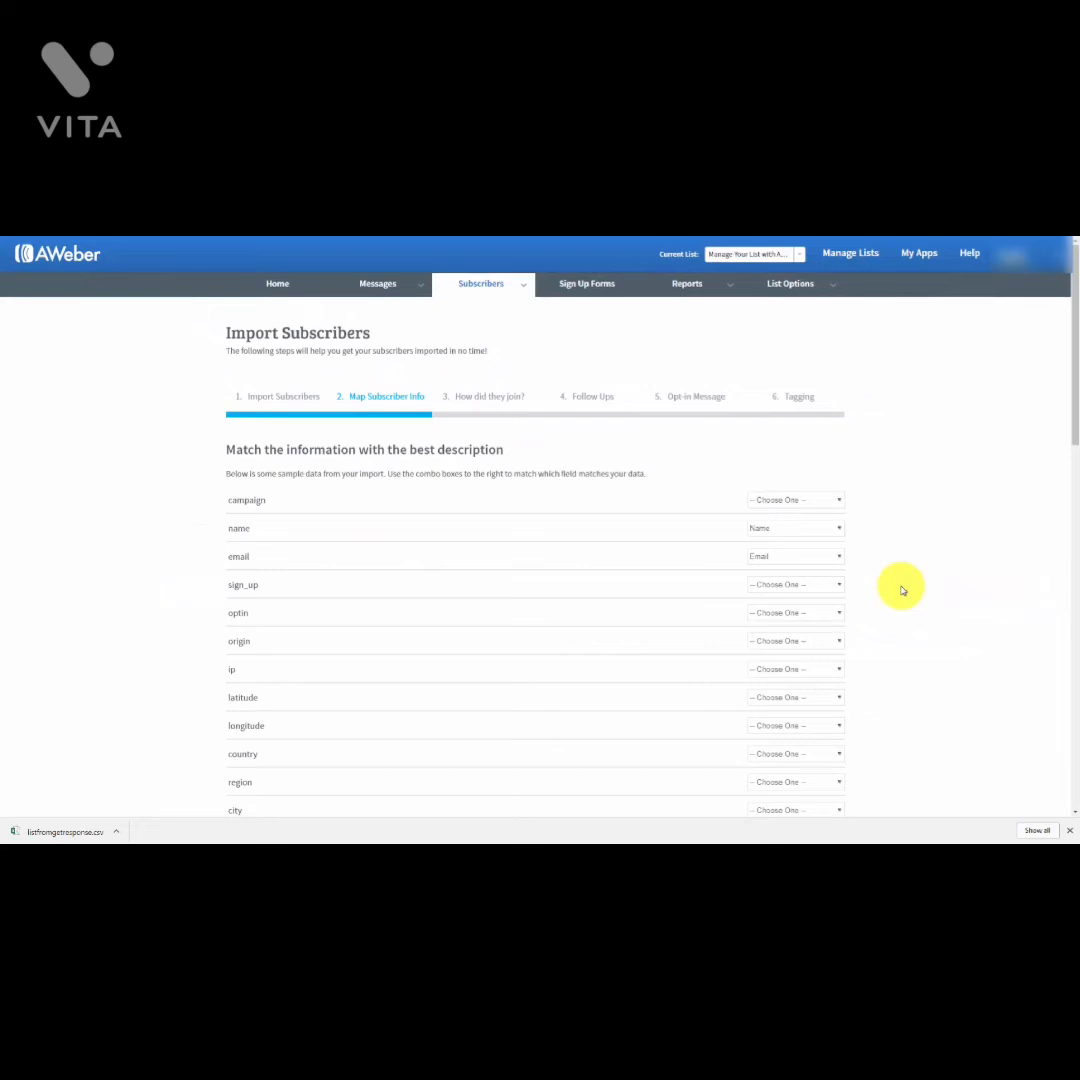
{"action": "scroll", "coordinate": [903, 590], "scroll_direction": "down", "scroll_amount": 10}
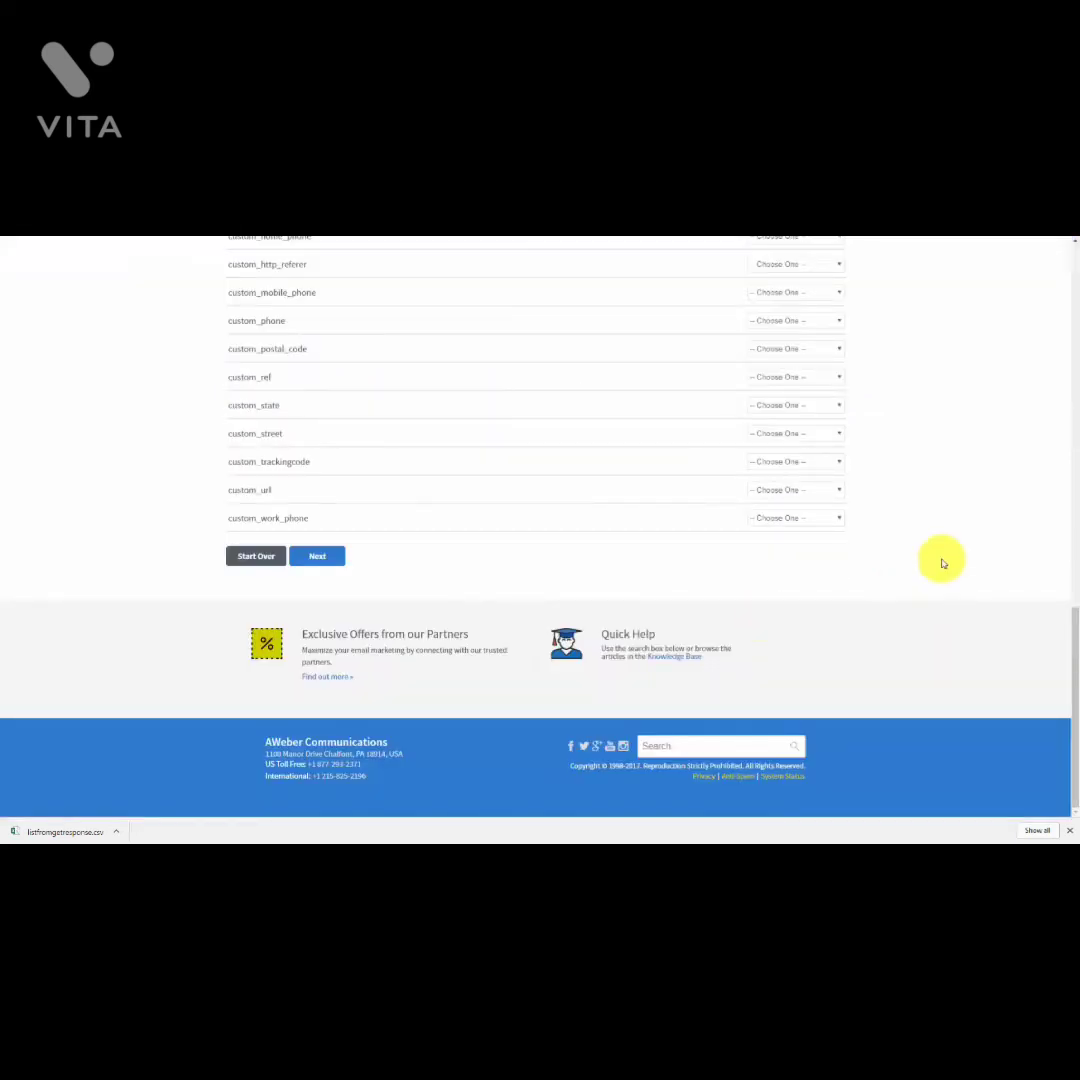
{"action": "left_click", "coordinate": [309, 560]}
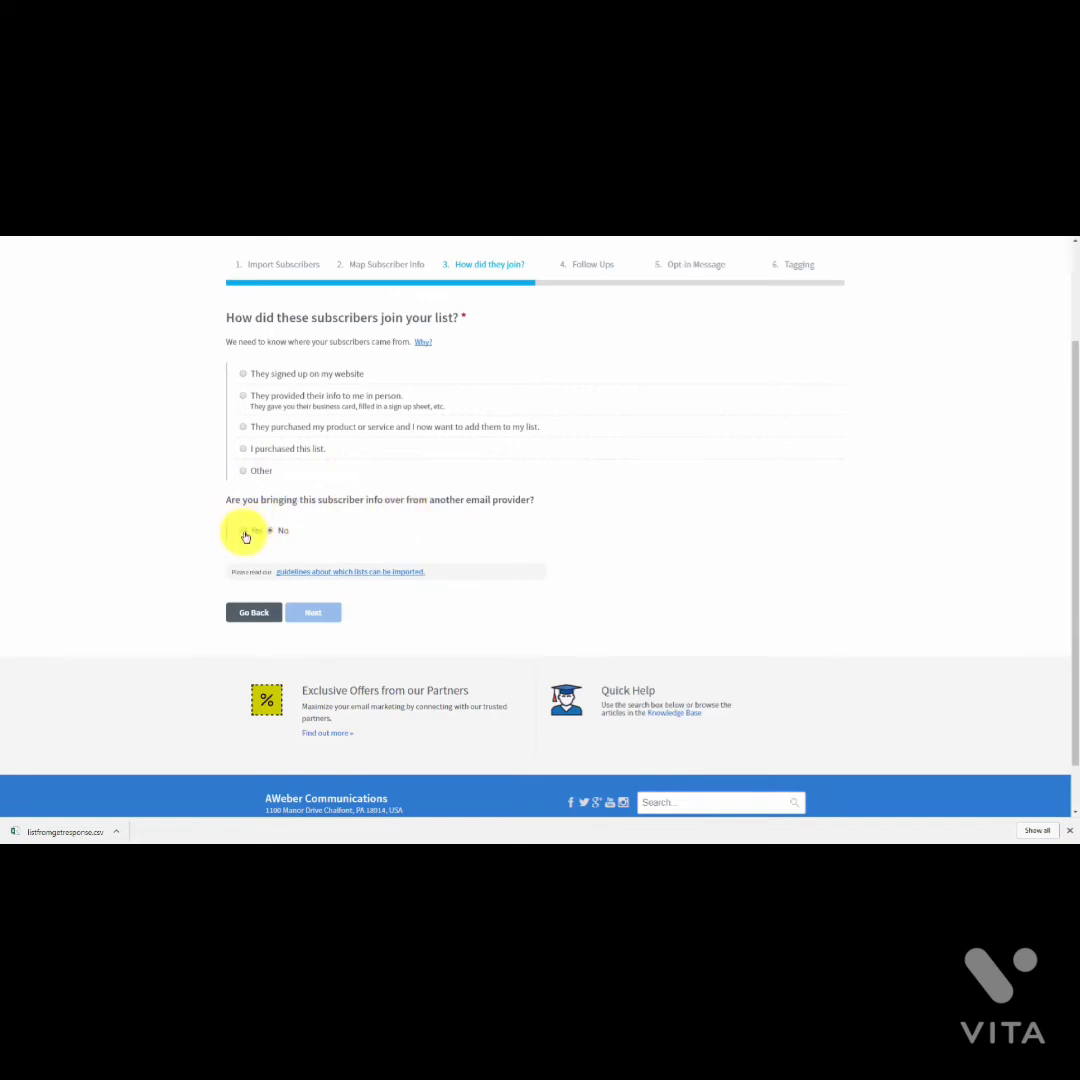
Step: Record GetResponse as the previous email provider and Other as the join method
{"action": "left_click", "coordinate": [244, 531]}
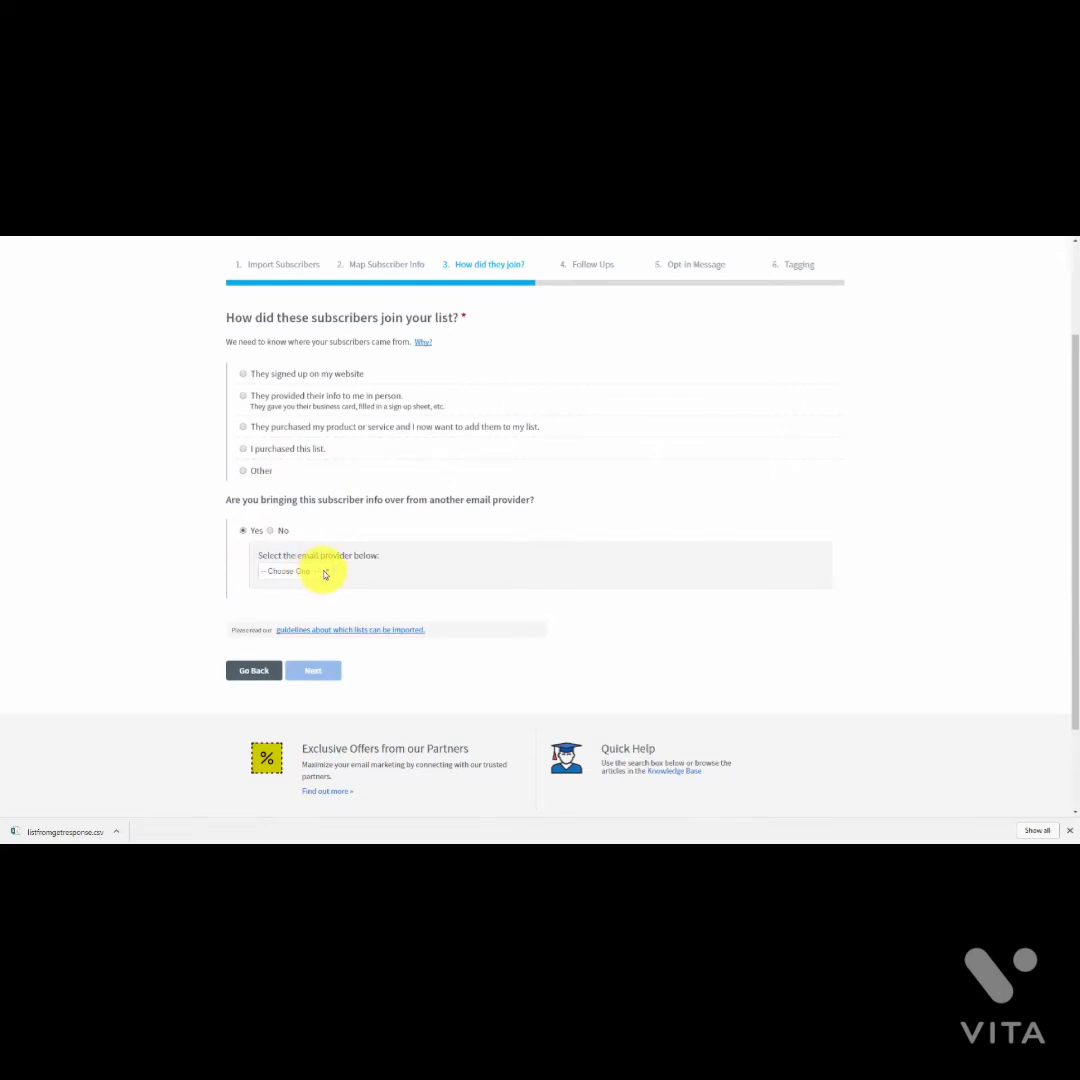
{"action": "left_click", "coordinate": [324, 574]}
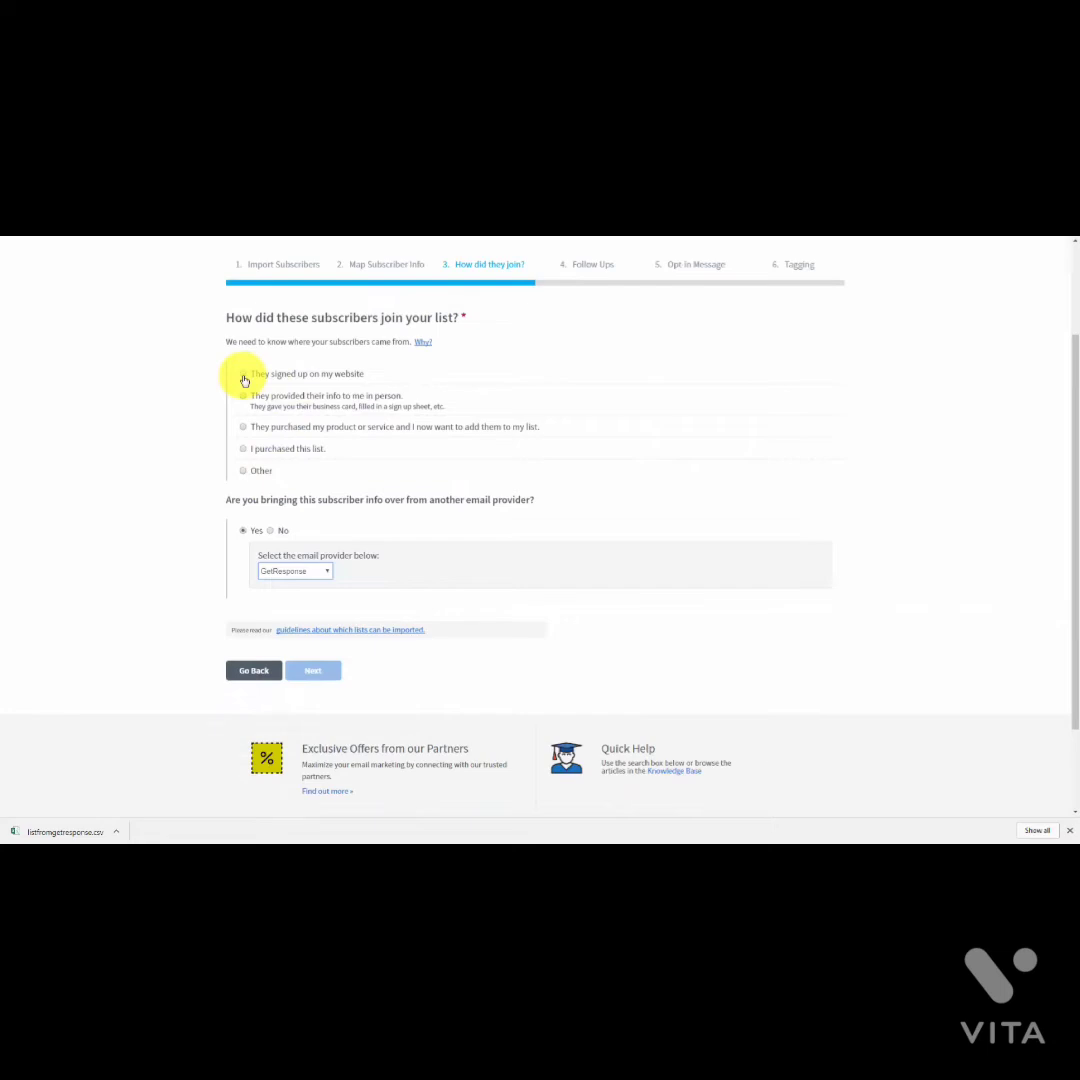
{"action": "left_click", "coordinate": [243, 376]}
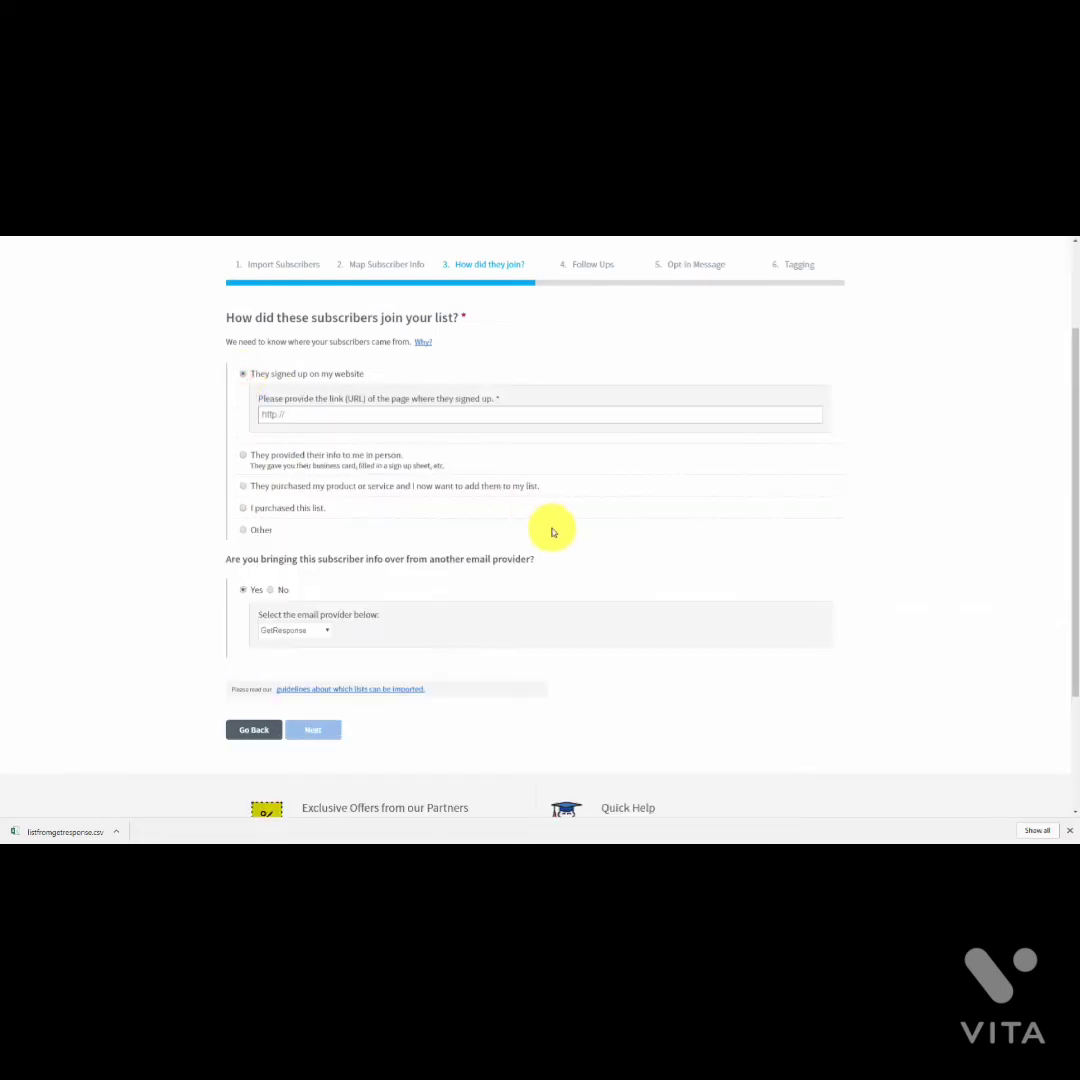
{"action": "left_click", "coordinate": [244, 530]}
{"action": "left_click", "coordinate": [300, 523]}
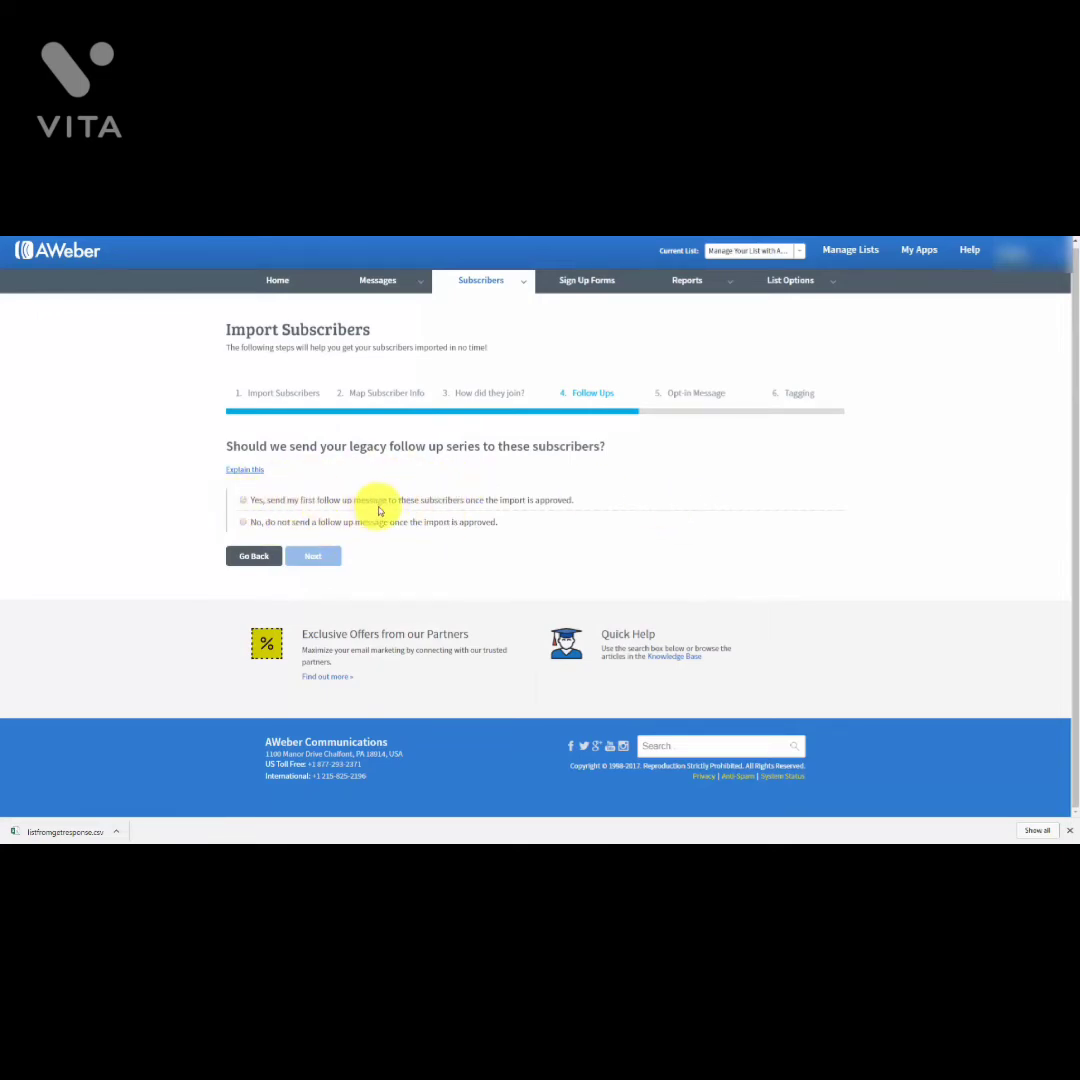
Step: Decline both legacy follow-up messages and opt-in re-confirmation for the imported subscribers
{"action": "left_click", "coordinate": [243, 523]}
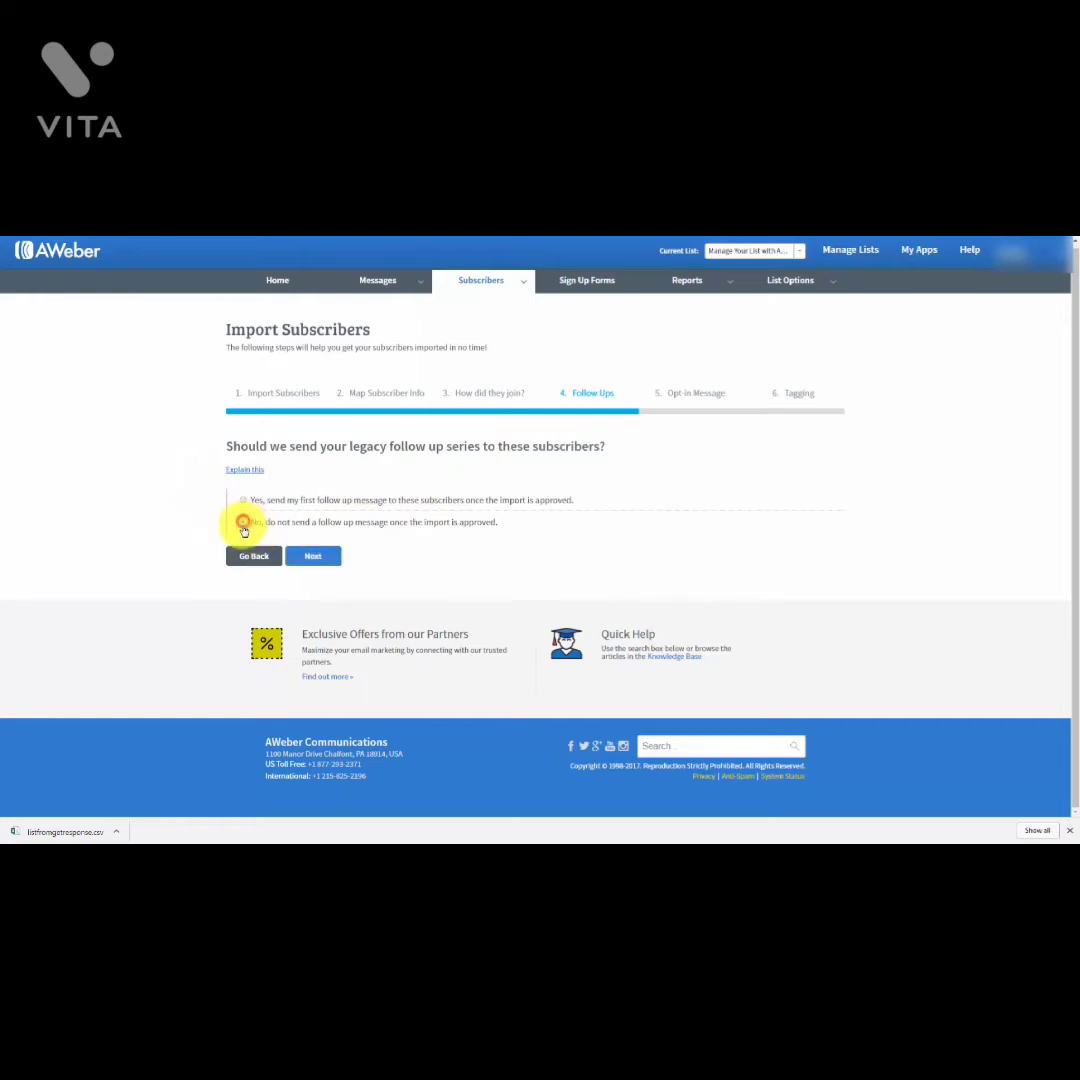
{"action": "left_click", "coordinate": [330, 558]}
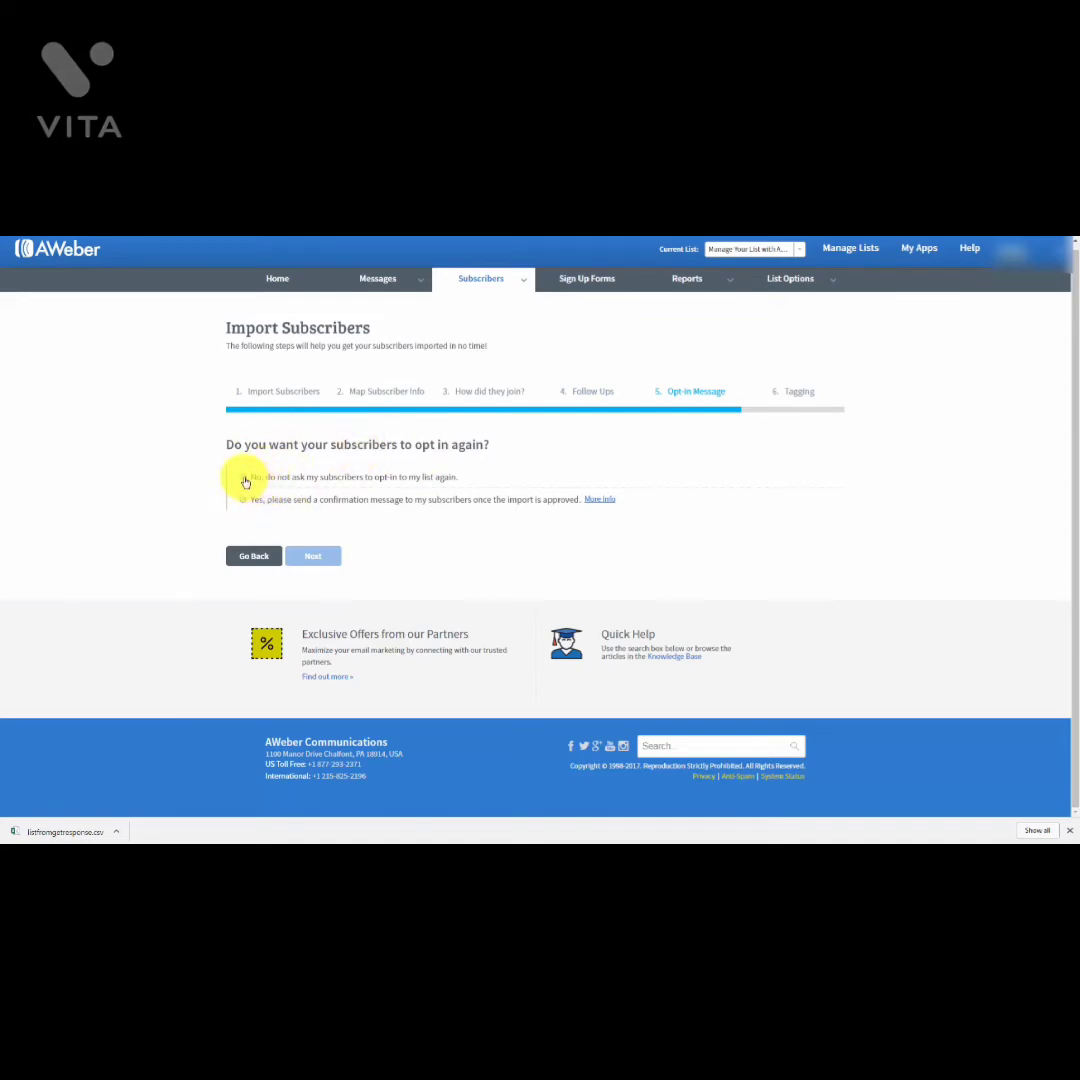
{"action": "left_click", "coordinate": [244, 479]}
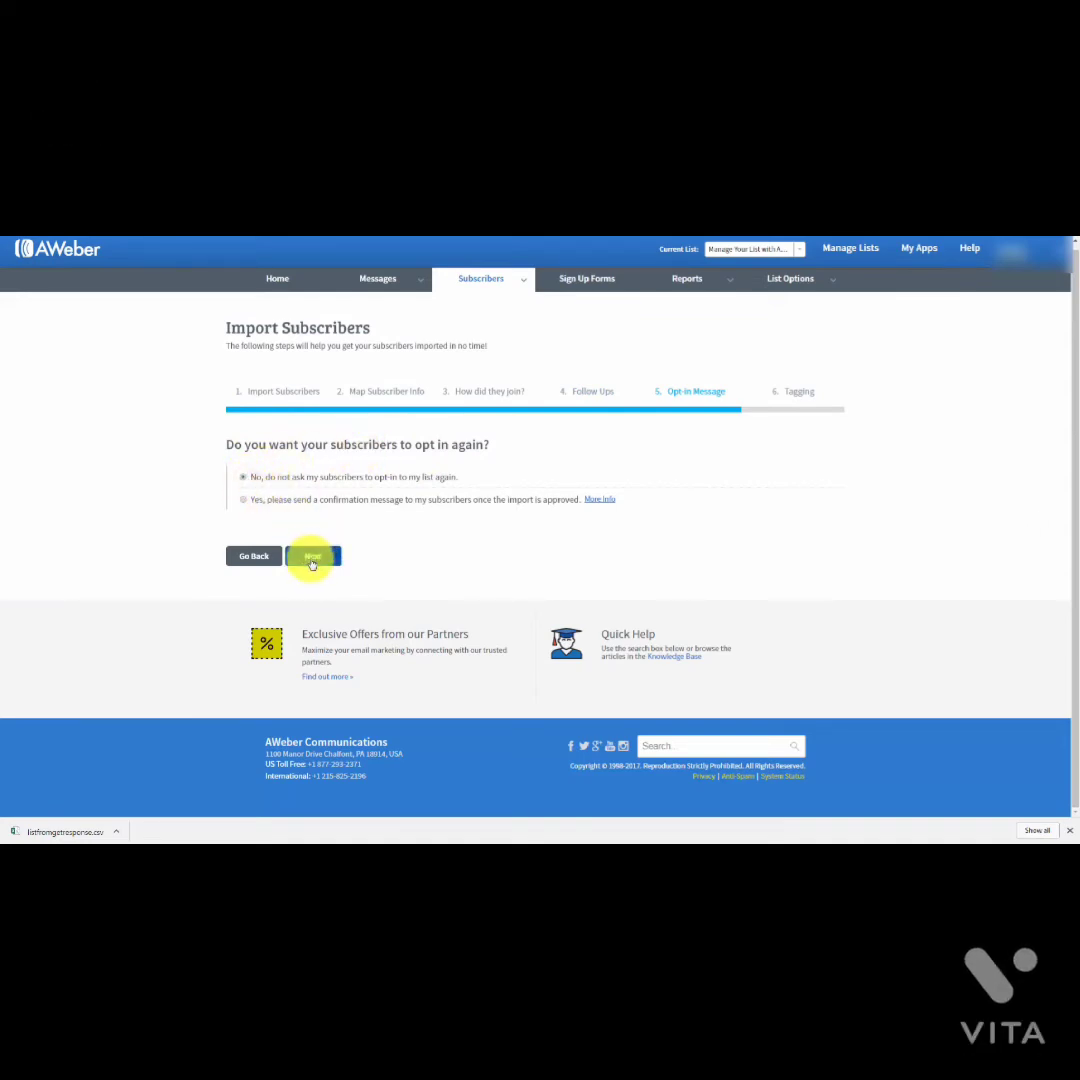
{"action": "left_click", "coordinate": [312, 560]}
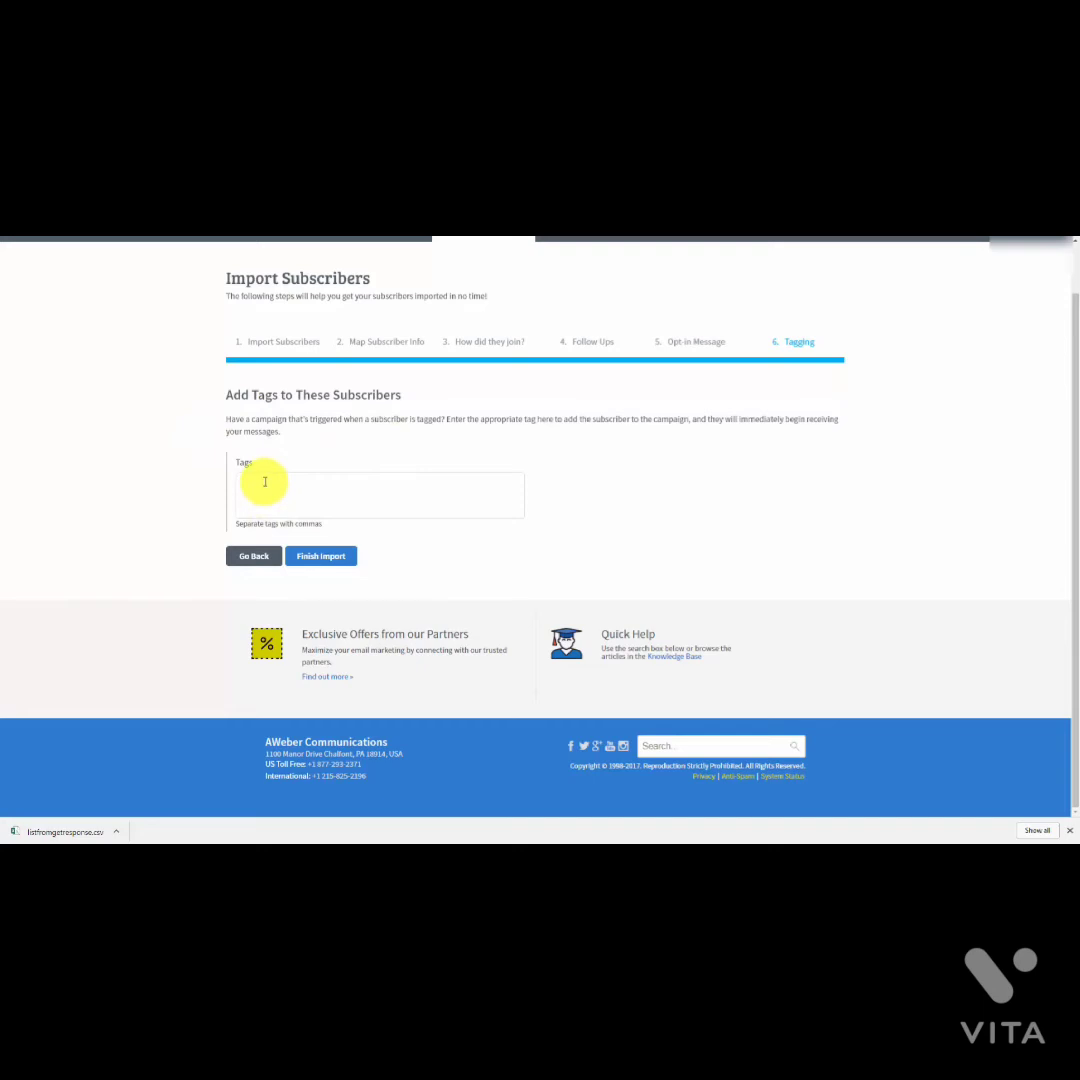
Step: Tag the imported subscribers 'affiliate' and finish the import
{"action": "left_click", "coordinate": [265, 481]}
{"action": "type", "text": "affiliate"}
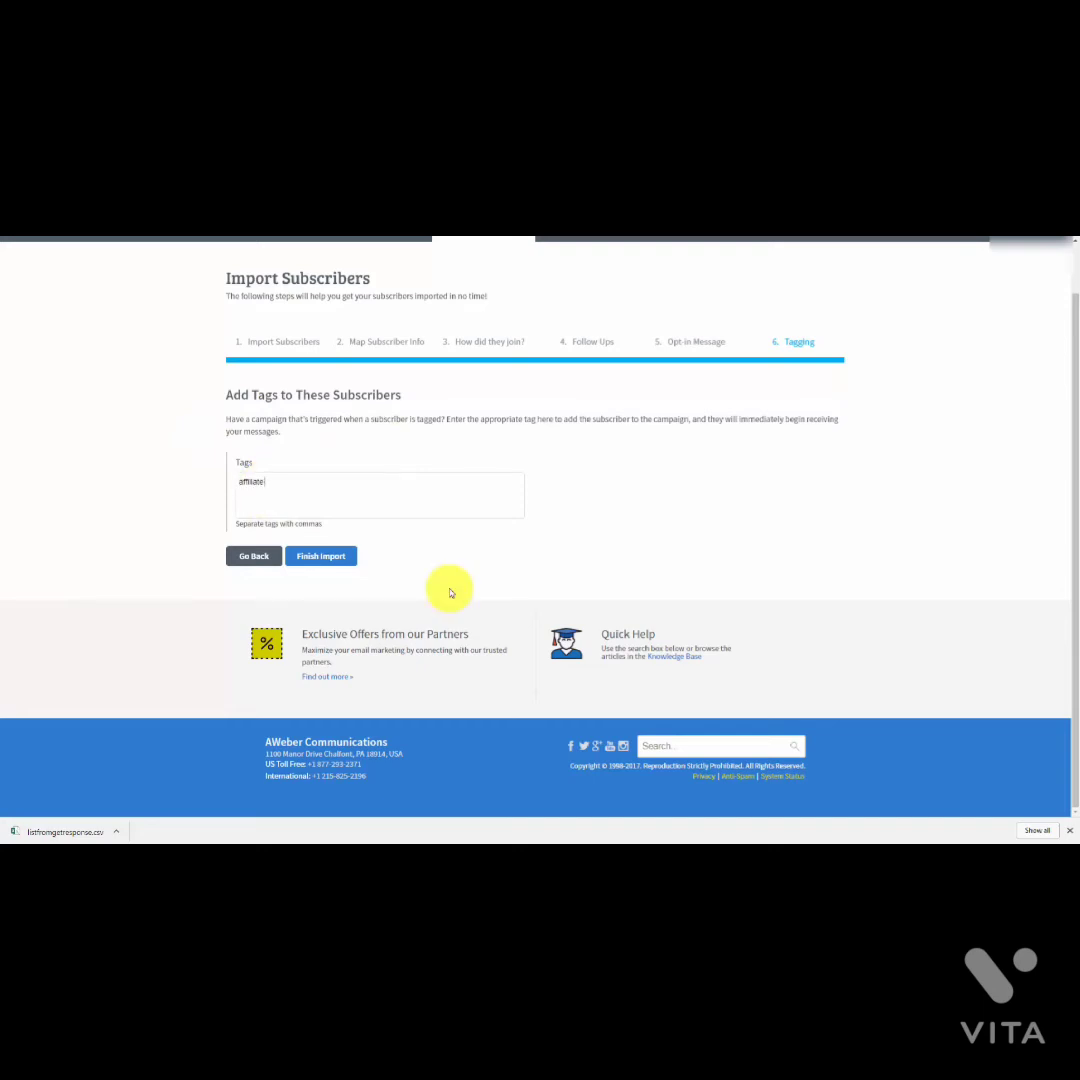
{"action": "left_click", "coordinate": [320, 557]}
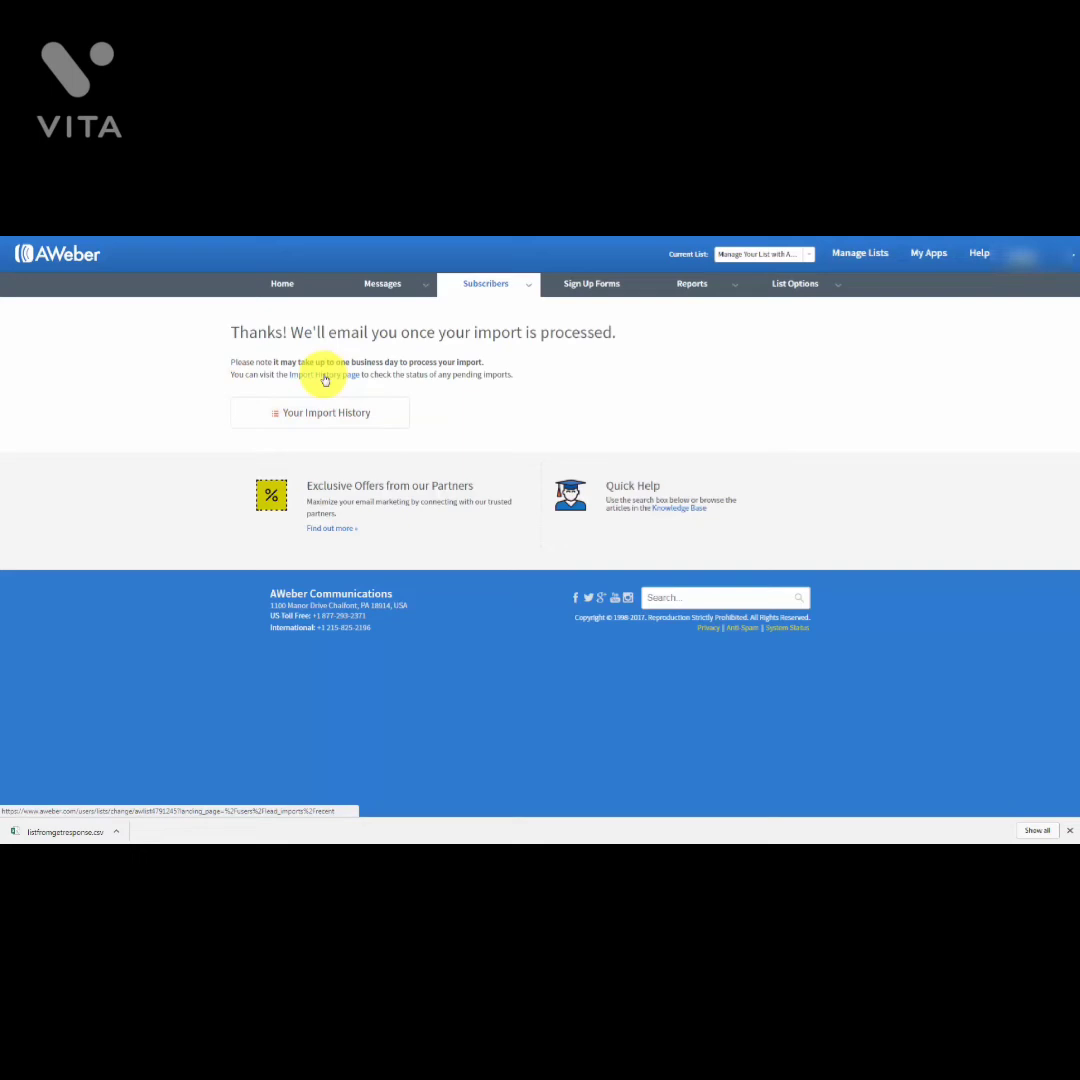
Step: View the import history breakdown: 99 submitted, 97 added, 2 not added
{"action": "left_click", "coordinate": [324, 376]}
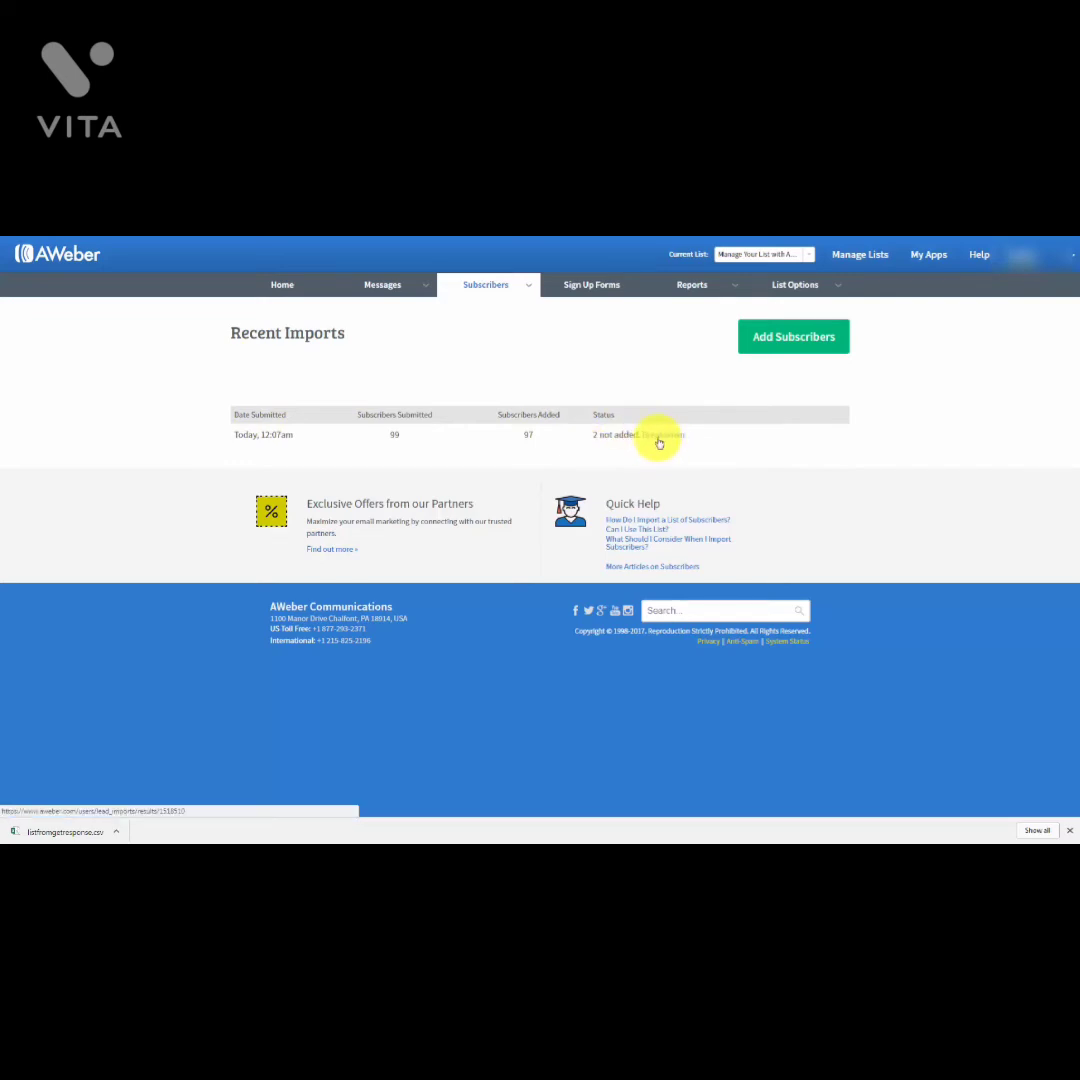
{"action": "left_click", "coordinate": [659, 441]}
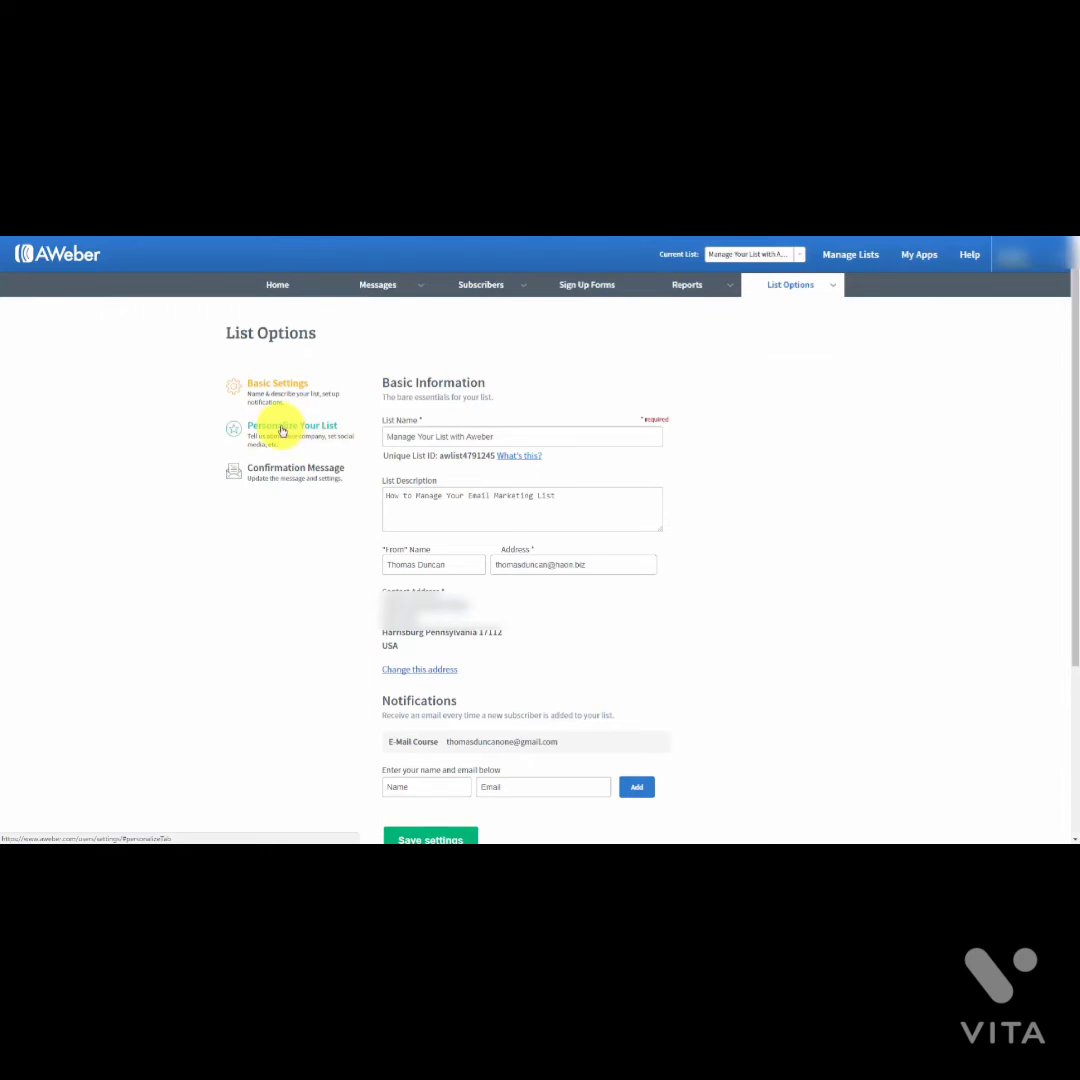
Step: In Personalize Your List, edit the email signature and upload a company logo
{"action": "left_click", "coordinate": [283, 431]}
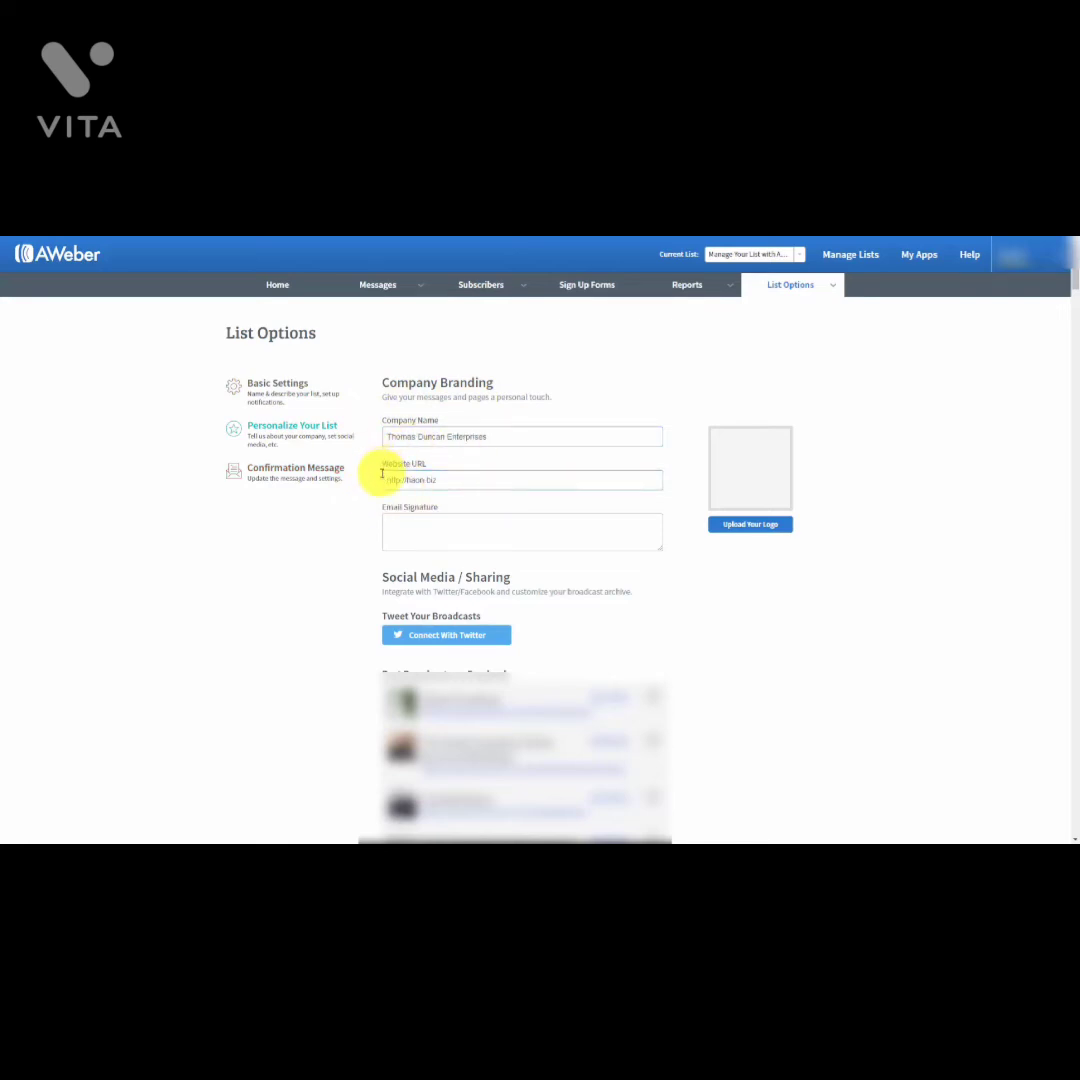
{"action": "left_click", "coordinate": [412, 525]}
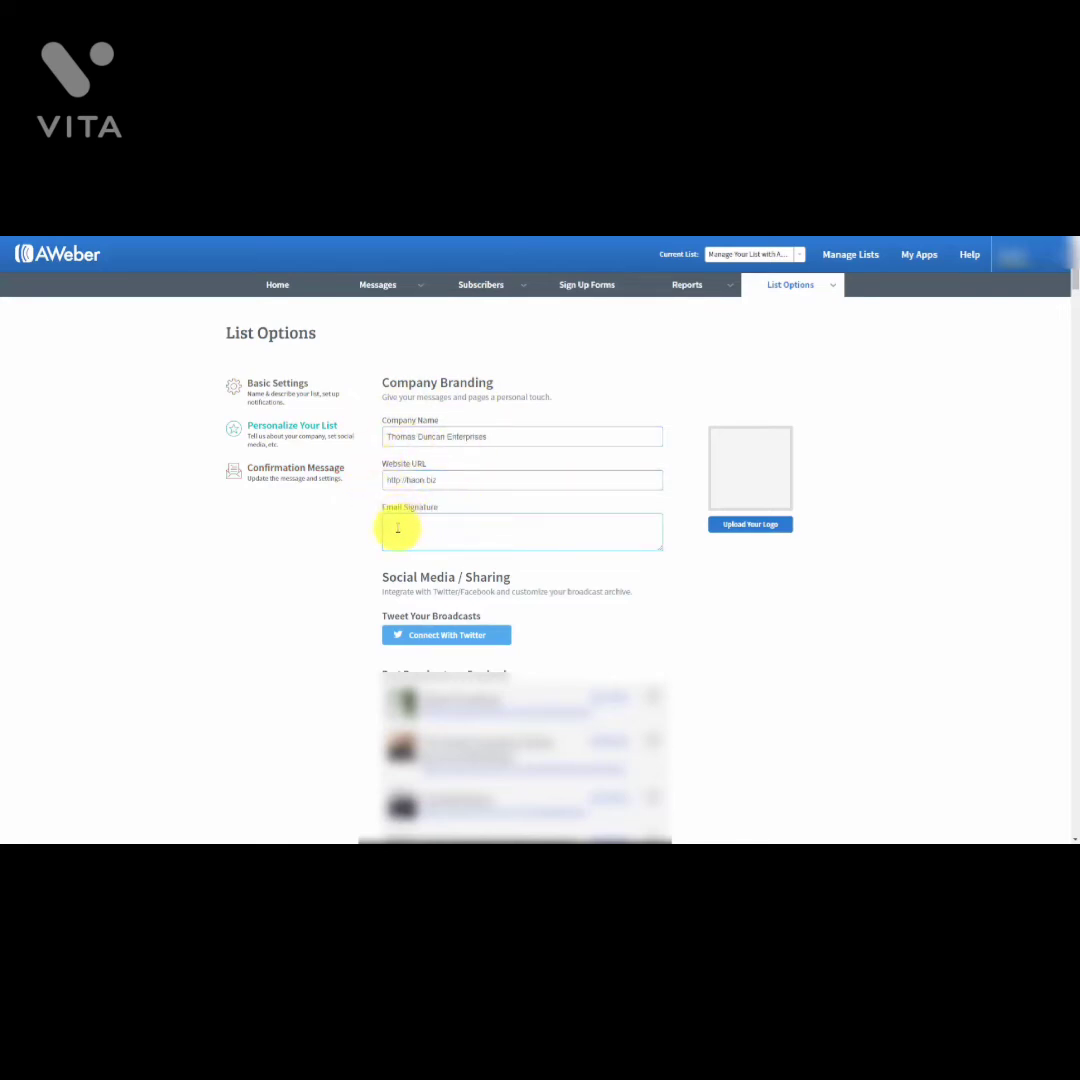
{"action": "left_click", "coordinate": [480, 521]}
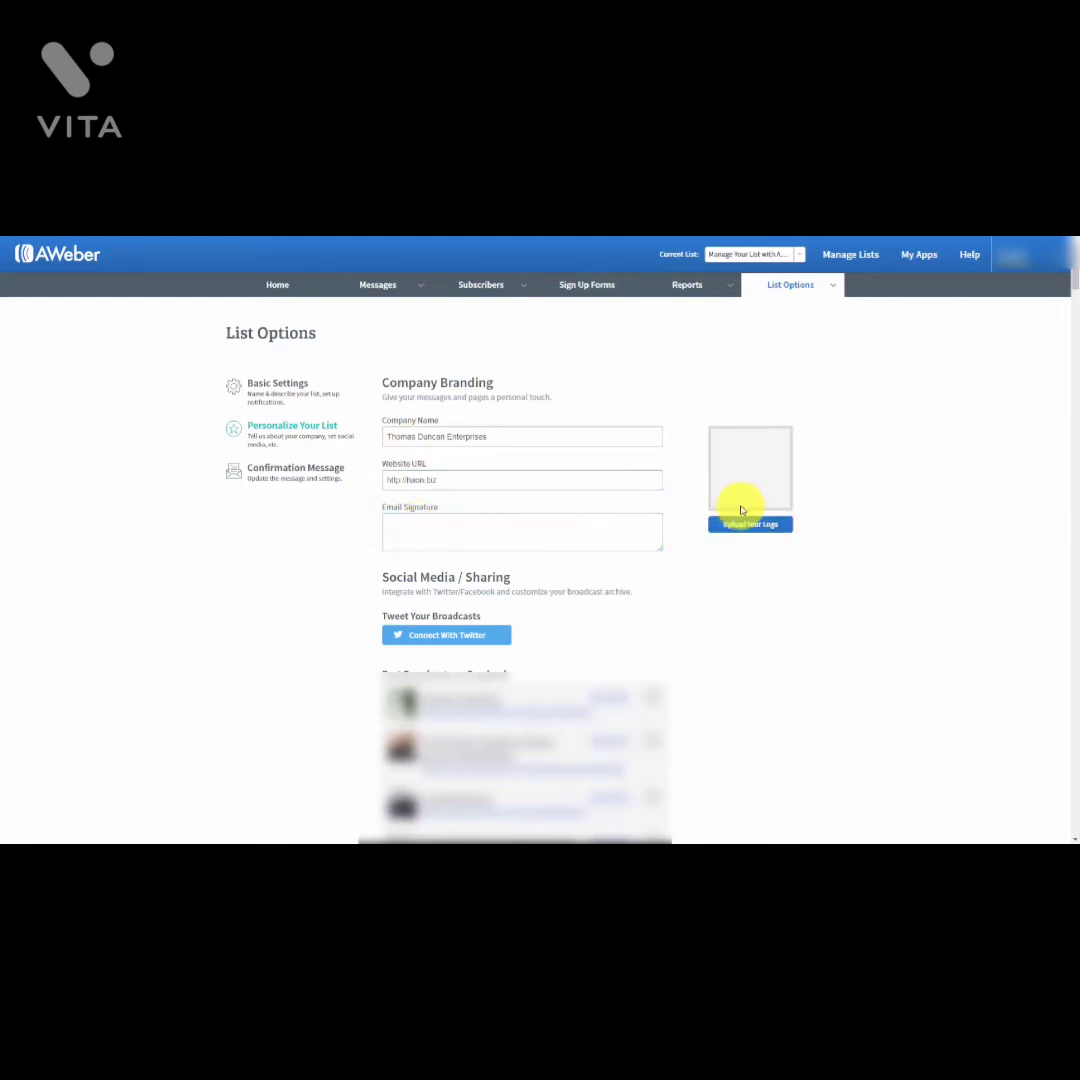
{"action": "left_click", "coordinate": [779, 528]}
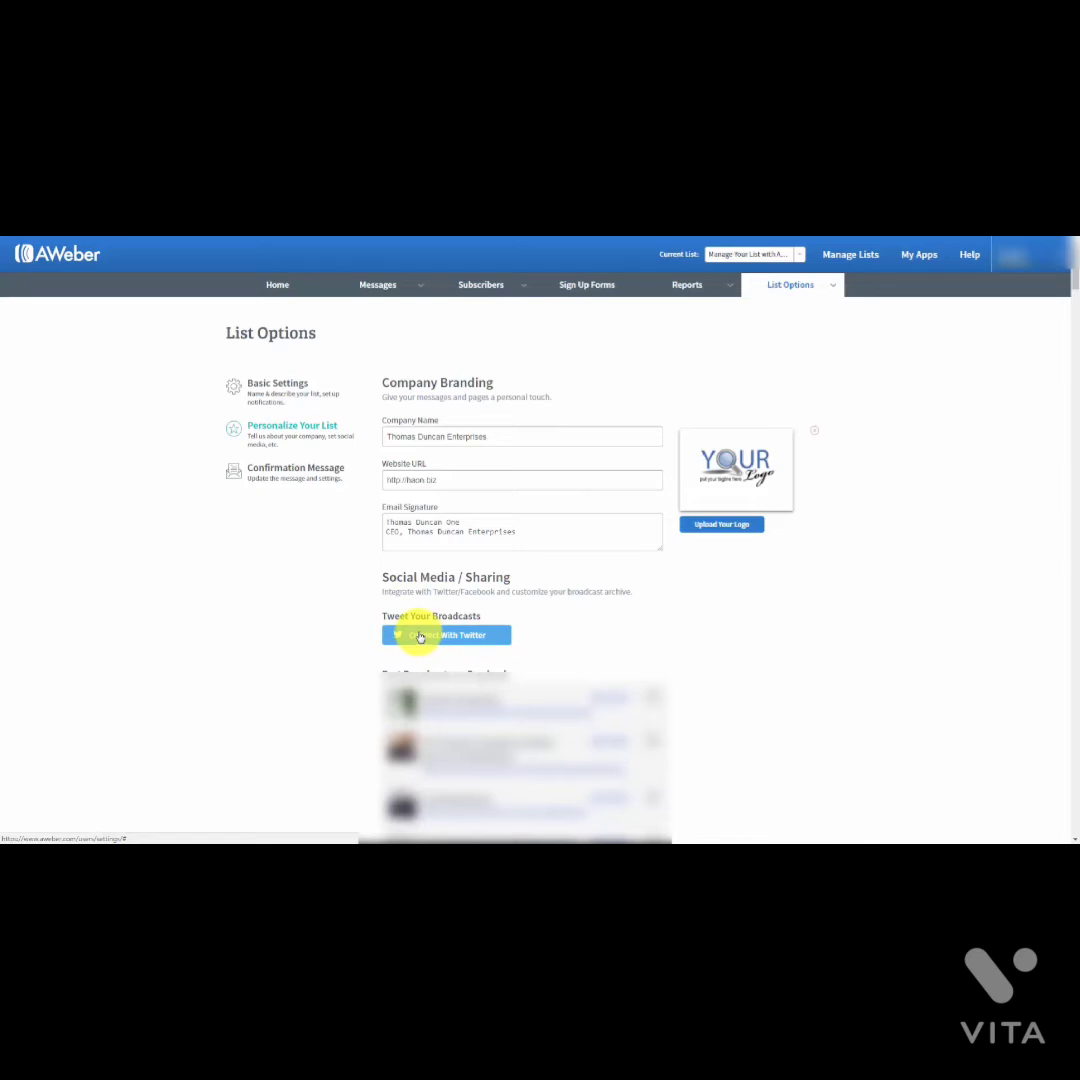
Step: Connect and authorize a Twitter account so broadcasts are tweeted
{"action": "left_click", "coordinate": [420, 636]}
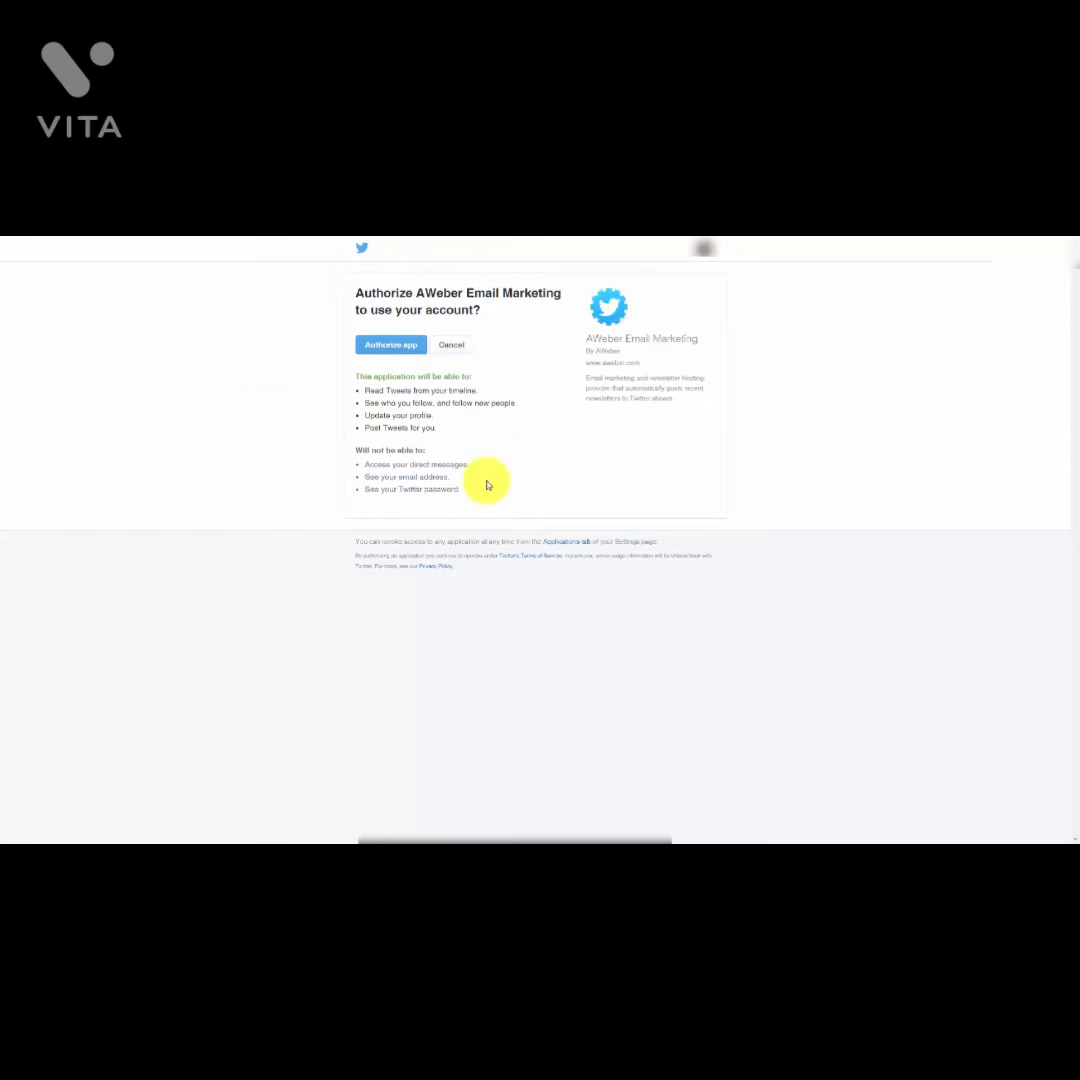
{"action": "left_click", "coordinate": [391, 345]}
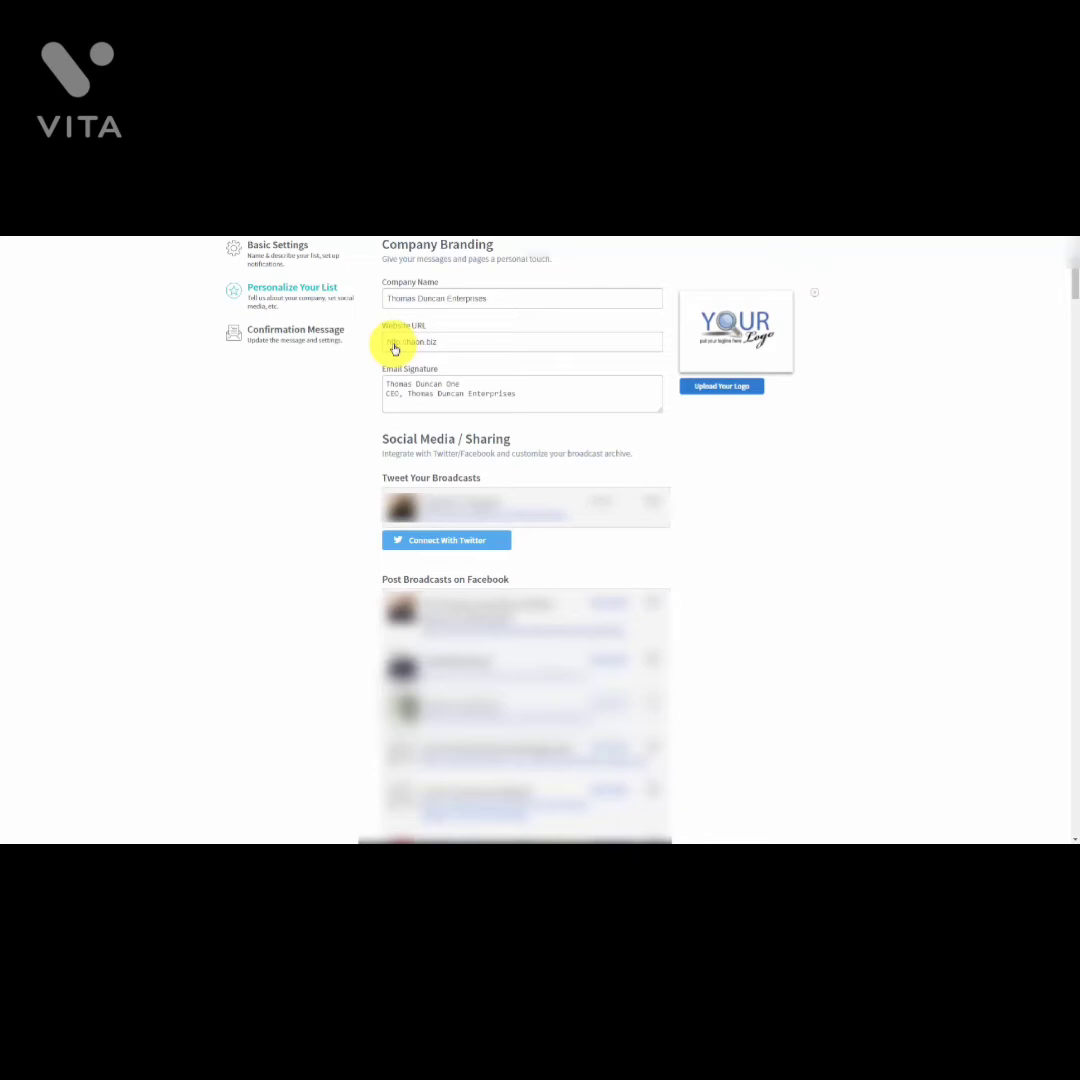
Step: Connect the Harrisburg Real Estate Facebook page for posting broadcasts
{"action": "scroll", "coordinate": [856, 530], "scroll_direction": "down", "scroll_amount": 10}
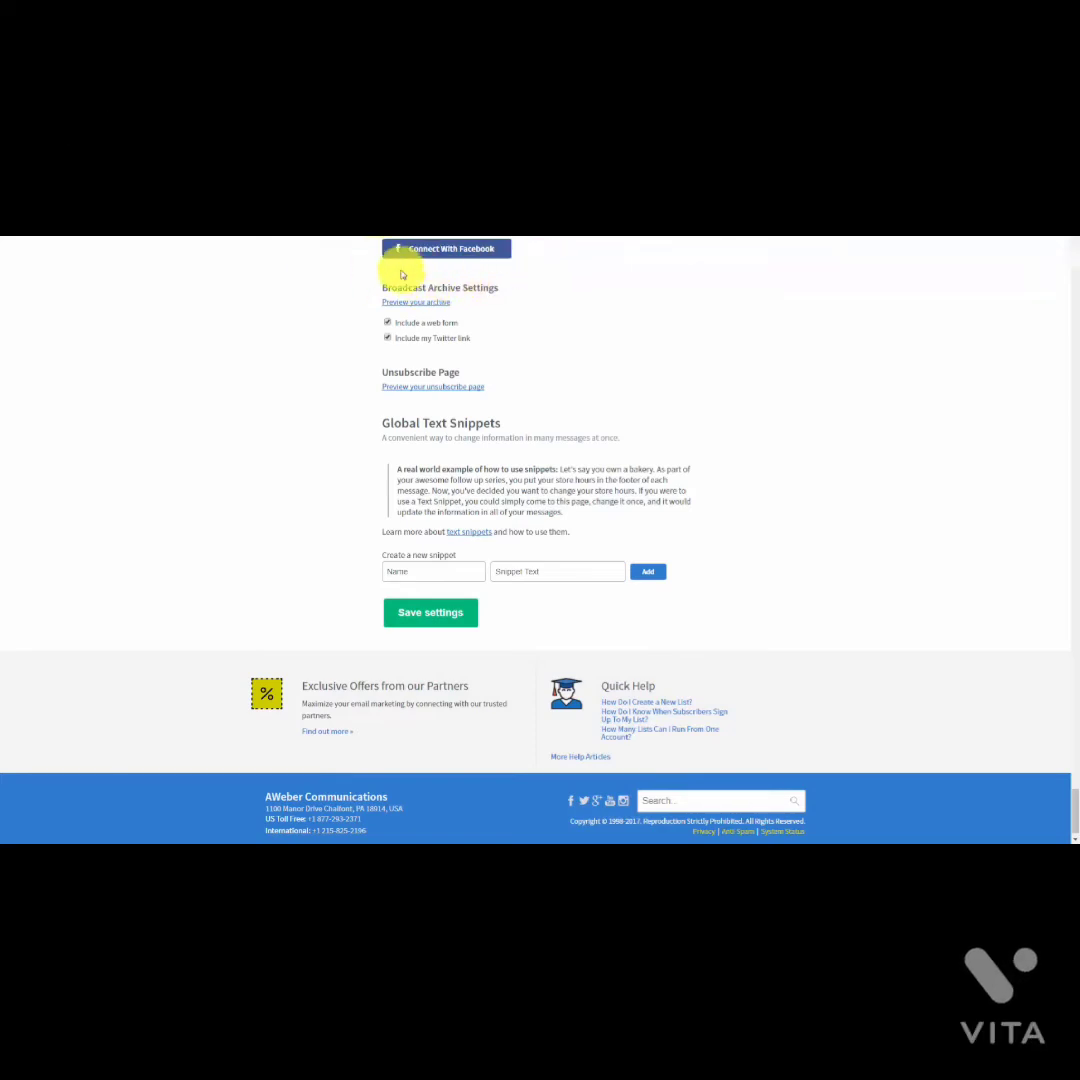
{"action": "left_click", "coordinate": [461, 249]}
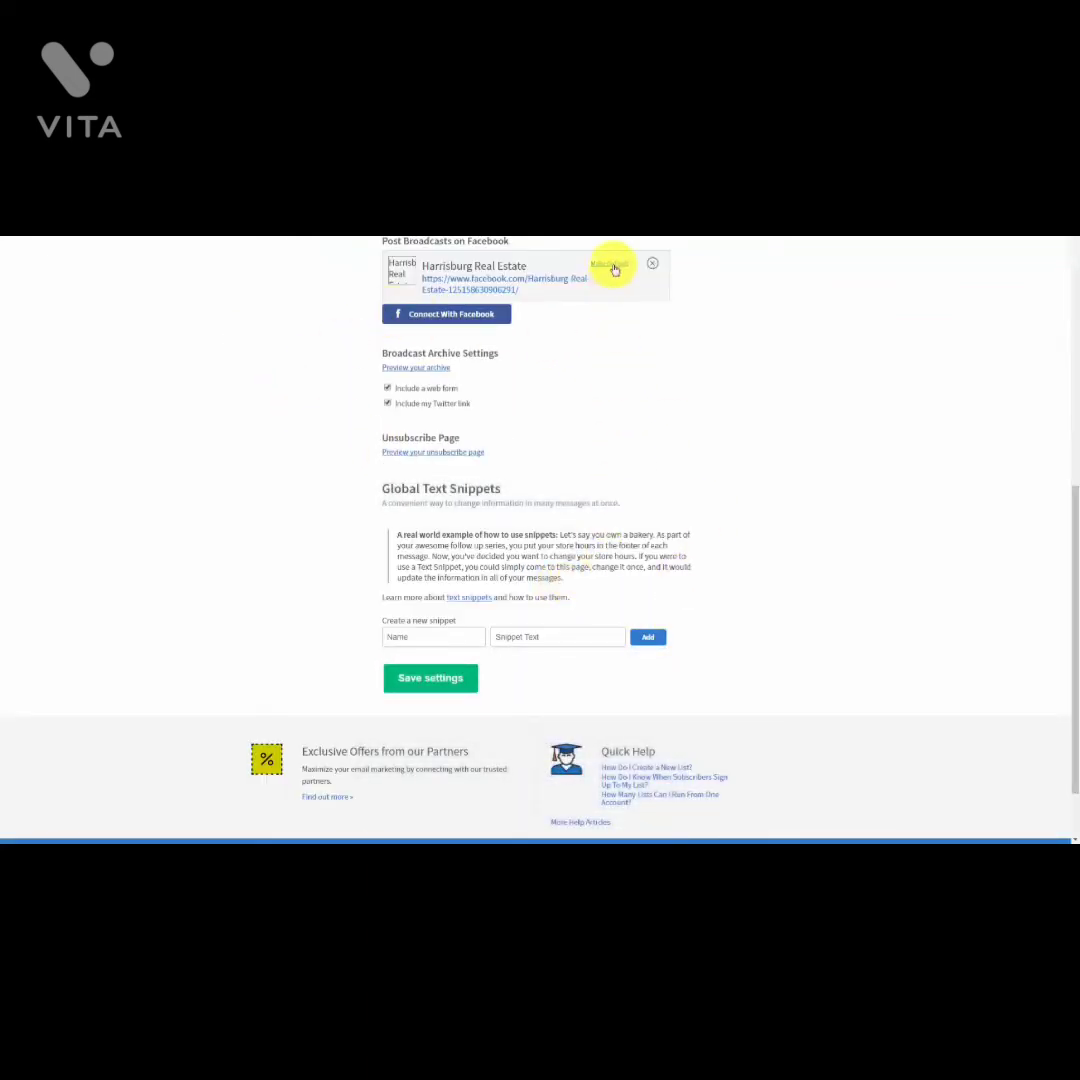
Step: Make Harrisburg Real Estate the default Facebook page, then preview the broadcast archive and unsubscribe page
{"action": "left_click", "coordinate": [612, 265]}
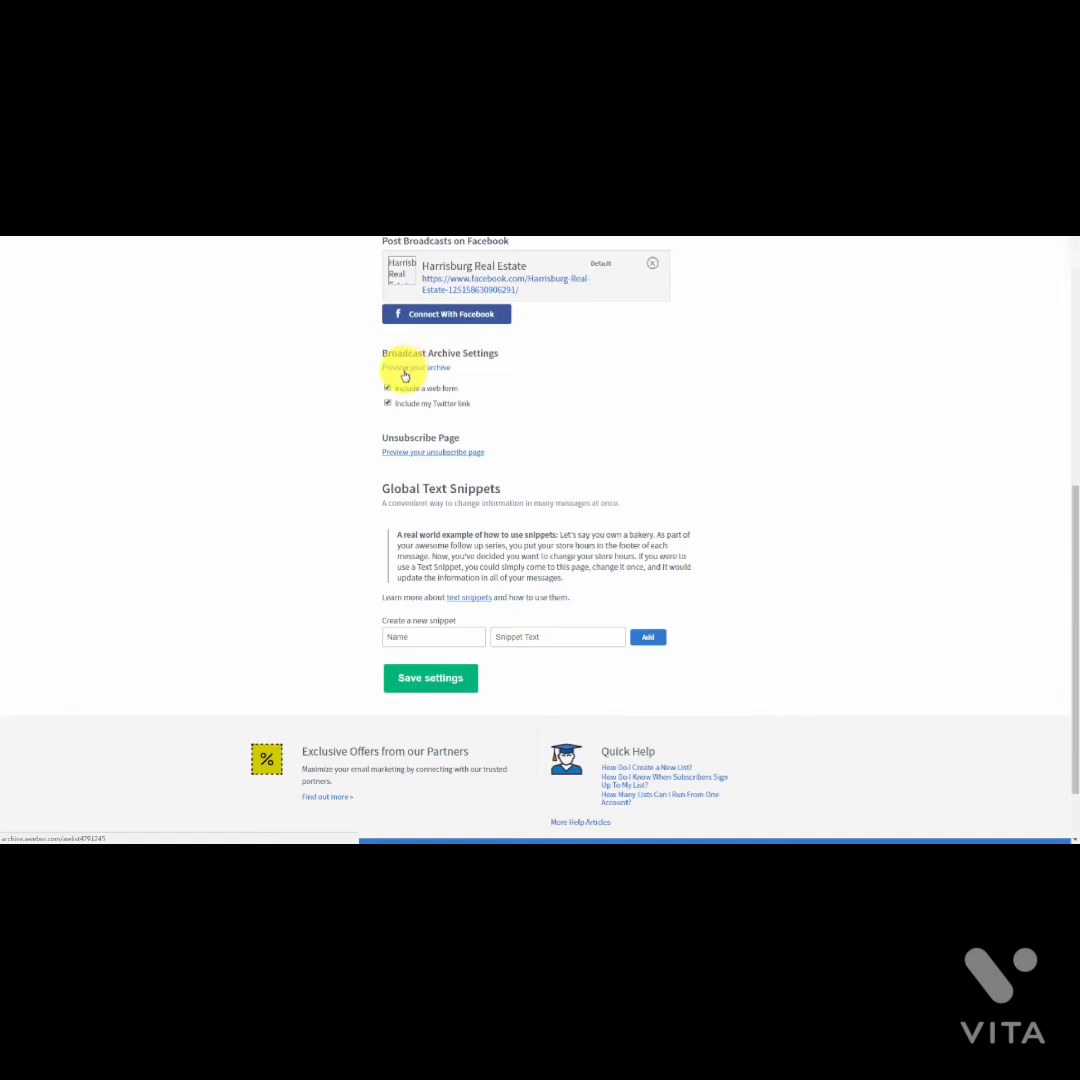
{"action": "left_click", "coordinate": [405, 375]}
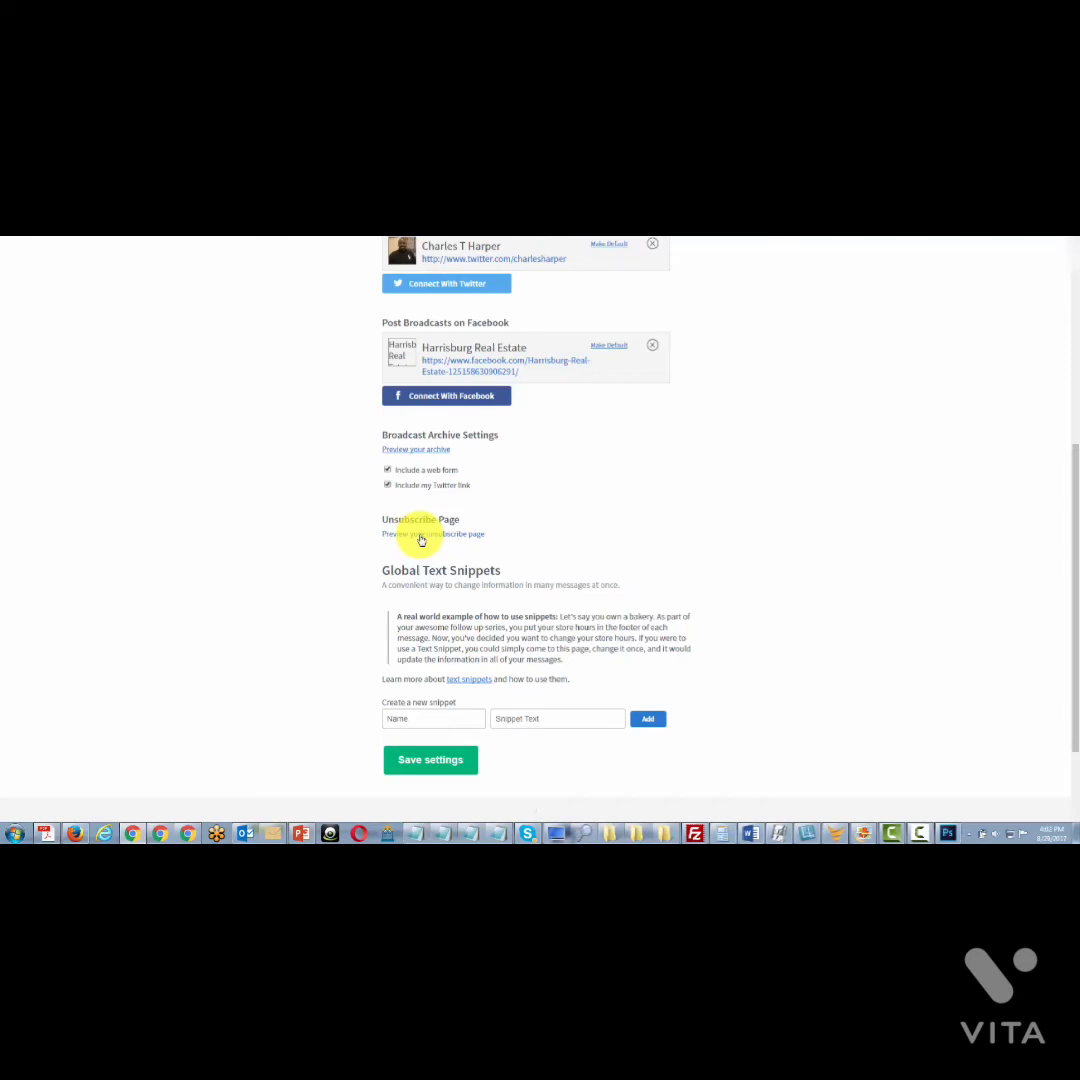
{"action": "left_click", "coordinate": [421, 538]}
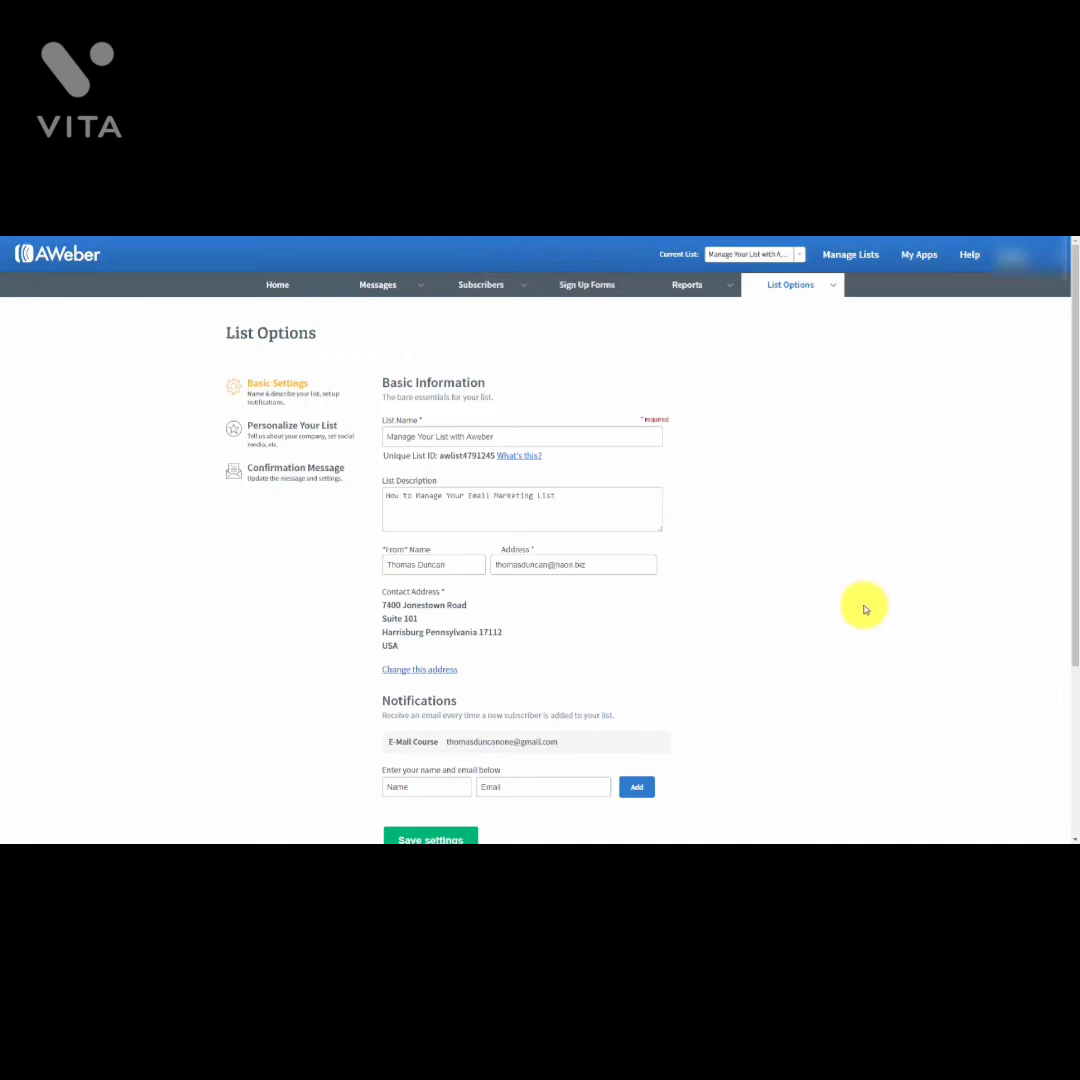
Step: Go to the list's Custom Fields page from the List Options menu
{"action": "left_click", "coordinate": [836, 292]}
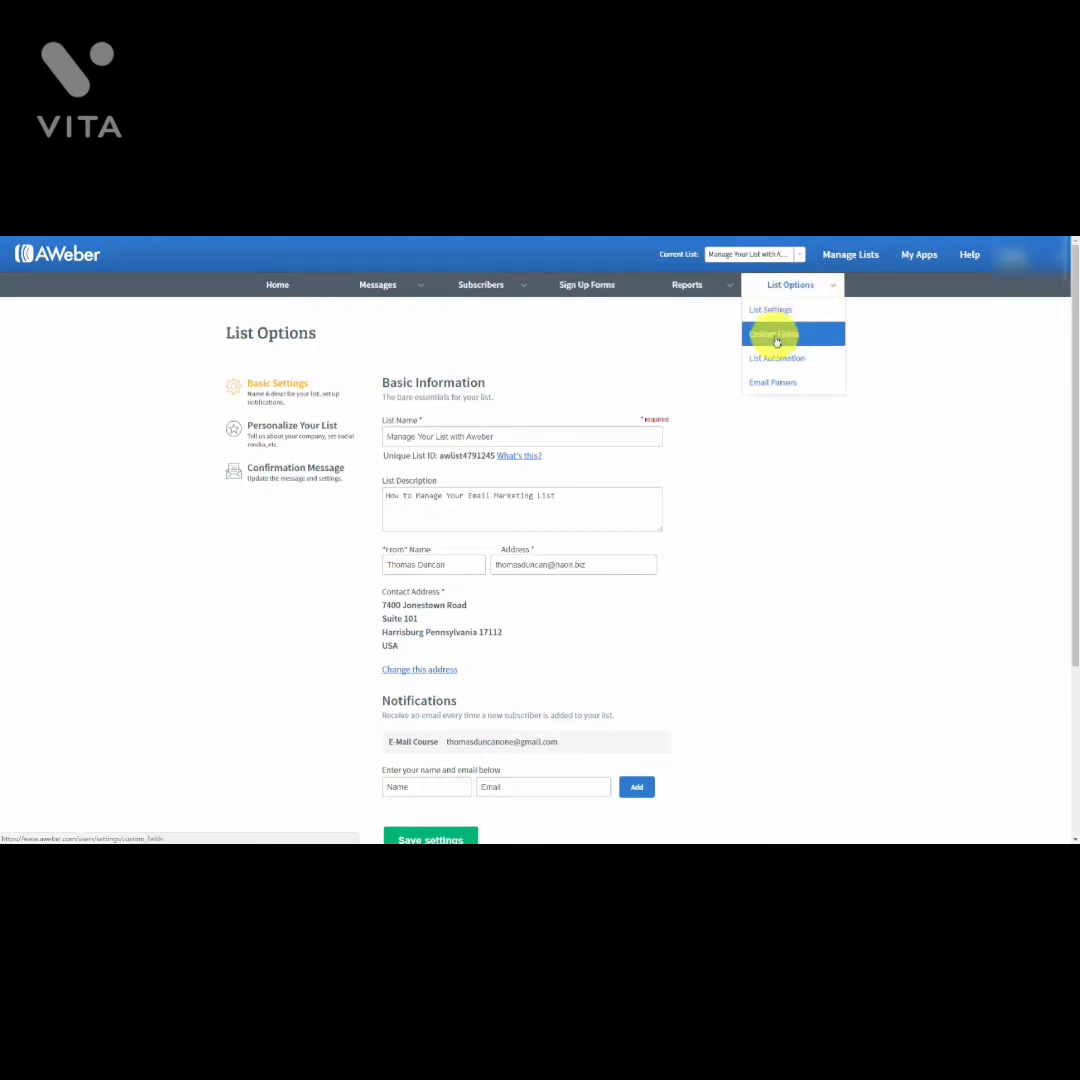
{"action": "left_click", "coordinate": [777, 340]}
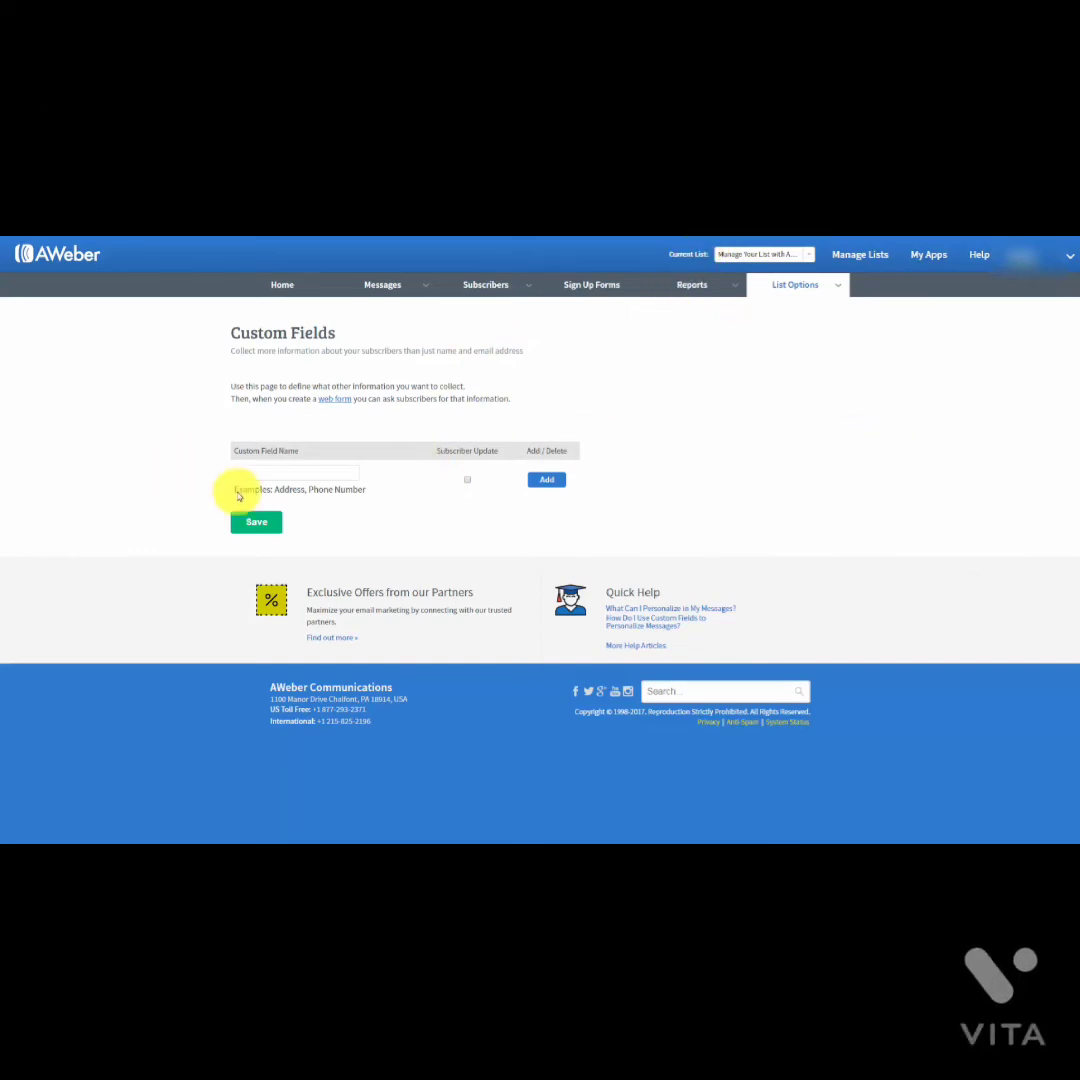
Step: Add a custom field named Birthdate with Subscriber Update enabled
{"action": "left_click", "coordinate": [295, 474]}
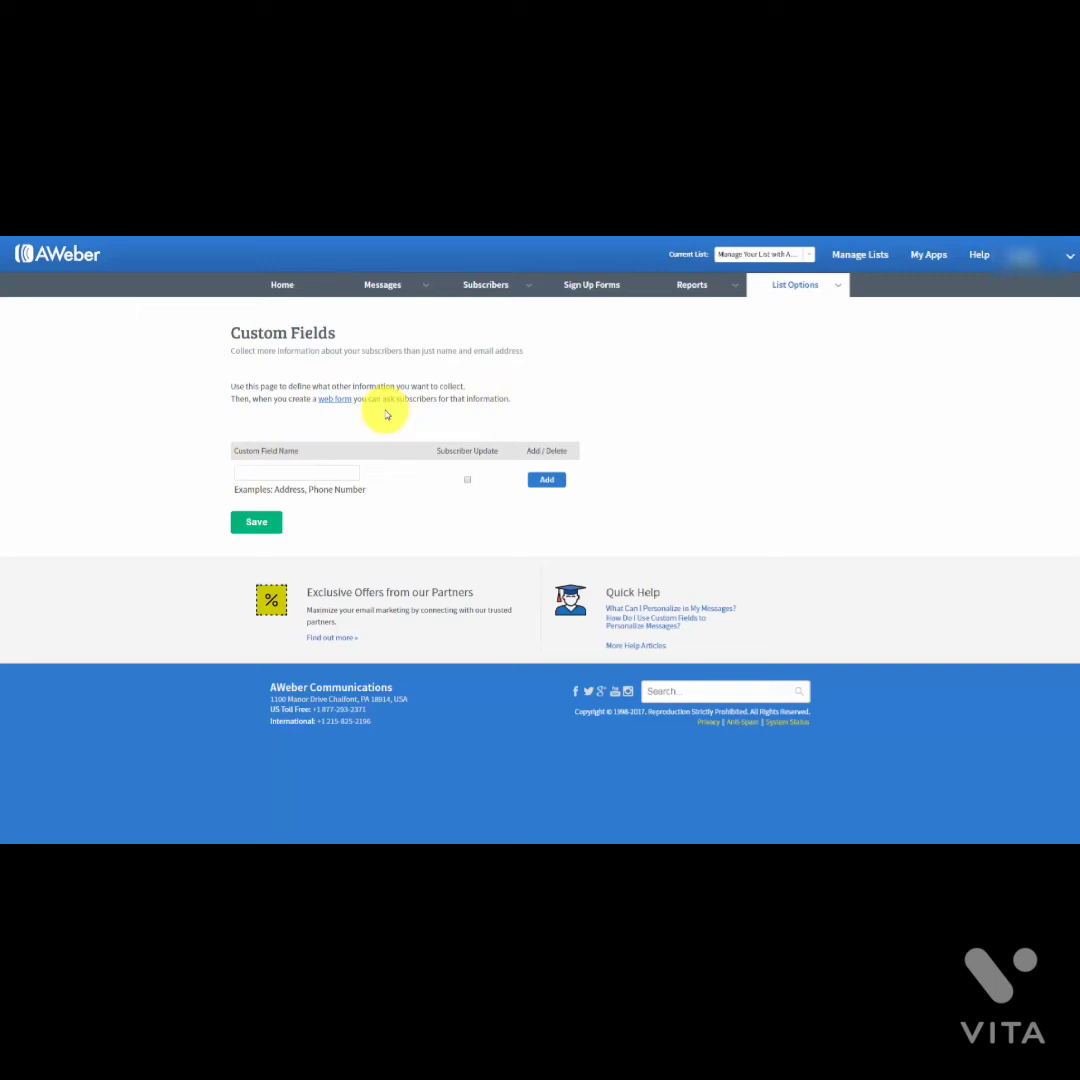
{"action": "mouse_move", "coordinate": [263, 448]}
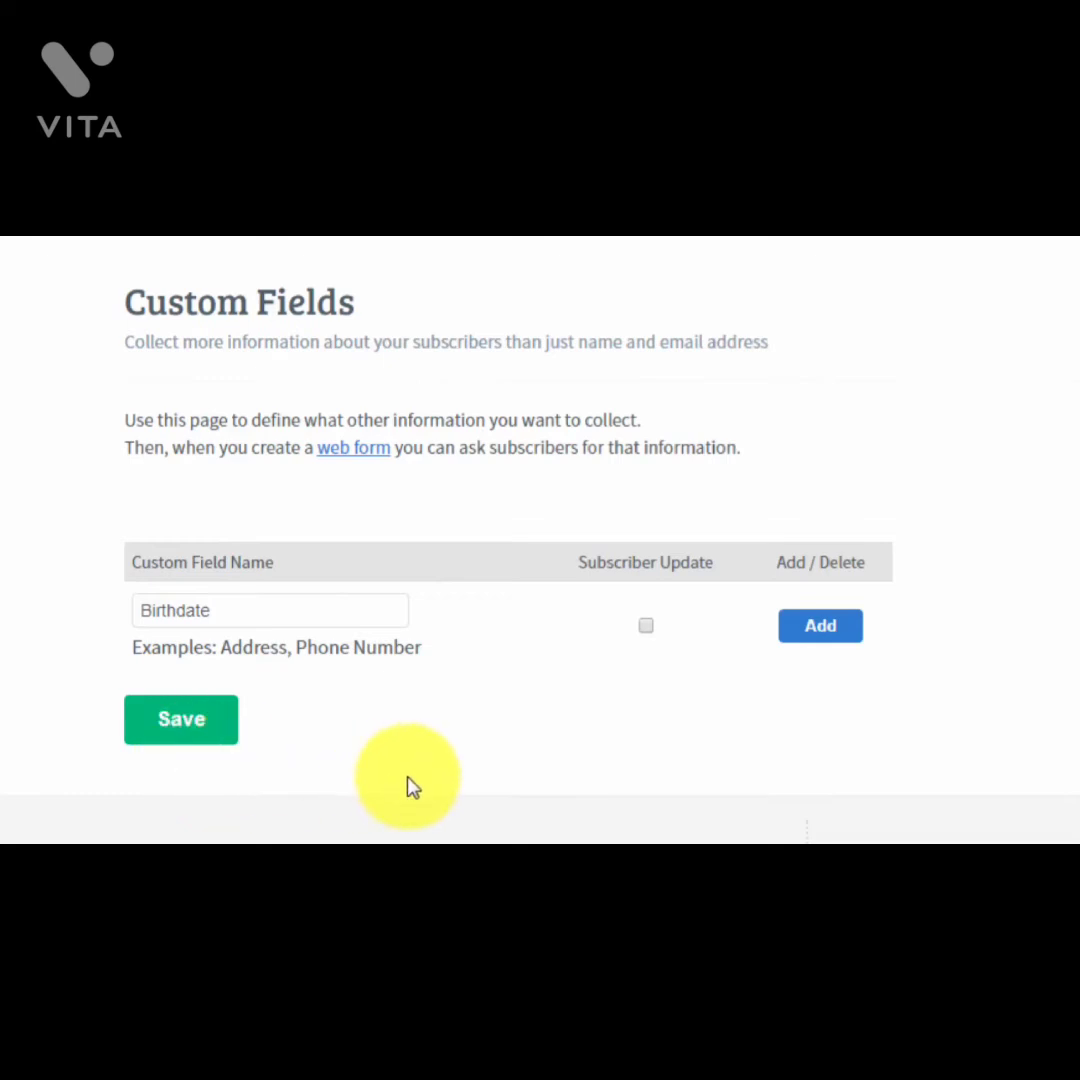
{"action": "left_click", "coordinate": [648, 627]}
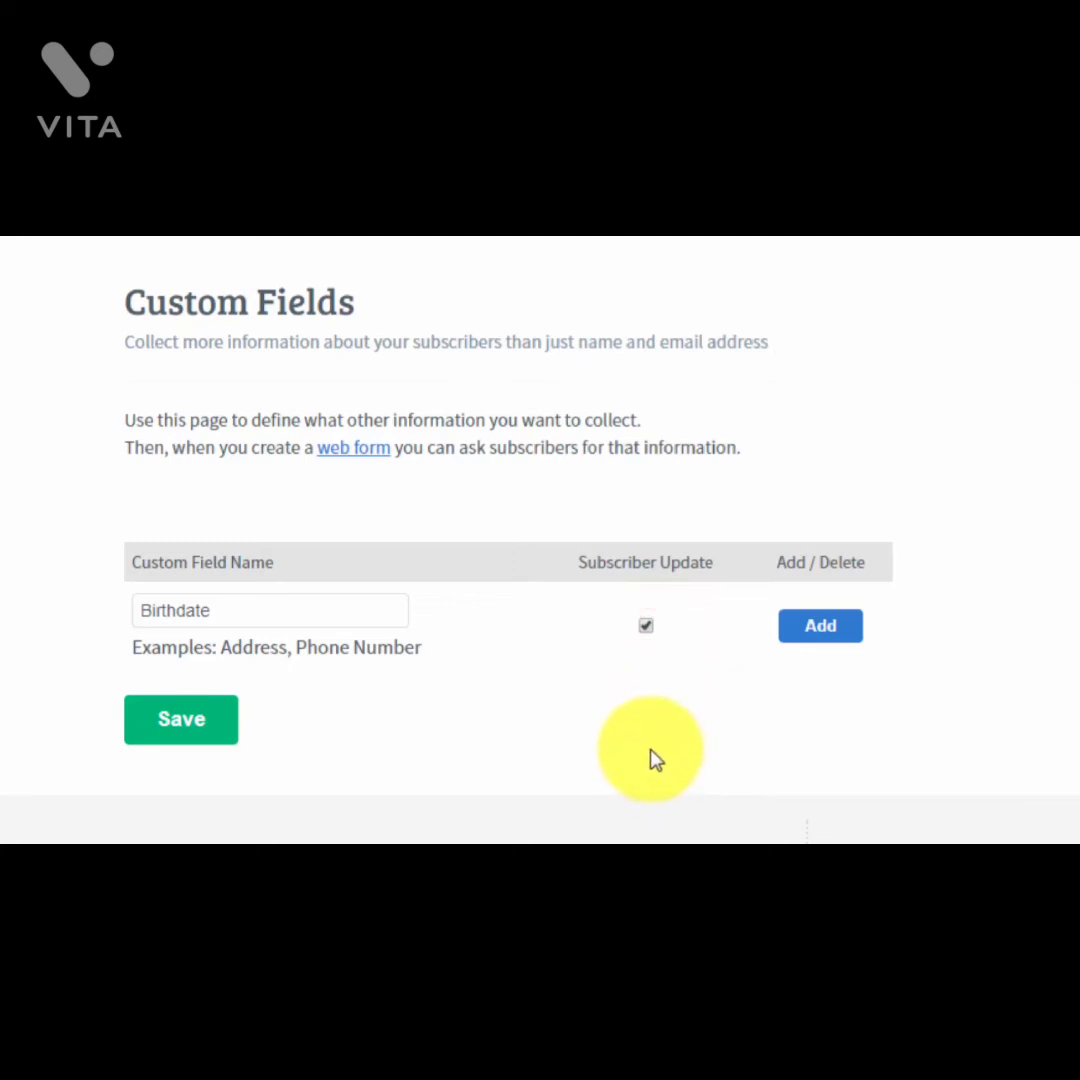
{"action": "mouse_move", "coordinate": [820, 711]}
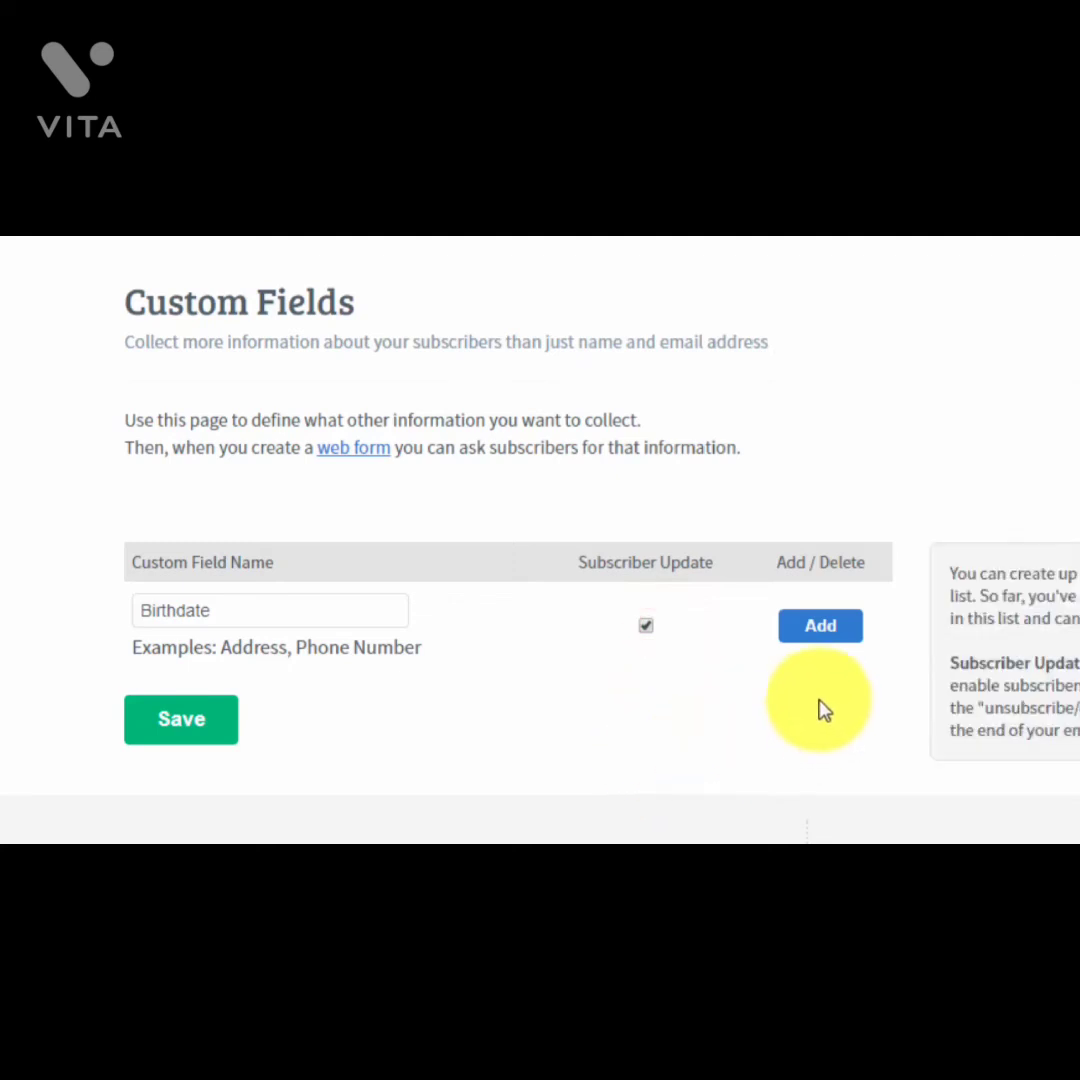
{"action": "left_click", "coordinate": [817, 630]}
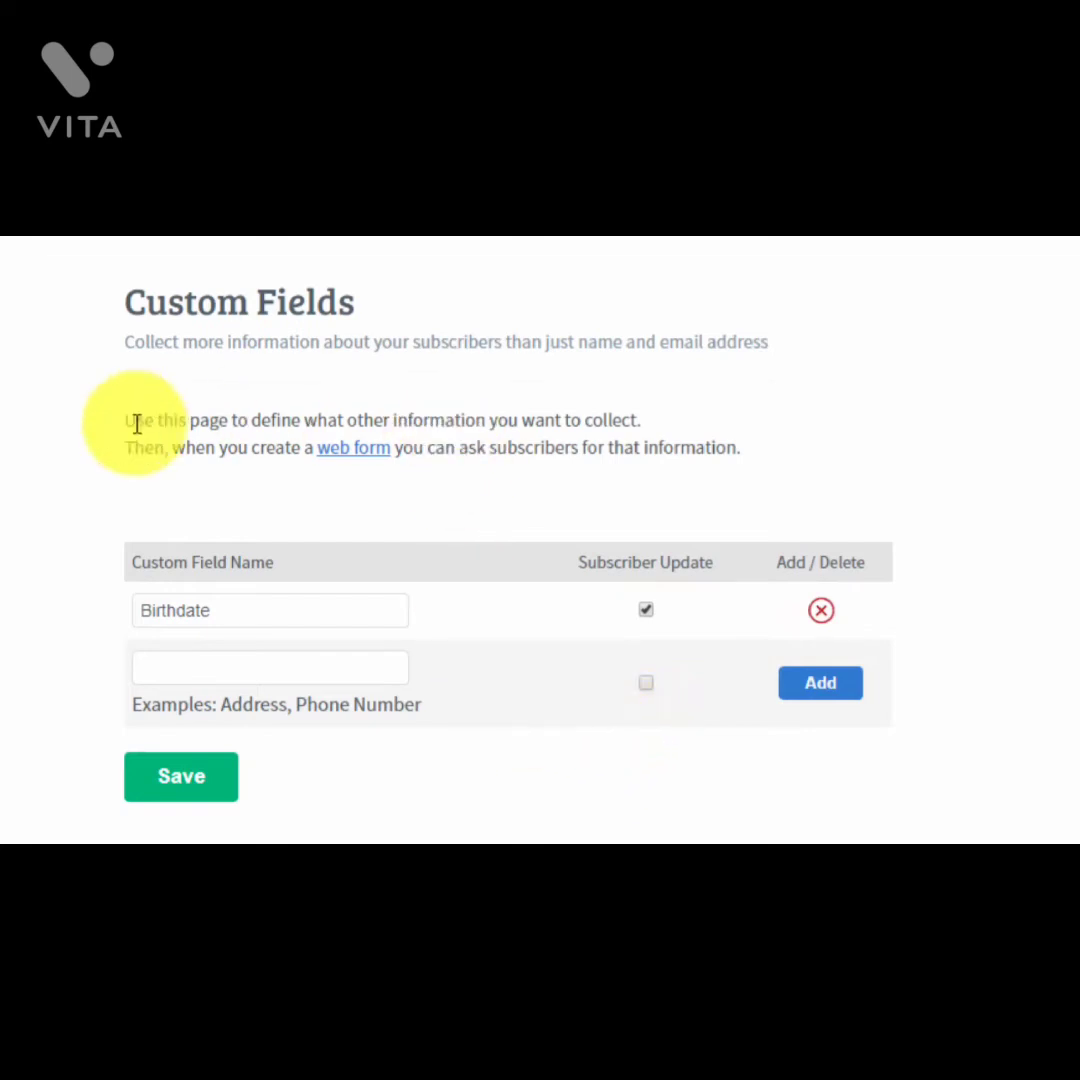
{"action": "mouse_move", "coordinate": [490, 690]}
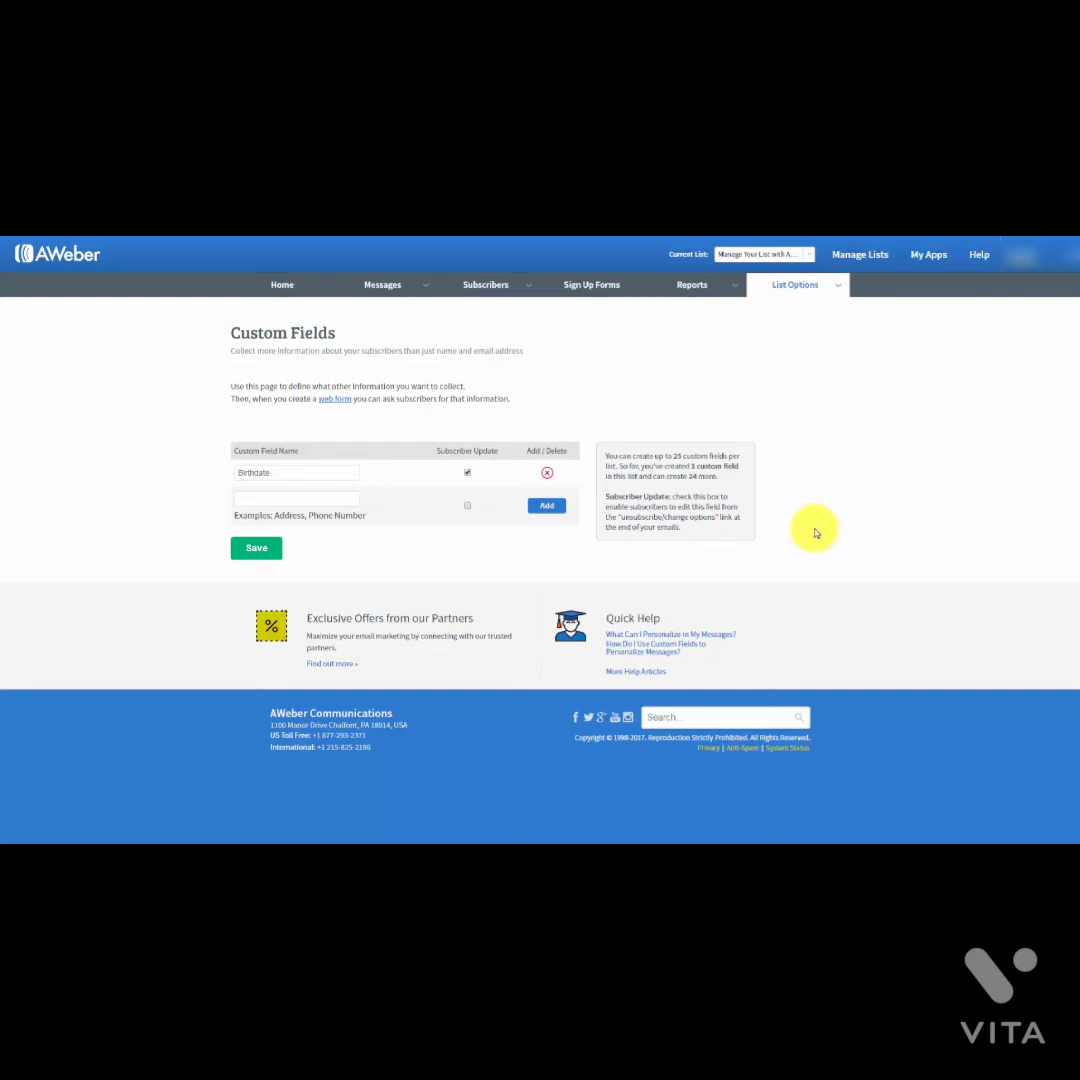
{"action": "mouse_move", "coordinate": [837, 285]}
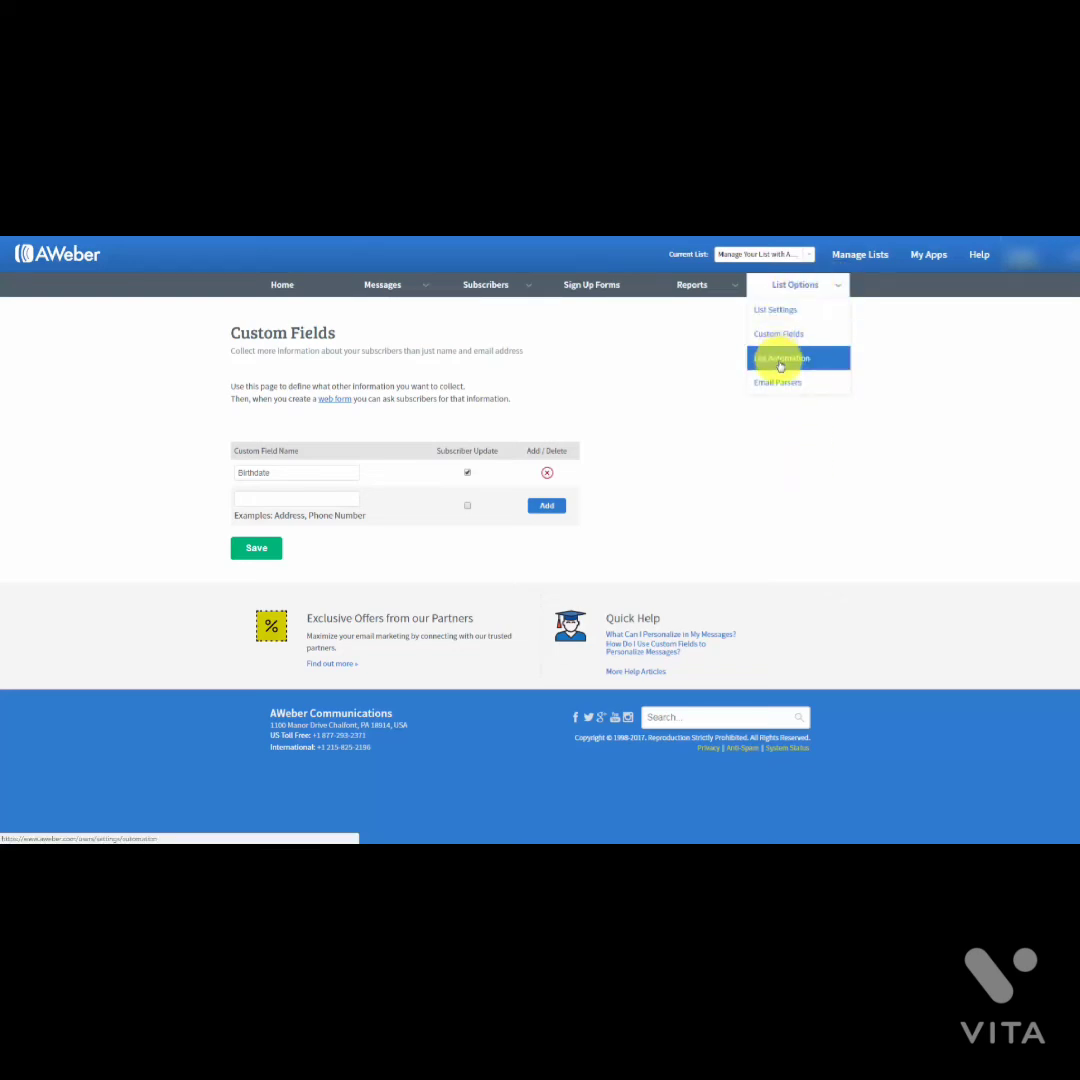
Step: Create a List Automation rule: unsubscribe from this list when subscribing to Strategic Marketing
{"action": "left_click", "coordinate": [781, 362]}
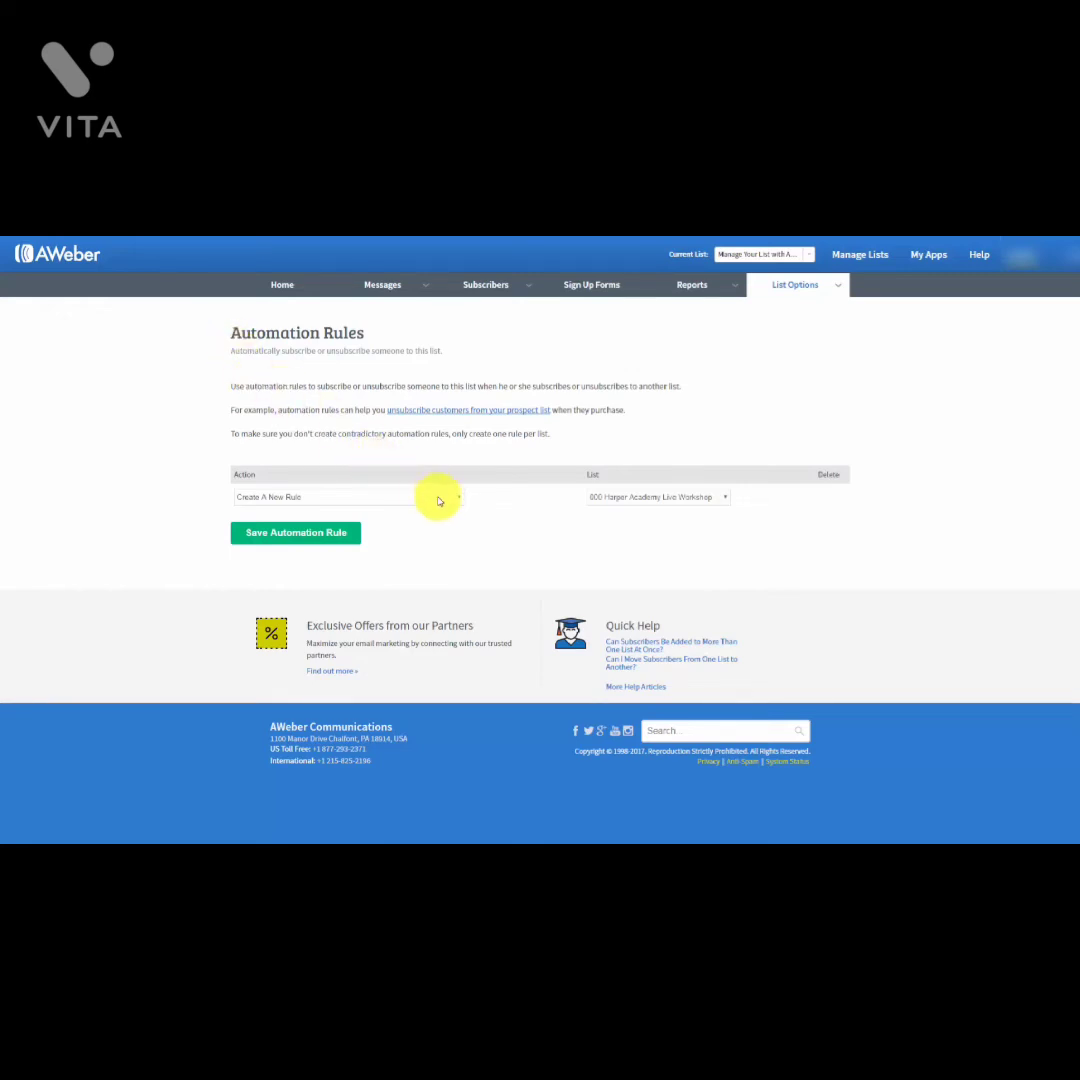
{"action": "left_click", "coordinate": [450, 502]}
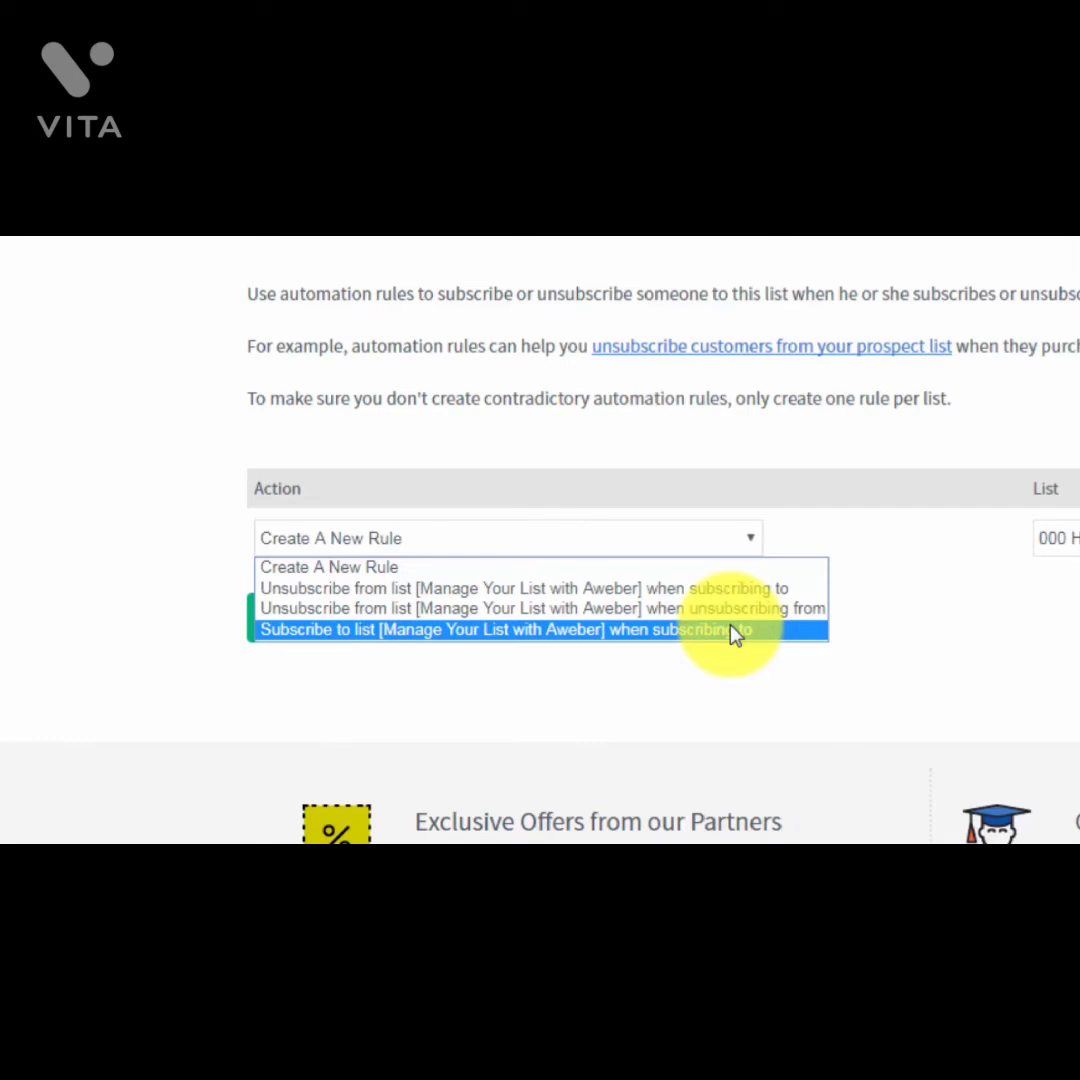
{"action": "left_click", "coordinate": [733, 632]}
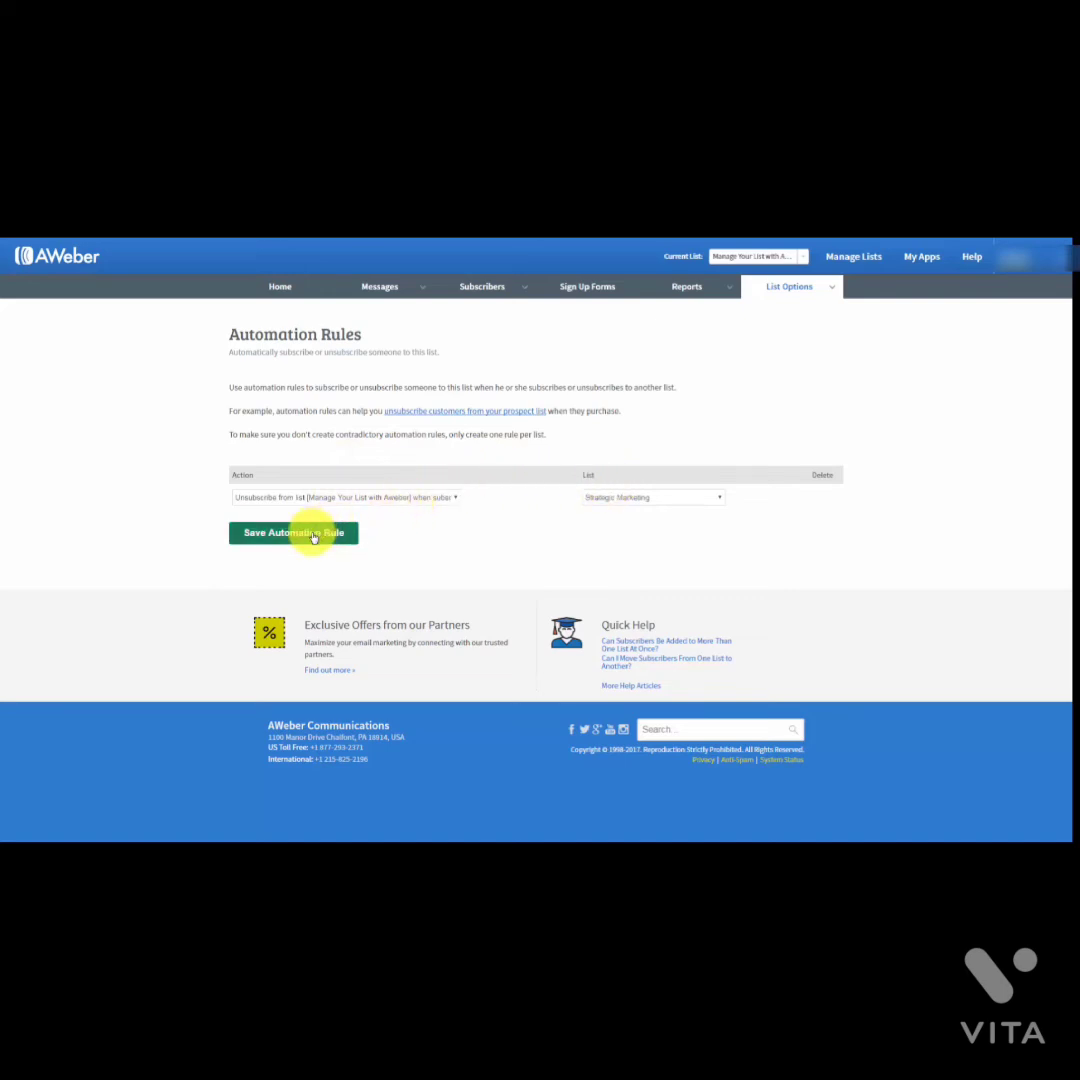
Step: Save the Strategic Marketing unsubscribe rule, then delete it again
{"action": "left_click", "coordinate": [313, 535]}
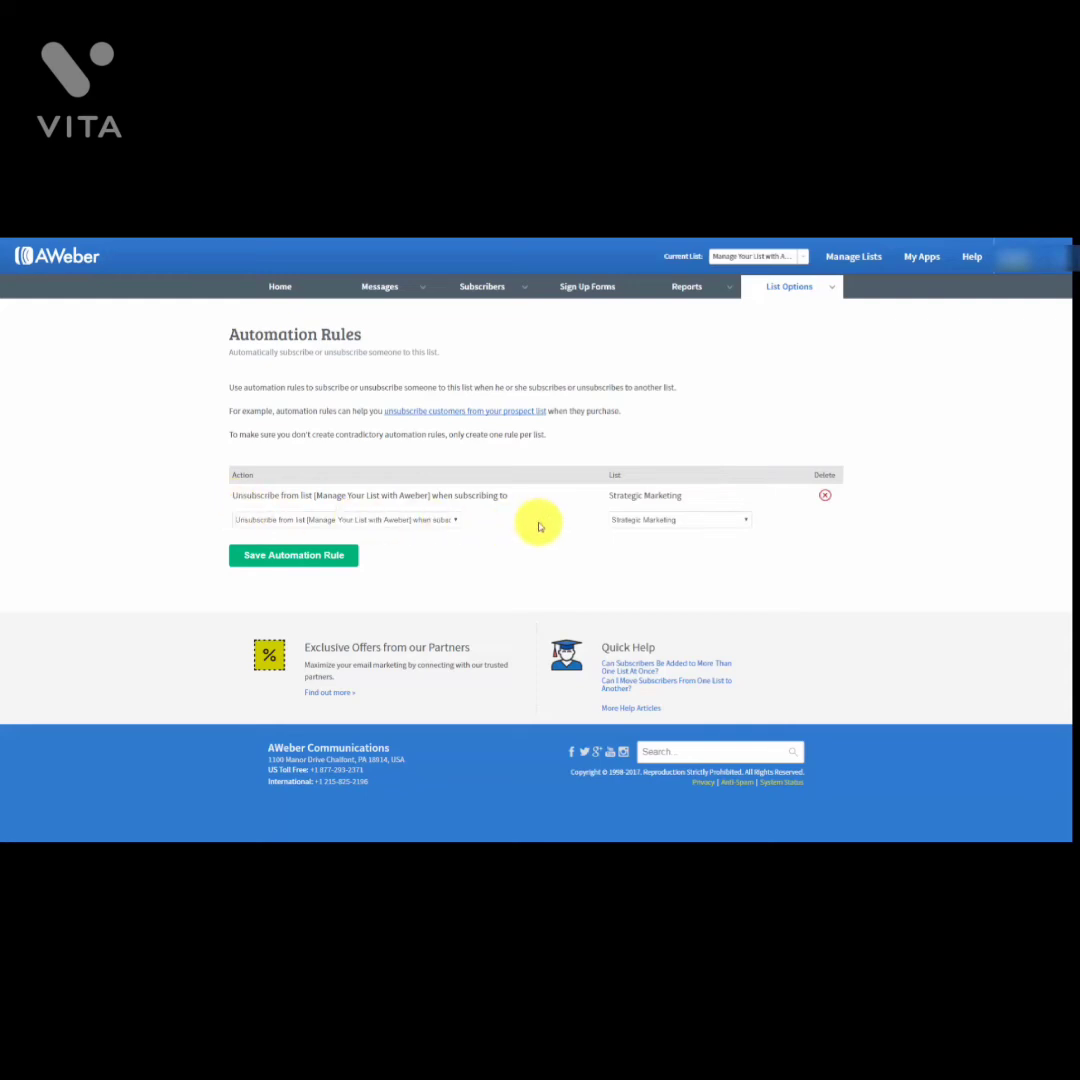
{"action": "left_click", "coordinate": [824, 499]}
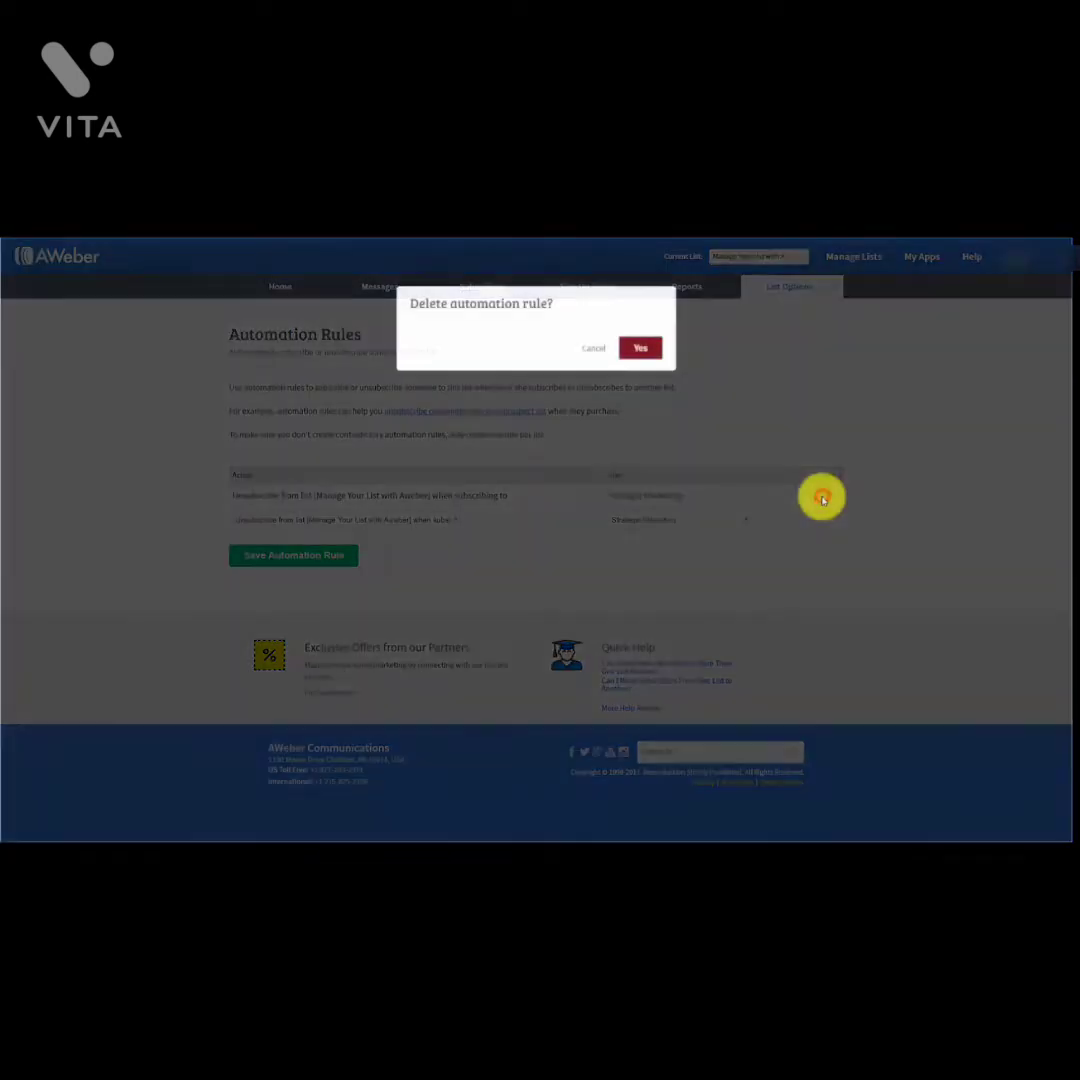
{"action": "left_click", "coordinate": [644, 348]}
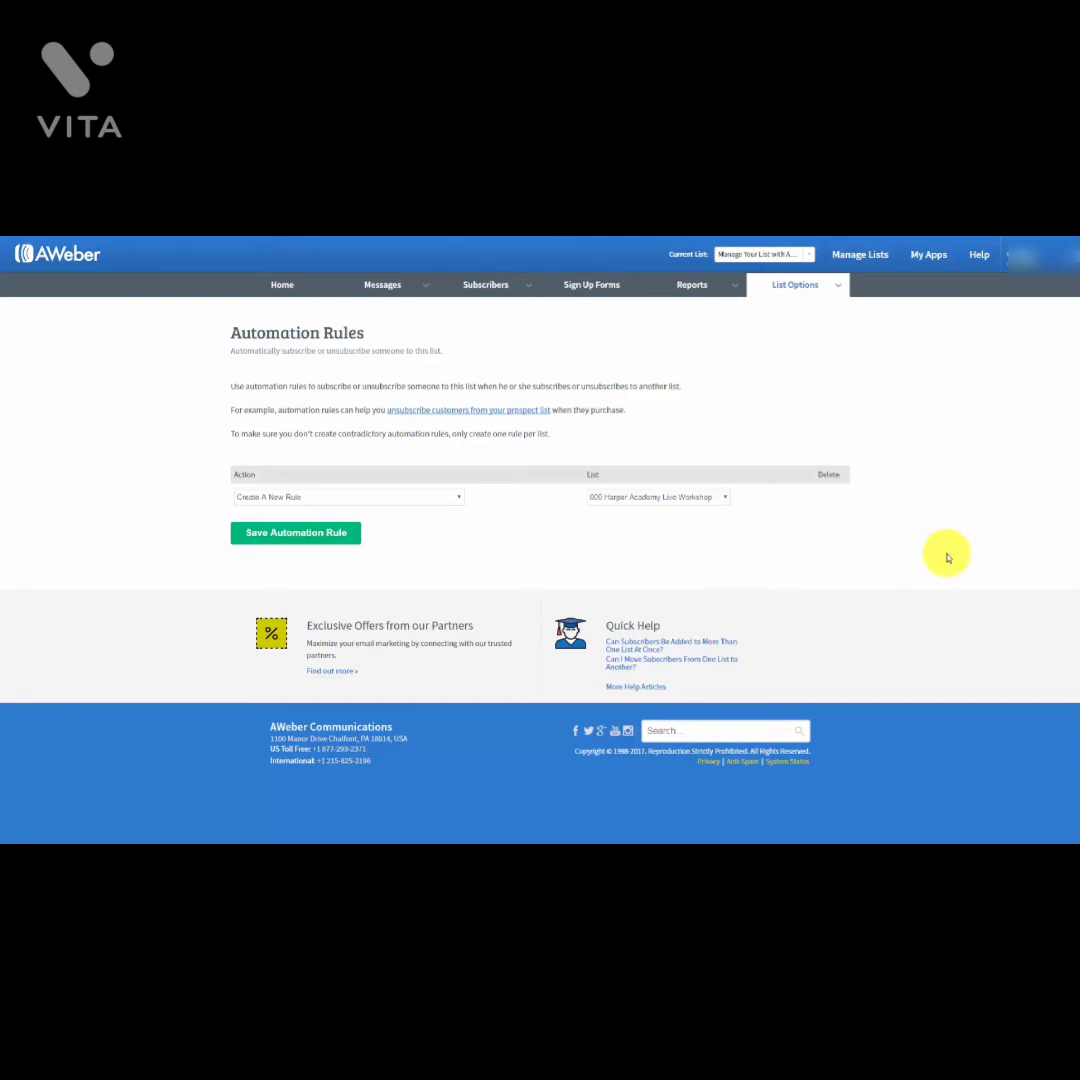
{"action": "mouse_move", "coordinate": [731, 292]}
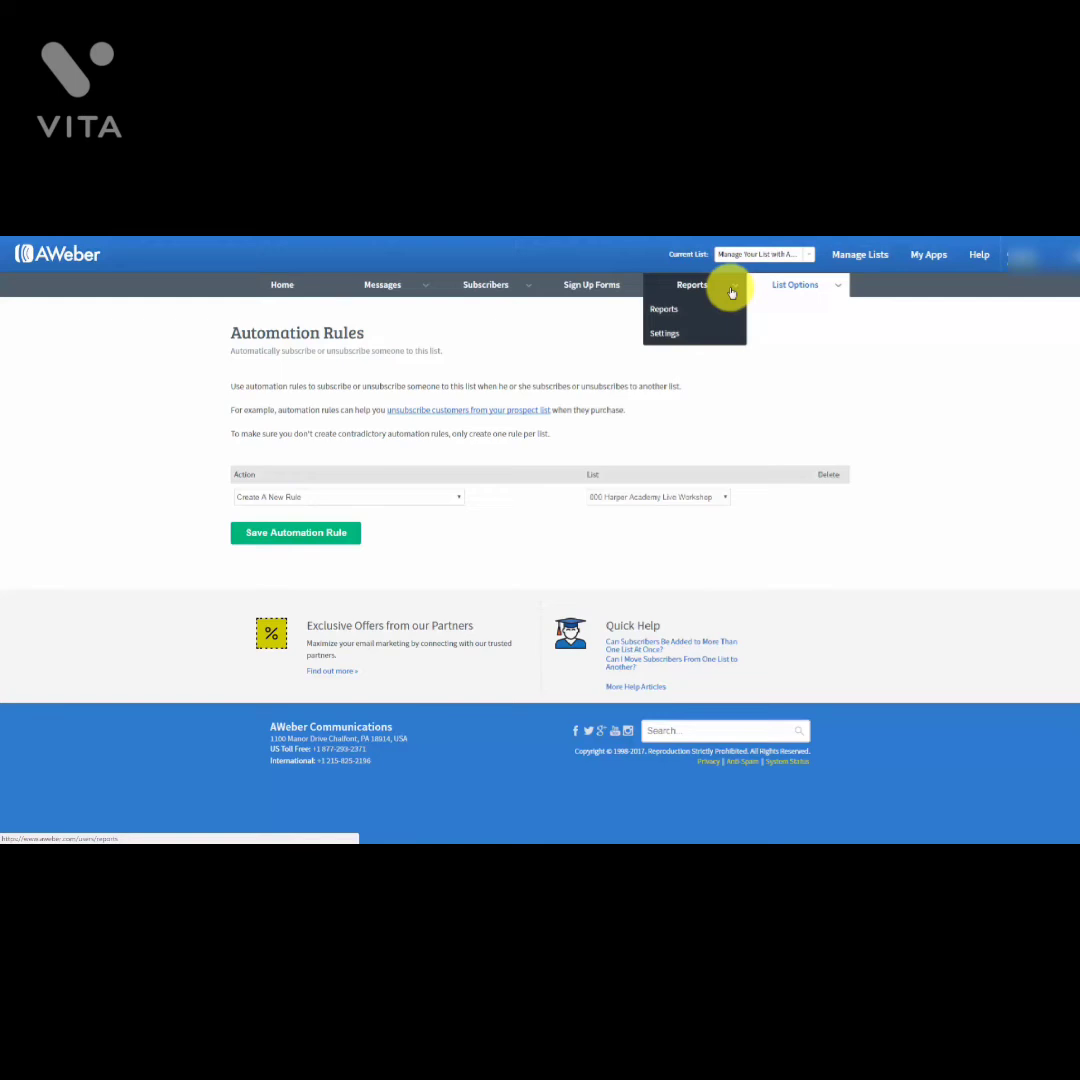
Step: Copy the whole analytics tracking script from the Reports Settings Analytics Setup page
{"action": "left_click", "coordinate": [665, 335]}
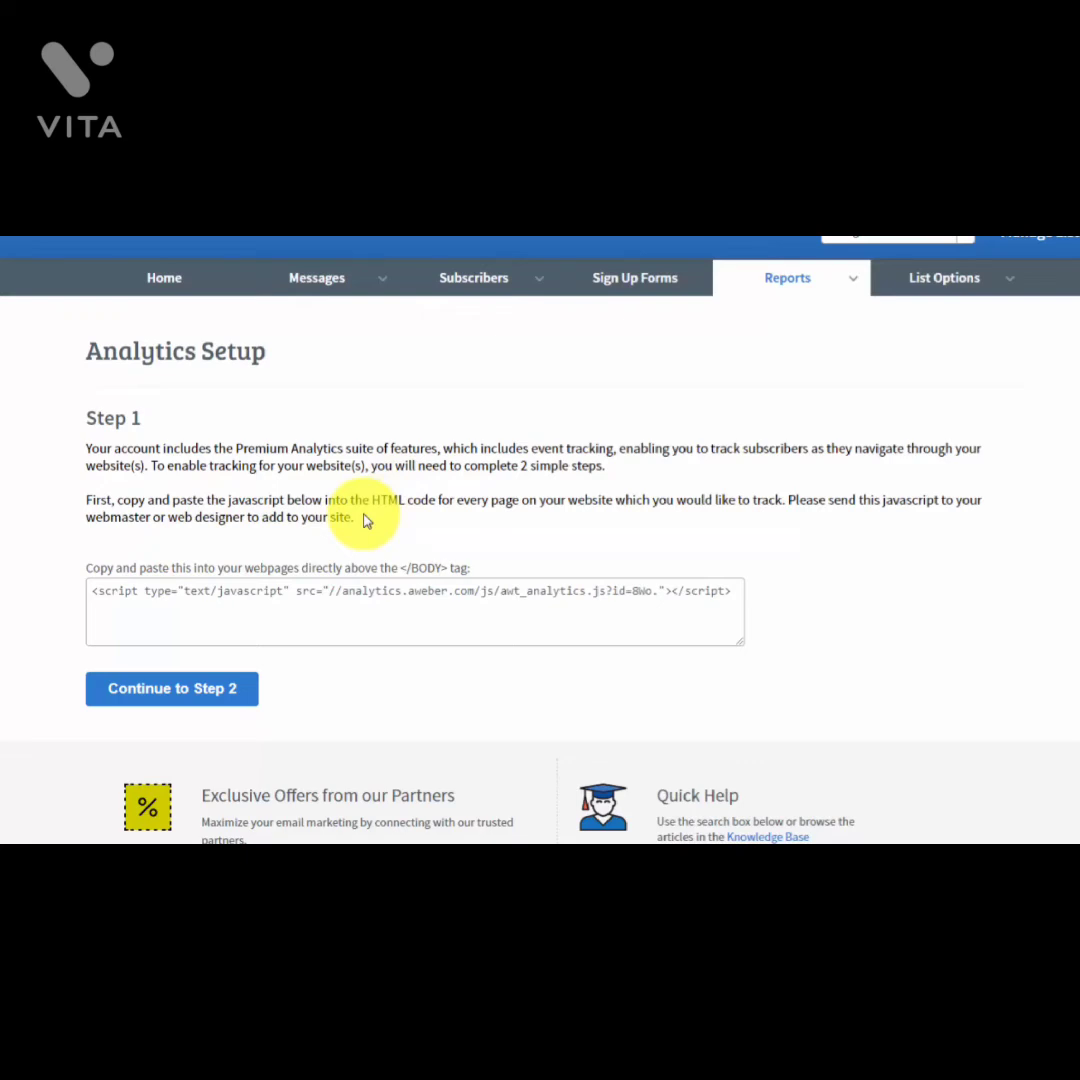
{"action": "left_click", "coordinate": [92, 591]}
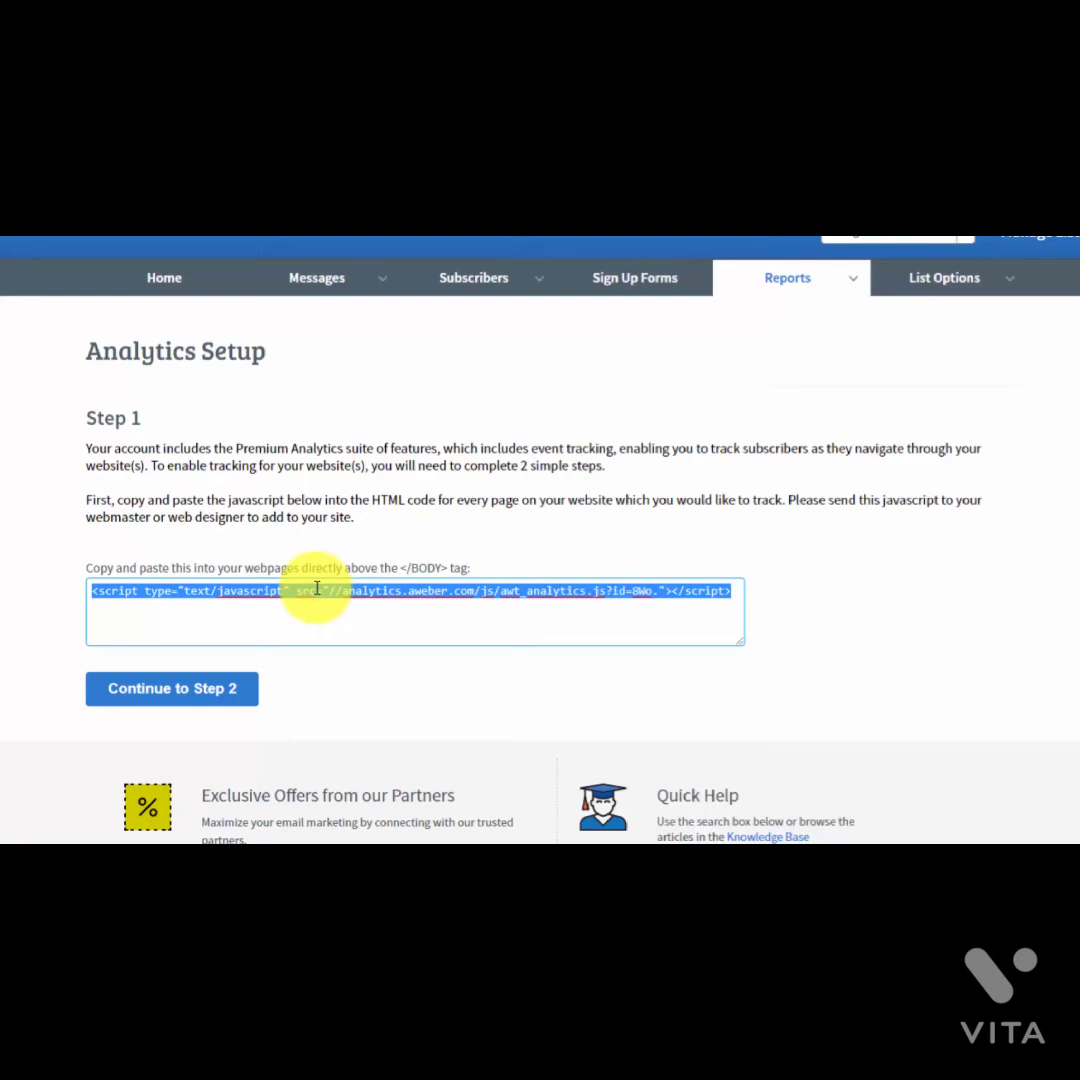
{"action": "right_click", "coordinate": [317, 589]}
{"action": "left_click", "coordinate": [358, 619]}
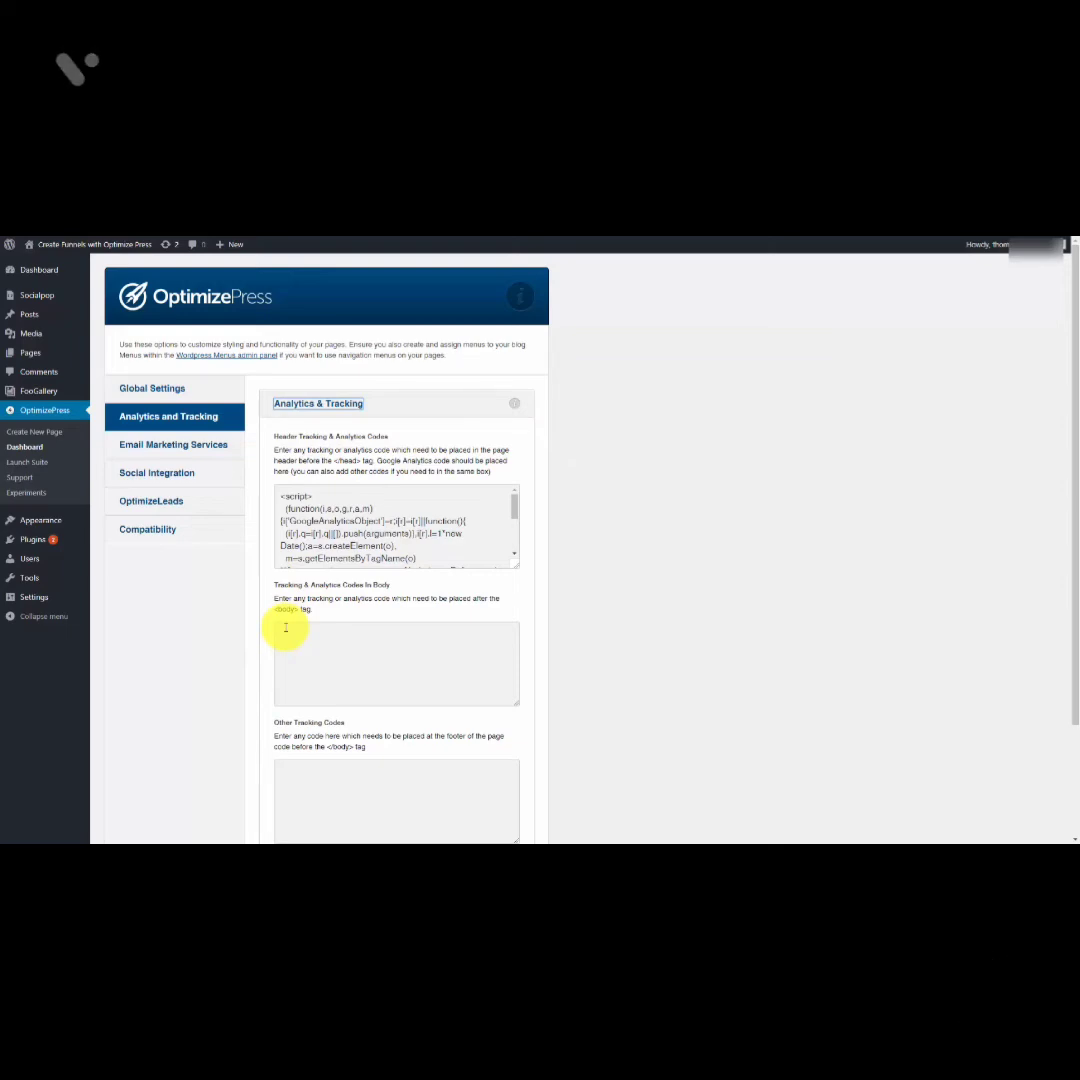
Step: Paste the AWeber script into the Tracking & Analytics Codes In Body box and save the settings
{"action": "left_click", "coordinate": [285, 627]}
{"action": "right_click", "coordinate": [285, 627]}
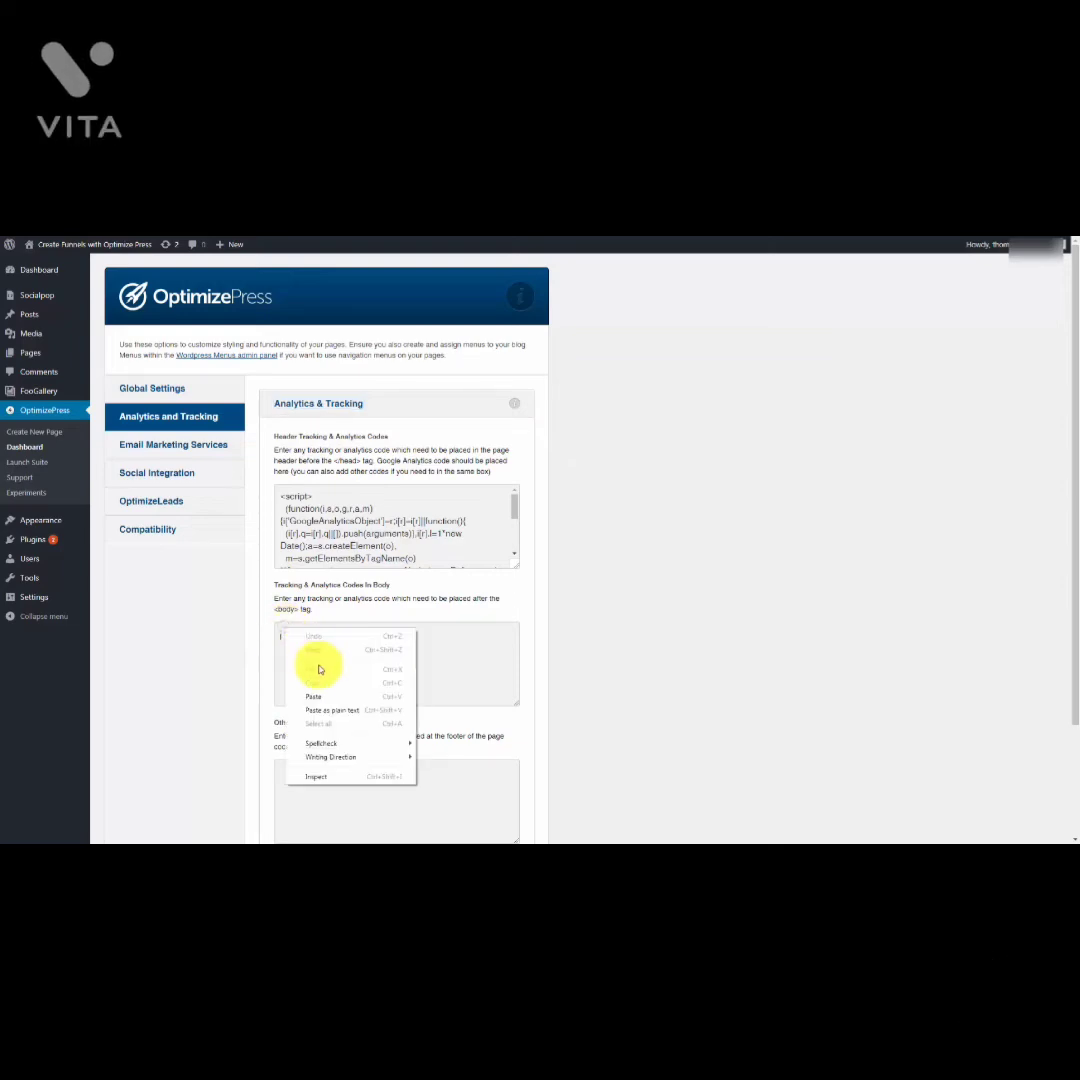
{"action": "left_click", "coordinate": [316, 690]}
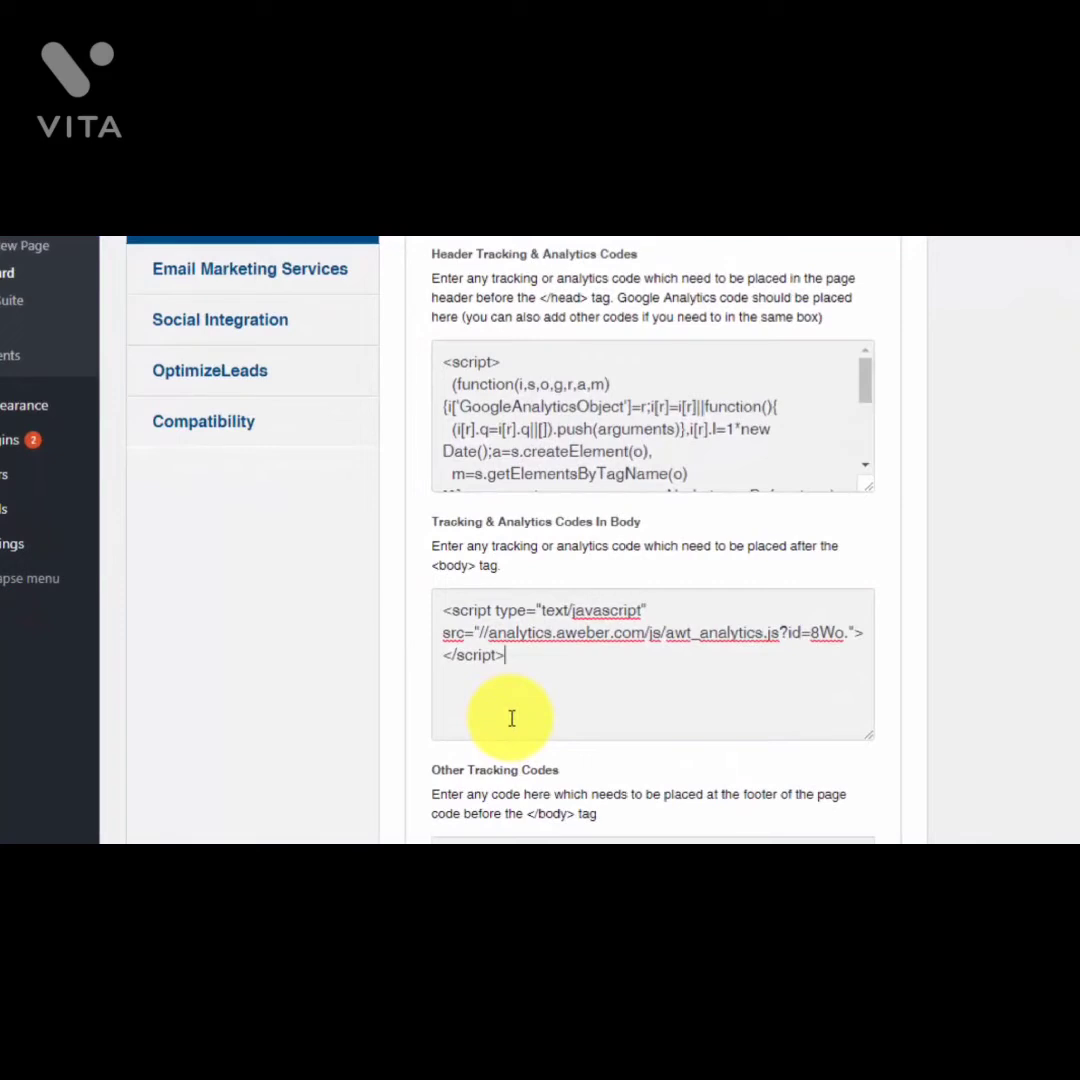
{"action": "scroll", "coordinate": [646, 682], "scroll_direction": "down", "scroll_amount": 5}
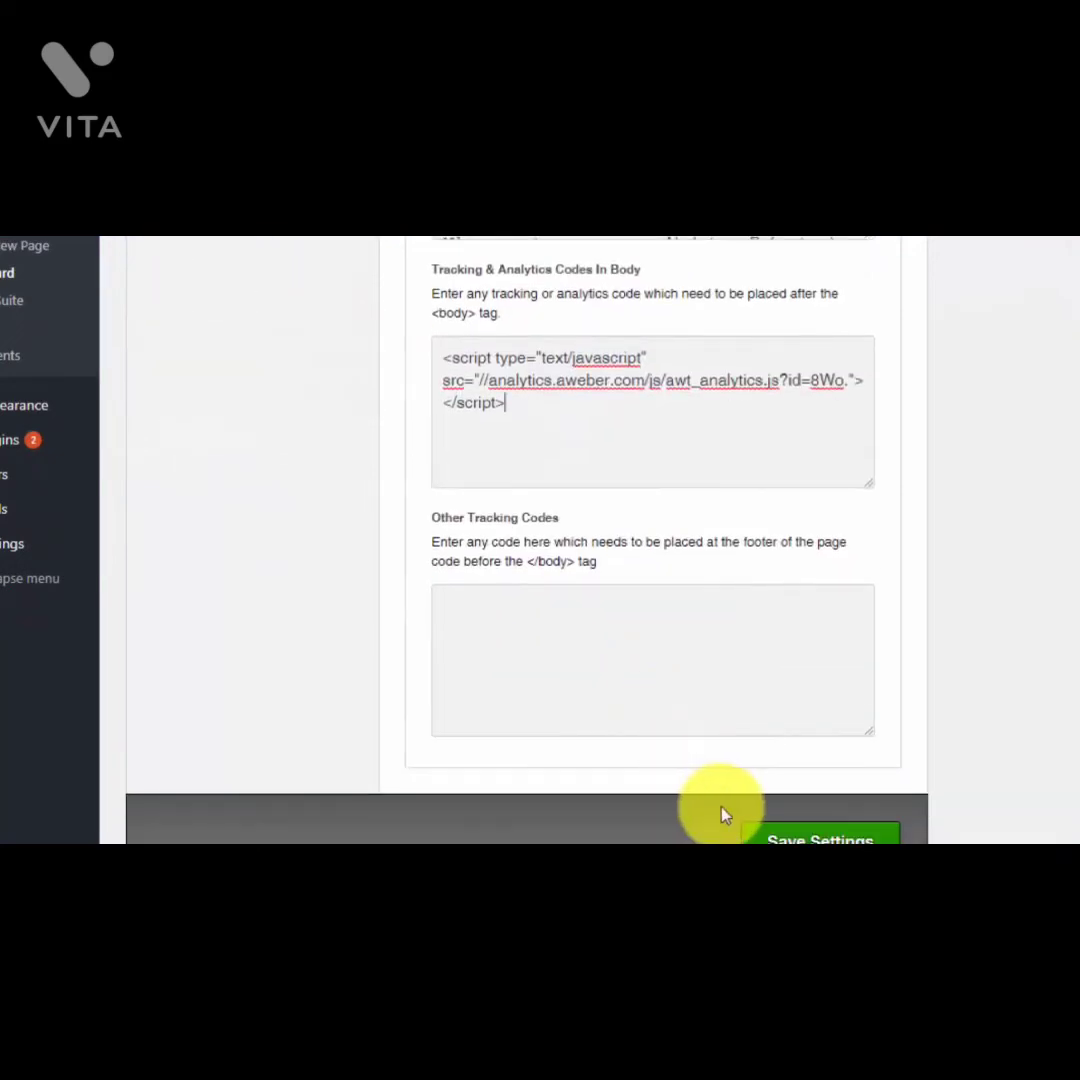
{"action": "left_click", "coordinate": [792, 836]}
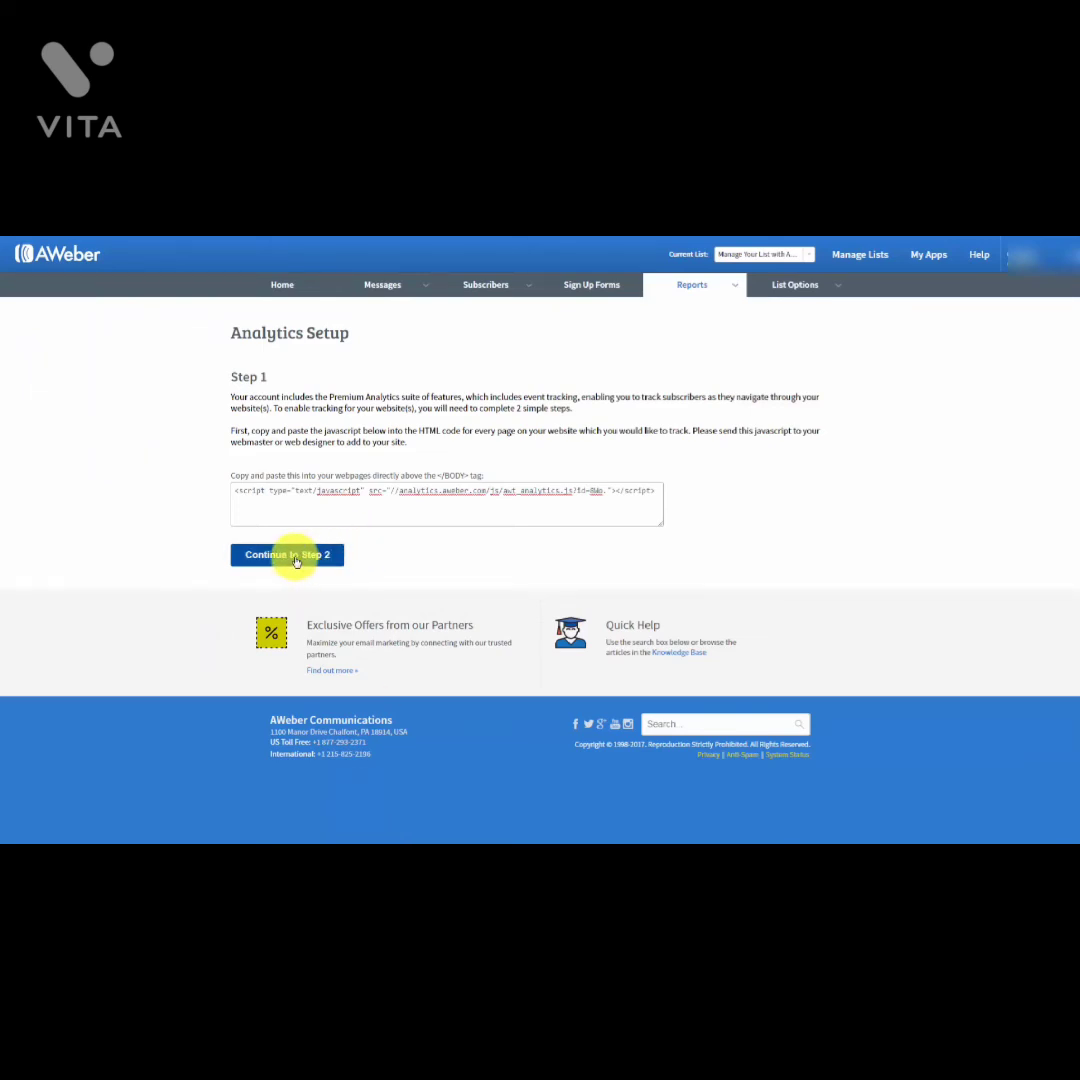
{"action": "left_click", "coordinate": [296, 558]}
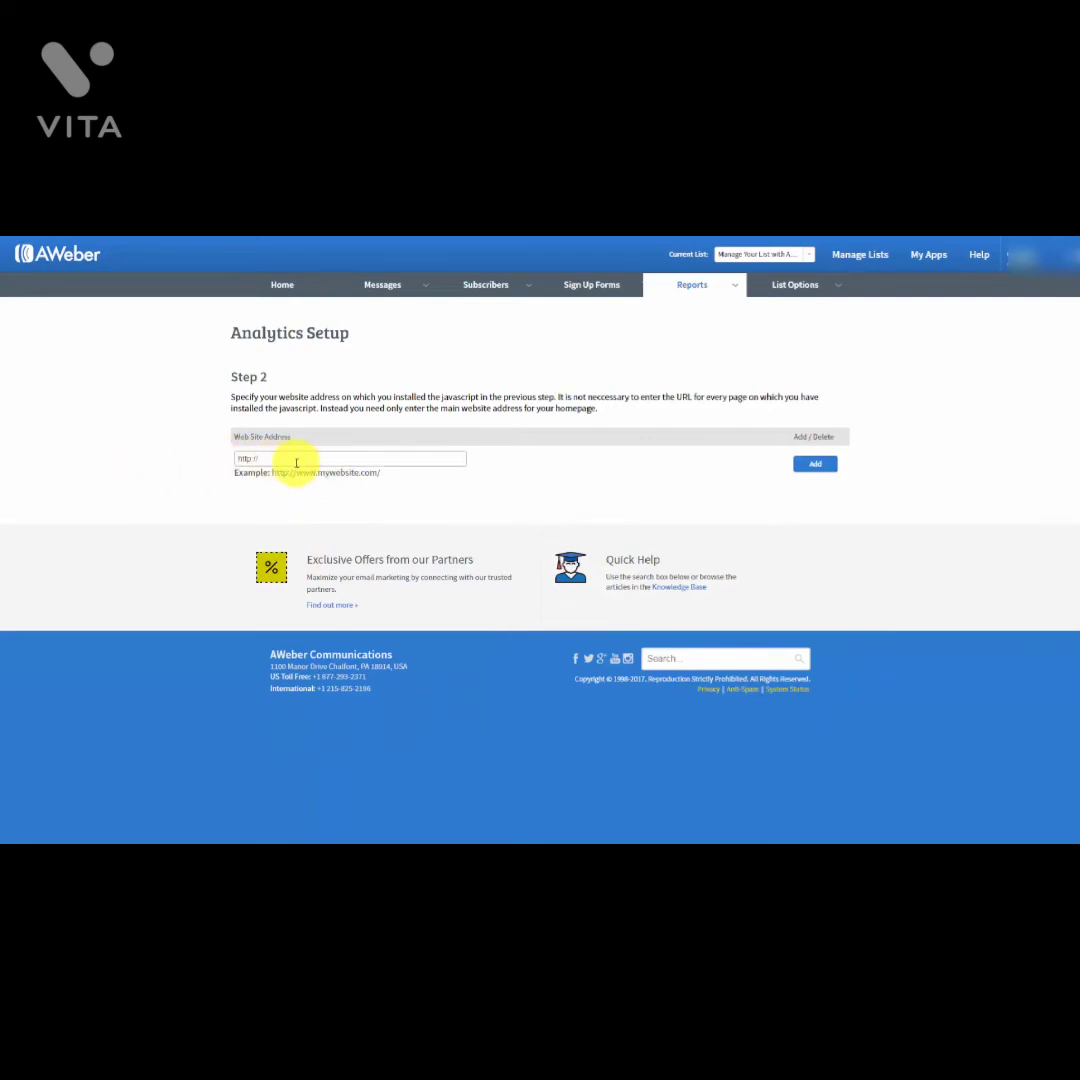
{"action": "left_click", "coordinate": [296, 459]}
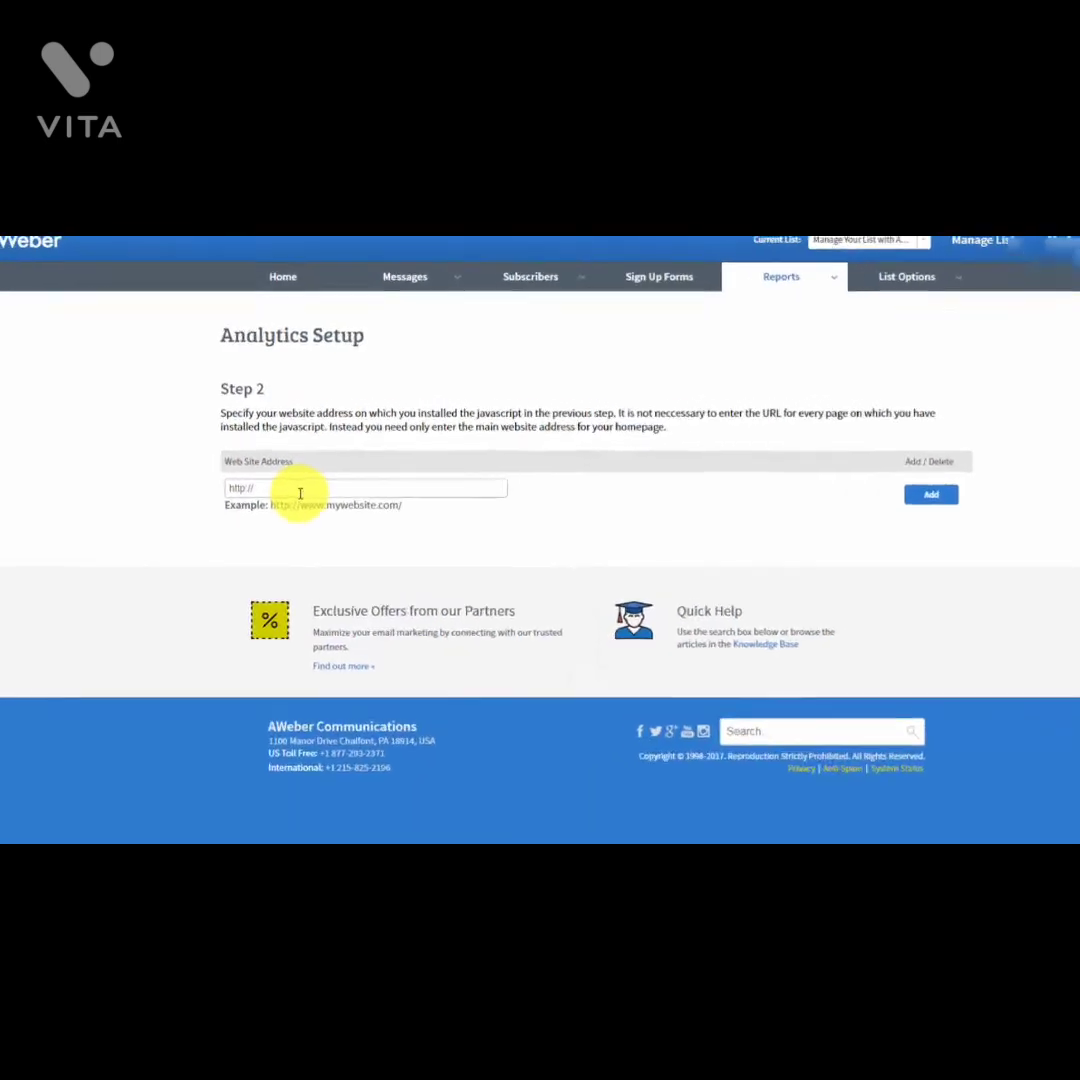
{"action": "type", "text": "haon.biz/cfwop/"}
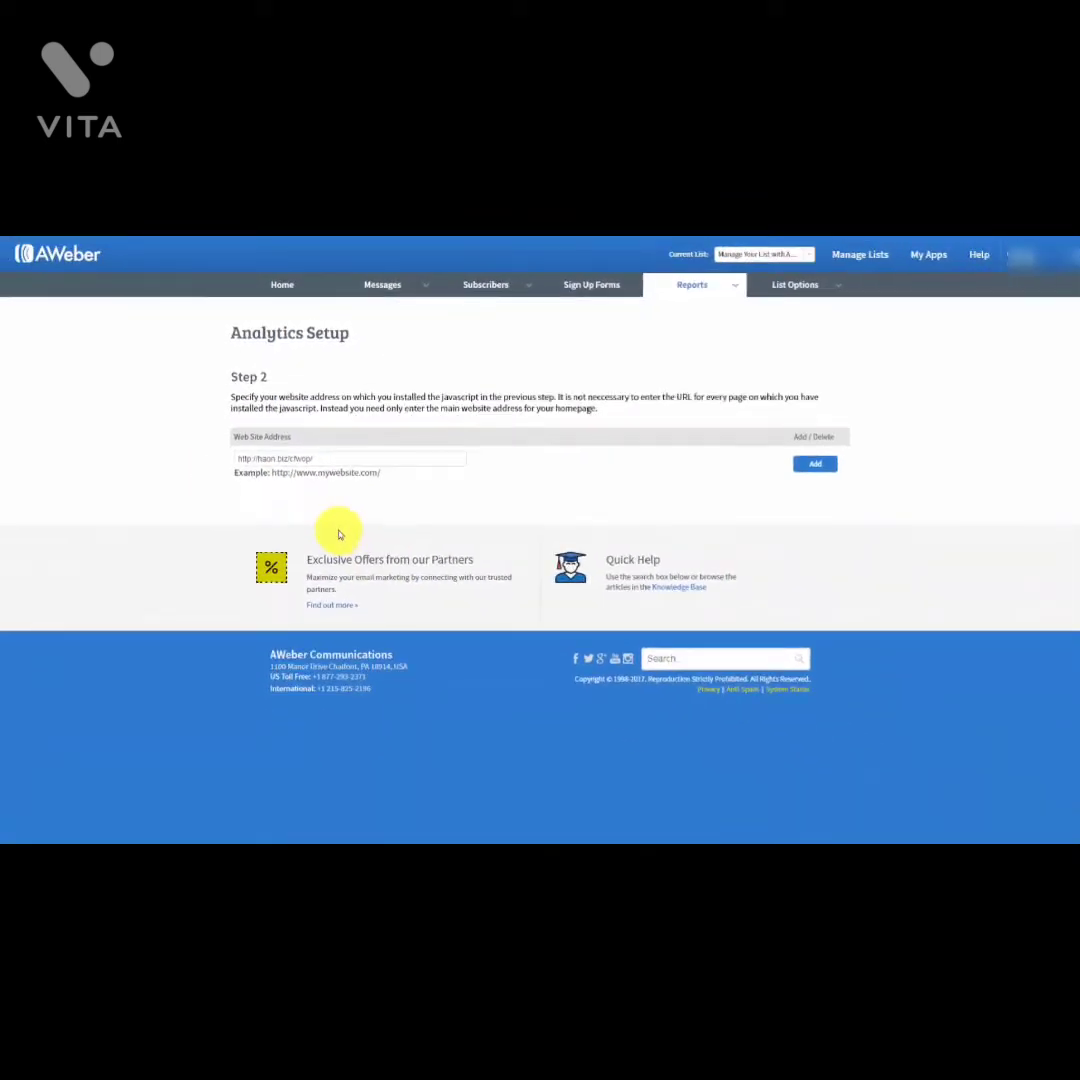
{"action": "left_click", "coordinate": [816, 468]}
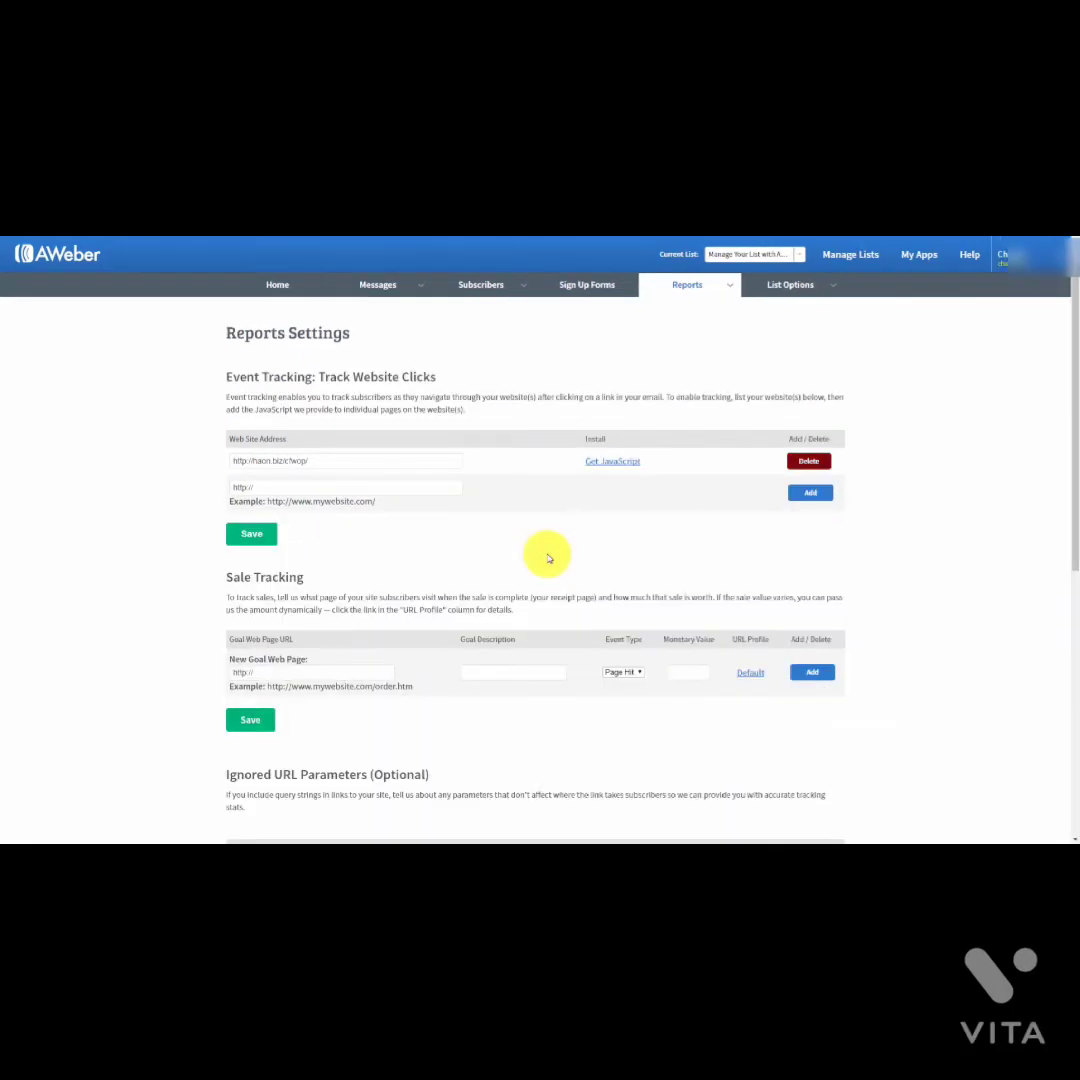
{"action": "scroll", "coordinate": [815, 470], "scroll_direction": "down", "scroll_amount": 1}
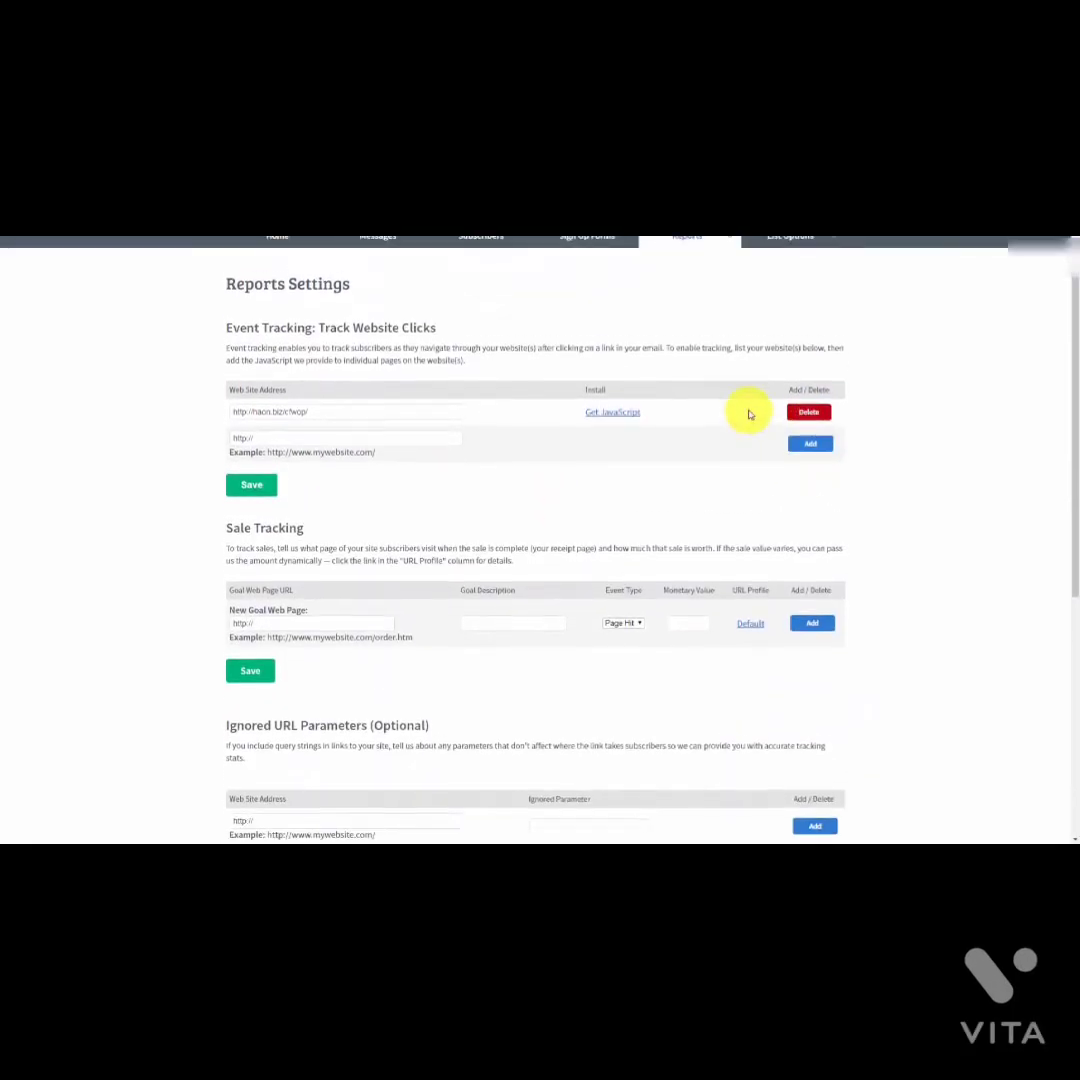
{"action": "scroll", "coordinate": [750, 415], "scroll_direction": "up", "scroll_amount": 1}
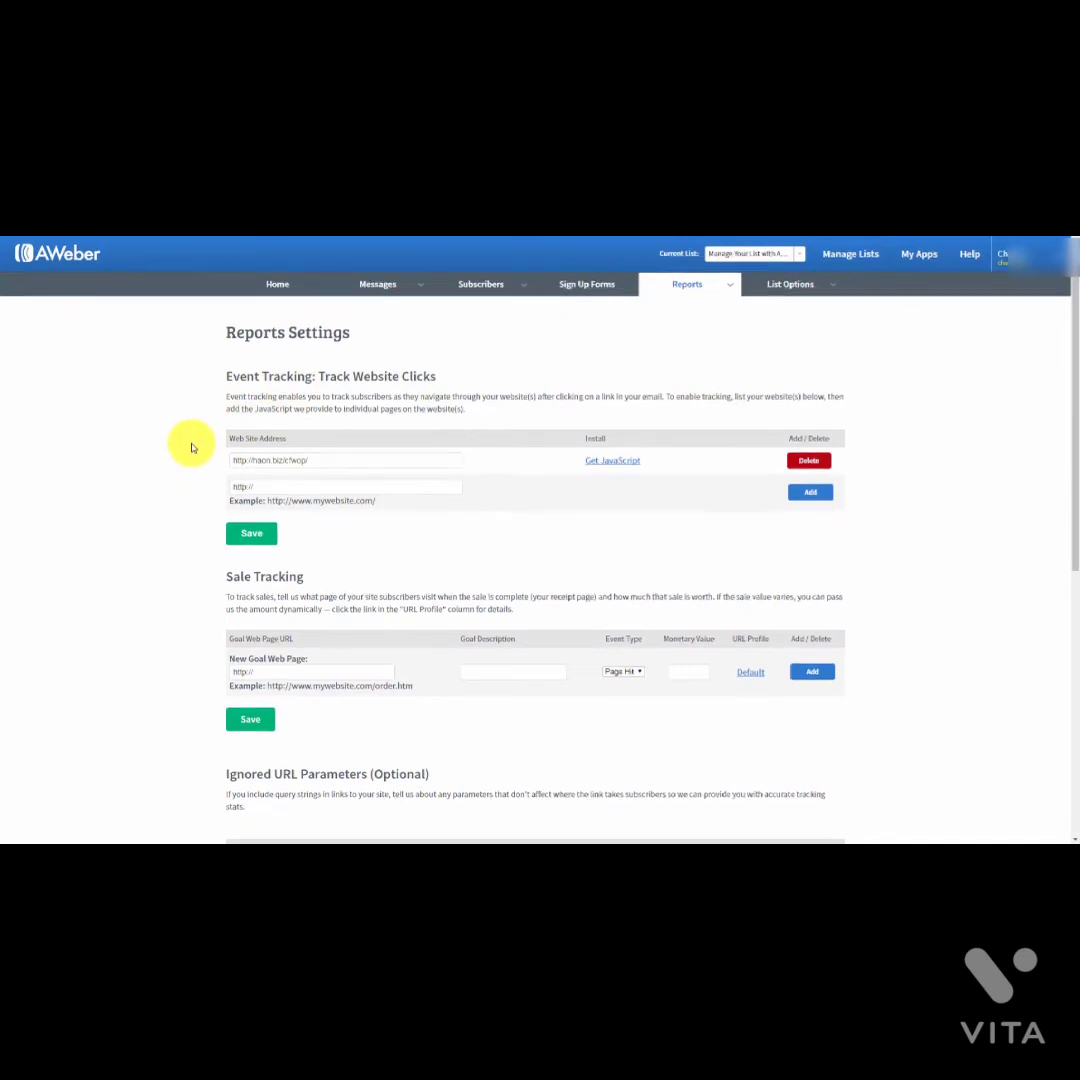
{"action": "scroll", "coordinate": [193, 446], "scroll_direction": "down", "scroll_amount": 2}
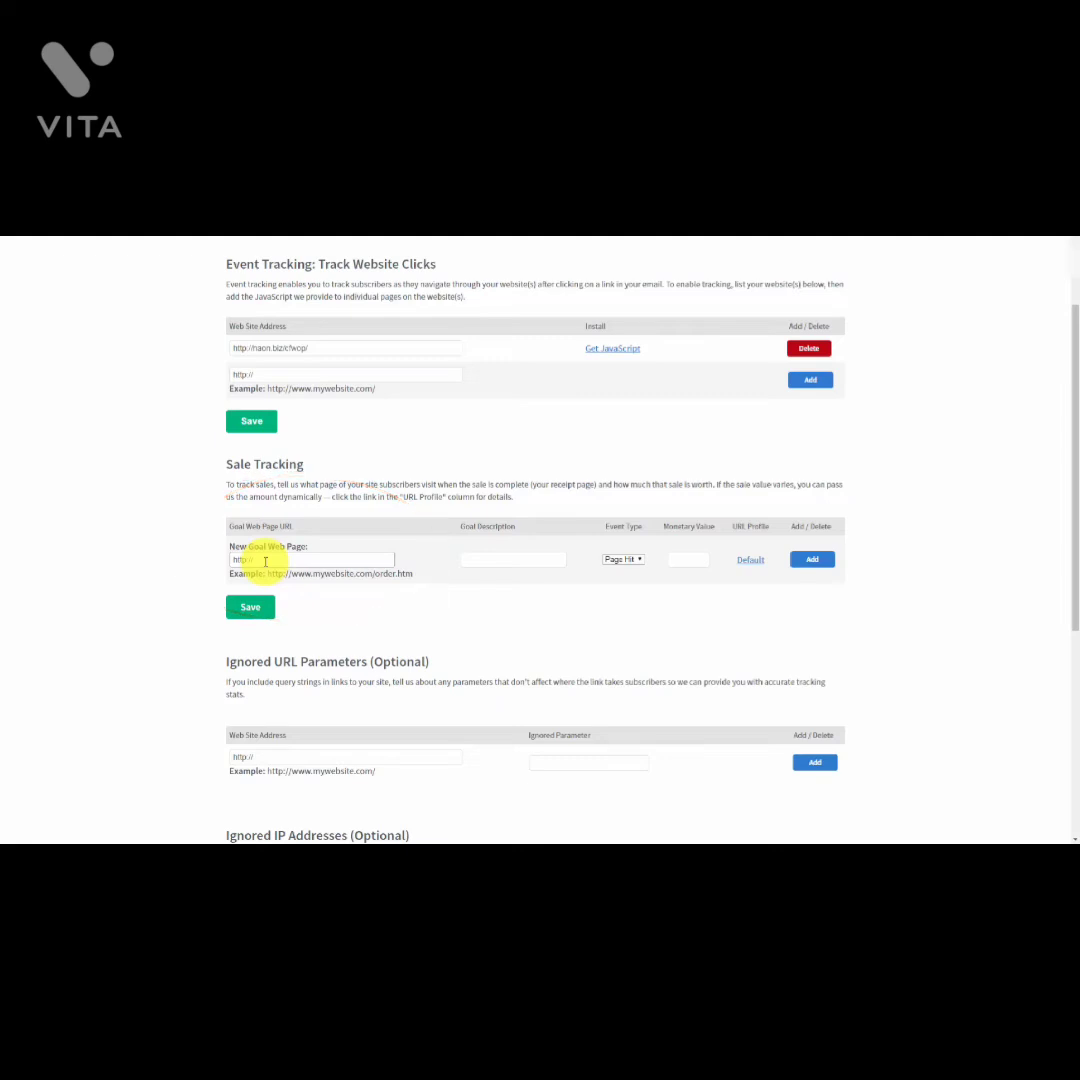
{"action": "left_click", "coordinate": [490, 562]}
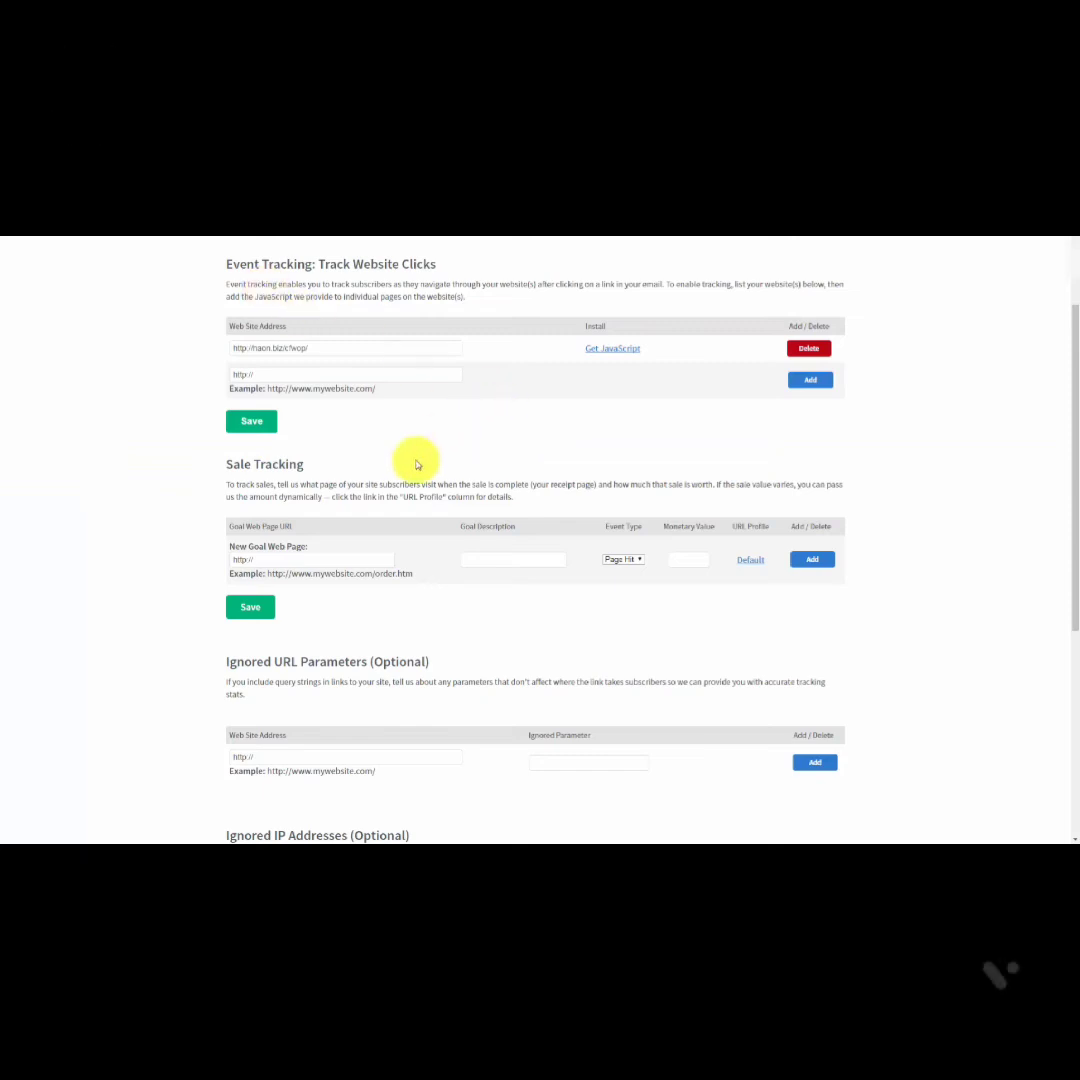
Step: Add a Sale goal for the one-time-thank-you-page URL, described Sale, worth 17.00
{"action": "left_click", "coordinate": [240, 556]}
{"action": "left_click_drag", "start_coordinate": [240, 556], "coordinate": [222, 565]}
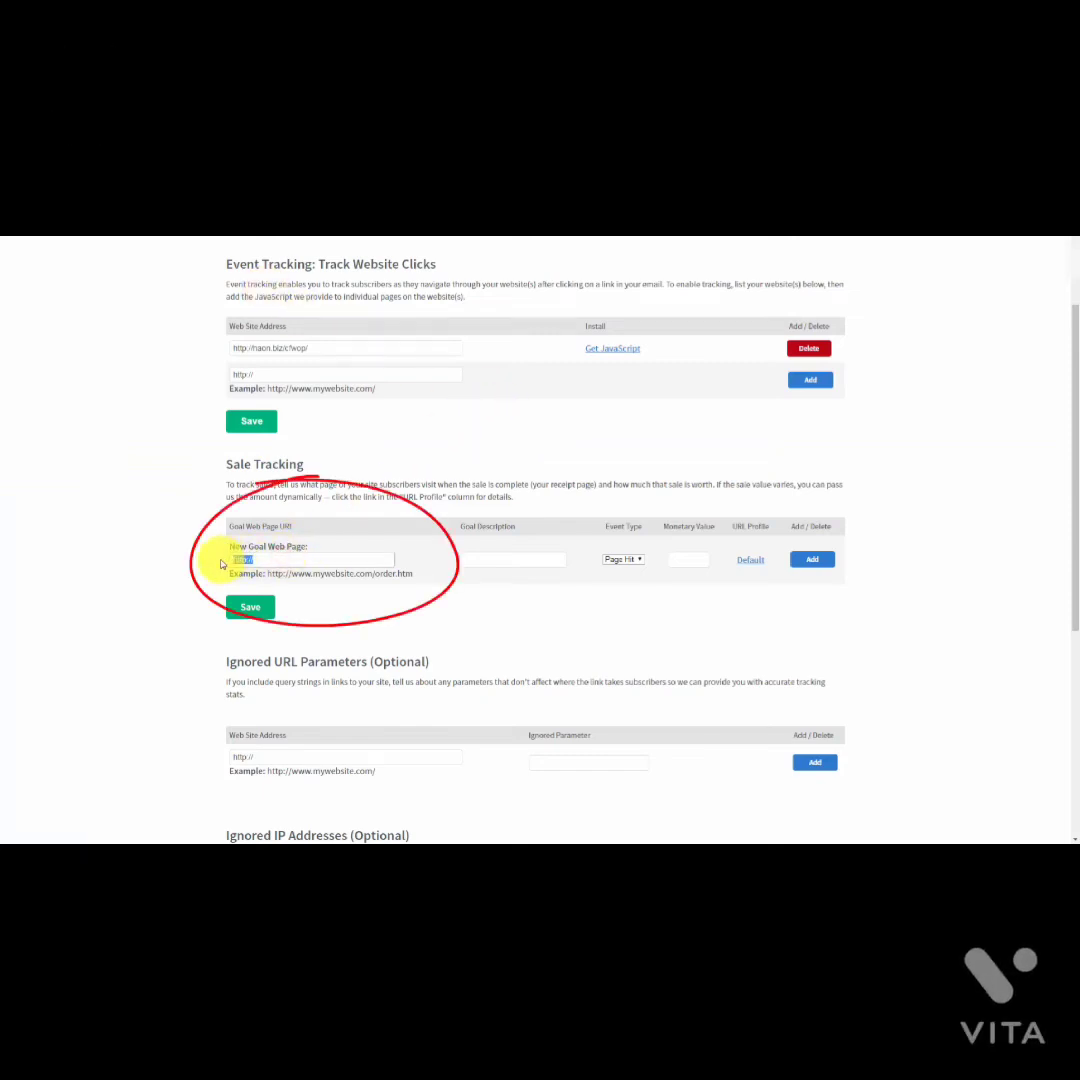
{"action": "type", "text": "http://haon.biz/c/wop/one-time-thank-you-page/"}
{"action": "left_click", "coordinate": [489, 558]}
{"action": "type", "text": "Sale"}
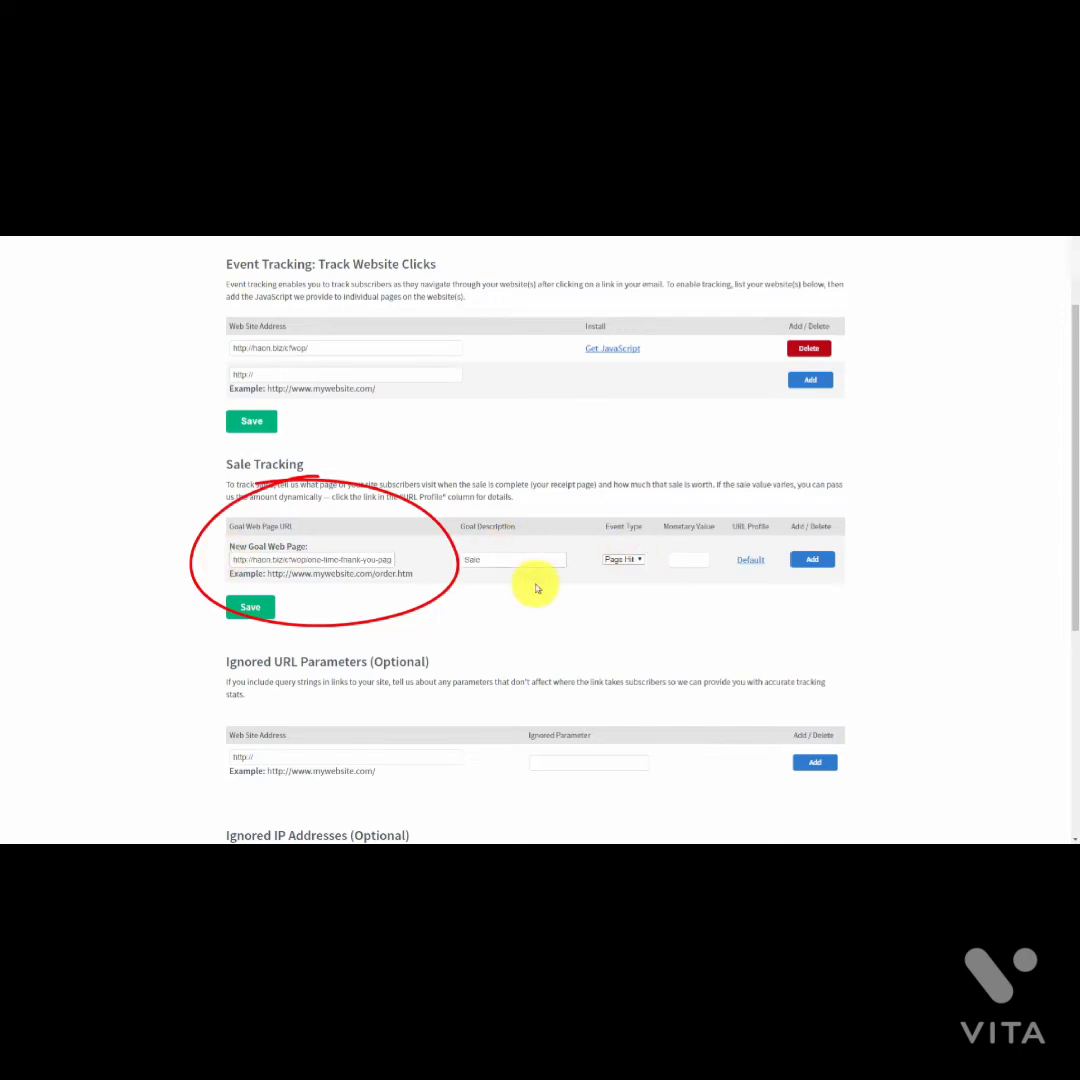
{"action": "left_click", "coordinate": [635, 560]}
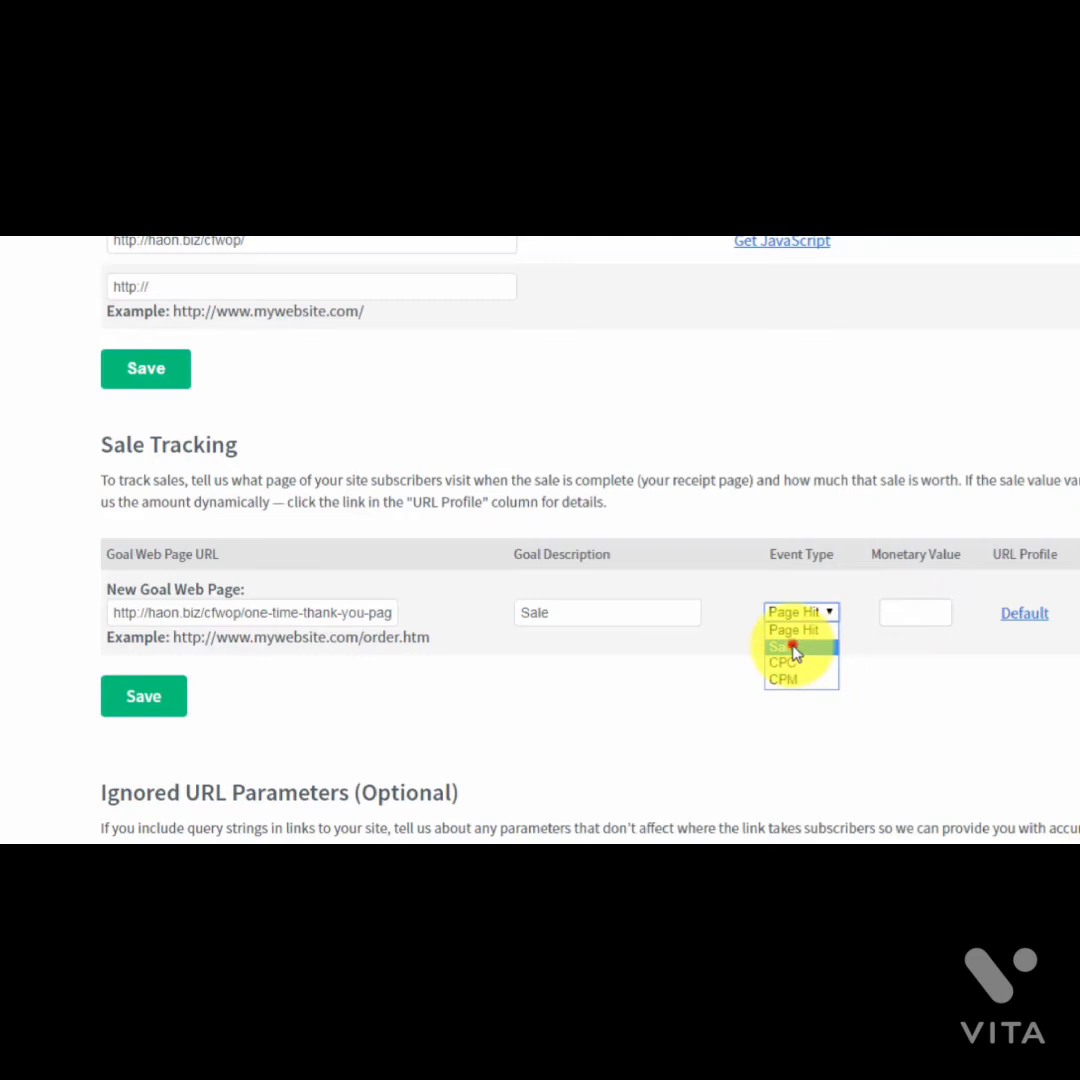
{"action": "left_click", "coordinate": [793, 648]}
{"action": "left_click", "coordinate": [906, 609]}
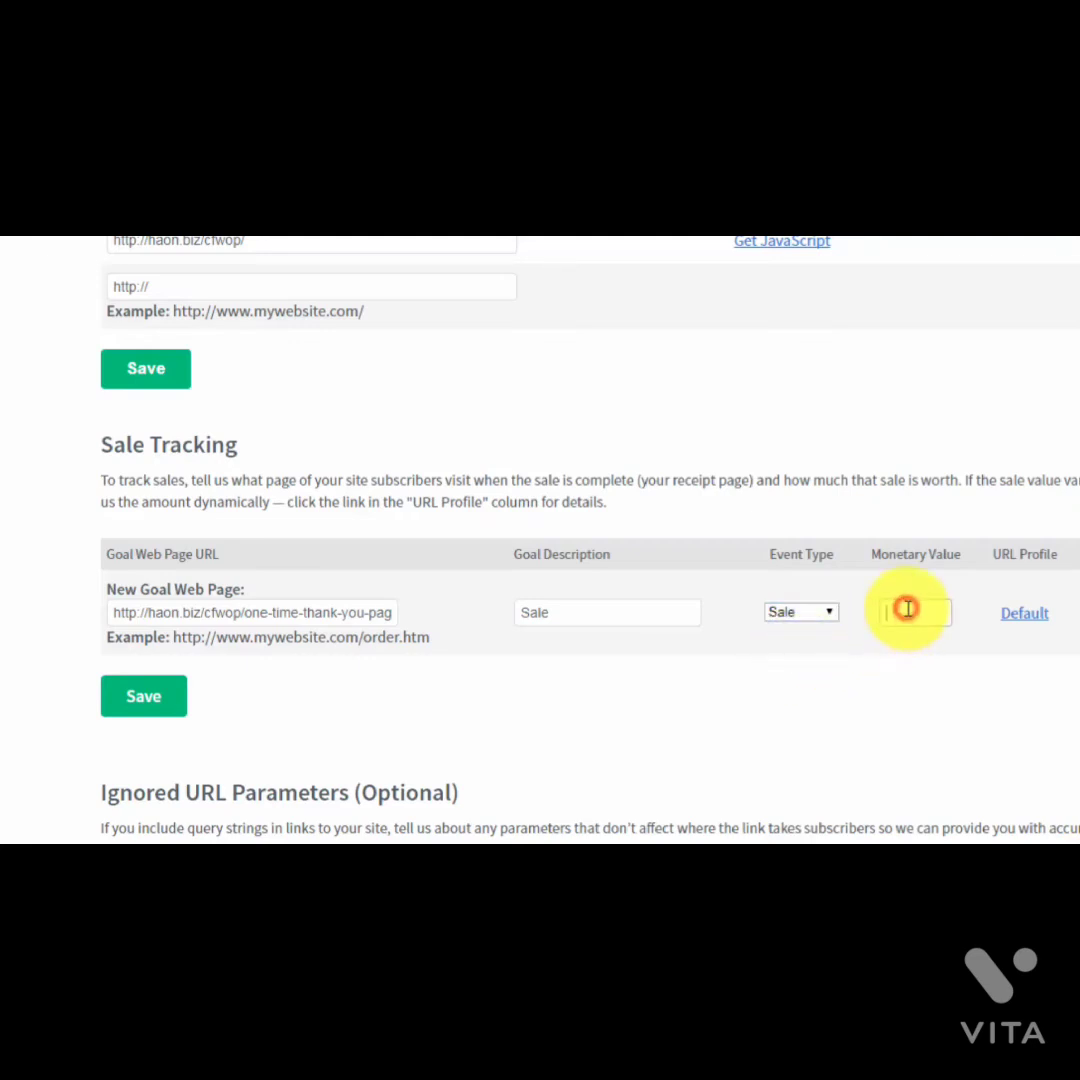
{"action": "type", "text": "7"}
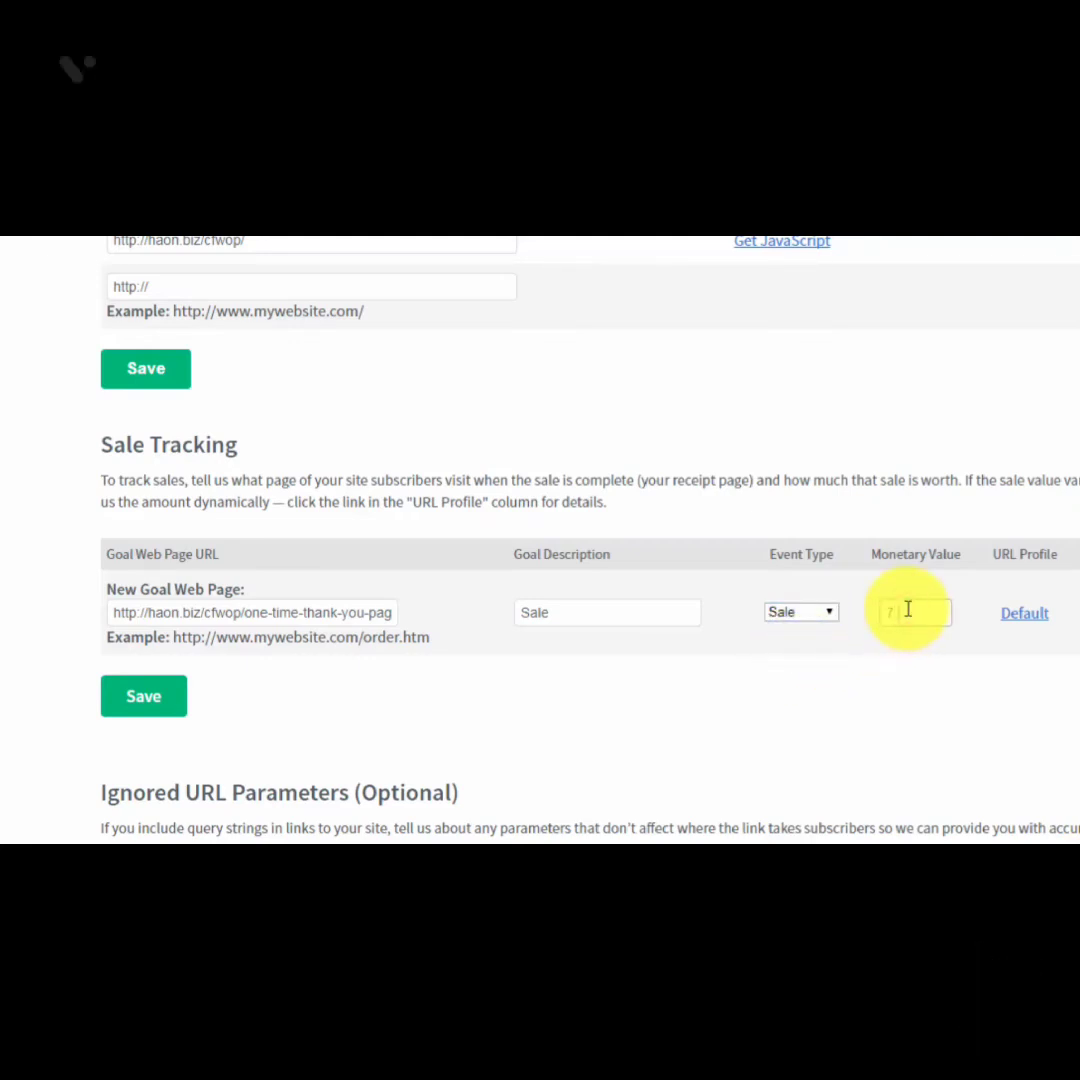
{"action": "type", "text": ".0"}
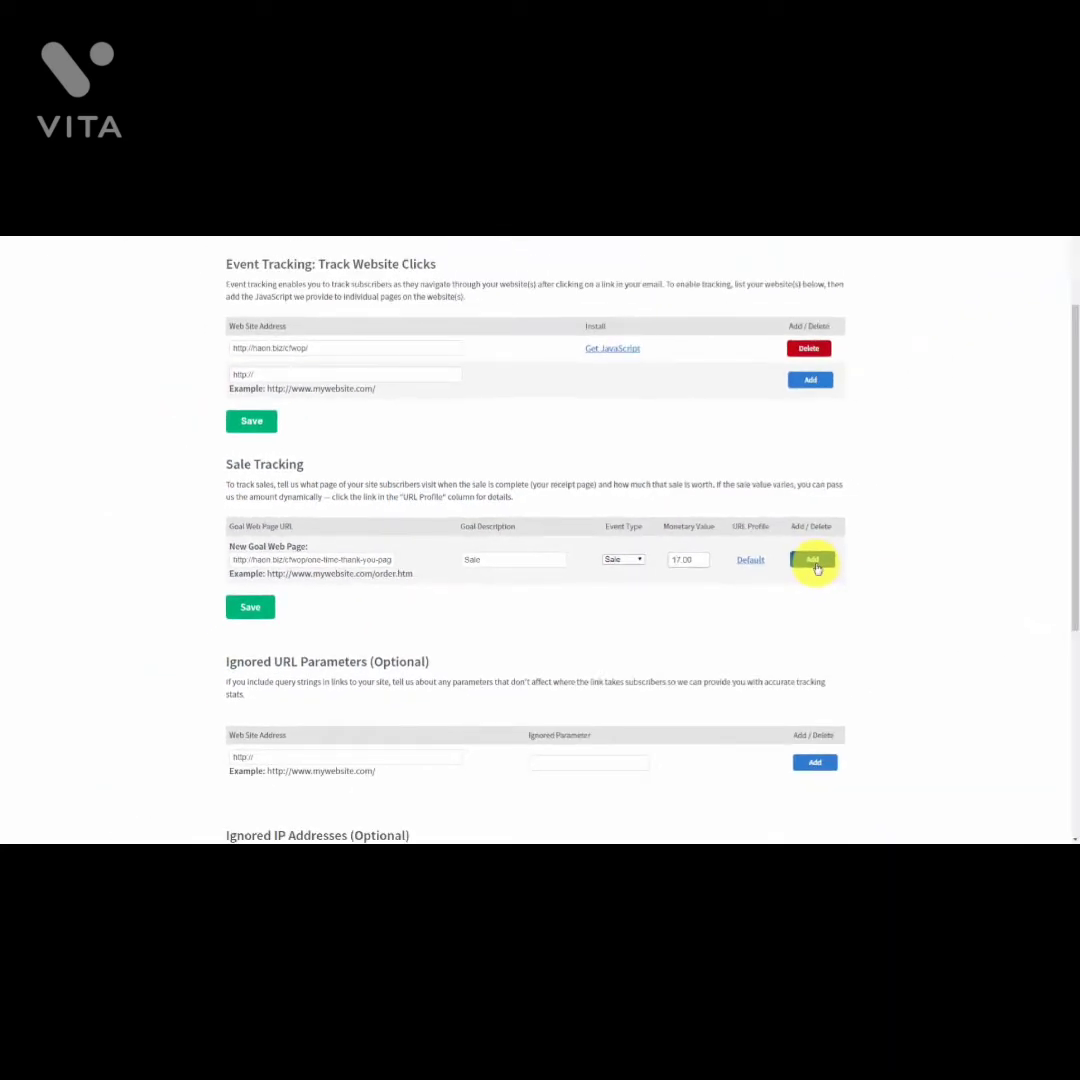
{"action": "left_click", "coordinate": [814, 562]}
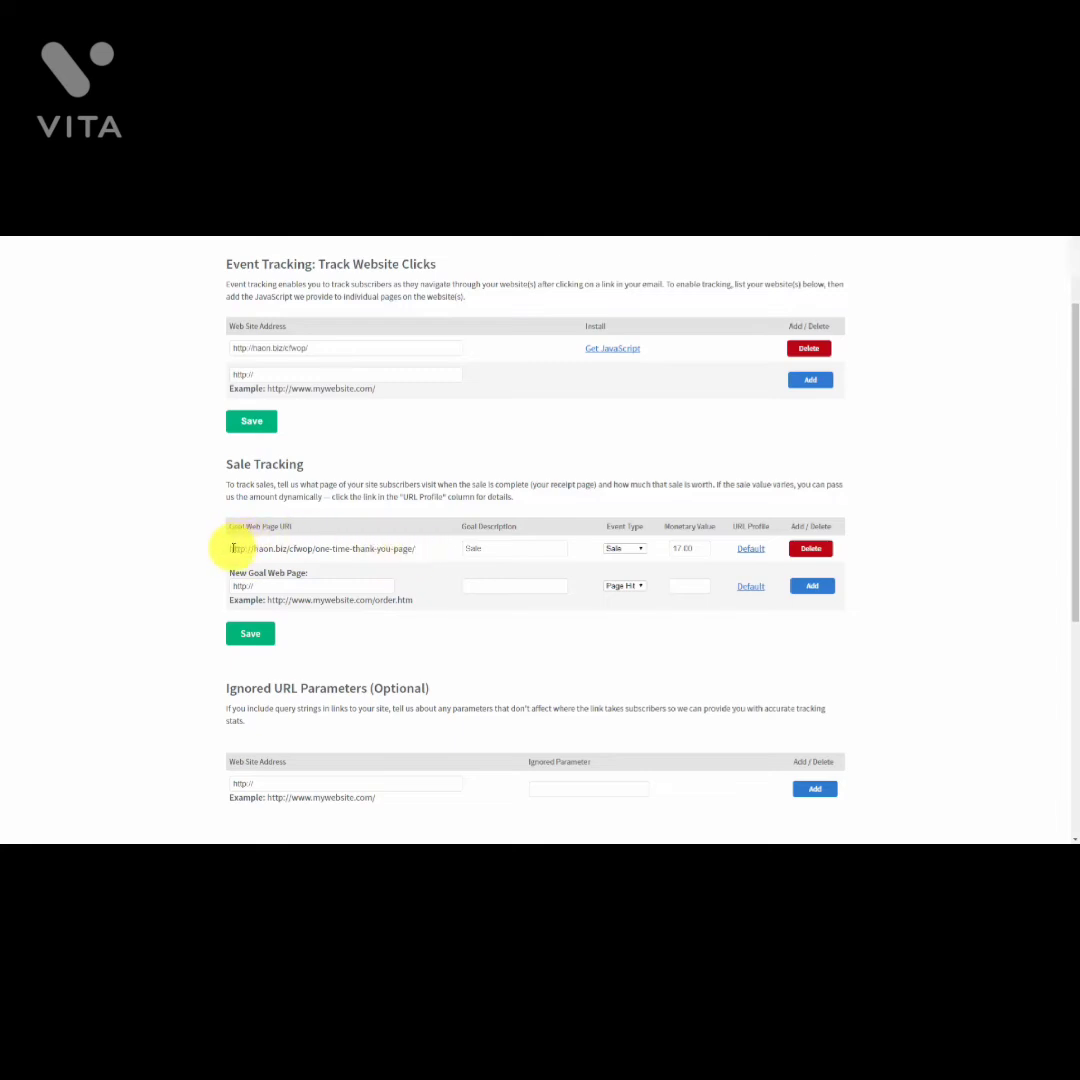
{"action": "mouse_move", "coordinate": [227, 540]}
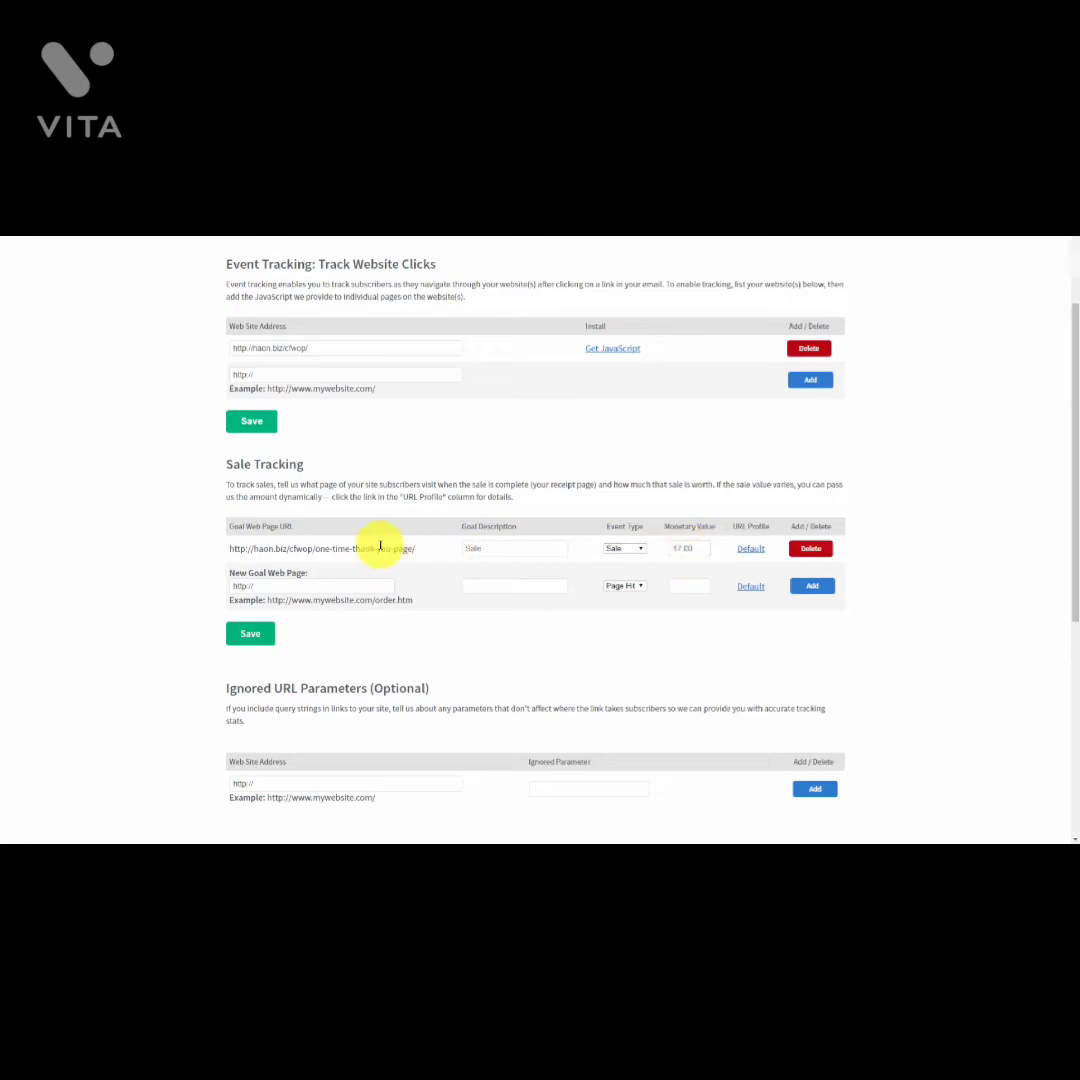
Step: Add your own IP address to the Ignored IP Addresses list
{"action": "scroll", "coordinate": [380, 546], "scroll_direction": "down", "scroll_amount": 3}
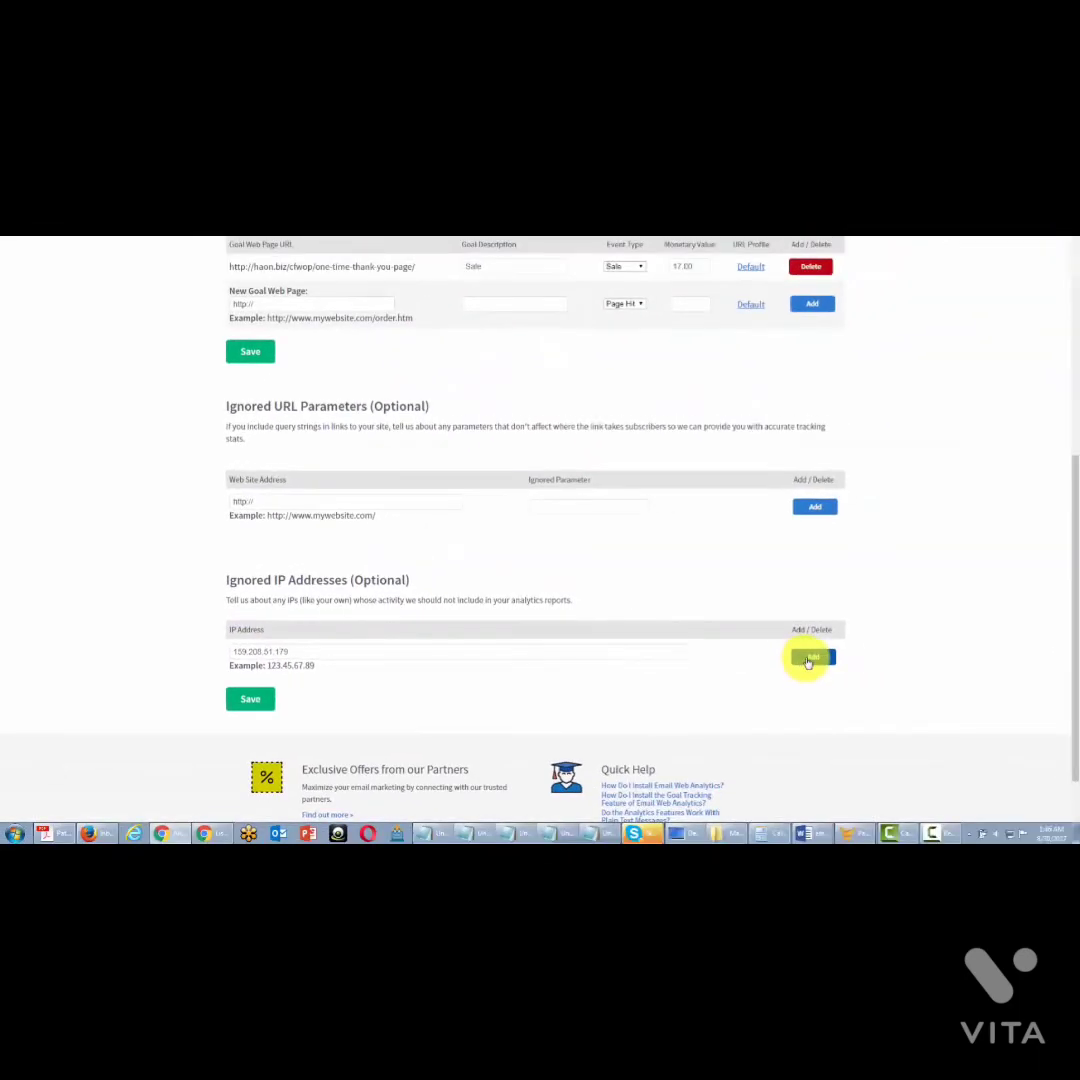
{"action": "left_click", "coordinate": [807, 662]}
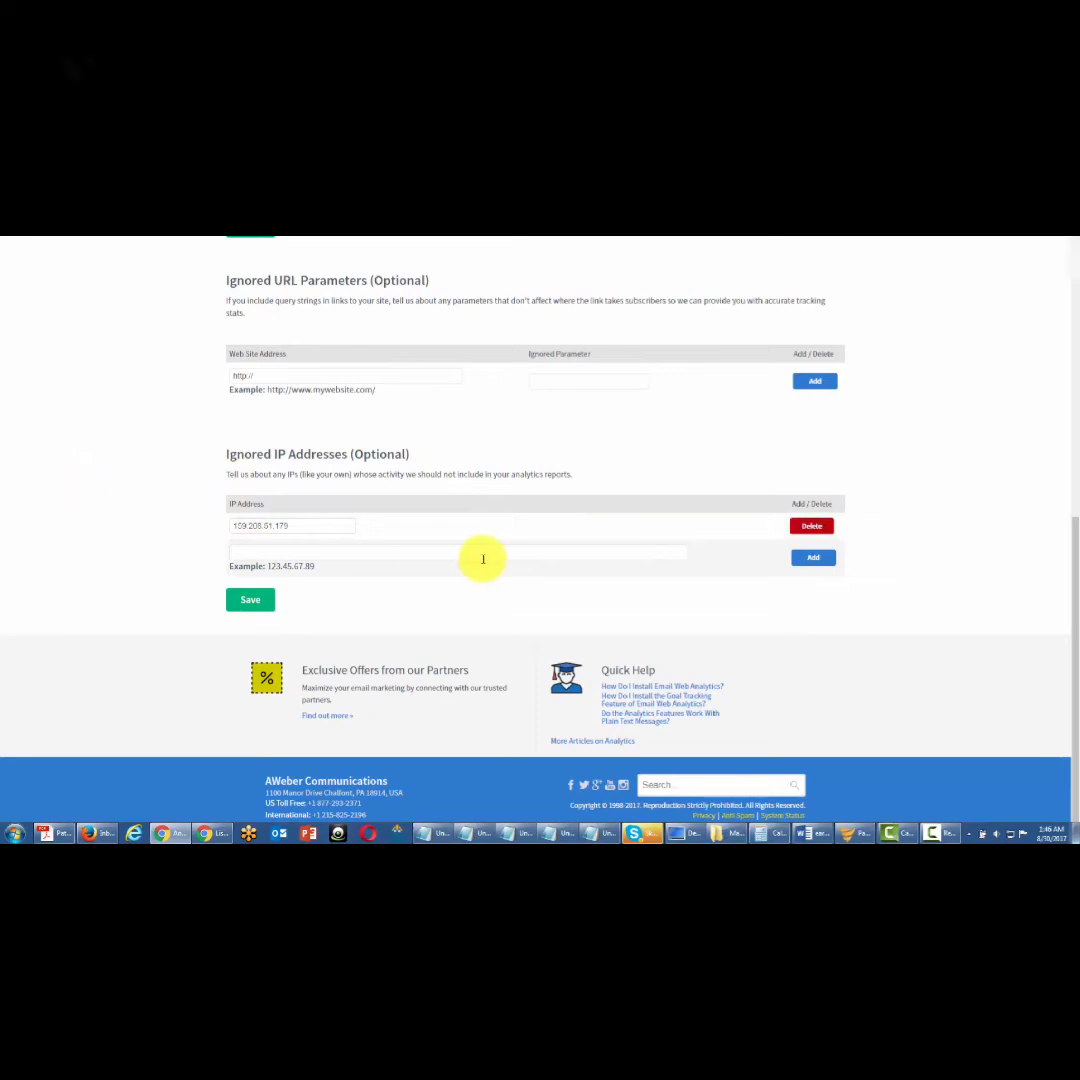
{"action": "scroll", "coordinate": [483, 559], "scroll_direction": "up", "scroll_amount": 1}
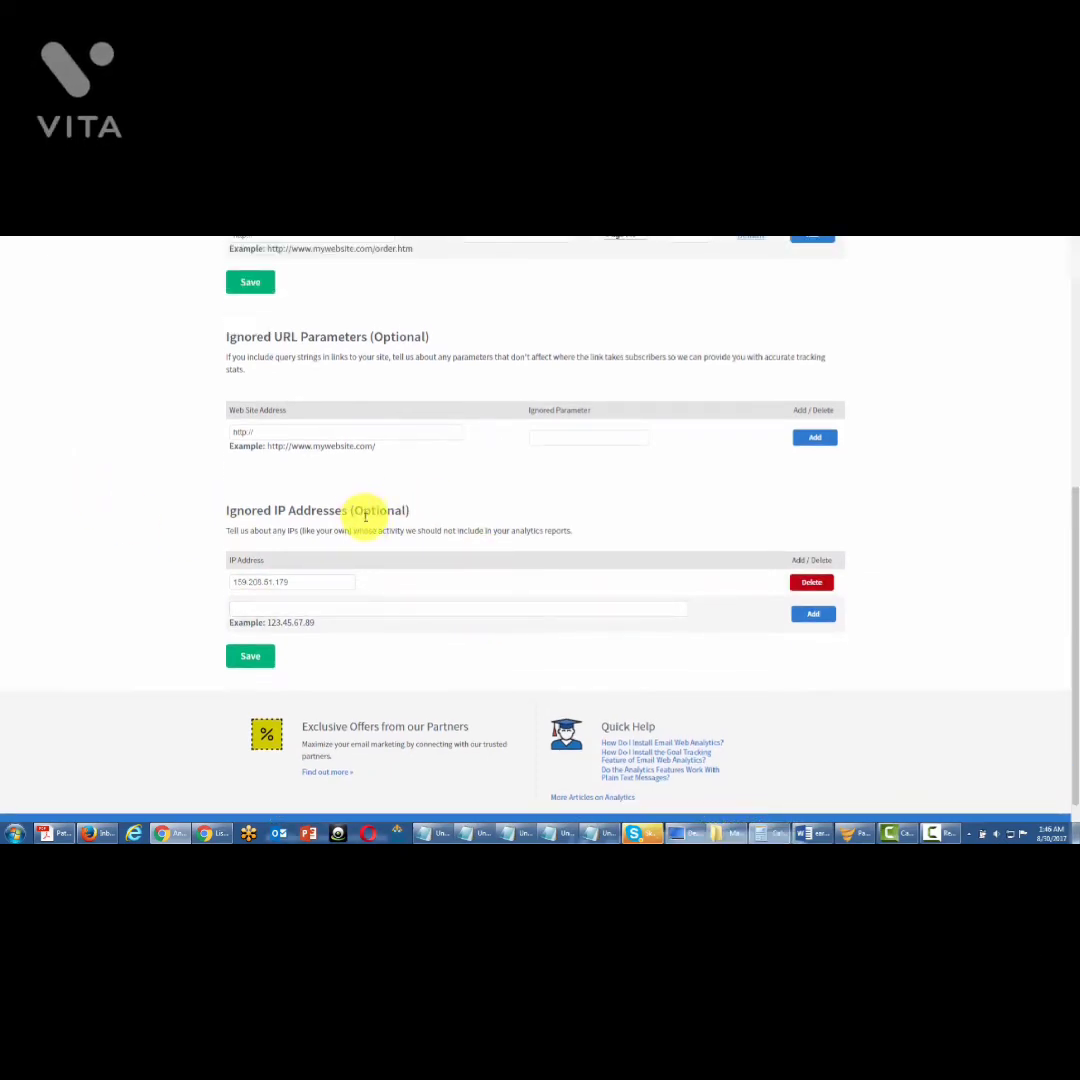
{"action": "scroll", "coordinate": [365, 517], "scroll_direction": "up", "scroll_amount": 2}
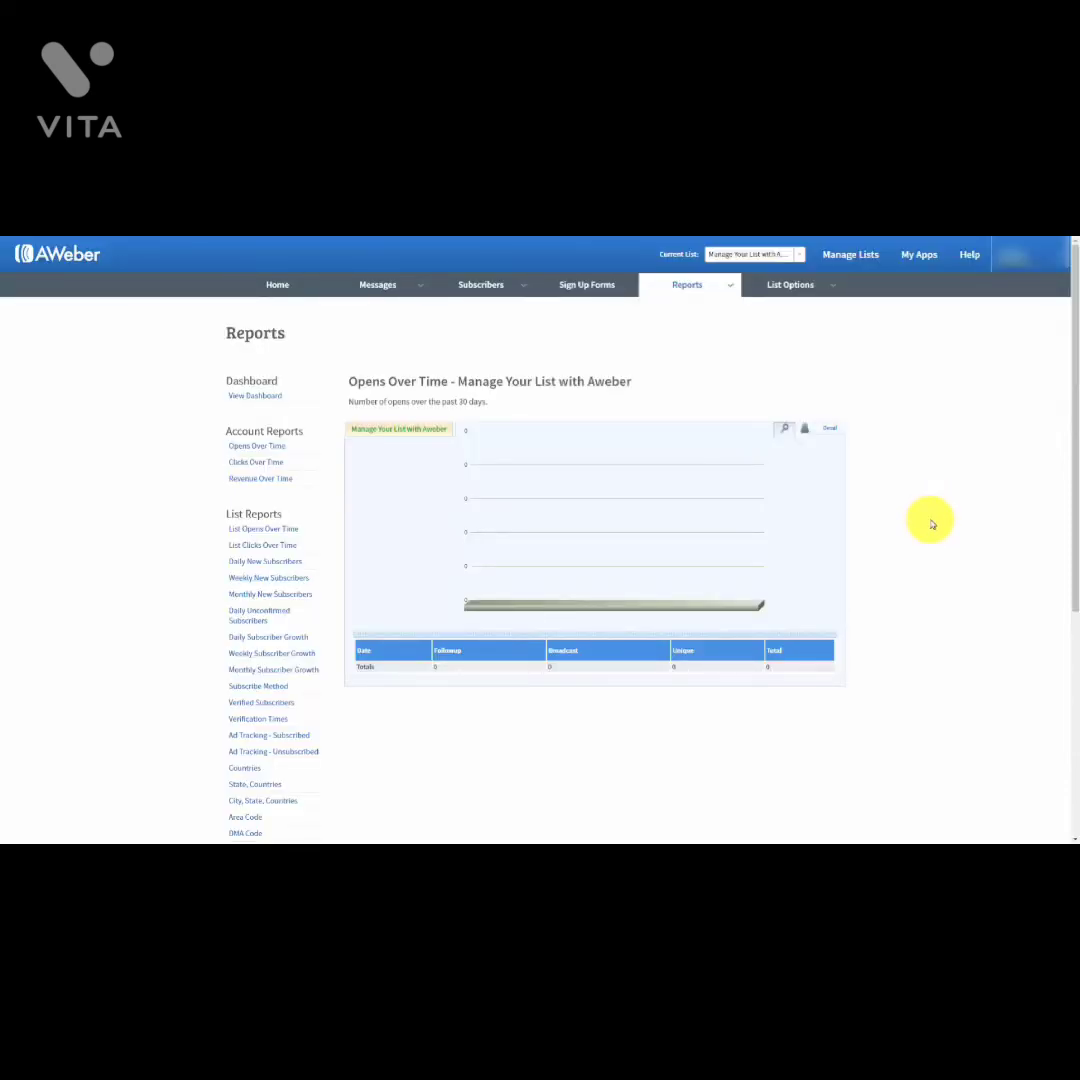
Step: Reach the Opens Over Time report through the Reports menu and open its date-range calendar
{"action": "left_click", "coordinate": [733, 287]}
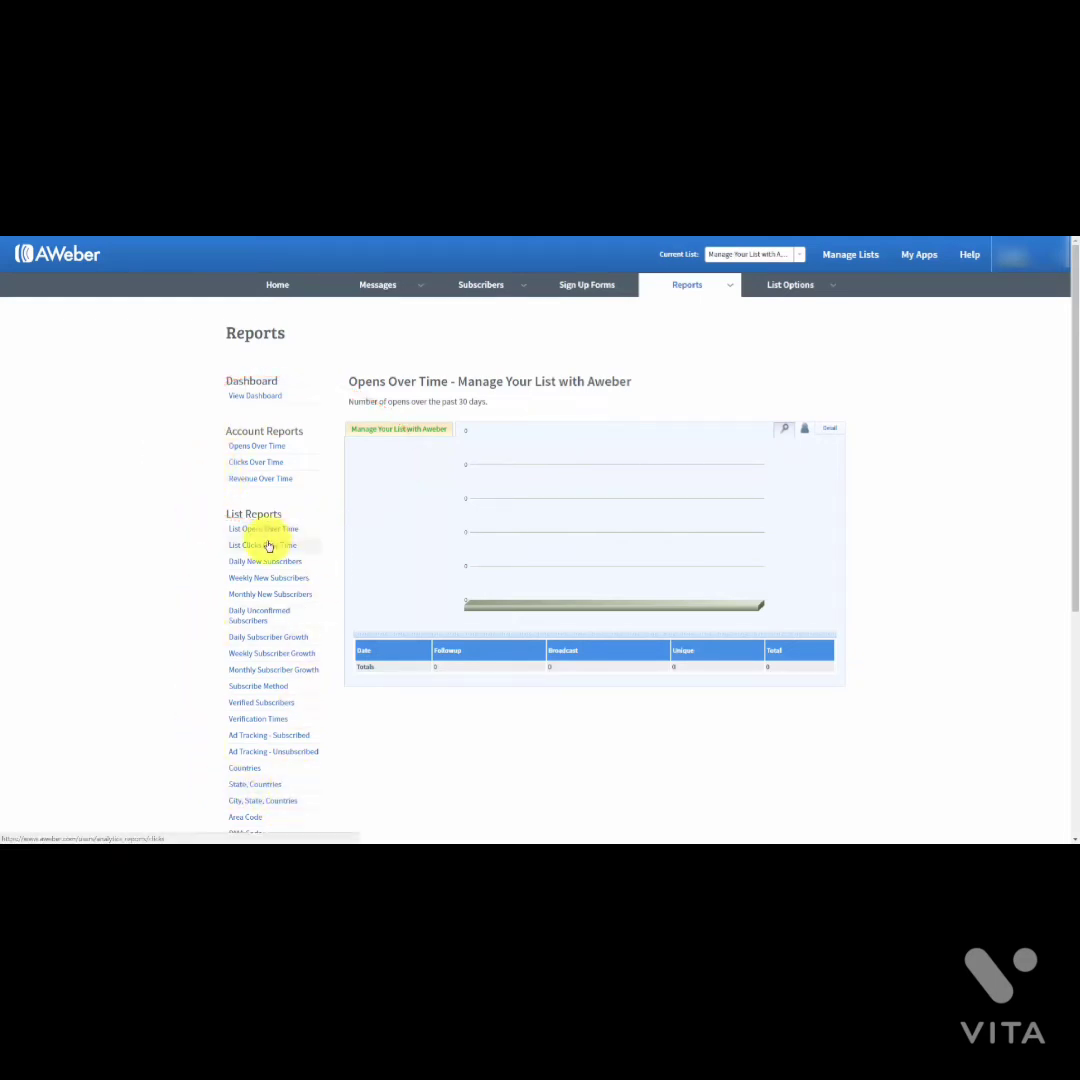
{"action": "left_click", "coordinate": [704, 280]}
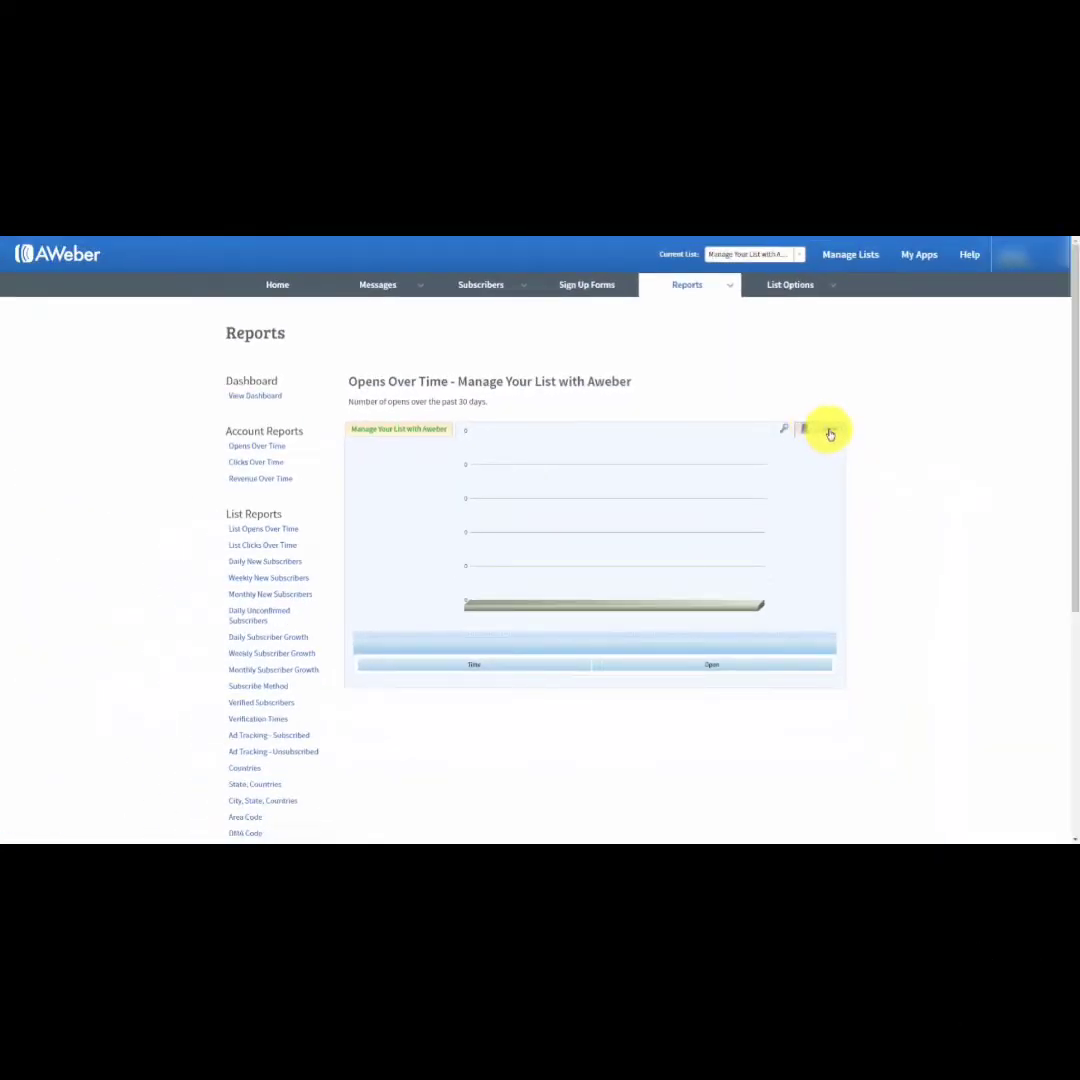
{"action": "left_click", "coordinate": [830, 433]}
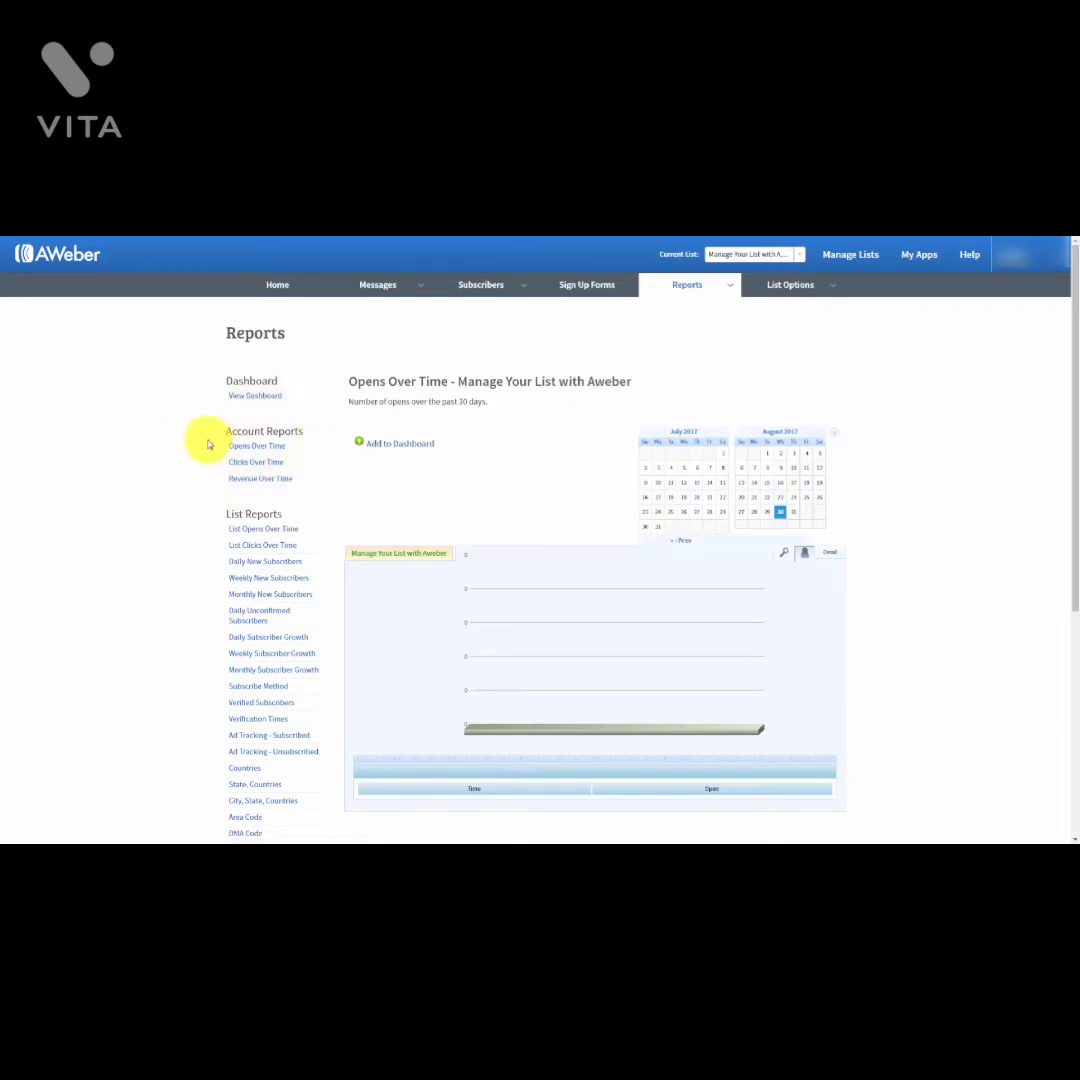
Step: Show the Account Revenue Over Time report, charting $0.00 revenue for all lists over 30 days
{"action": "left_click", "coordinate": [260, 478]}
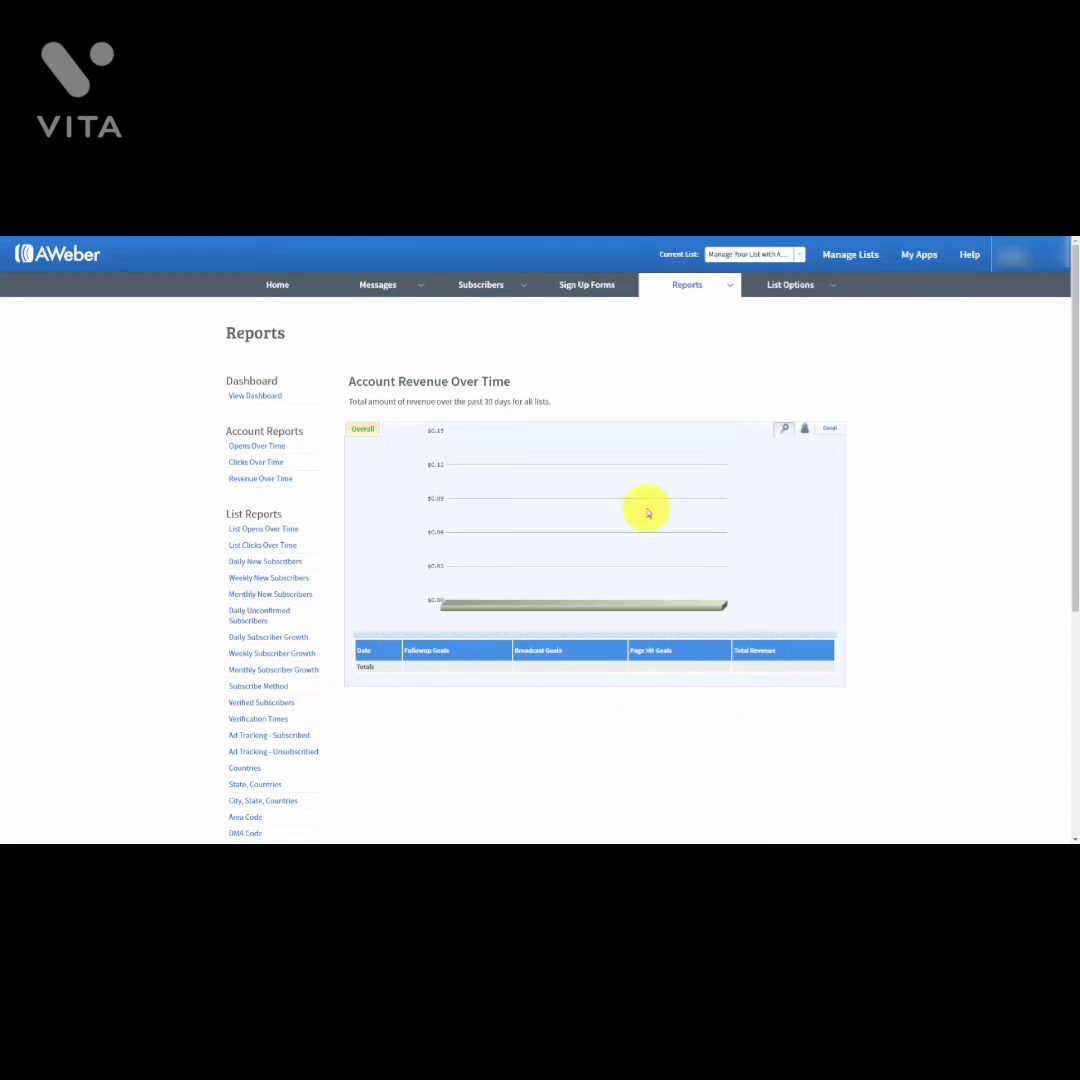
{"action": "mouse_move", "coordinate": [735, 289]}
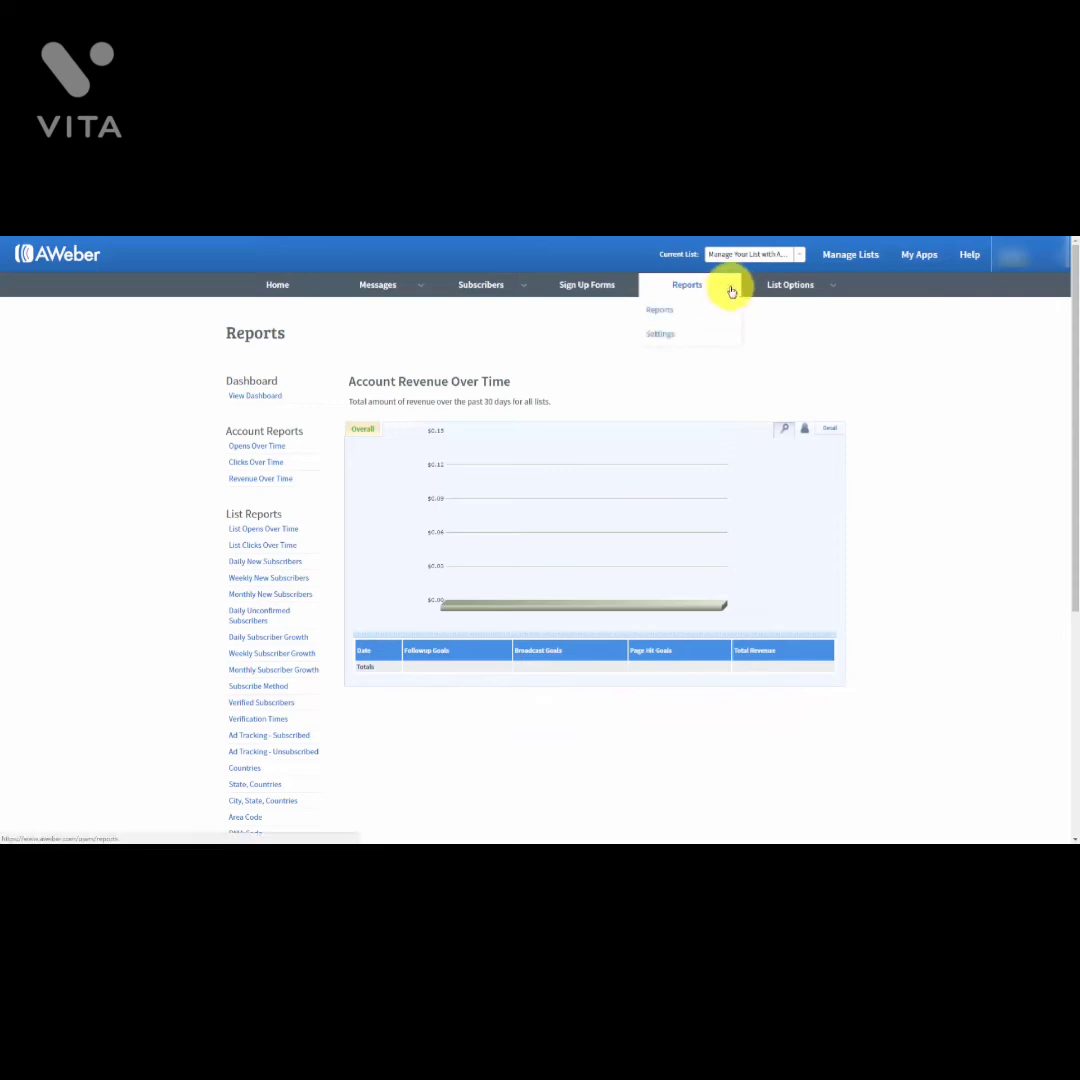
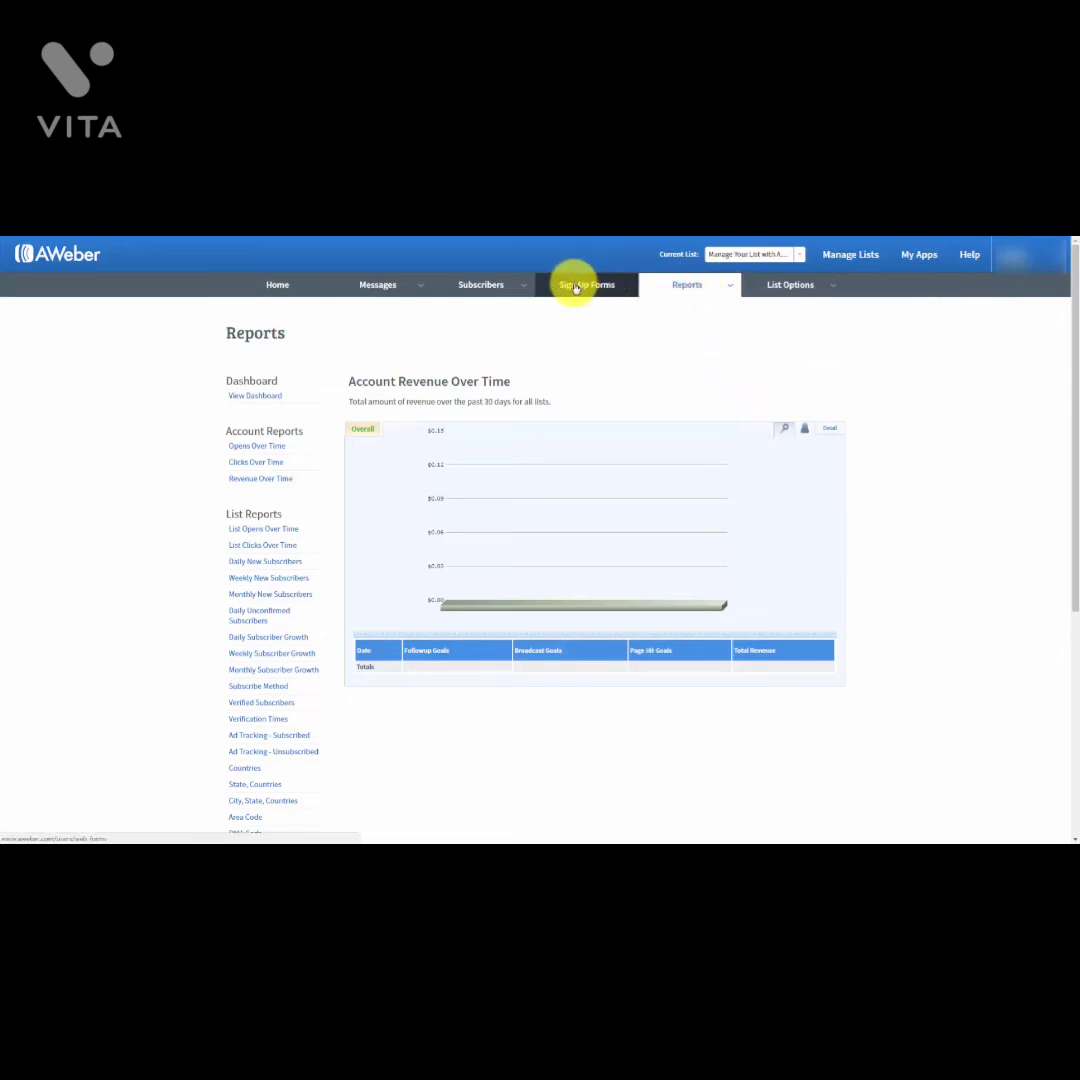
Step: From the Sign Up Forms area, create the first sign-up form to reach its Design step
{"action": "left_click", "coordinate": [575, 288]}
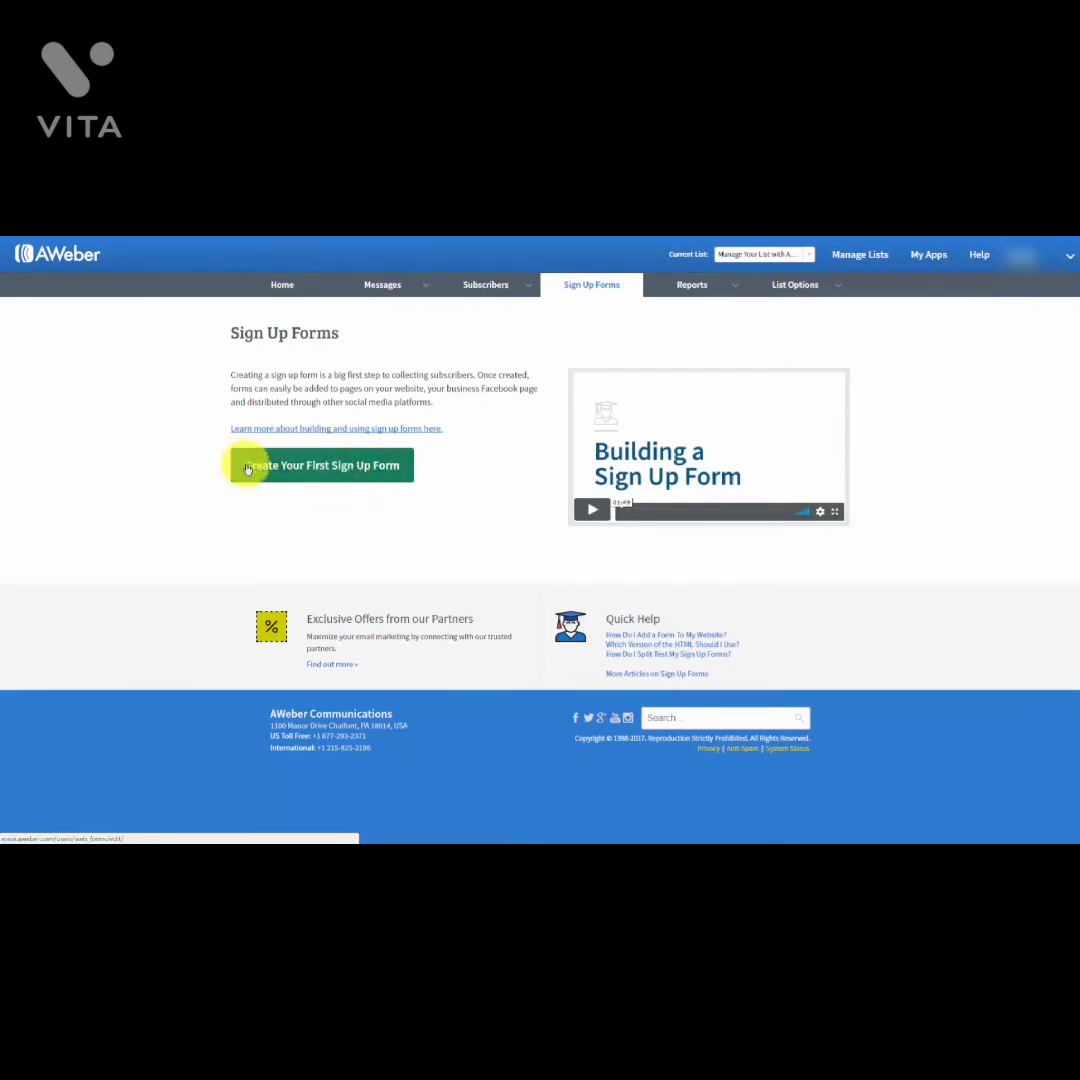
{"action": "left_click", "coordinate": [312, 470]}
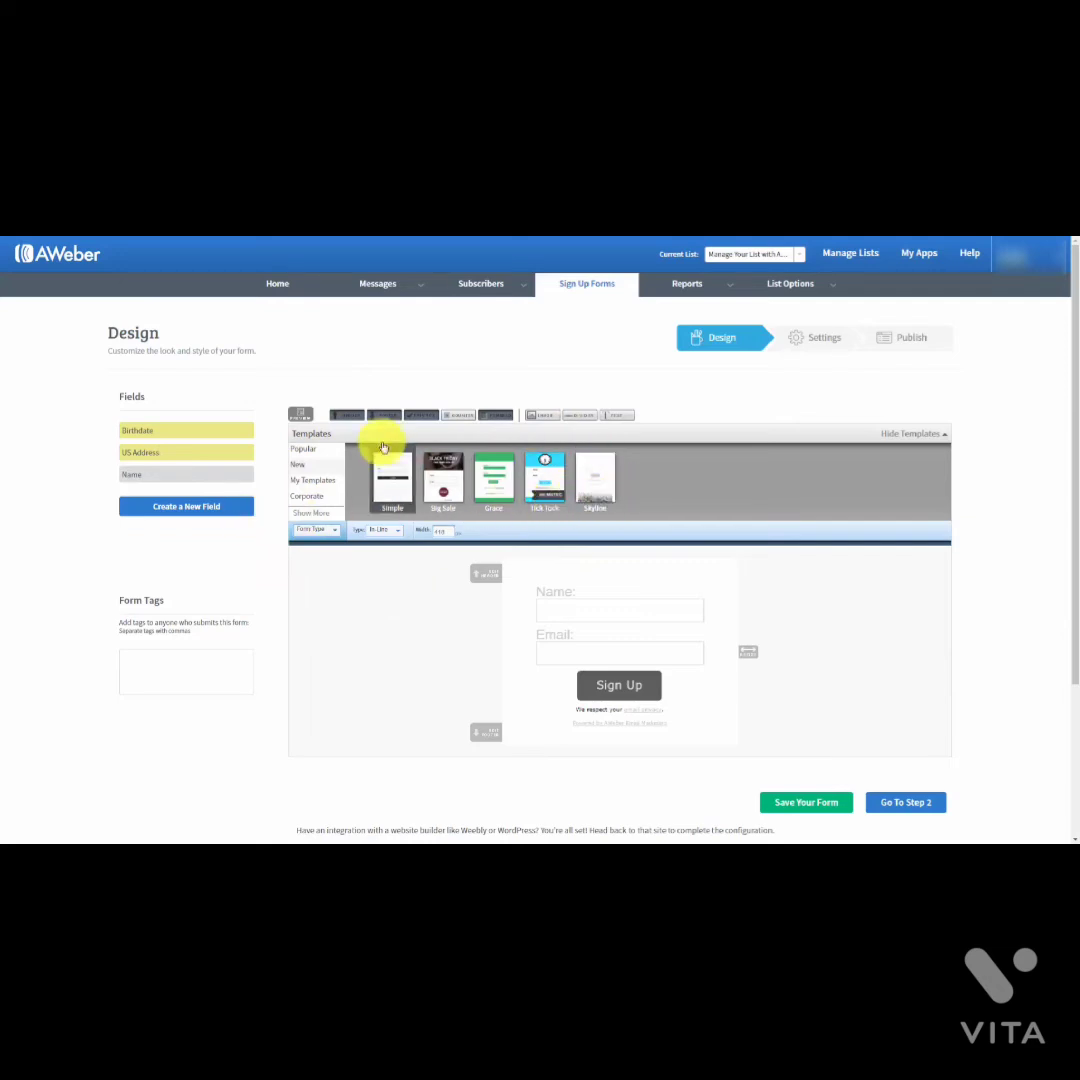
Step: Load the Basic template into the sign-up form and try to preview it
{"action": "left_click", "coordinate": [306, 458]}
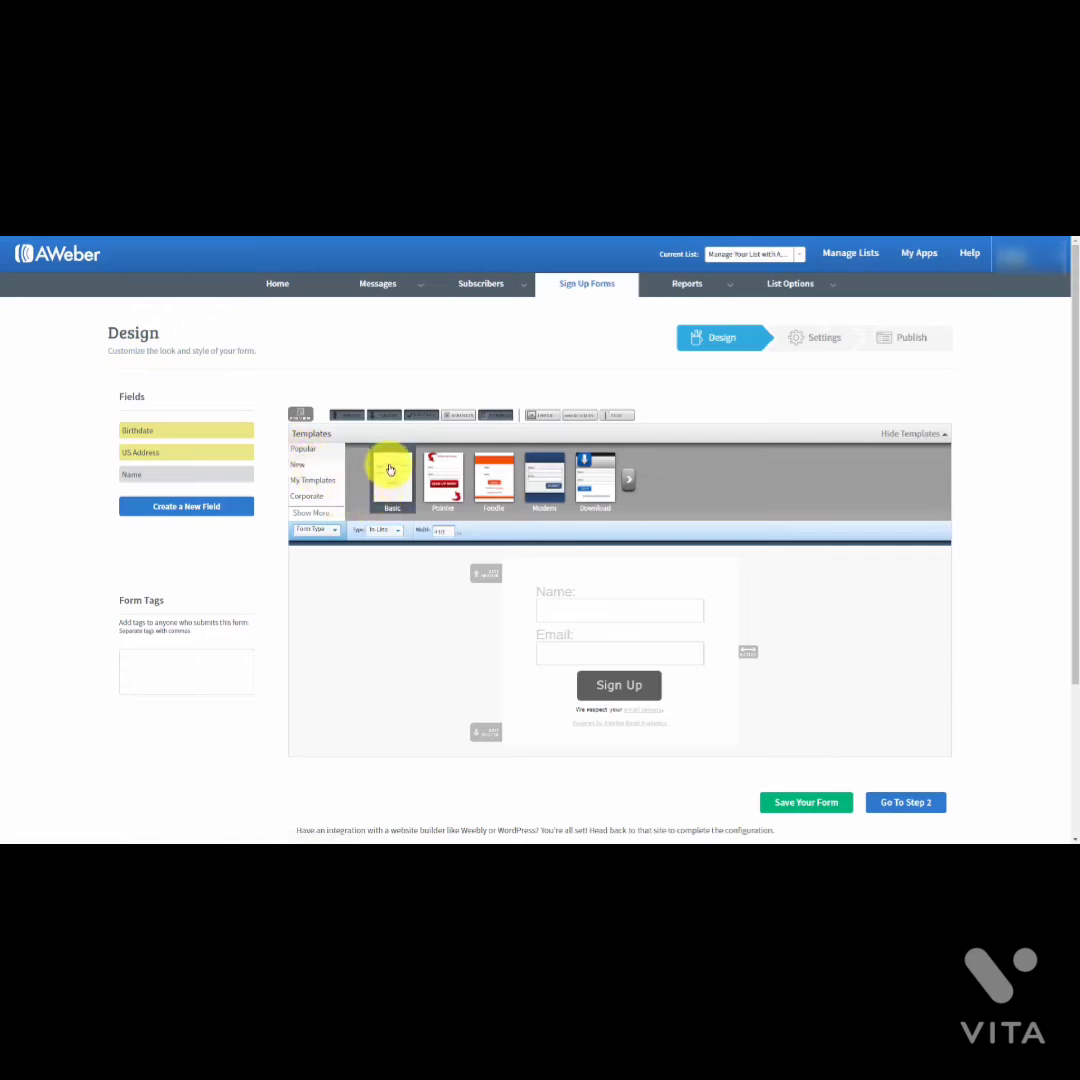
{"action": "left_click", "coordinate": [390, 470]}
{"action": "left_click", "coordinate": [373, 458]}
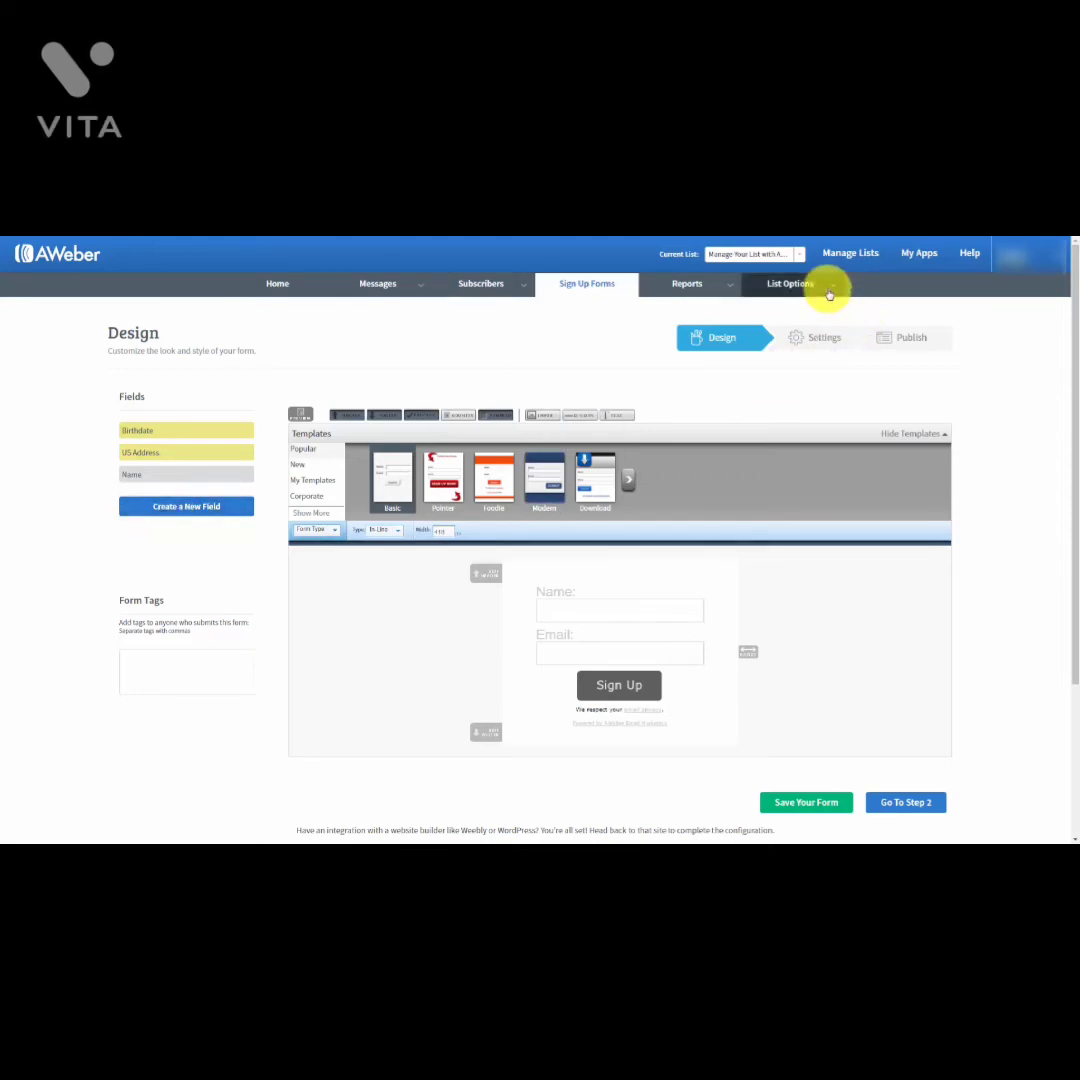
{"action": "mouse_move", "coordinate": [827, 287]}
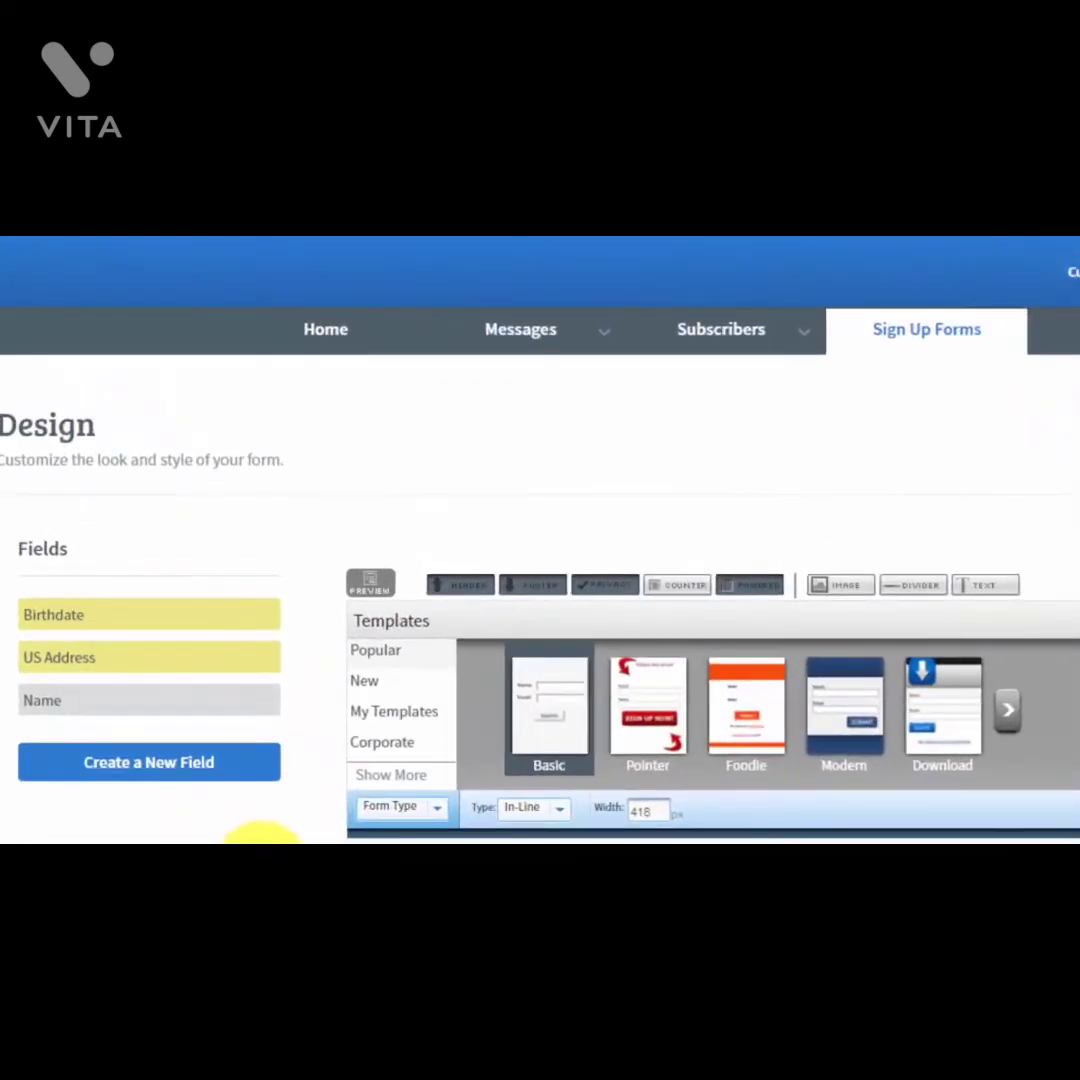
{"action": "left_click", "coordinate": [374, 588]}
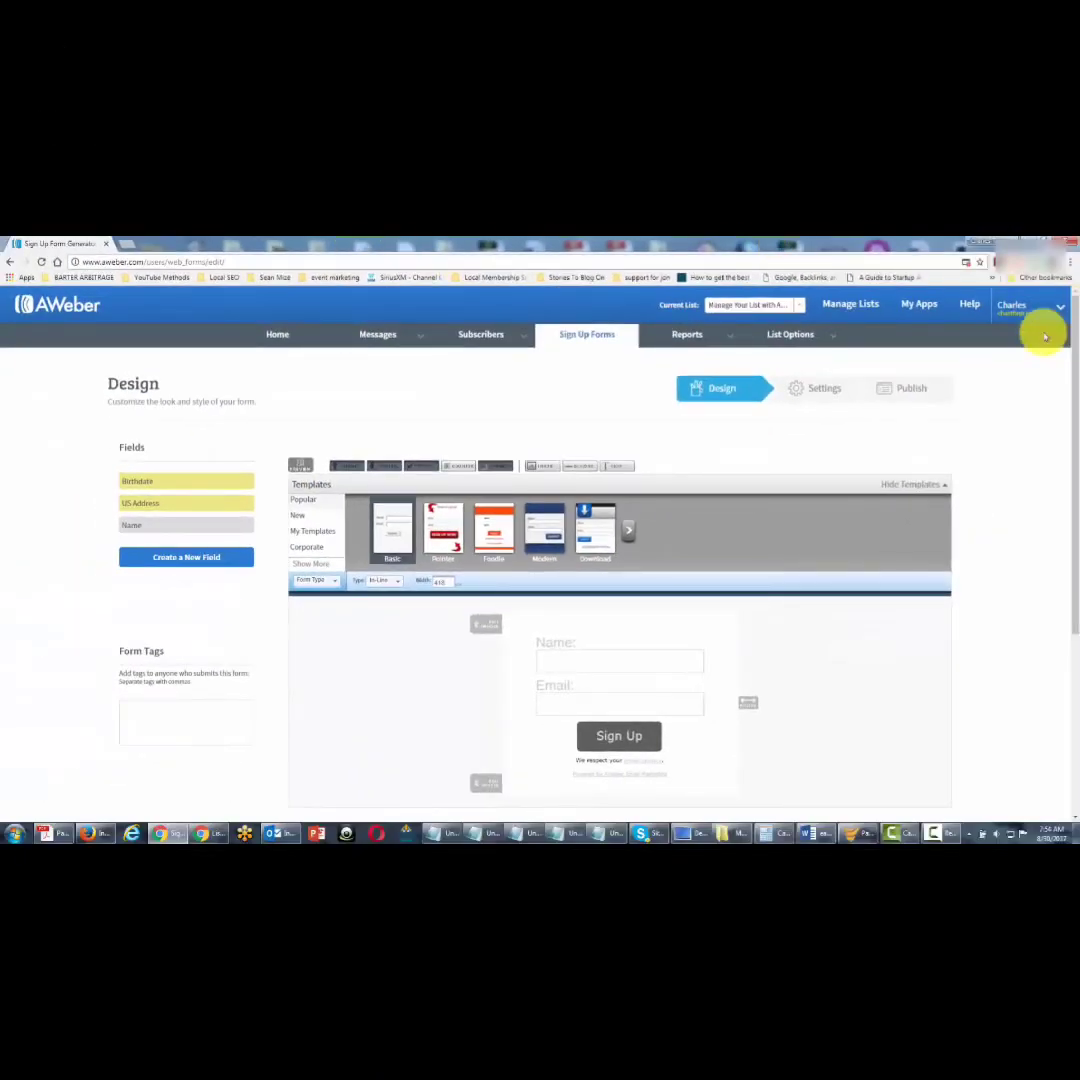
Step: Always allow pop-ups from aweber.com in Chrome, then preview the form and close the preview
{"action": "left_click", "coordinate": [967, 264]}
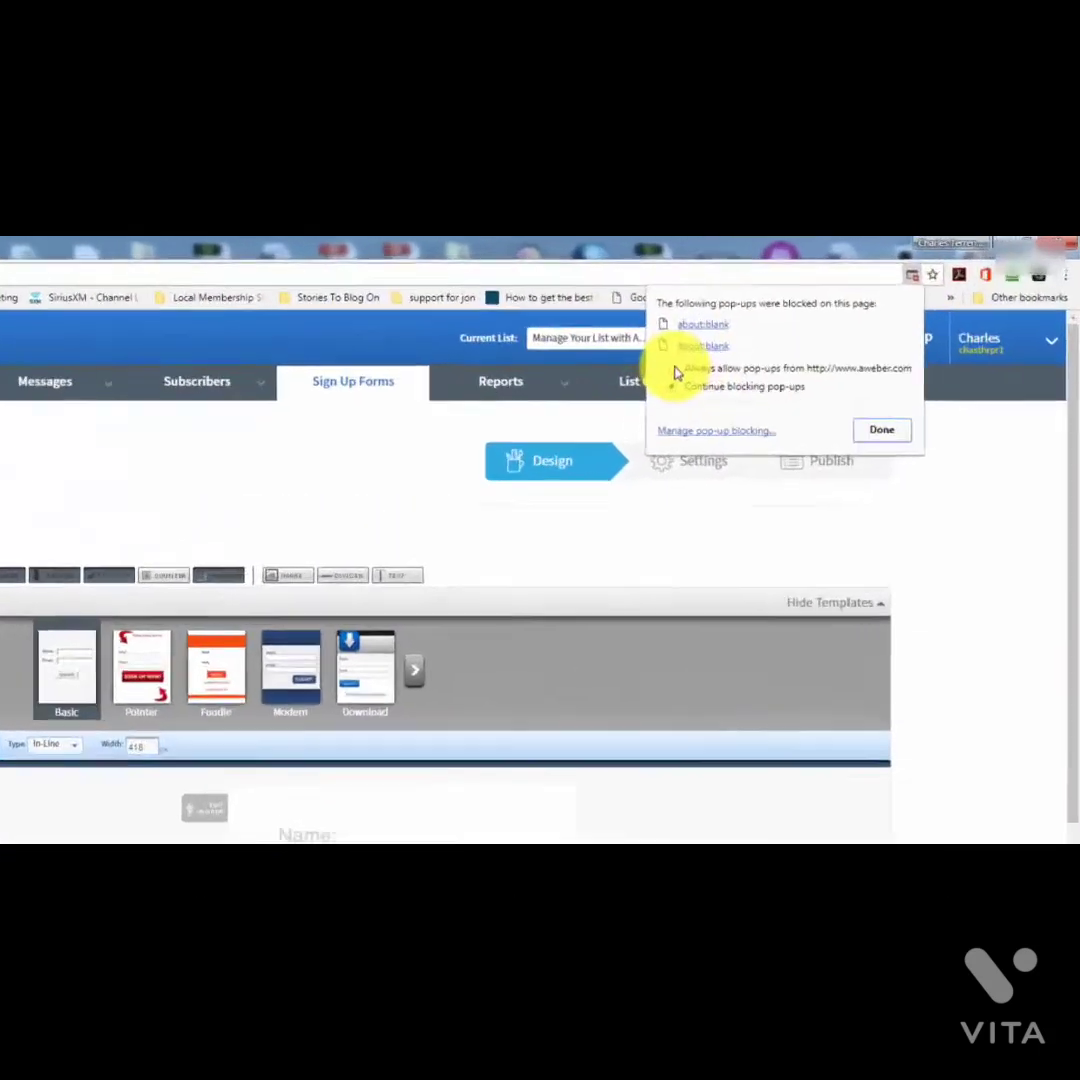
{"action": "left_click", "coordinate": [807, 325]}
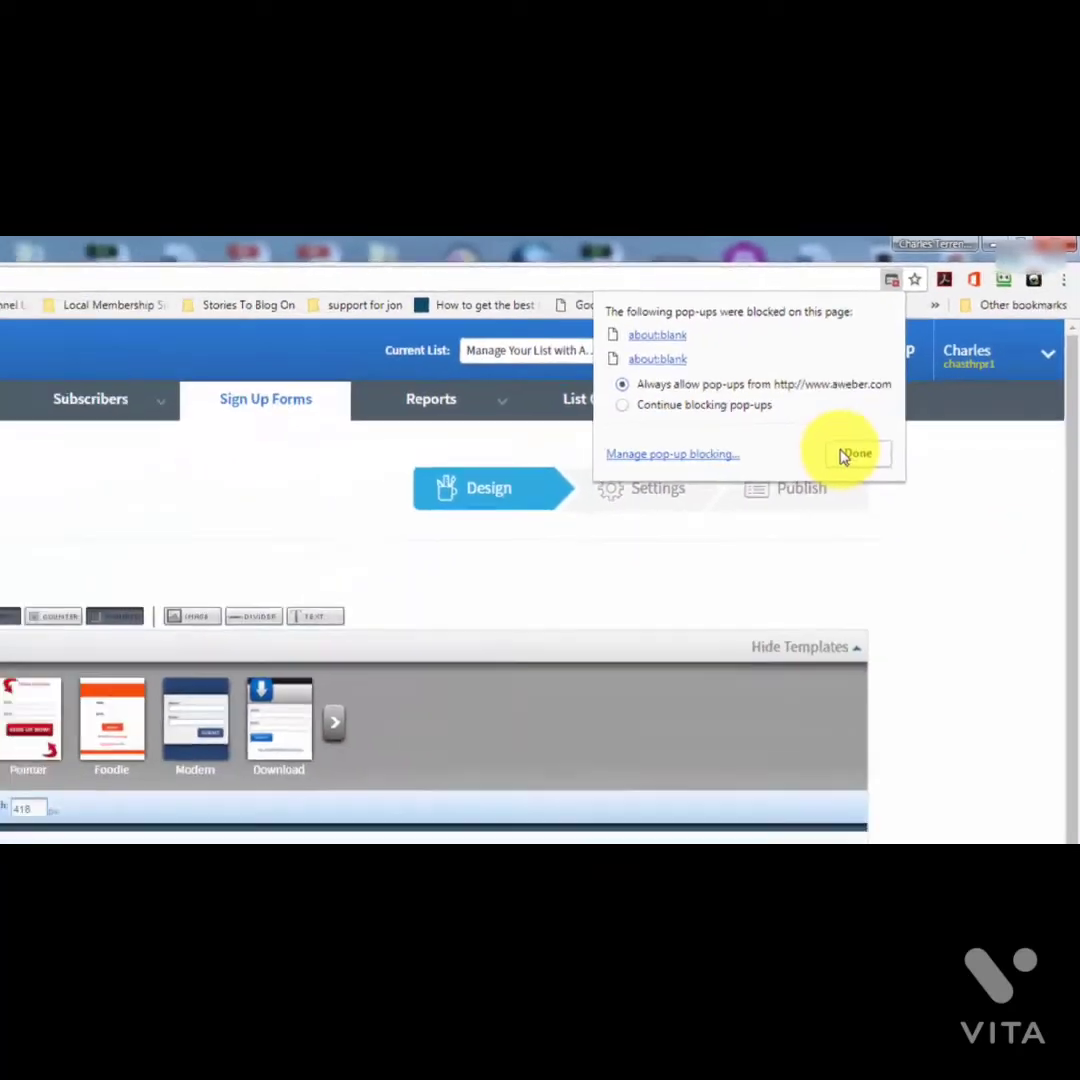
{"action": "left_click", "coordinate": [690, 603]}
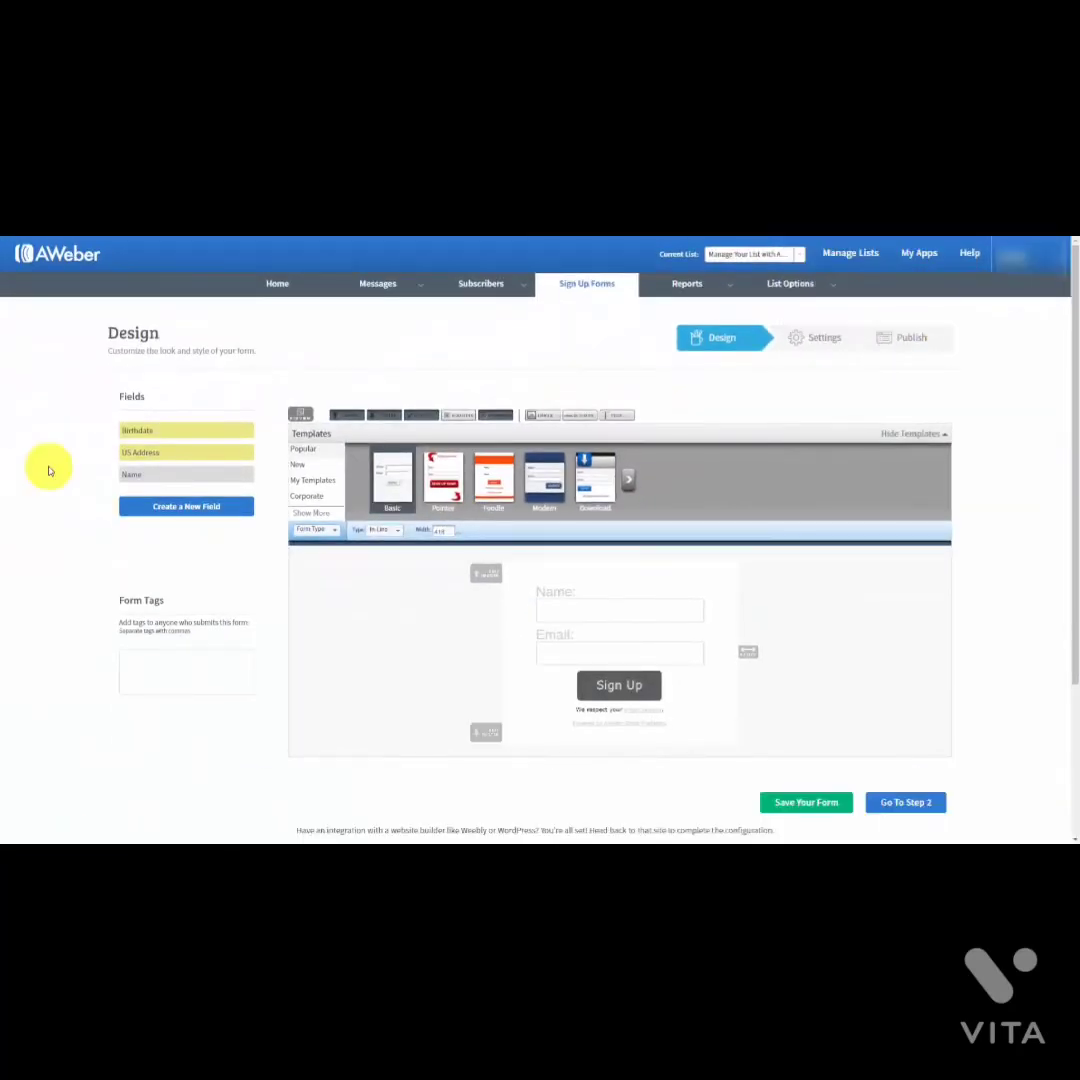
{"action": "left_click", "coordinate": [300, 415]}
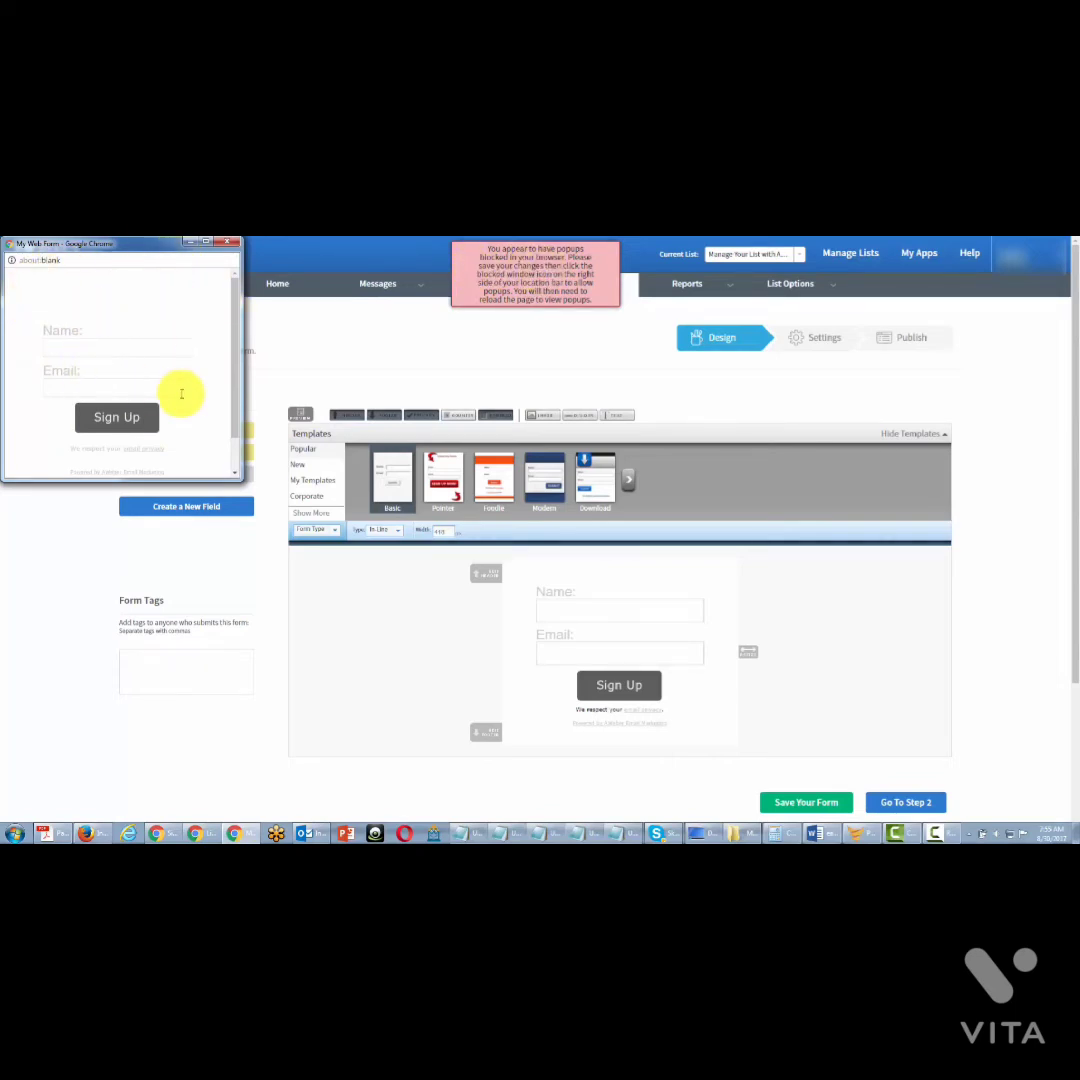
{"action": "left_click", "coordinate": [556, 272]}
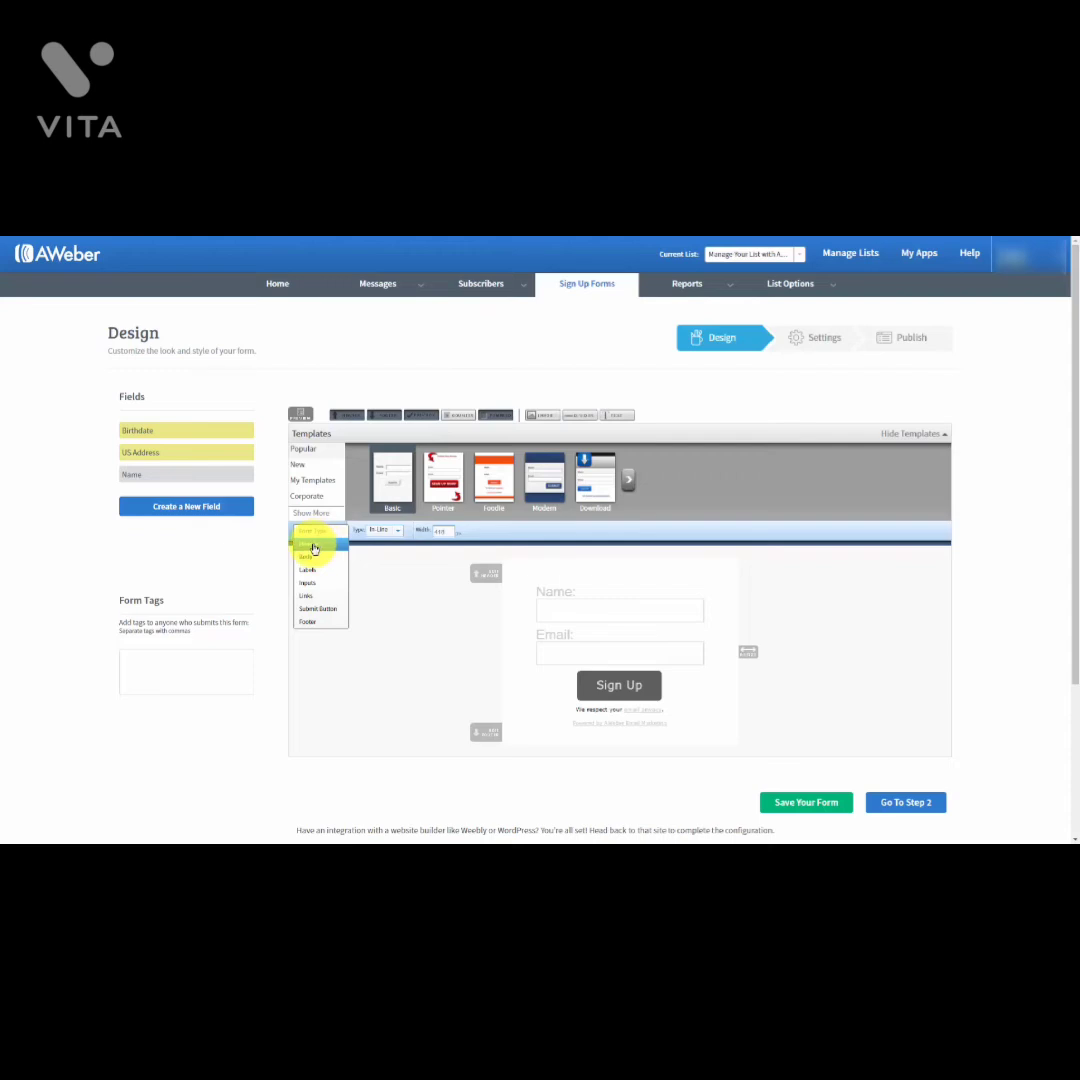
Step: Step through the Header (with Advanced Options), Body and Labels style settings
{"action": "left_click", "coordinate": [313, 547]}
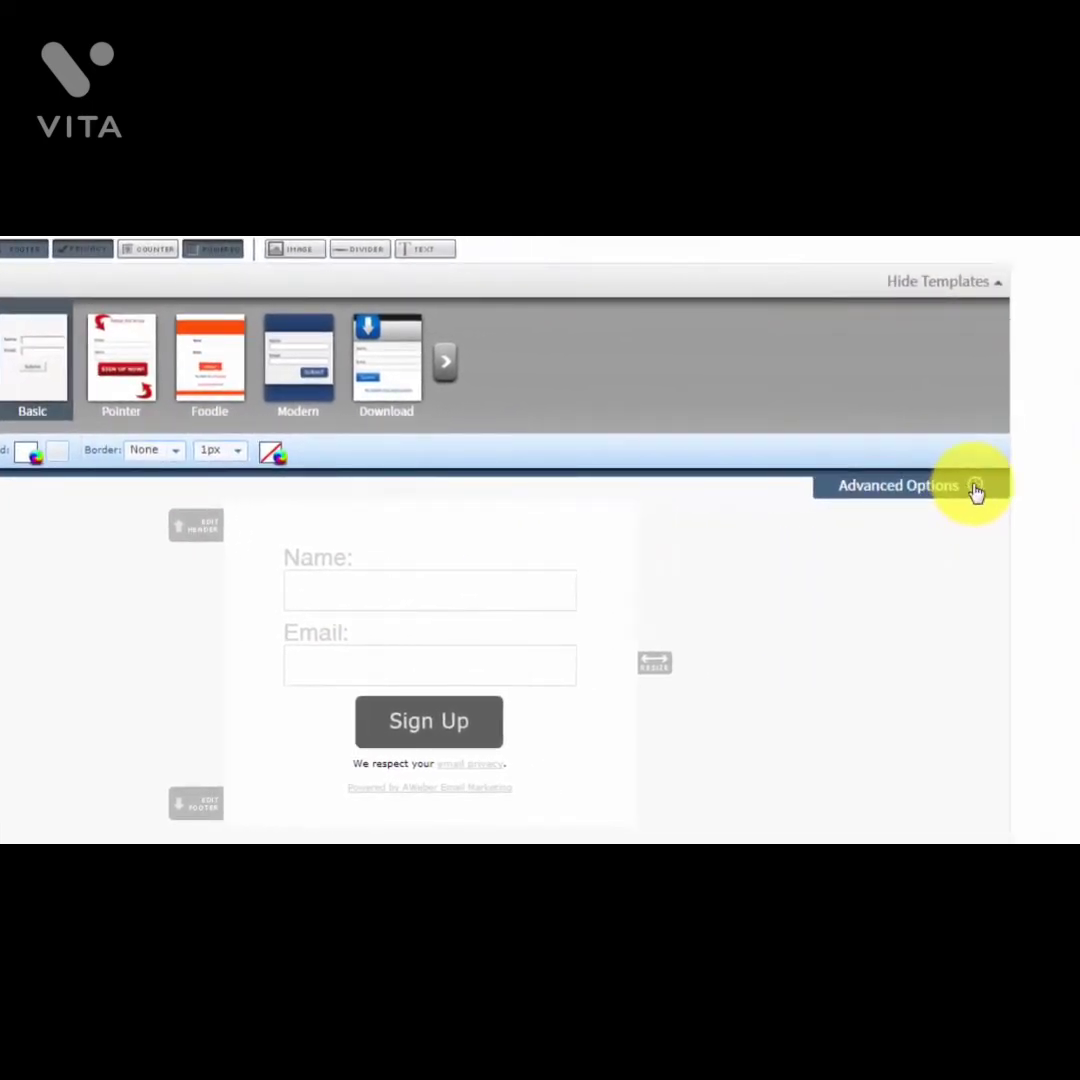
{"action": "left_click", "coordinate": [975, 488]}
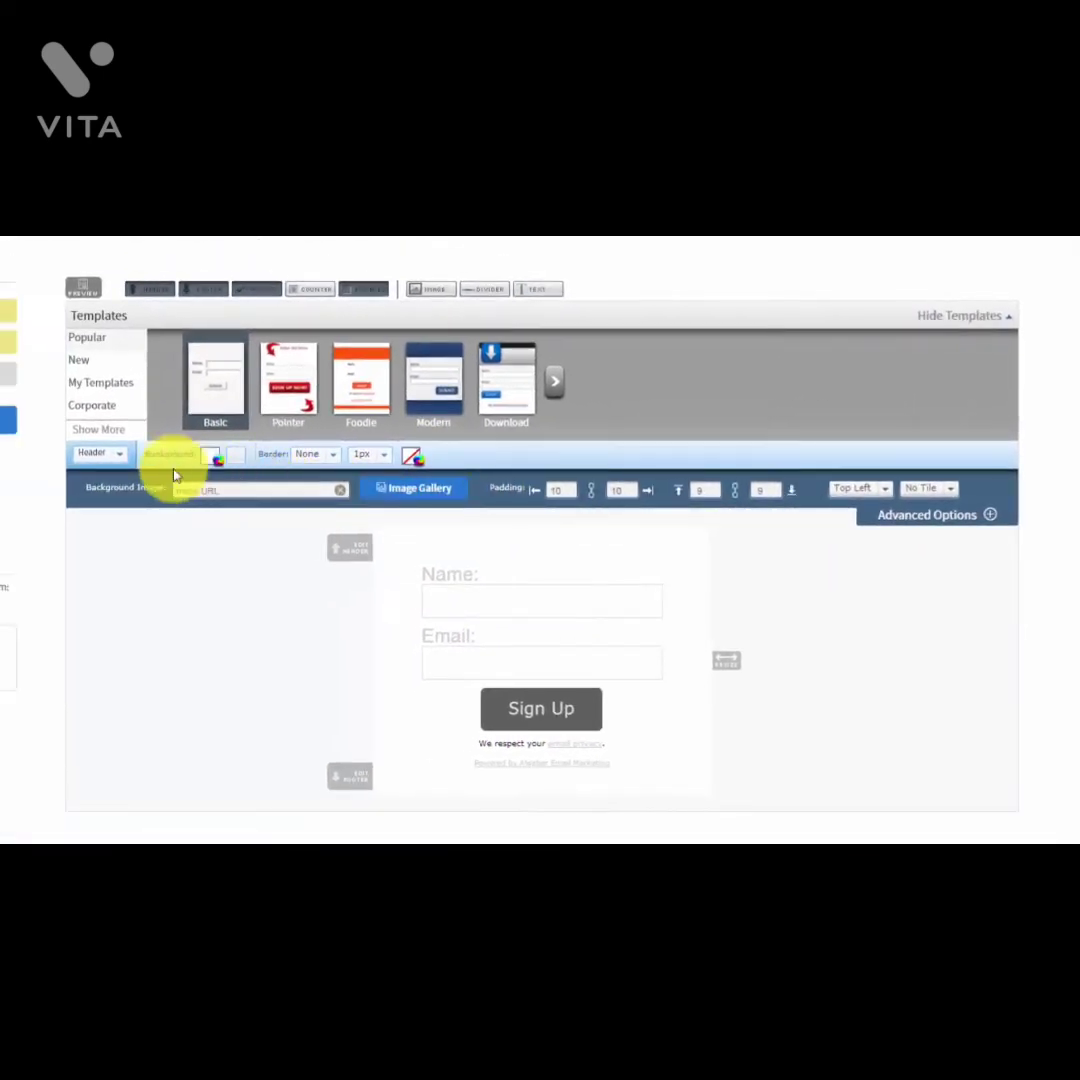
{"action": "left_click", "coordinate": [119, 460]}
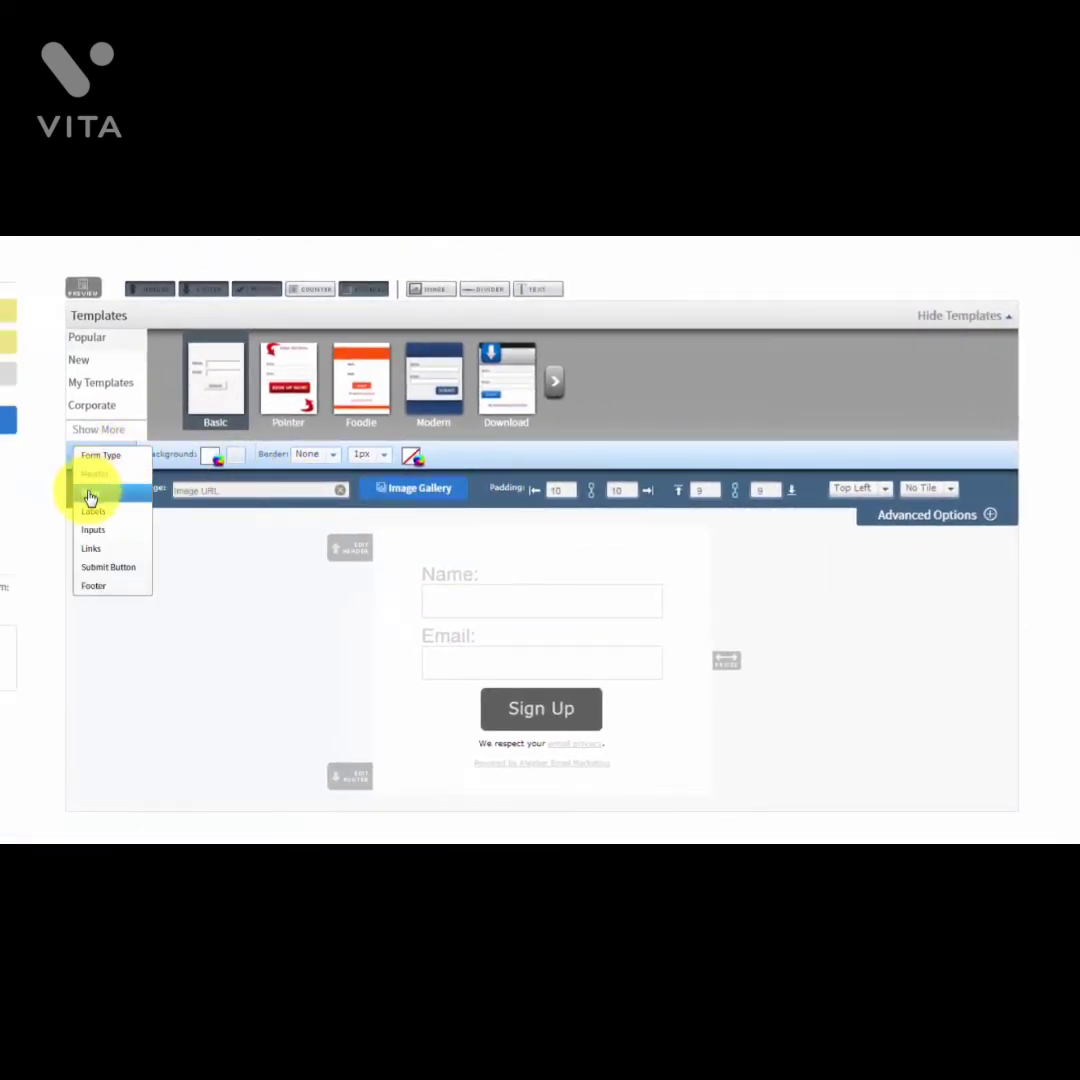
{"action": "left_click", "coordinate": [90, 493]}
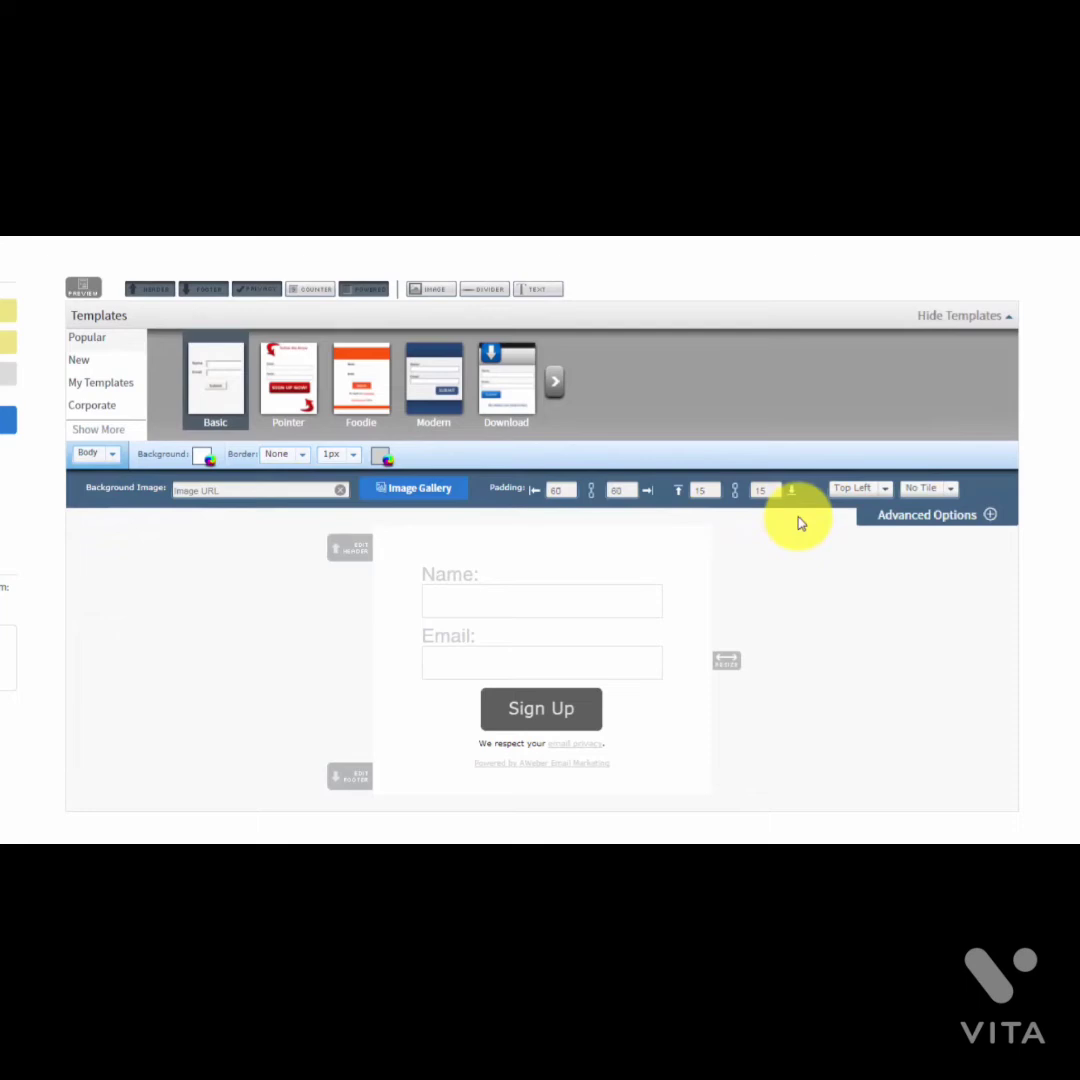
{"action": "left_click", "coordinate": [110, 456]}
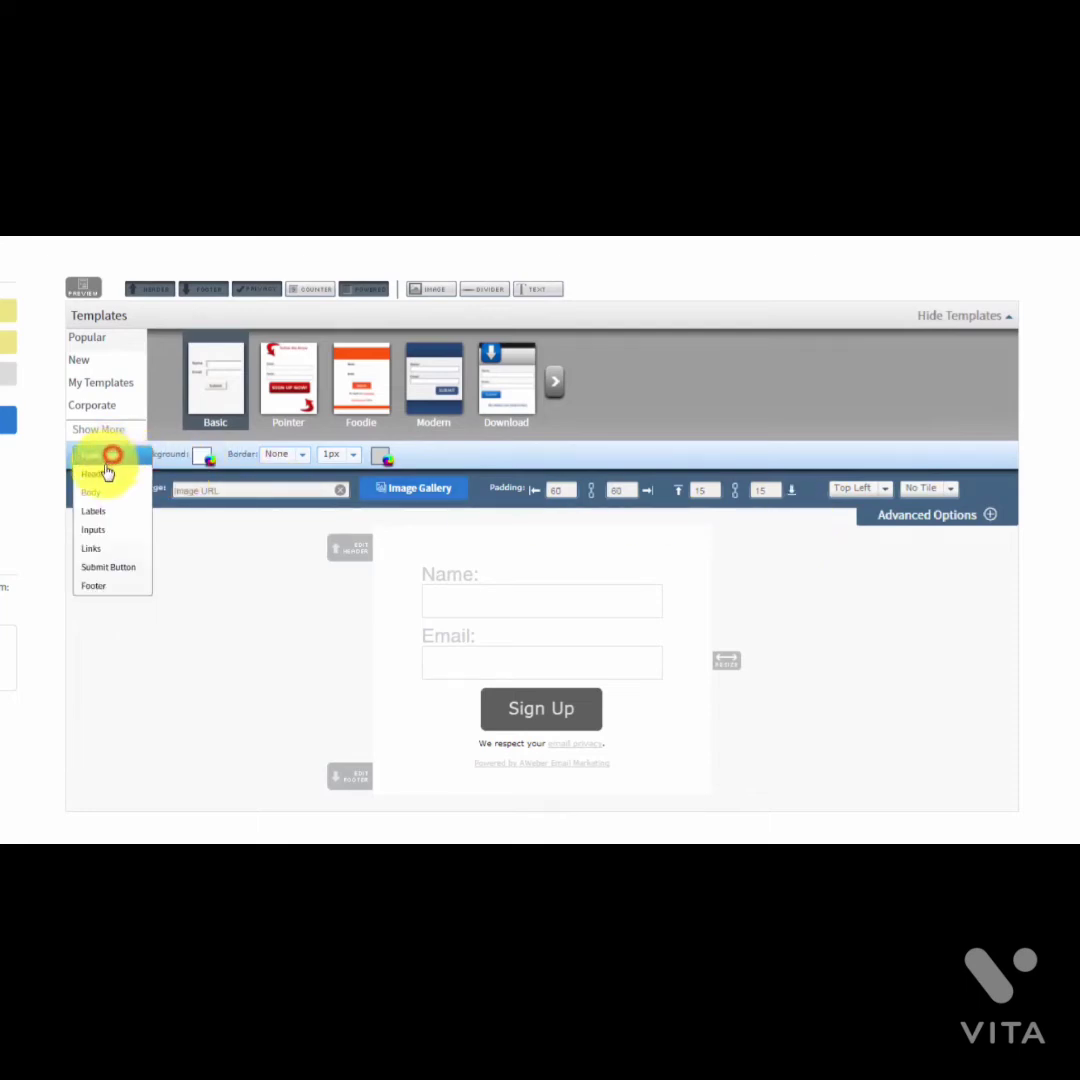
{"action": "left_click", "coordinate": [89, 515]}
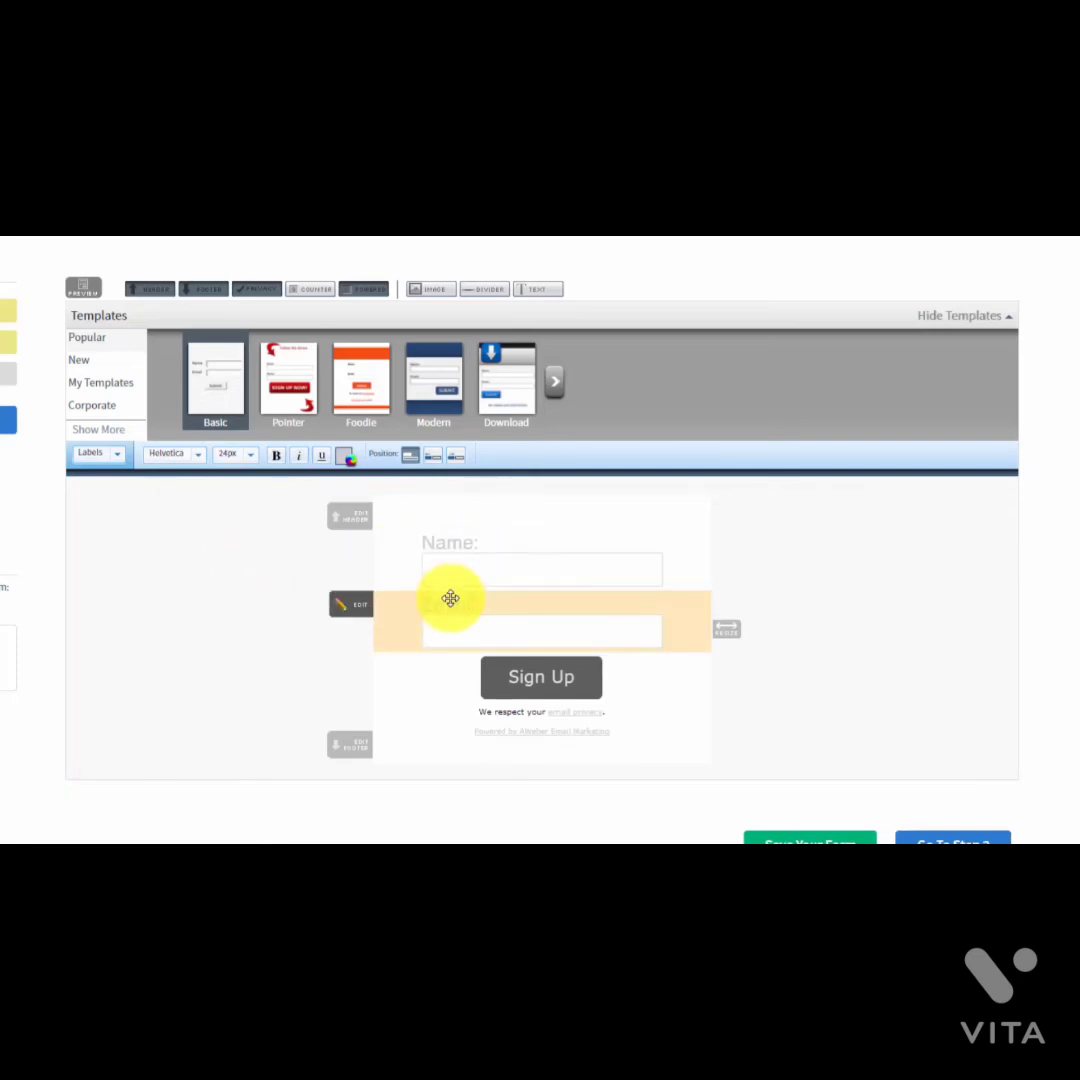
Step: View the Inputs style settings with Advanced Options expanded, then the Links settings
{"action": "left_click", "coordinate": [116, 458]}
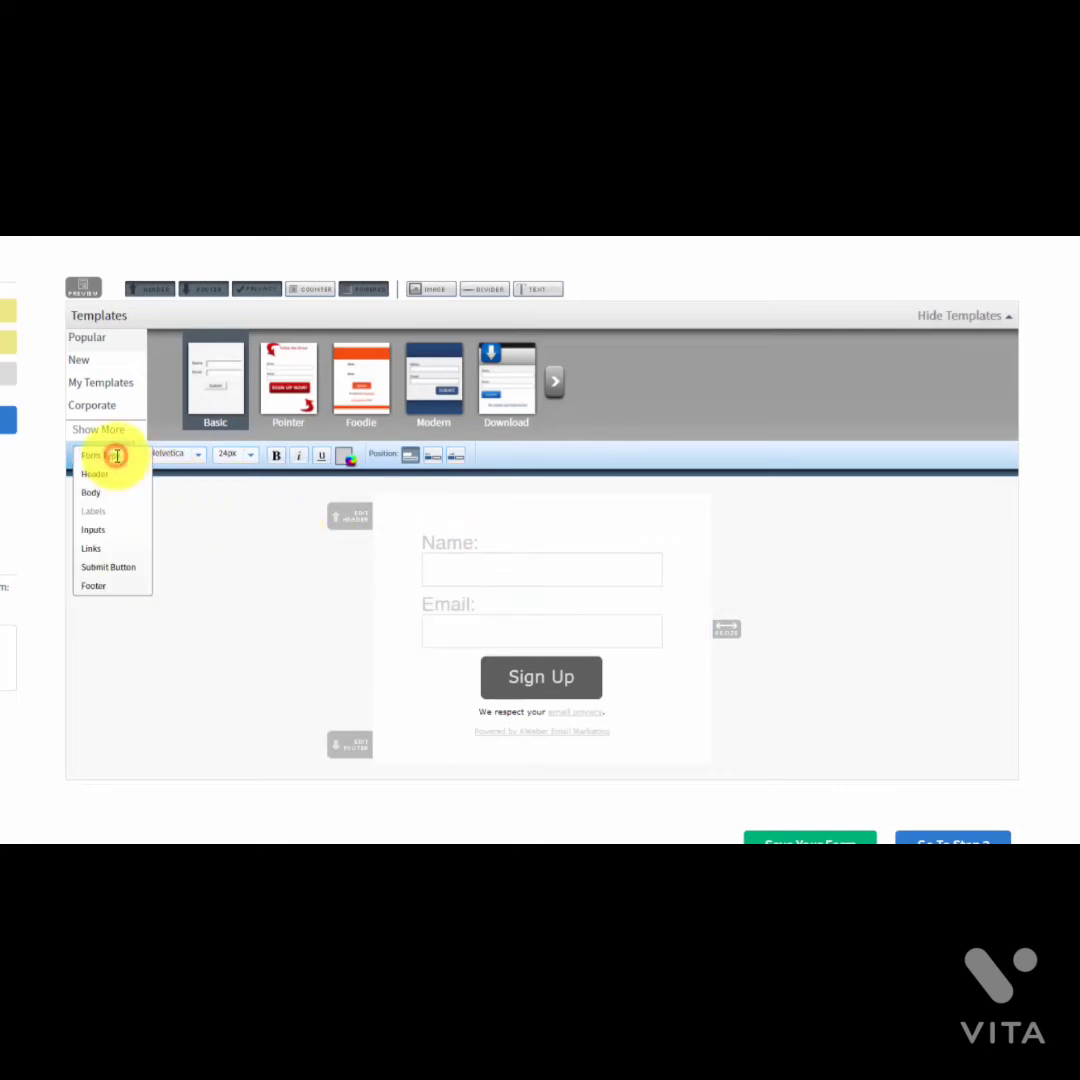
{"action": "left_click", "coordinate": [97, 530]}
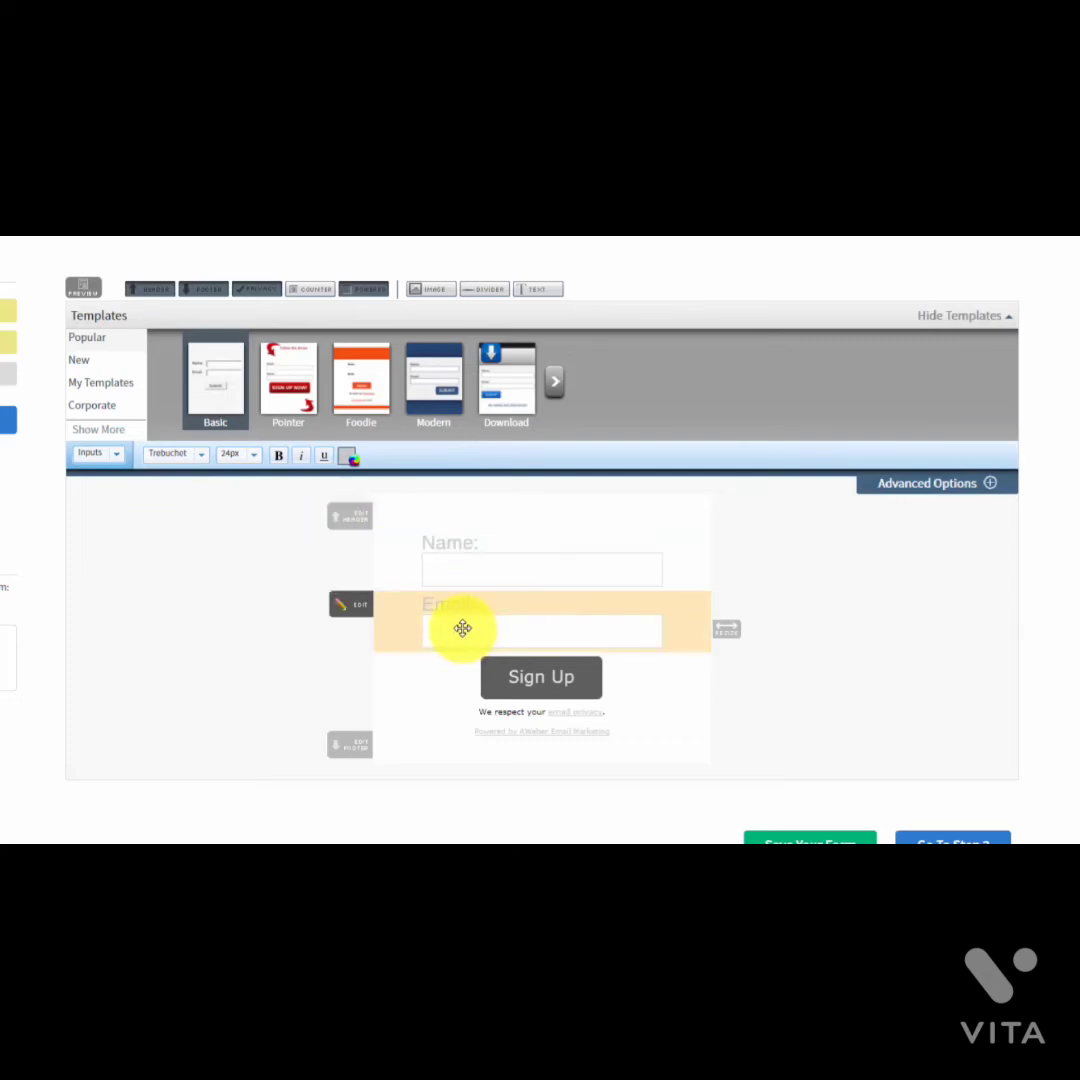
{"action": "left_click", "coordinate": [985, 485]}
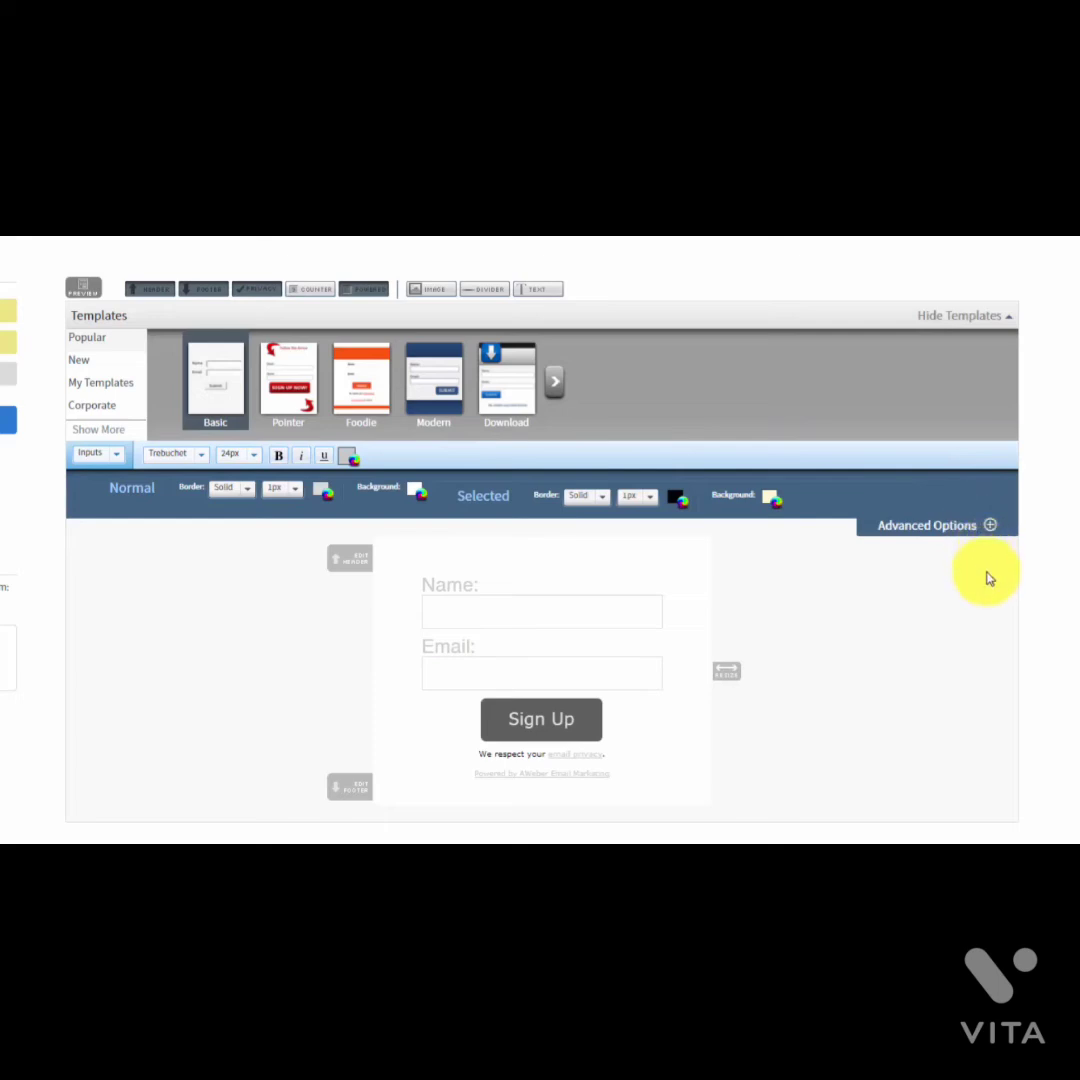
{"action": "left_click", "coordinate": [114, 453]}
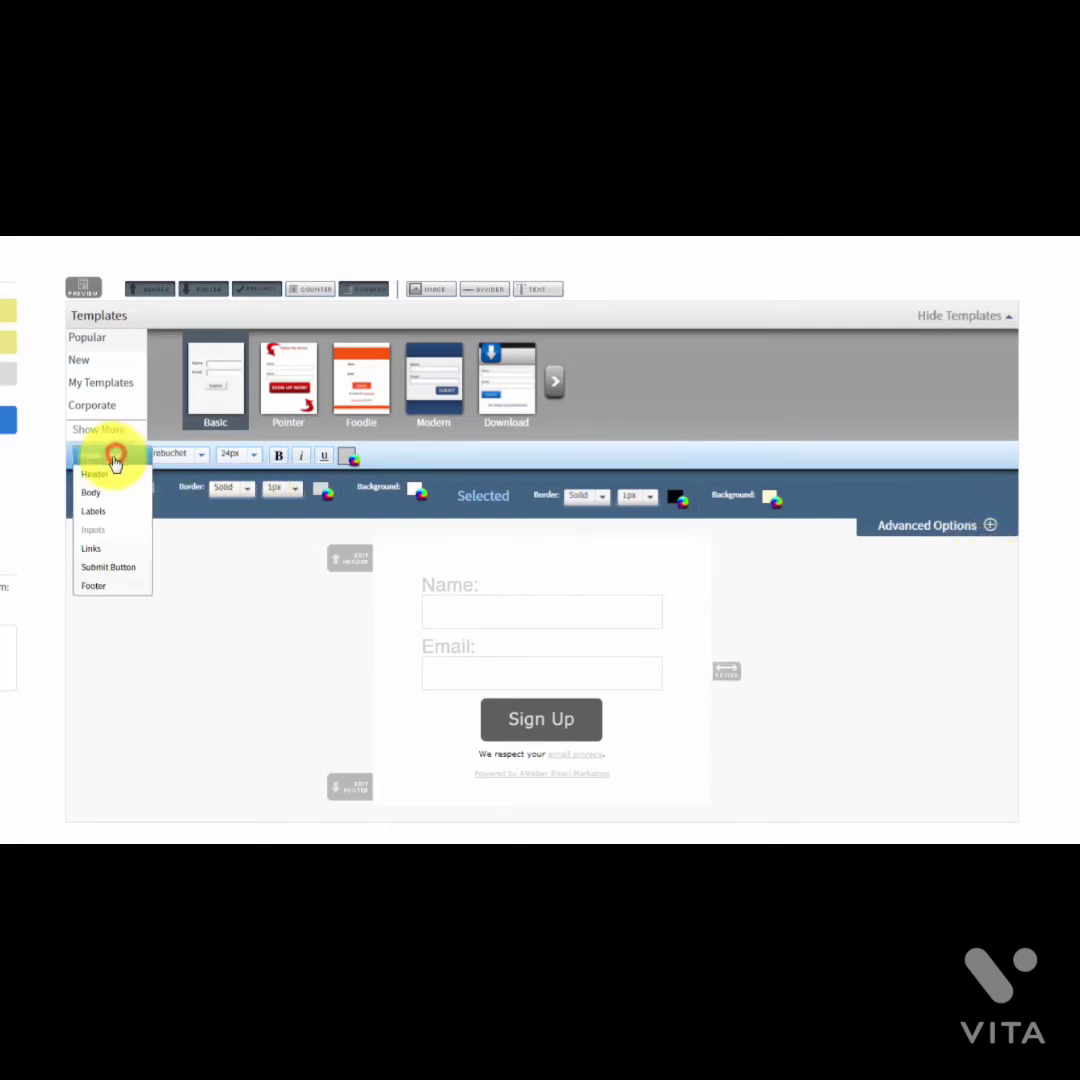
{"action": "left_click", "coordinate": [93, 549]}
Step: View the Submit Button settings with Advanced Options, then the Footer settings
{"action": "left_click", "coordinate": [108, 456]}
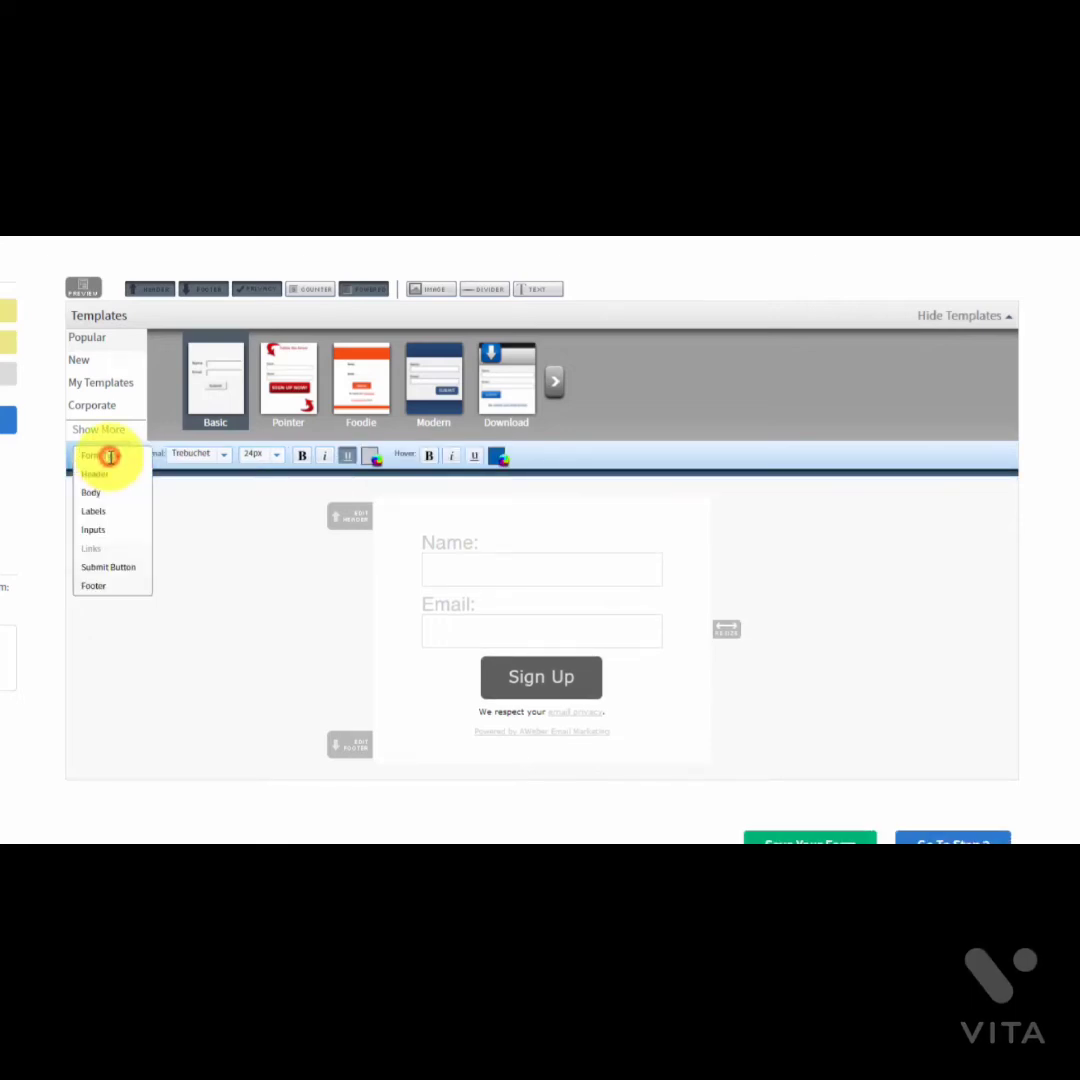
{"action": "left_click", "coordinate": [104, 568]}
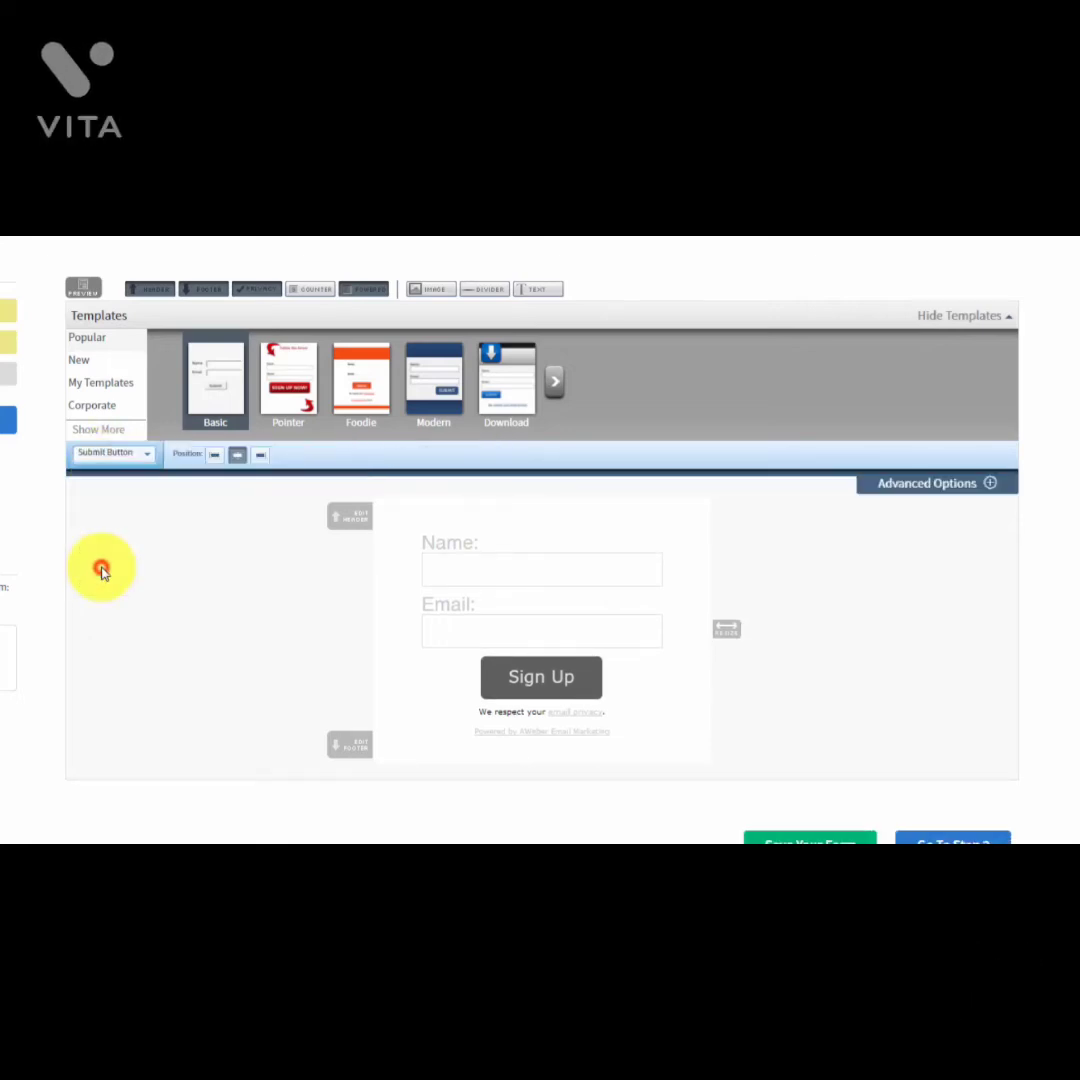
{"action": "left_click", "coordinate": [989, 485]}
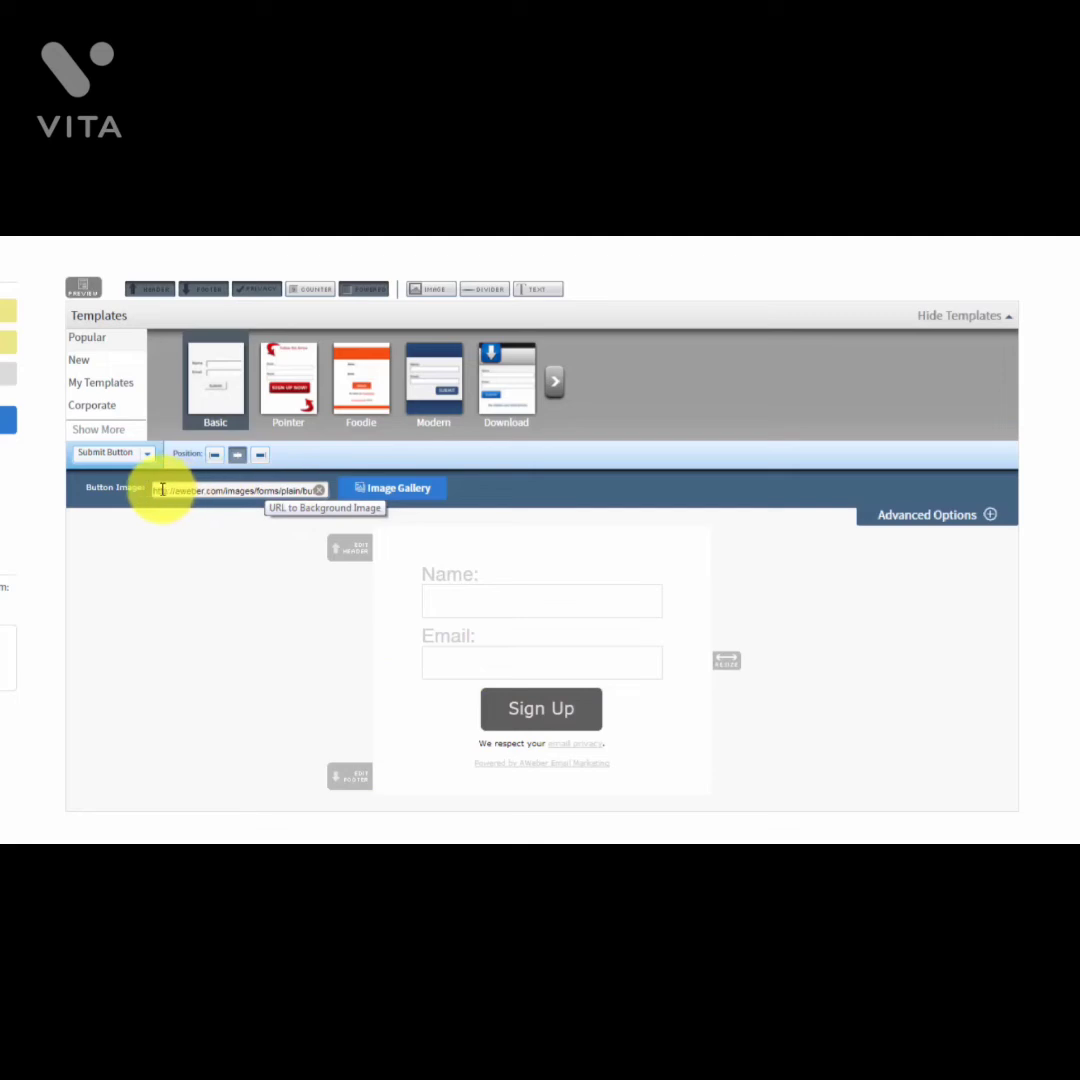
{"action": "left_click", "coordinate": [146, 454]}
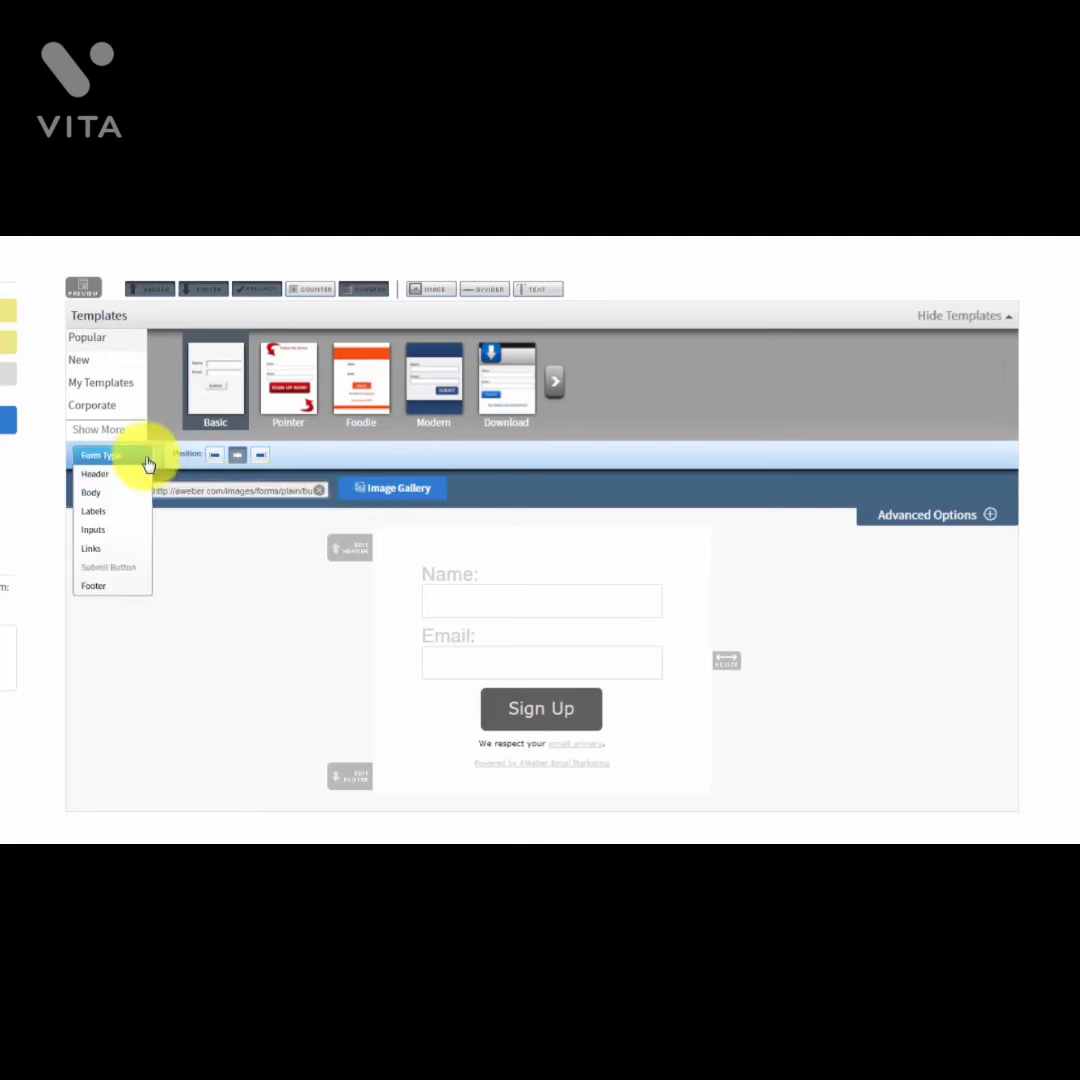
{"action": "left_click", "coordinate": [97, 588]}
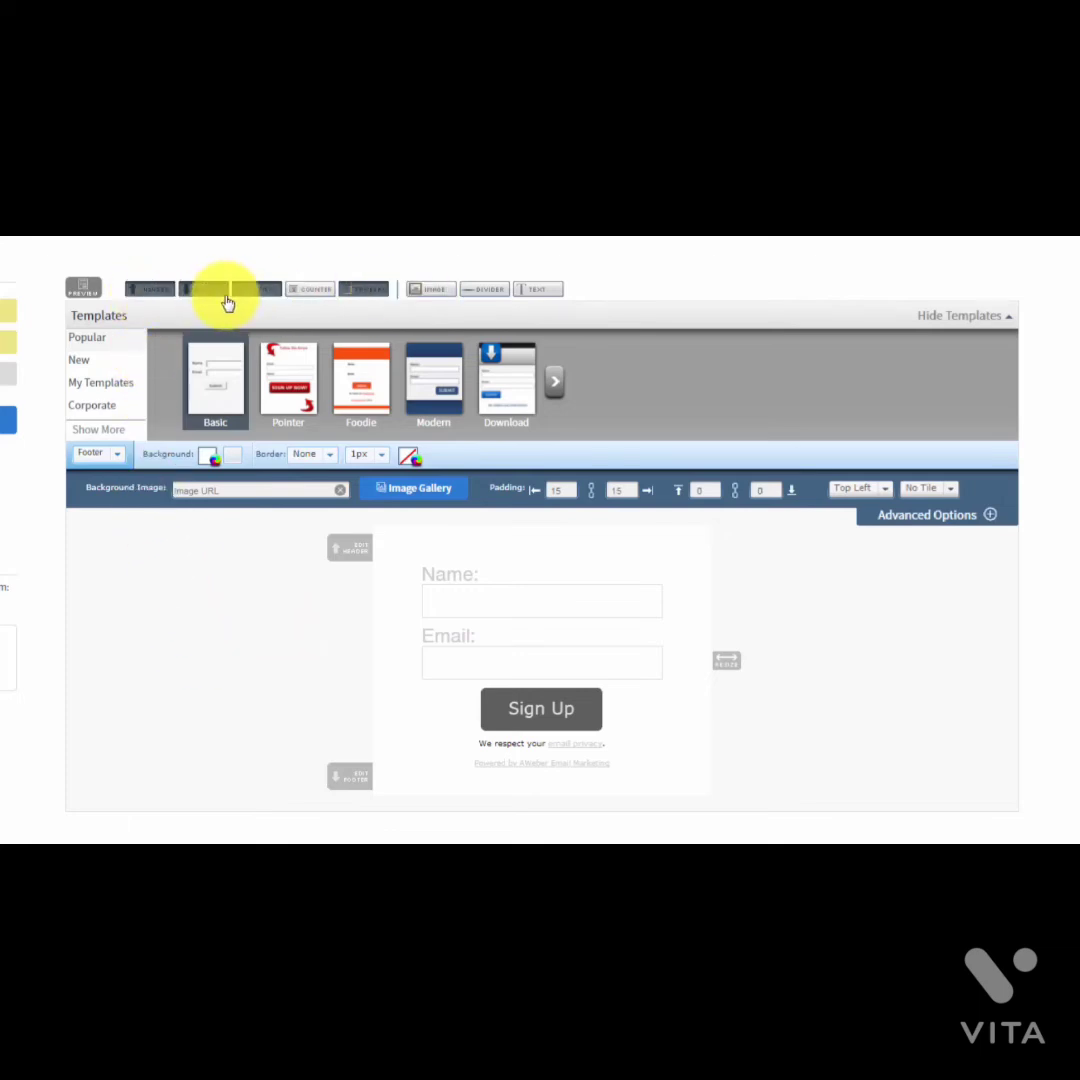
Step: Remove the header, footer, email privacy line and Powered by AWeber line, then preview the form
{"action": "left_click", "coordinate": [148, 292]}
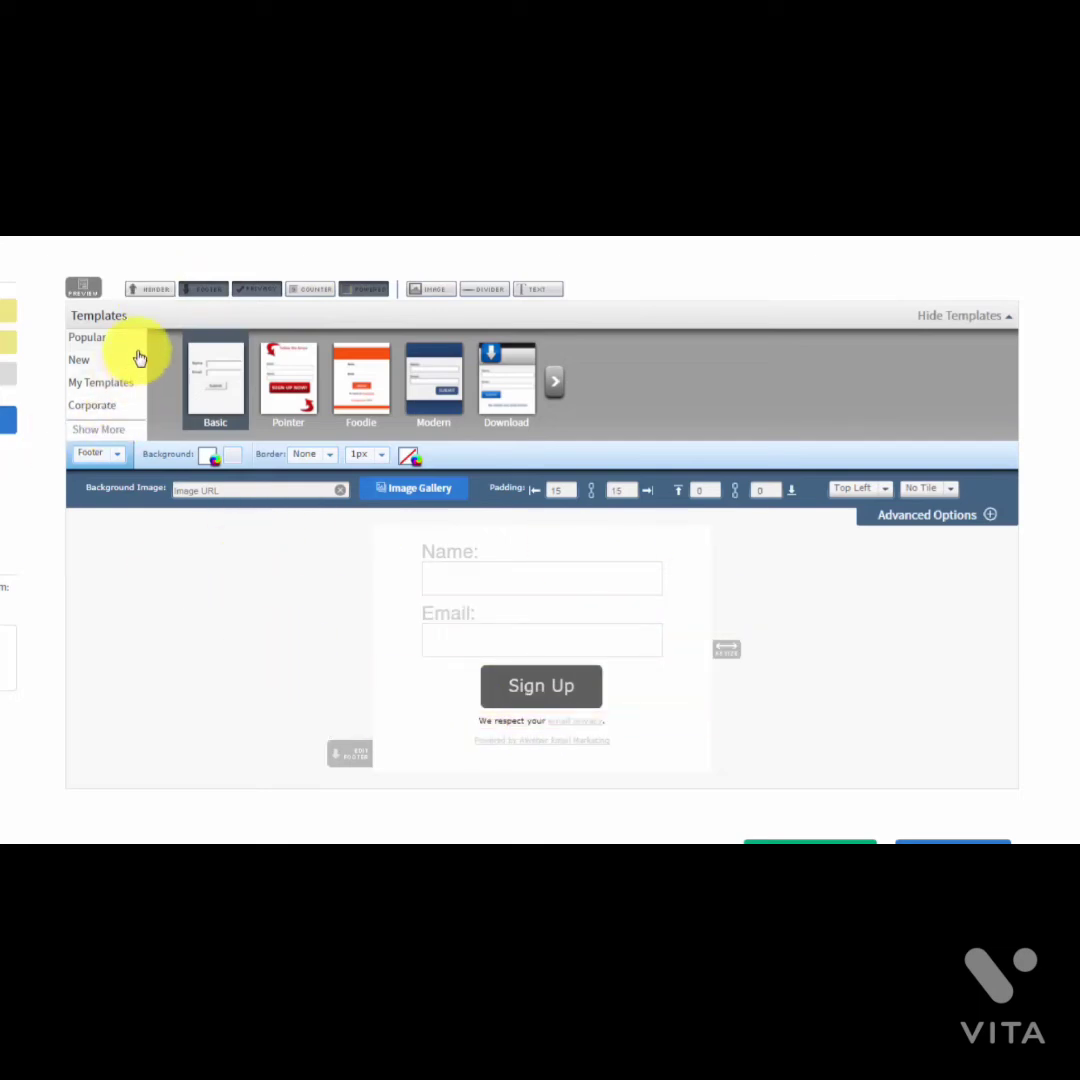
{"action": "left_click", "coordinate": [205, 292]}
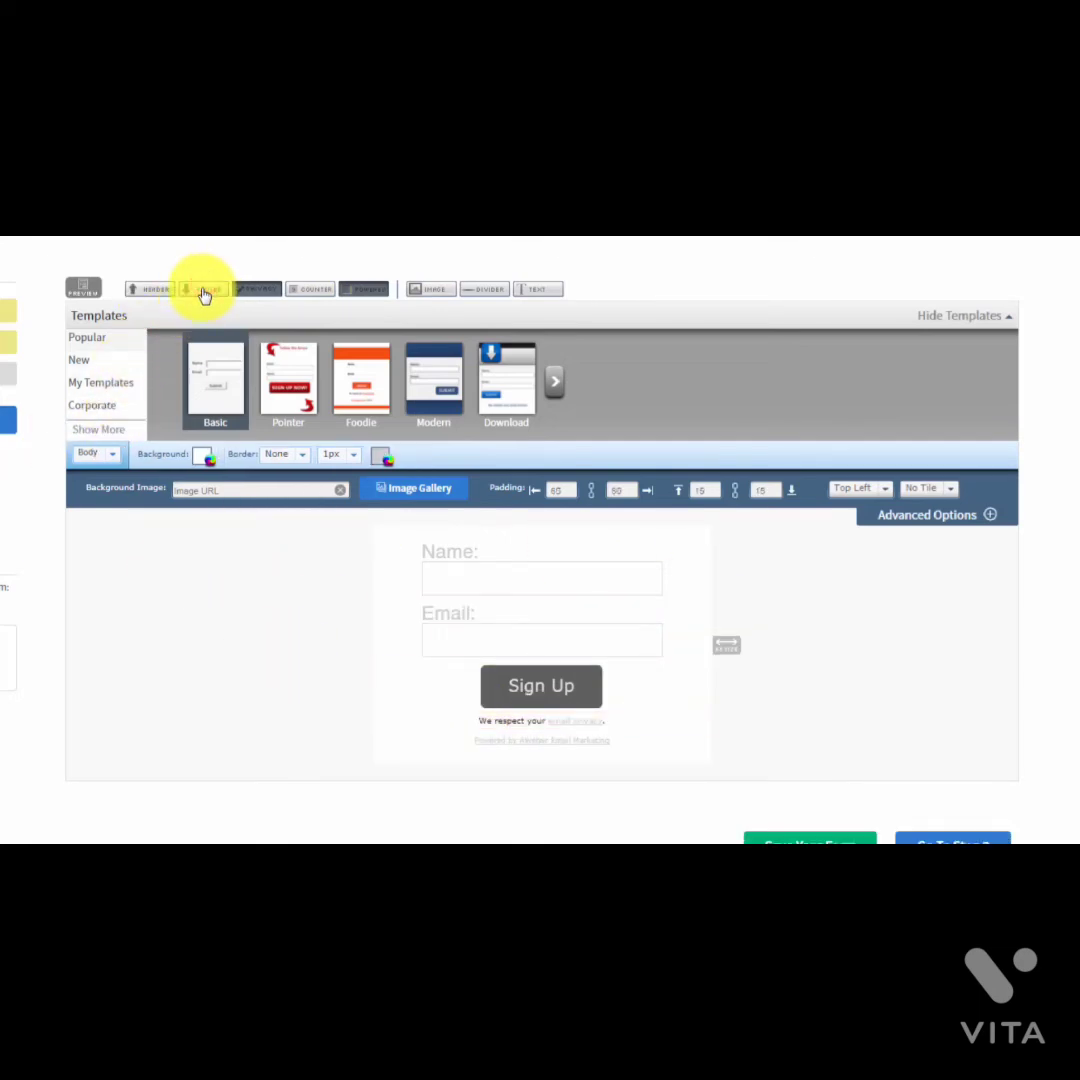
{"action": "mouse_move", "coordinate": [248, 297]}
{"action": "left_mouse_down"}
{"action": "mouse_move", "coordinate": [301, 415]}
{"action": "mouse_move", "coordinate": [316, 603]}
{"action": "mouse_move", "coordinate": [250, 303]}
{"action": "left_mouse_up"}
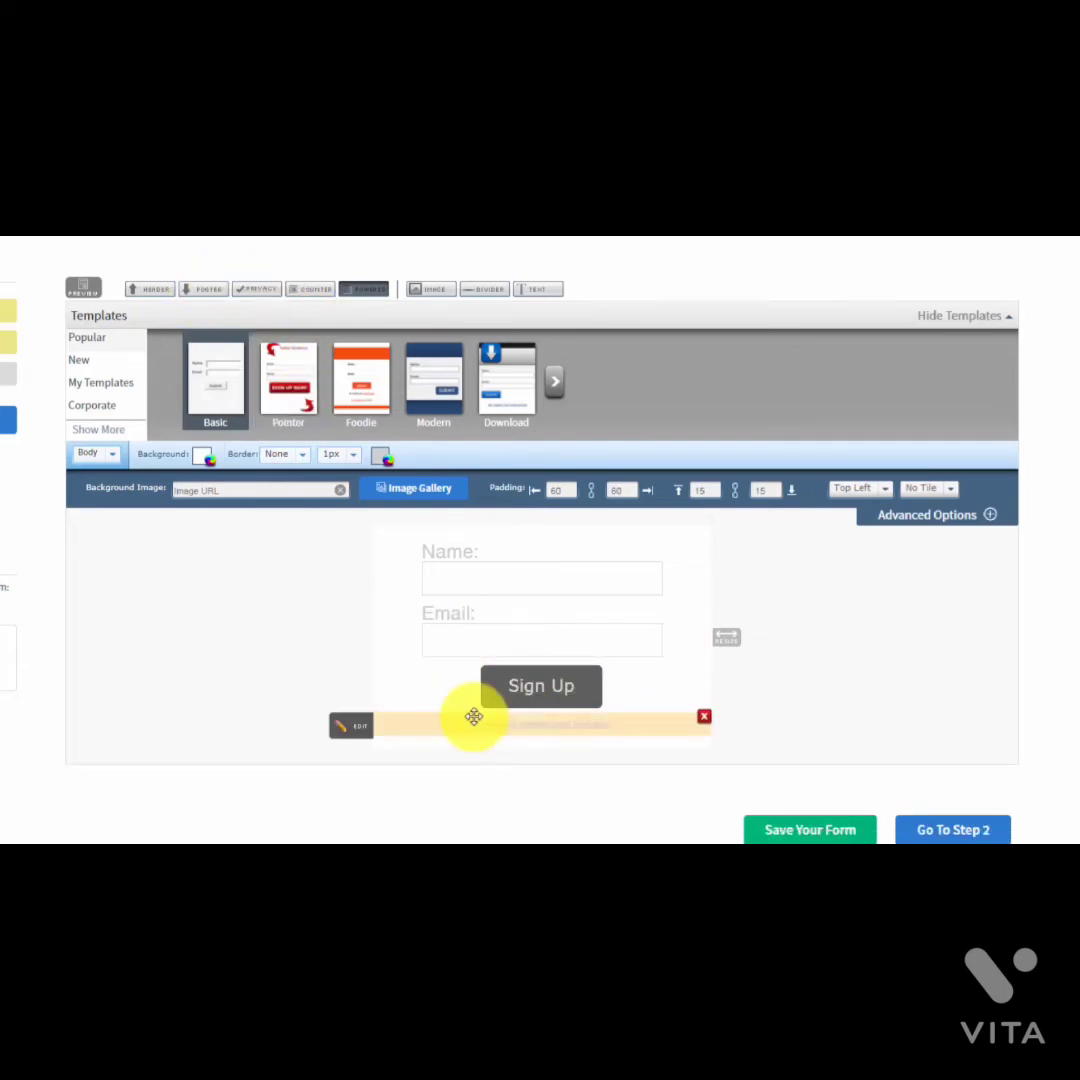
{"action": "left_click", "coordinate": [362, 289]}
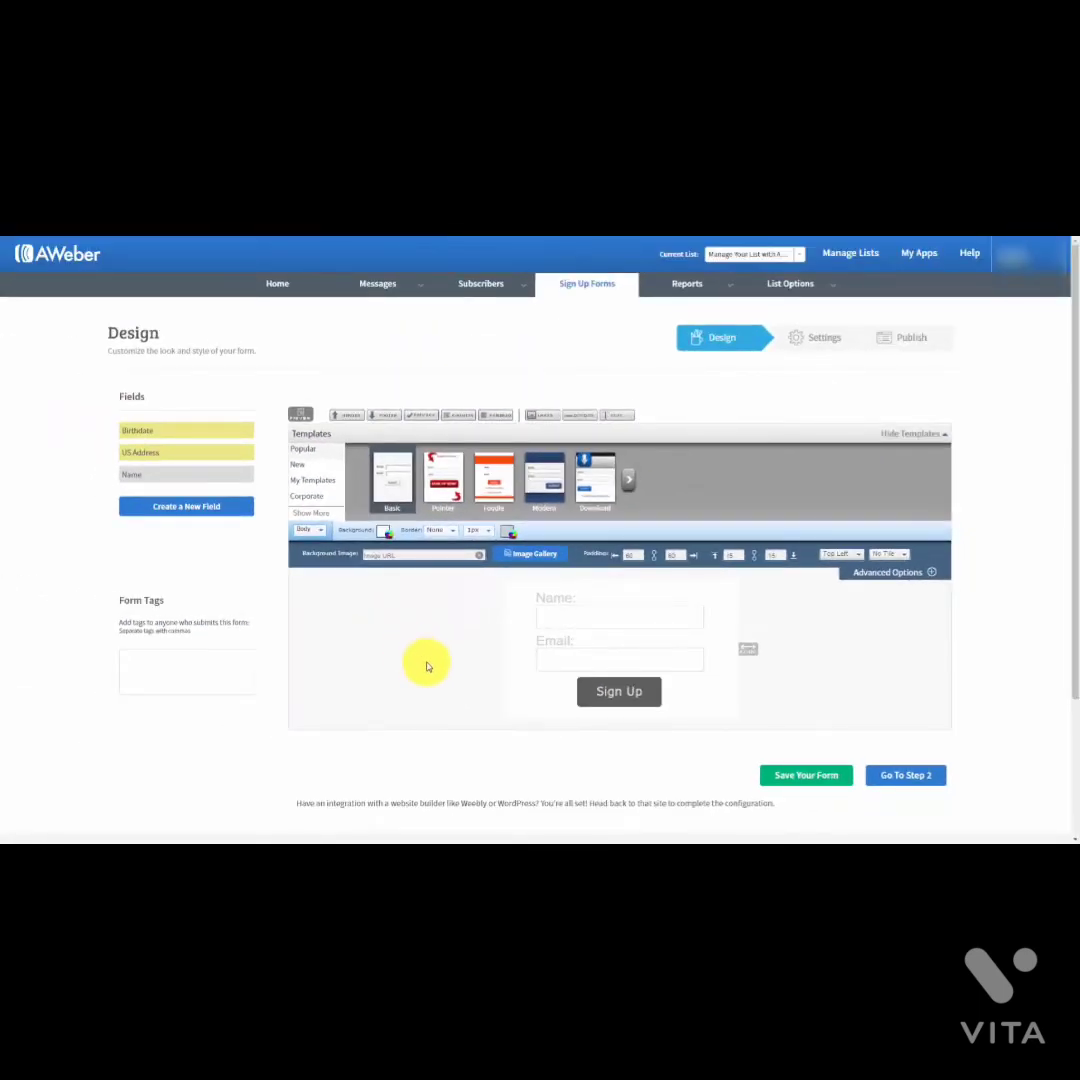
{"action": "left_click", "coordinate": [301, 414]}
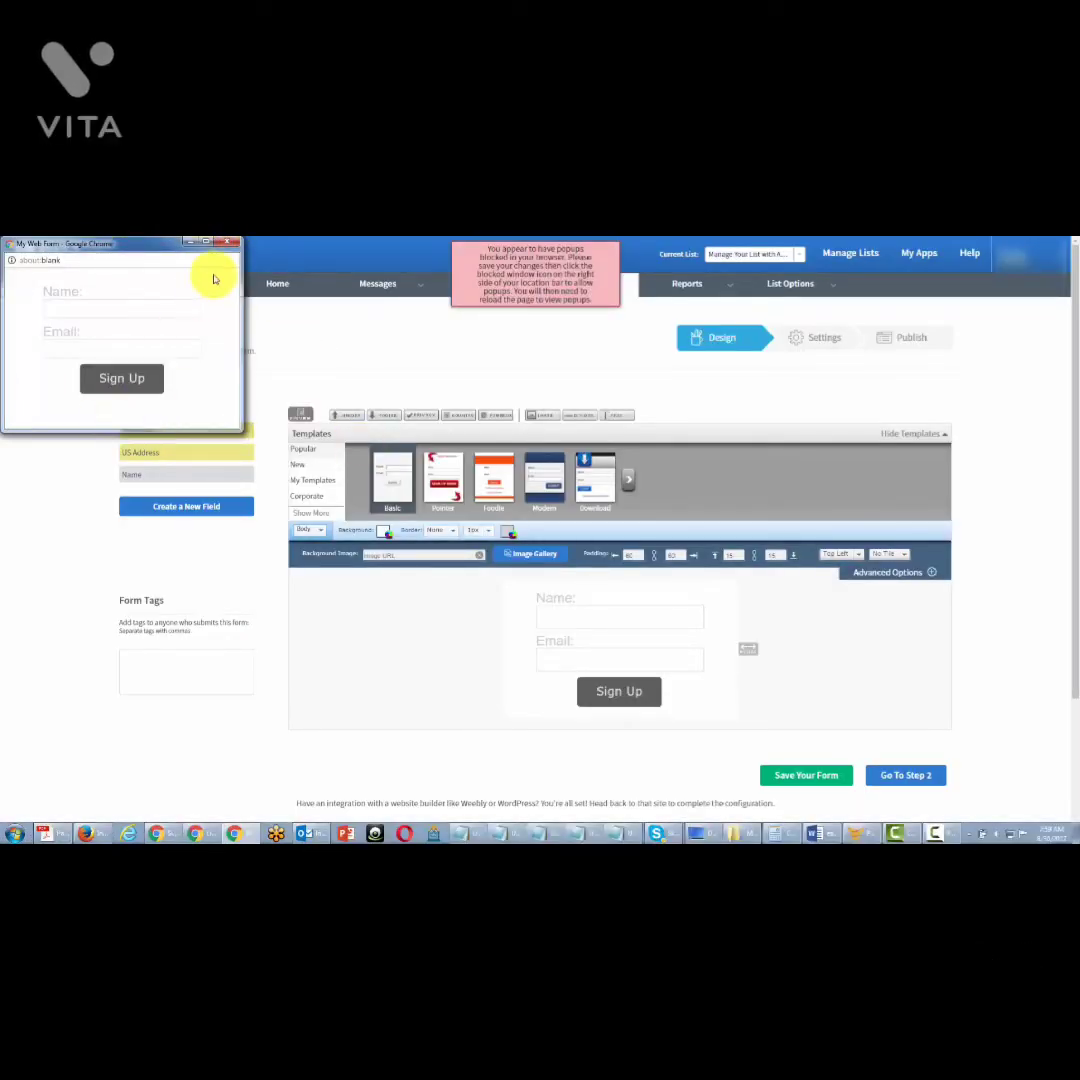
{"action": "left_click", "coordinate": [228, 242]}
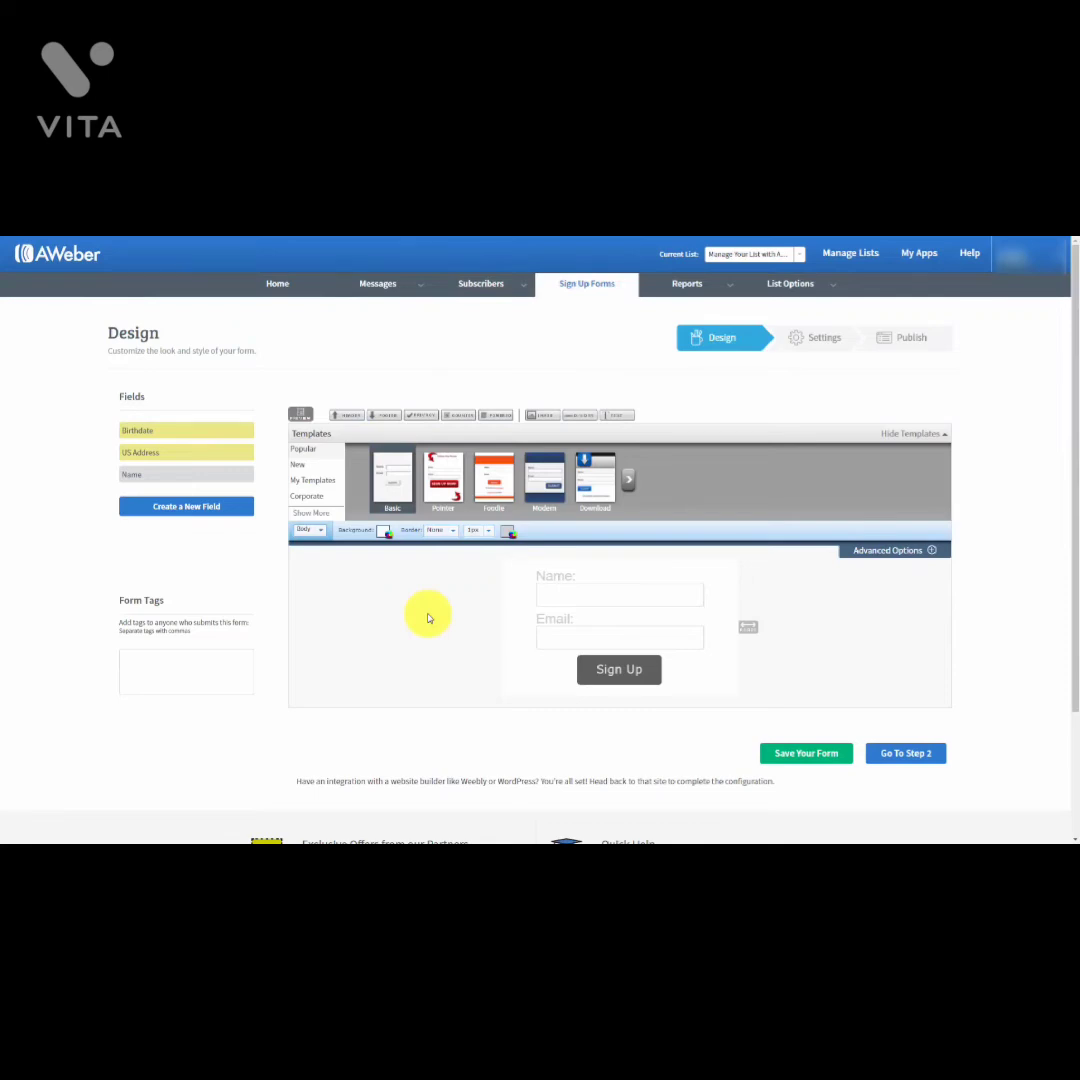
Step: Set the form Type to Pop-Over and preview how it appears
{"action": "left_click", "coordinate": [321, 530]}
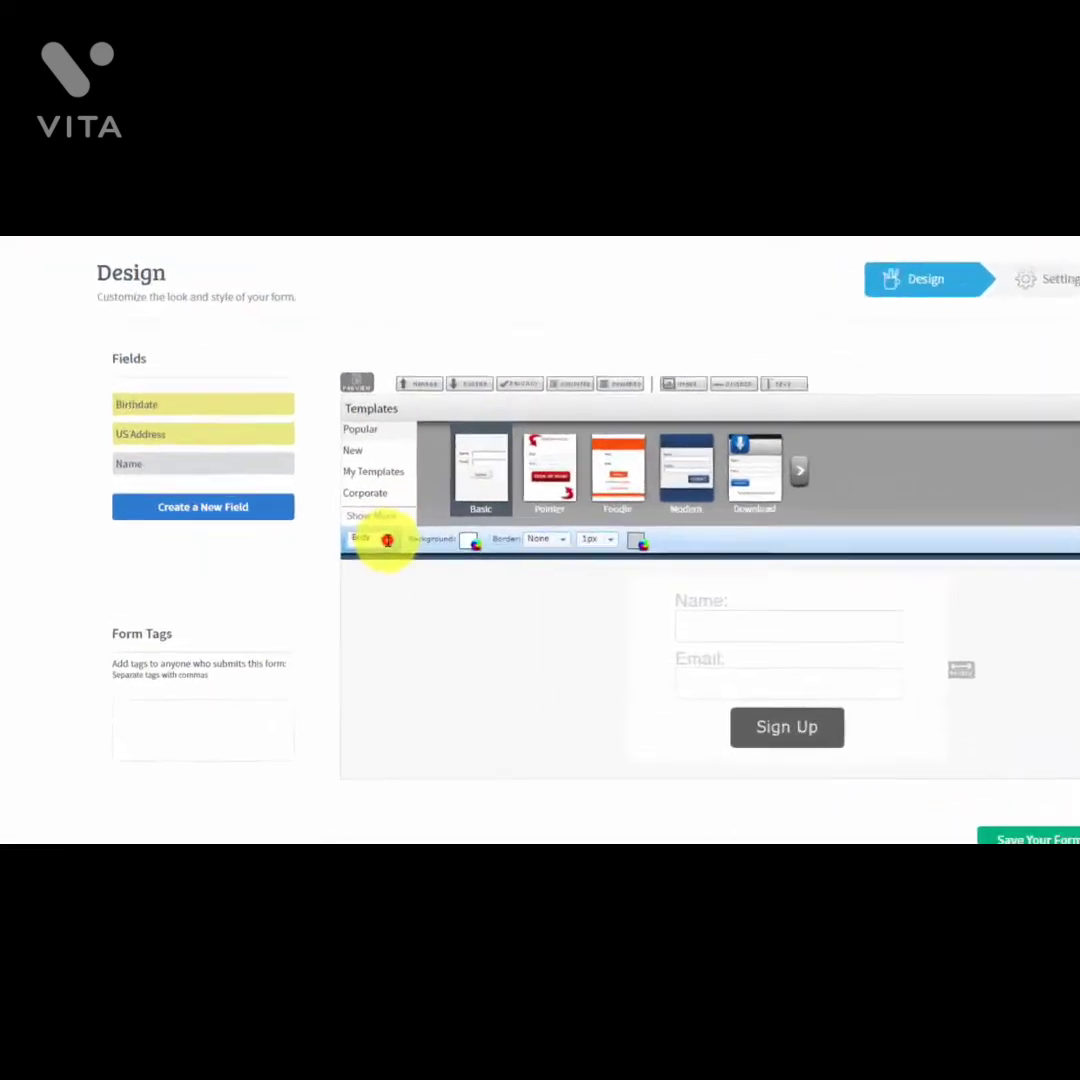
{"action": "left_click", "coordinate": [378, 547]}
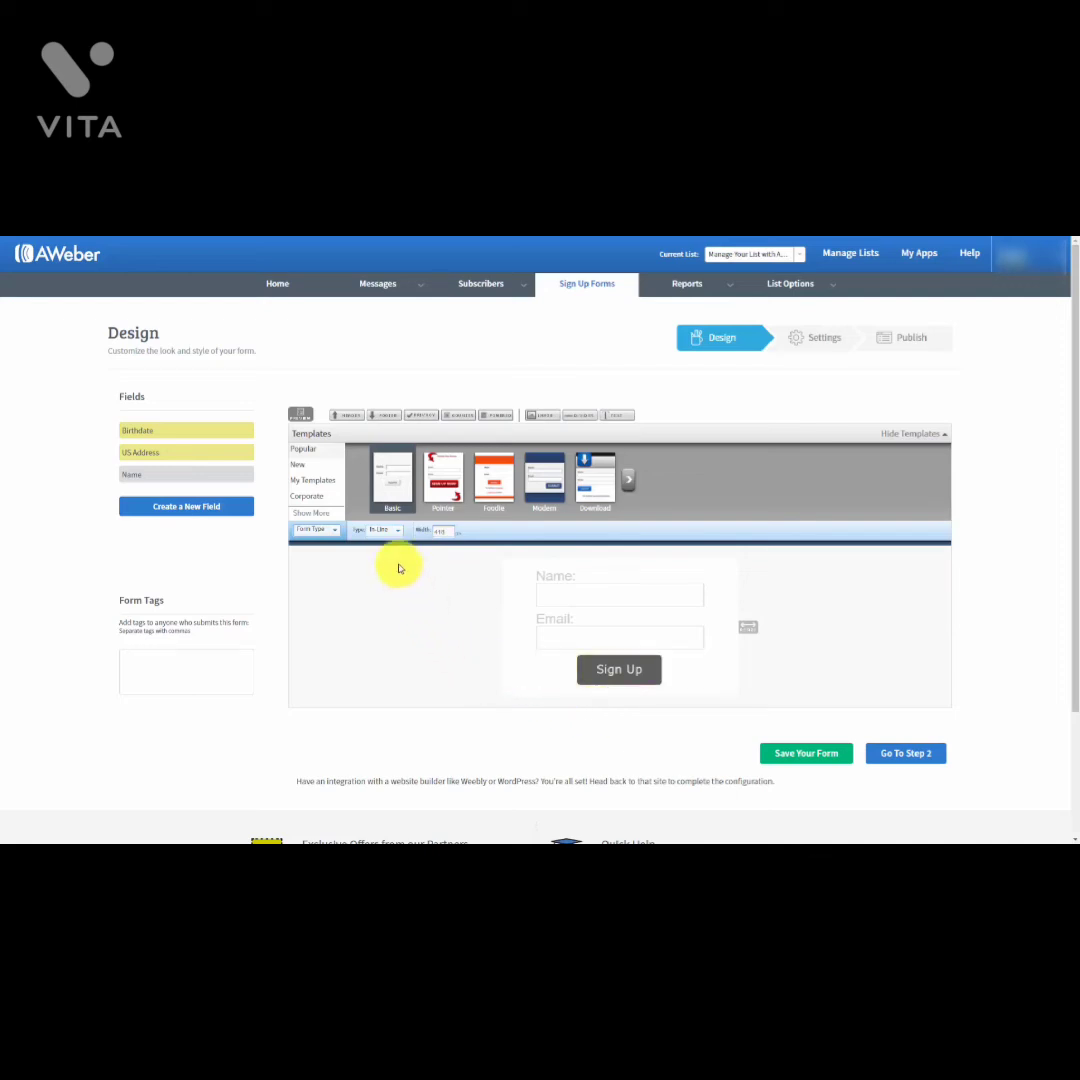
{"action": "left_click", "coordinate": [396, 532]}
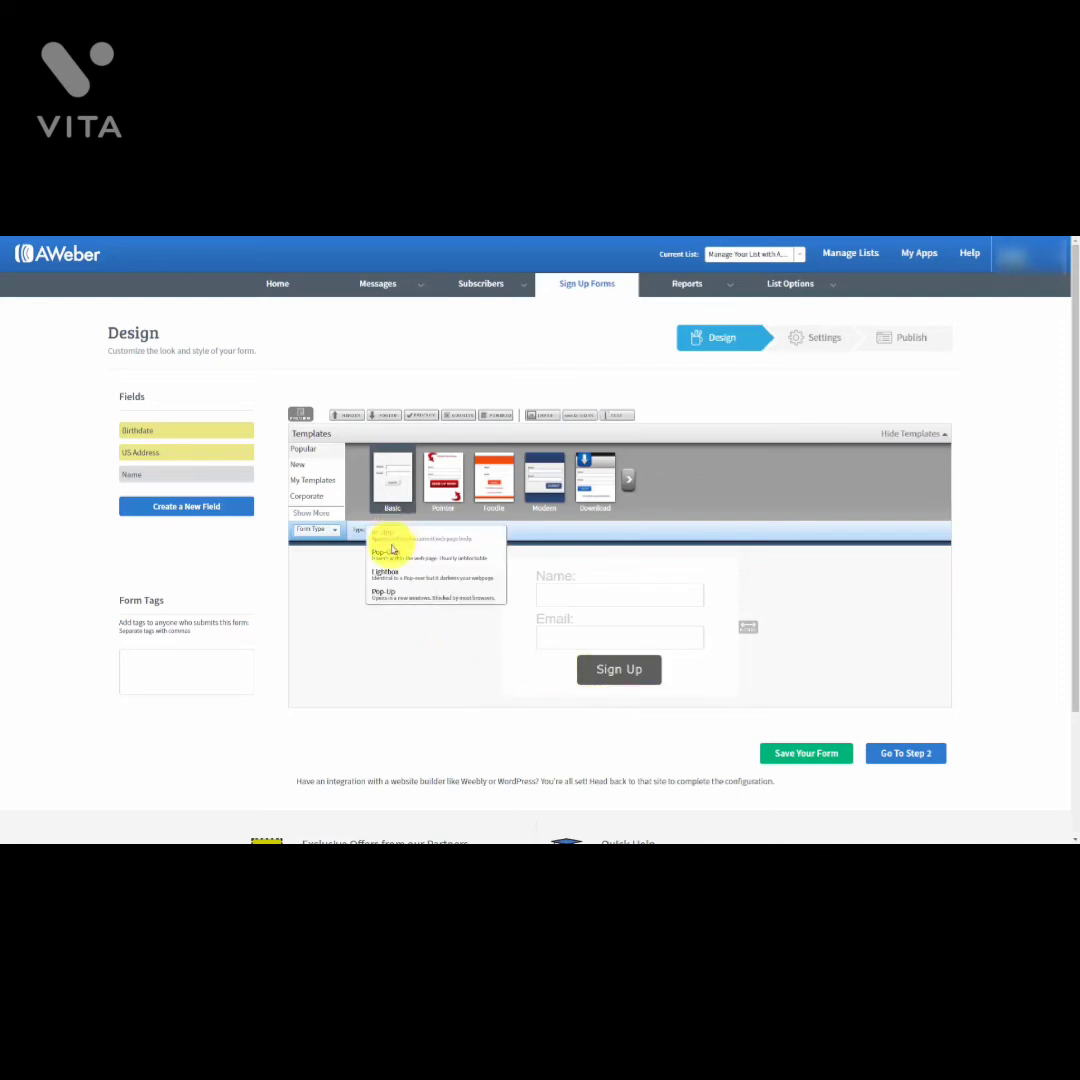
{"action": "left_click", "coordinate": [391, 557]}
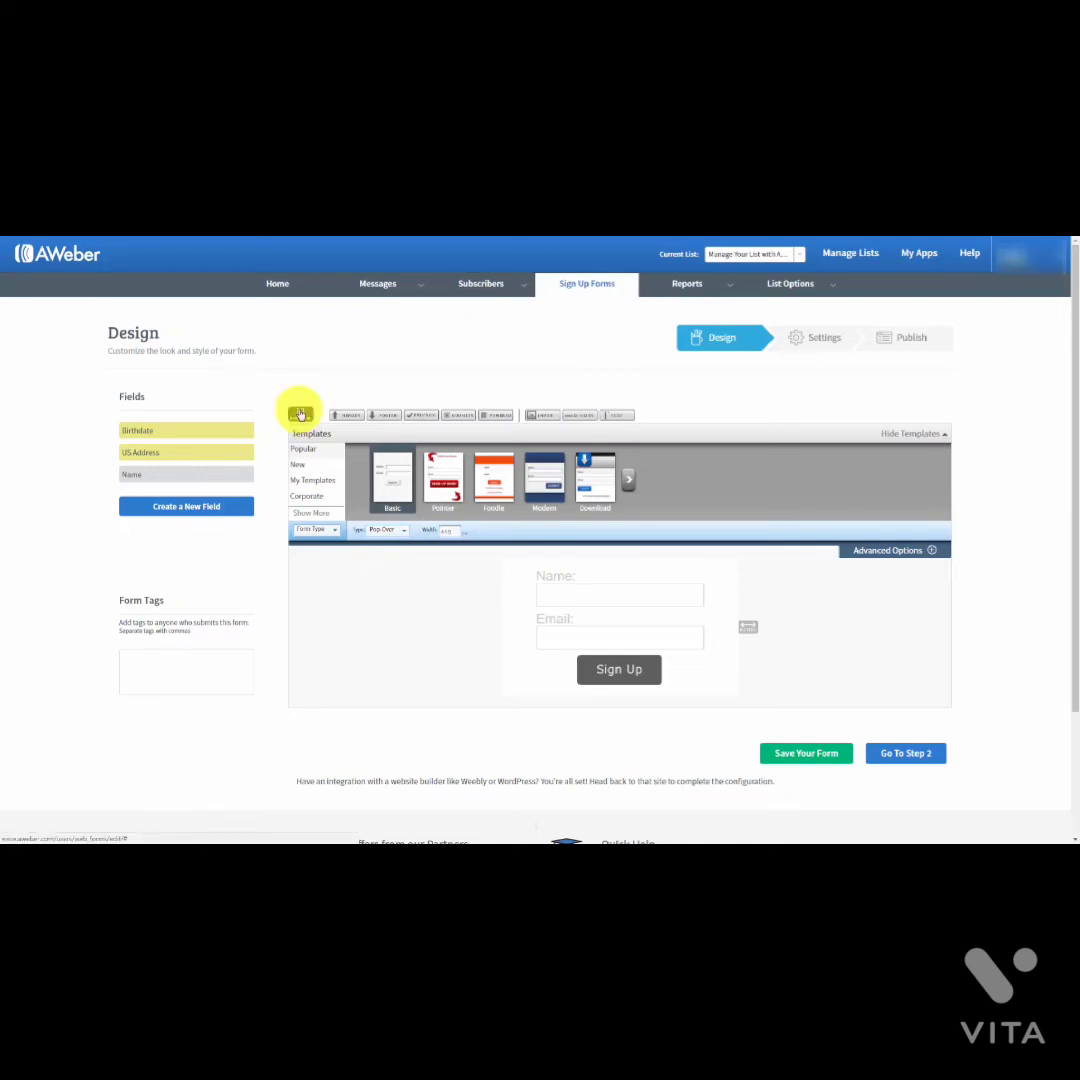
{"action": "left_click", "coordinate": [299, 412]}
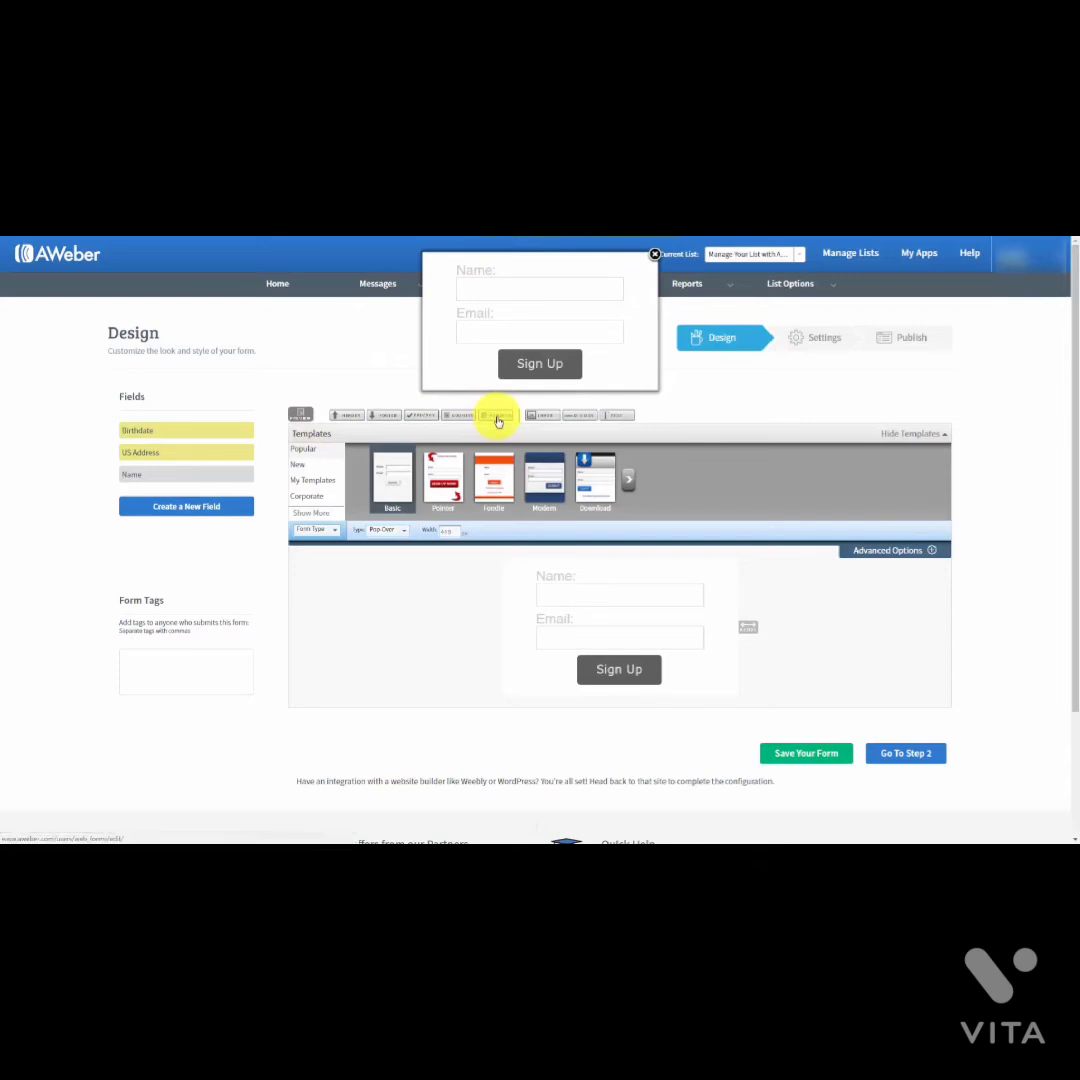
{"action": "left_click", "coordinate": [655, 254]}
Step: Change the form Type to Lightbox and preview it over the darkened page
{"action": "left_click", "coordinate": [403, 530]}
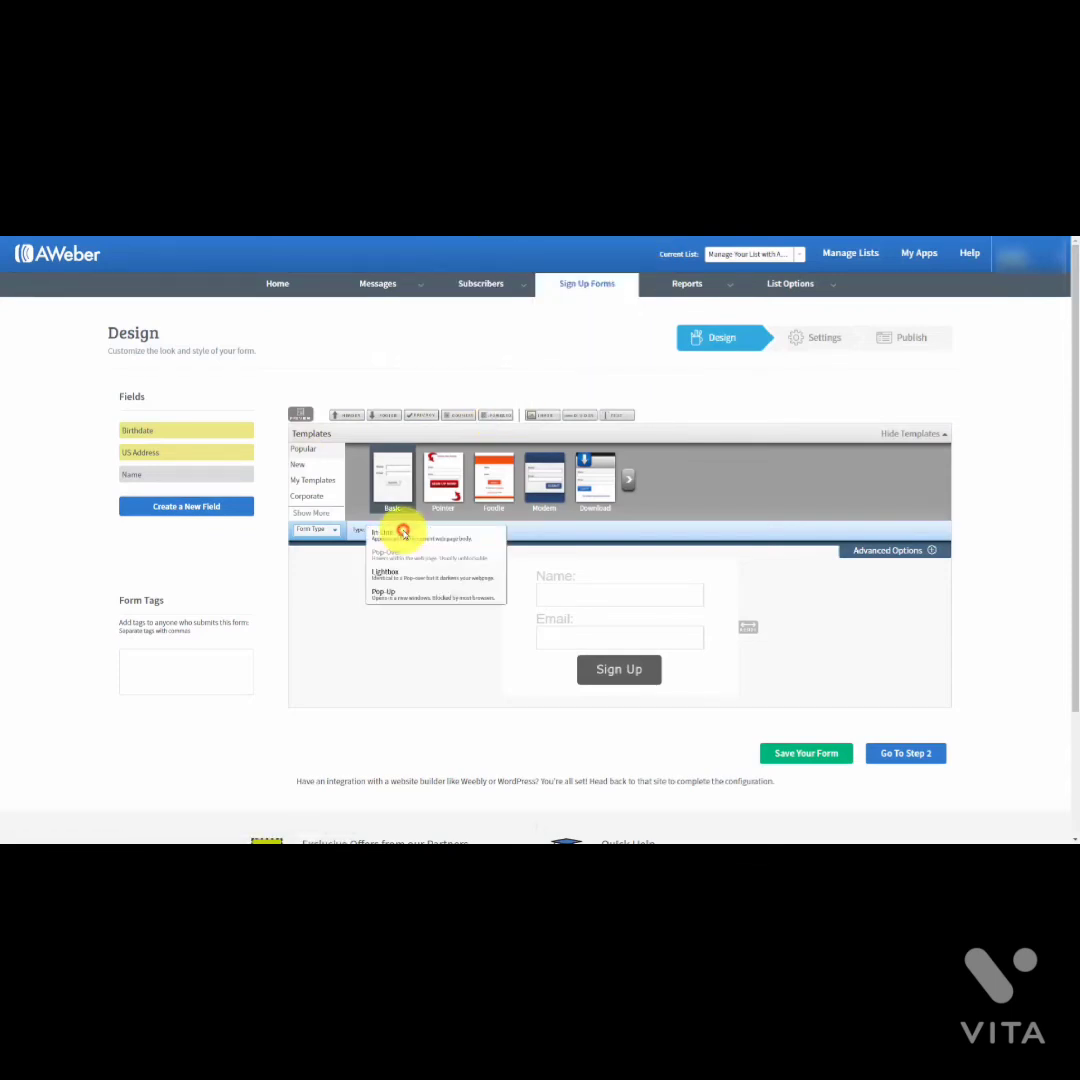
{"action": "left_click", "coordinate": [391, 577]}
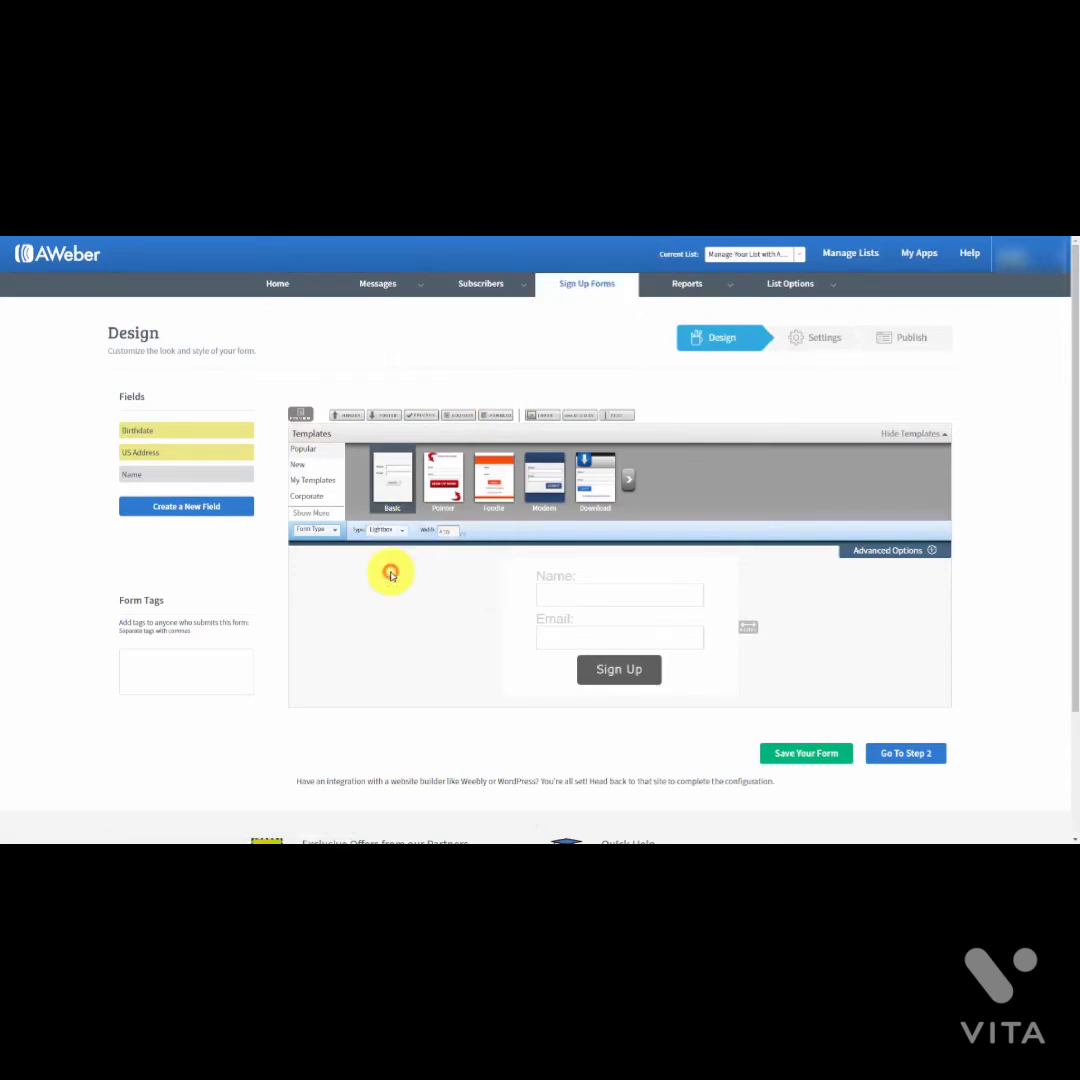
{"action": "left_click", "coordinate": [302, 416]}
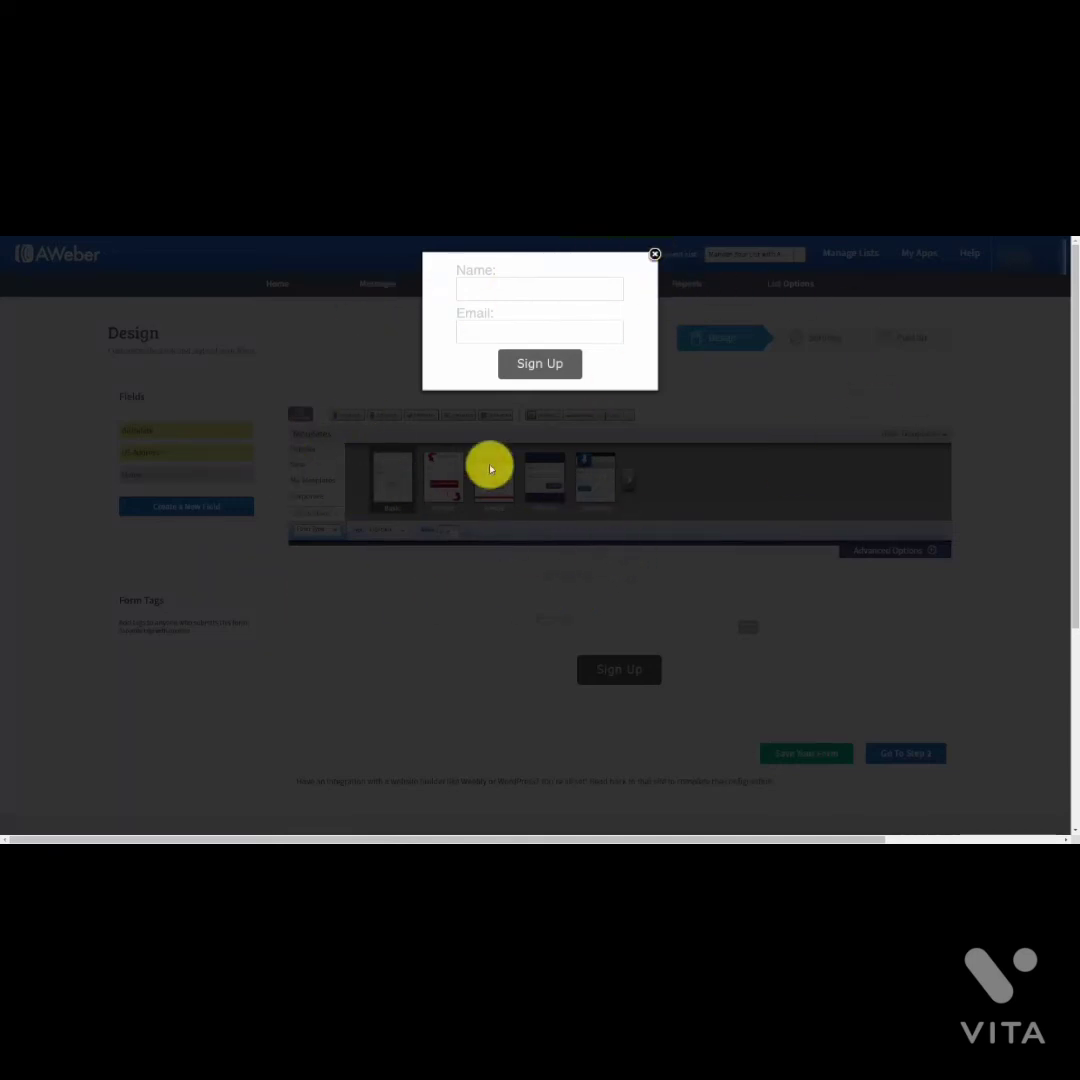
{"action": "left_click", "coordinate": [655, 255]}
Step: Make the form a Pop-Up, preview it, then drag the form wider
{"action": "left_click", "coordinate": [398, 532]}
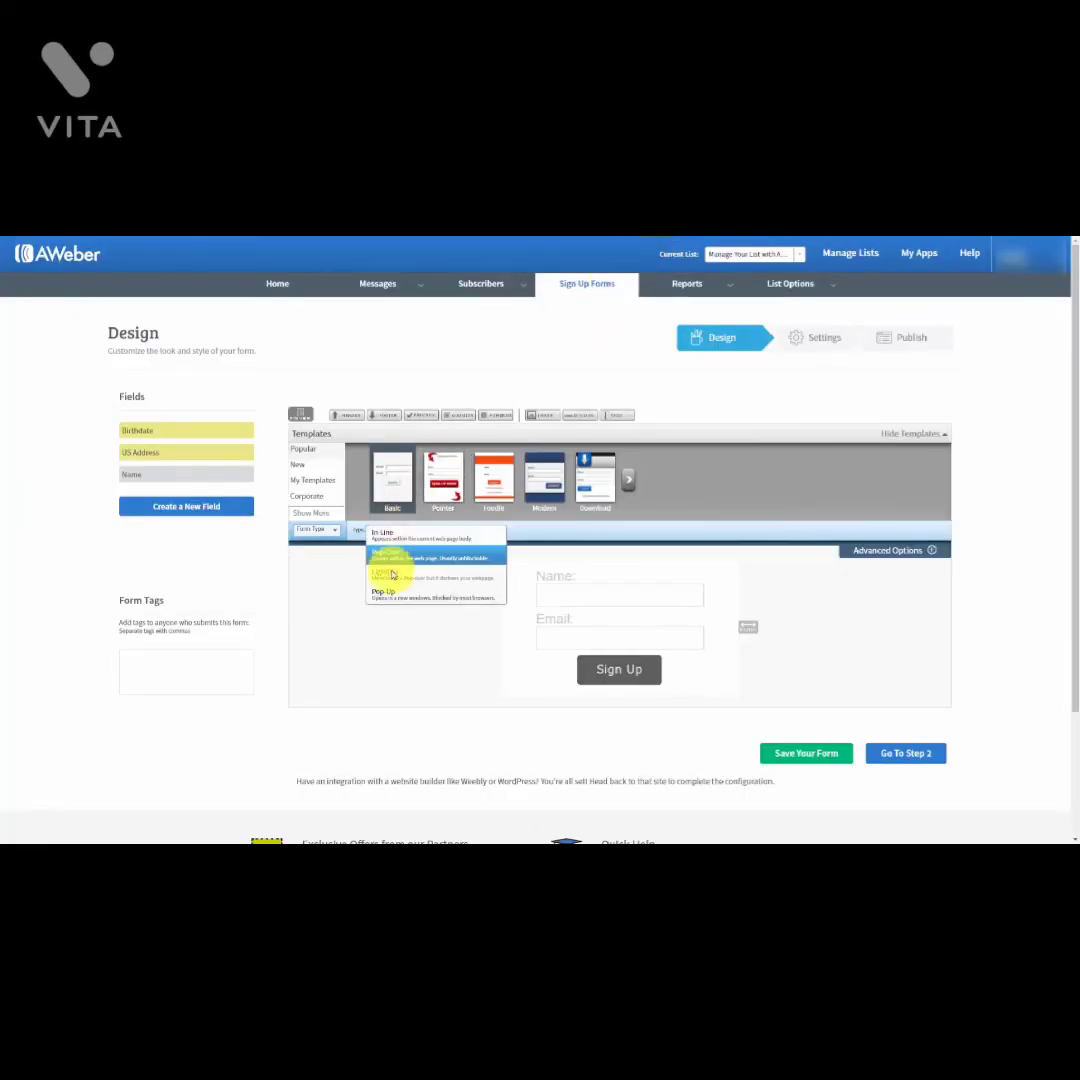
{"action": "left_click", "coordinate": [387, 597]}
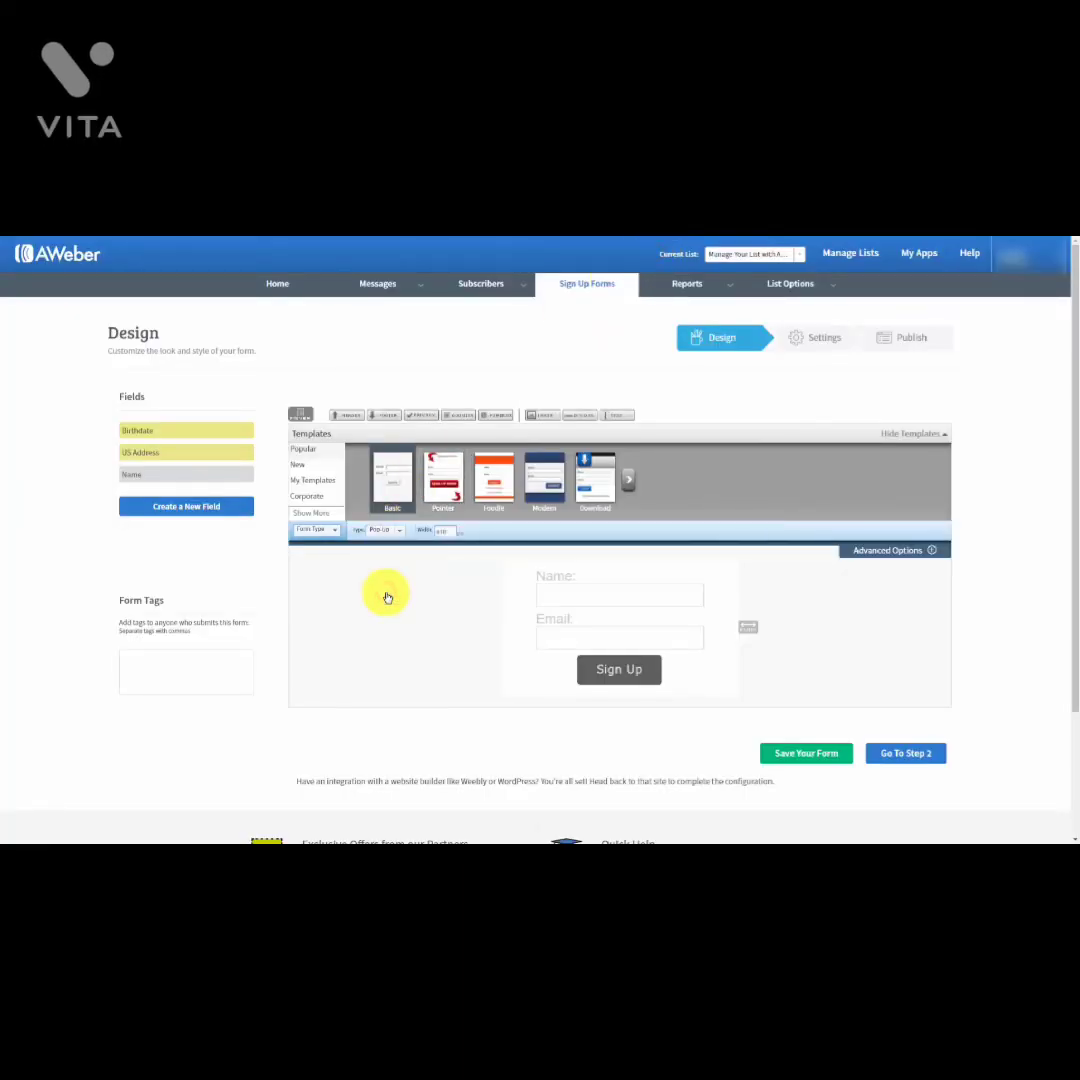
{"action": "left_click", "coordinate": [300, 416]}
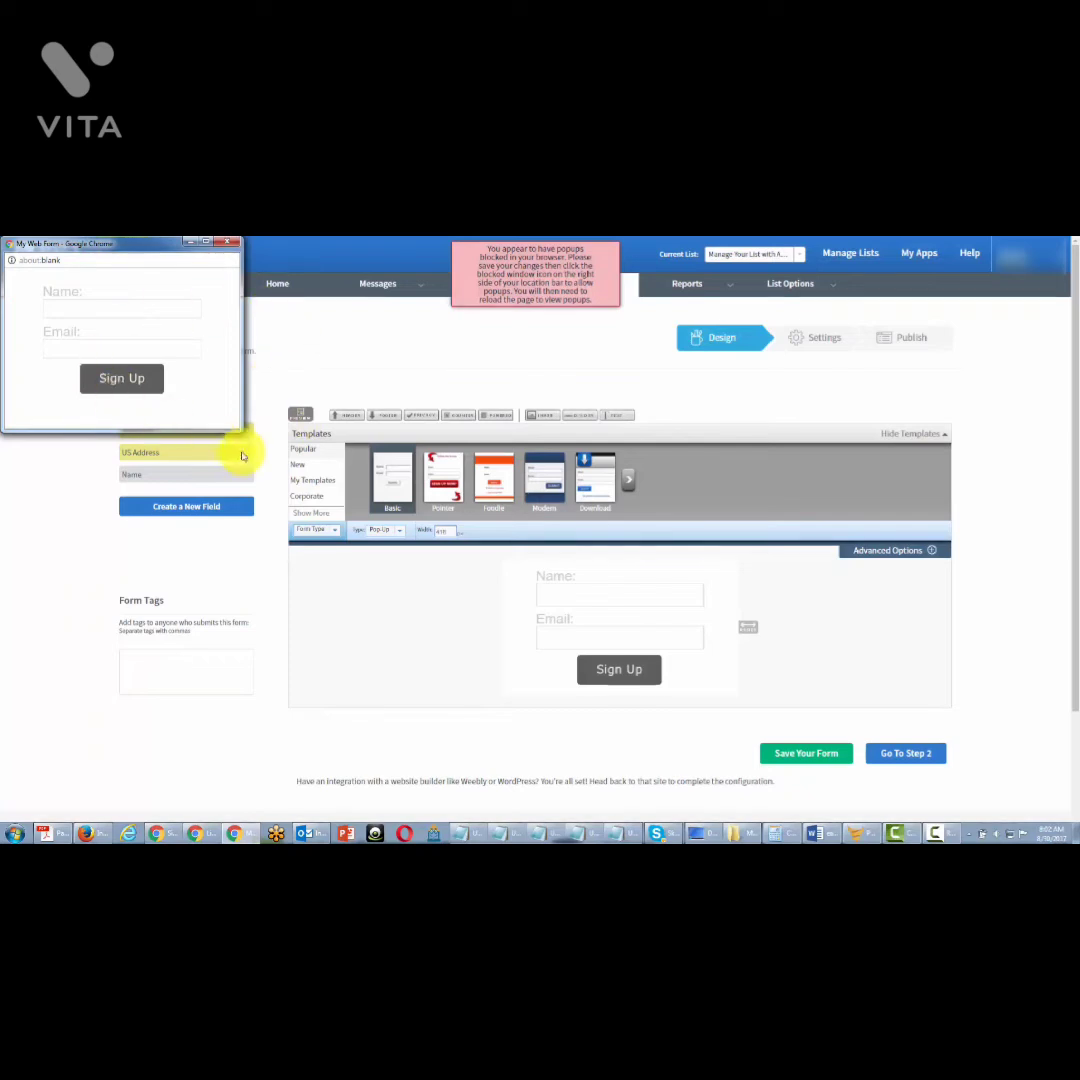
{"action": "left_click", "coordinate": [523, 284]}
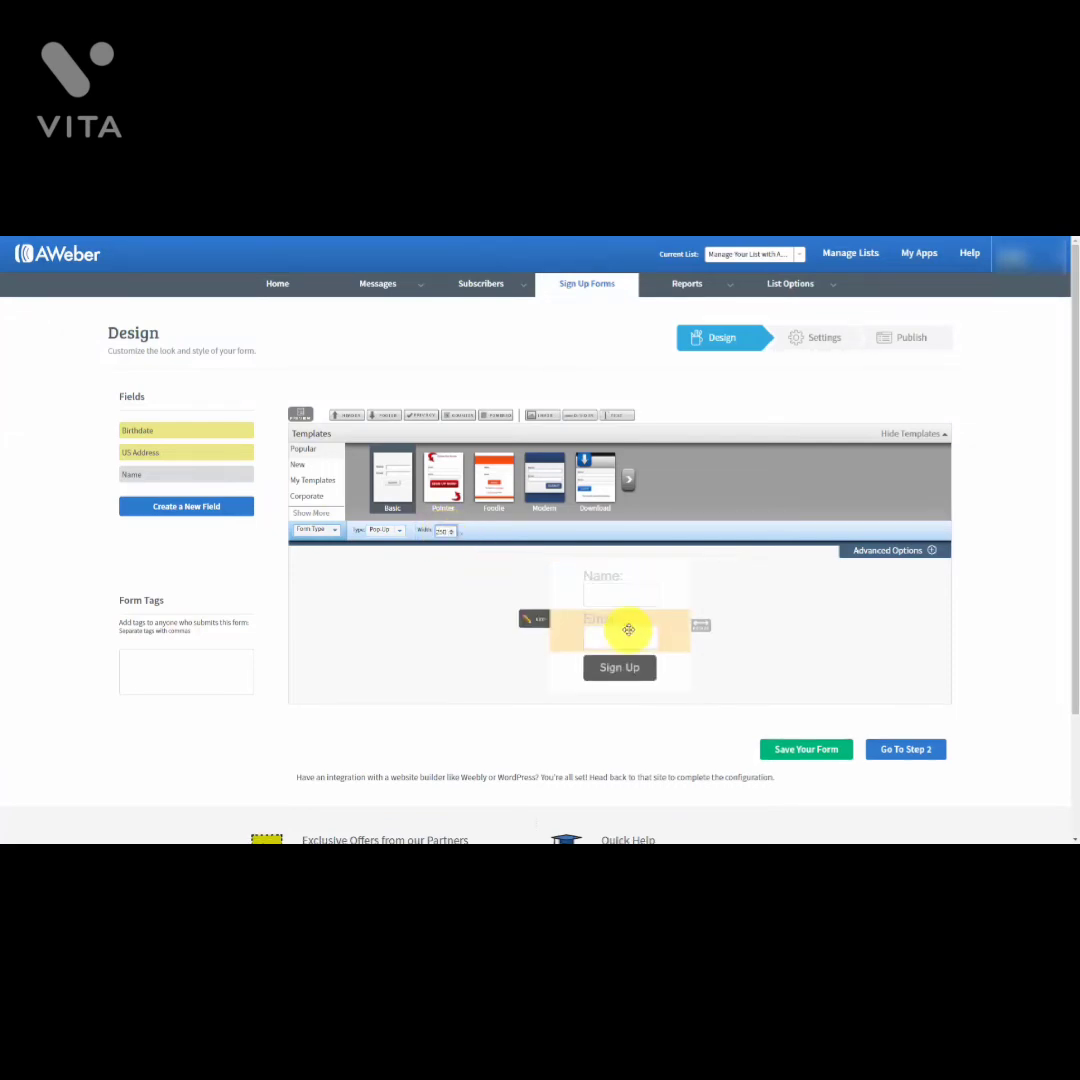
{"action": "left_click_drag", "start_coordinate": [701, 626], "coordinate": [749, 629]}
{"action": "left_click_drag", "start_coordinate": [741, 632], "coordinate": [777, 632]}
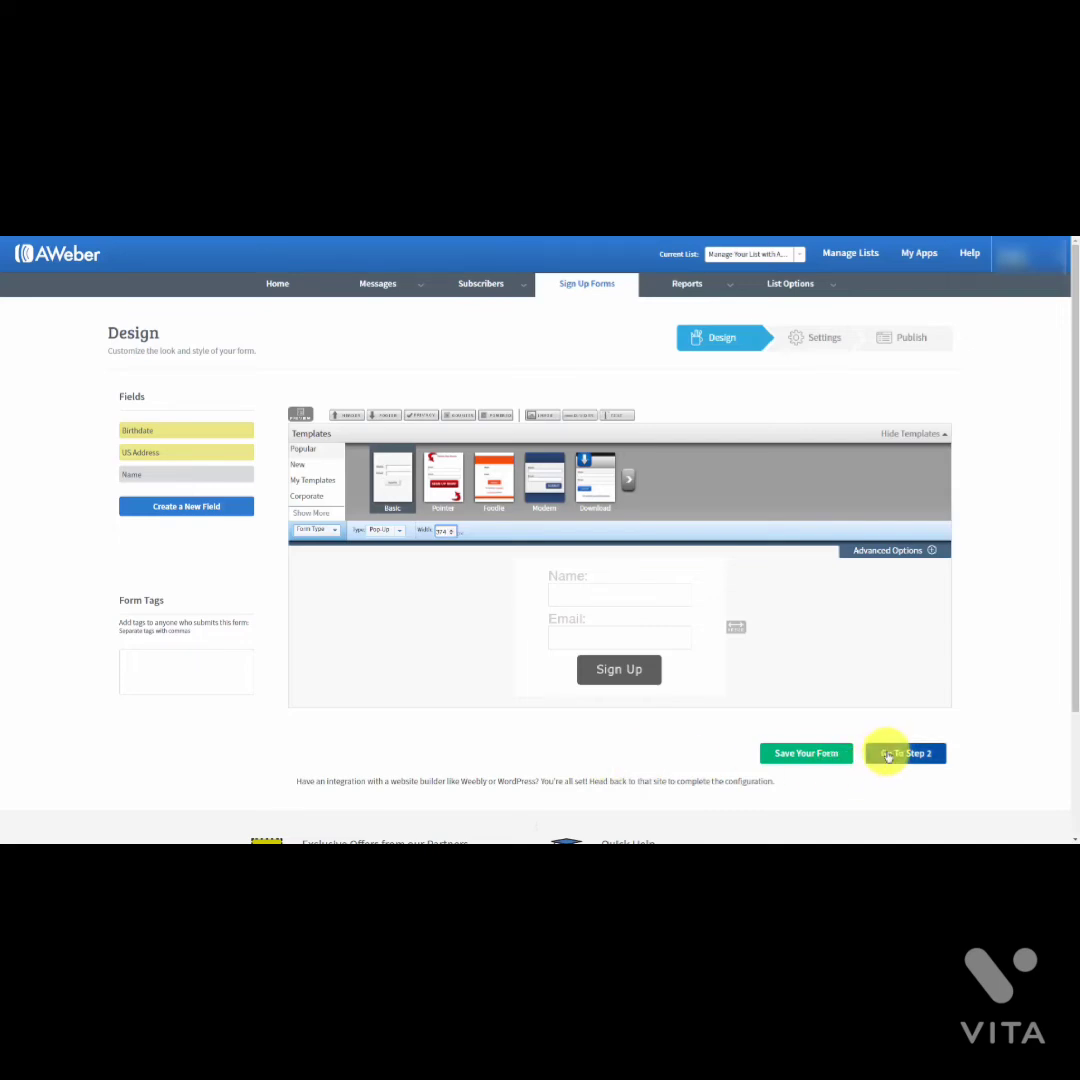
Step: On the Settings step, rename the form from My Web Form to 'Test for Aweber' and save
{"action": "left_click", "coordinate": [888, 755]}
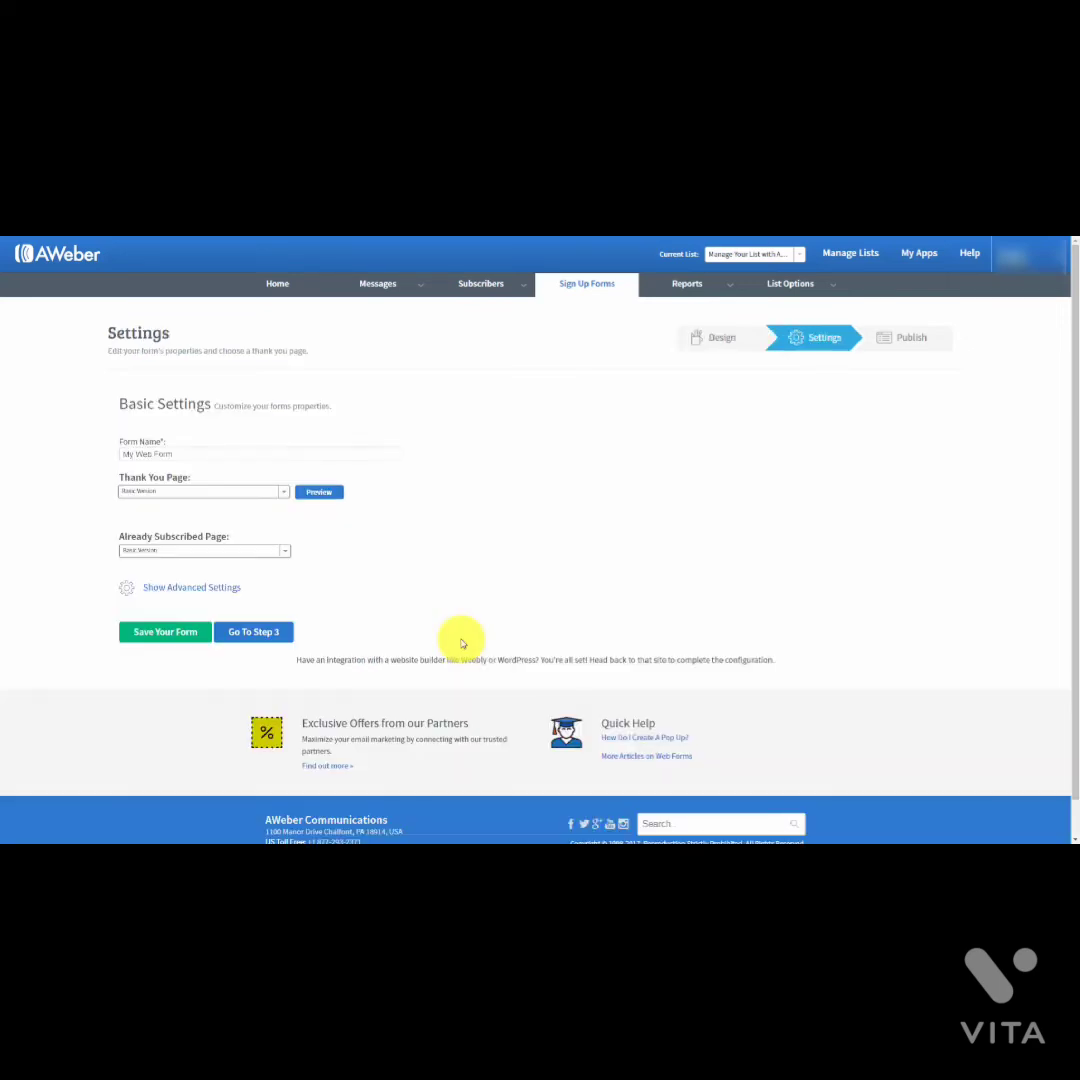
{"action": "left_click", "coordinate": [196, 443]}
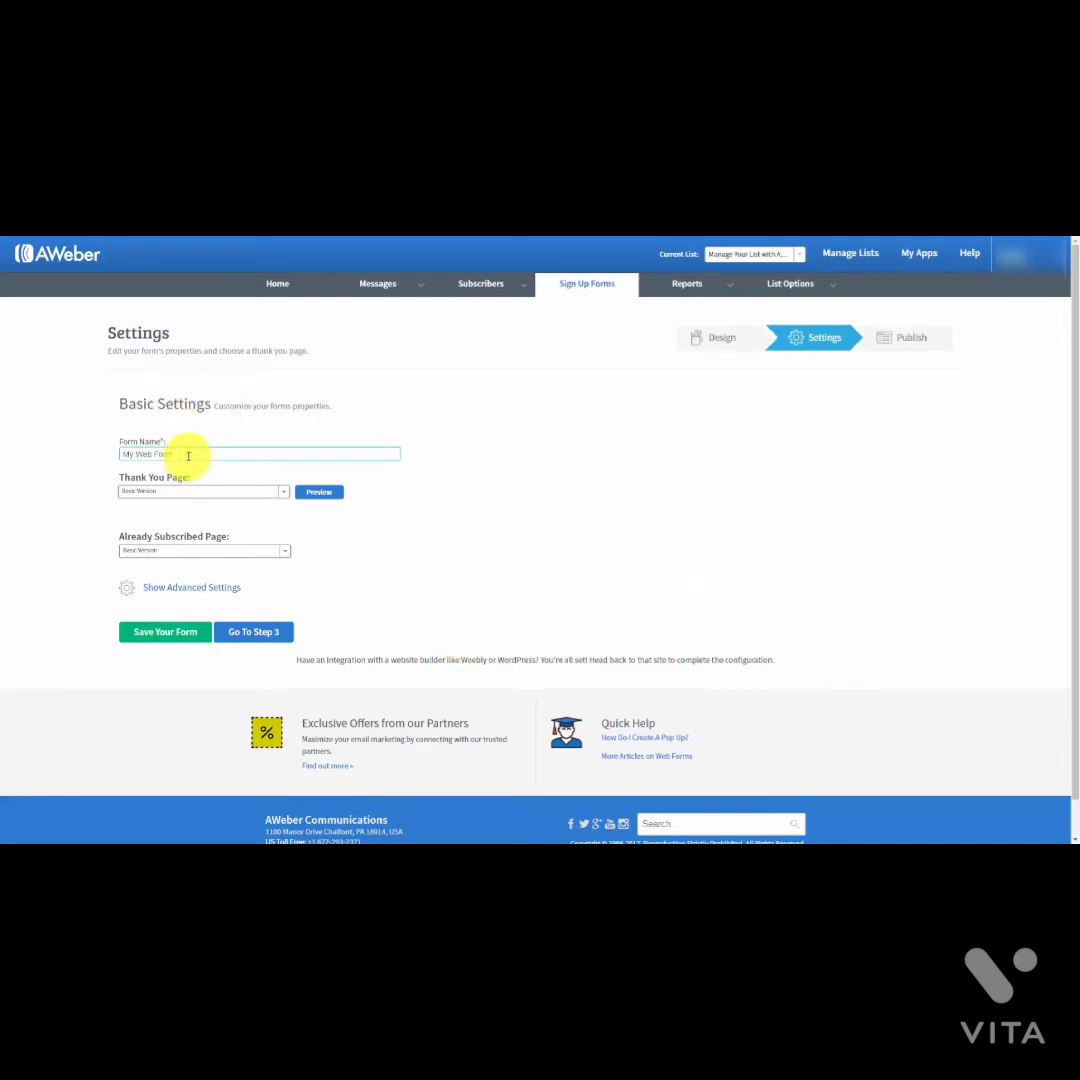
{"action": "left_click_drag", "start_coordinate": [187, 455], "coordinate": [96, 451]}
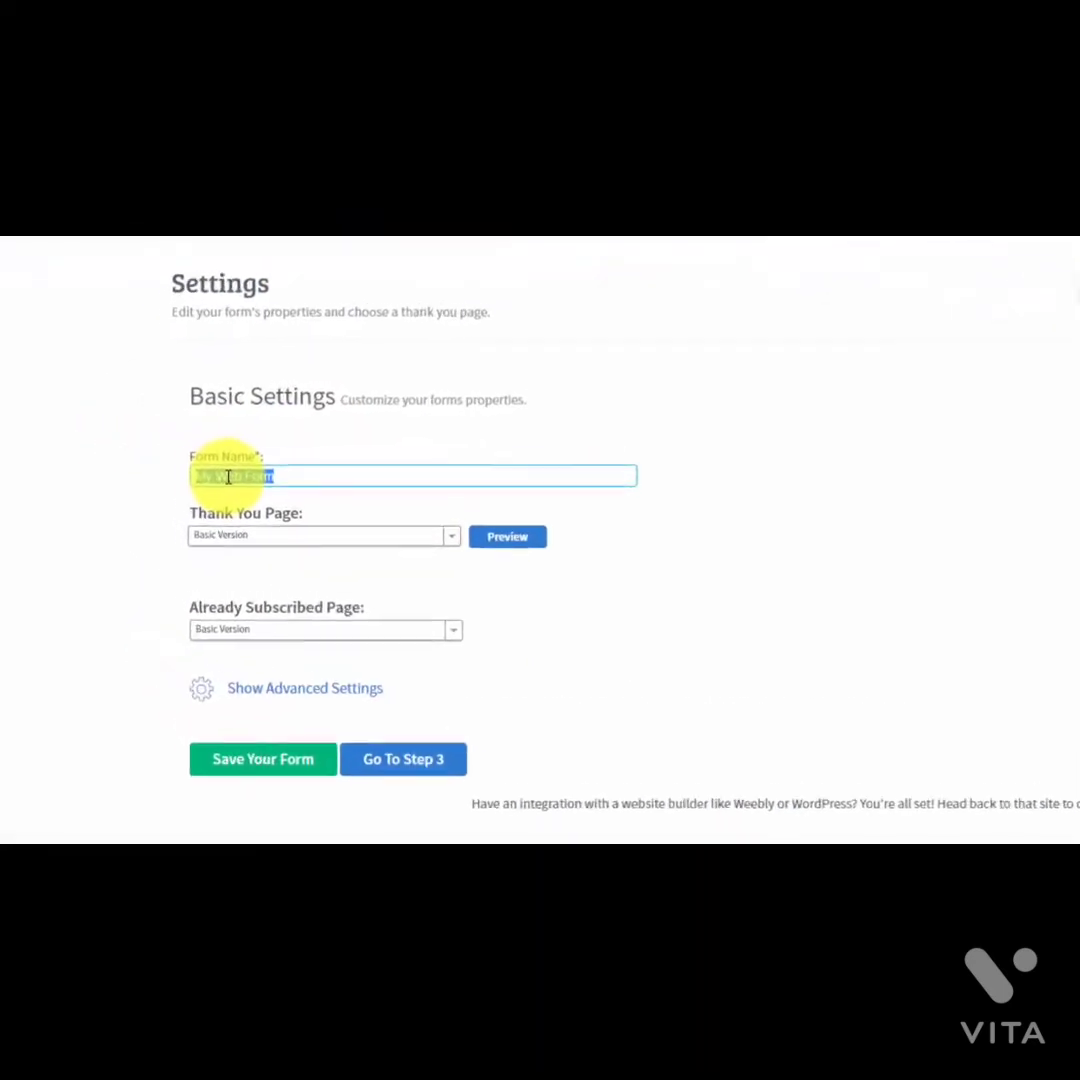
{"action": "type", "text": "Test for Aweber"}
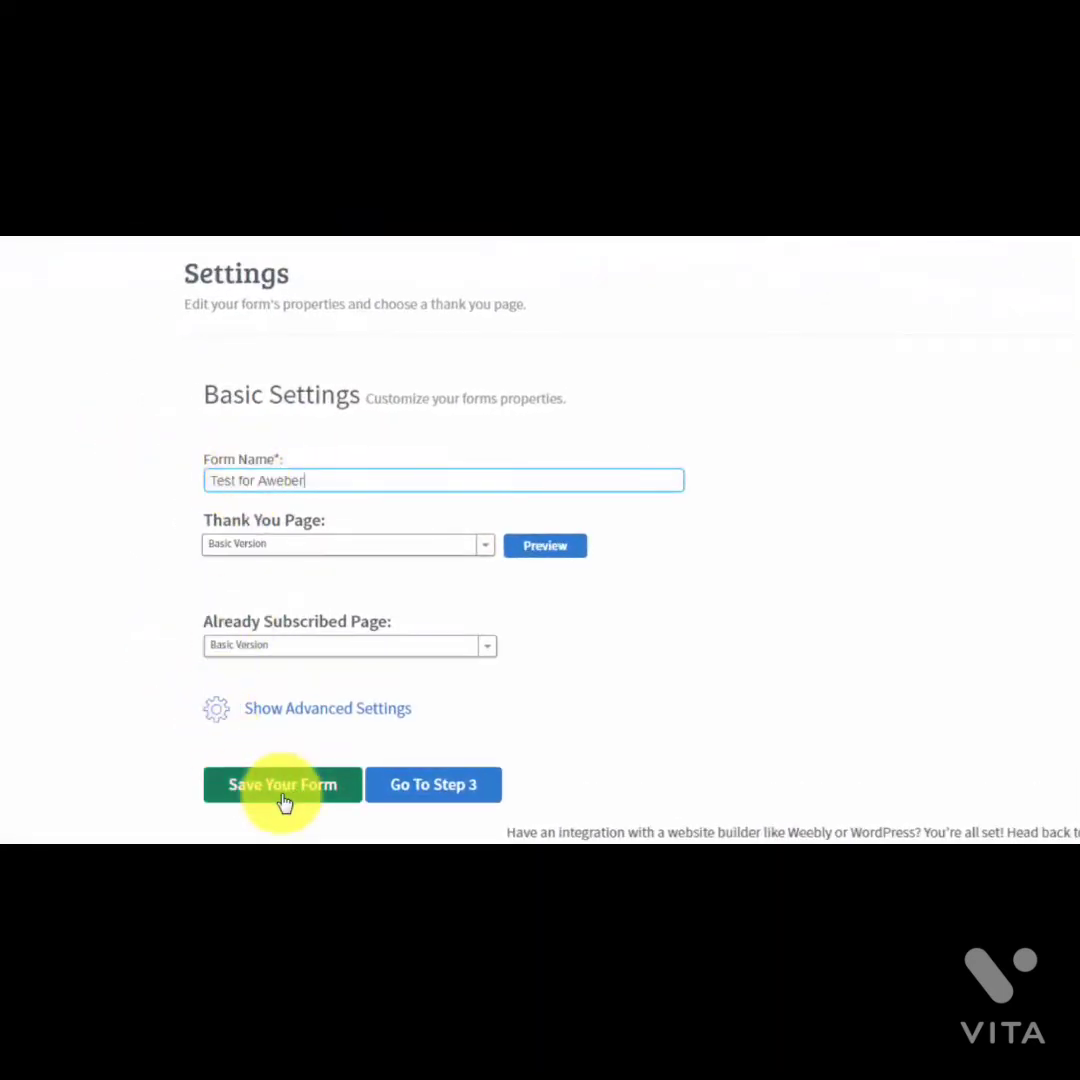
{"action": "left_click", "coordinate": [280, 788]}
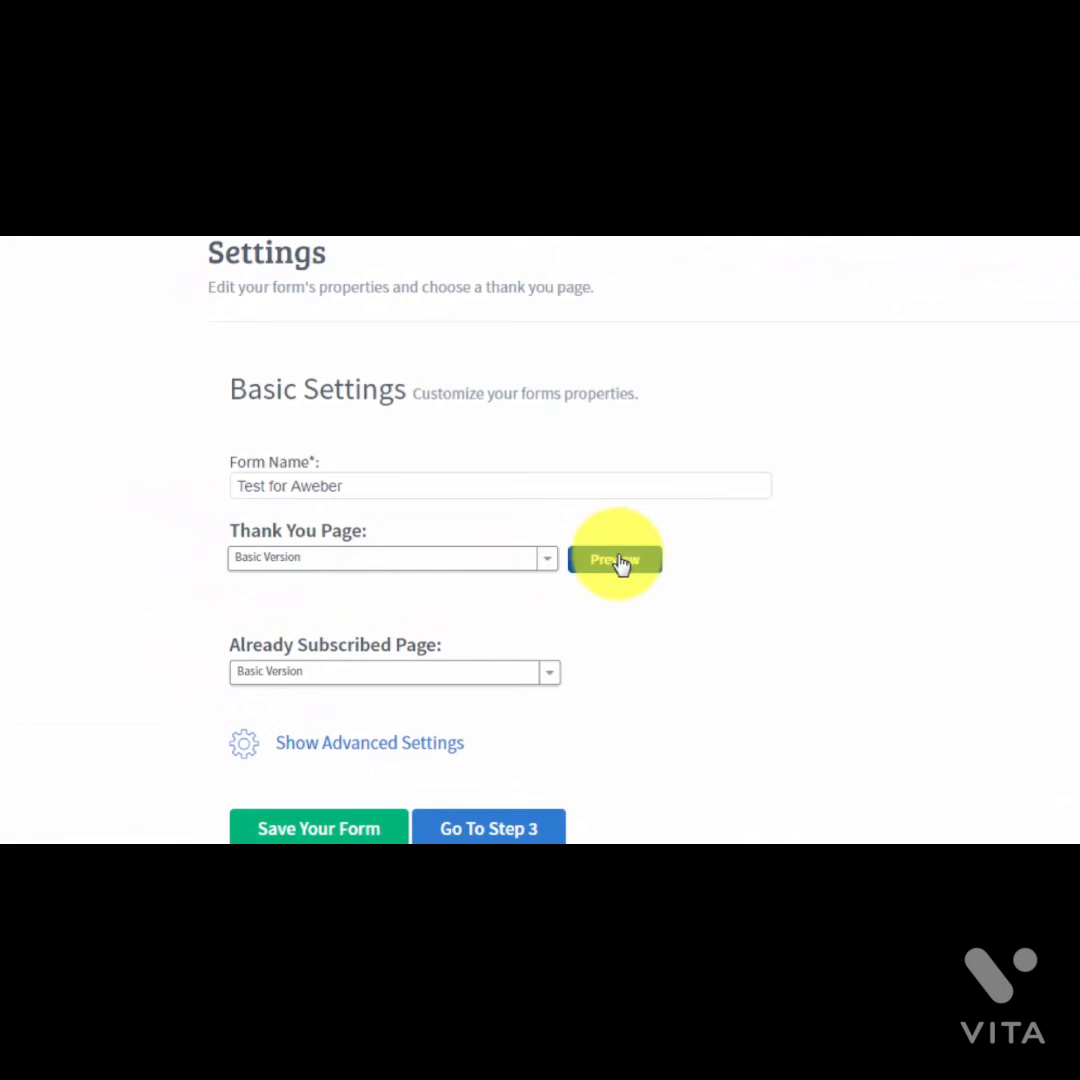
Step: Preview the thank-you page options, trying the Audio Version thank-you page
{"action": "left_click", "coordinate": [617, 560]}
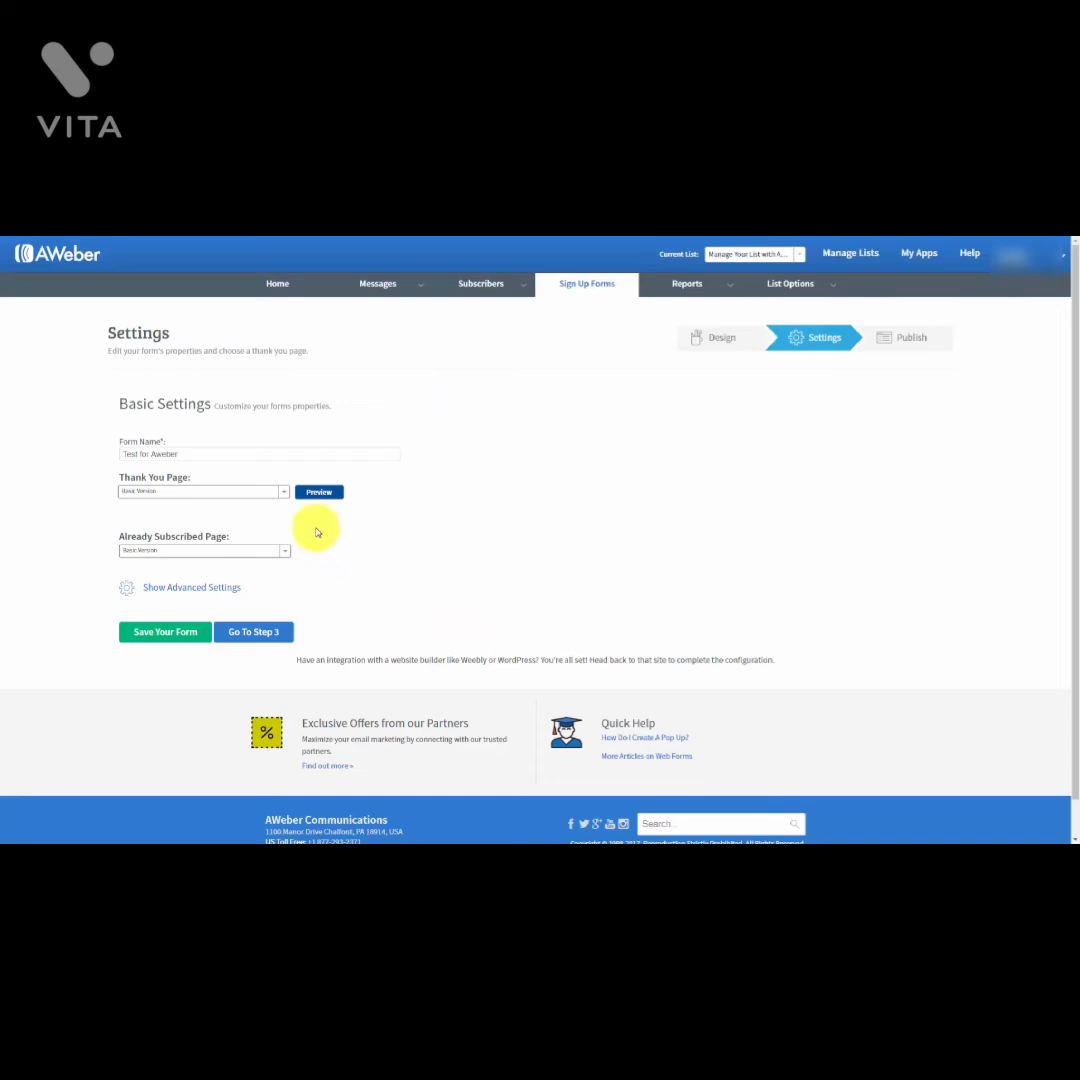
{"action": "left_click", "coordinate": [282, 493]}
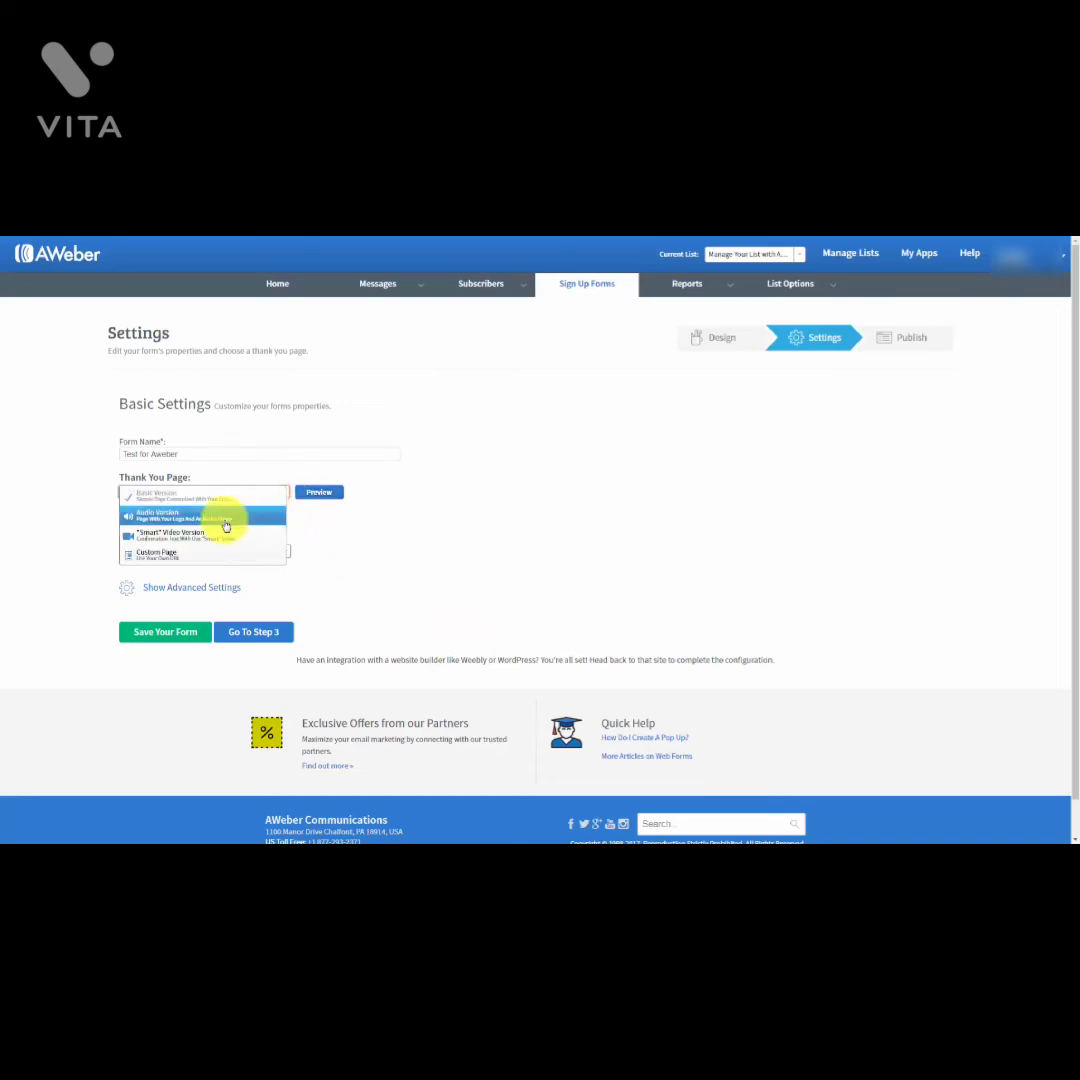
{"action": "left_click", "coordinate": [562, 441]}
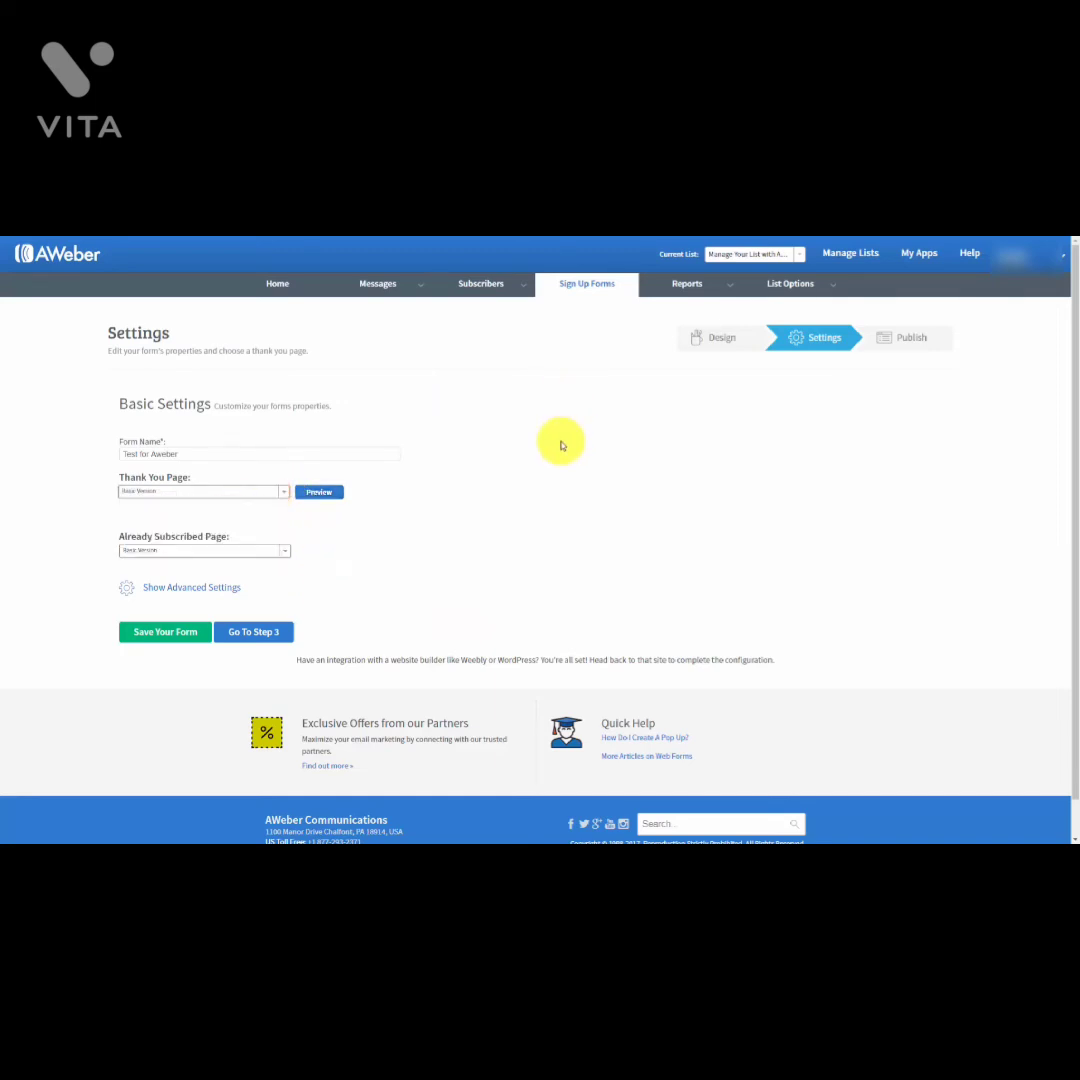
{"action": "left_click", "coordinate": [284, 494]}
{"action": "left_click", "coordinate": [719, 484]}
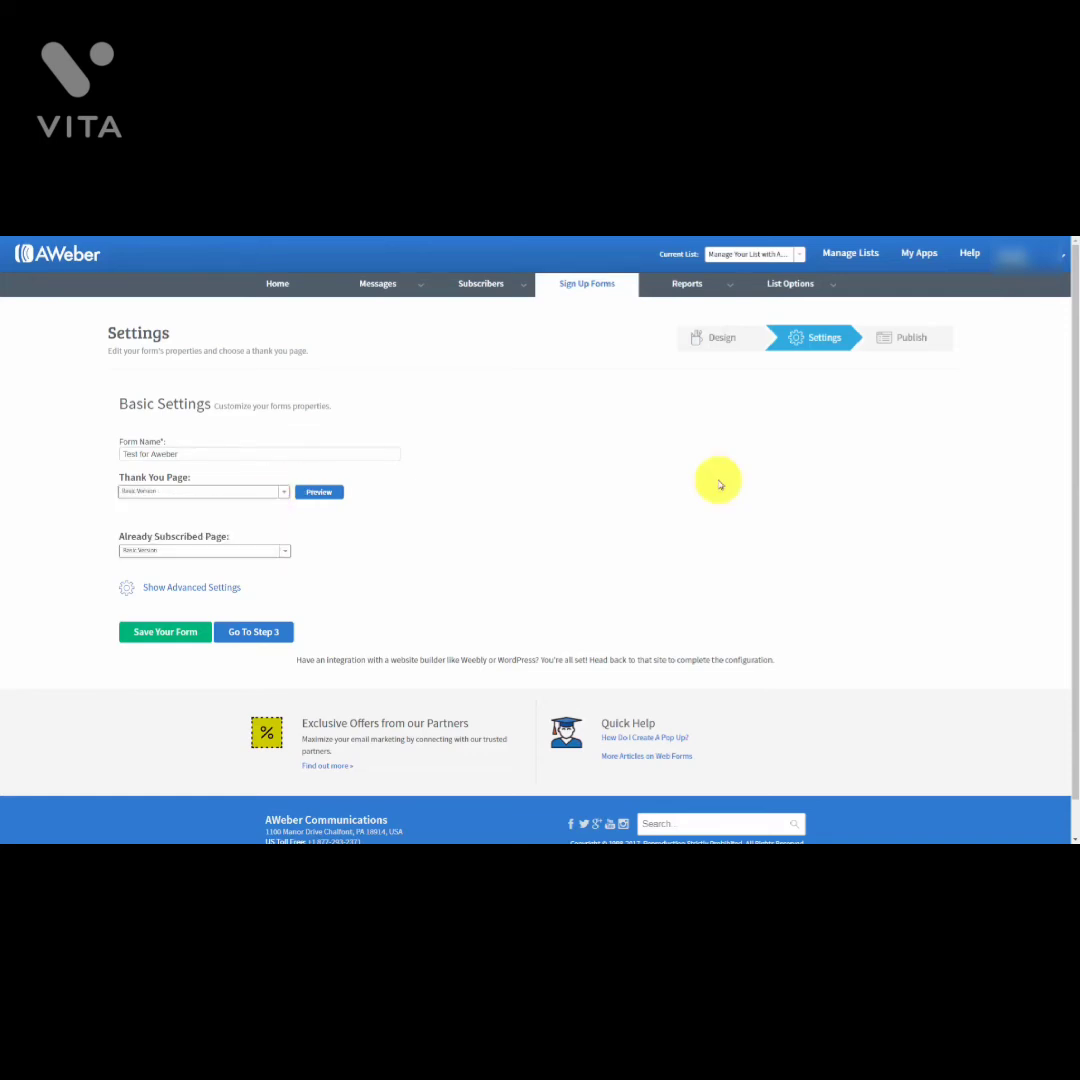
{"action": "left_click", "coordinate": [286, 492]}
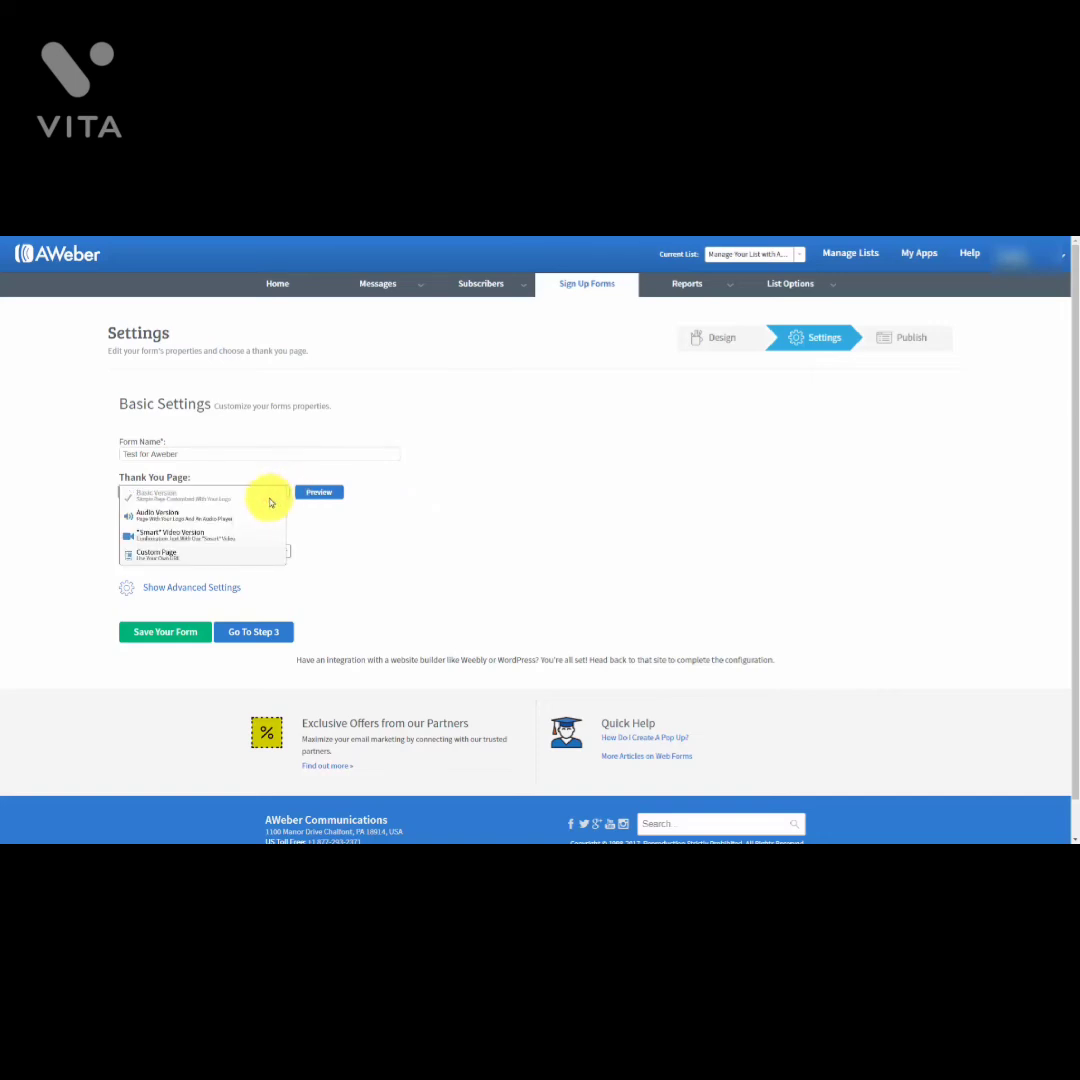
{"action": "left_click", "coordinate": [201, 518]}
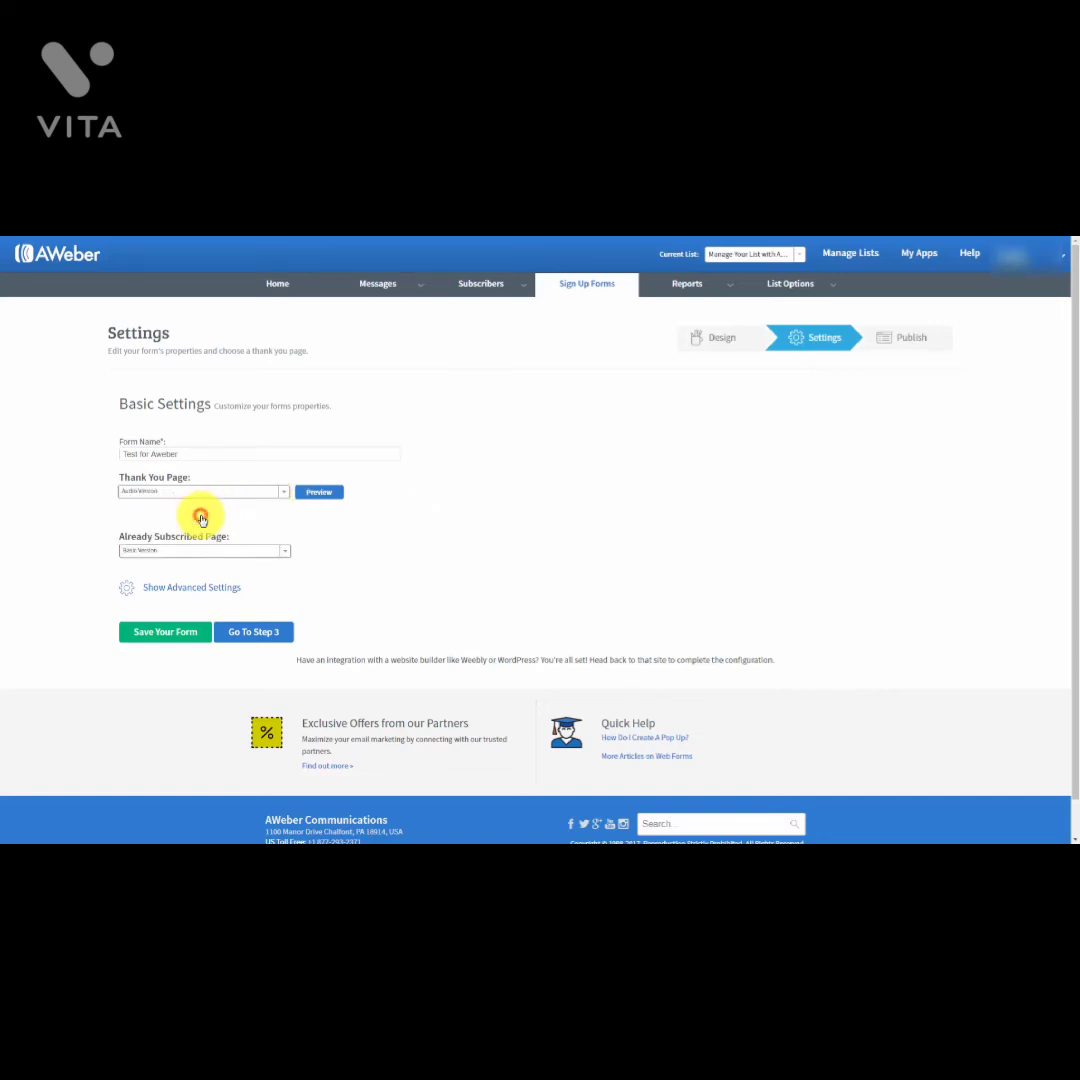
{"action": "left_click", "coordinate": [320, 492]}
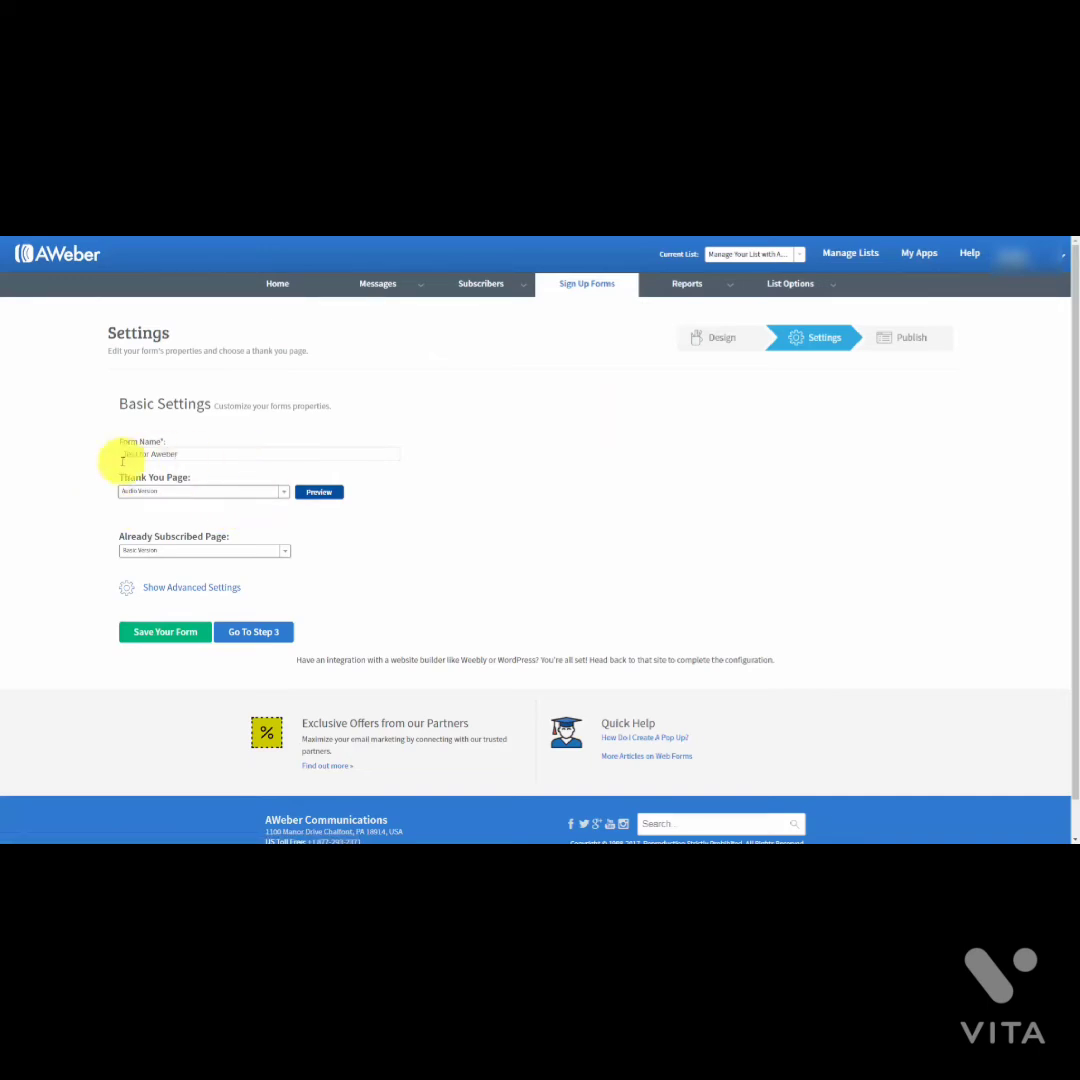
Step: Preview the 'Smart' Video Version thank-you page, then switch to Custom Page
{"action": "left_click", "coordinate": [265, 455]}
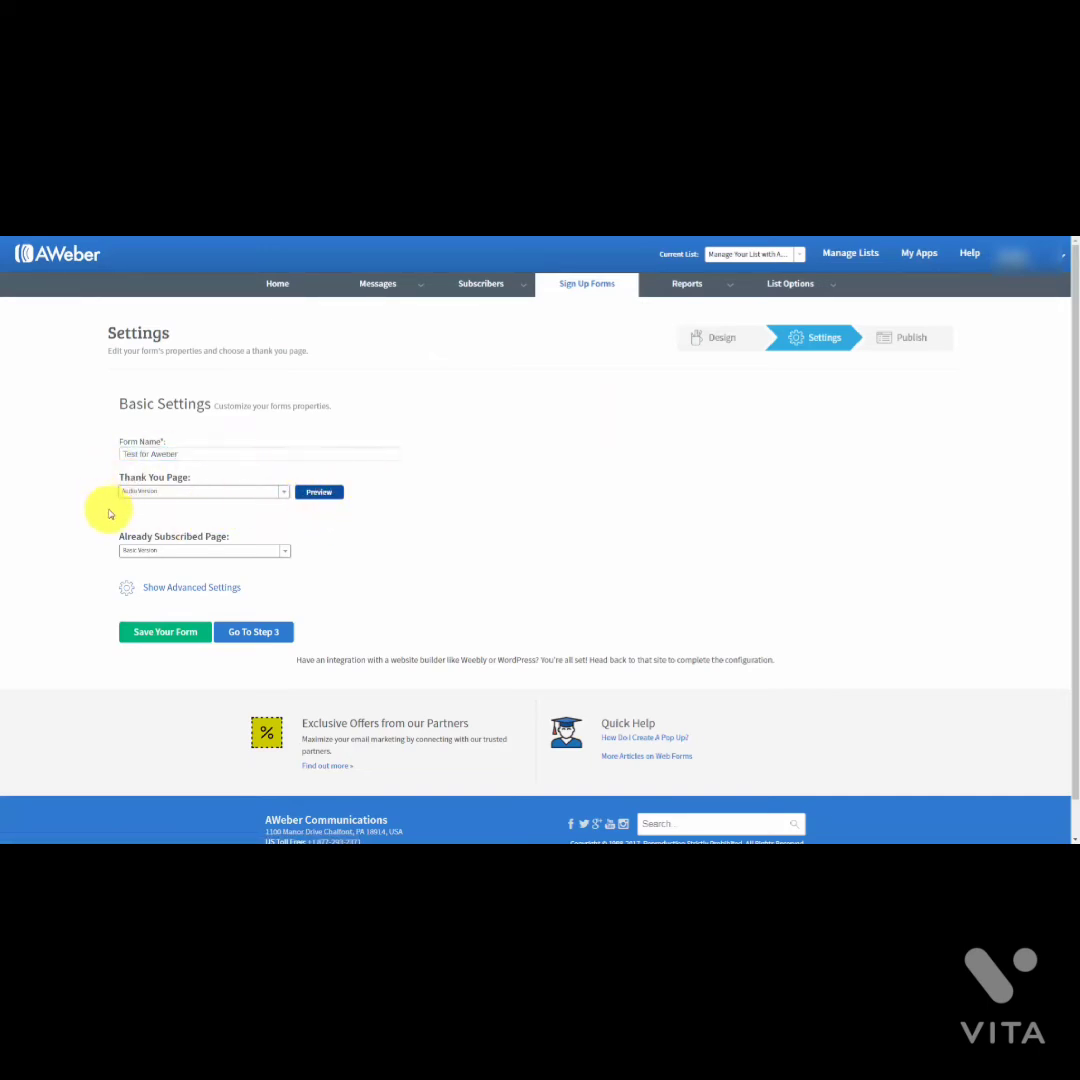
{"action": "key", "text": "Tab"}
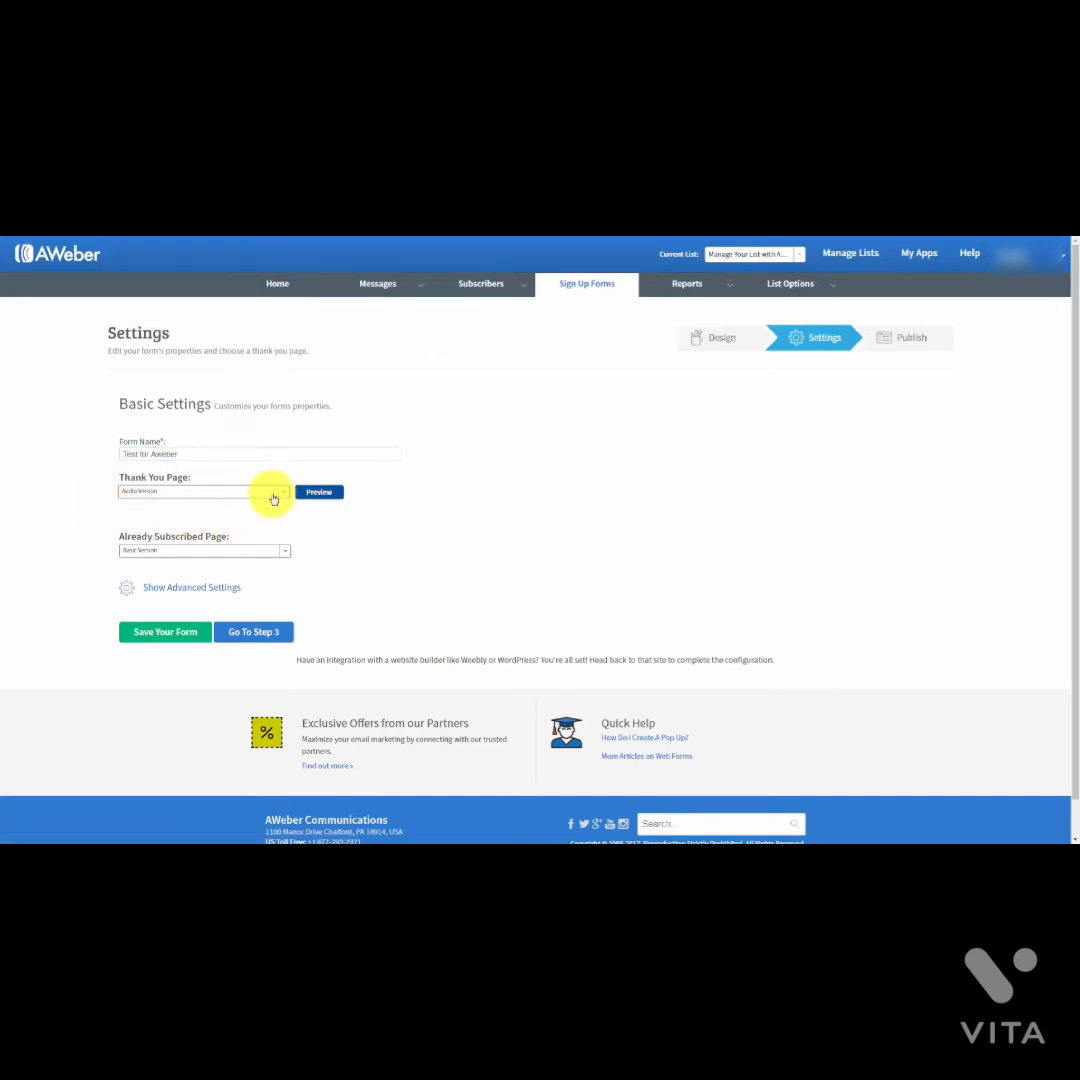
{"action": "left_click", "coordinate": [282, 492]}
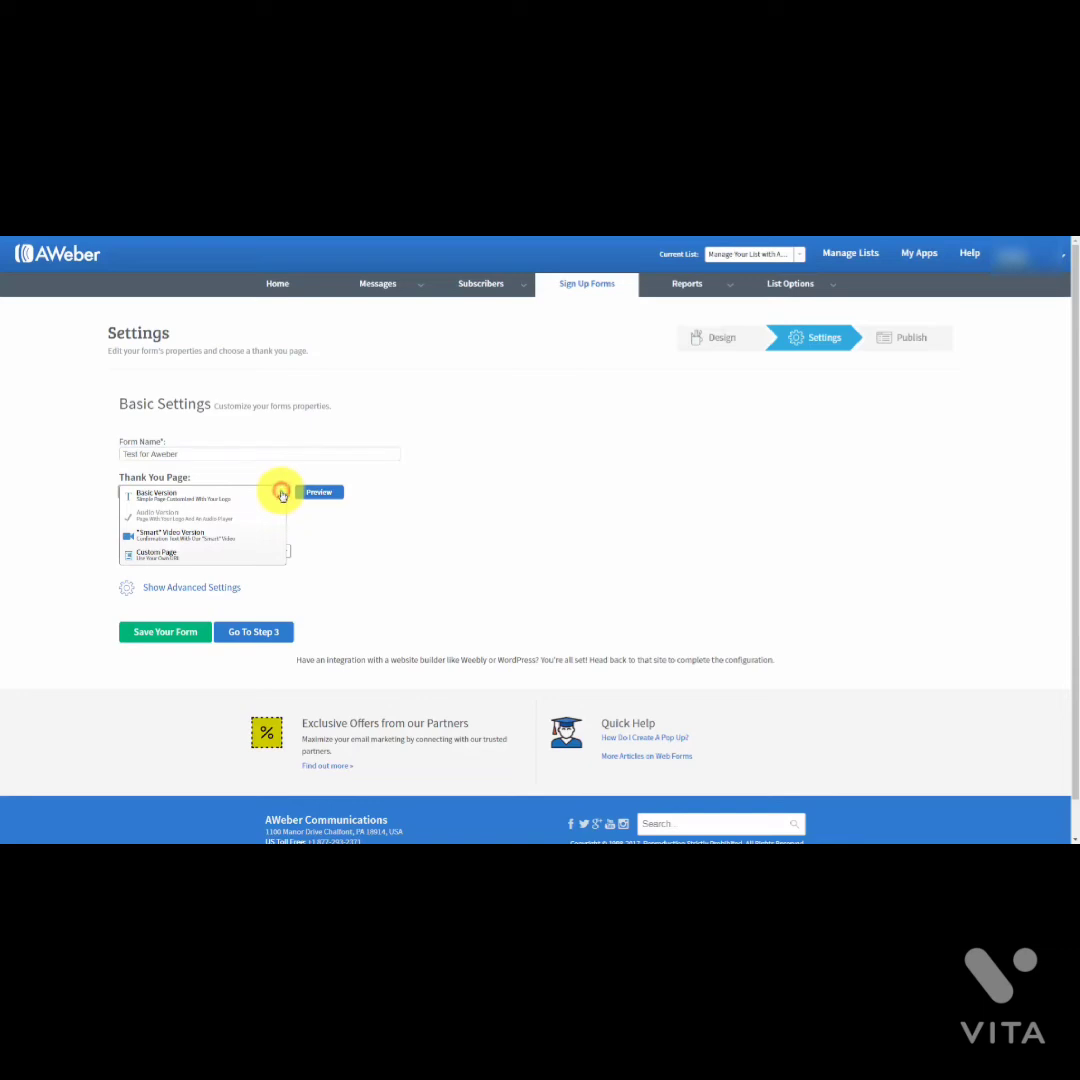
{"action": "left_click", "coordinate": [211, 538]}
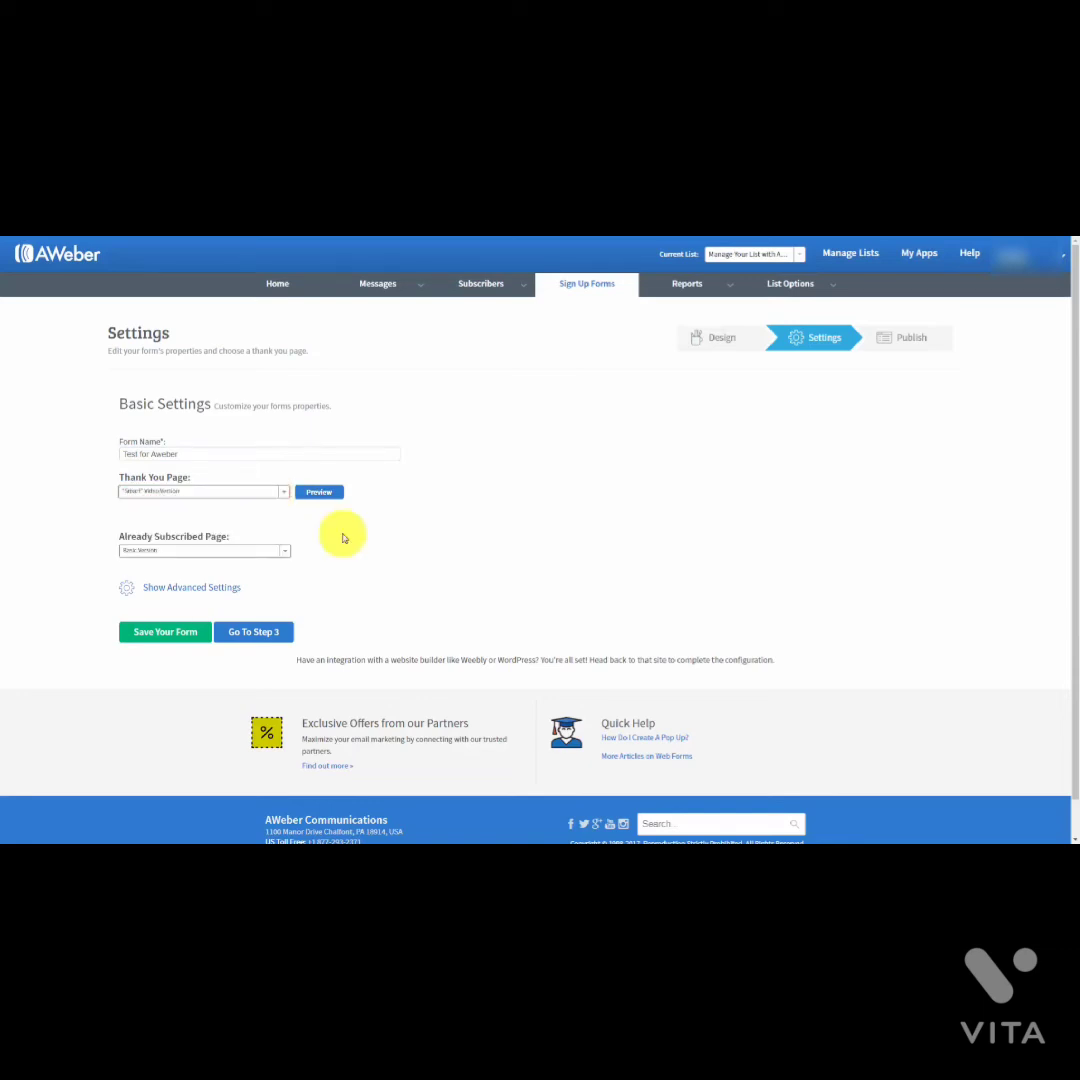
{"action": "left_click", "coordinate": [312, 493]}
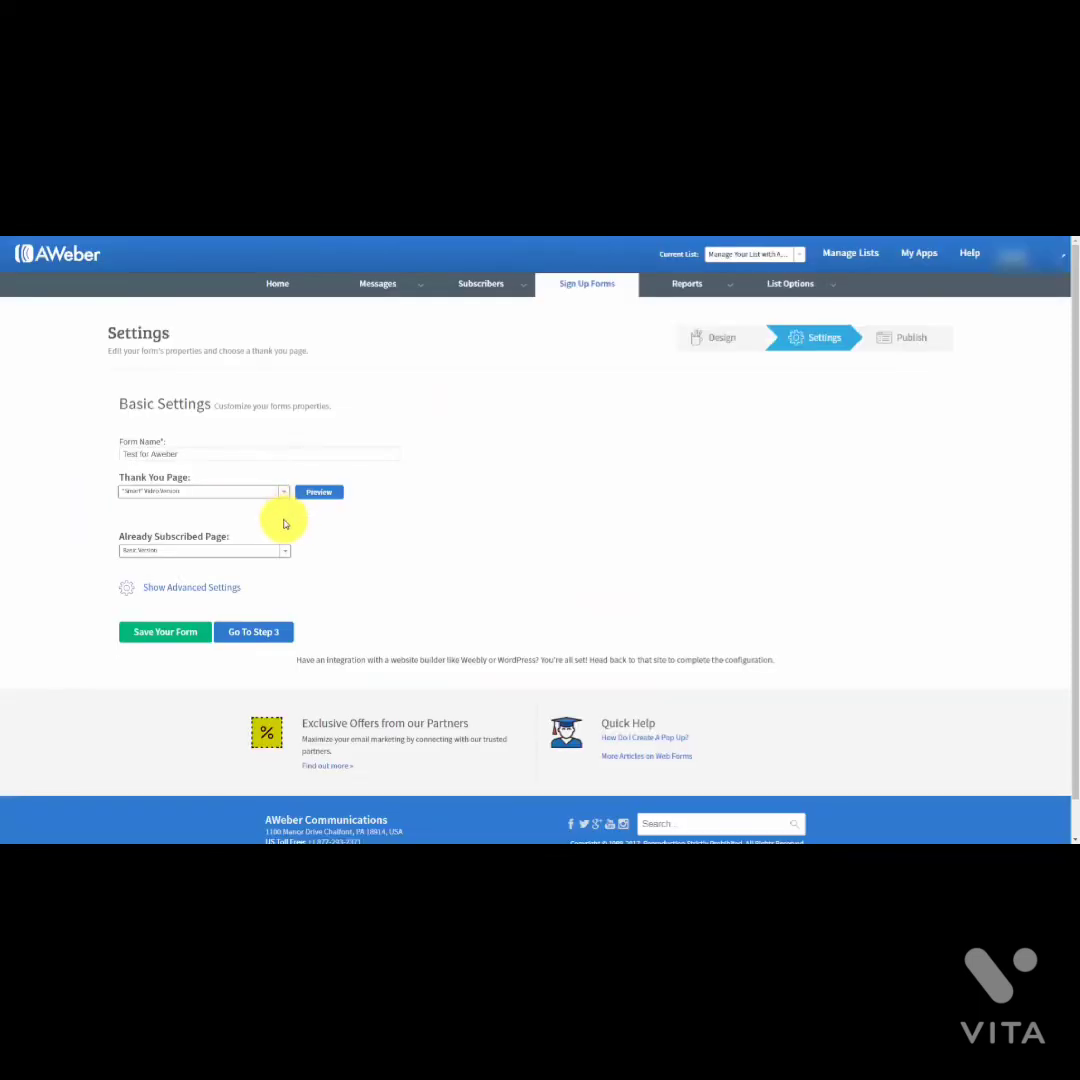
{"action": "left_click", "coordinate": [283, 495]}
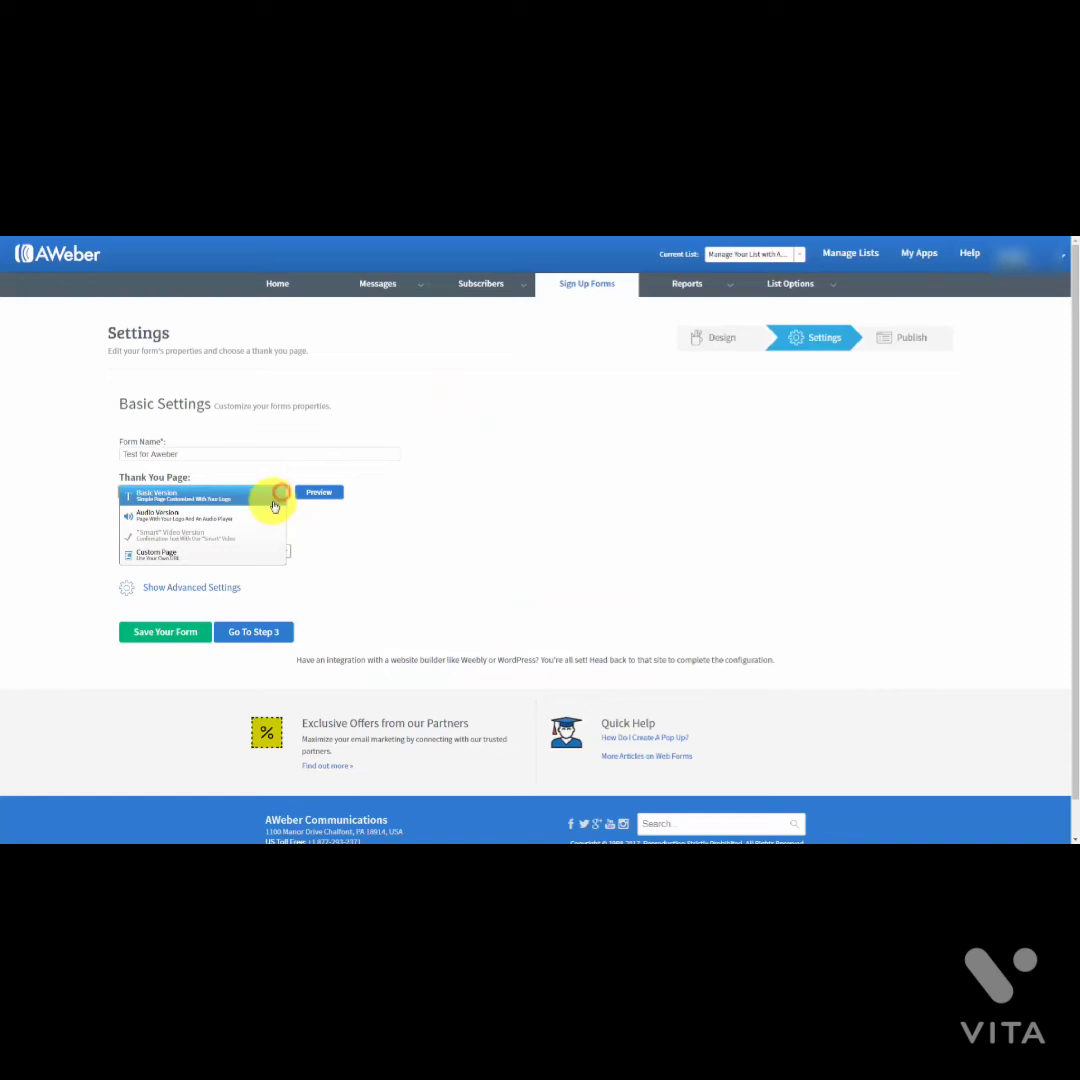
{"action": "left_click", "coordinate": [163, 557]}
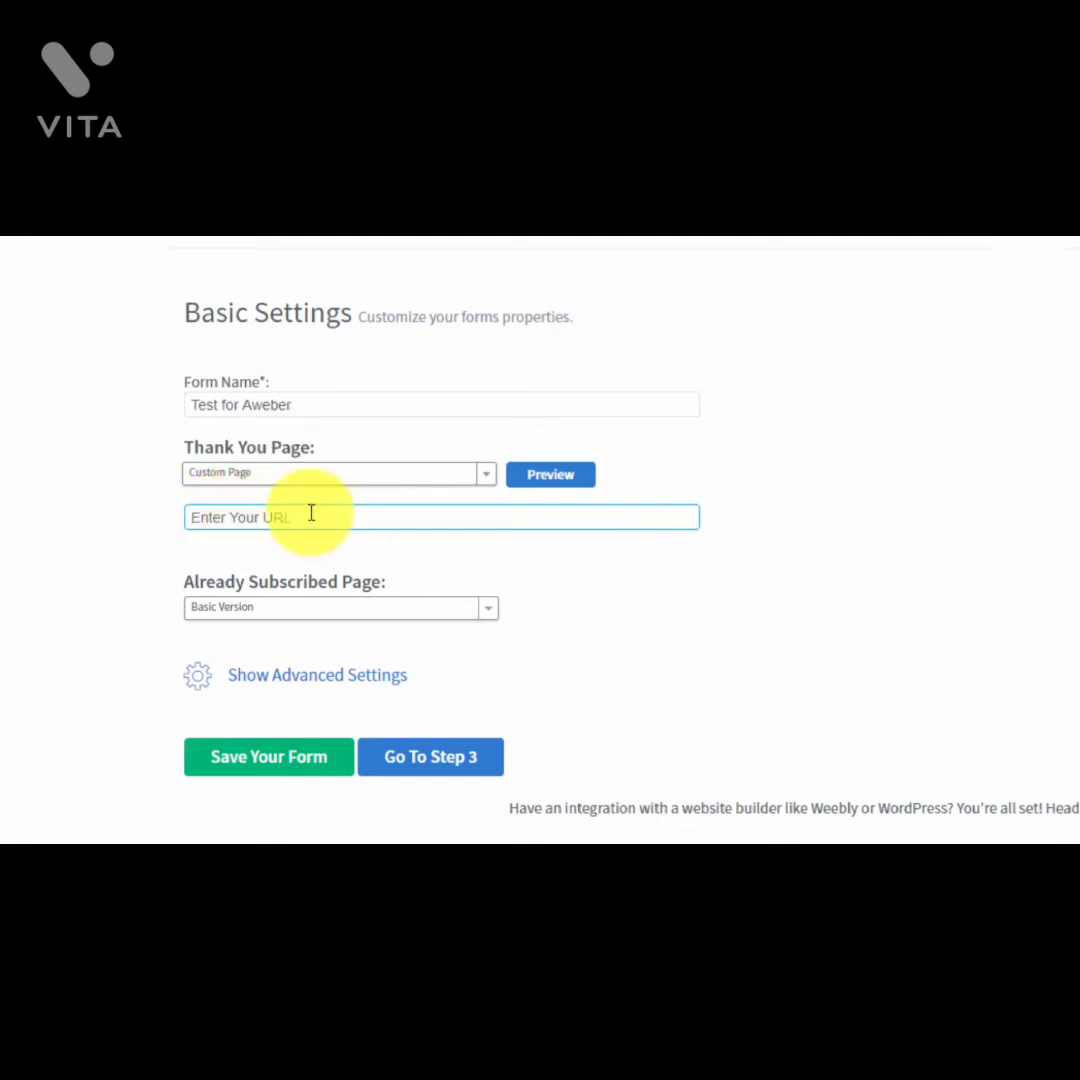
{"action": "left_click", "coordinate": [196, 512]}
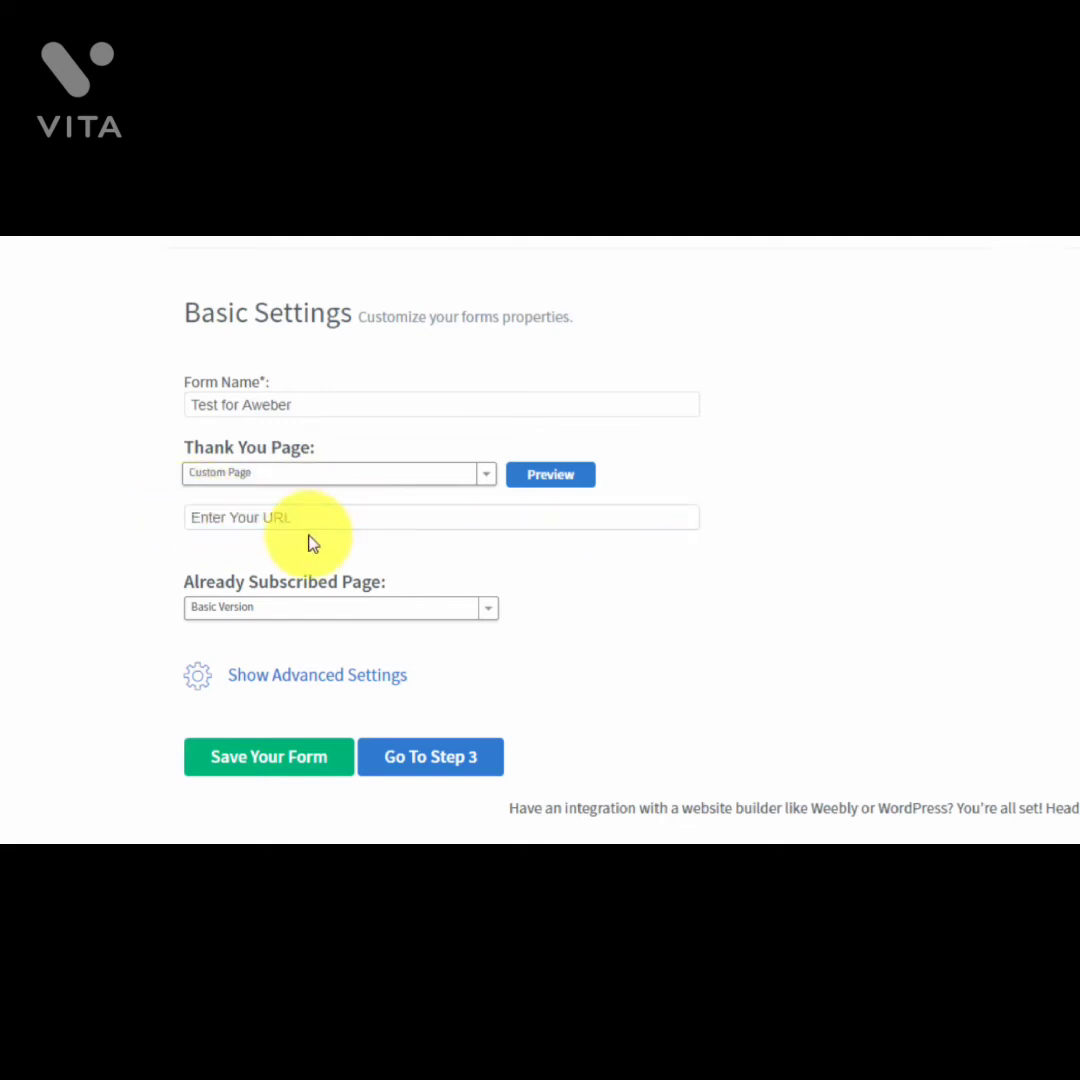
{"action": "left_click", "coordinate": [188, 511]}
{"action": "left_click", "coordinate": [280, 567]}
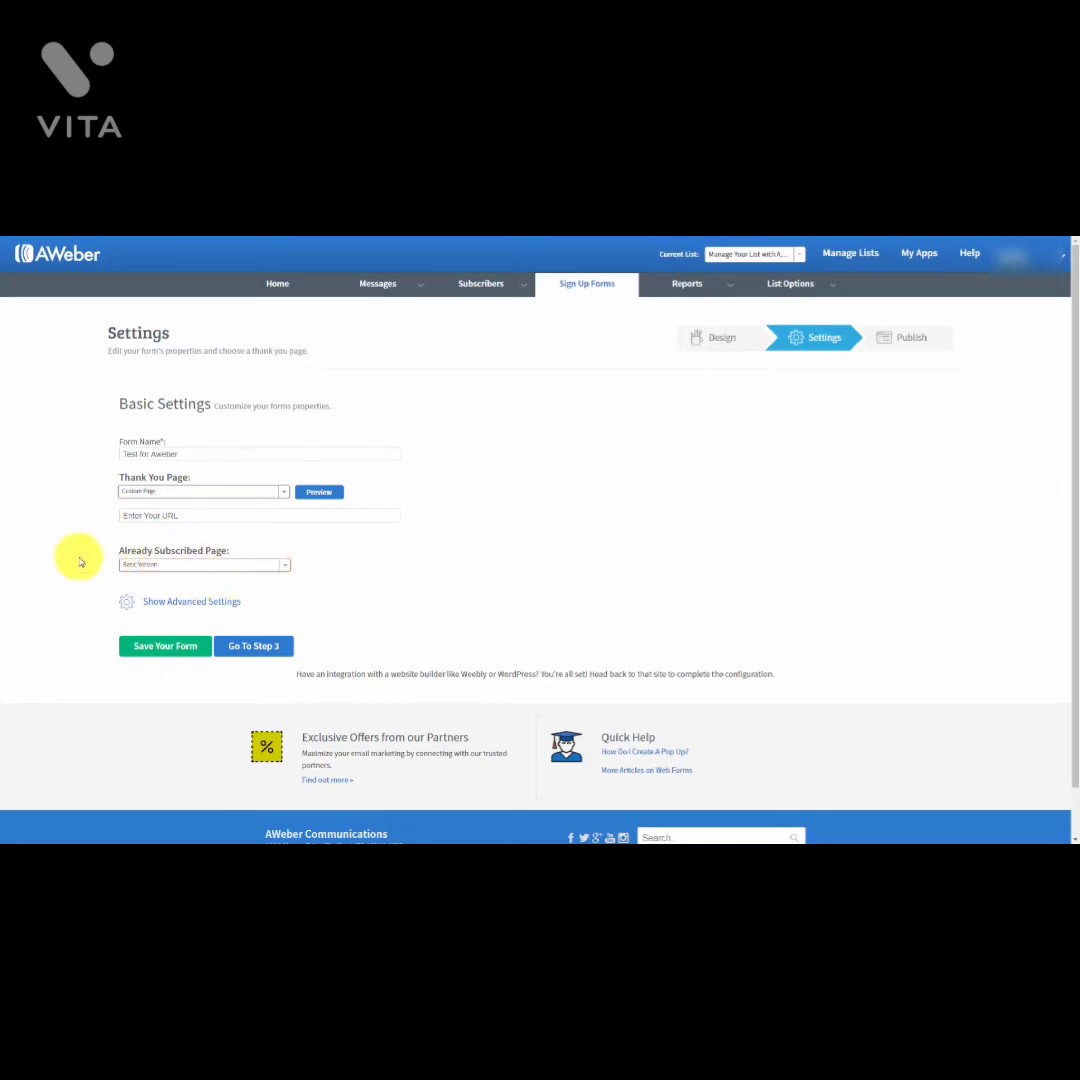
{"action": "left_click", "coordinate": [287, 569]}
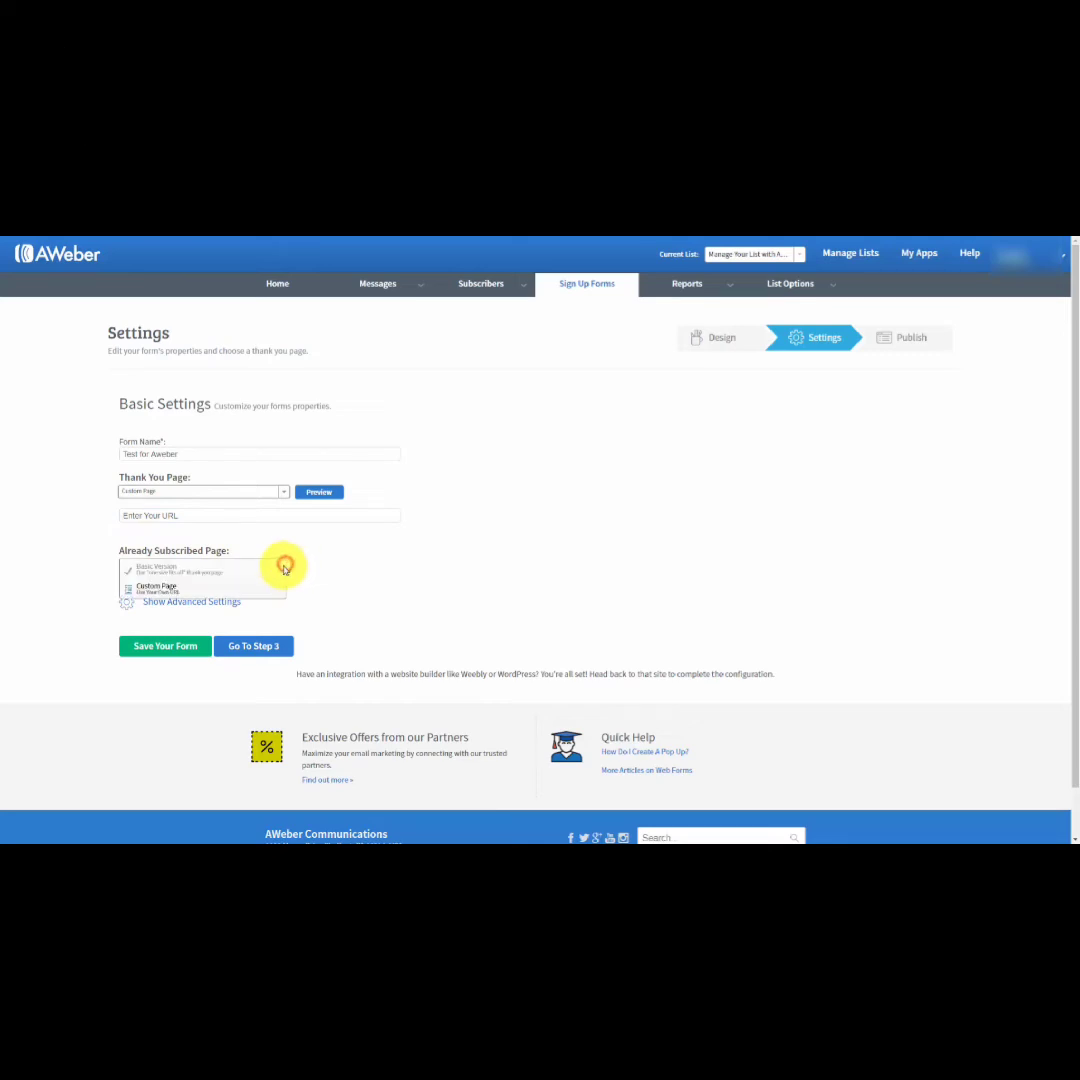
{"action": "left_click", "coordinate": [183, 592]}
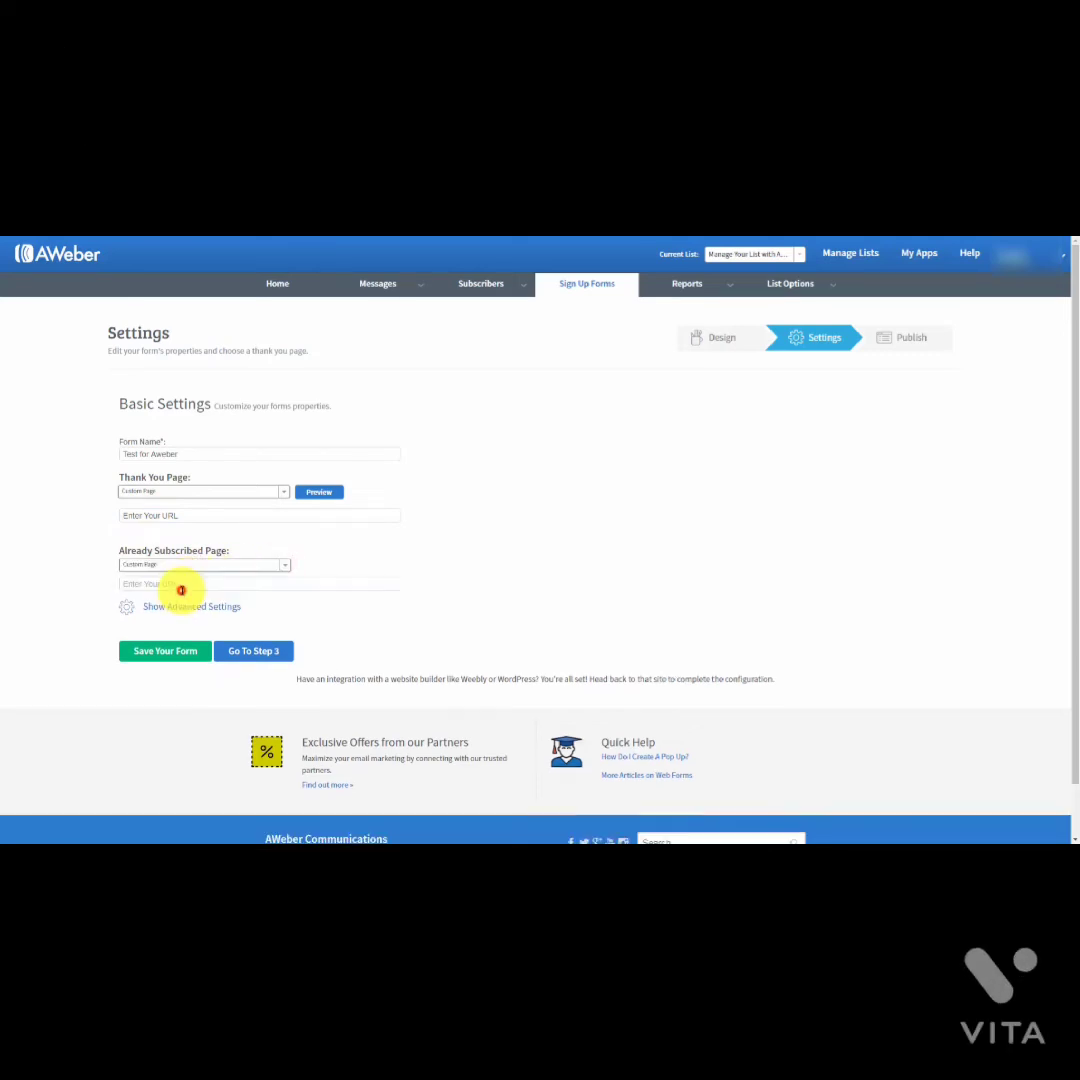
{"action": "left_click", "coordinate": [282, 580]}
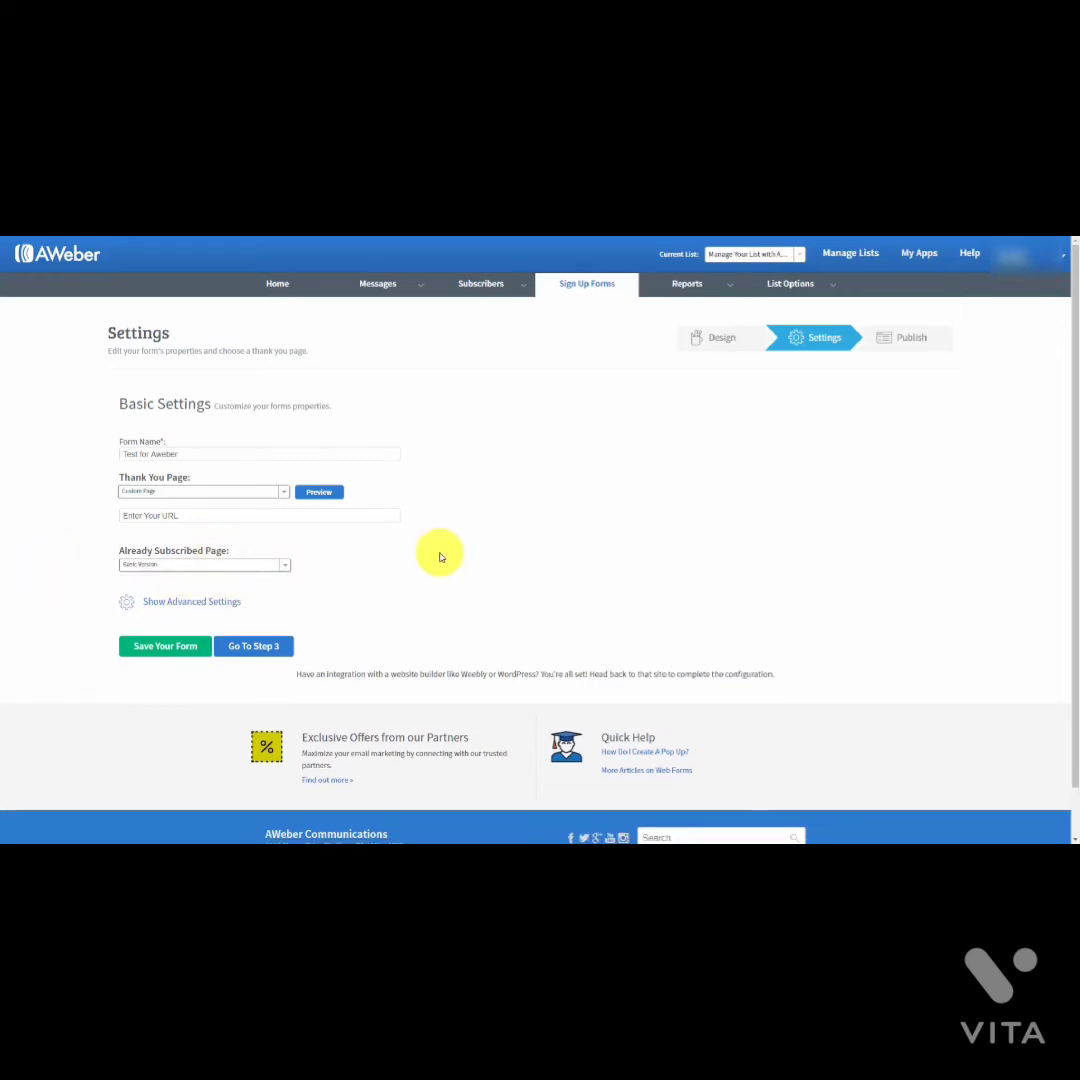
Step: In Advanced Settings, tick 'Forward subscriber information to your thank you page' and save the form
{"action": "left_click", "coordinate": [189, 603]}
{"action": "scroll", "coordinate": [426, 582], "scroll_direction": "down", "scroll_amount": 1}
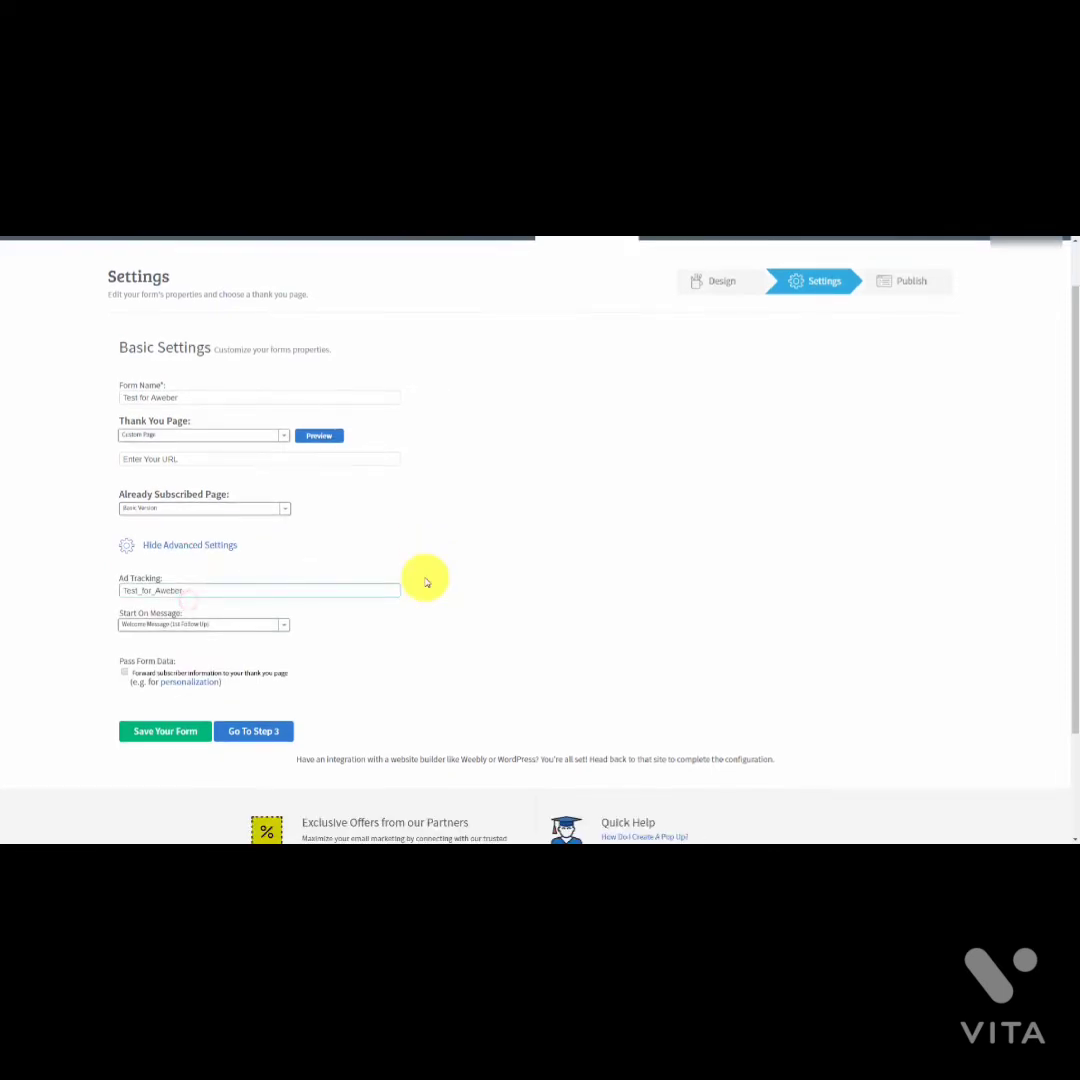
{"action": "scroll", "coordinate": [420, 585], "scroll_direction": "up", "scroll_amount": 1}
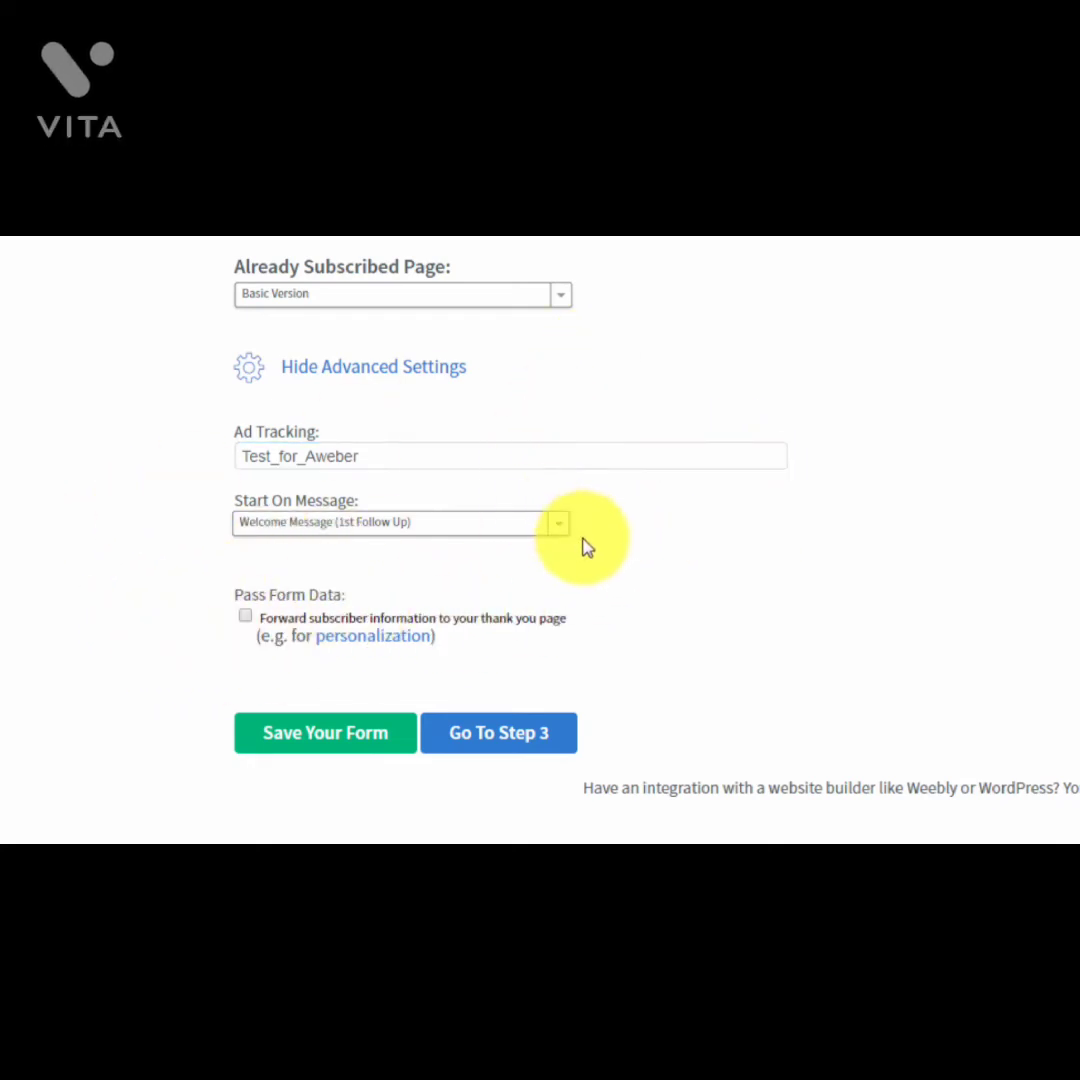
{"action": "left_click", "coordinate": [245, 617]}
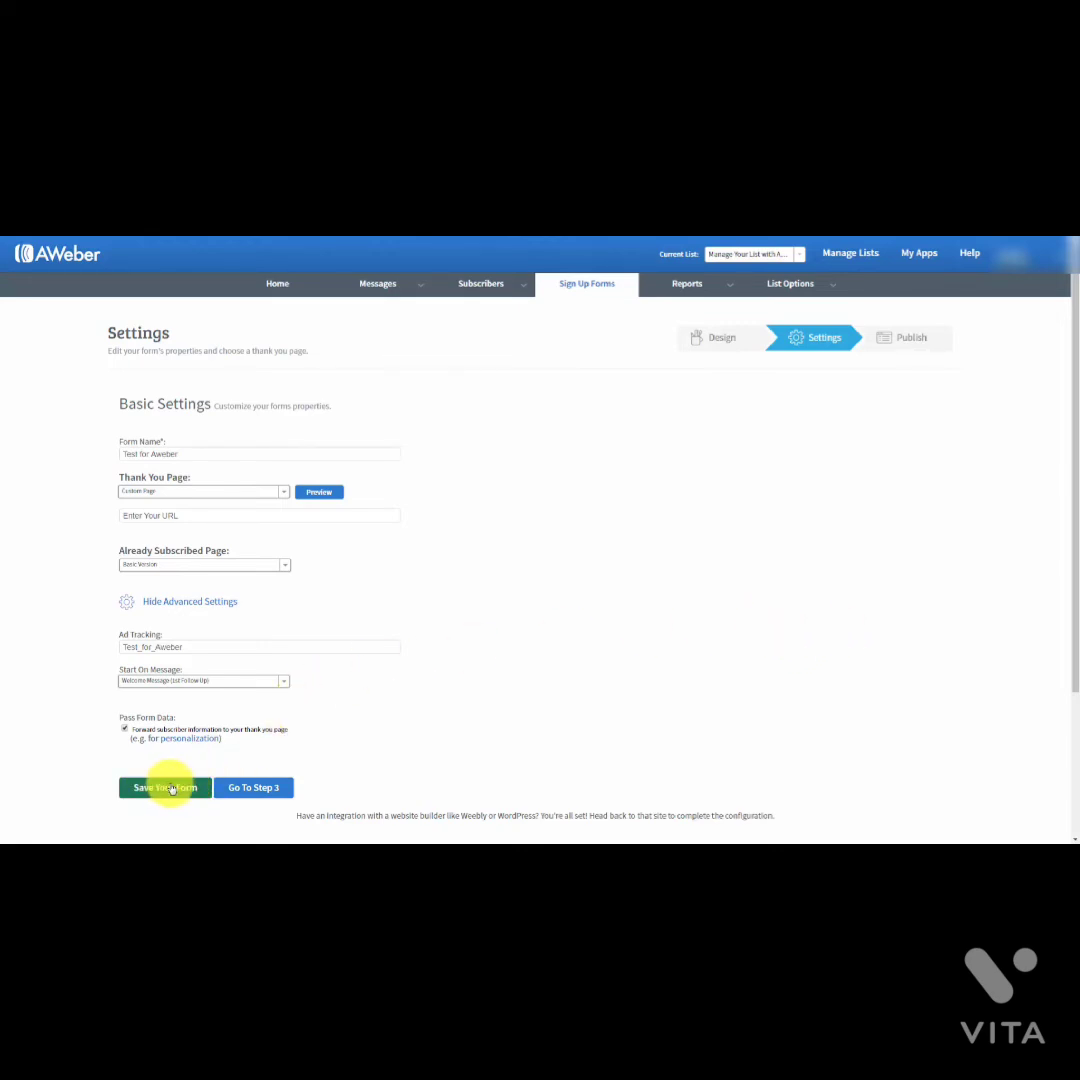
{"action": "left_click", "coordinate": [160, 789]}
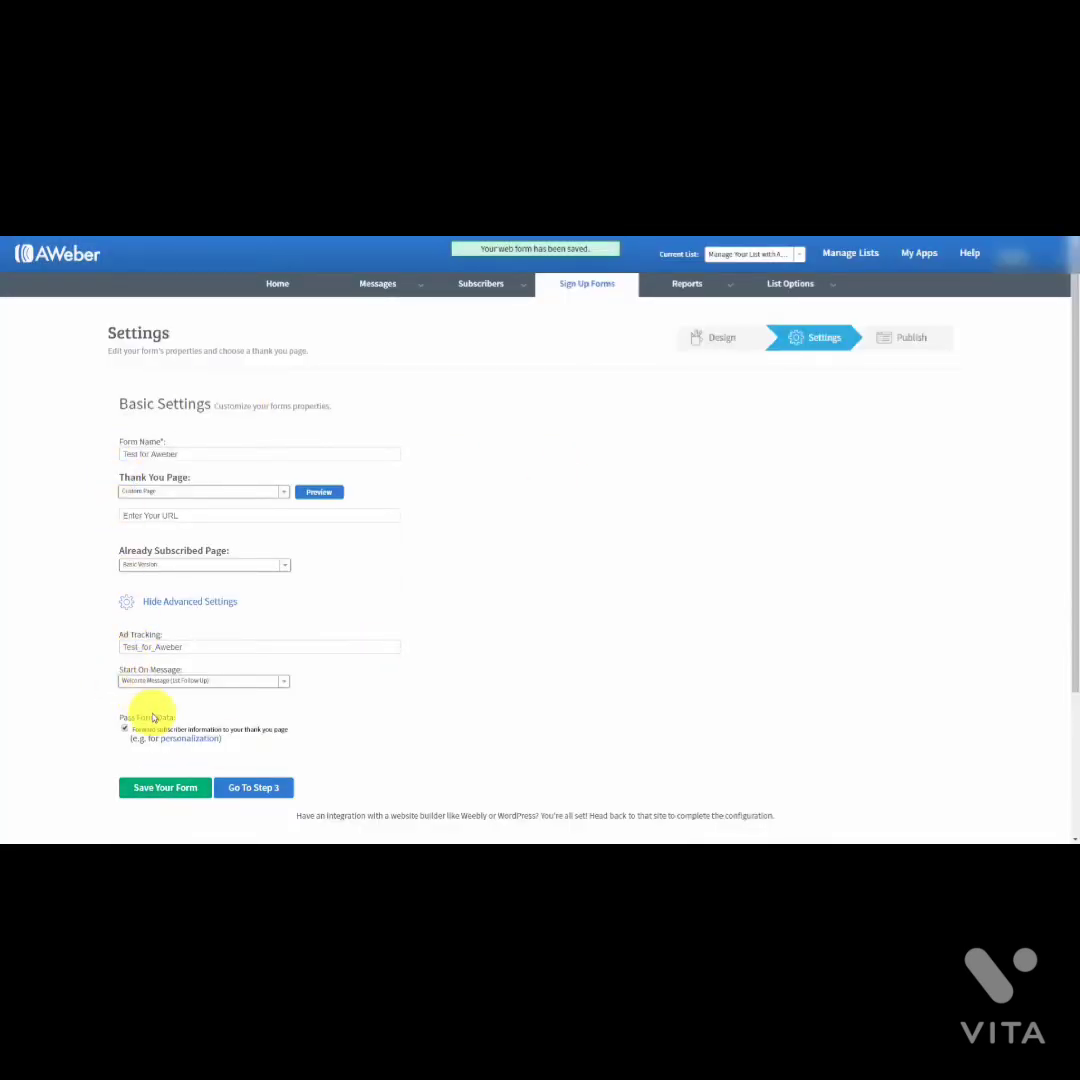
Step: Go to Step 3, choose I Will Install My Form, and view the Raw HTML Version code
{"action": "left_click", "coordinate": [250, 788]}
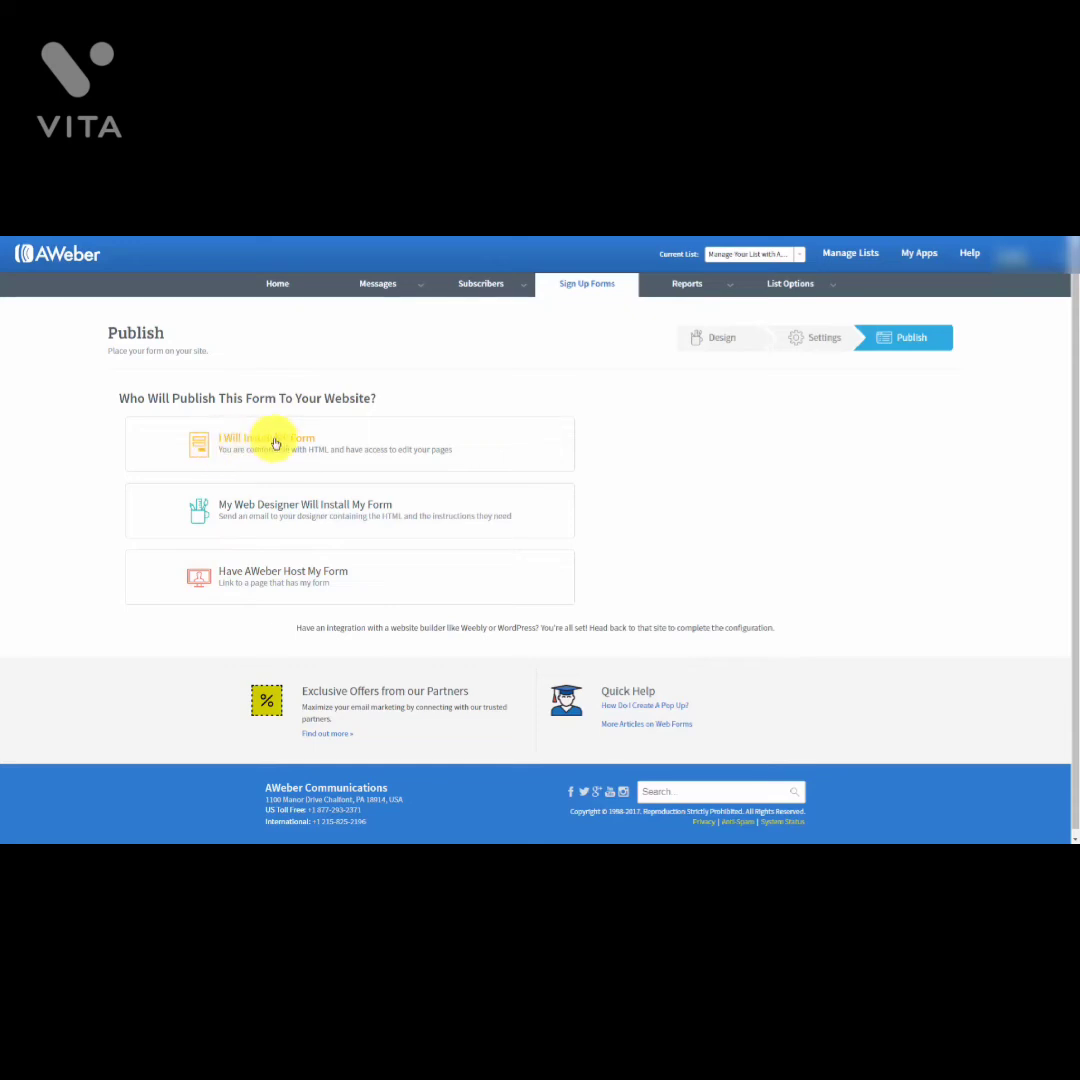
{"action": "left_click", "coordinate": [276, 443]}
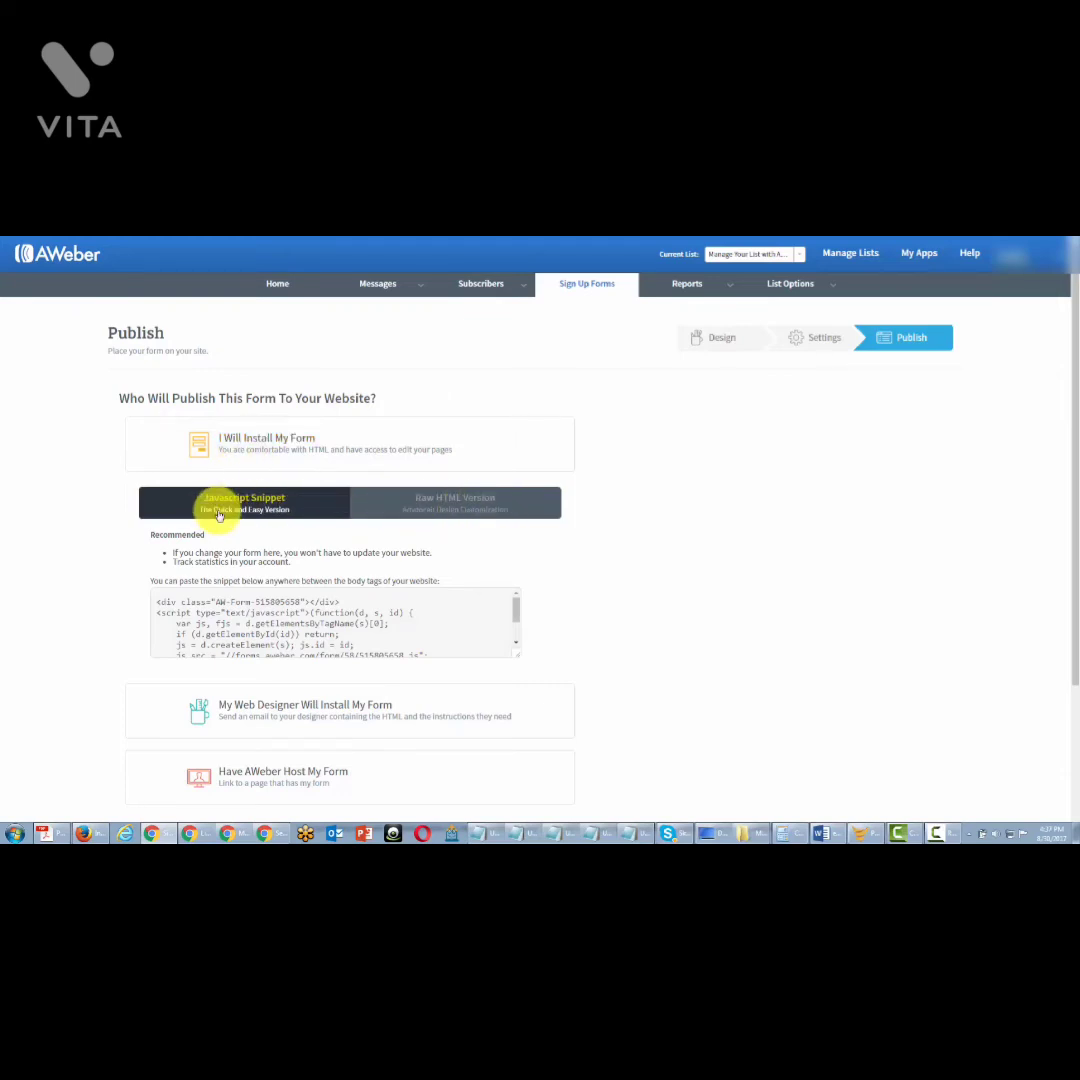
{"action": "left_click", "coordinate": [224, 603]}
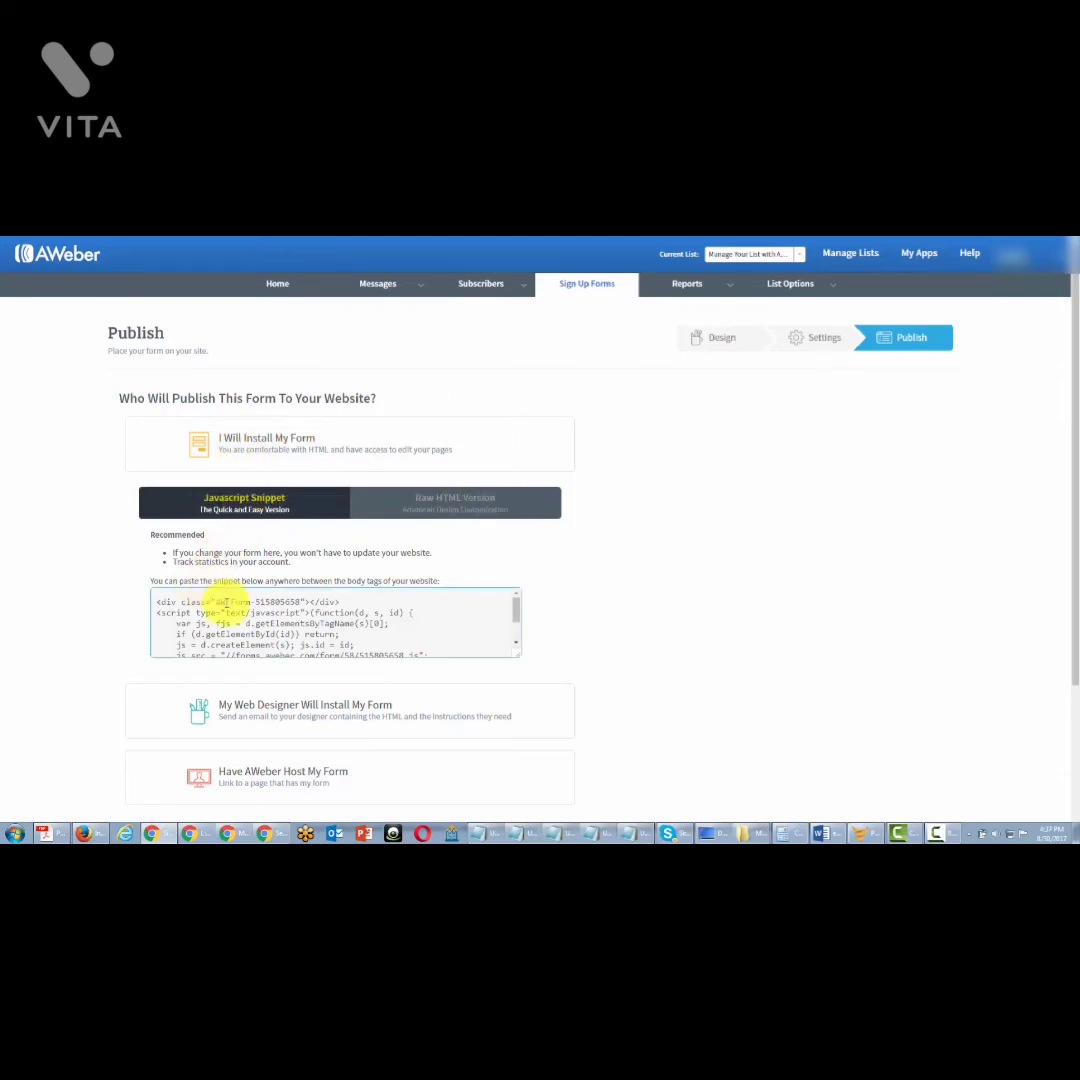
{"action": "left_click", "coordinate": [424, 512]}
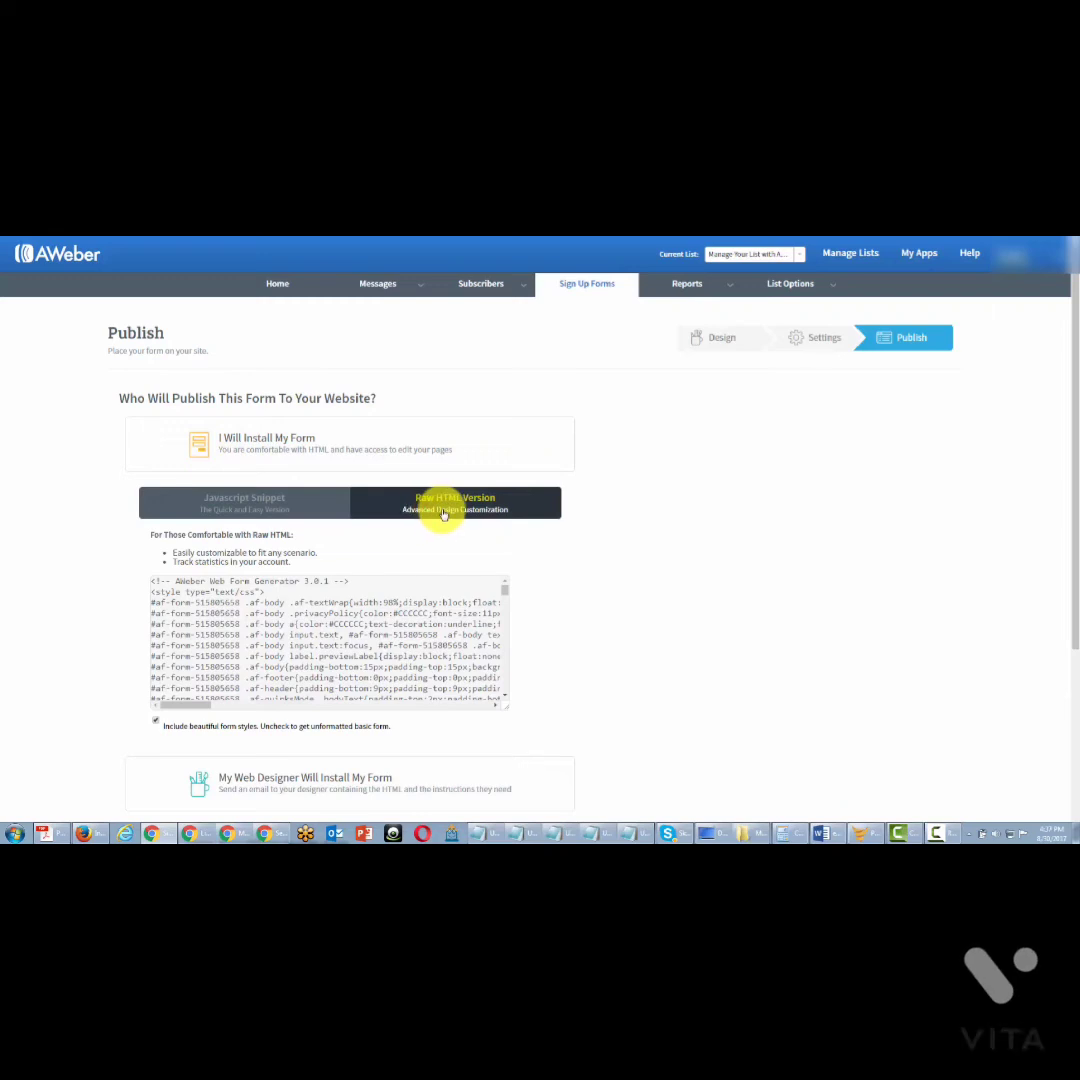
Step: Select the whole JavaScript Snippet code, then return to the Raw HTML Version tab
{"action": "left_click", "coordinate": [247, 508]}
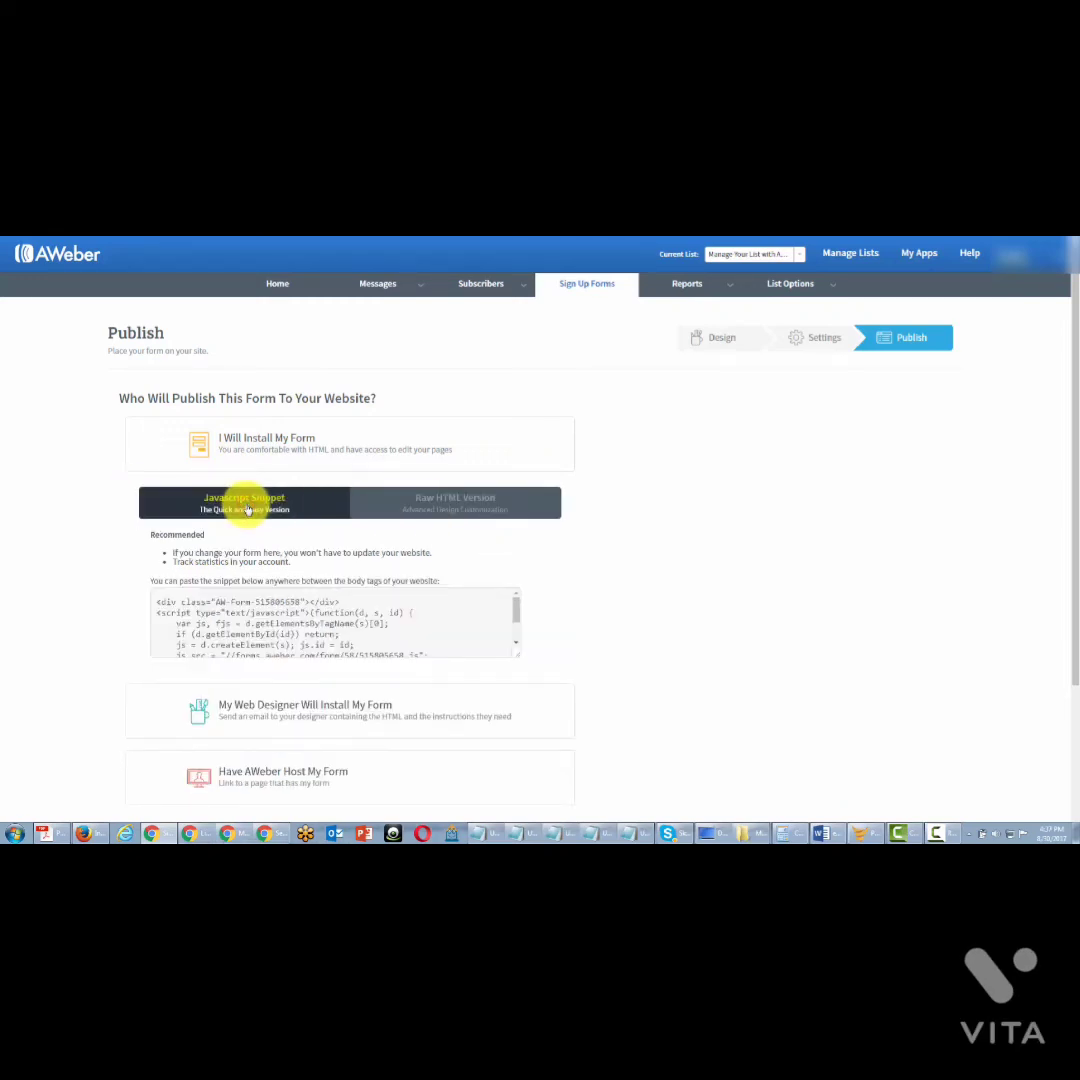
{"action": "left_click", "coordinate": [181, 615]}
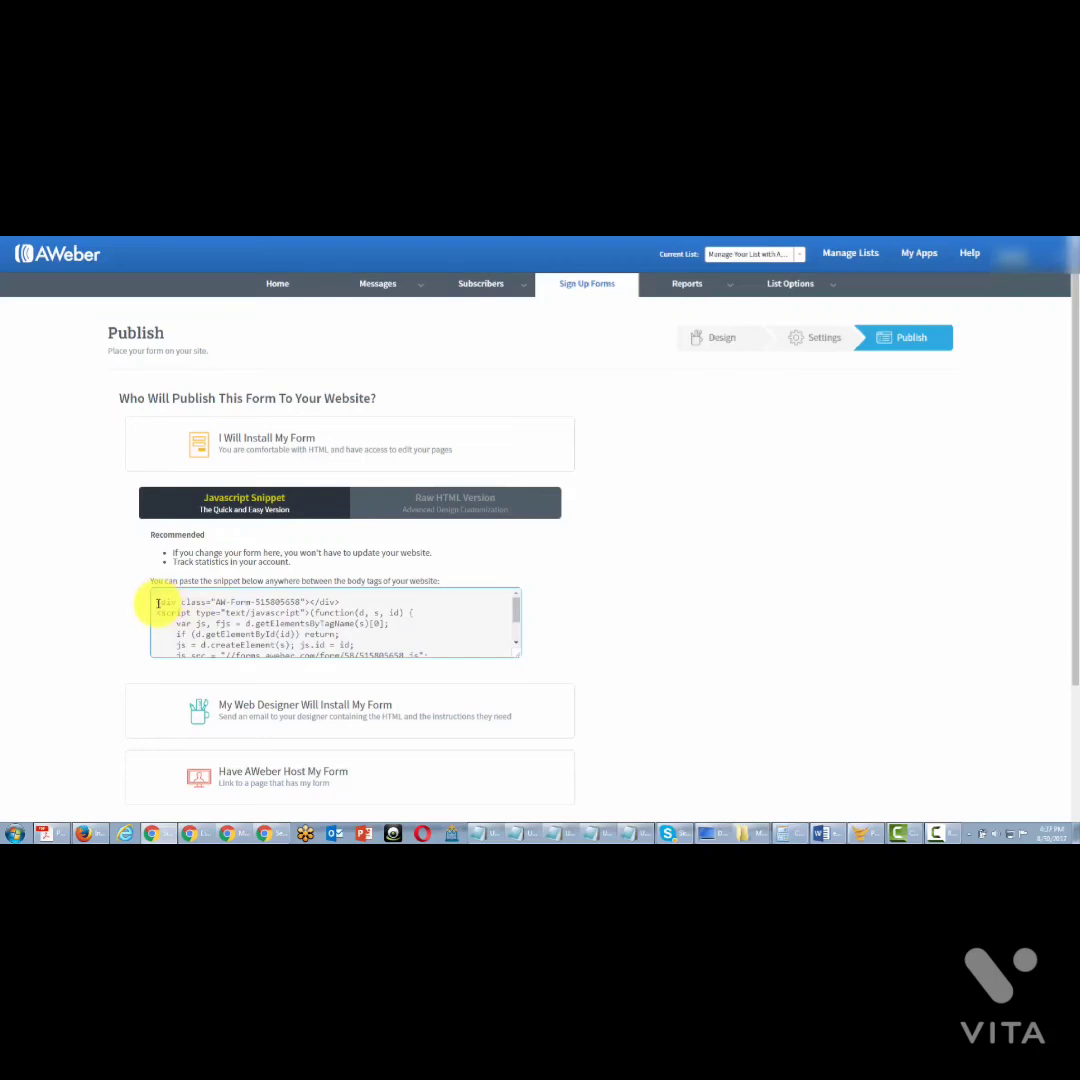
{"action": "key", "text": "ctrl+a"}
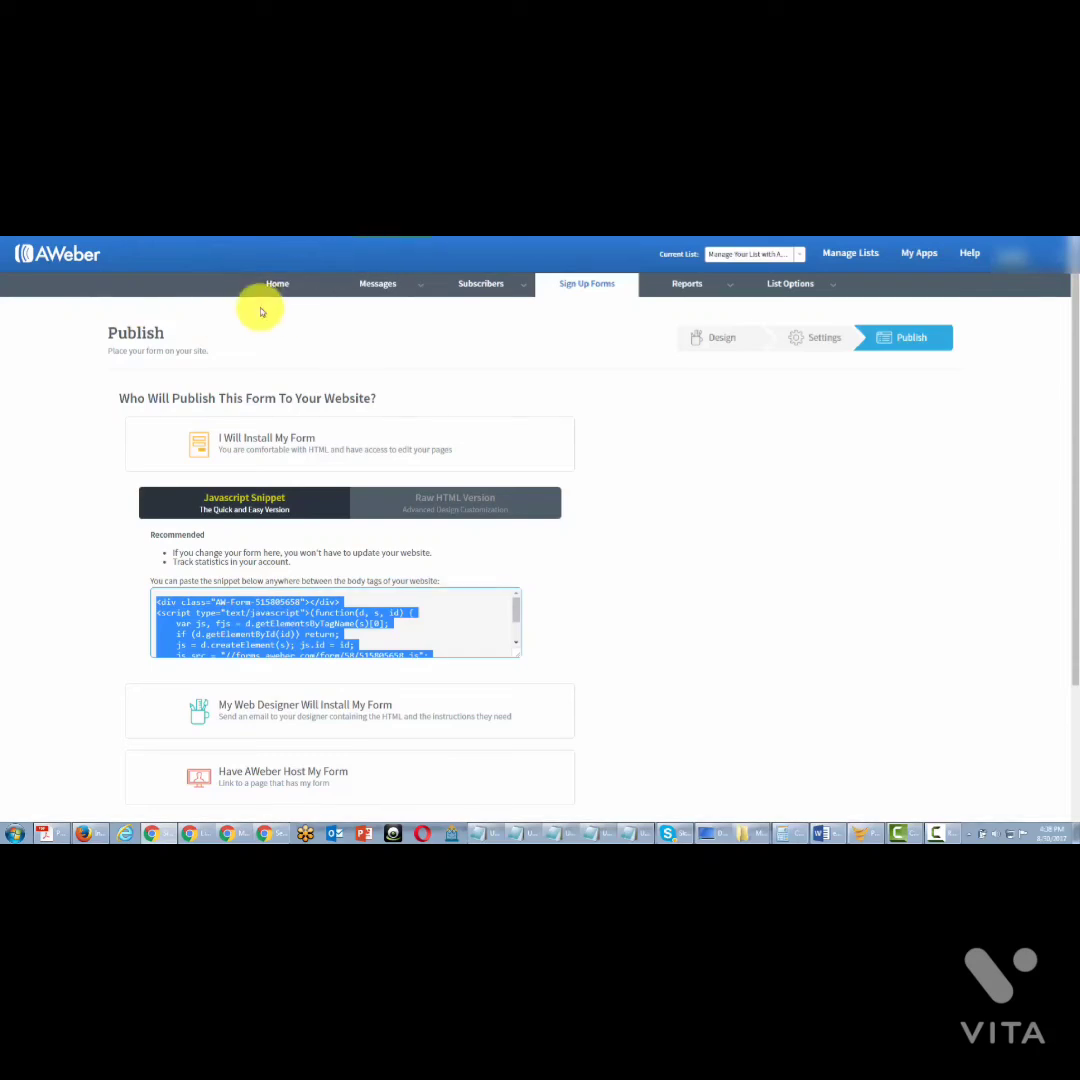
{"action": "left_click", "coordinate": [400, 503]}
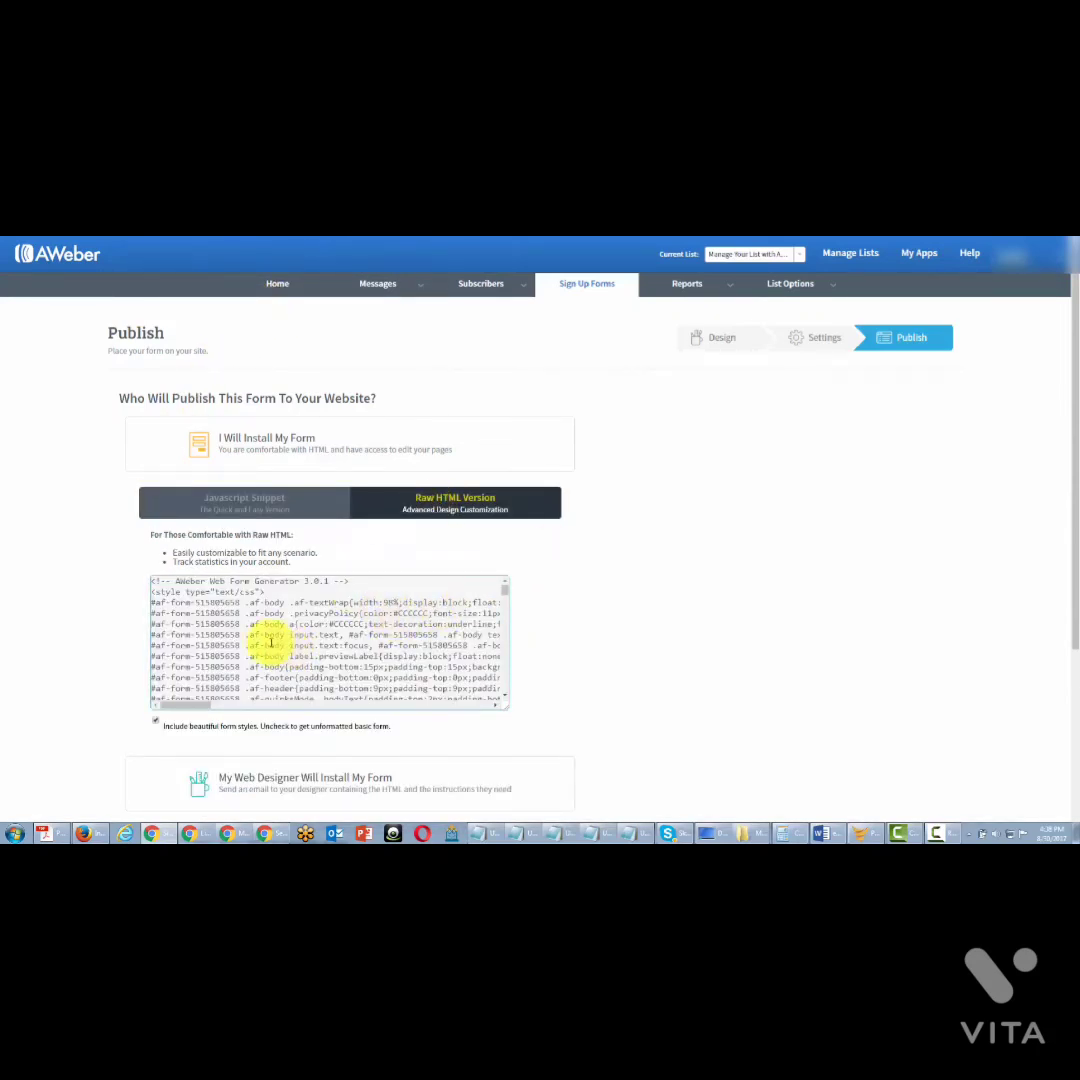
{"action": "left_click", "coordinate": [254, 610]}
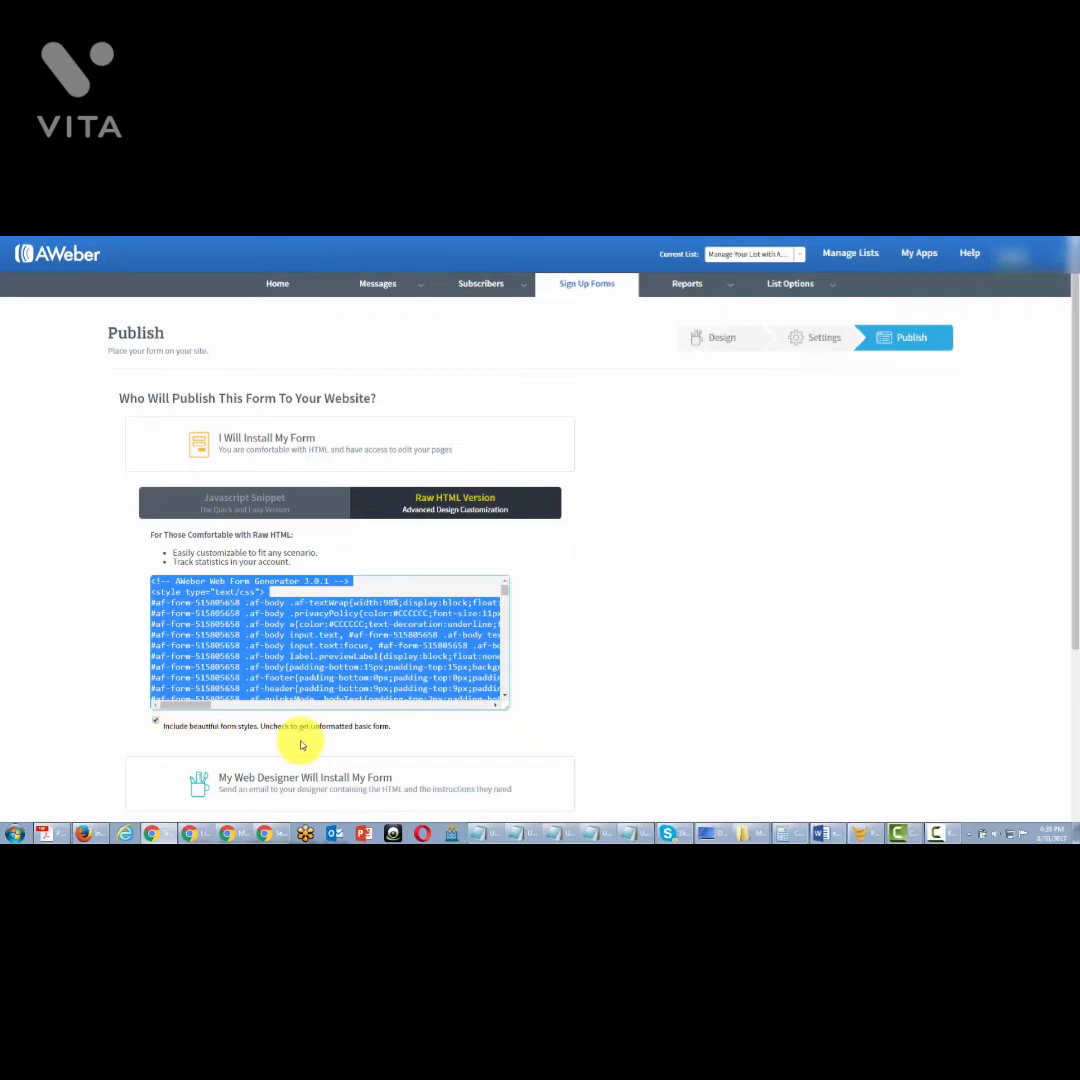
{"action": "left_click", "coordinate": [155, 722]}
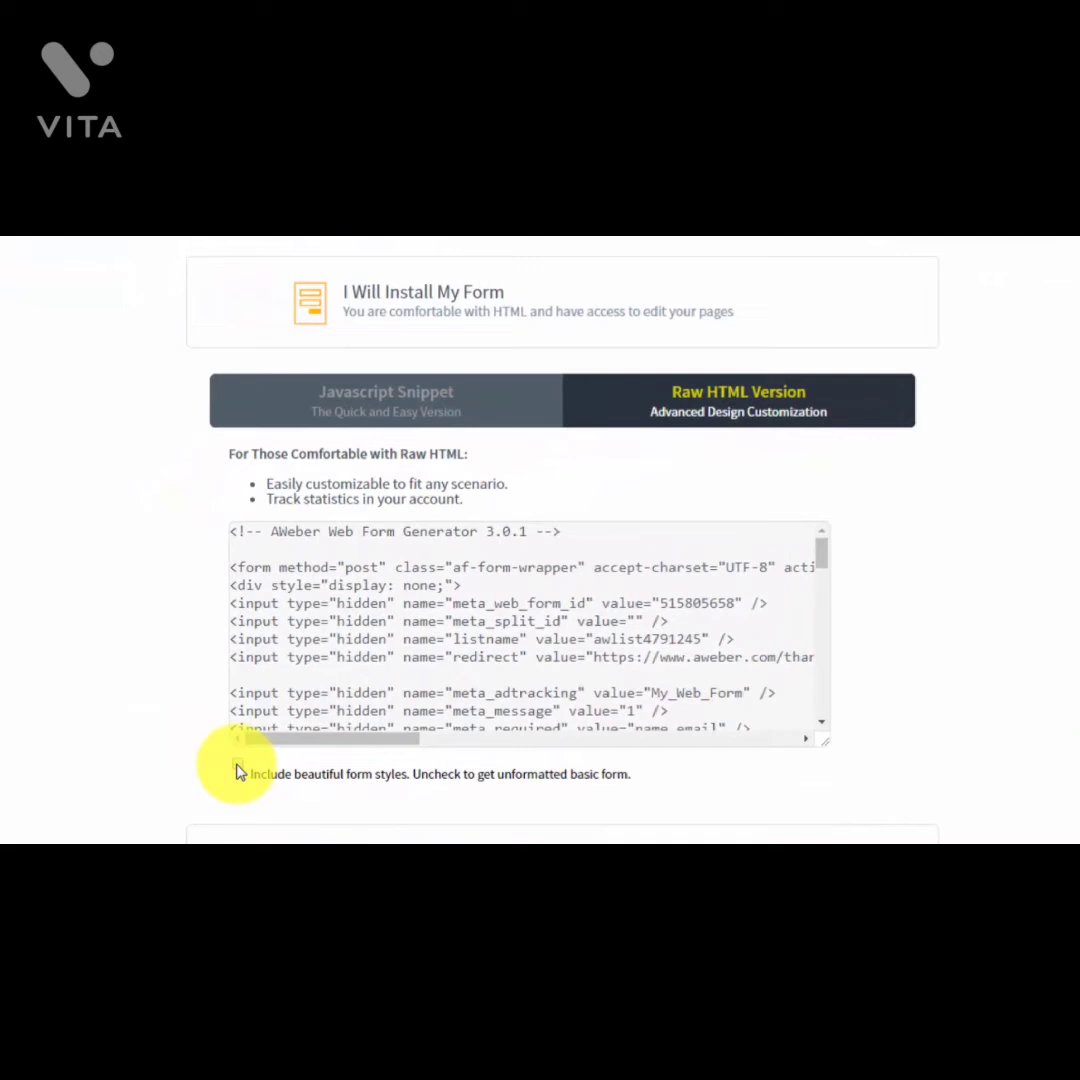
{"action": "left_click", "coordinate": [238, 771]}
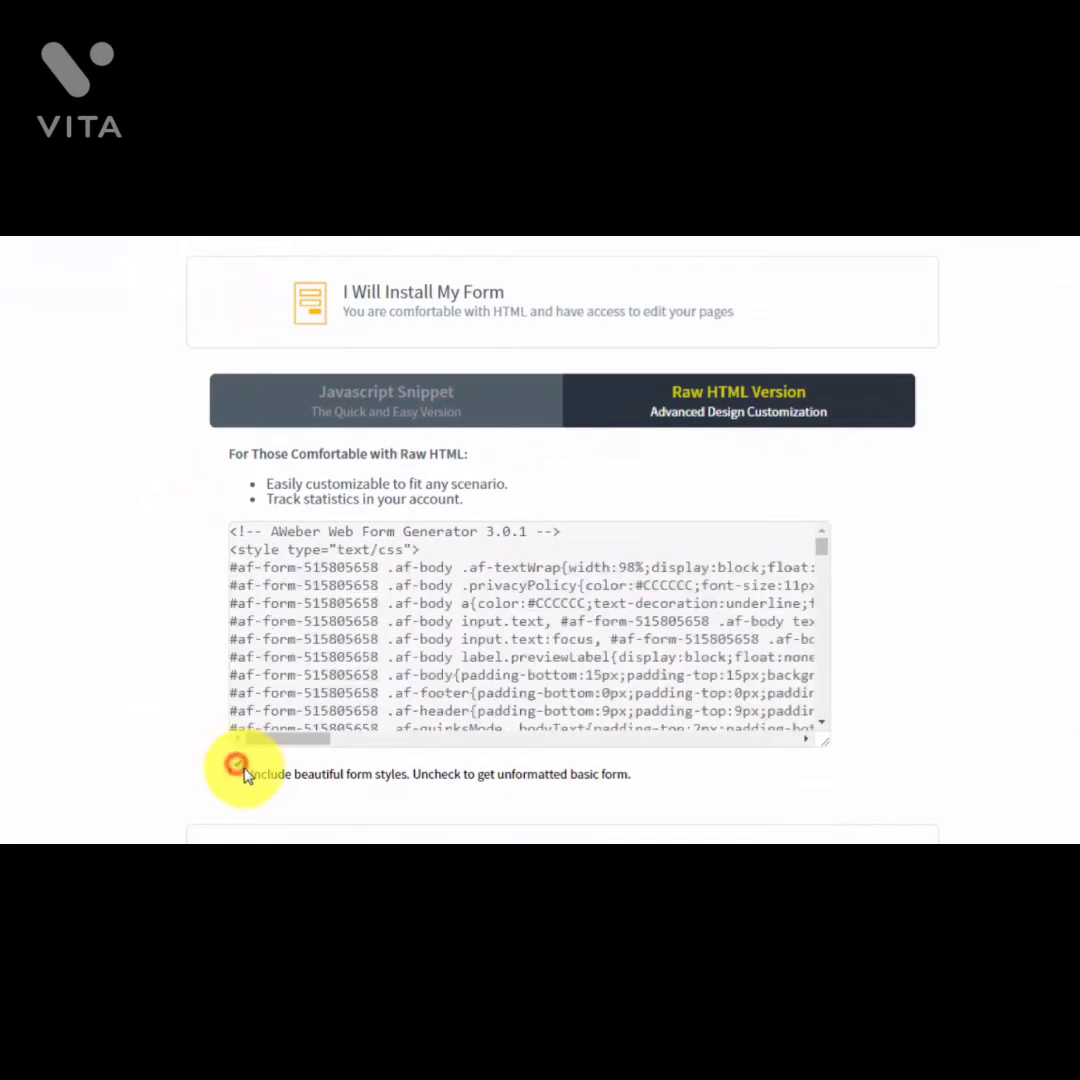
{"action": "left_click", "coordinate": [239, 769]}
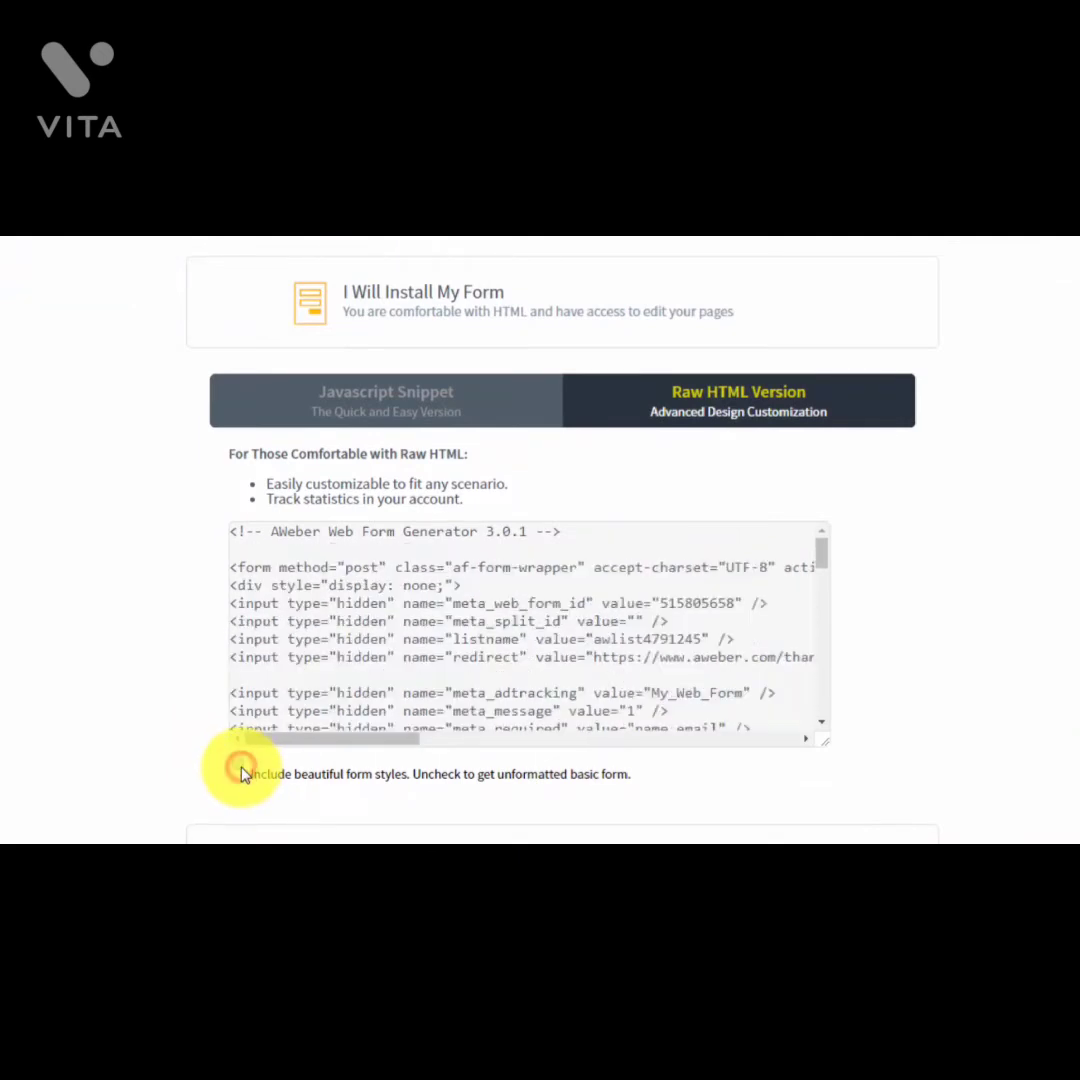
{"action": "left_click", "coordinate": [238, 767]}
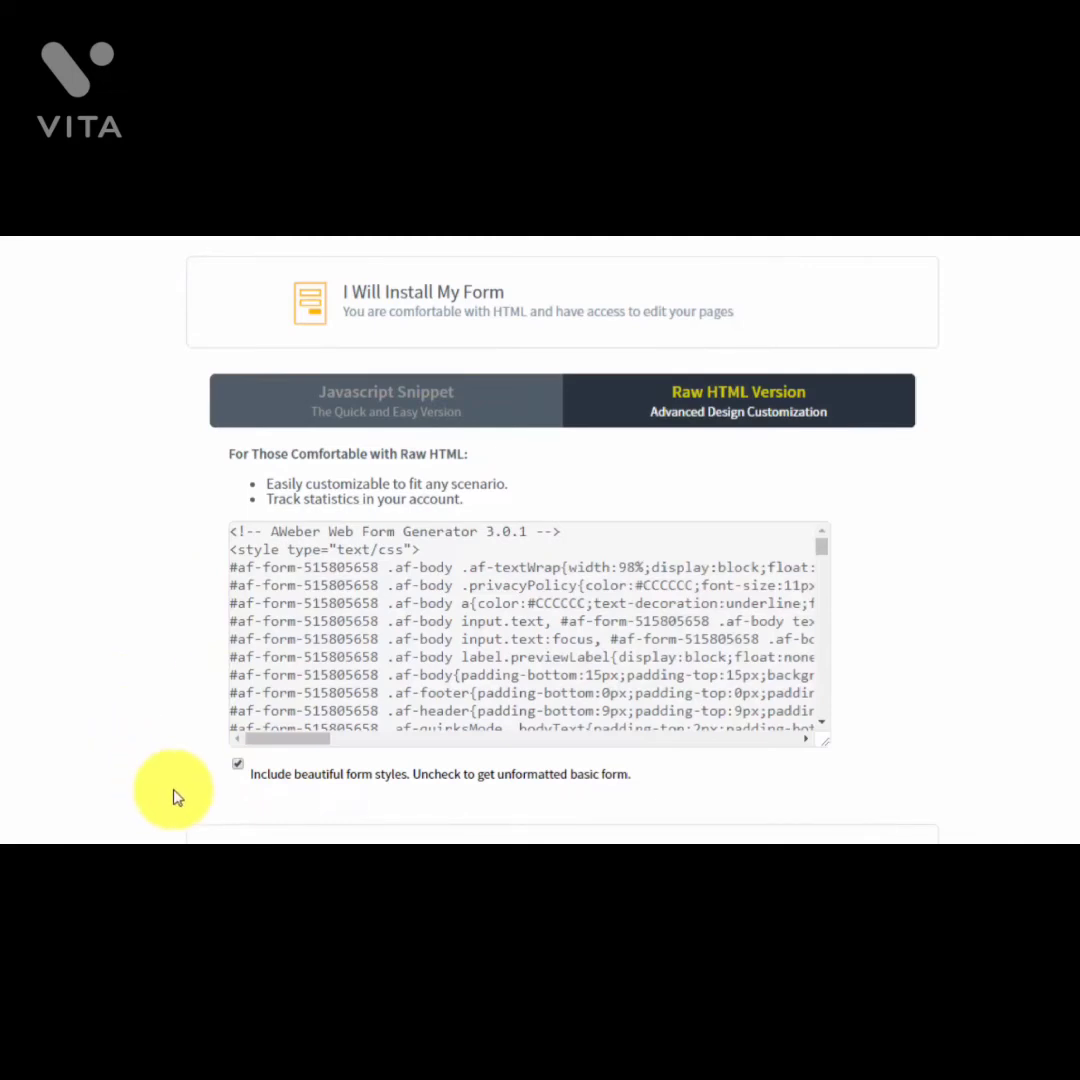
{"action": "left_click", "coordinate": [238, 767]}
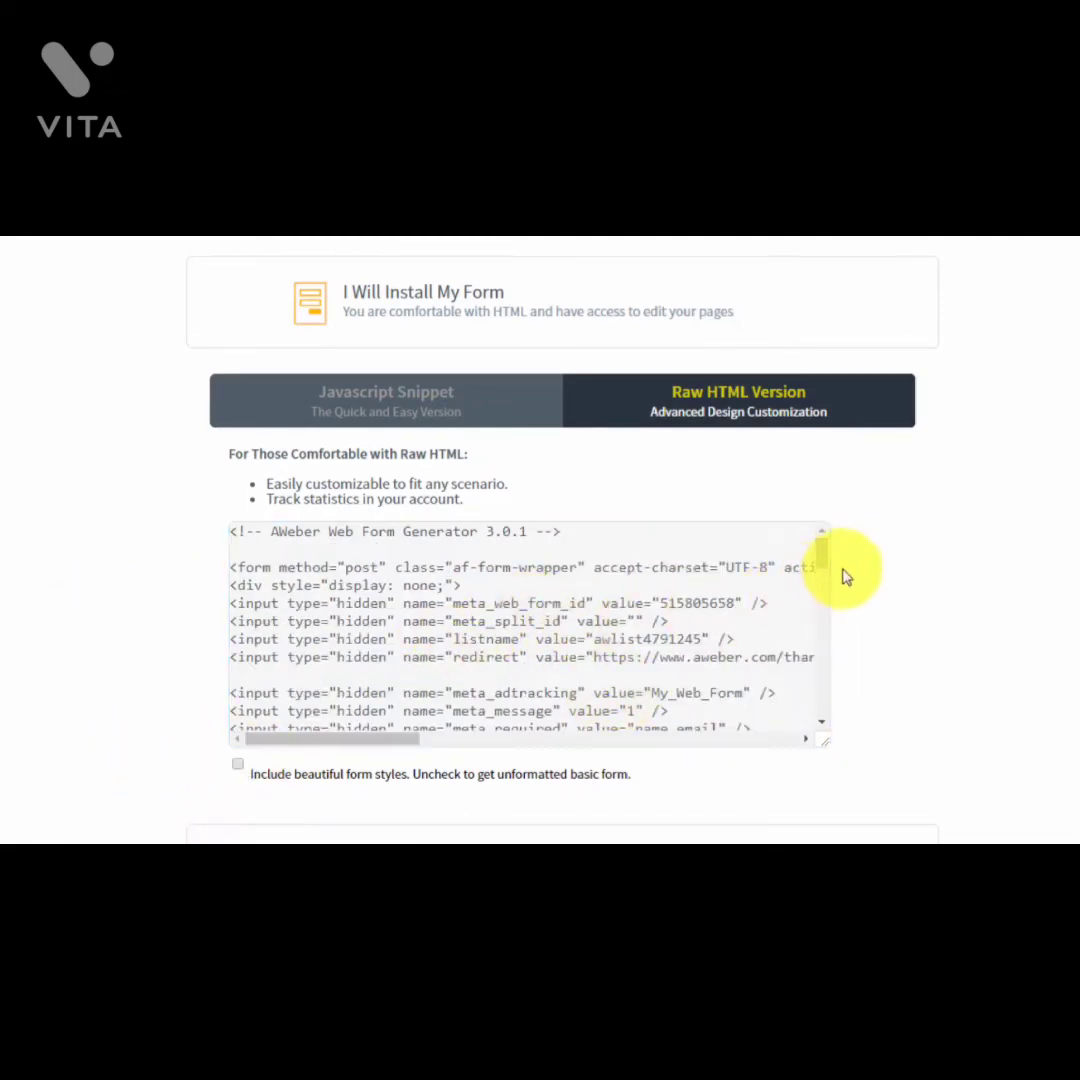
{"action": "mouse_move", "coordinate": [820, 551]}
{"action": "left_mouse_down"}
{"action": "mouse_move", "coordinate": [820, 699]}
{"action": "mouse_move", "coordinate": [820, 552]}
{"action": "left_mouse_up"}
{"action": "scroll", "coordinate": [482, 590], "scroll_direction": "up", "scroll_amount": 1}
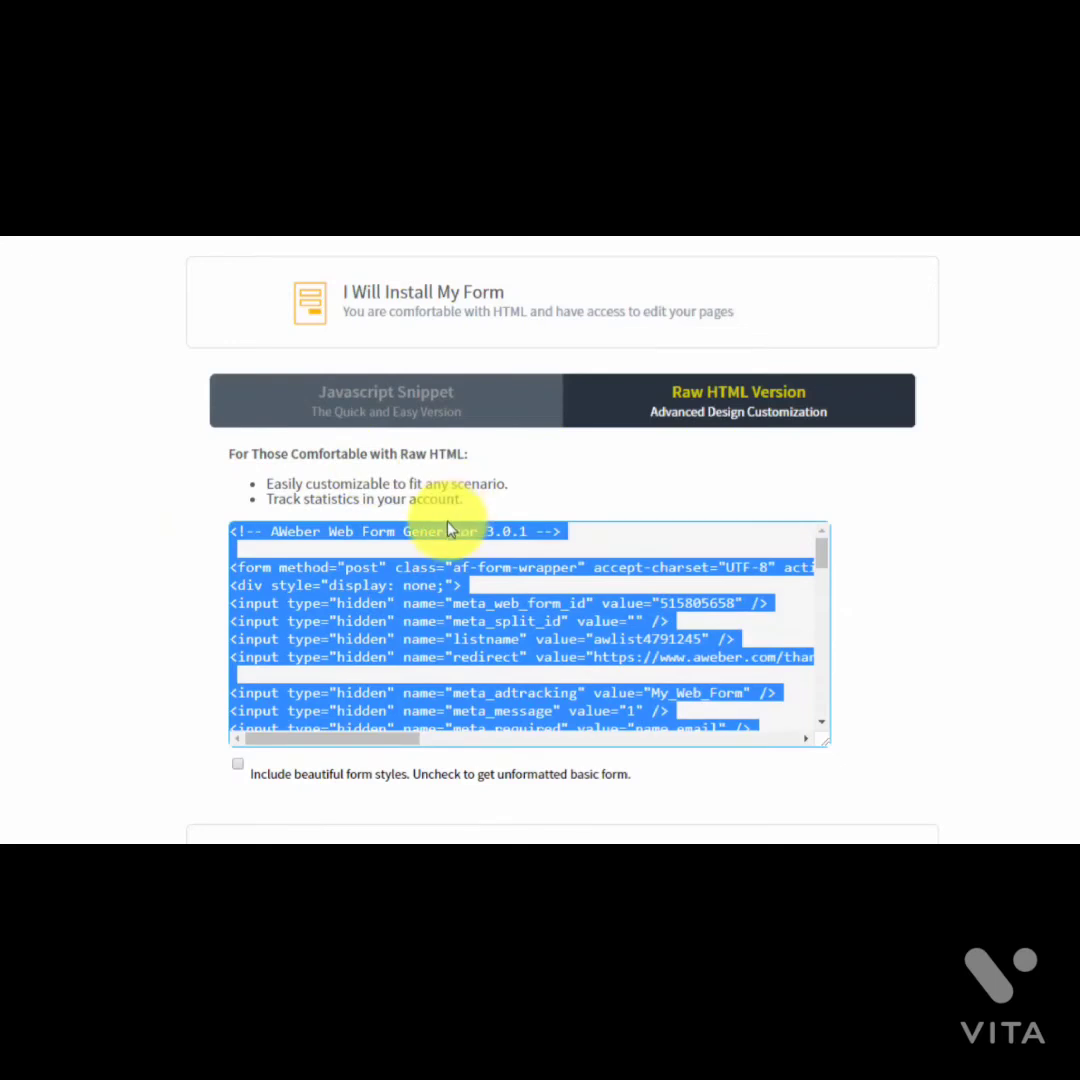
{"action": "left_click", "coordinate": [238, 766]}
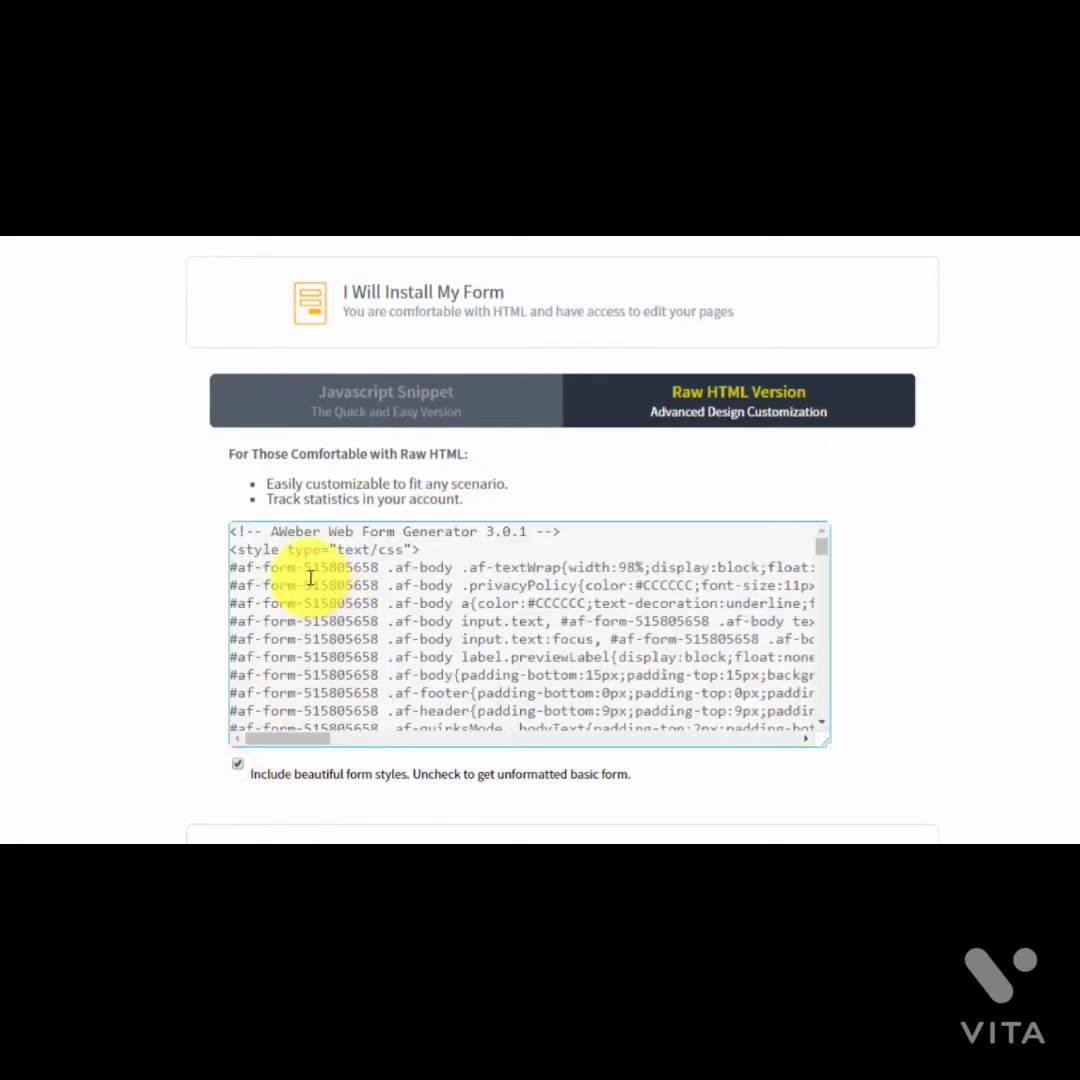
{"action": "left_click", "coordinate": [241, 540]}
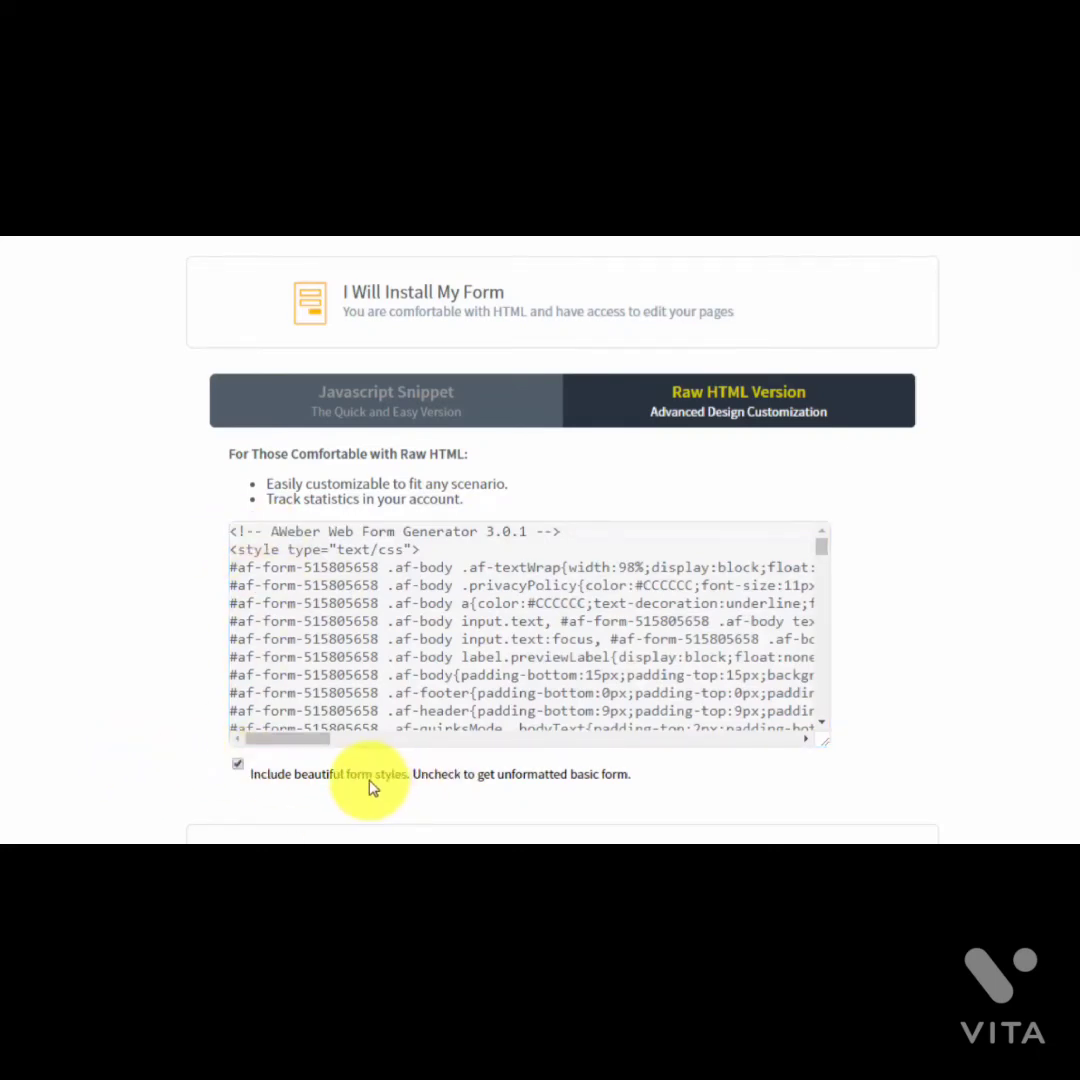
Step: Collapse the self-install code and pick the web-designer option, visiting its email and message fields
{"action": "left_click", "coordinate": [445, 300]}
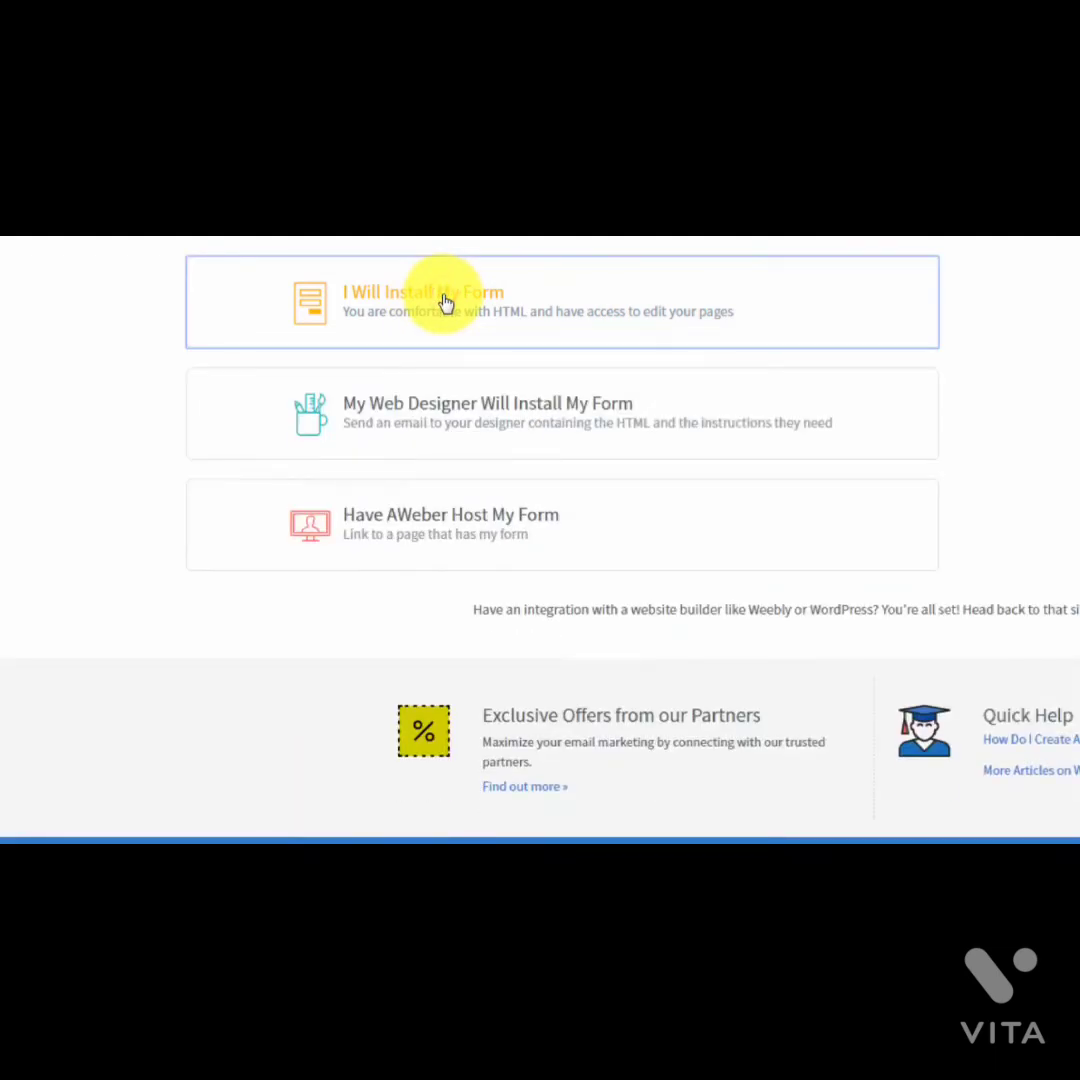
{"action": "left_click", "coordinate": [462, 411]}
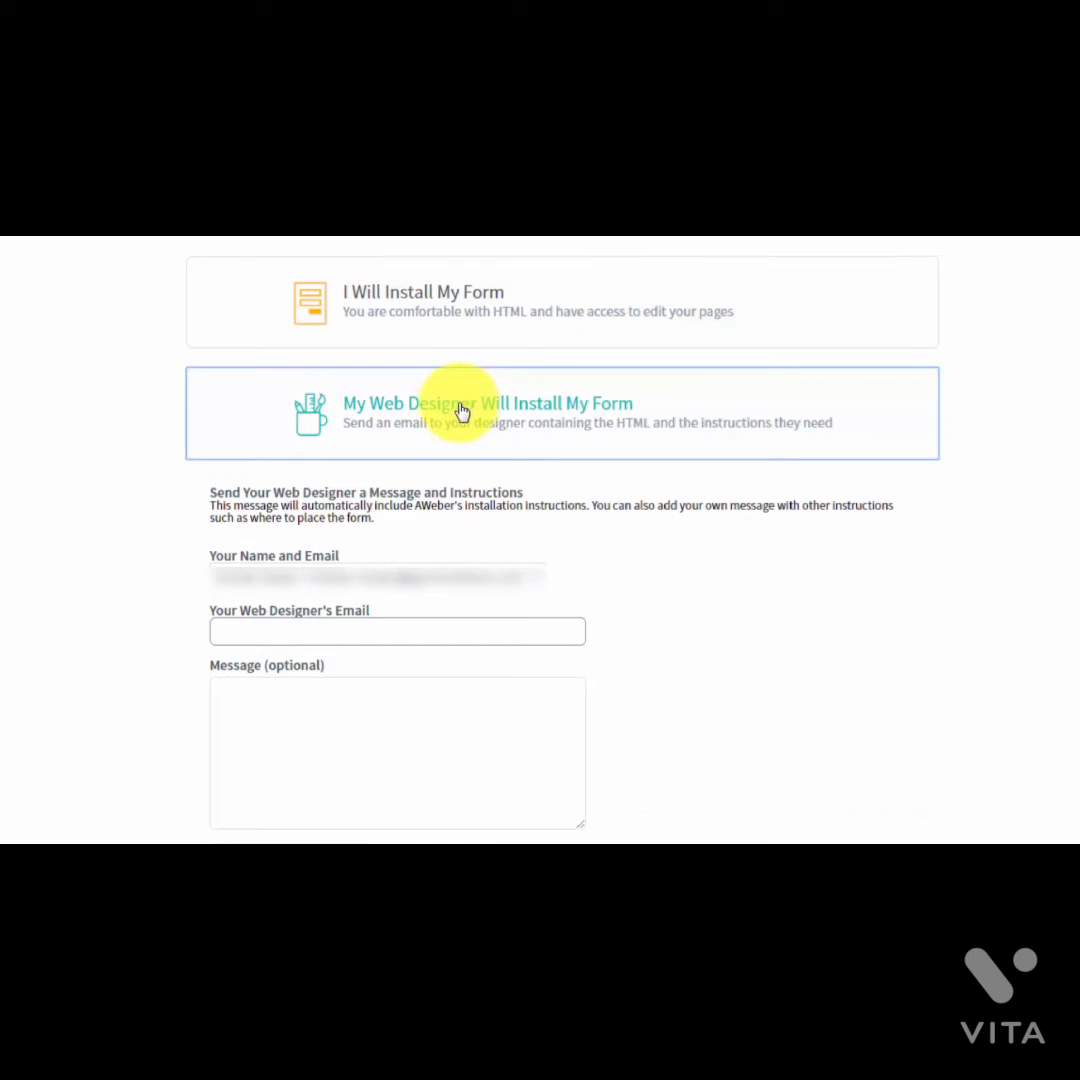
{"action": "left_click", "coordinate": [262, 632]}
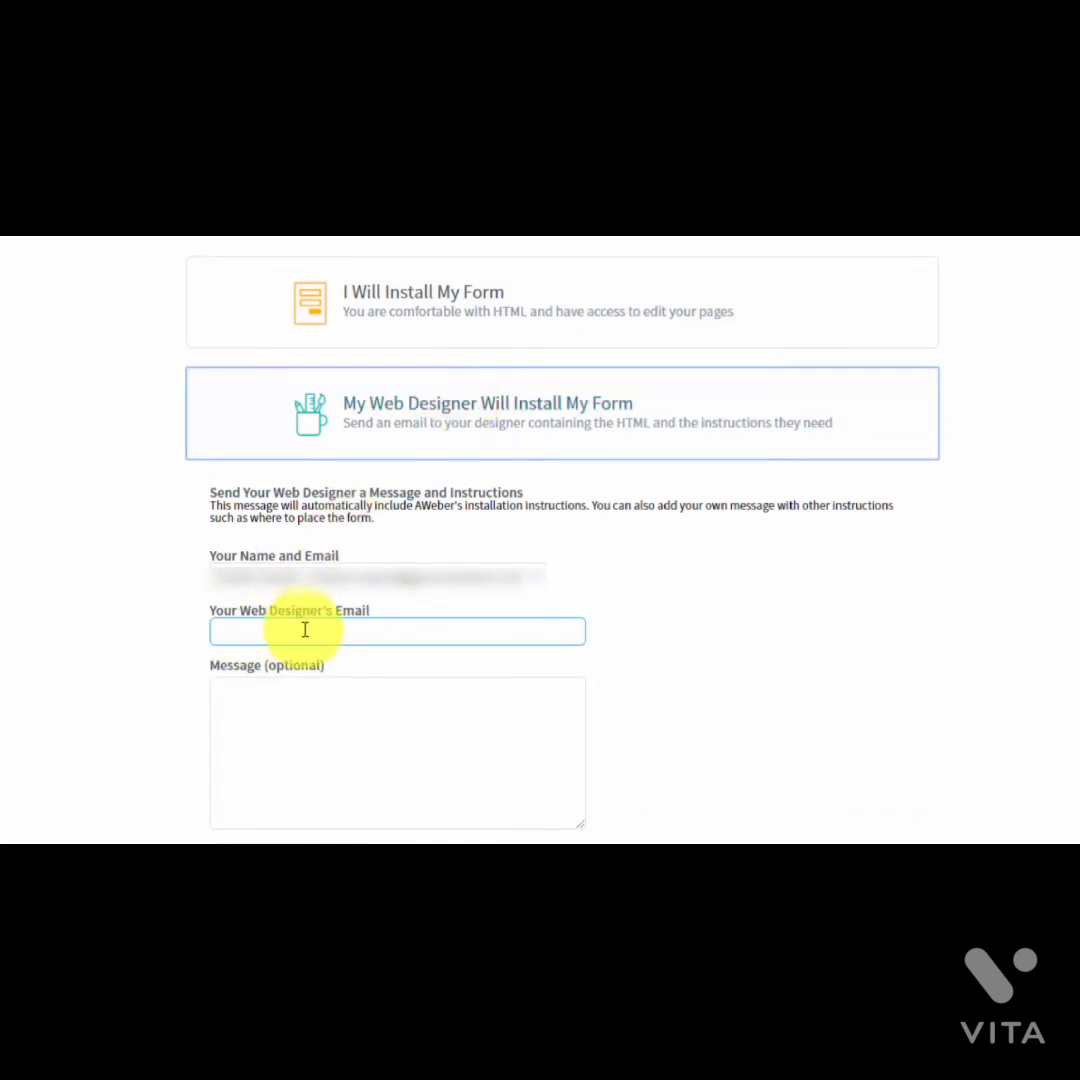
{"action": "left_click", "coordinate": [284, 711]}
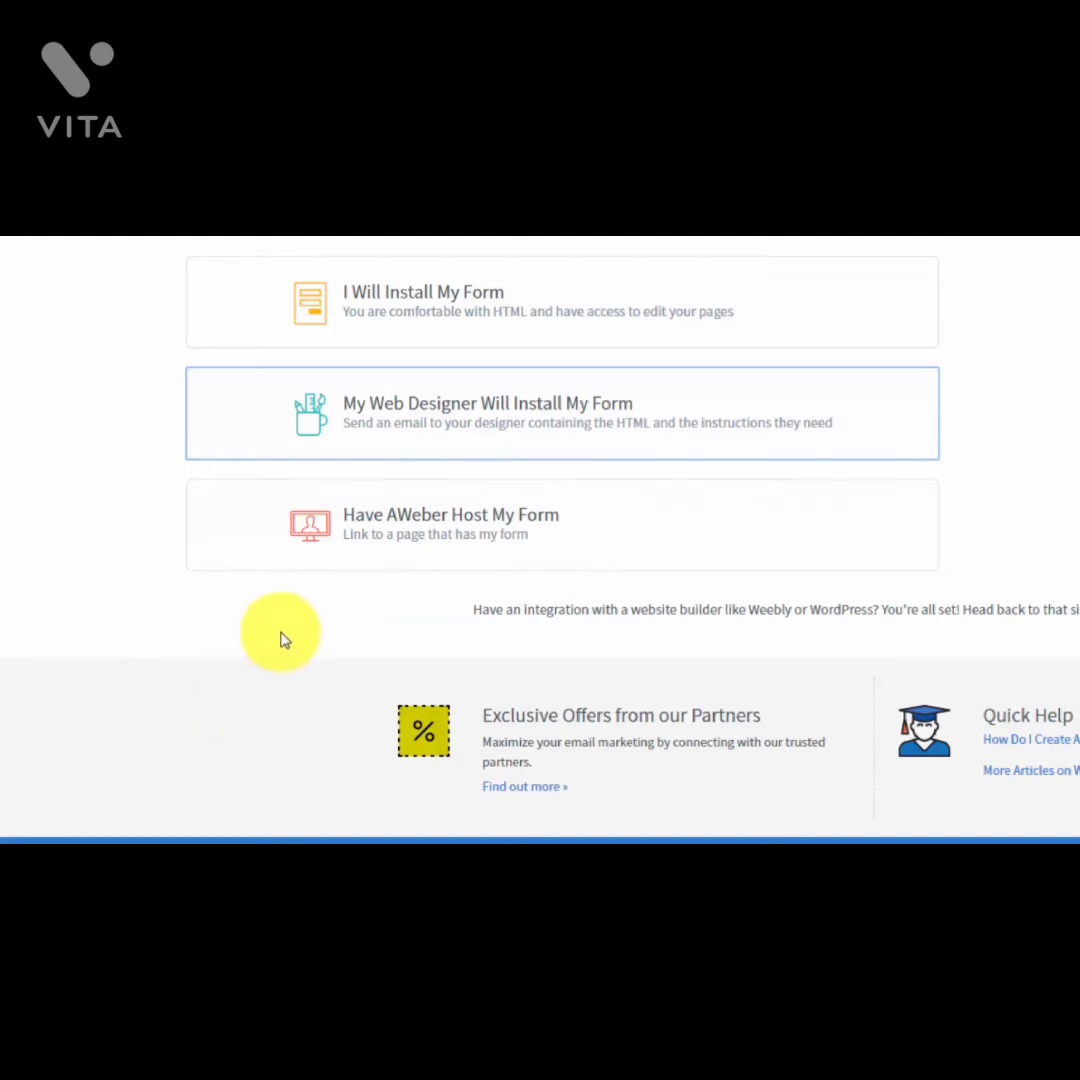
Step: Choose Have AWeber Host My Form and copy the hosted form's link
{"action": "left_click", "coordinate": [452, 527]}
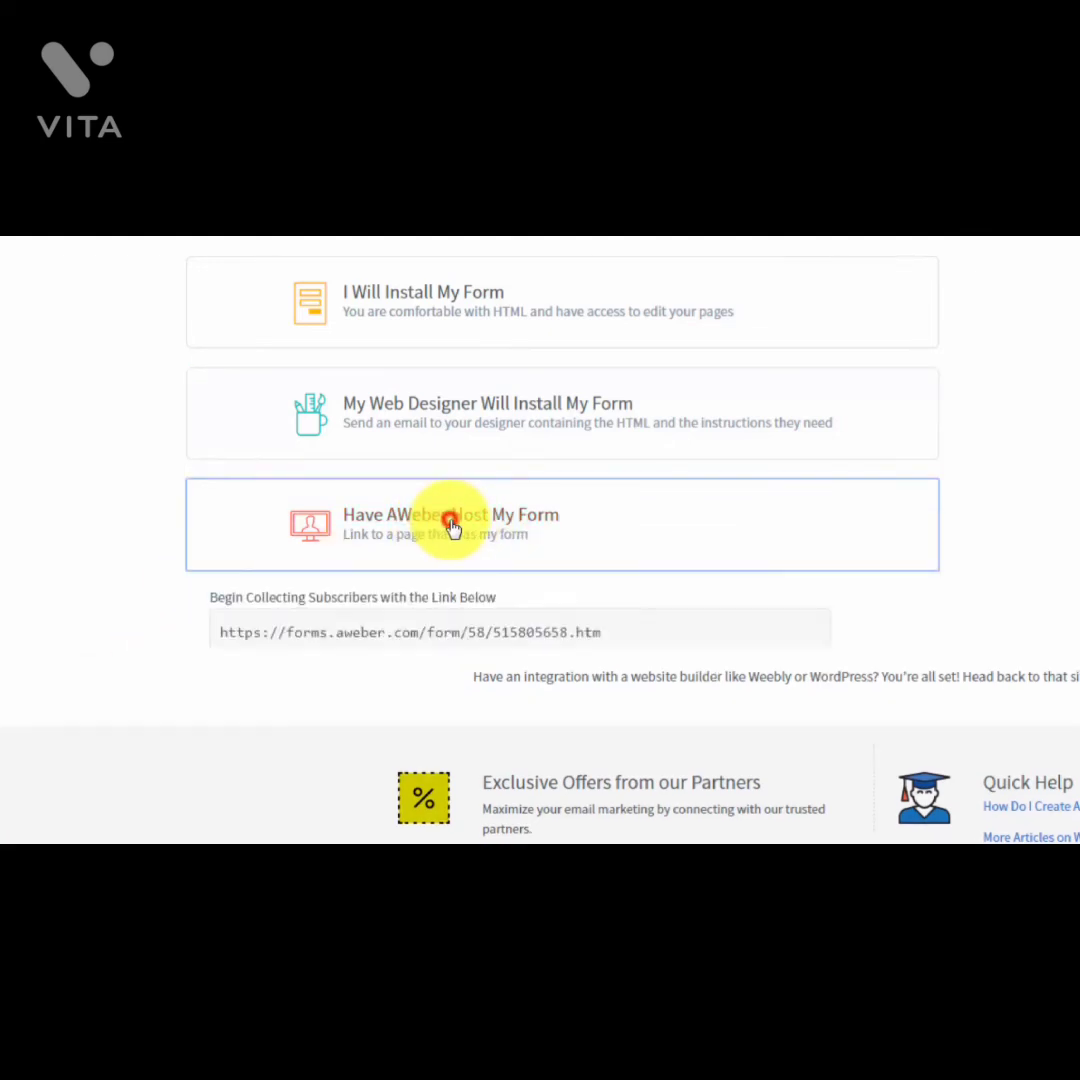
{"action": "left_click", "coordinate": [387, 645]}
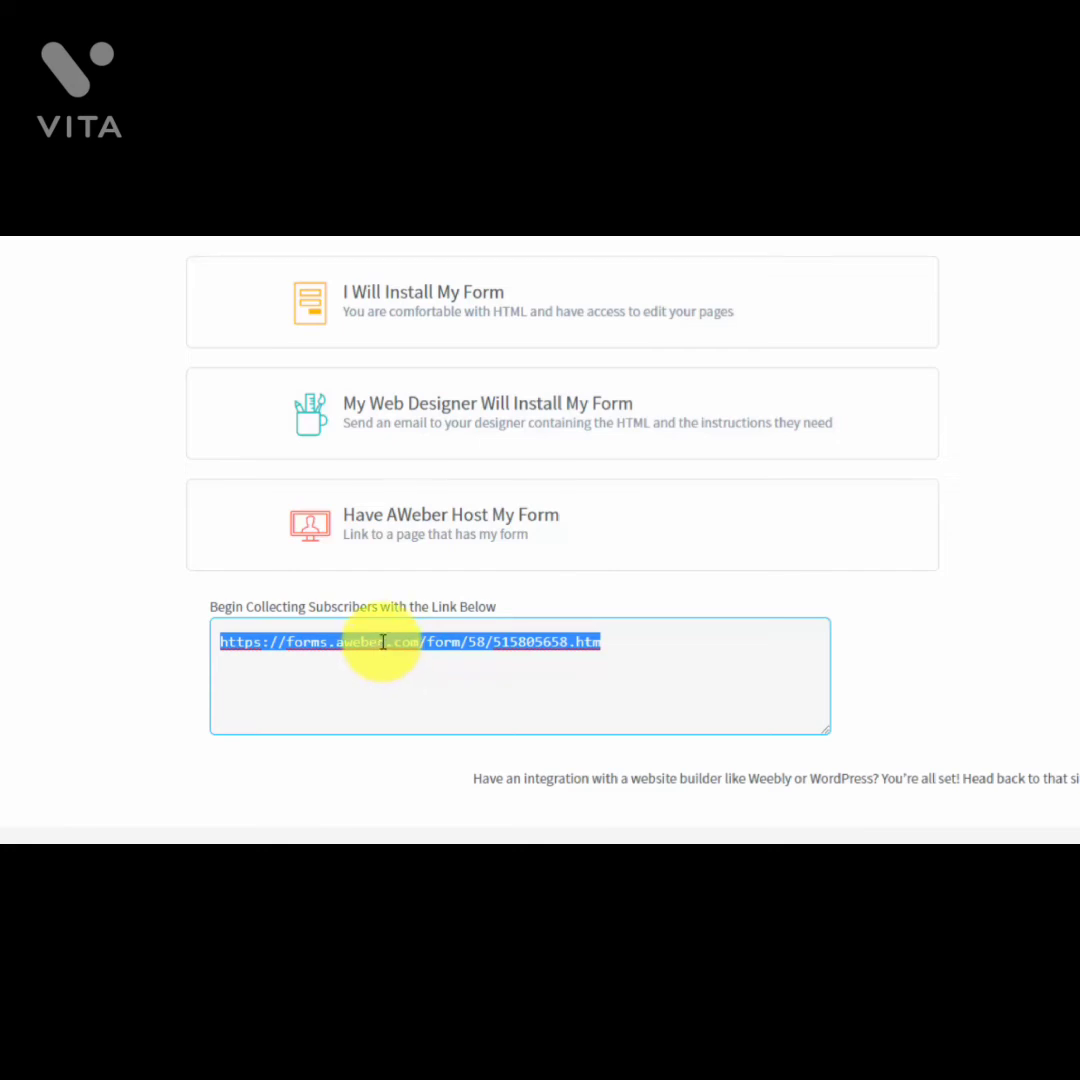
{"action": "right_click", "coordinate": [383, 643]}
{"action": "left_click", "coordinate": [414, 682]}
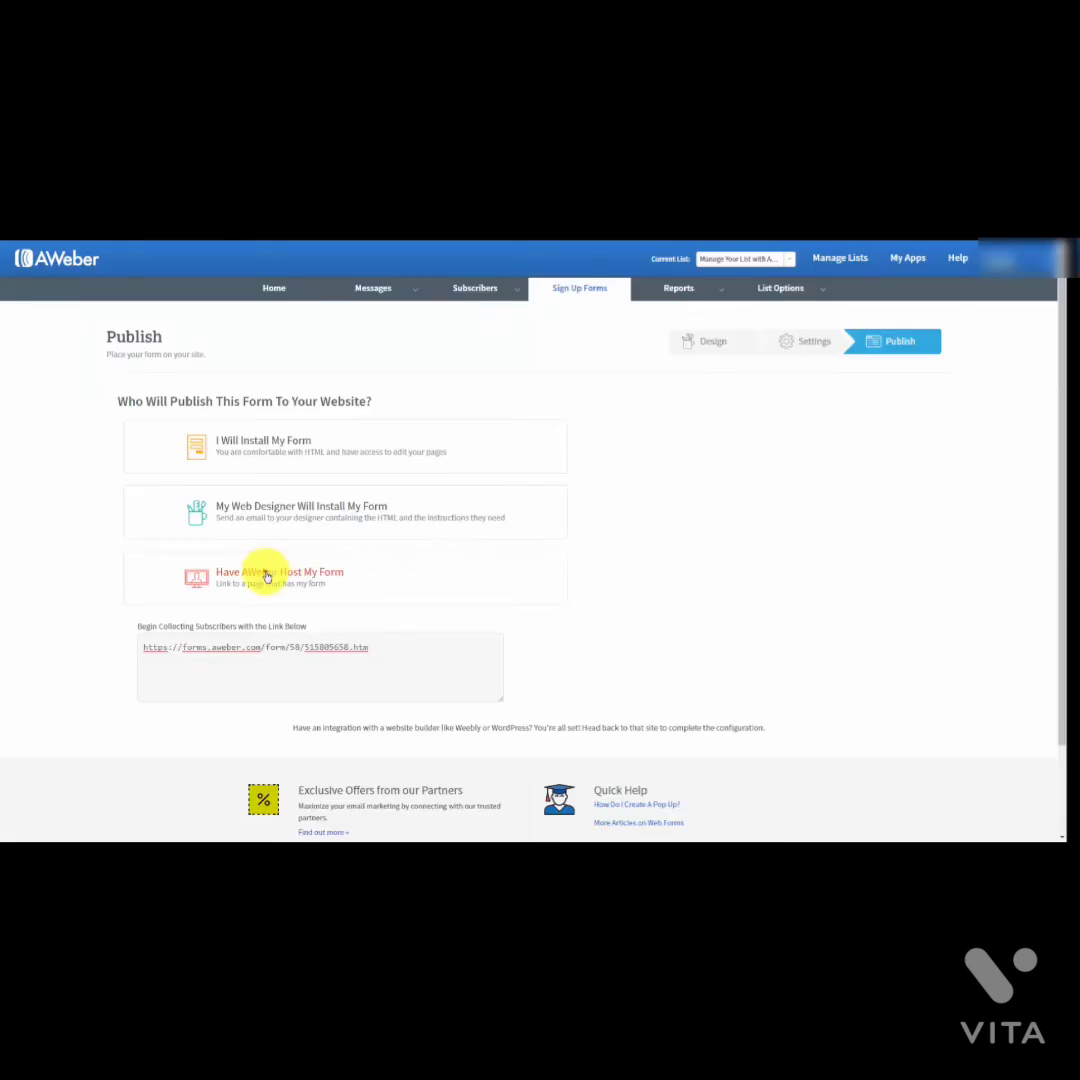
{"action": "left_click", "coordinate": [265, 574]}
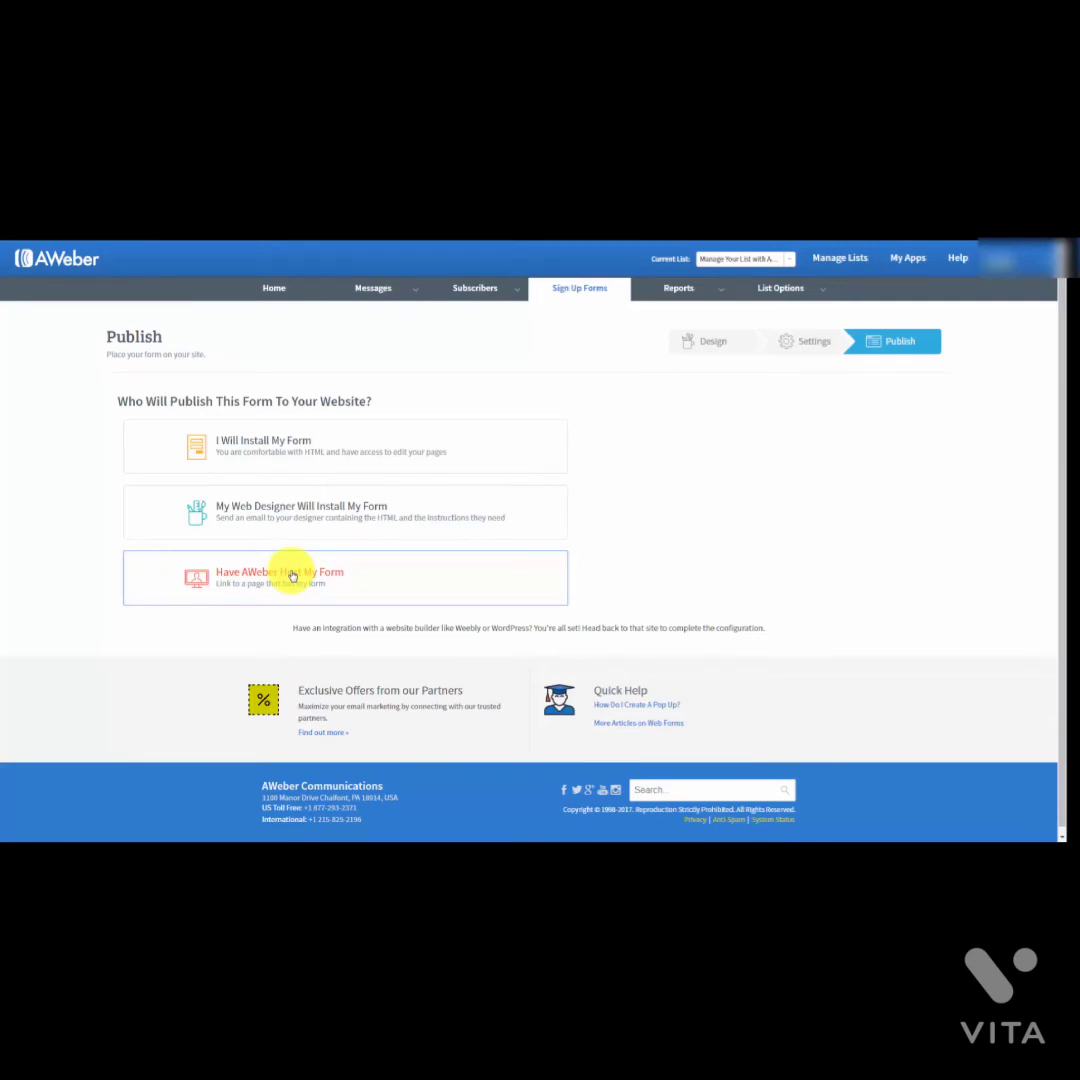
Step: Choose I Will Install My Form and select the entire JavaScript Snippet code
{"action": "left_click", "coordinate": [283, 444]}
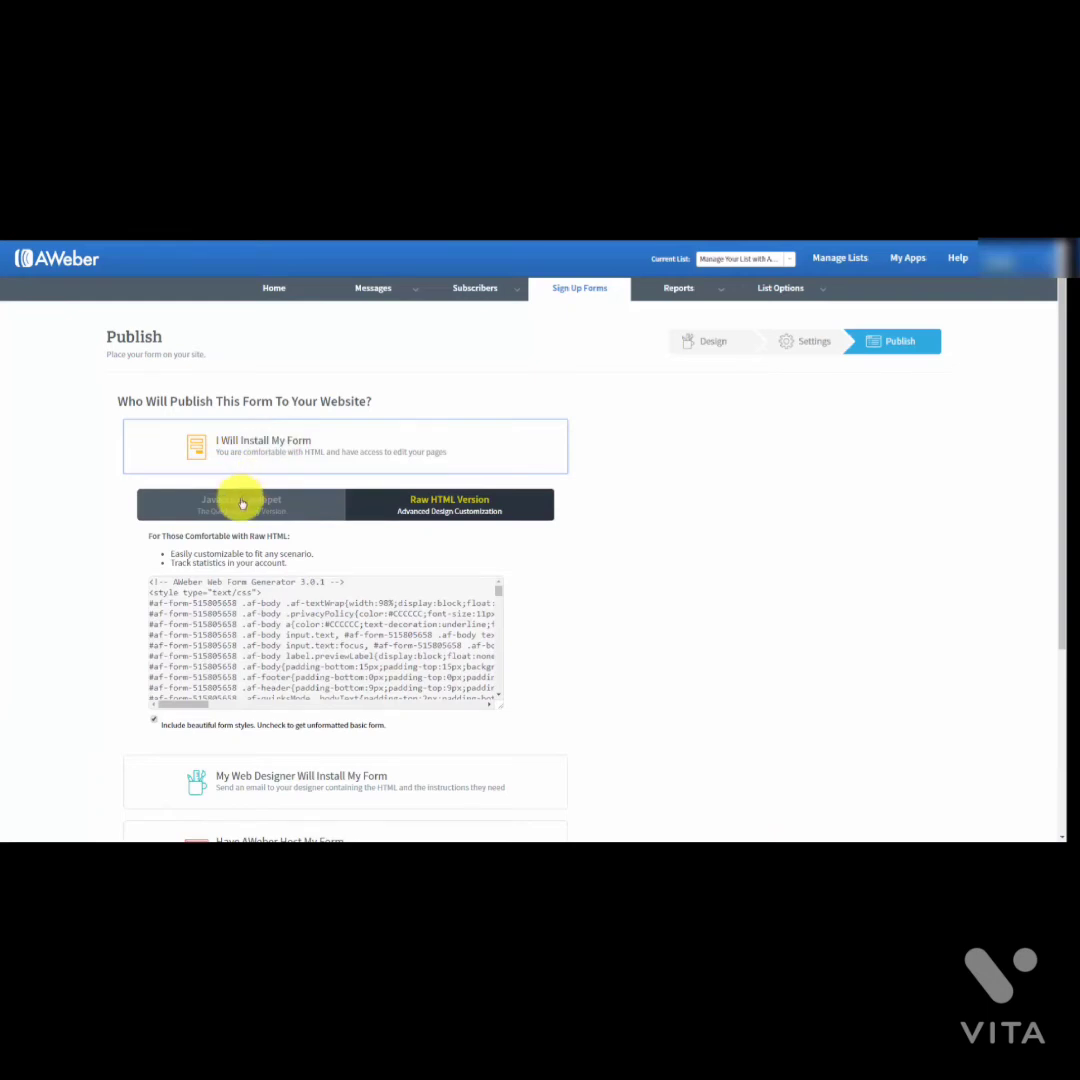
{"action": "left_click", "coordinate": [241, 503]}
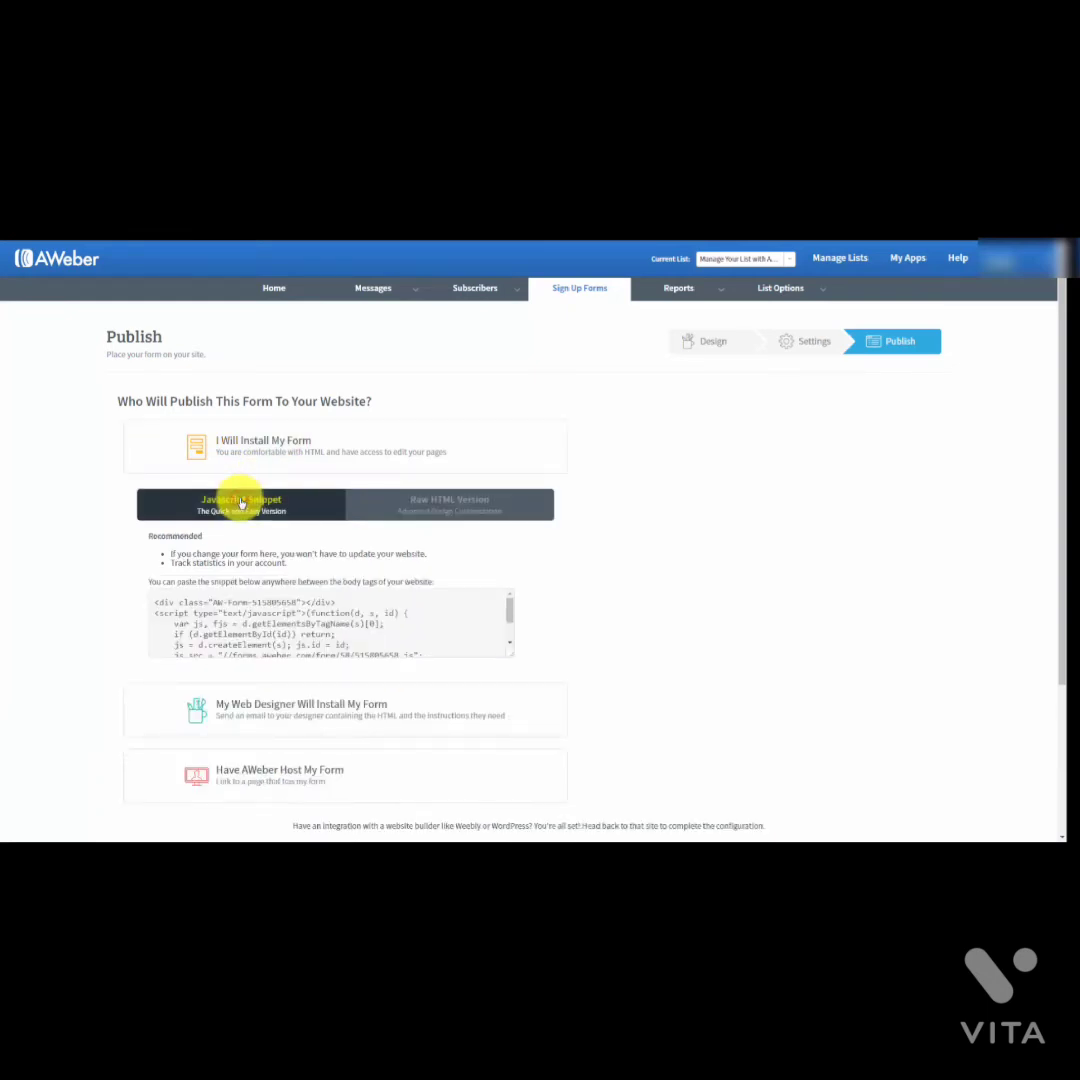
{"action": "left_click", "coordinate": [232, 608]}
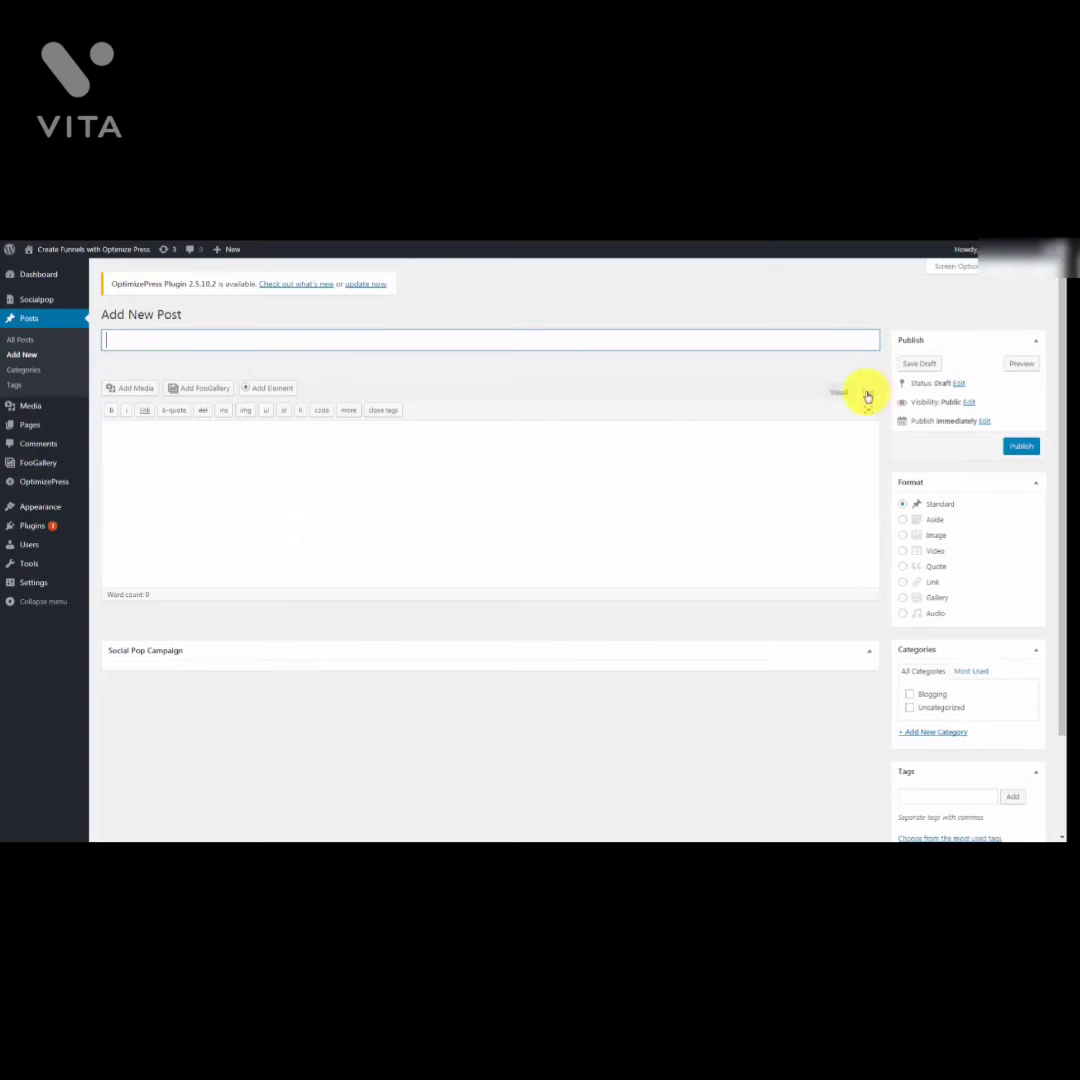
Step: Paste the form snippet into the post's Text tab, title it 'Sample Opt In', publish and view it
{"action": "left_click", "coordinate": [866, 393]}
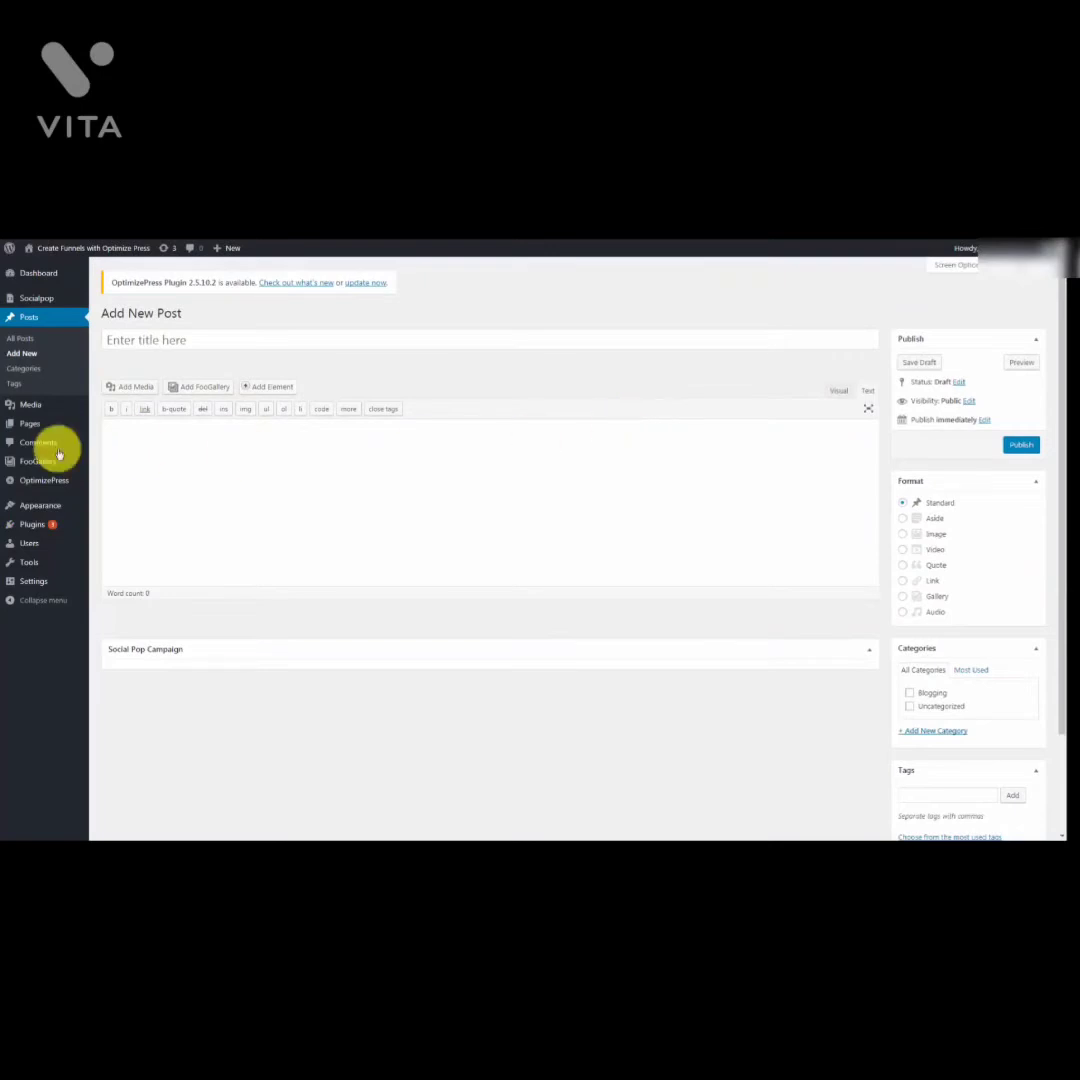
{"action": "left_click", "coordinate": [133, 431]}
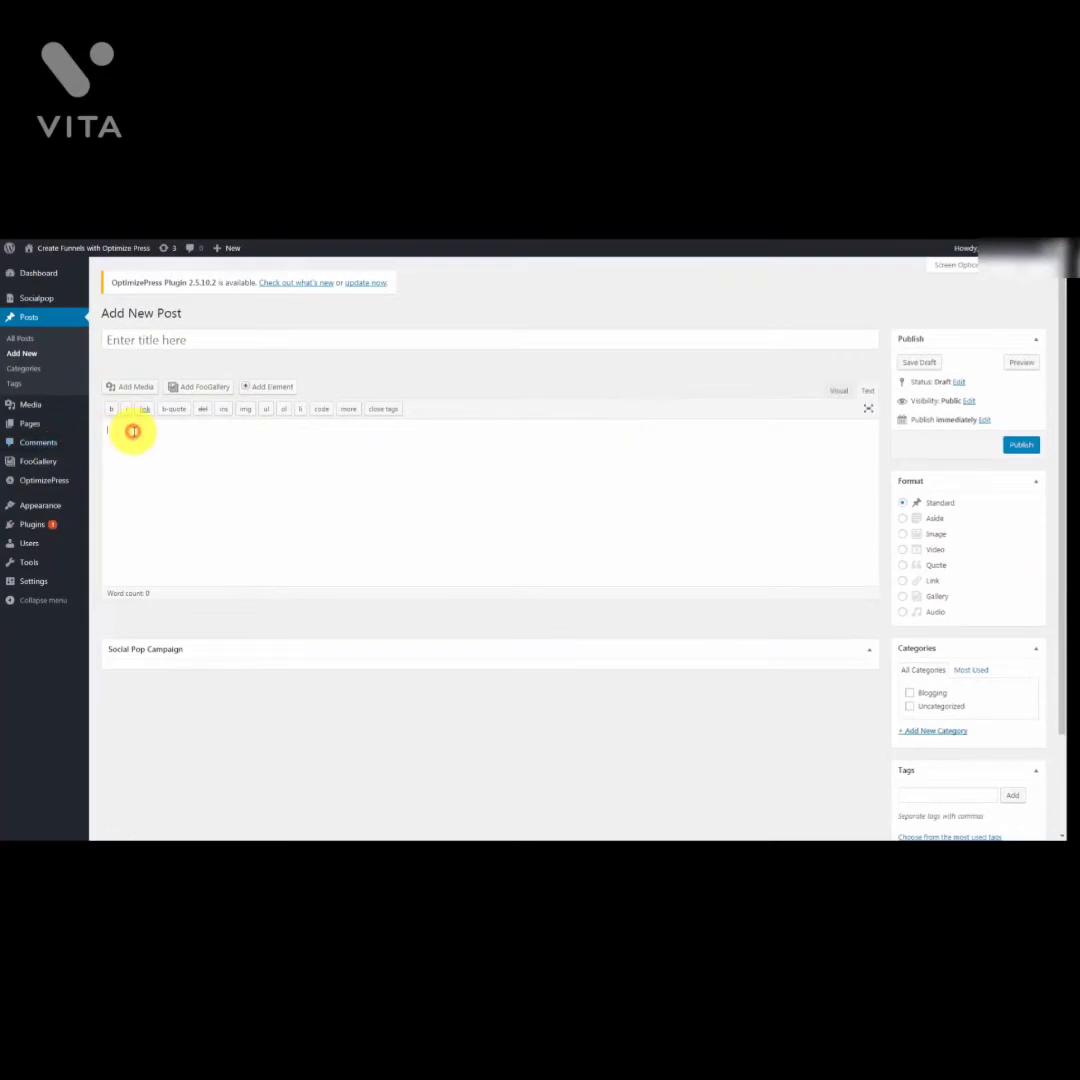
{"action": "key", "text": "ctrl+v"}
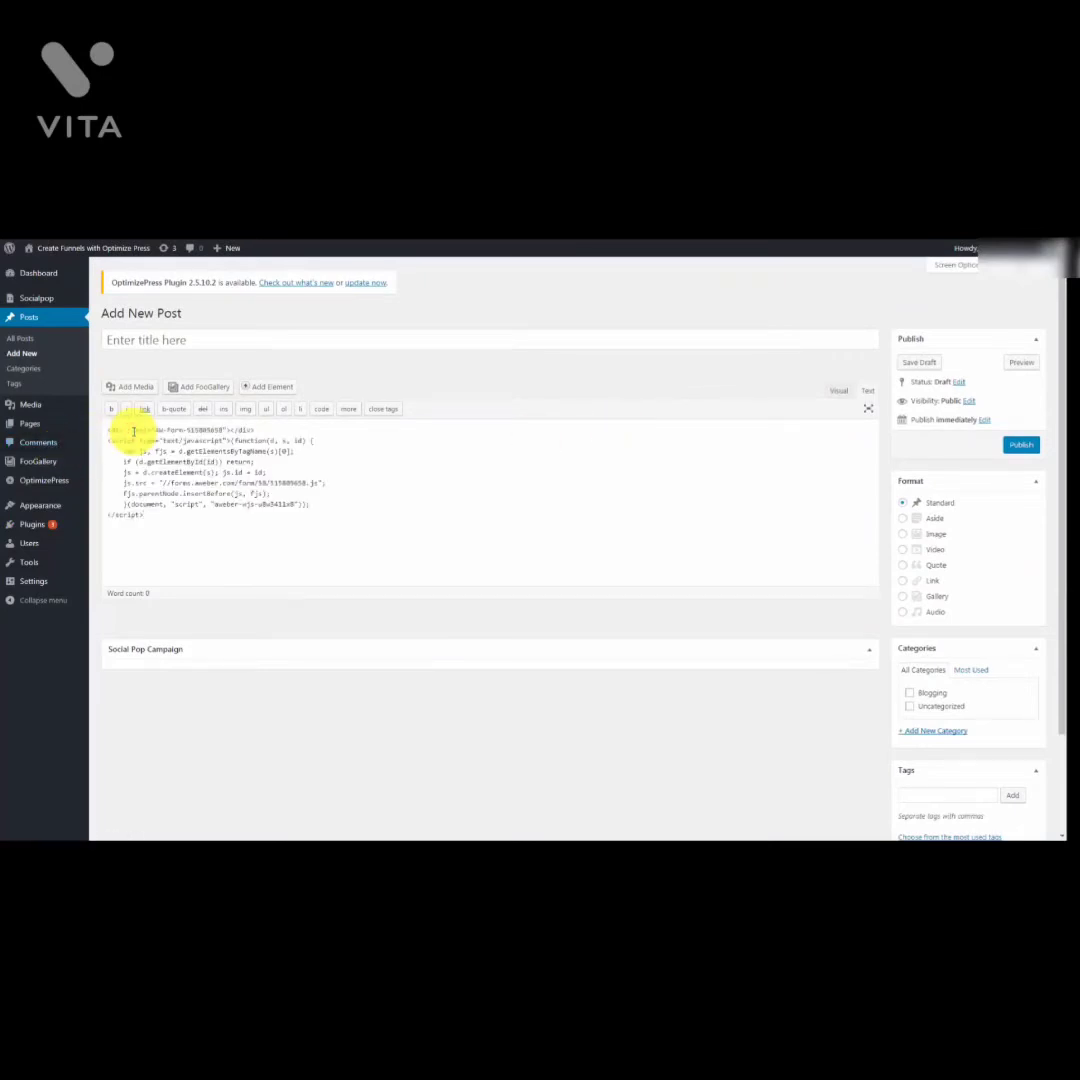
{"action": "left_click", "coordinate": [140, 339]}
{"action": "type", "text": "Sample Opt In"}
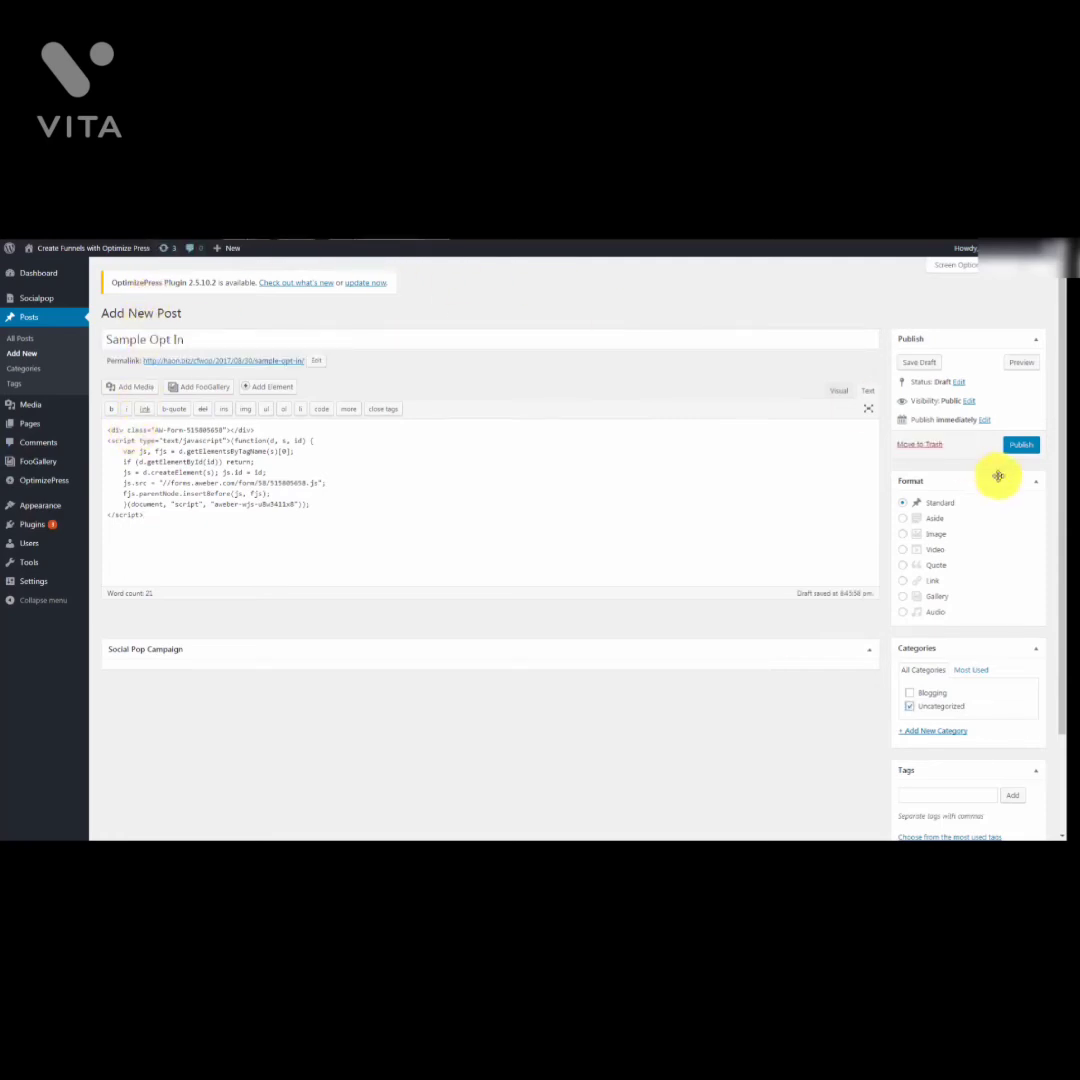
{"action": "left_click", "coordinate": [1020, 449]}
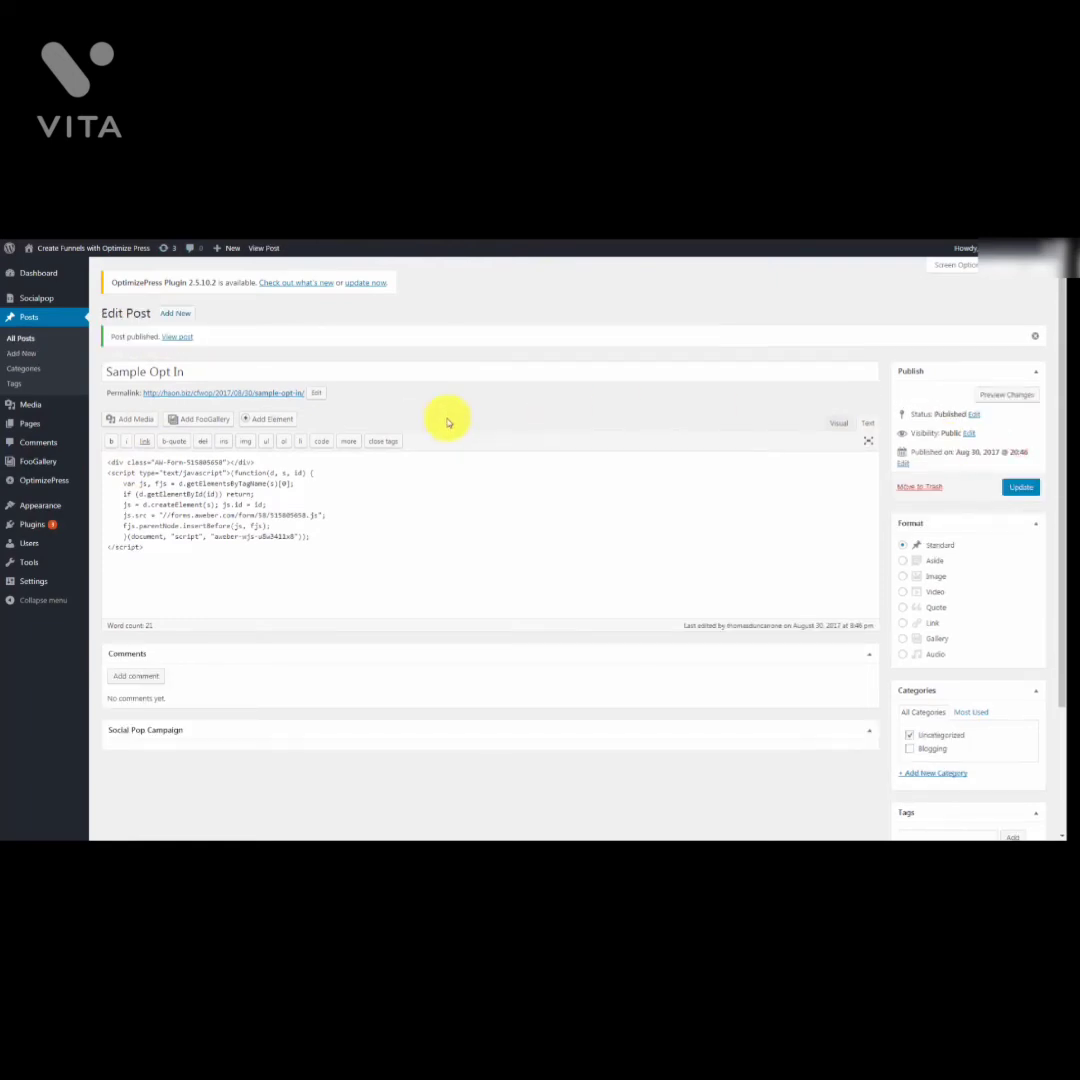
{"action": "left_click", "coordinate": [178, 337]}
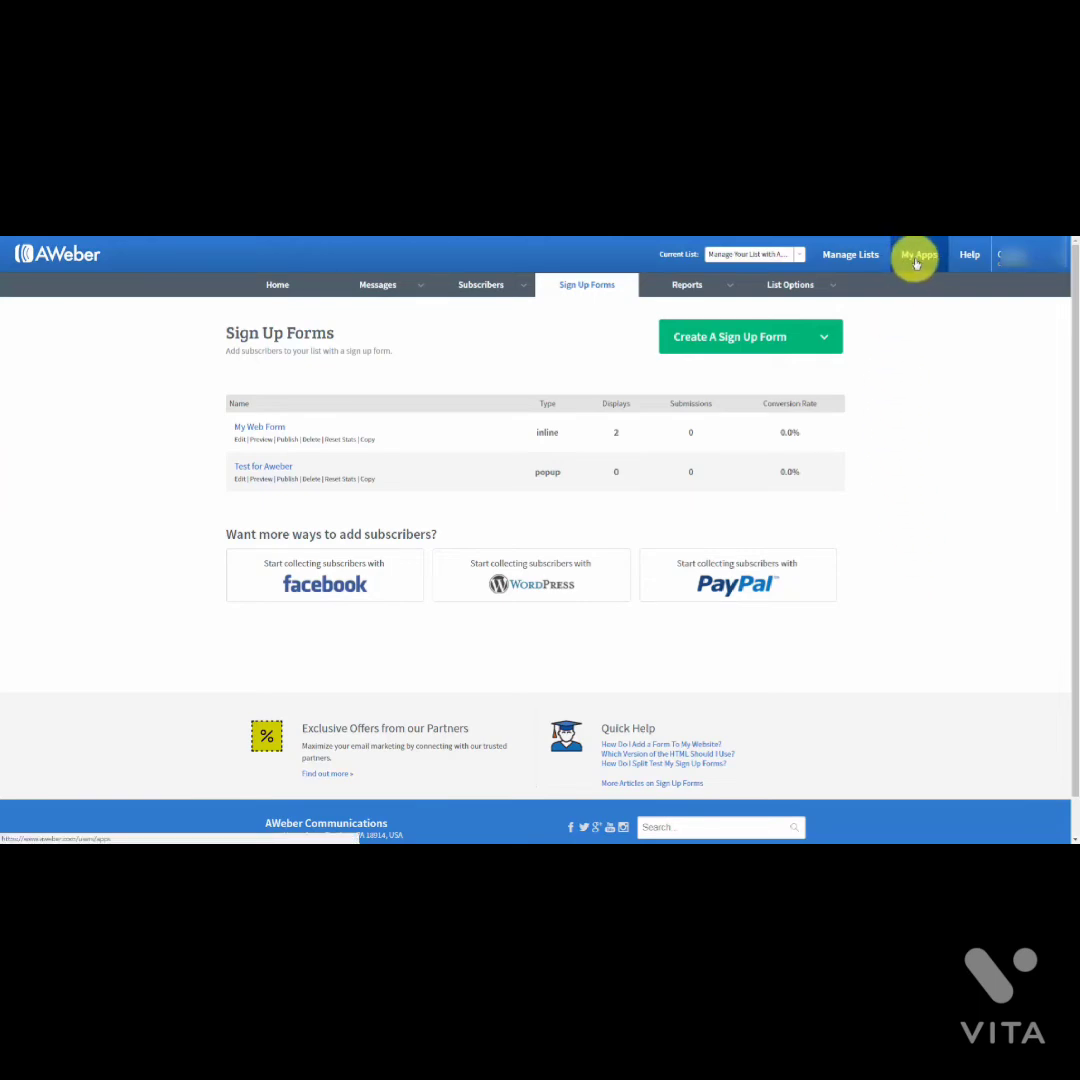
Step: From My Apps, pick the PayPal tile, choose Integrate with PayPal, and enable the app
{"action": "left_click", "coordinate": [916, 258]}
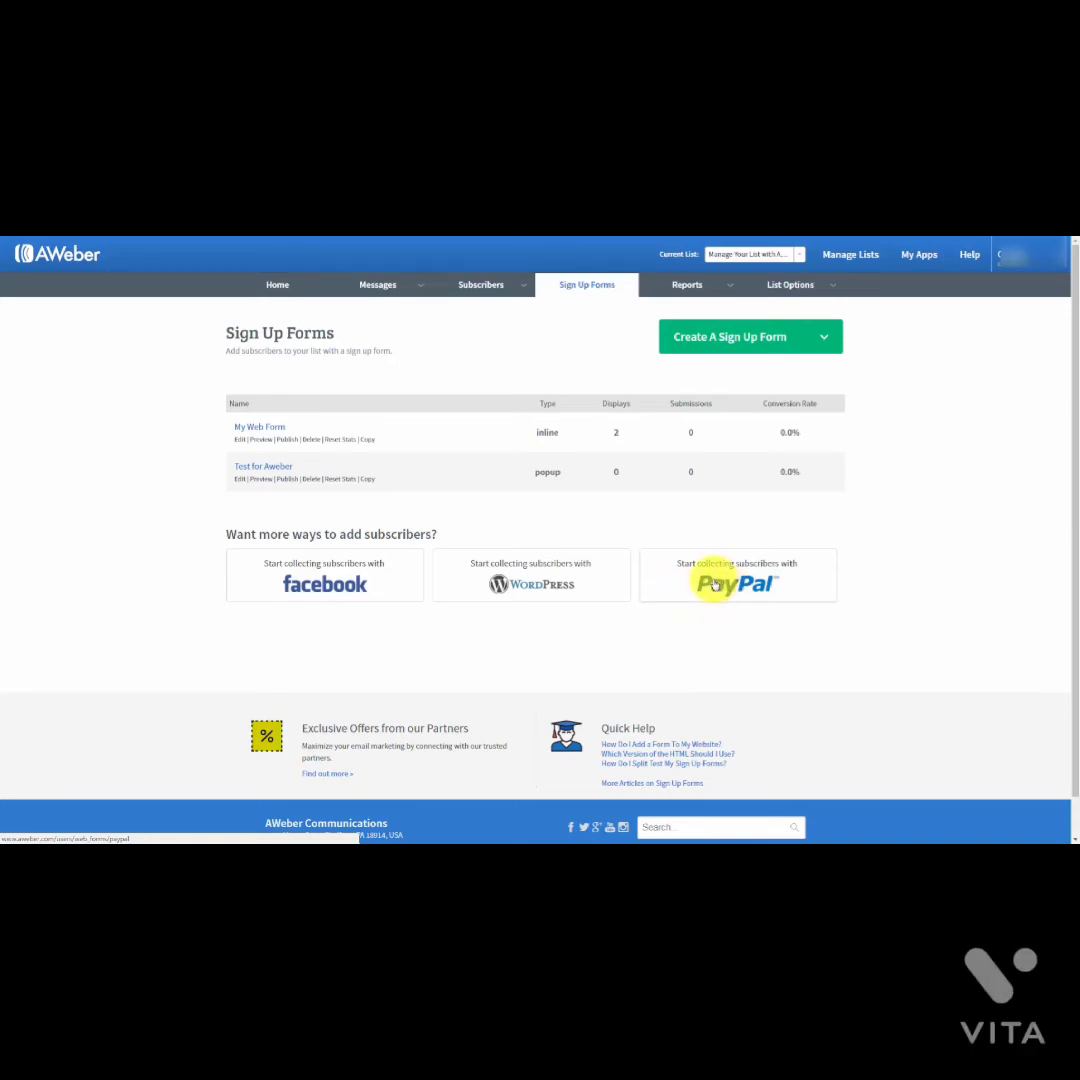
{"action": "left_click", "coordinate": [714, 585]}
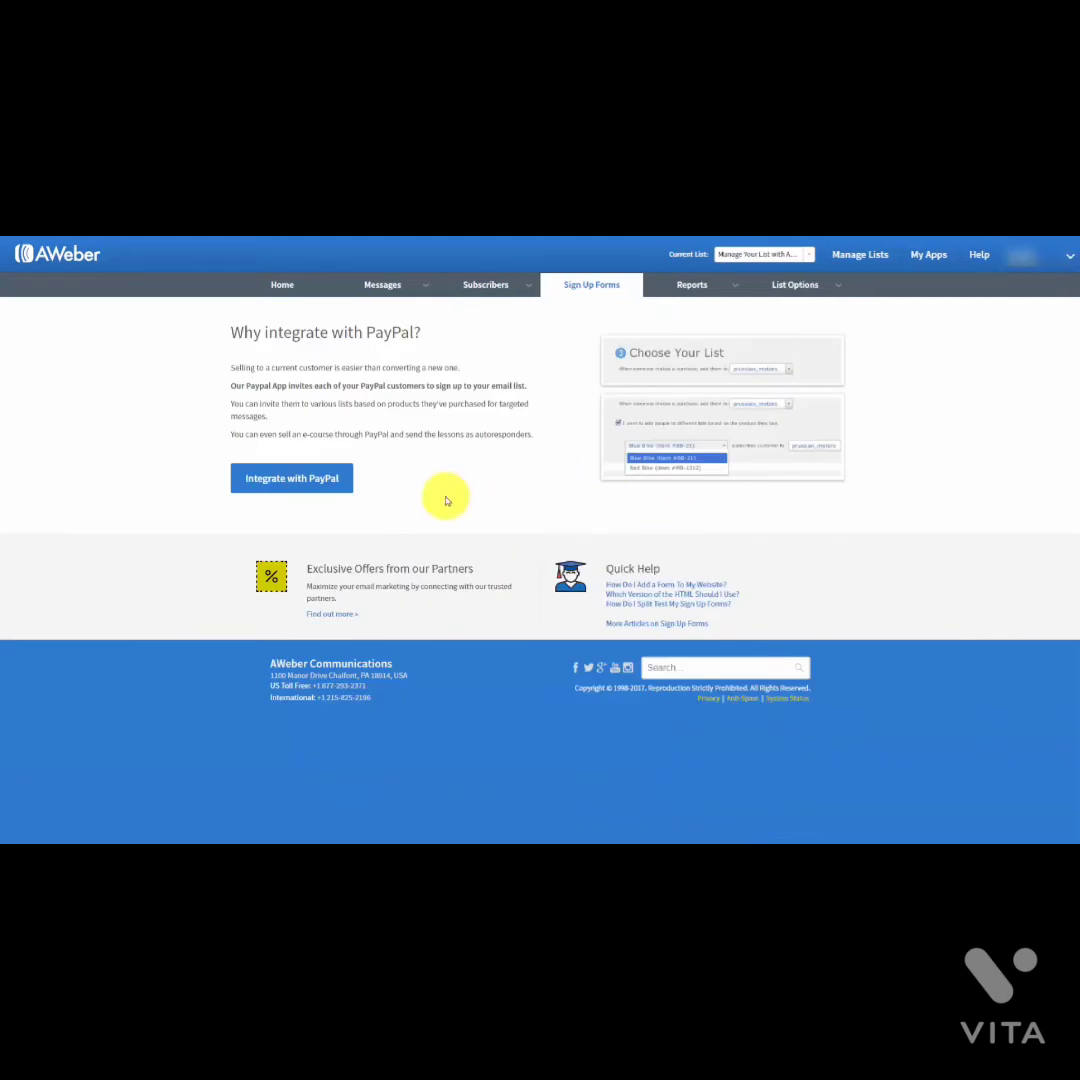
{"action": "left_click", "coordinate": [325, 483]}
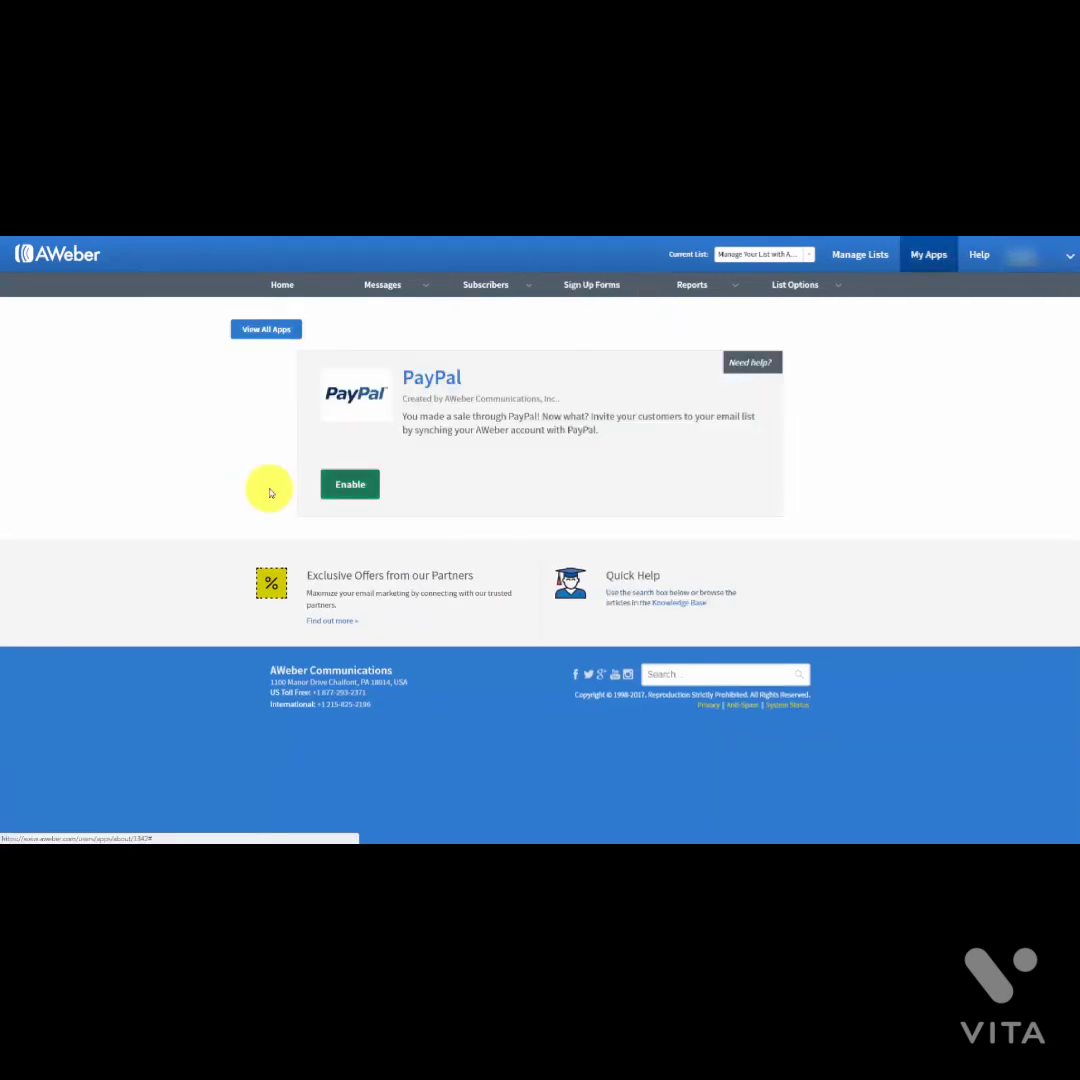
{"action": "left_click", "coordinate": [348, 487]}
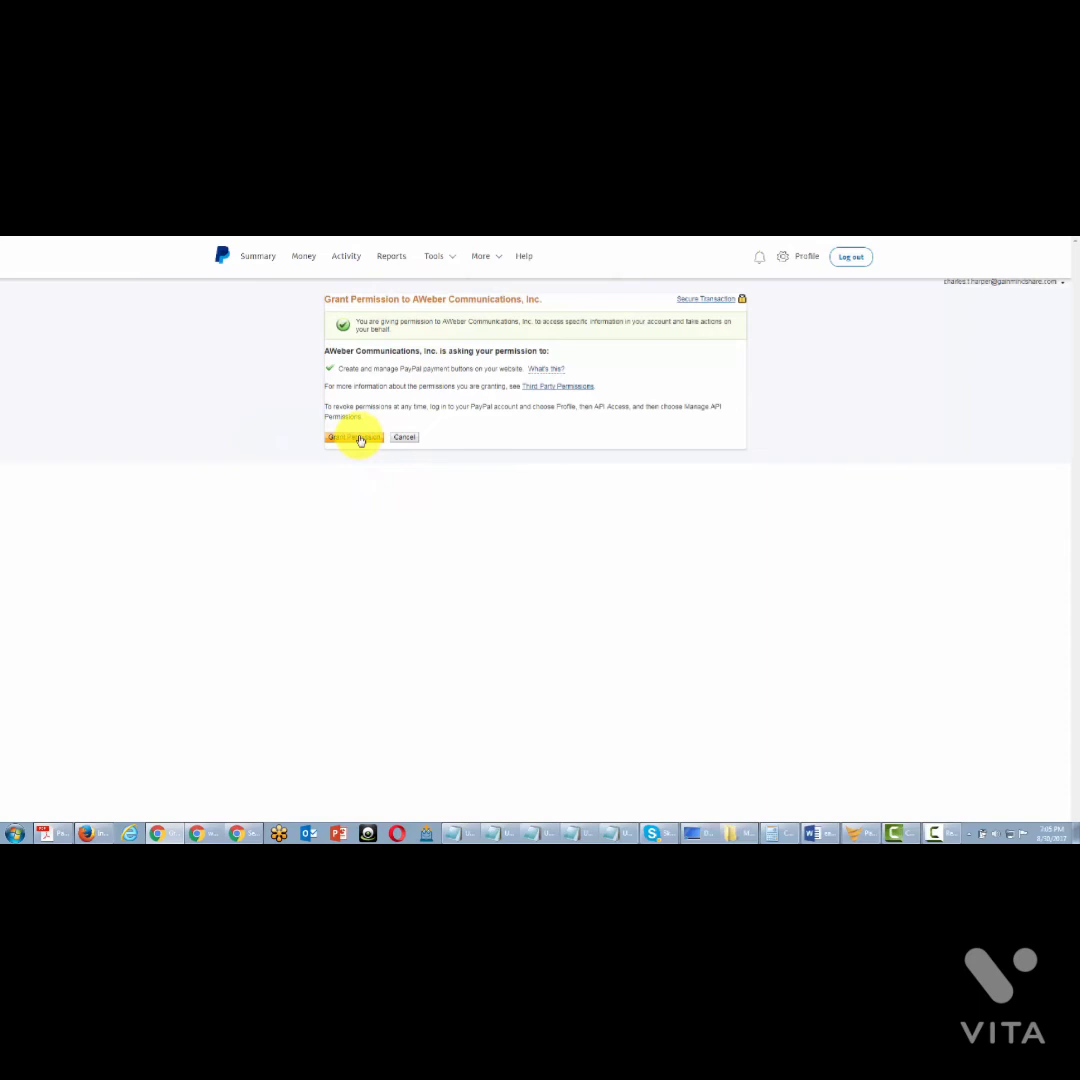
Step: Grant AWeber Communications permission to create and manage PayPal payment buttons
{"action": "left_click", "coordinate": [355, 438]}
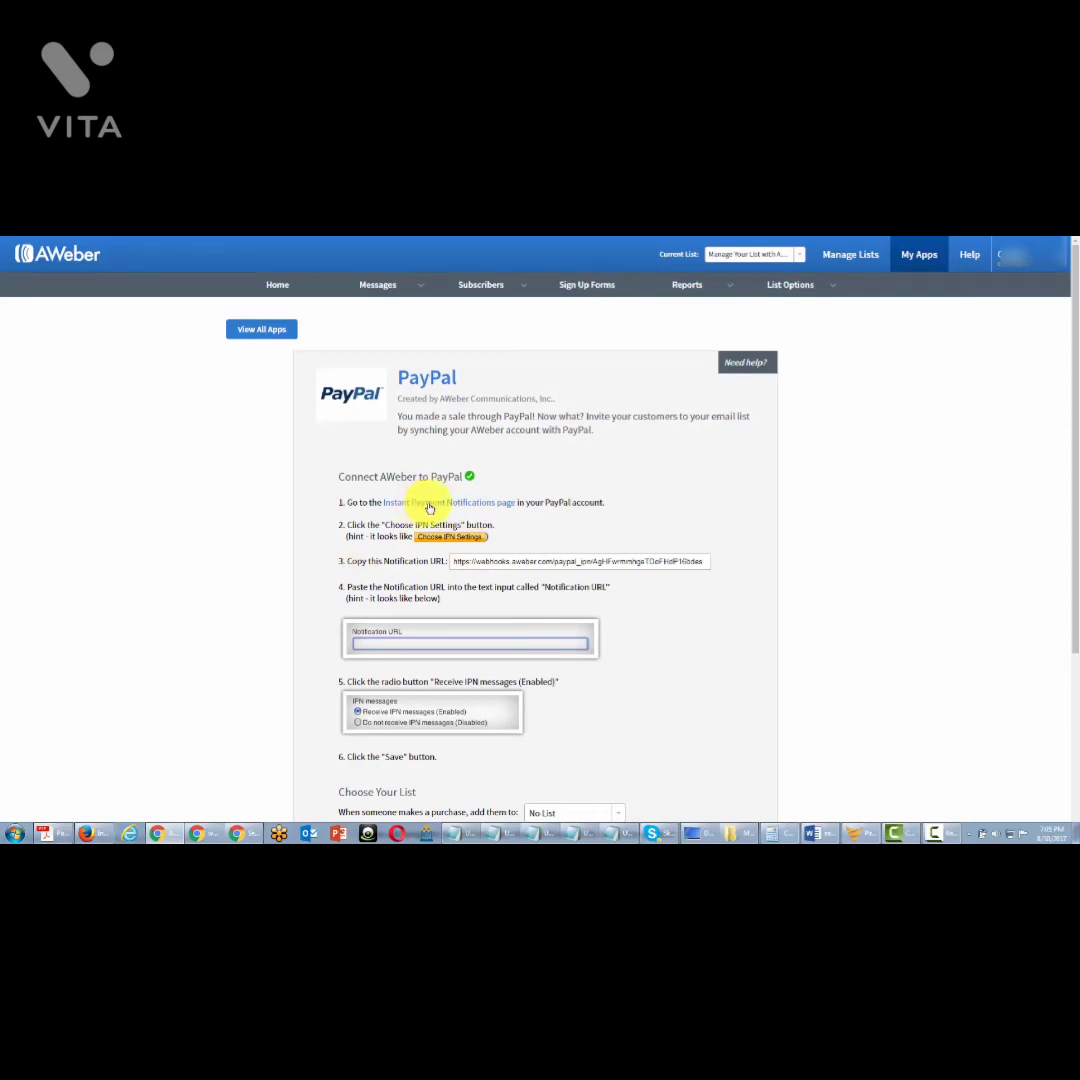
Step: Follow the 'Instant Payment Notifications page' link in step 1 of the PayPal app instructions
{"action": "left_click", "coordinate": [429, 503]}
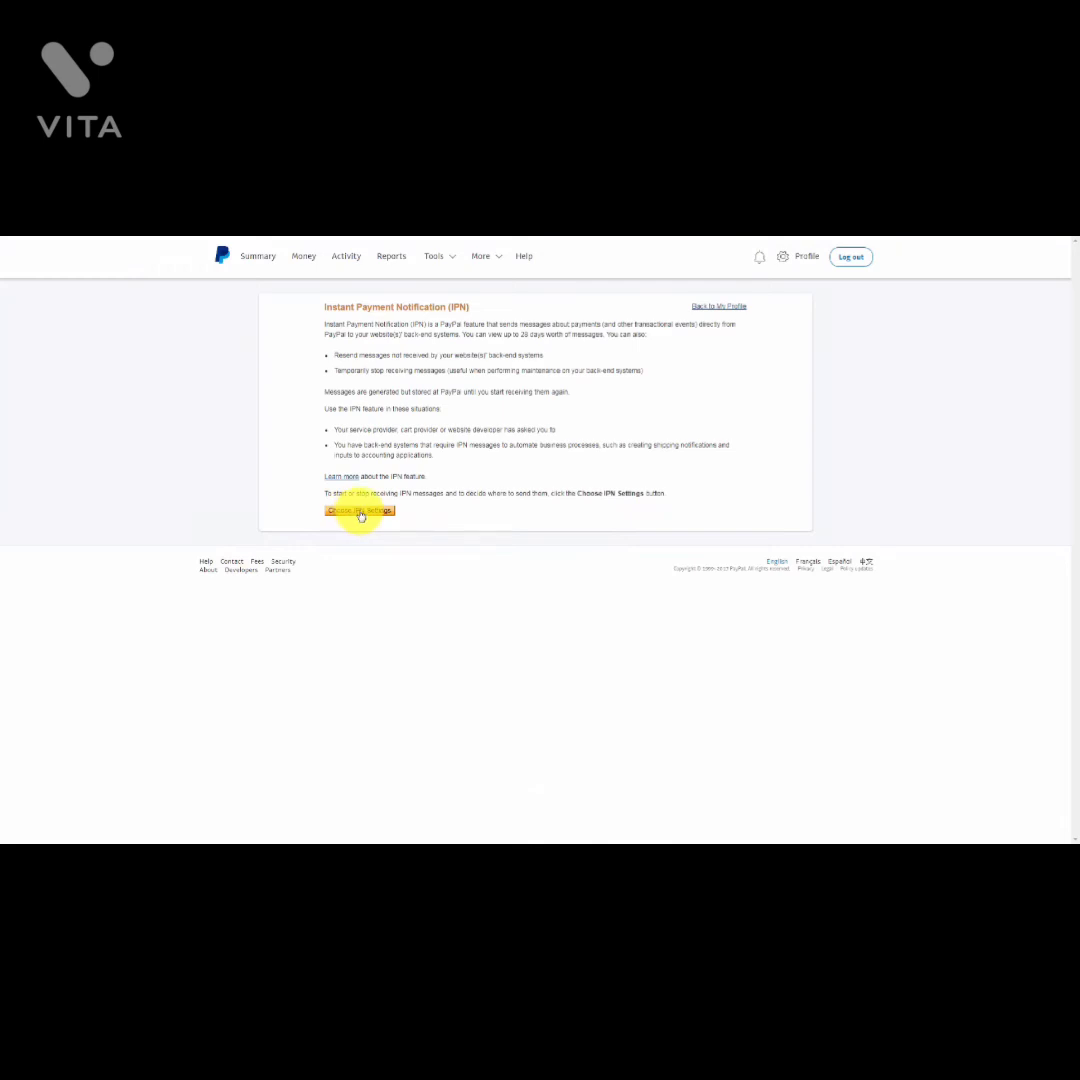
Step: Set PayPal's IPN notification URL to AWeber's address, enable Receive IPN messages, and save
{"action": "left_click", "coordinate": [360, 512]}
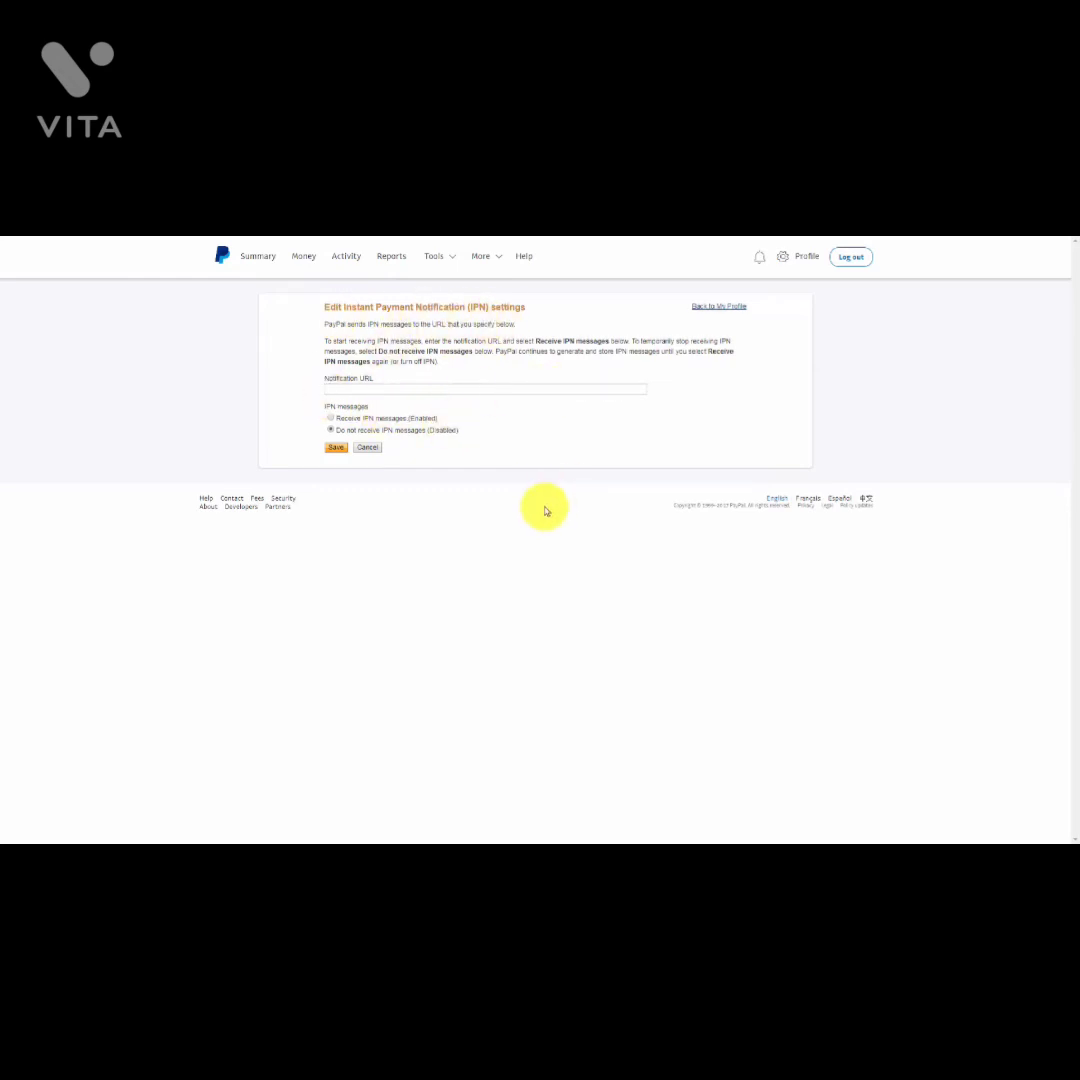
{"action": "key", "text": "ctrl+Tab"}
{"action": "left_click", "coordinate": [545, 505]}
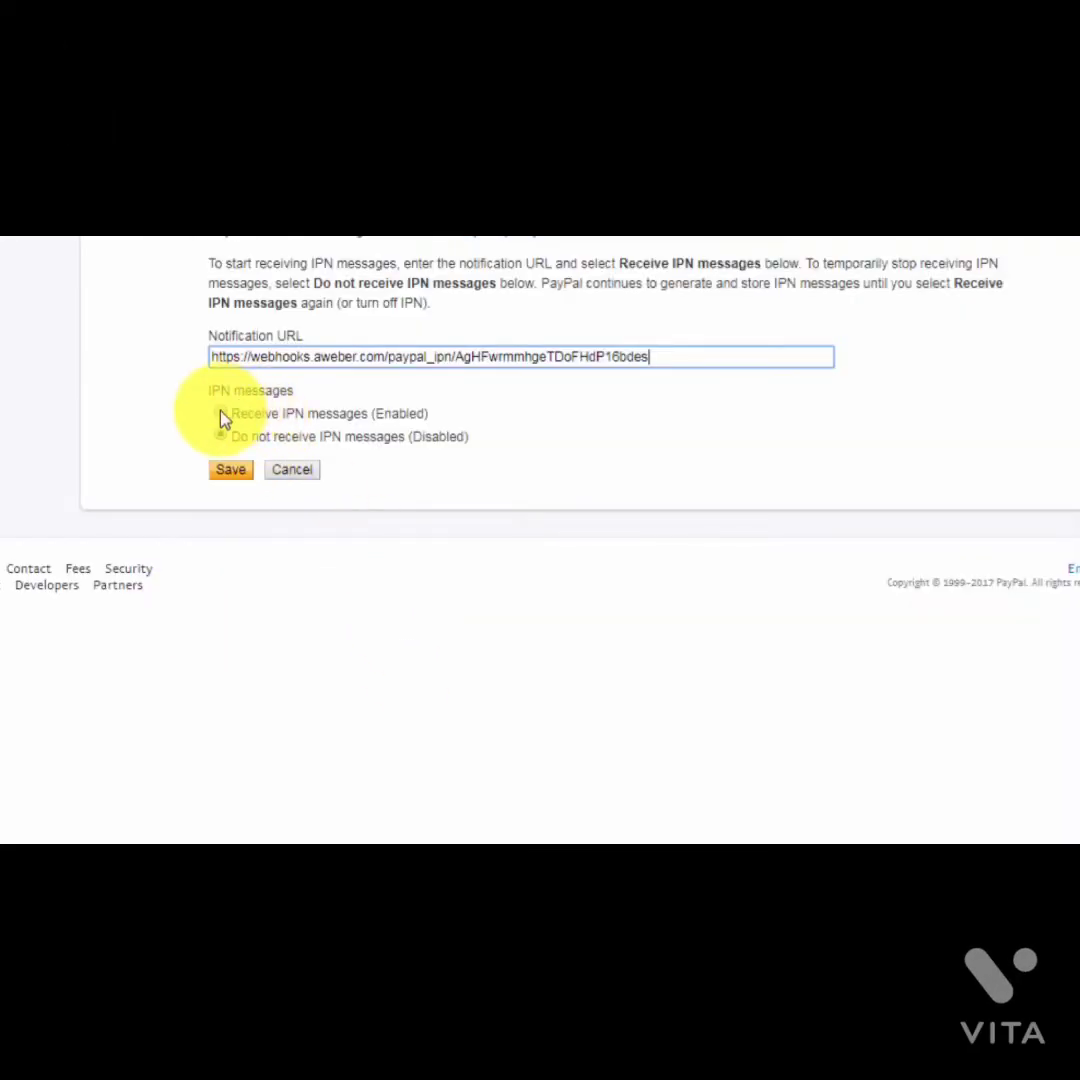
{"action": "left_click", "coordinate": [220, 412]}
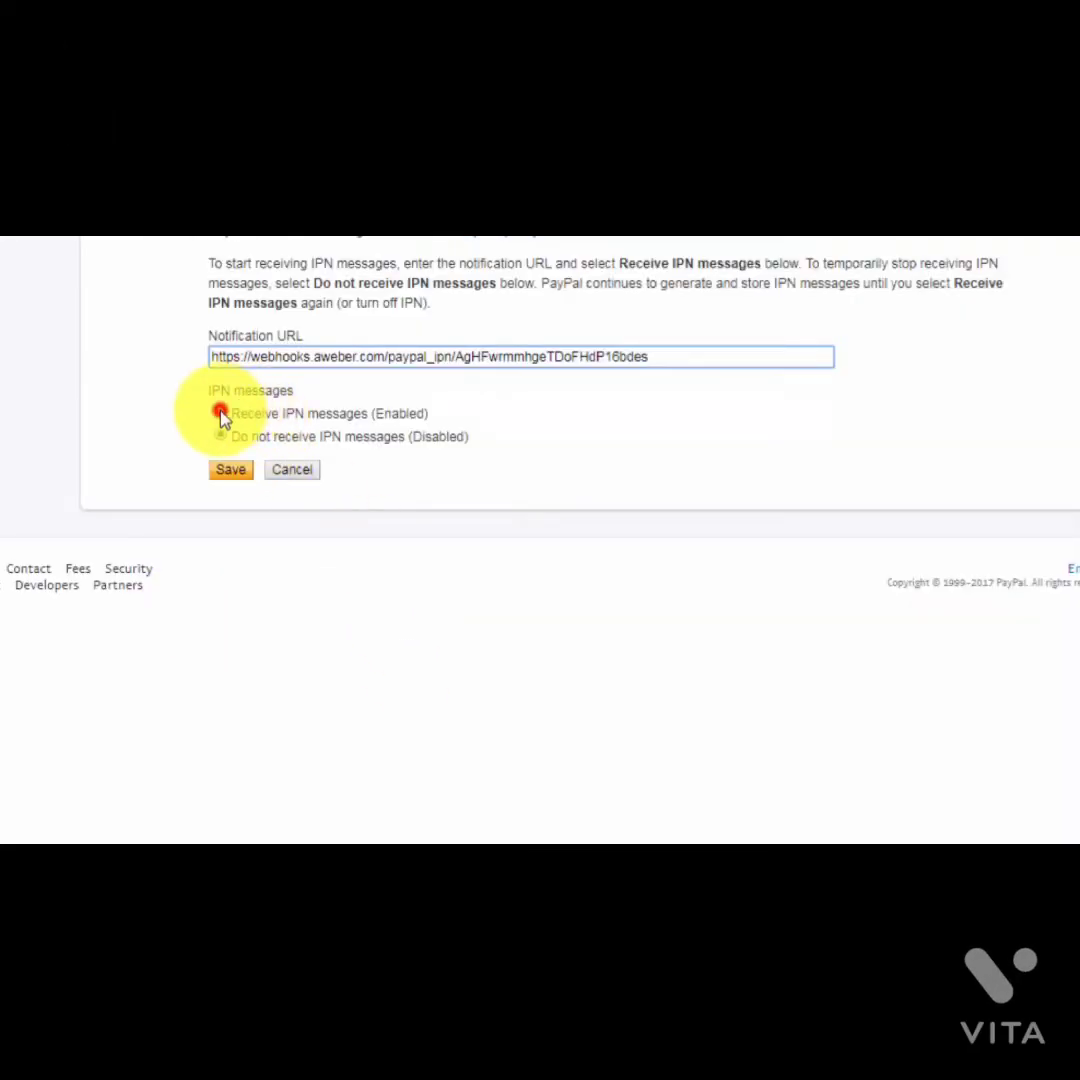
{"action": "left_click", "coordinate": [226, 476]}
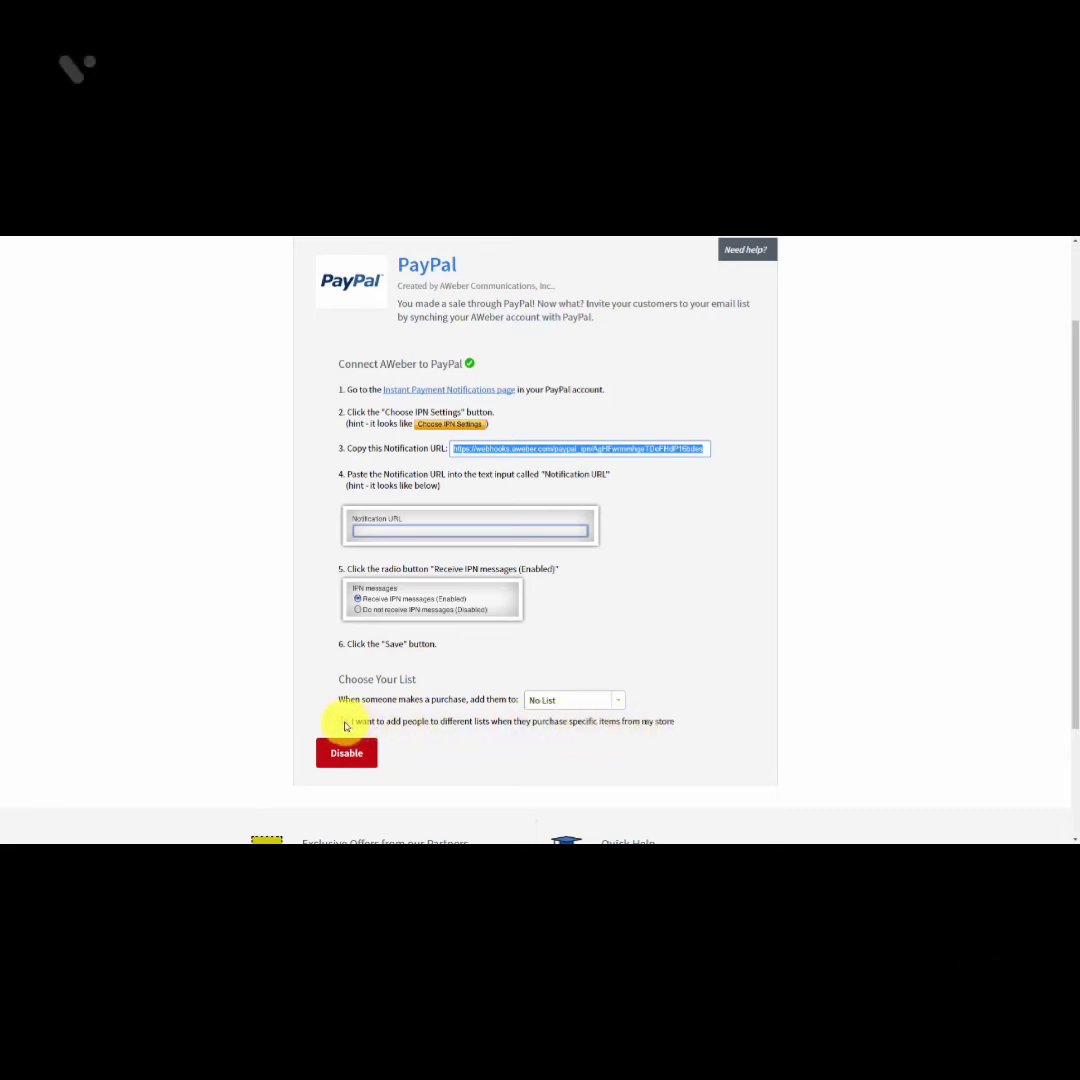
Step: Enable per-product list adding and add an FBCash rule for the Manage Your List with AWeber list
{"action": "left_click", "coordinate": [344, 722]}
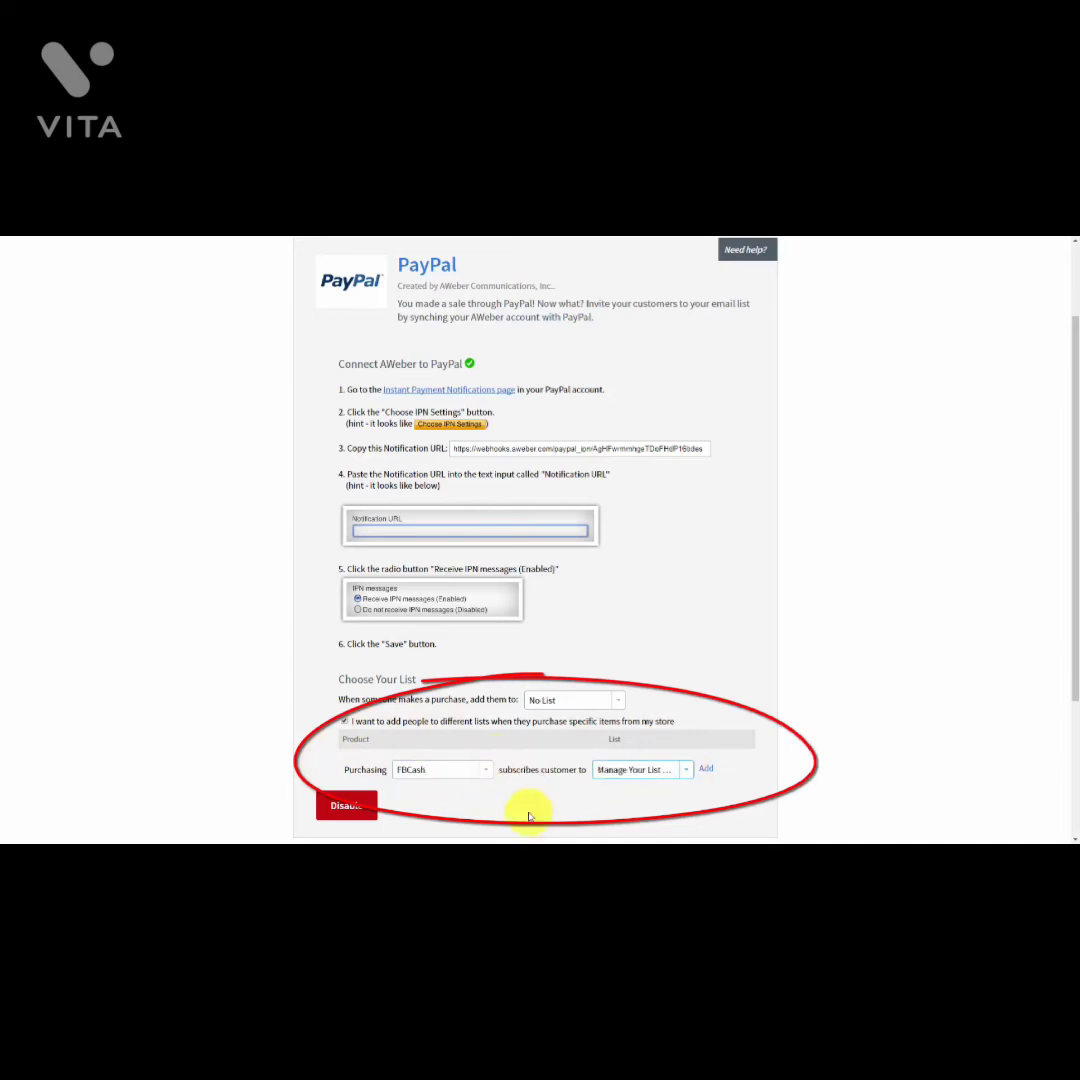
{"action": "left_click", "coordinate": [706, 771]}
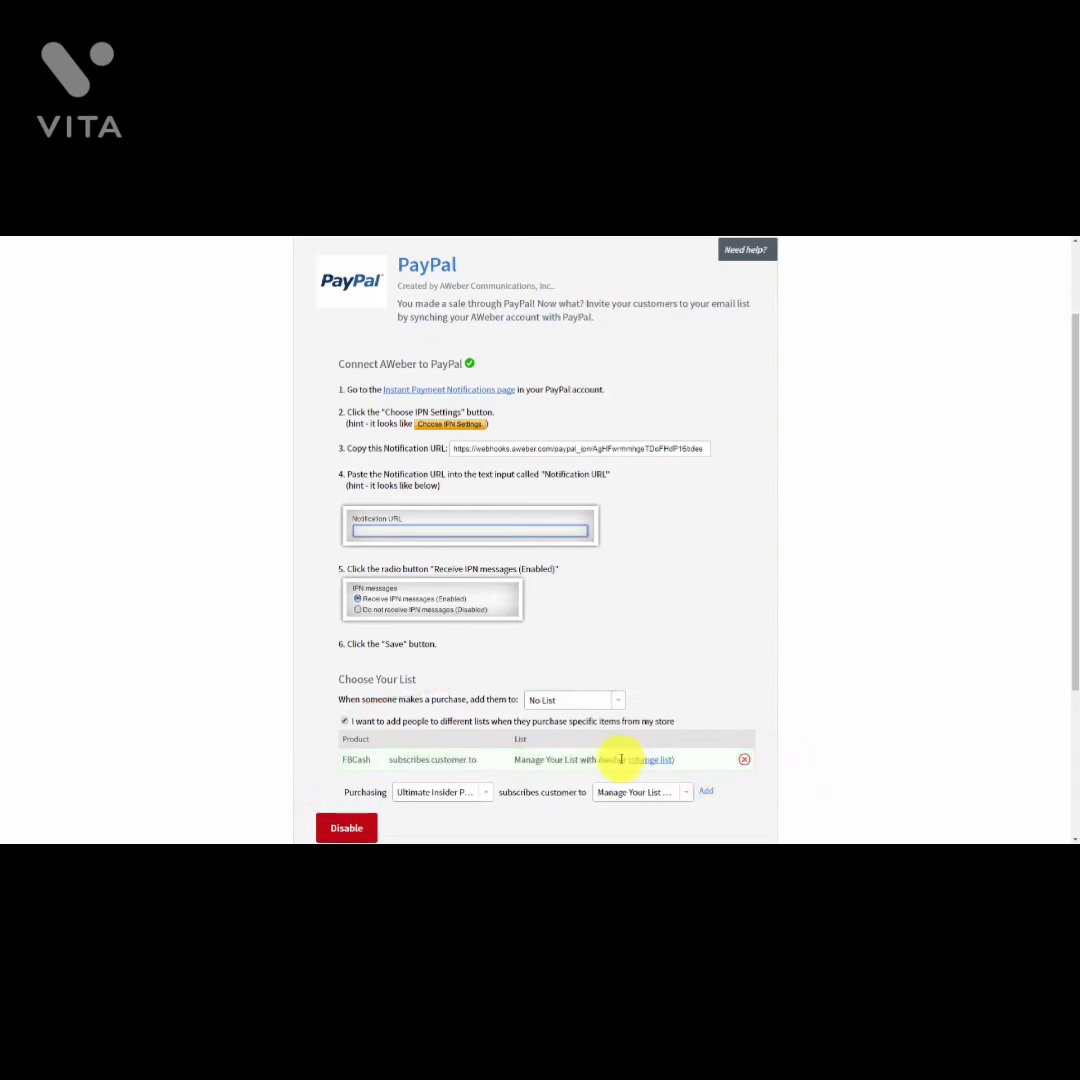
{"action": "scroll", "coordinate": [600, 740], "scroll_direction": "down", "scroll_amount": 1}
{"action": "scroll", "coordinate": [410, 706], "scroll_direction": "up", "scroll_amount": 1}
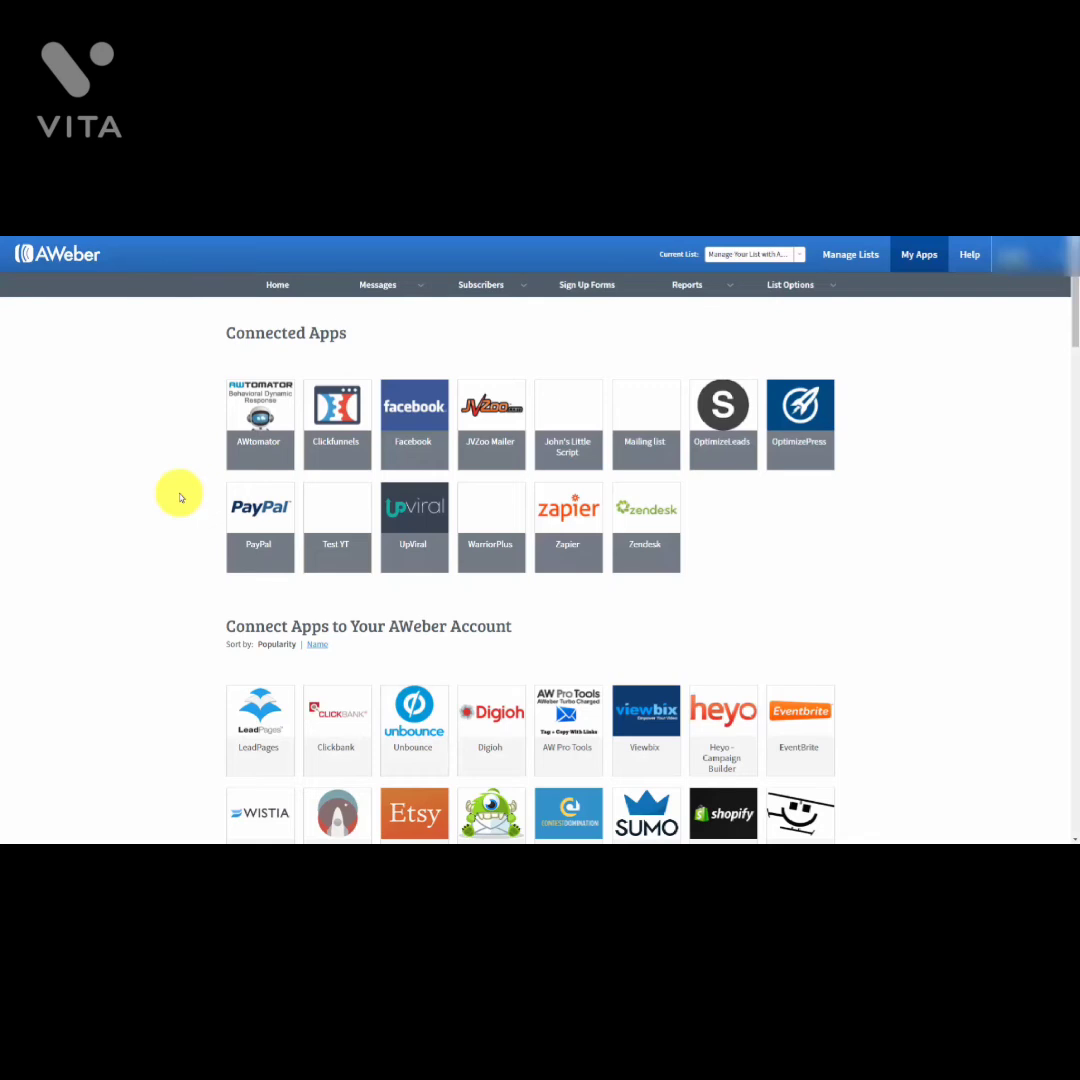
Step: Open the GoToWebinar app from My Apps and enable its Zapier integration
{"action": "scroll", "coordinate": [180, 497], "scroll_direction": "down", "scroll_amount": 15}
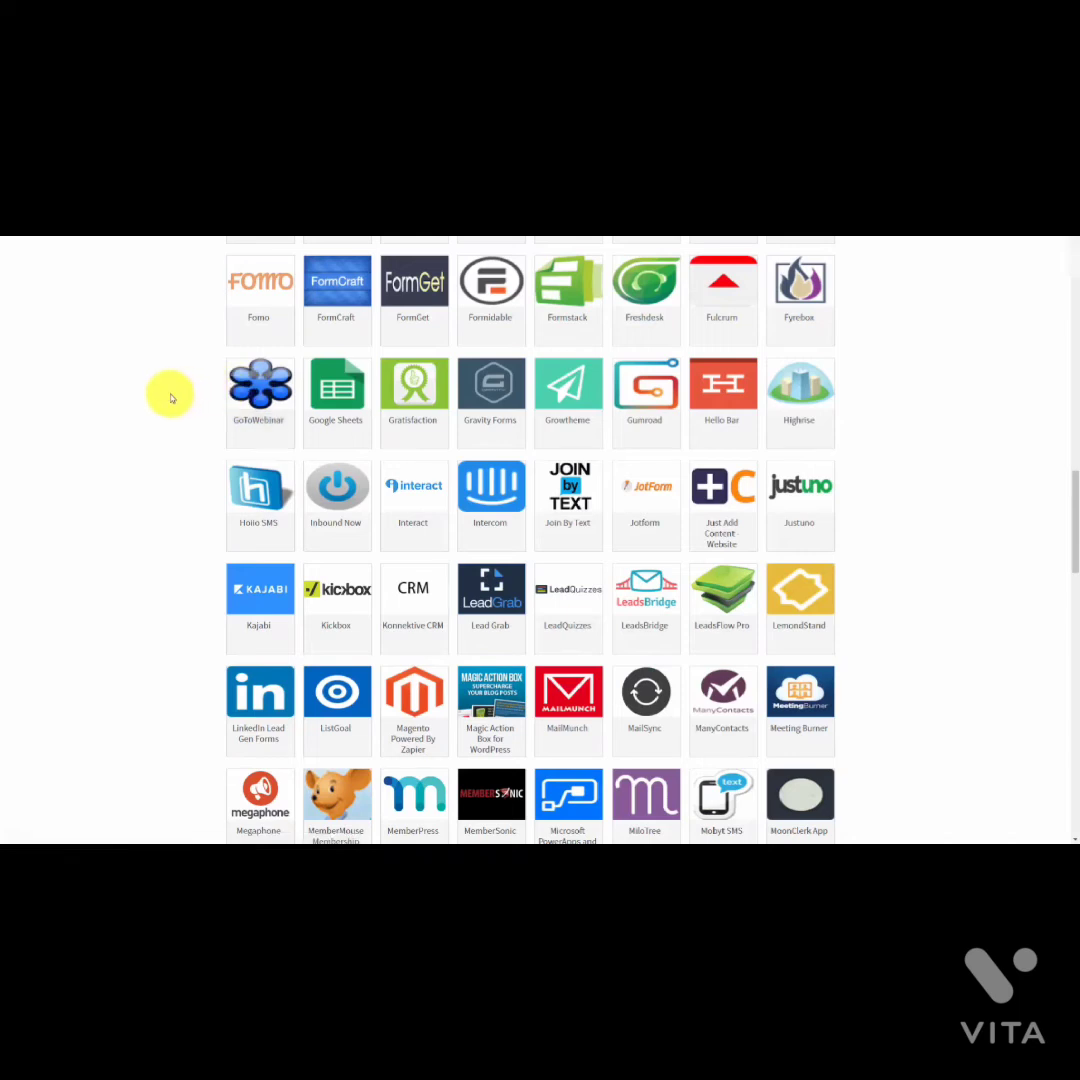
{"action": "left_click", "coordinate": [251, 390]}
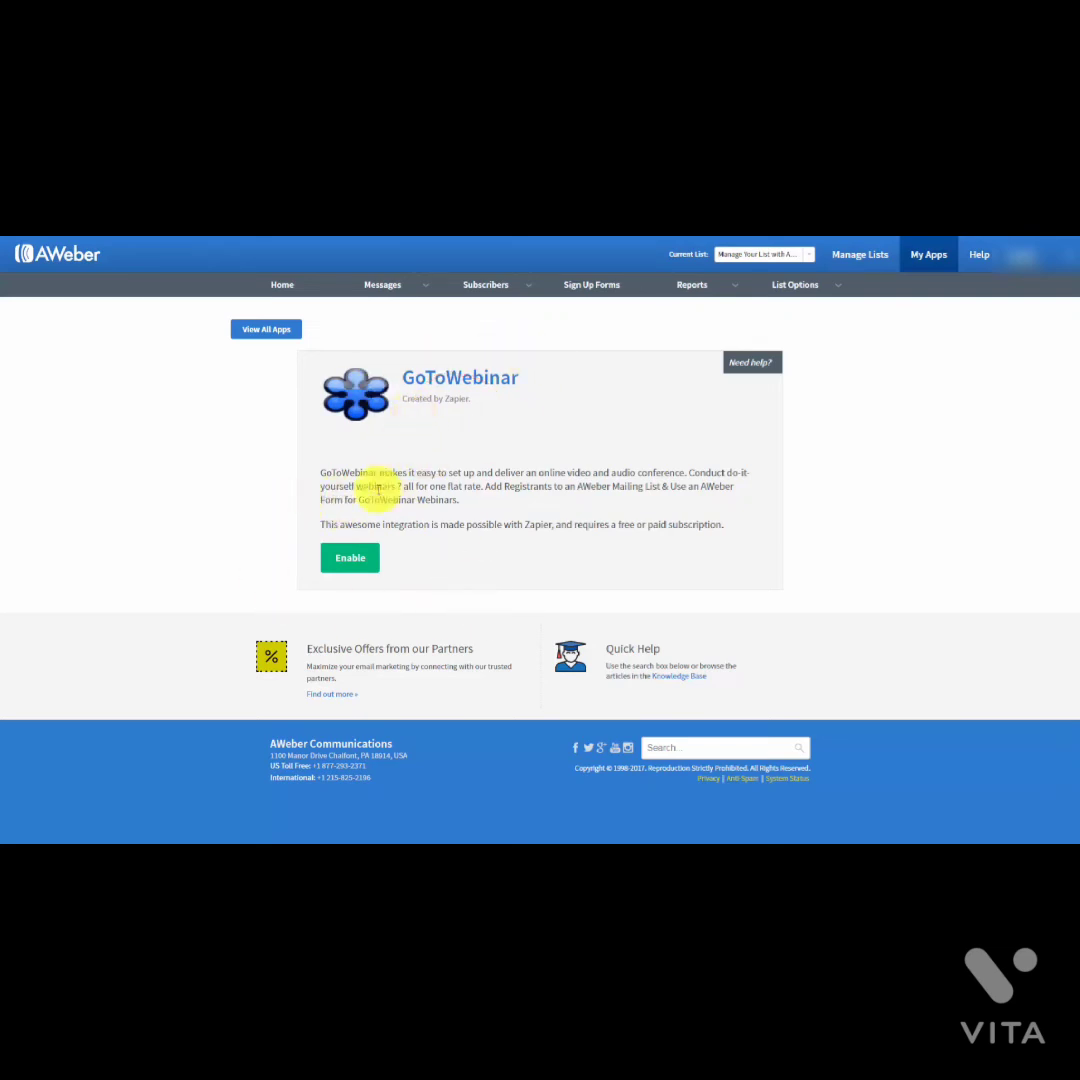
{"action": "left_click", "coordinate": [352, 560]}
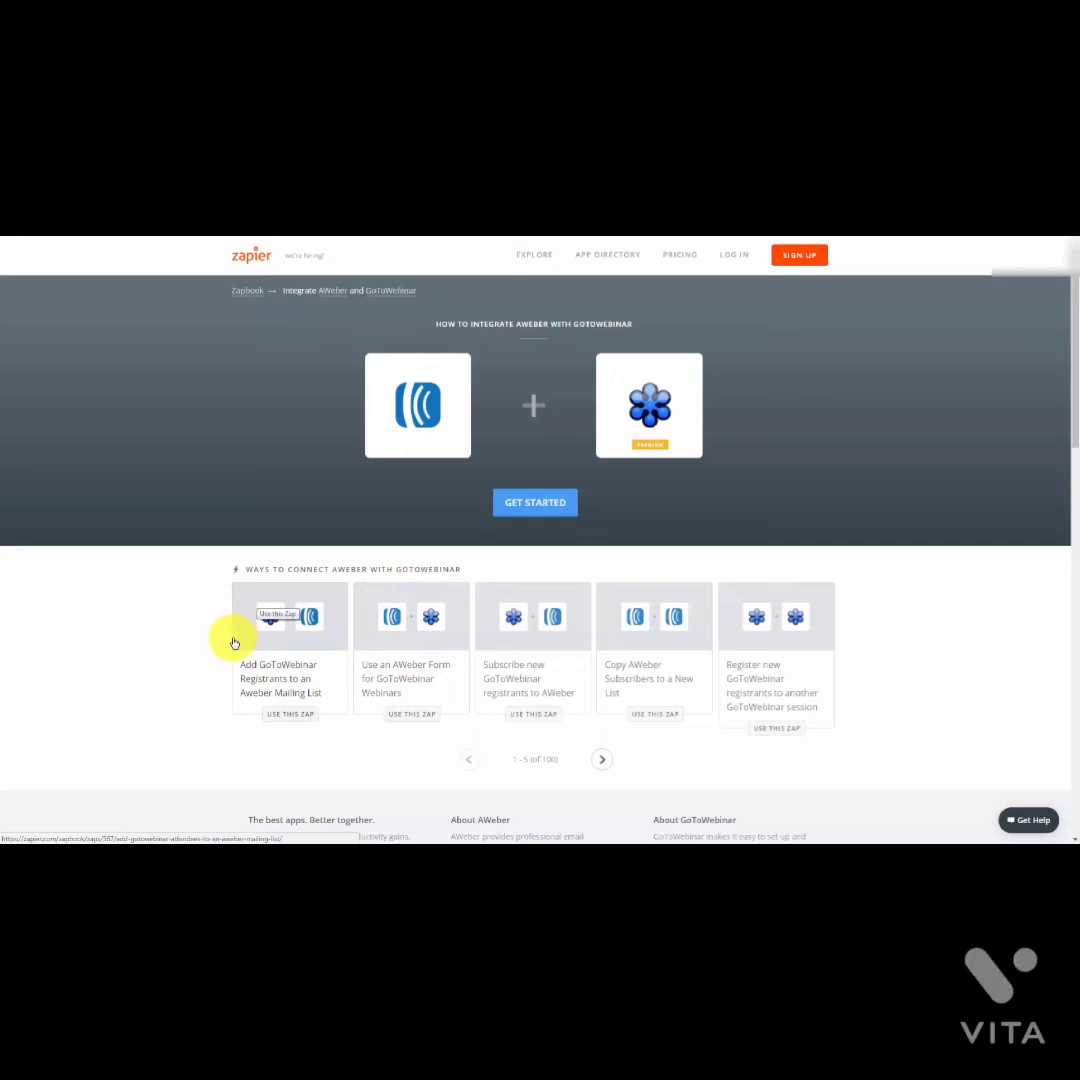
Step: Open the 'Add GoToWebinar Registrants to an Aweber Mailing List' Zap template
{"action": "left_click", "coordinate": [262, 650]}
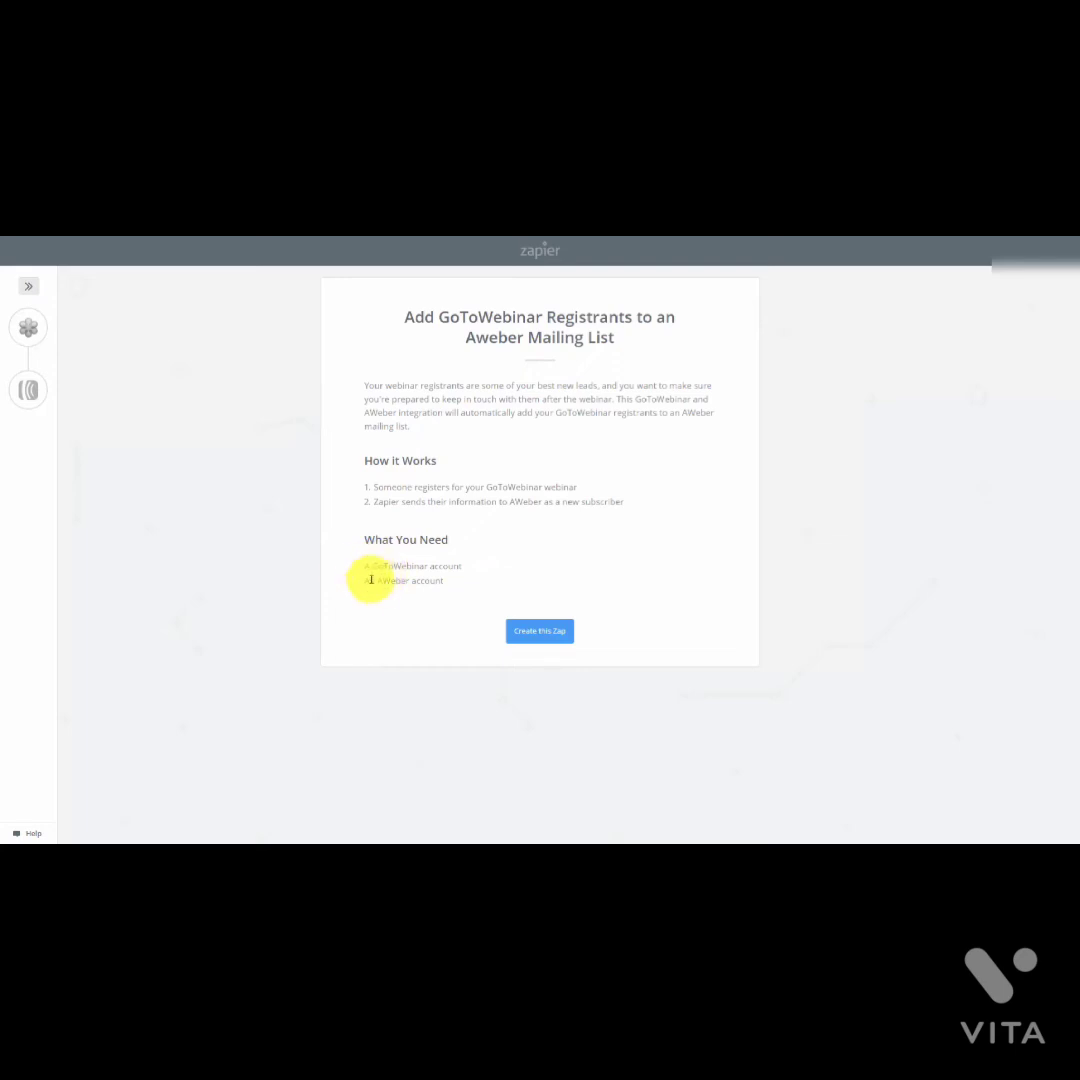
Step: Start the zap with the New Registrant trigger and test the connected GoToWebinar account
{"action": "left_click", "coordinate": [530, 636]}
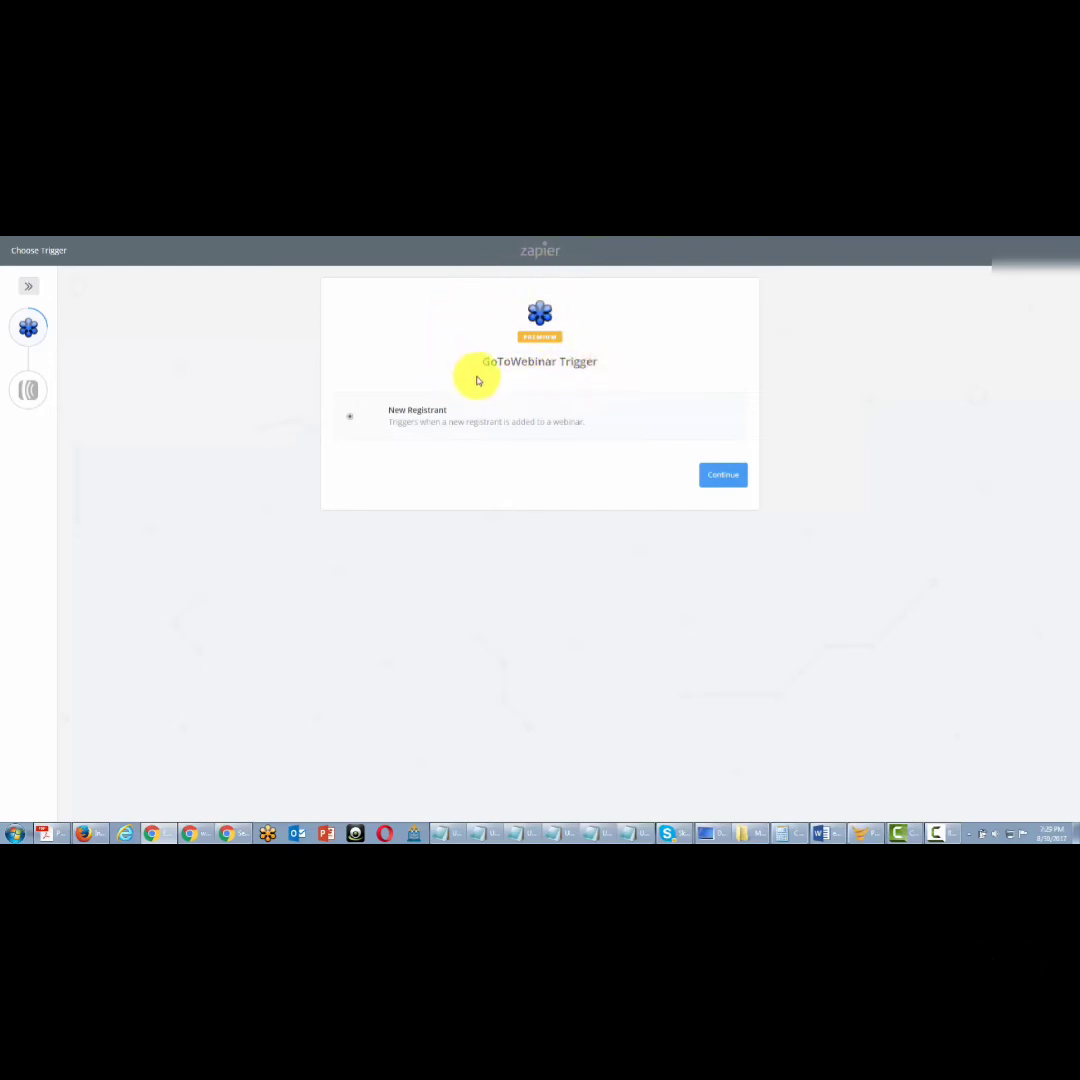
{"action": "left_click", "coordinate": [718, 477]}
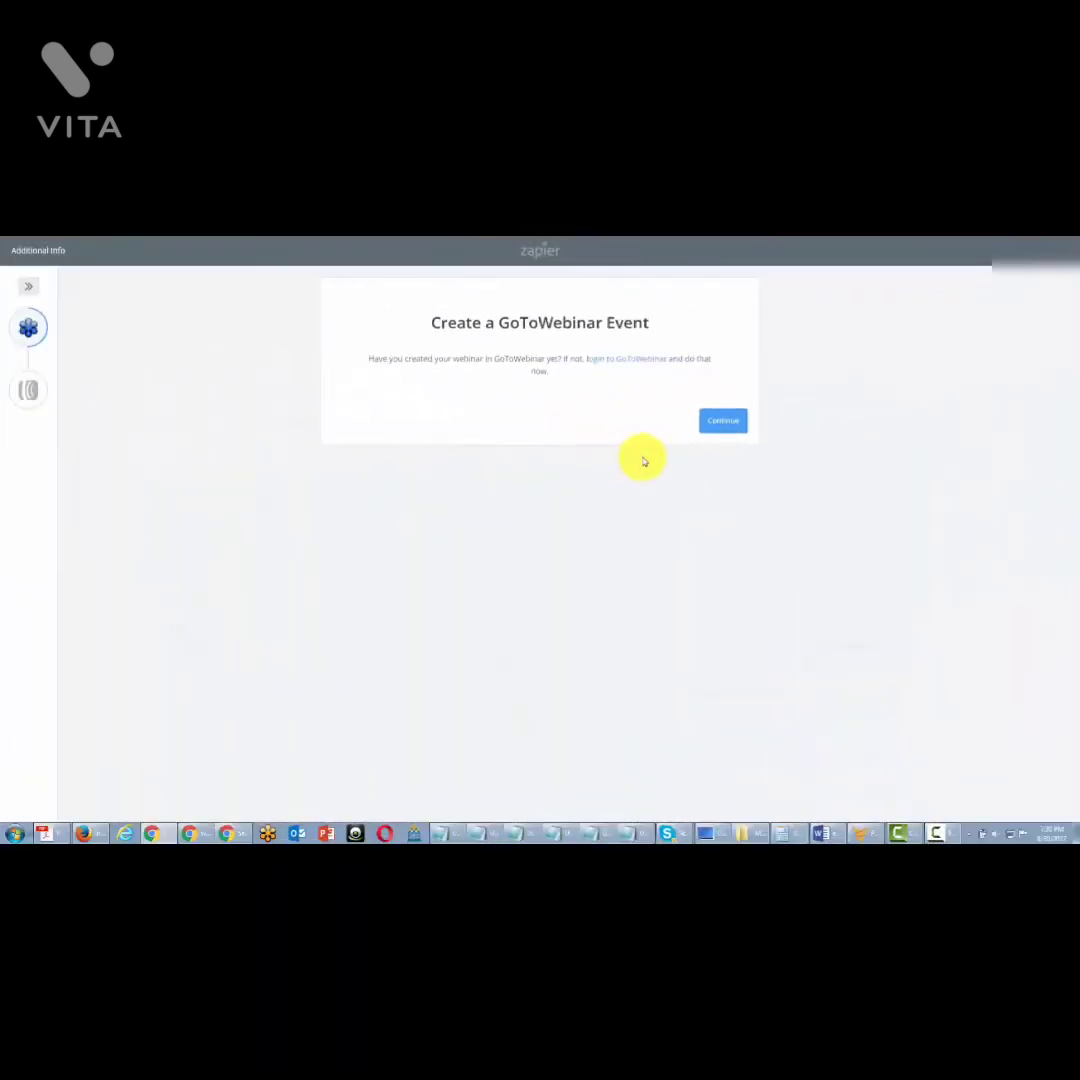
{"action": "left_click", "coordinate": [718, 423]}
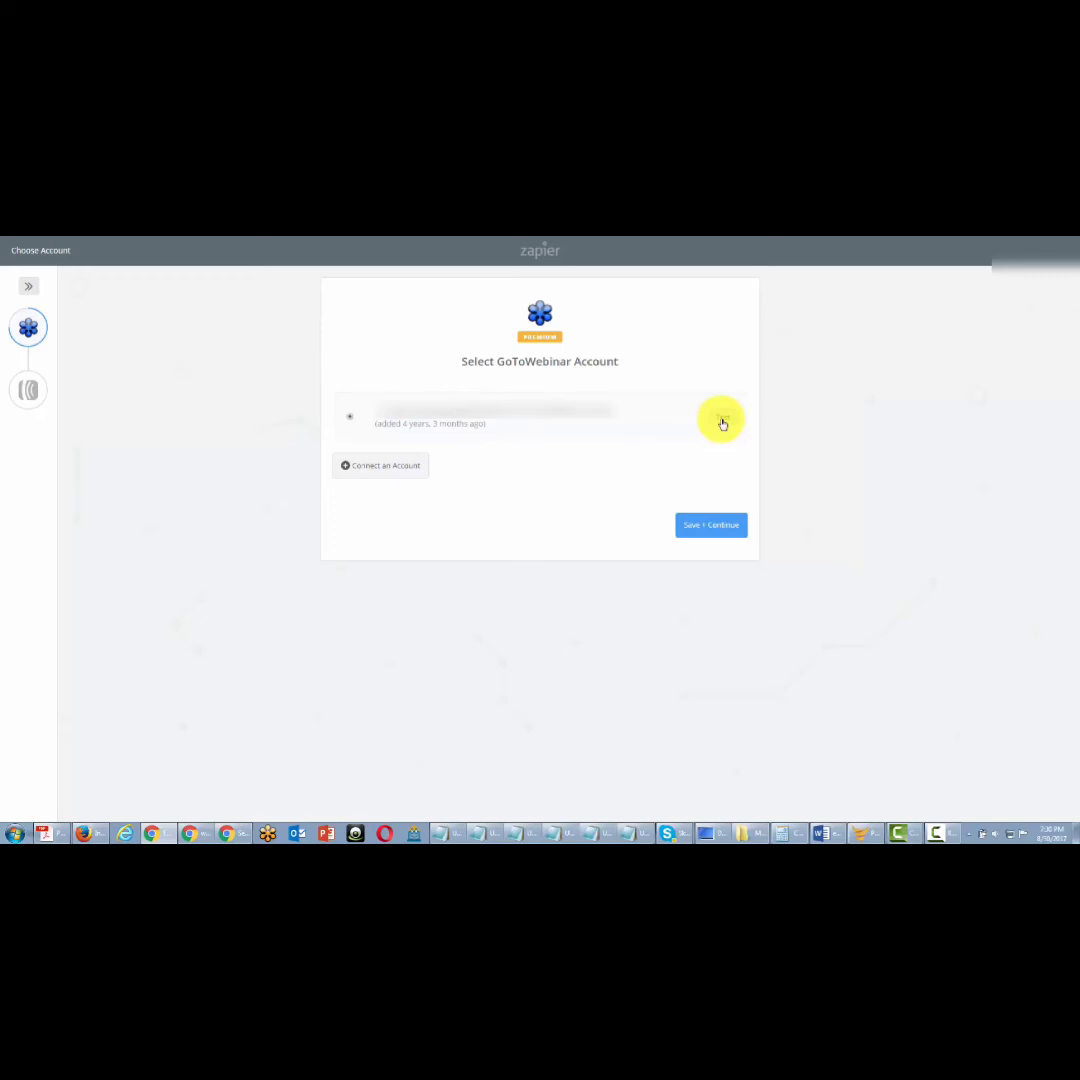
{"action": "left_click", "coordinate": [723, 424]}
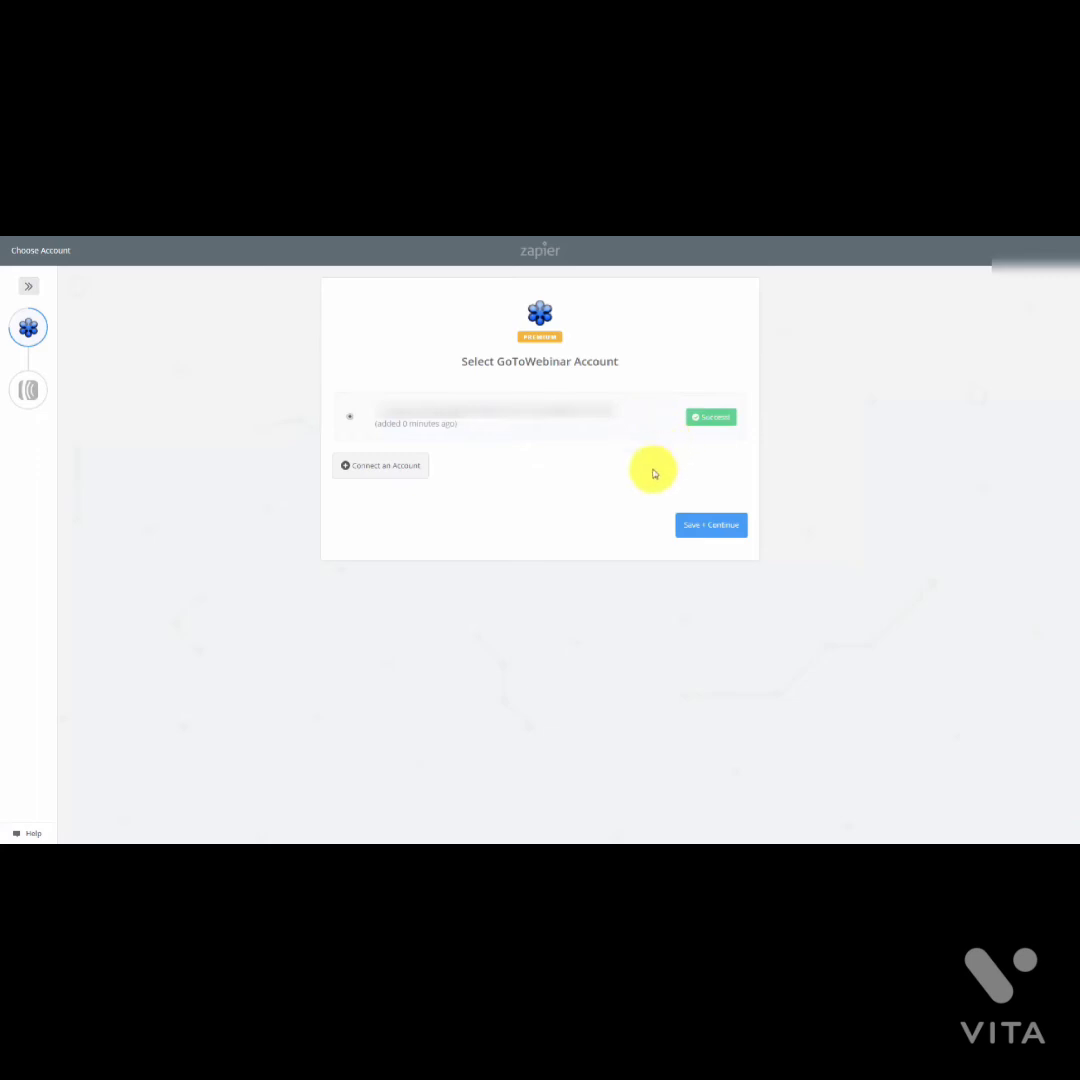
{"action": "left_click", "coordinate": [700, 533]}
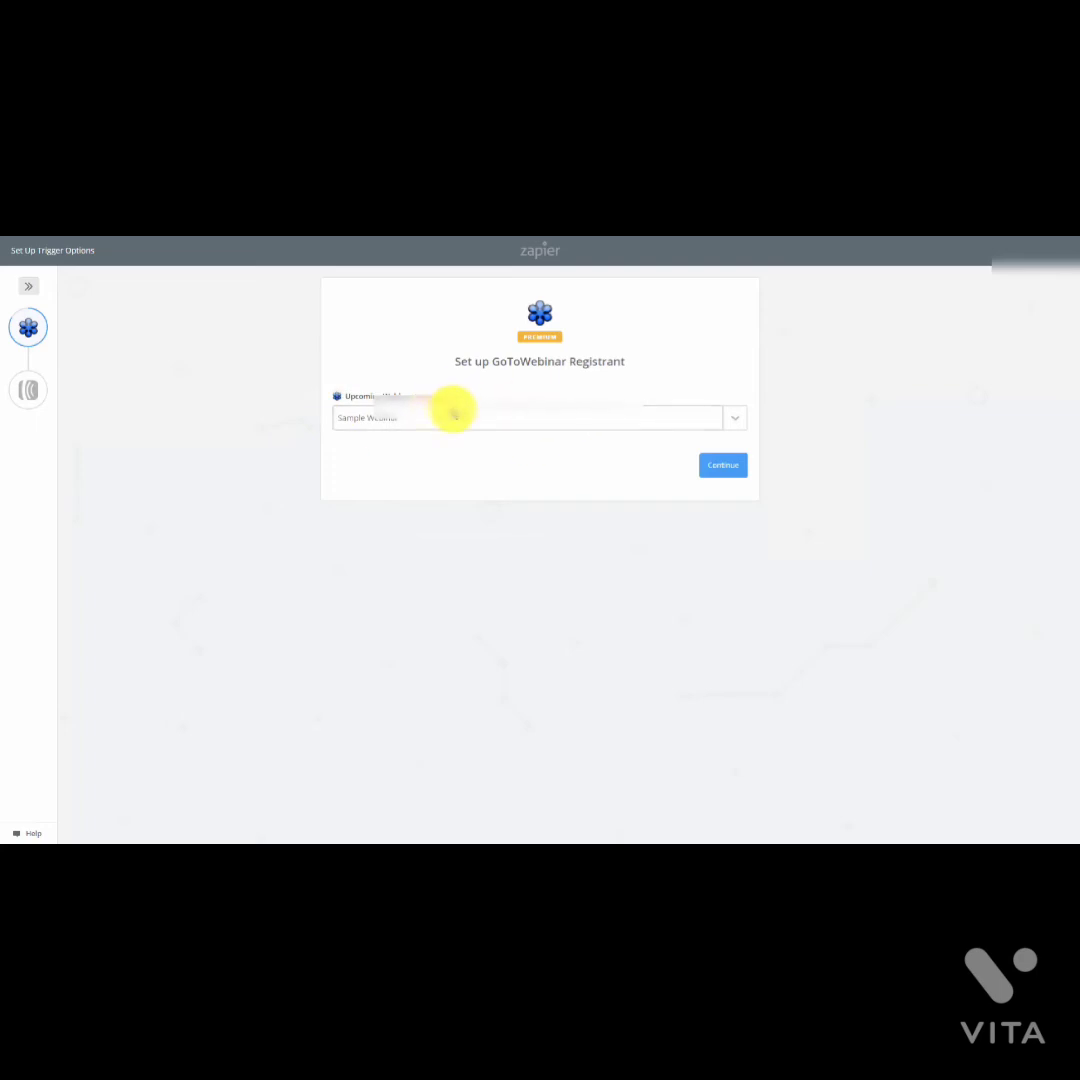
Step: Set Sample Webinar as the watched webinar and fetch a sample registrant to test the trigger
{"action": "left_click", "coordinate": [728, 470]}
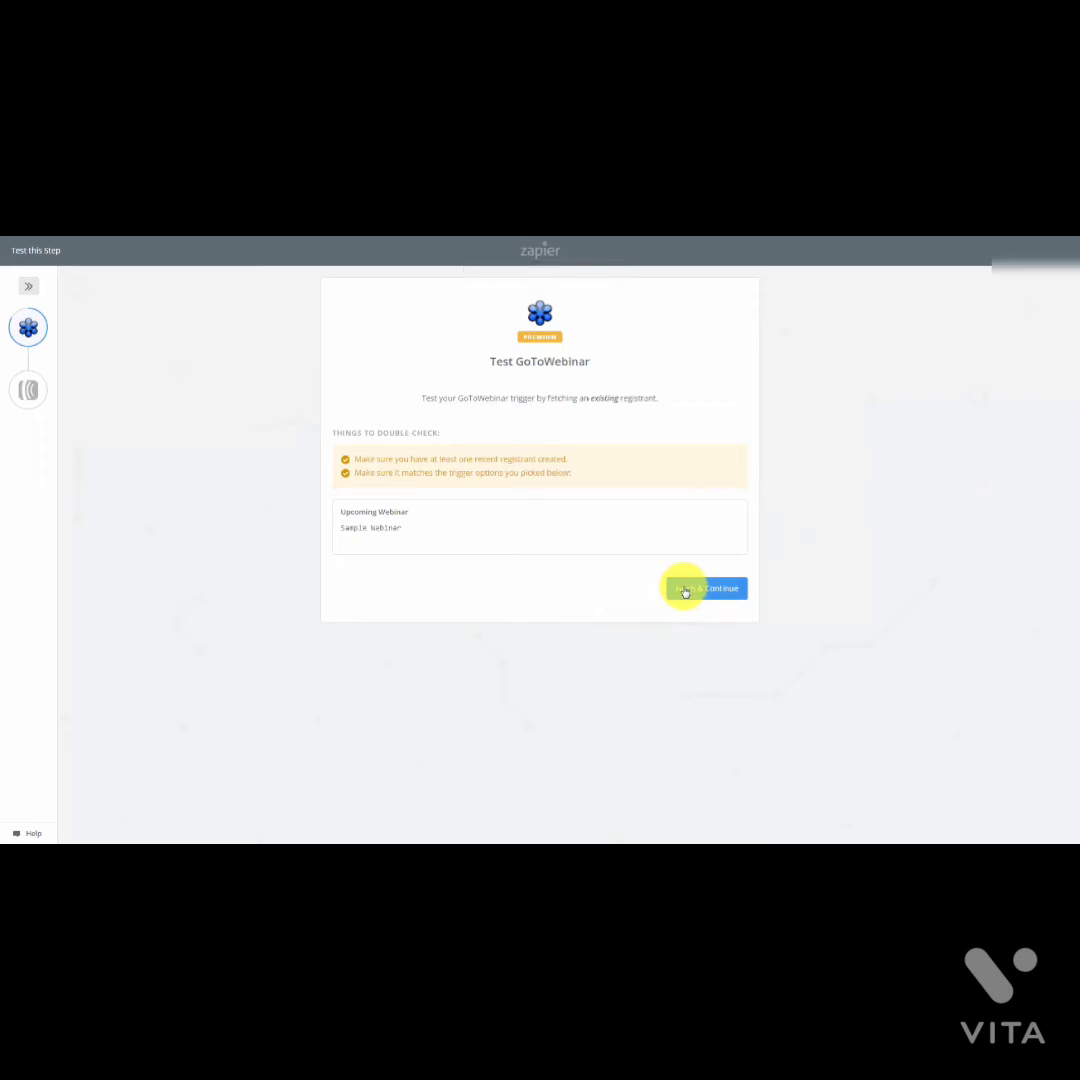
{"action": "left_click", "coordinate": [685, 592]}
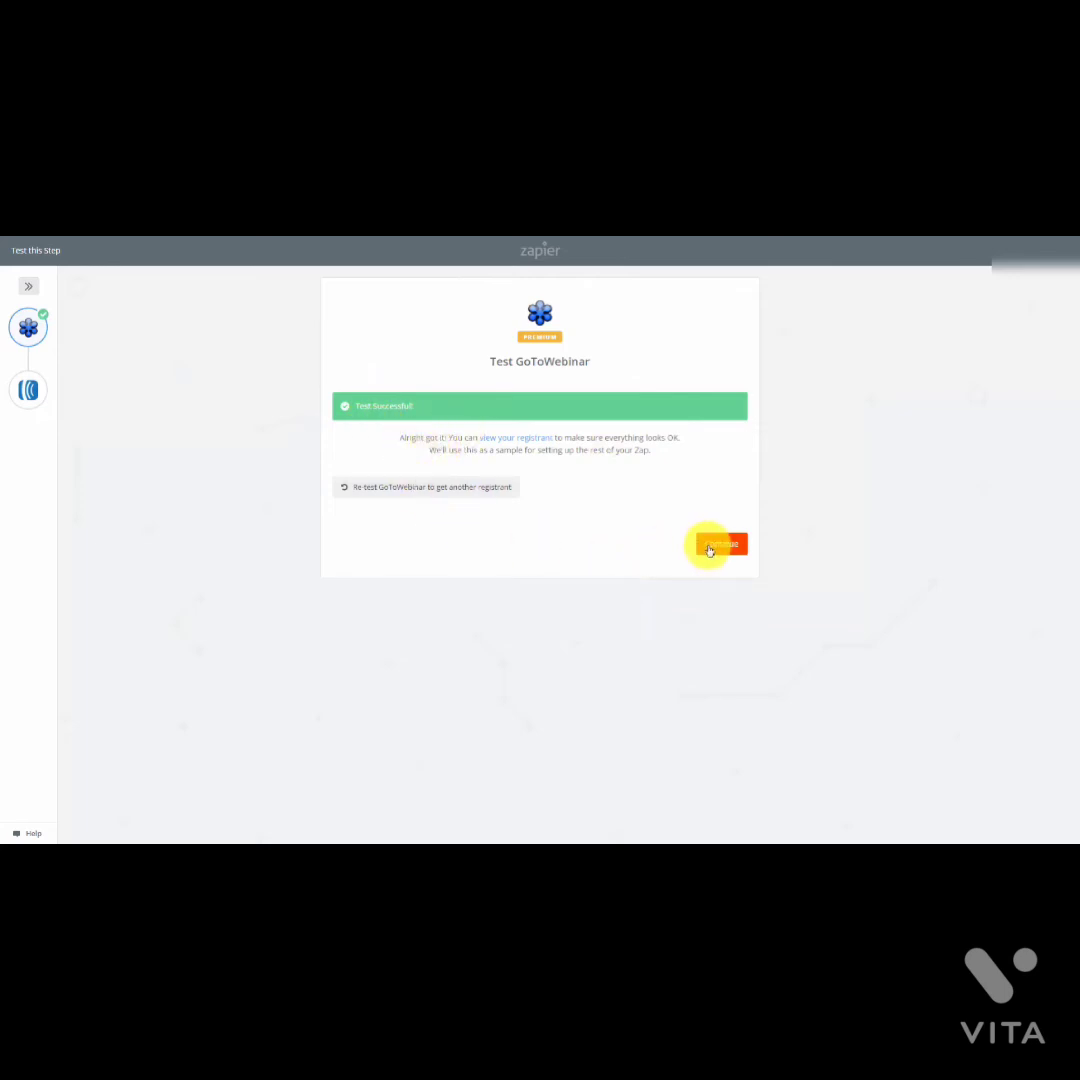
{"action": "left_click", "coordinate": [708, 546]}
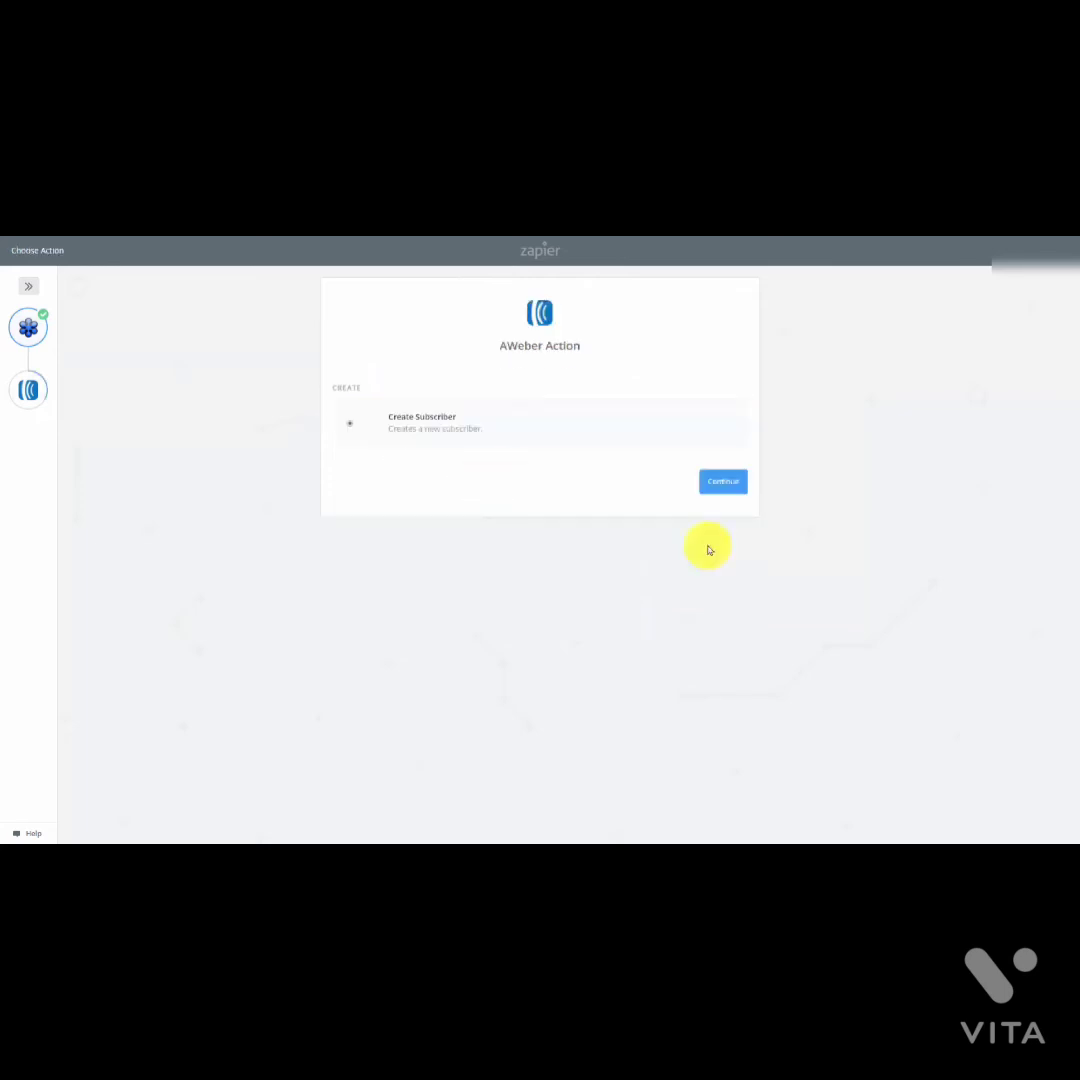
Step: Set up AWeber Create Subscriber with the connected account and default field mapping, skipping the test
{"action": "left_click", "coordinate": [720, 483]}
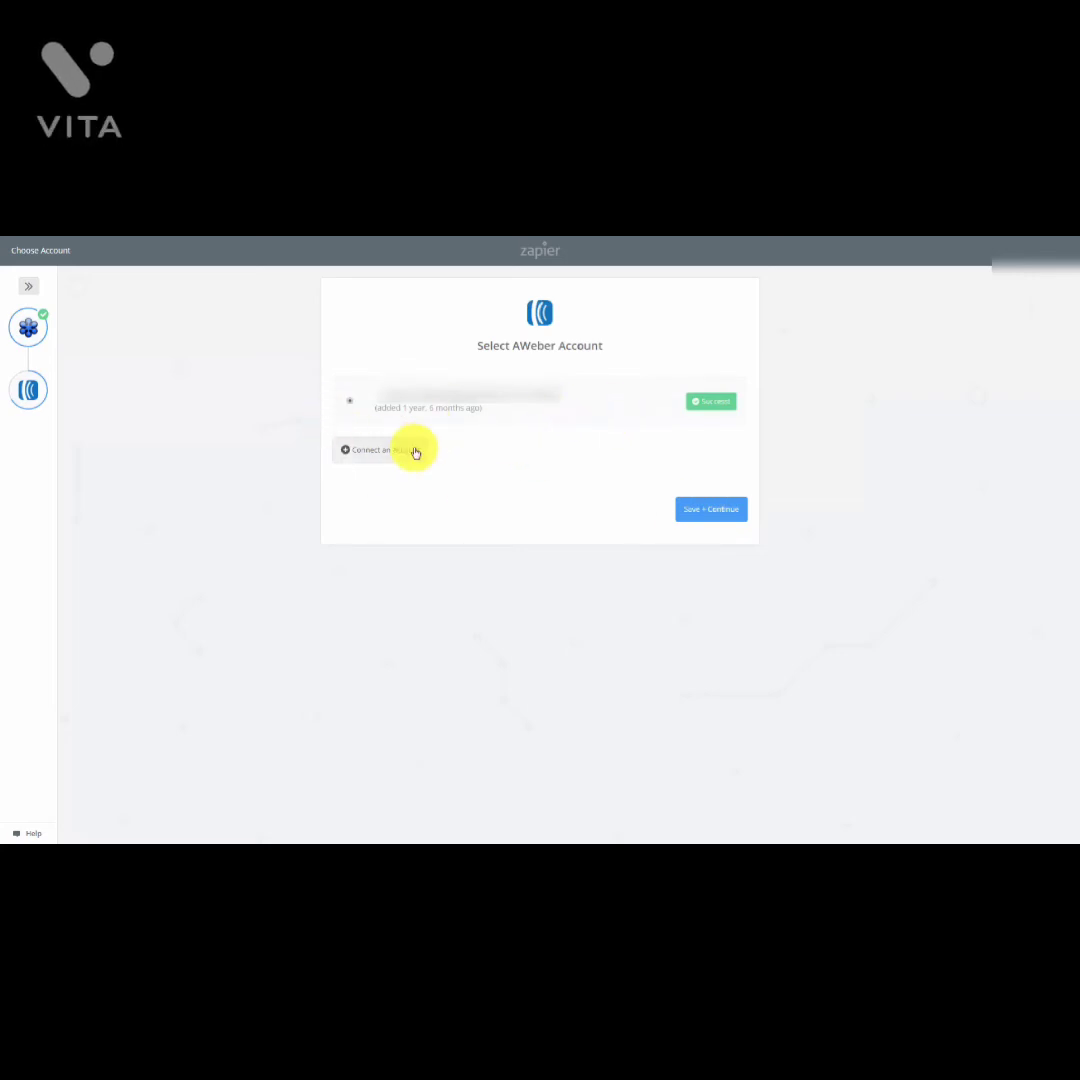
{"action": "left_click", "coordinate": [700, 512]}
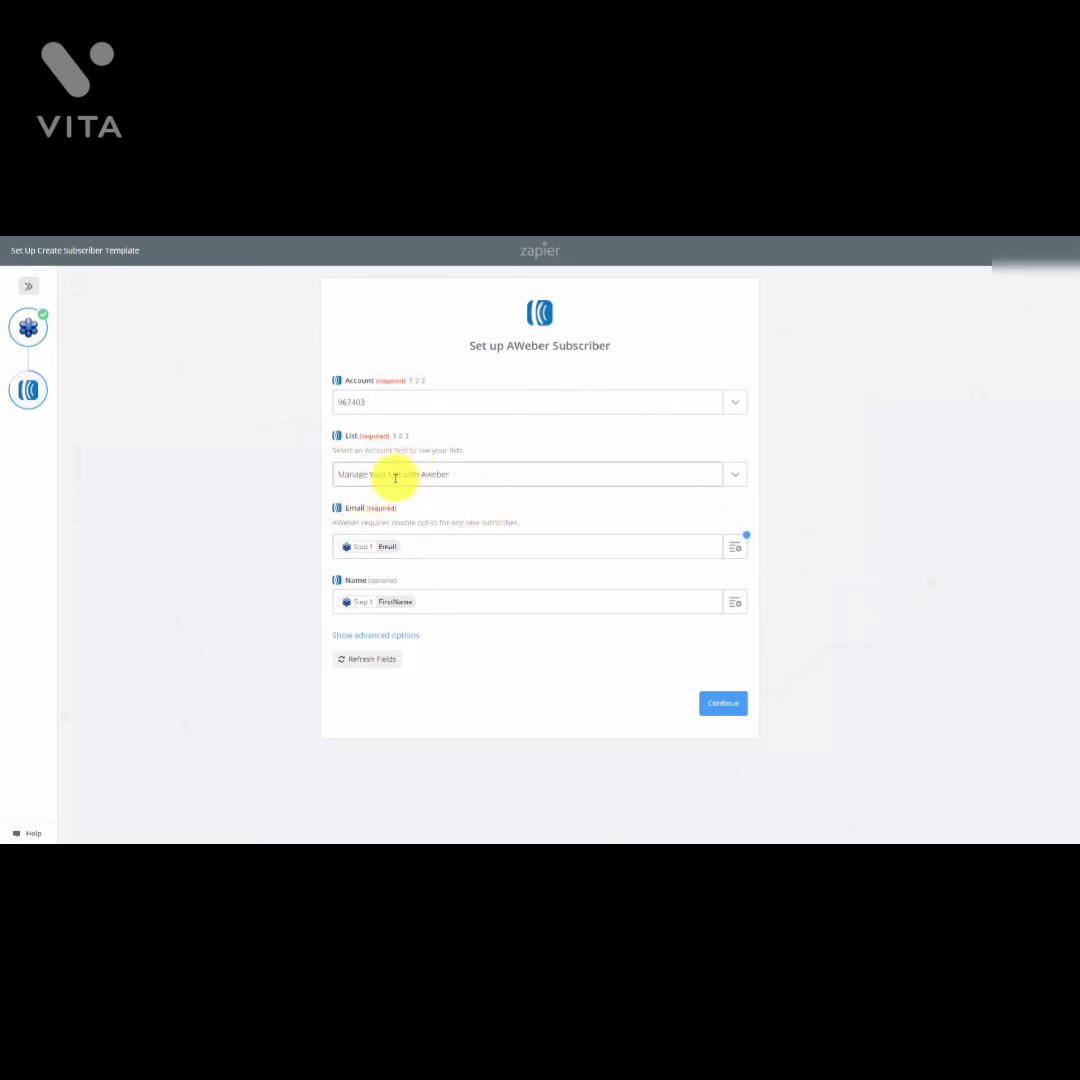
{"action": "left_click", "coordinate": [721, 708]}
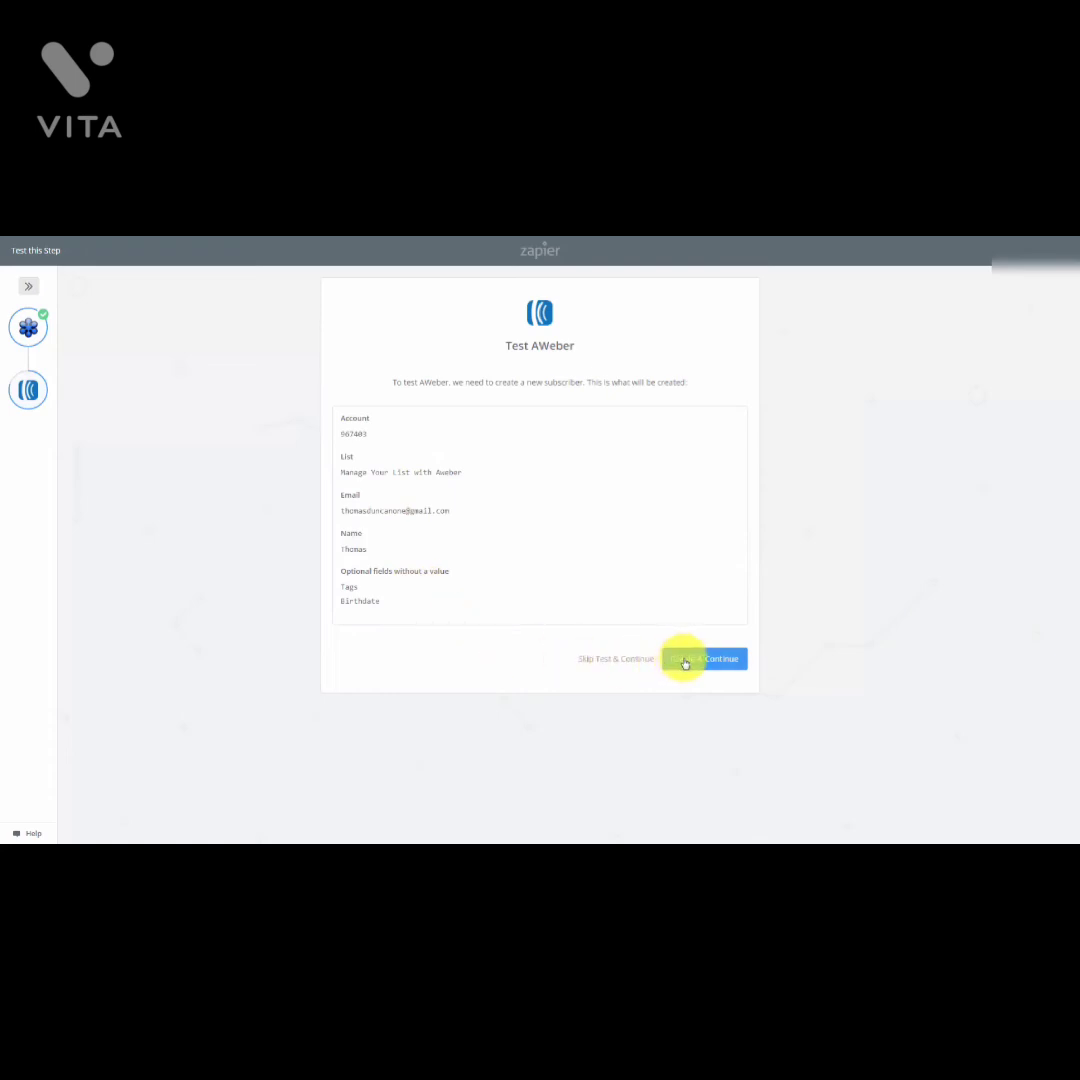
{"action": "left_click", "coordinate": [685, 663]}
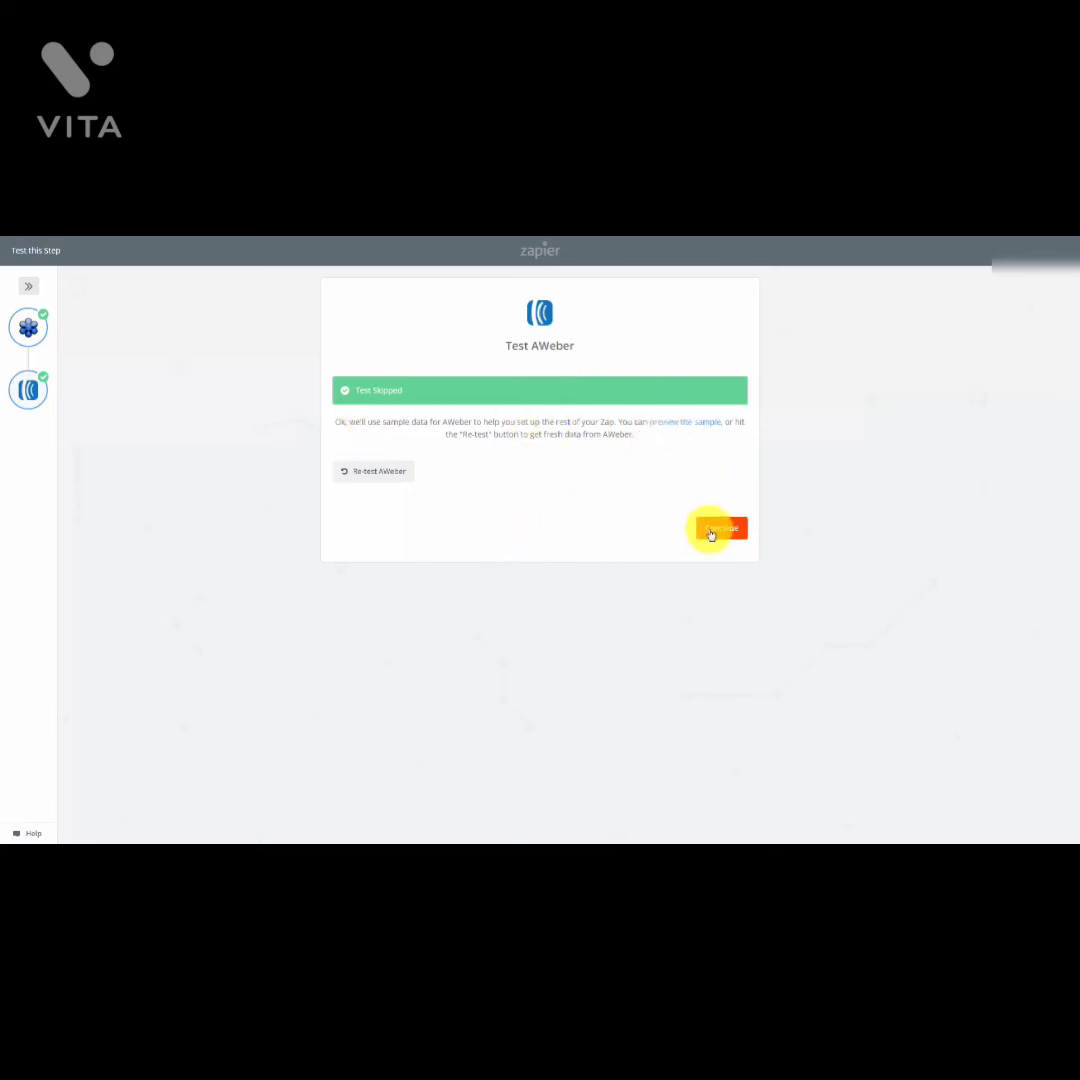
{"action": "left_click", "coordinate": [712, 529]}
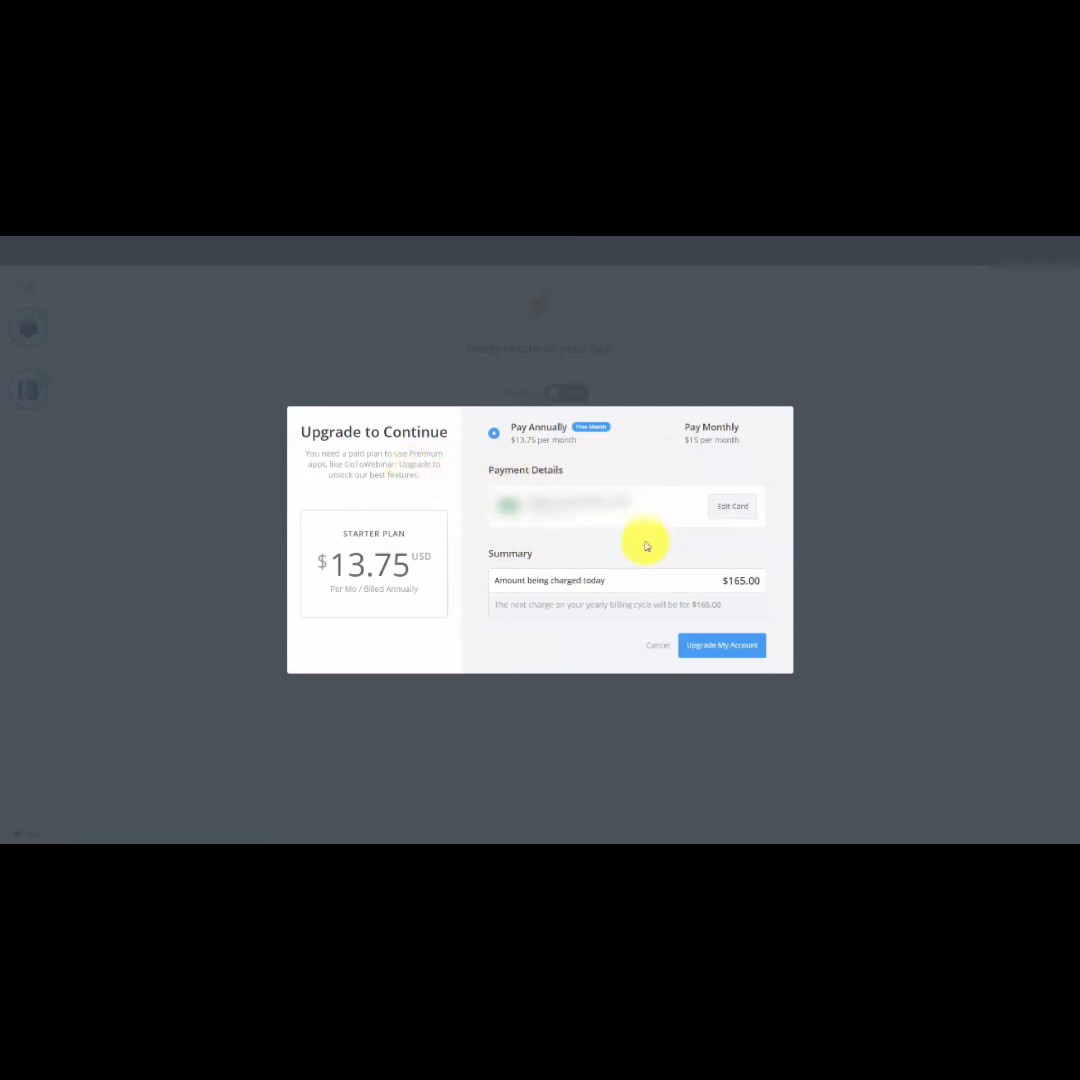
Step: Switch the $15 Starter Plan upgrade to monthly billing
{"action": "left_click", "coordinate": [668, 436]}
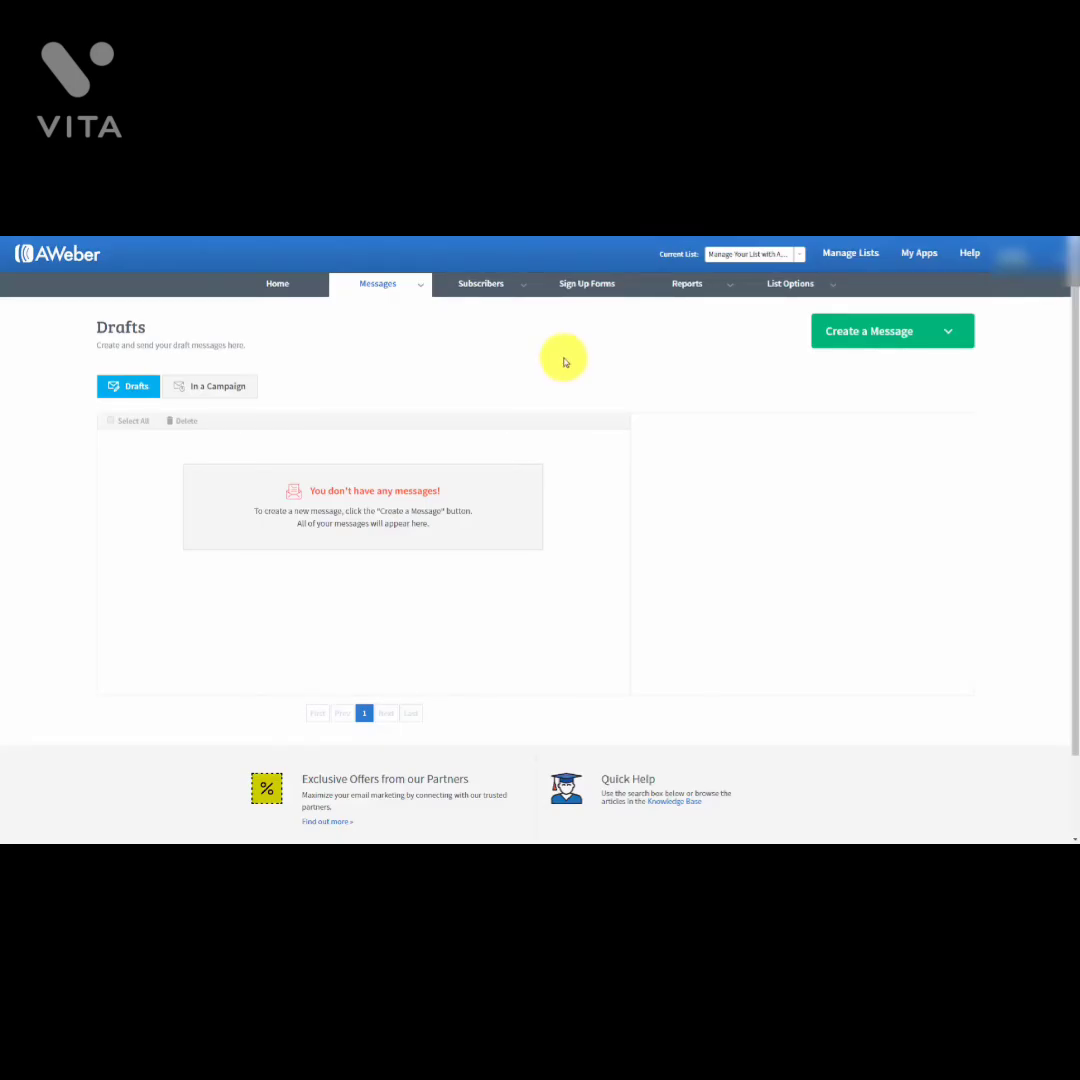
Step: Start a new drag-and-drop email draft from the Create a Message dropdown
{"action": "mouse_move", "coordinate": [415, 283]}
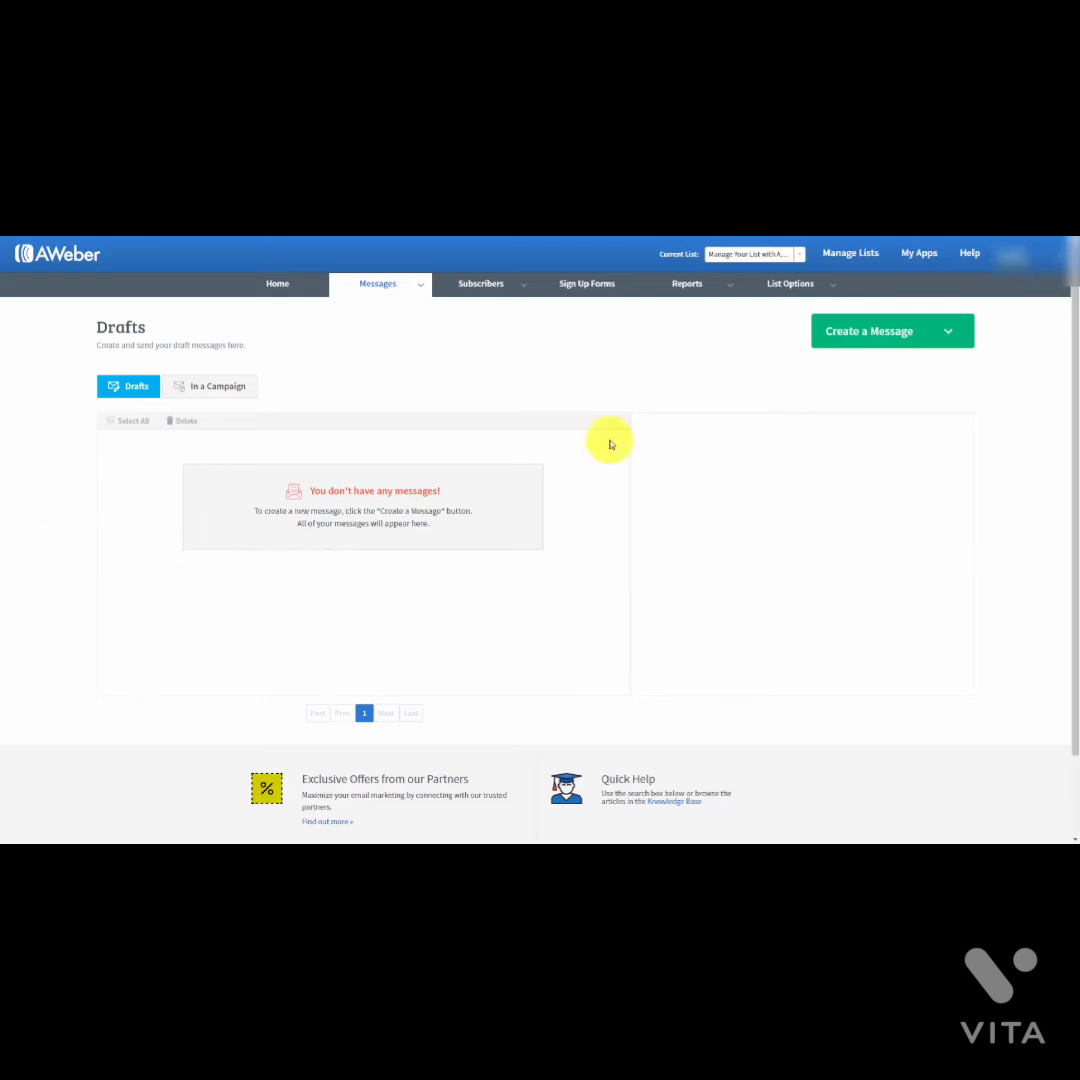
{"action": "left_click", "coordinate": [950, 334]}
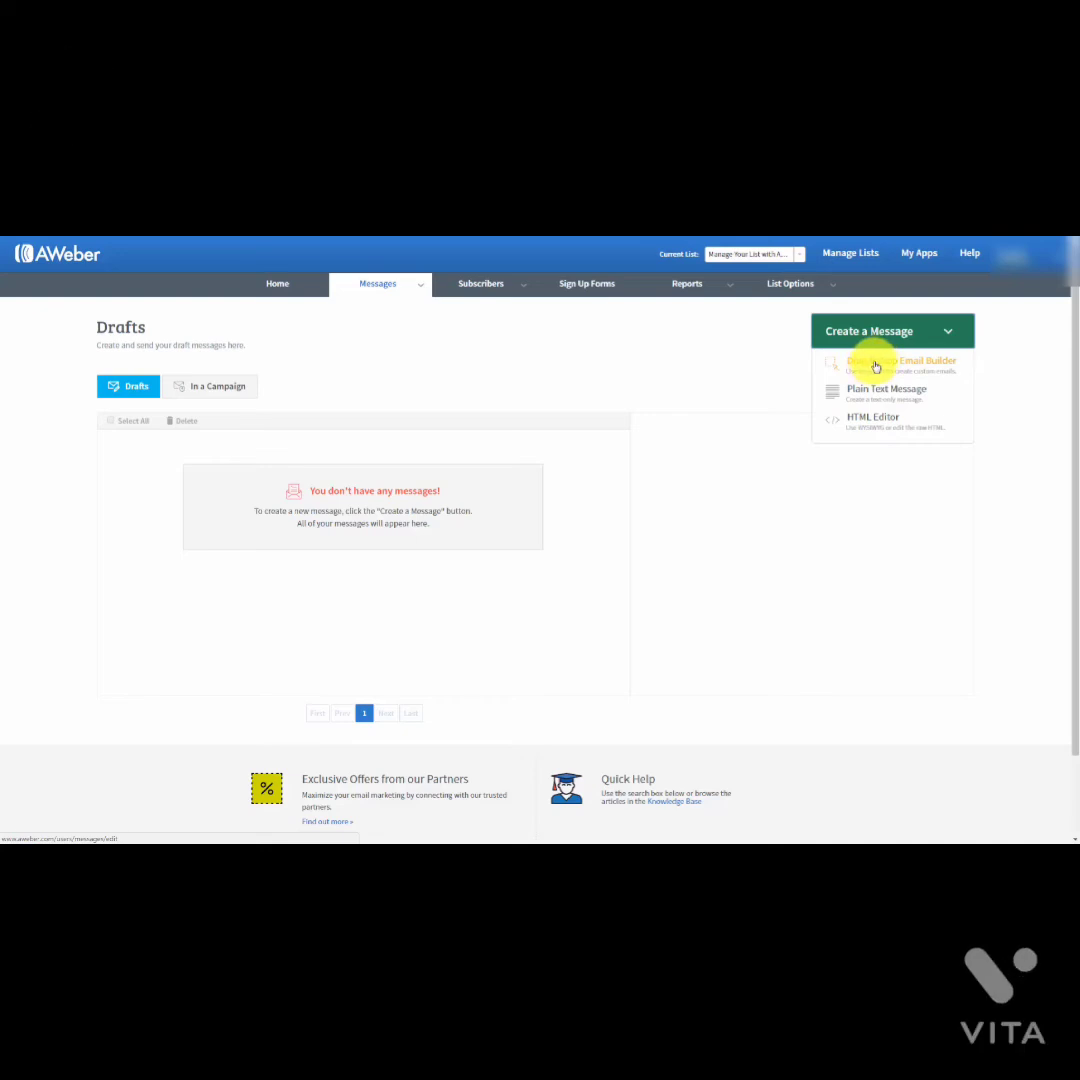
{"action": "left_click", "coordinate": [875, 364]}
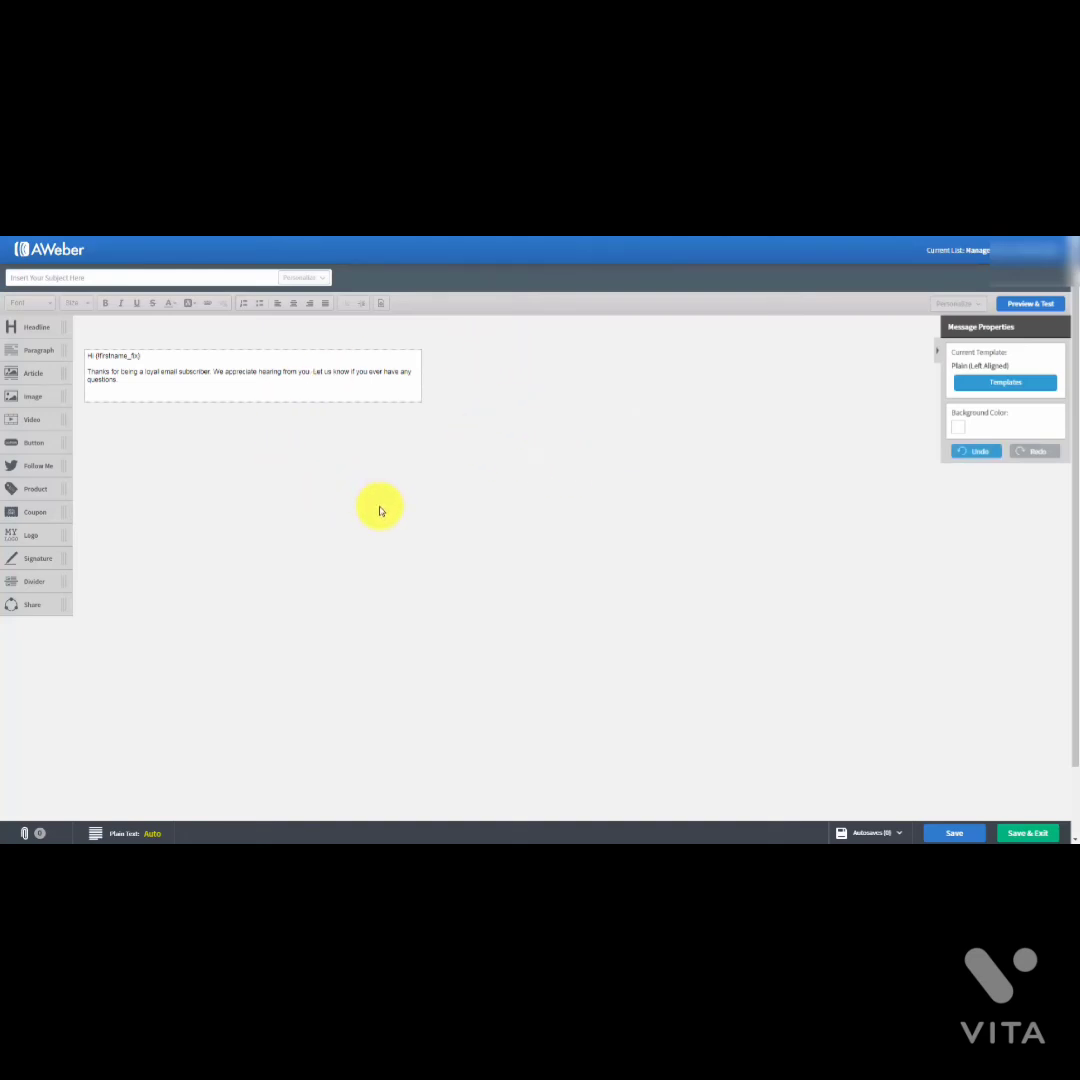
Step: Apply the Plain template's Left Aligned variant from the template gallery
{"action": "left_click", "coordinate": [996, 384]}
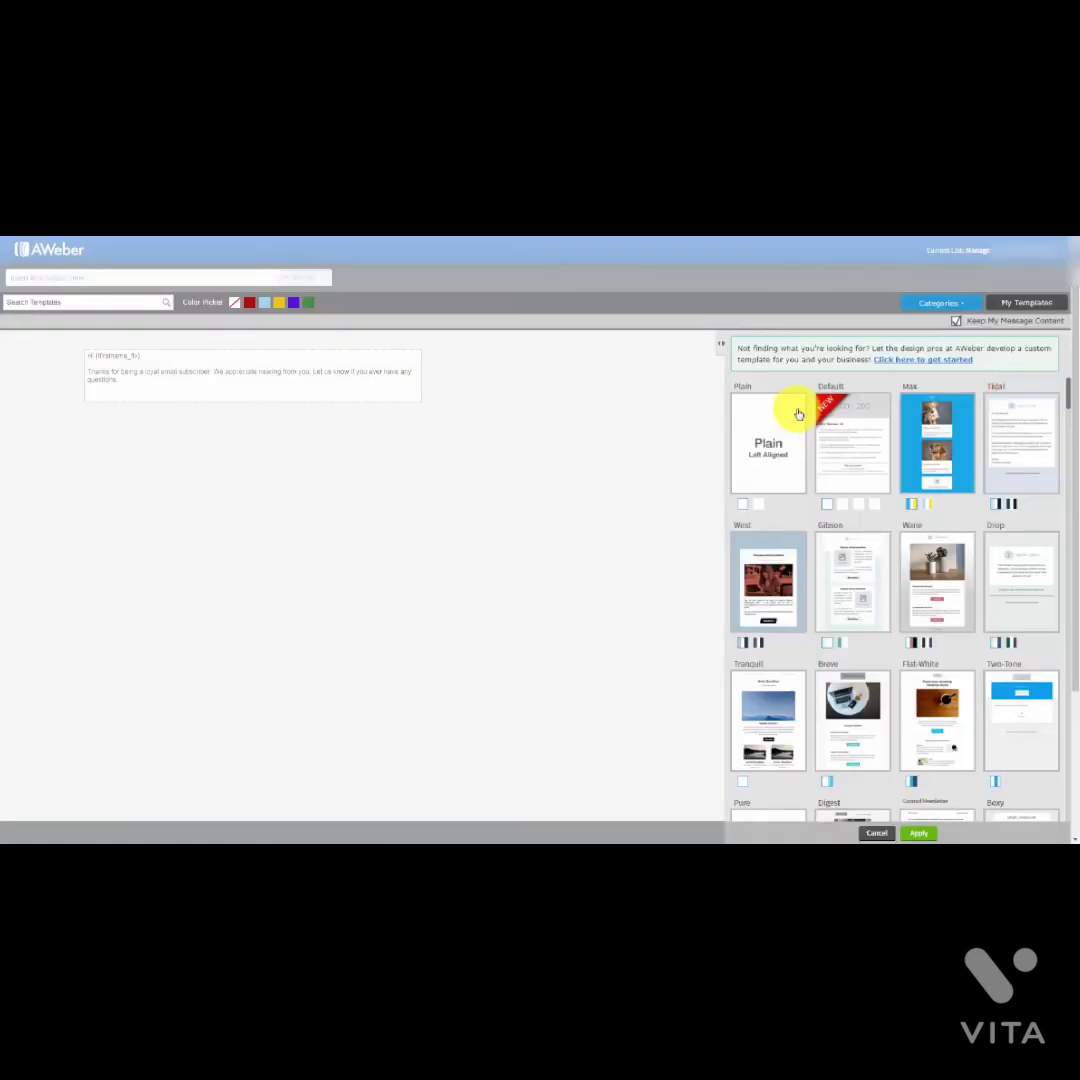
{"action": "scroll", "coordinate": [910, 462], "scroll_direction": "down", "scroll_amount": 3}
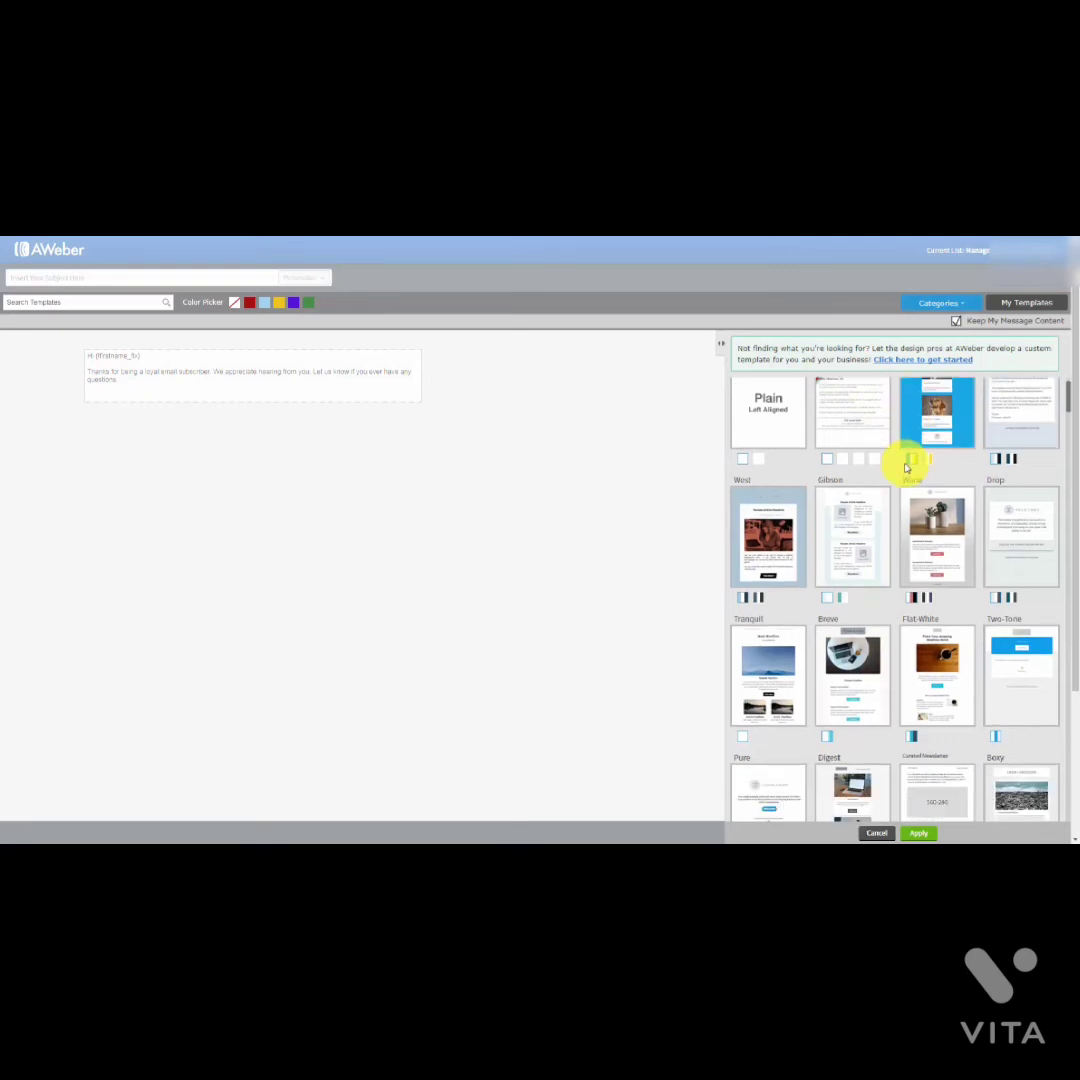
{"action": "scroll", "coordinate": [905, 469], "scroll_direction": "down", "scroll_amount": 5}
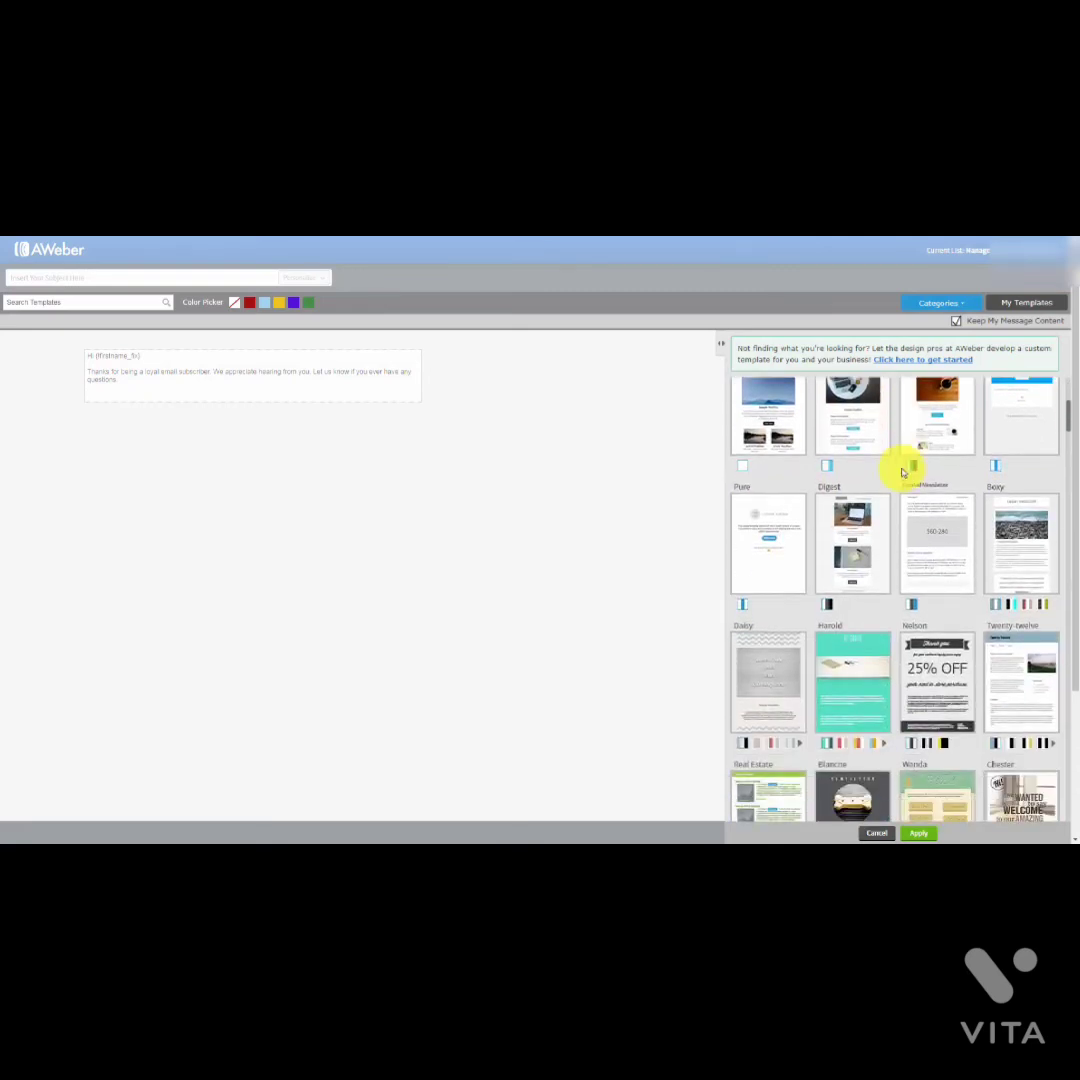
{"action": "scroll", "coordinate": [902, 472], "scroll_direction": "down", "scroll_amount": 5}
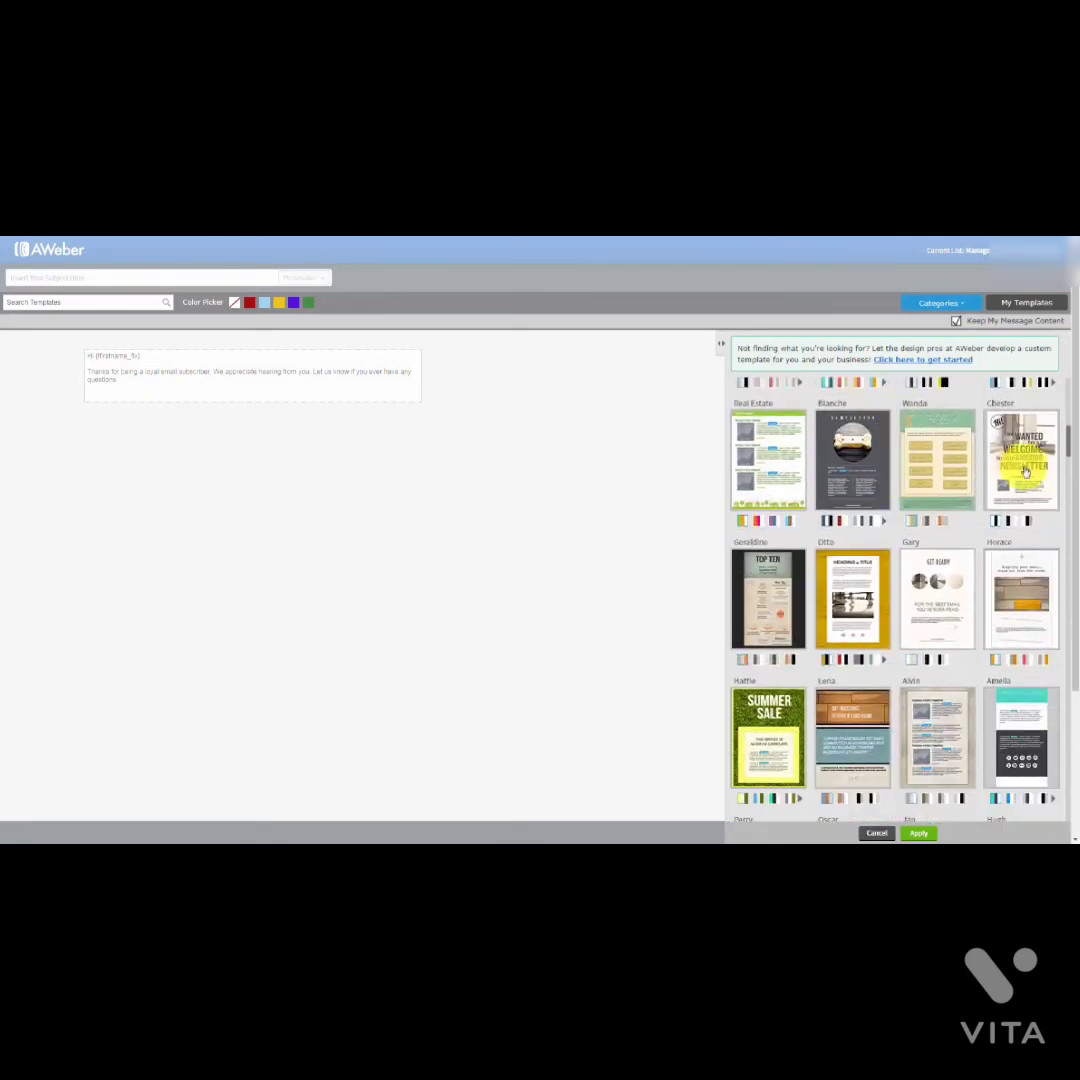
{"action": "left_click_drag", "start_coordinate": [1068, 455], "coordinate": [1061, 378]}
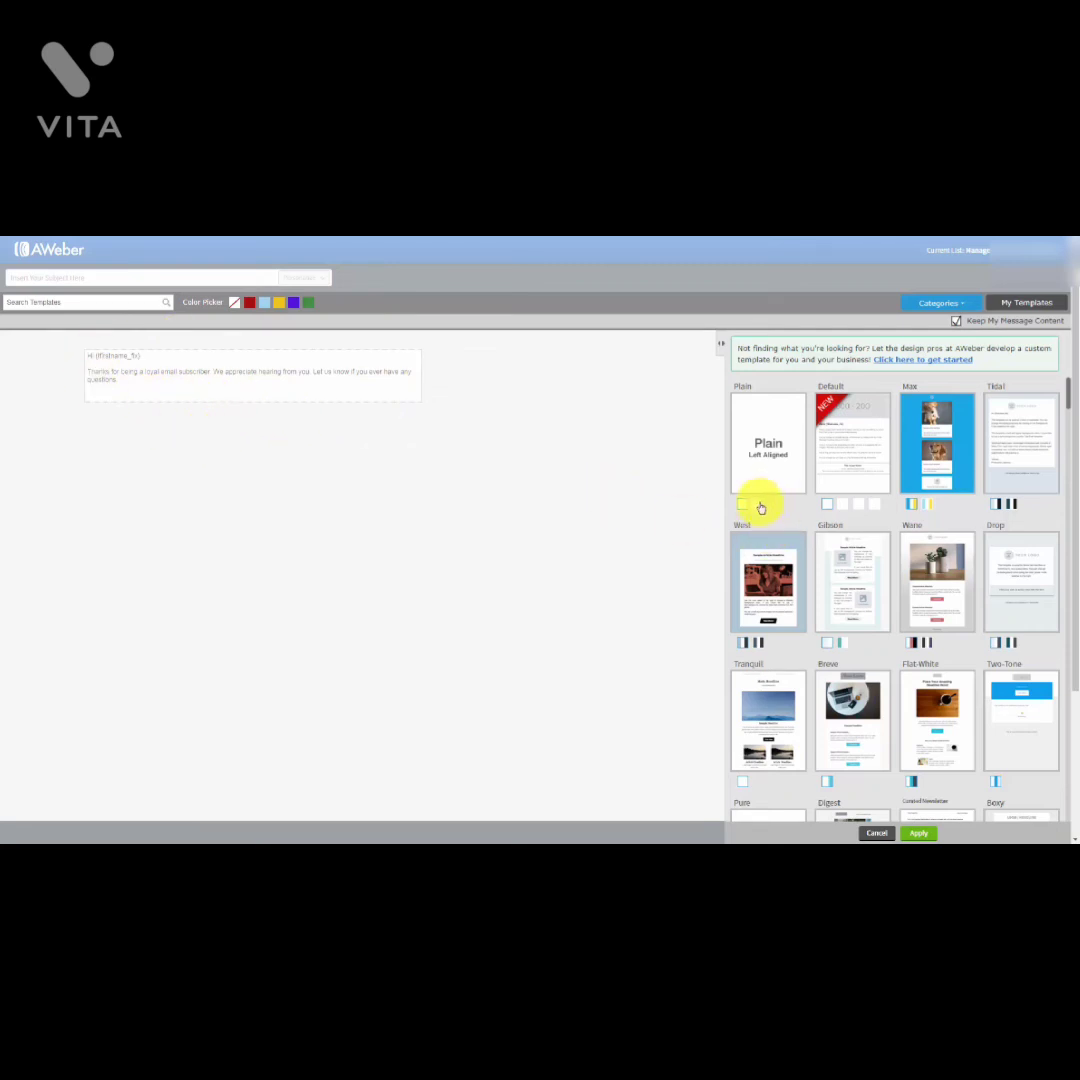
{"action": "left_click", "coordinate": [759, 505]}
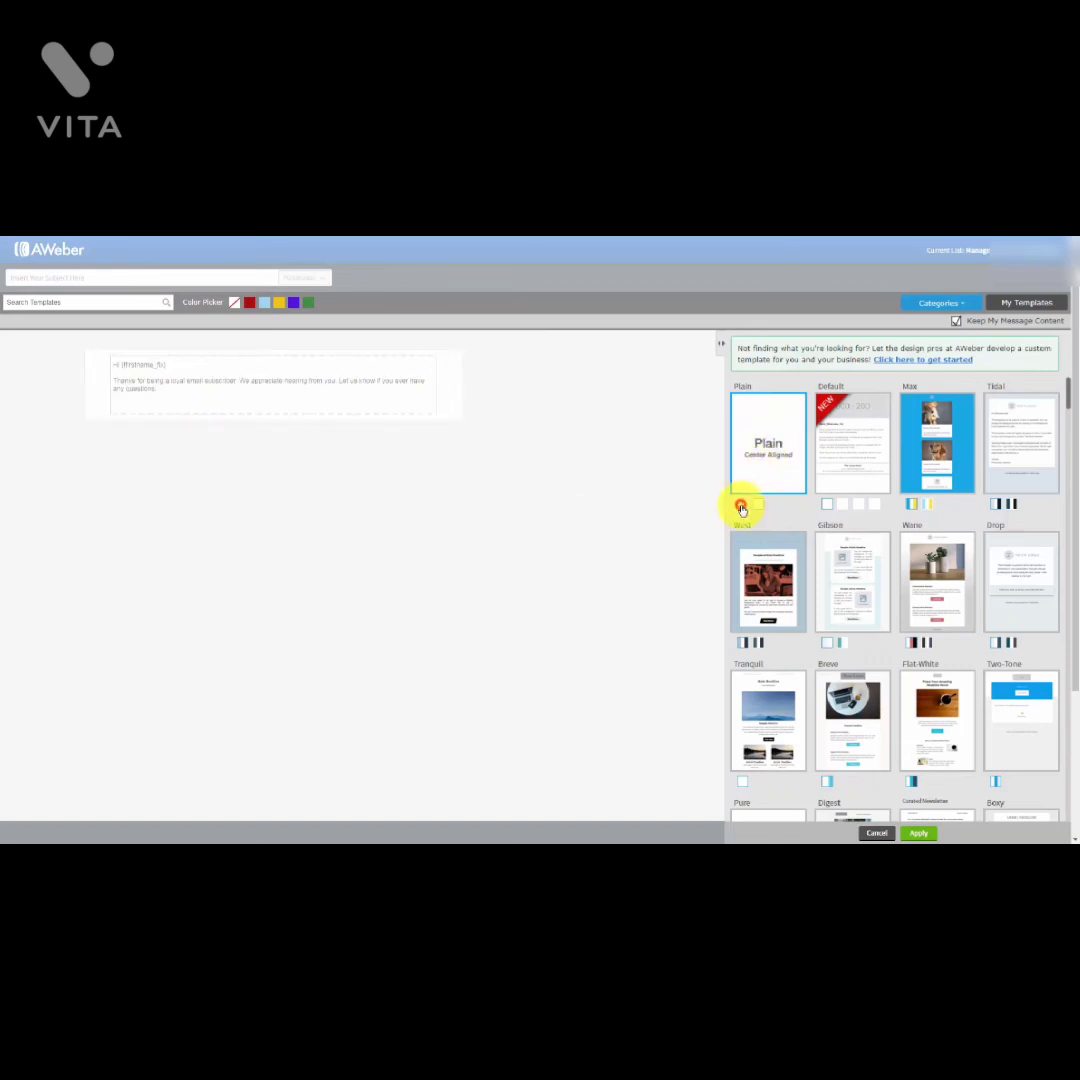
{"action": "left_click", "coordinate": [742, 506]}
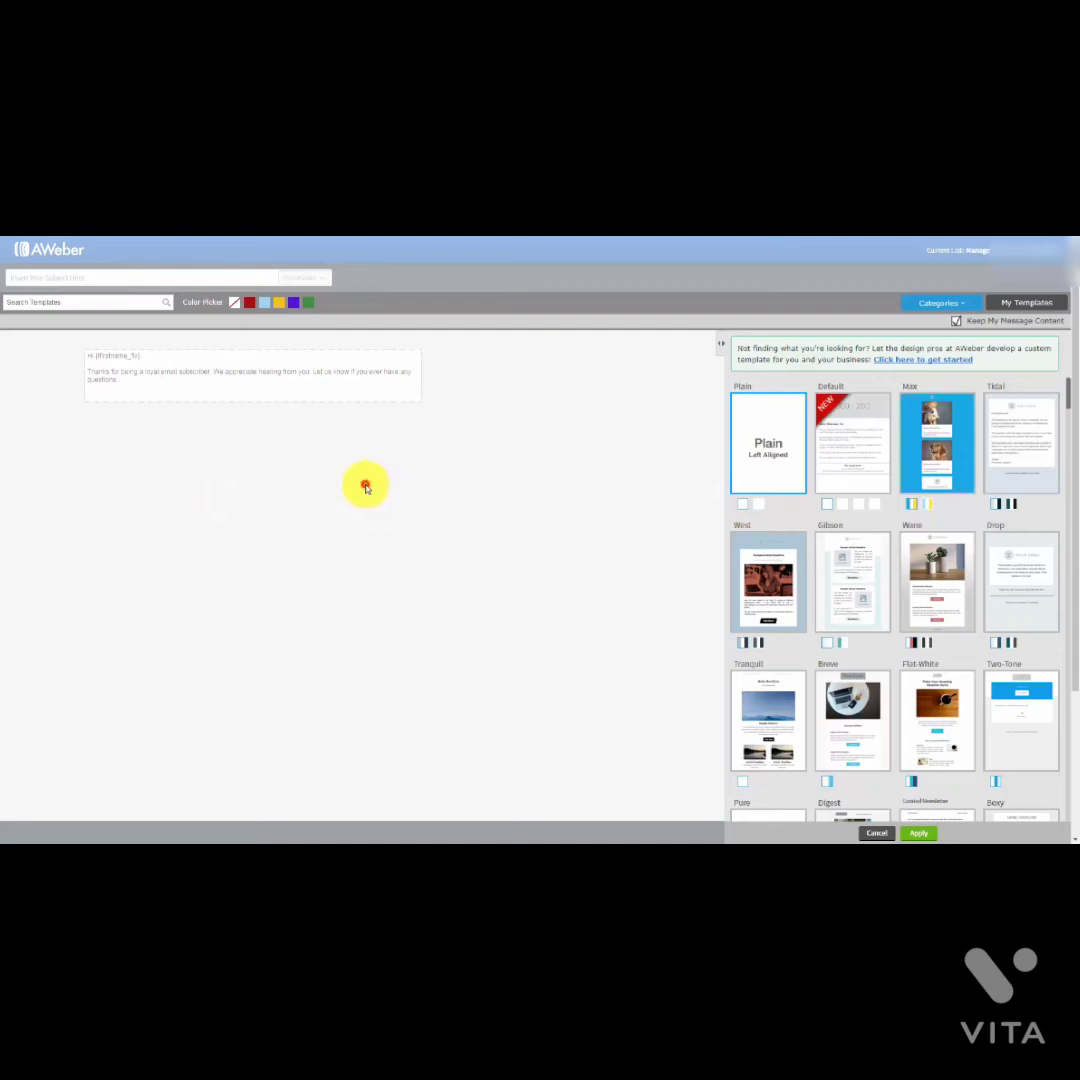
{"action": "left_click", "coordinate": [366, 487]}
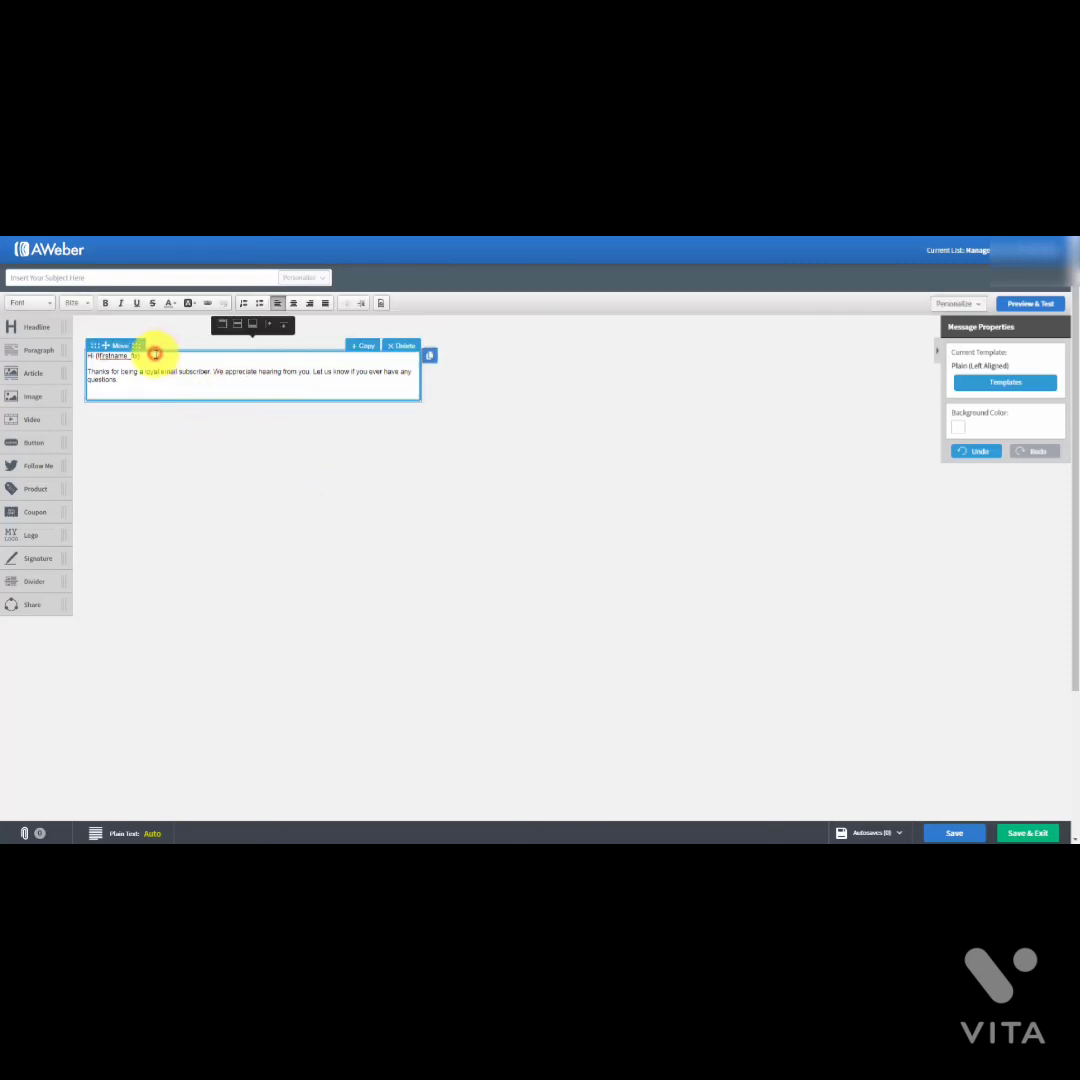
Step: Paste the home-business article on a new line below the greeting and delete its two-line title
{"action": "left_click", "coordinate": [156, 354]}
{"action": "key", "text": "Return"}
{"action": "key", "text": "Return"}
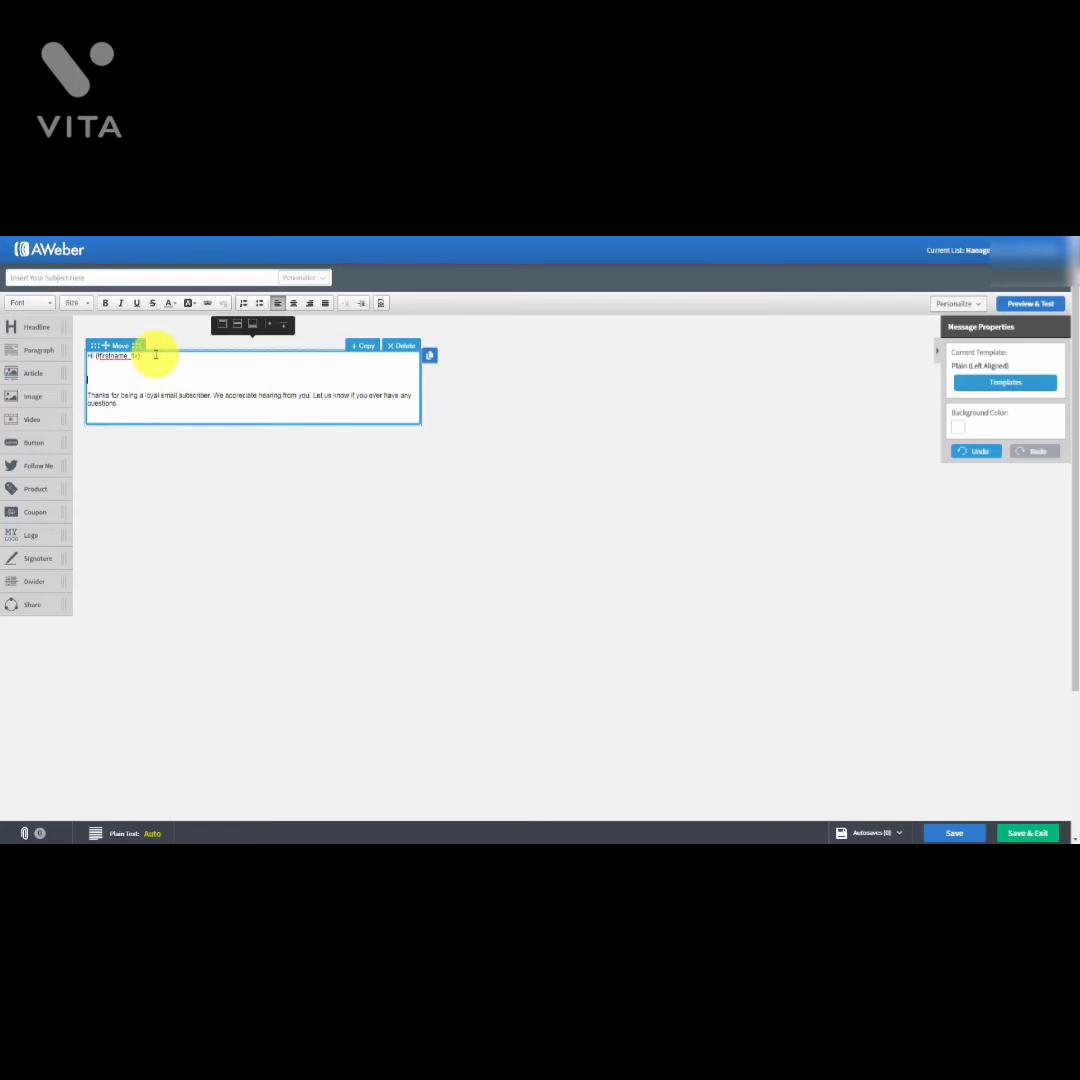
{"action": "key", "text": "ctrl+v"}
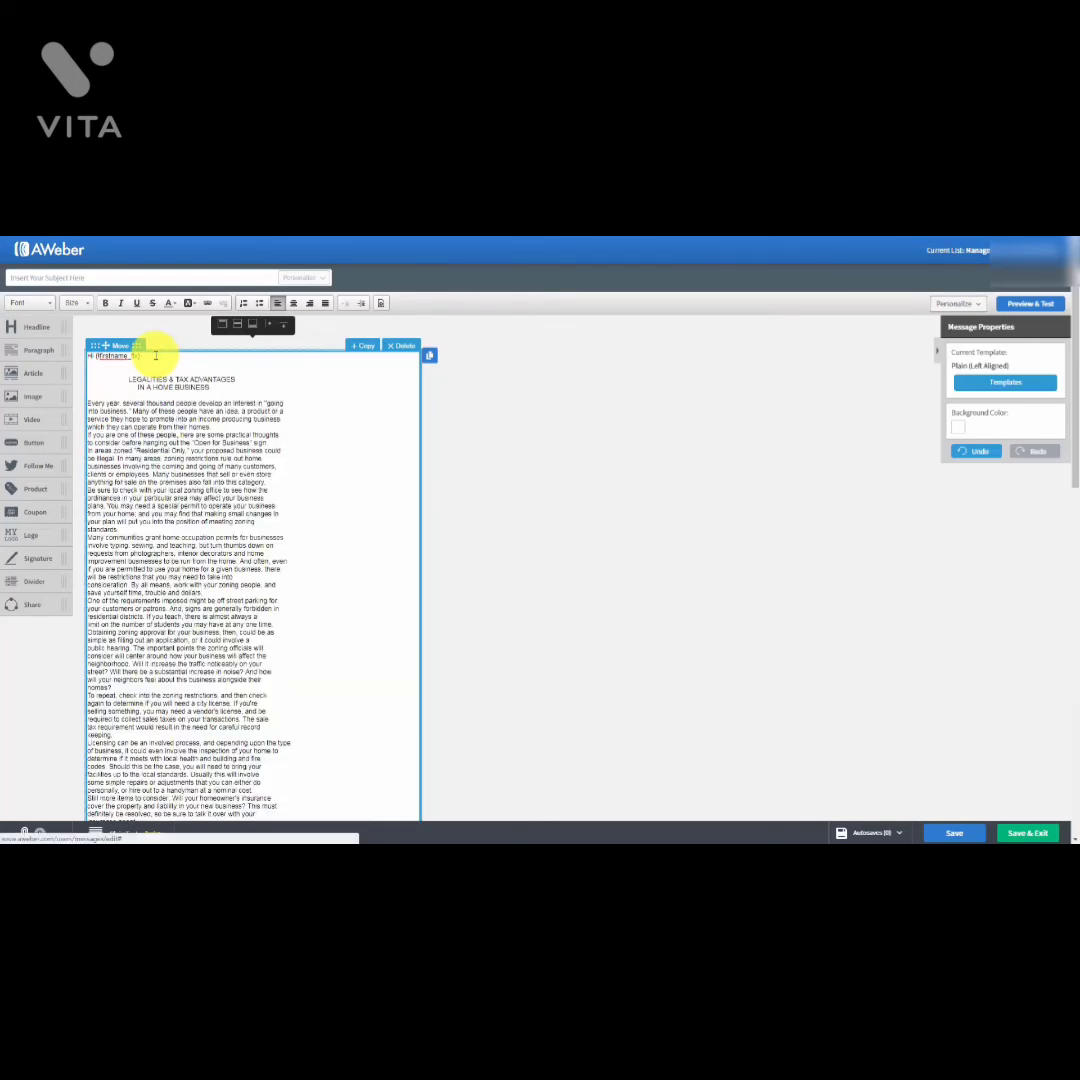
{"action": "scroll", "coordinate": [229, 458], "scroll_direction": "down", "scroll_amount": 1}
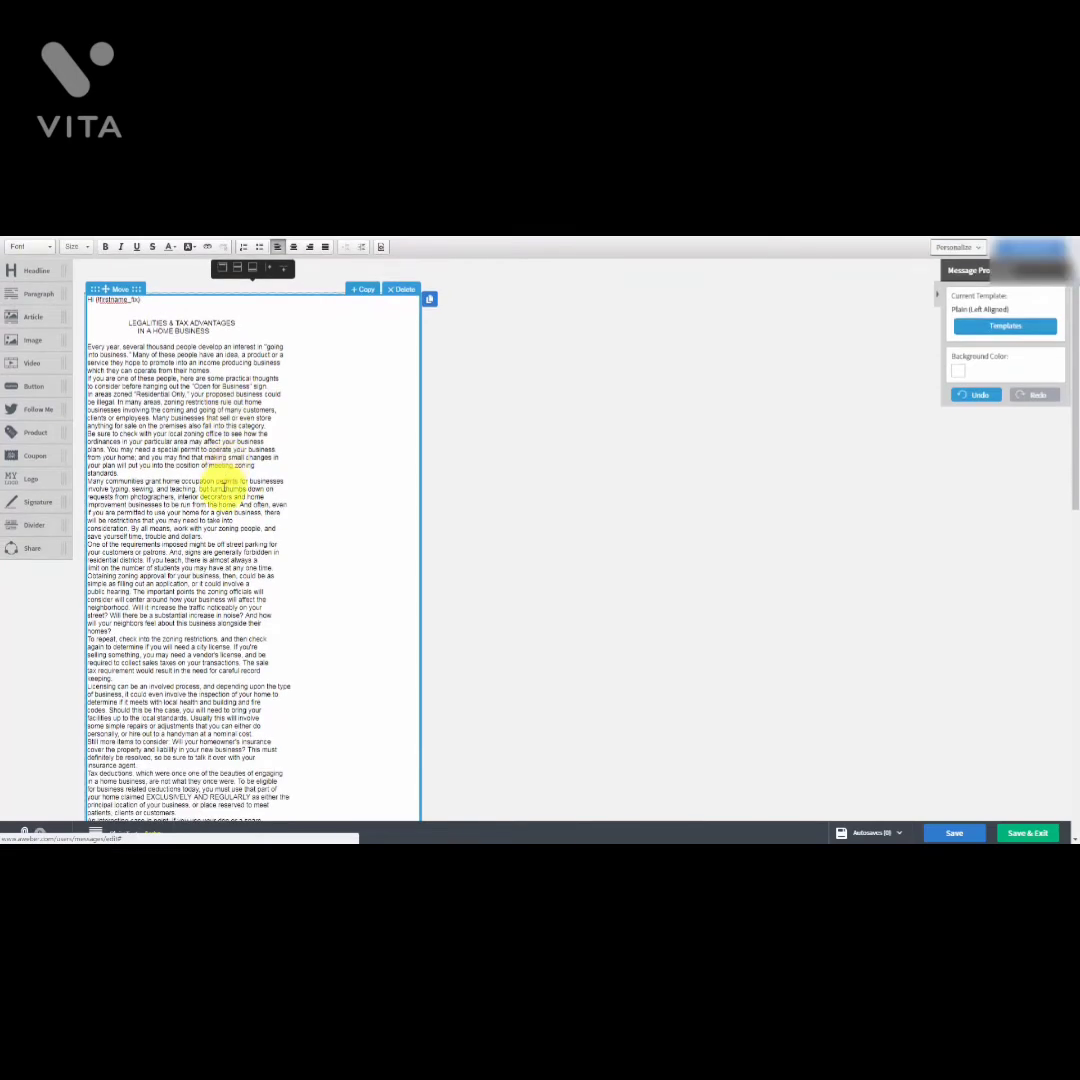
{"action": "scroll", "coordinate": [222, 490], "scroll_direction": "up", "scroll_amount": 1}
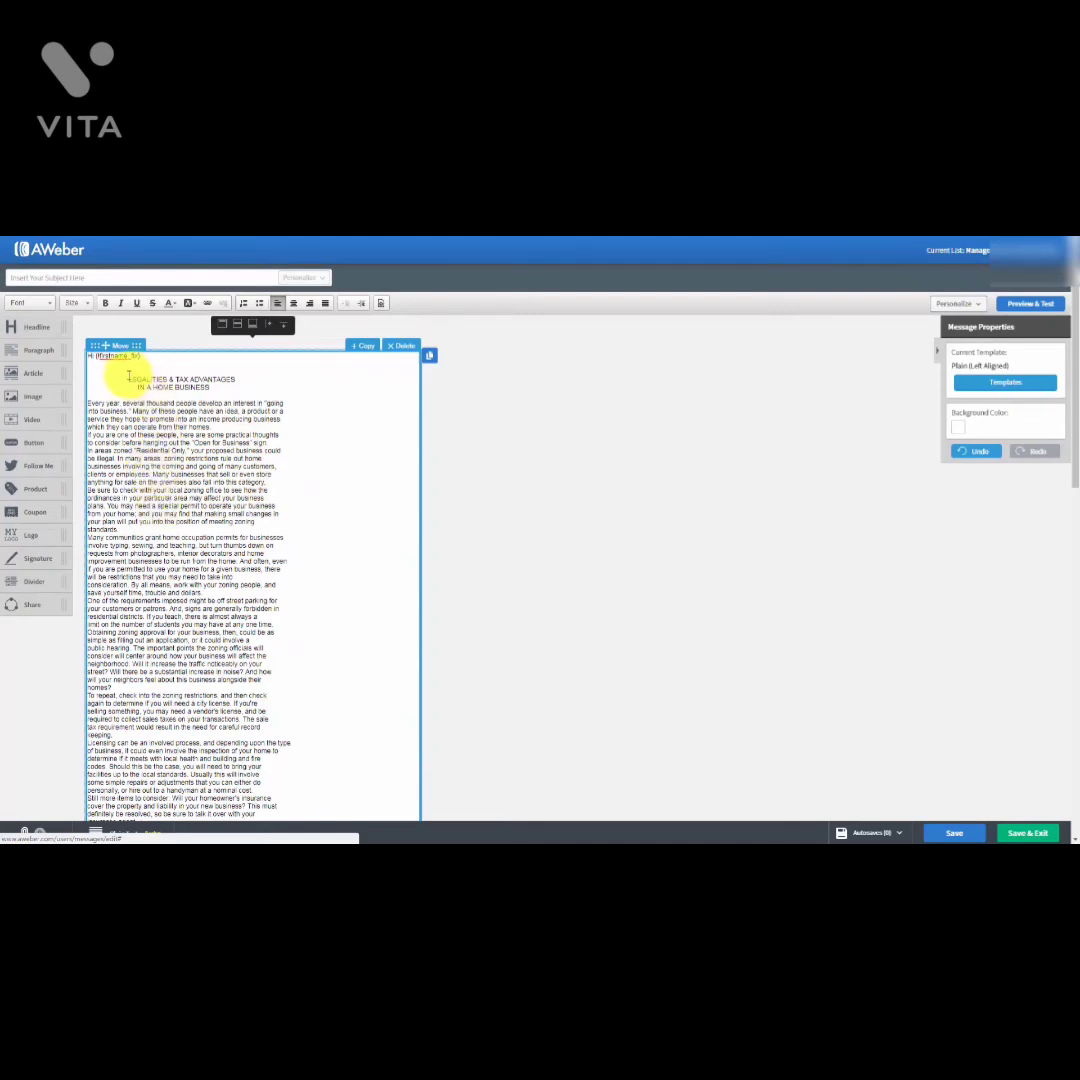
{"action": "left_click_drag", "start_coordinate": [125, 377], "coordinate": [386, 384]}
{"action": "key", "text": "Delete"}
{"action": "key", "text": "Delete"}
{"action": "key", "text": "Delete"}
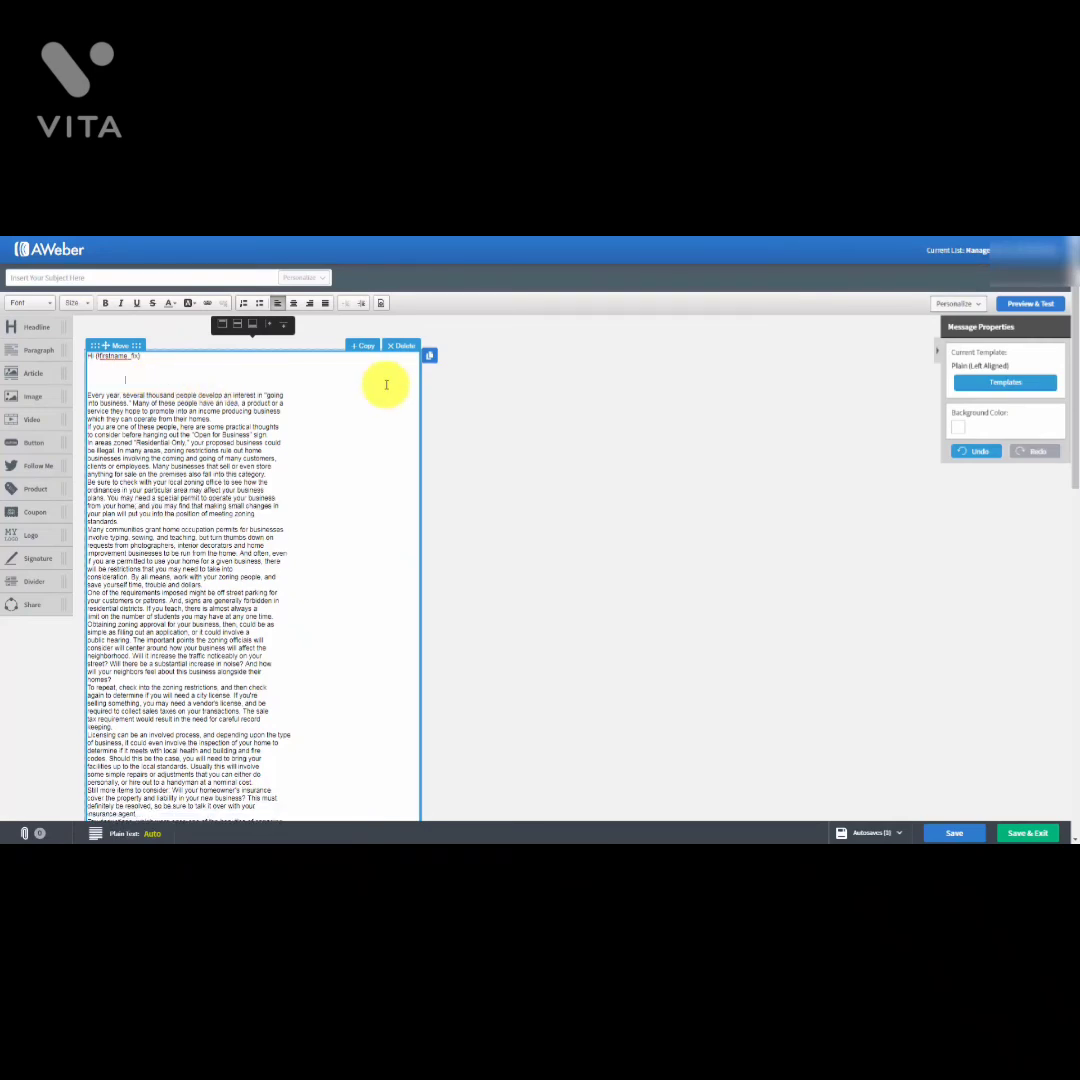
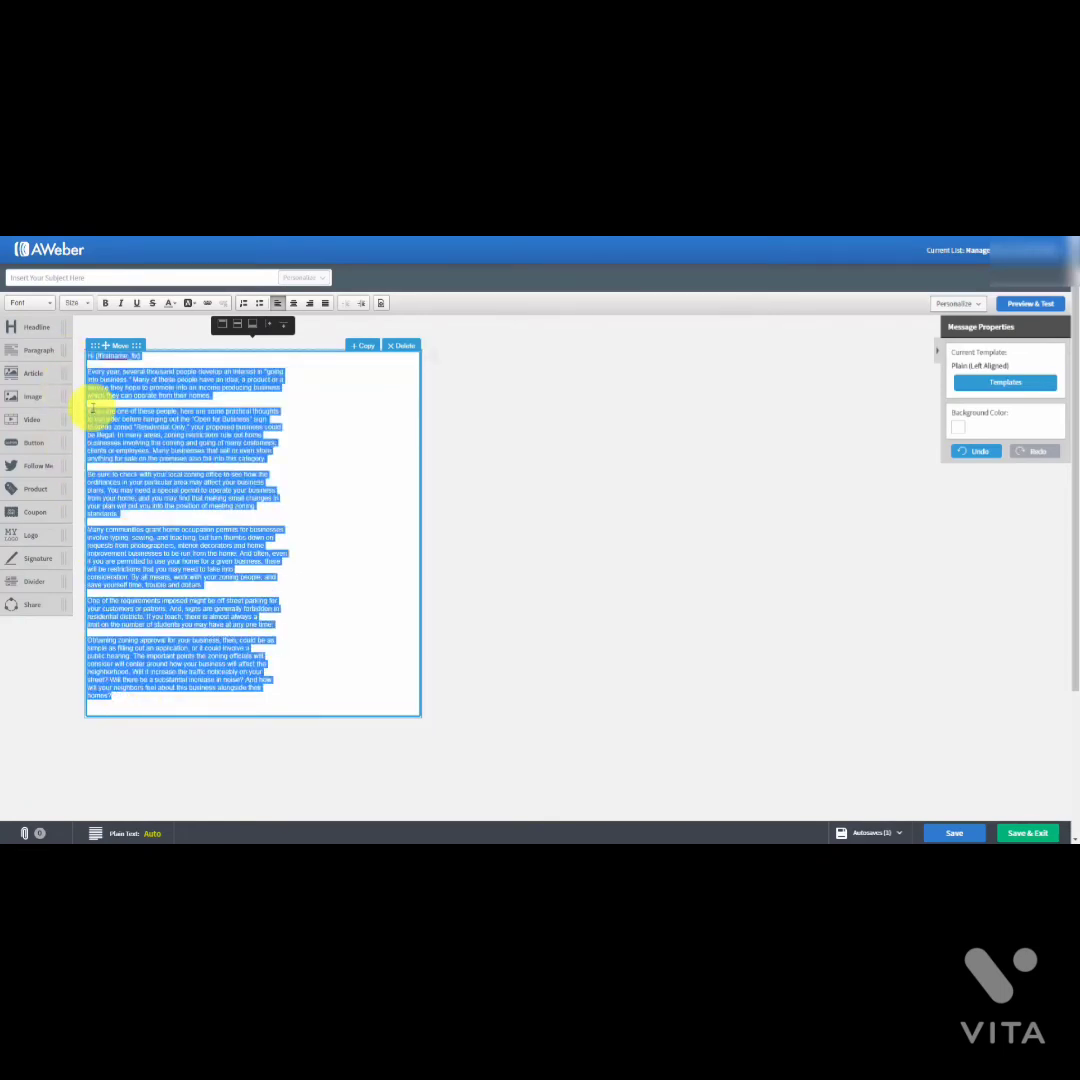
Step: Enlarge the selected message body text to font size 16
{"action": "left_click", "coordinate": [78, 302]}
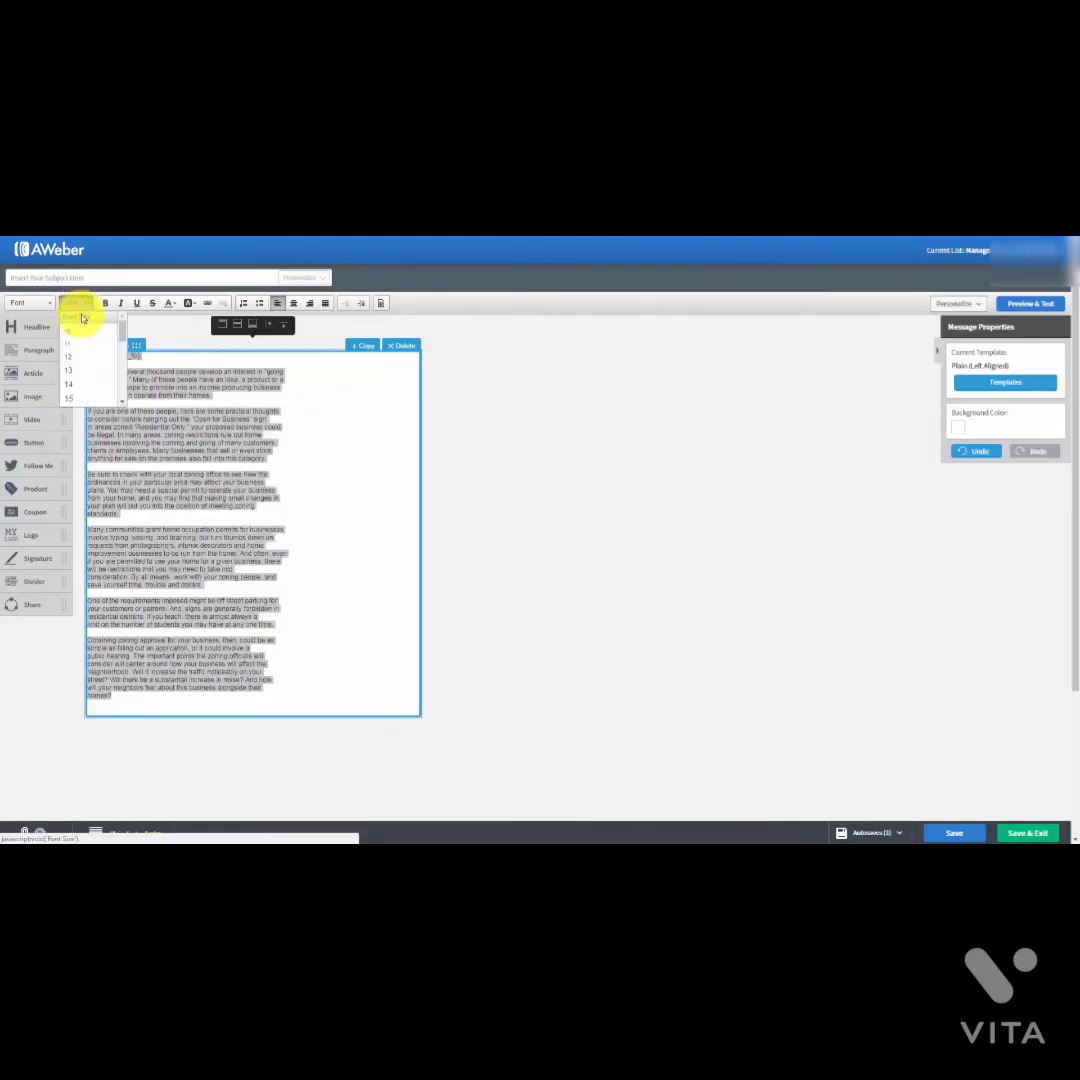
{"action": "left_click", "coordinate": [119, 398]}
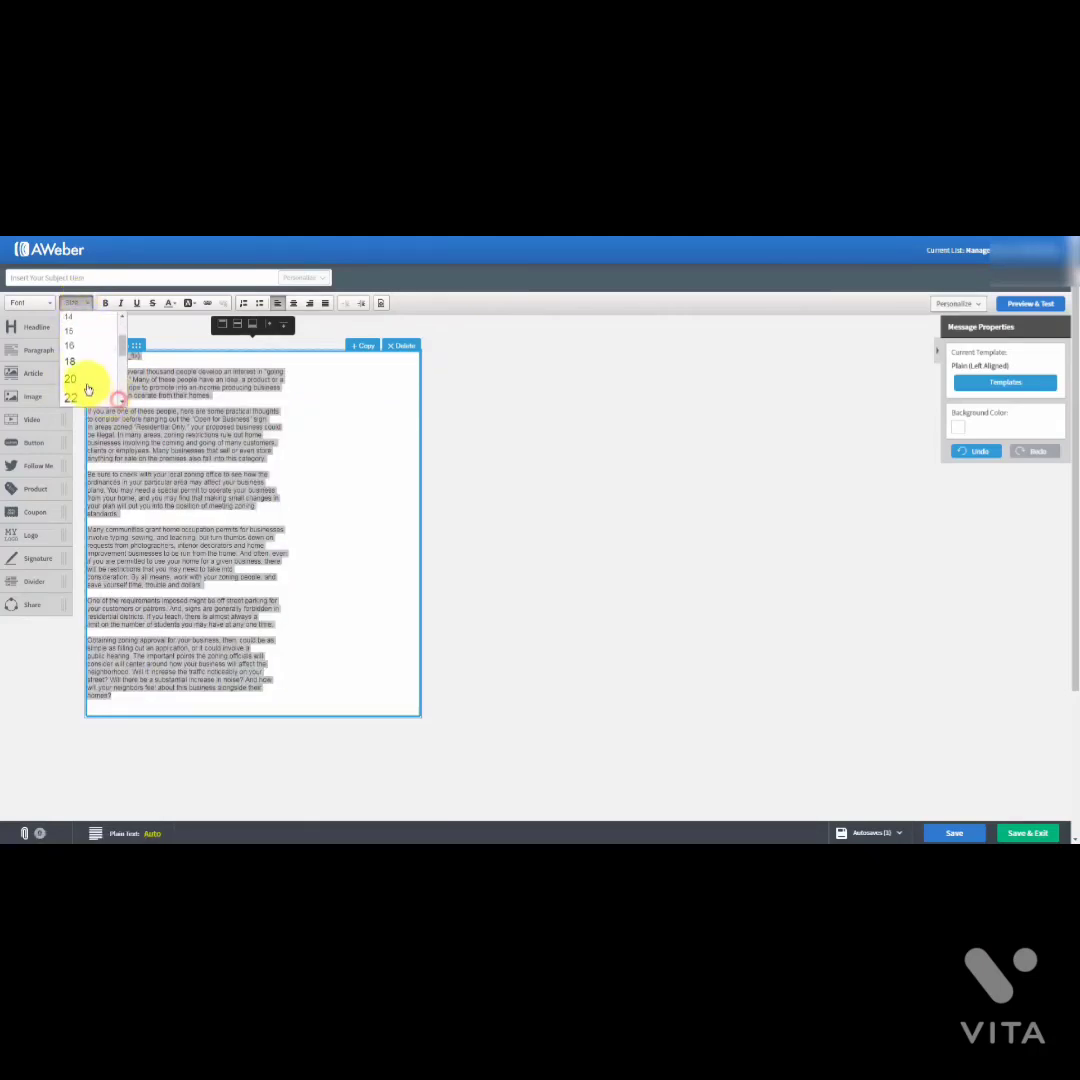
{"action": "left_click", "coordinate": [72, 364]}
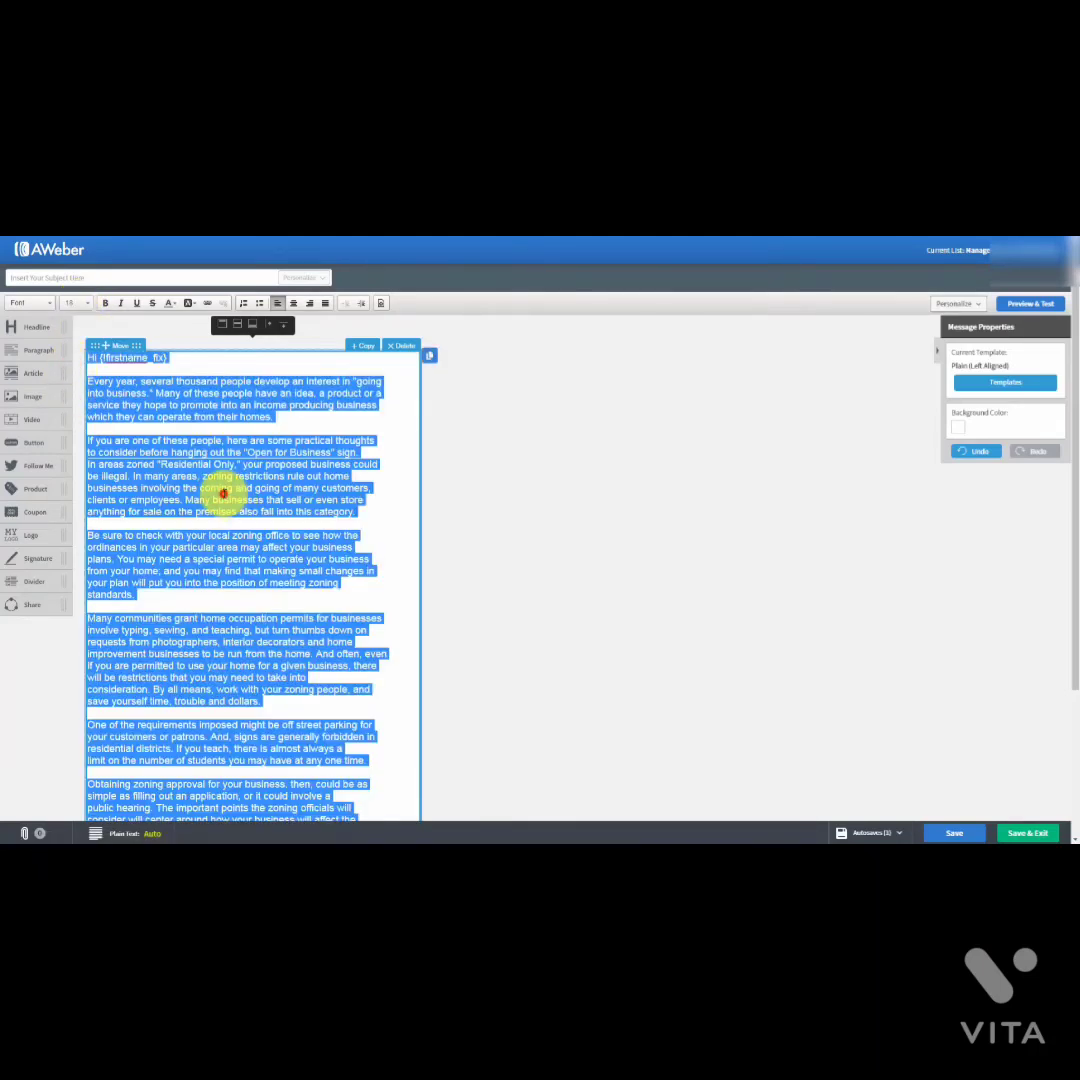
{"action": "left_click", "coordinate": [222, 492]}
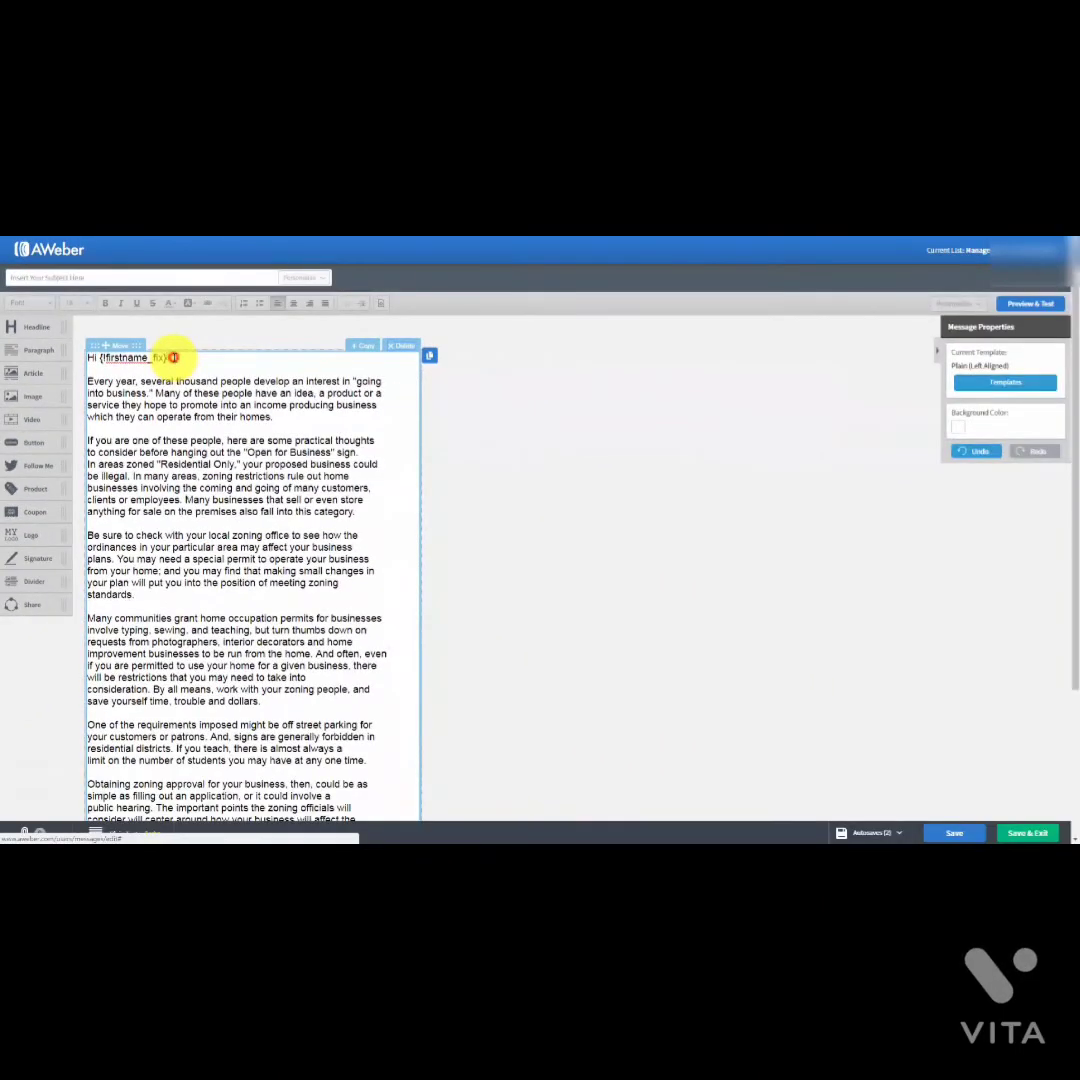
{"action": "left_click", "coordinate": [173, 357]}
{"action": "key", "text": "Return"}
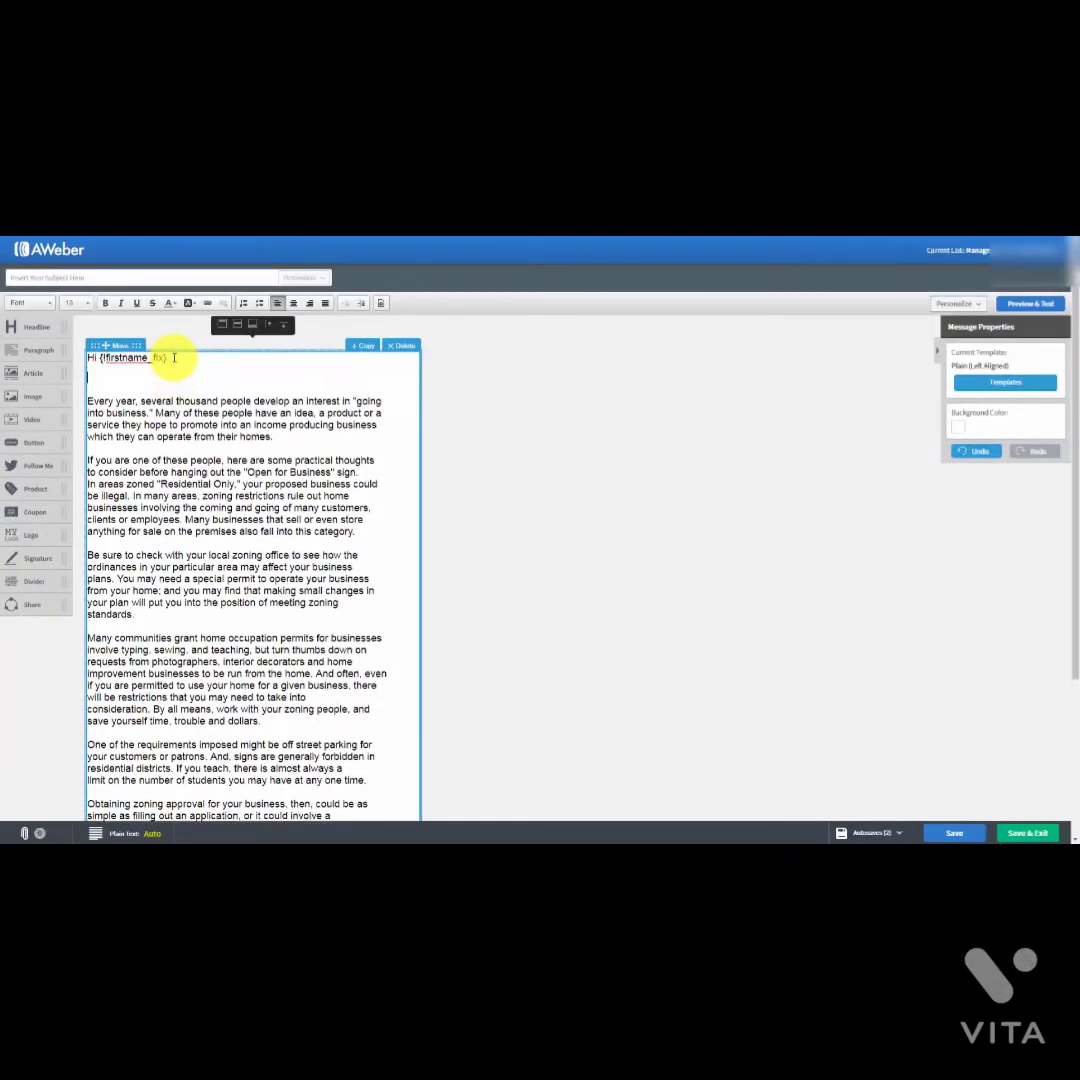
{"action": "left_click", "coordinate": [983, 305]}
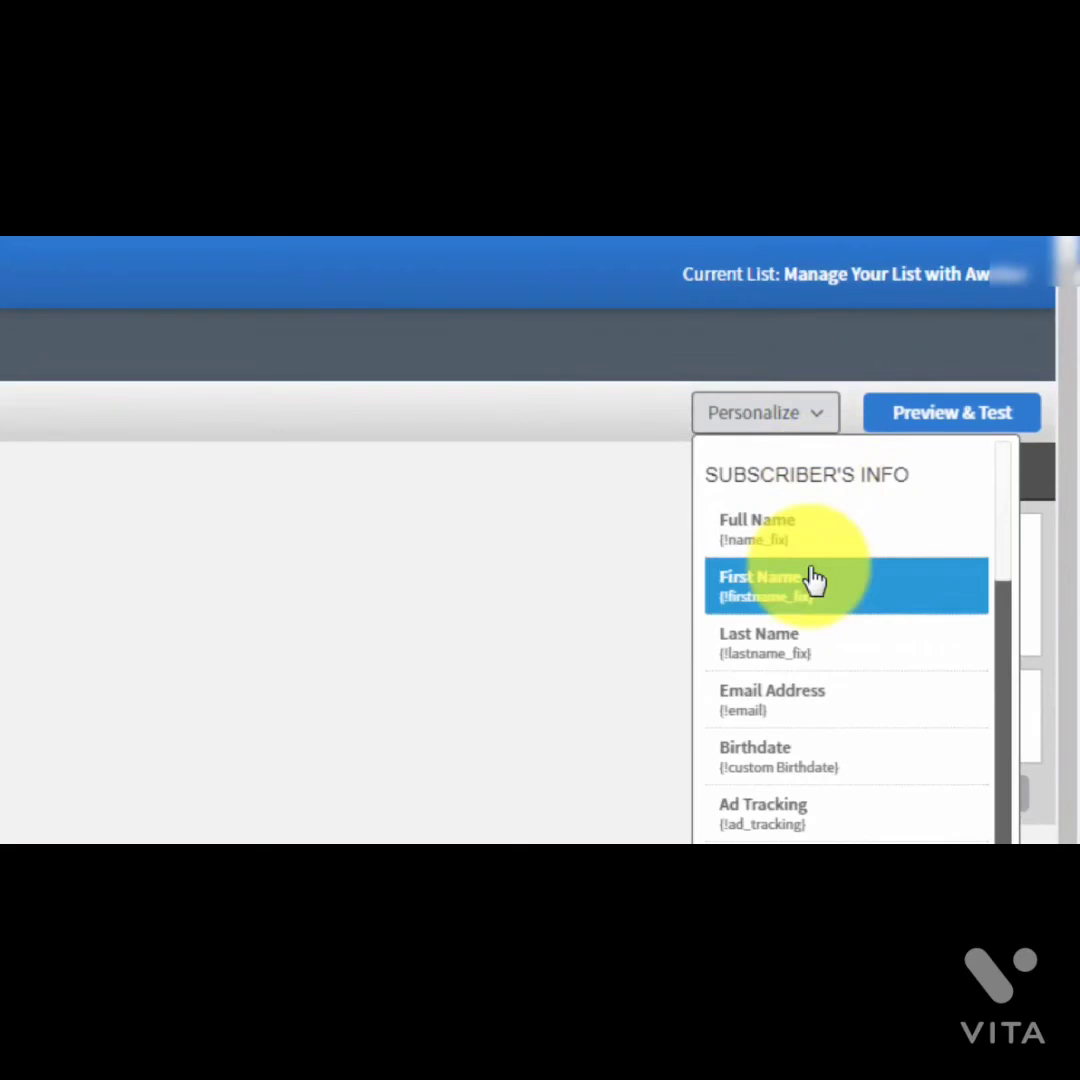
{"action": "scroll", "coordinate": [815, 585], "scroll_direction": "down", "scroll_amount": 1}
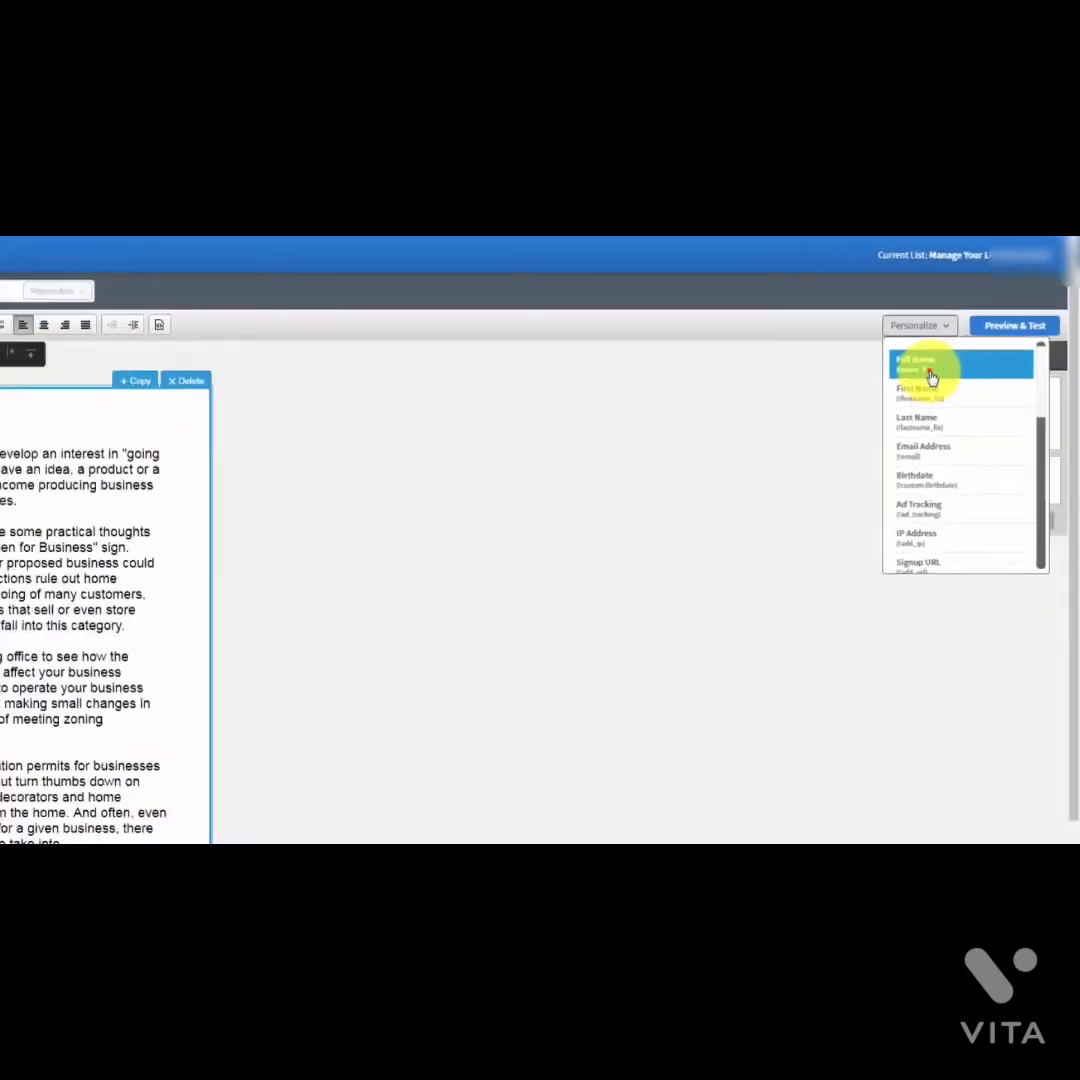
{"action": "left_click", "coordinate": [930, 368]}
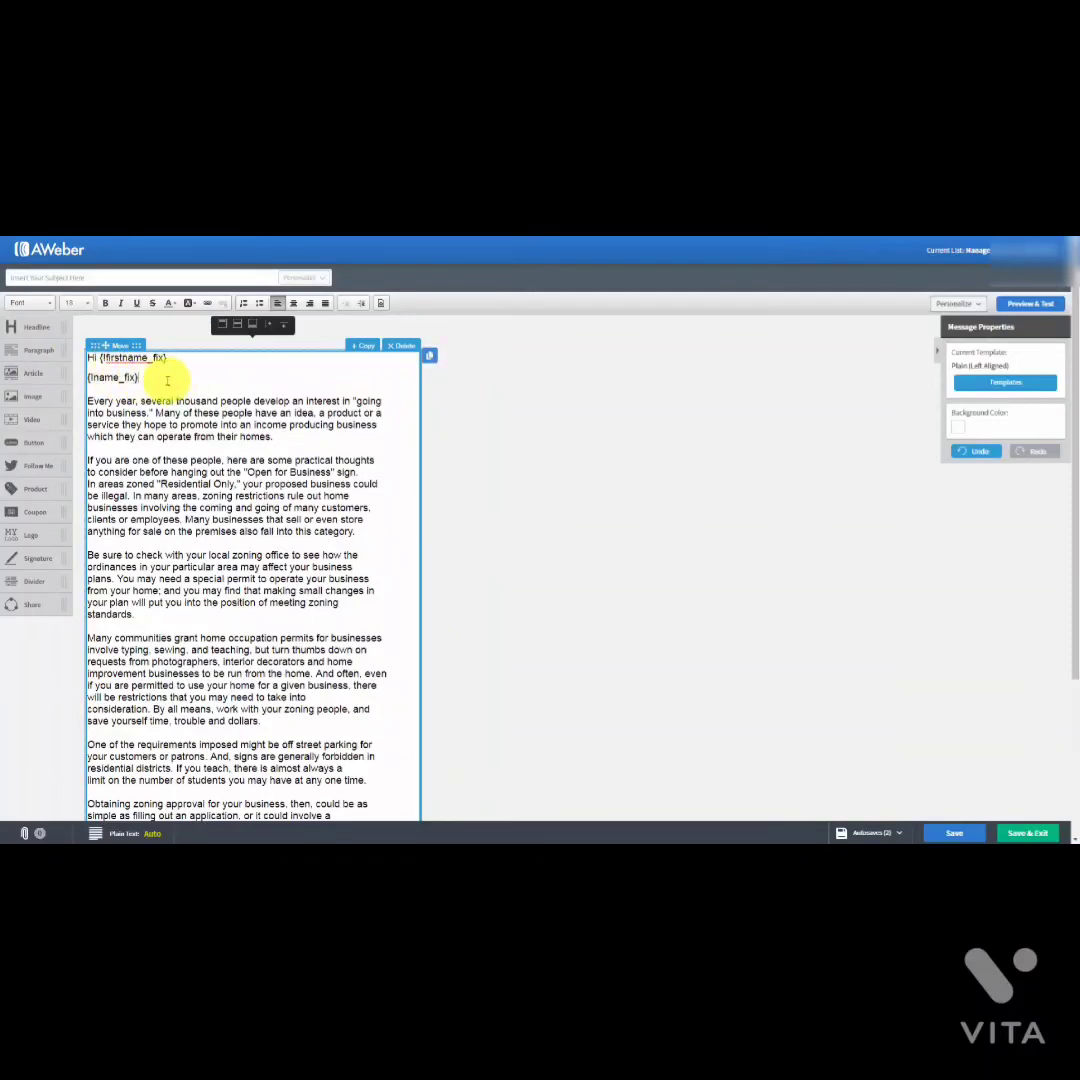
{"action": "key", "text": "Return"}
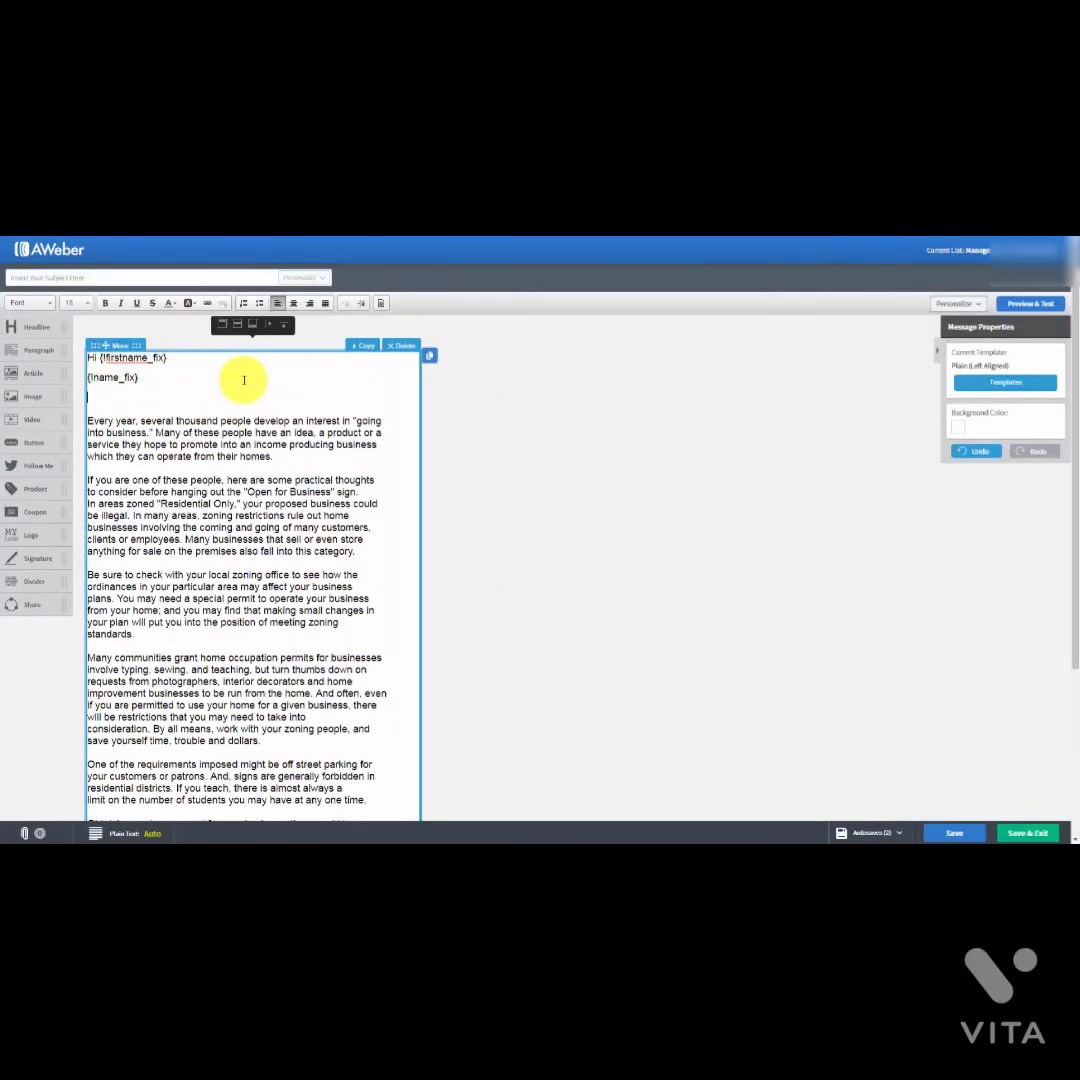
{"action": "left_click", "coordinate": [977, 305]}
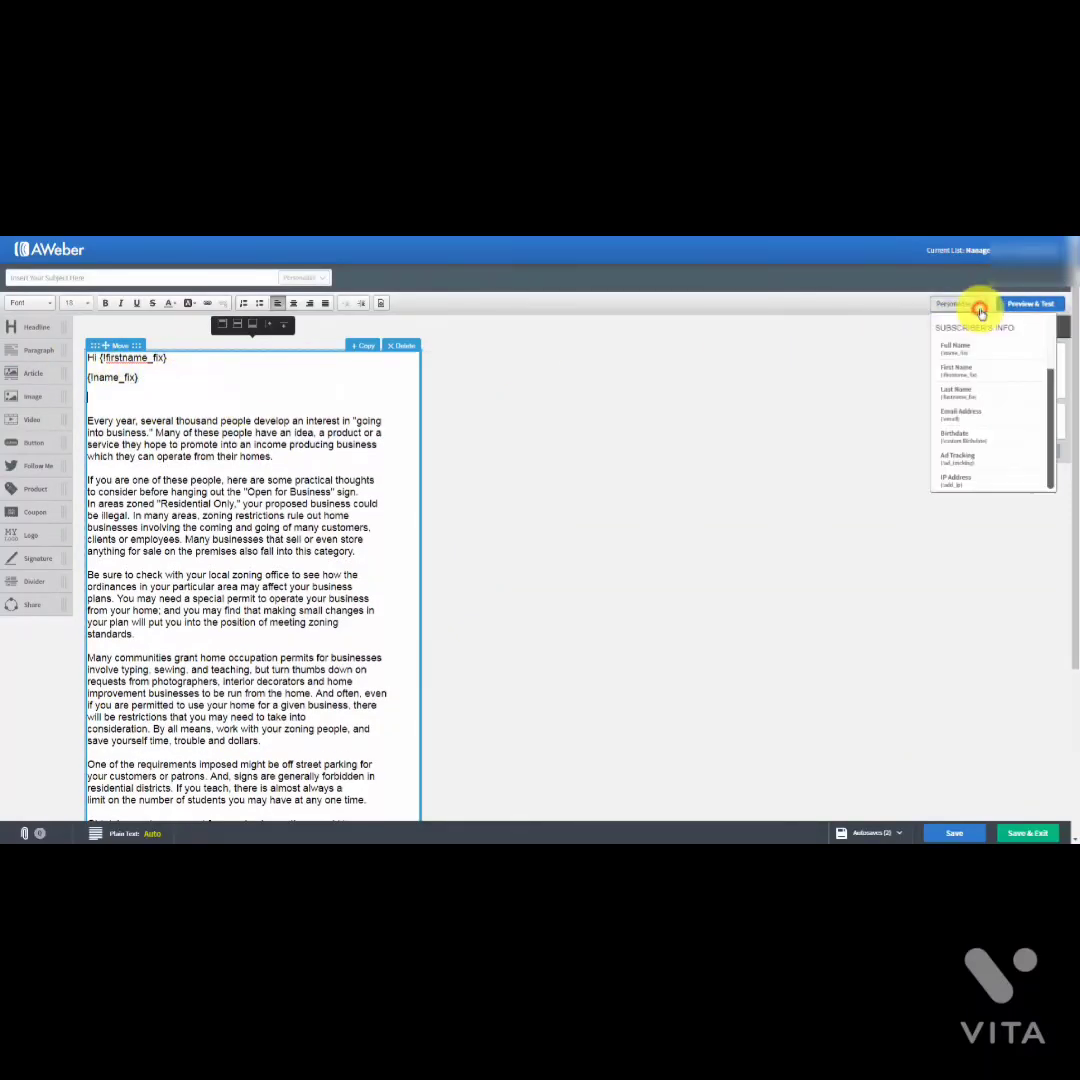
{"action": "left_click", "coordinate": [978, 391]}
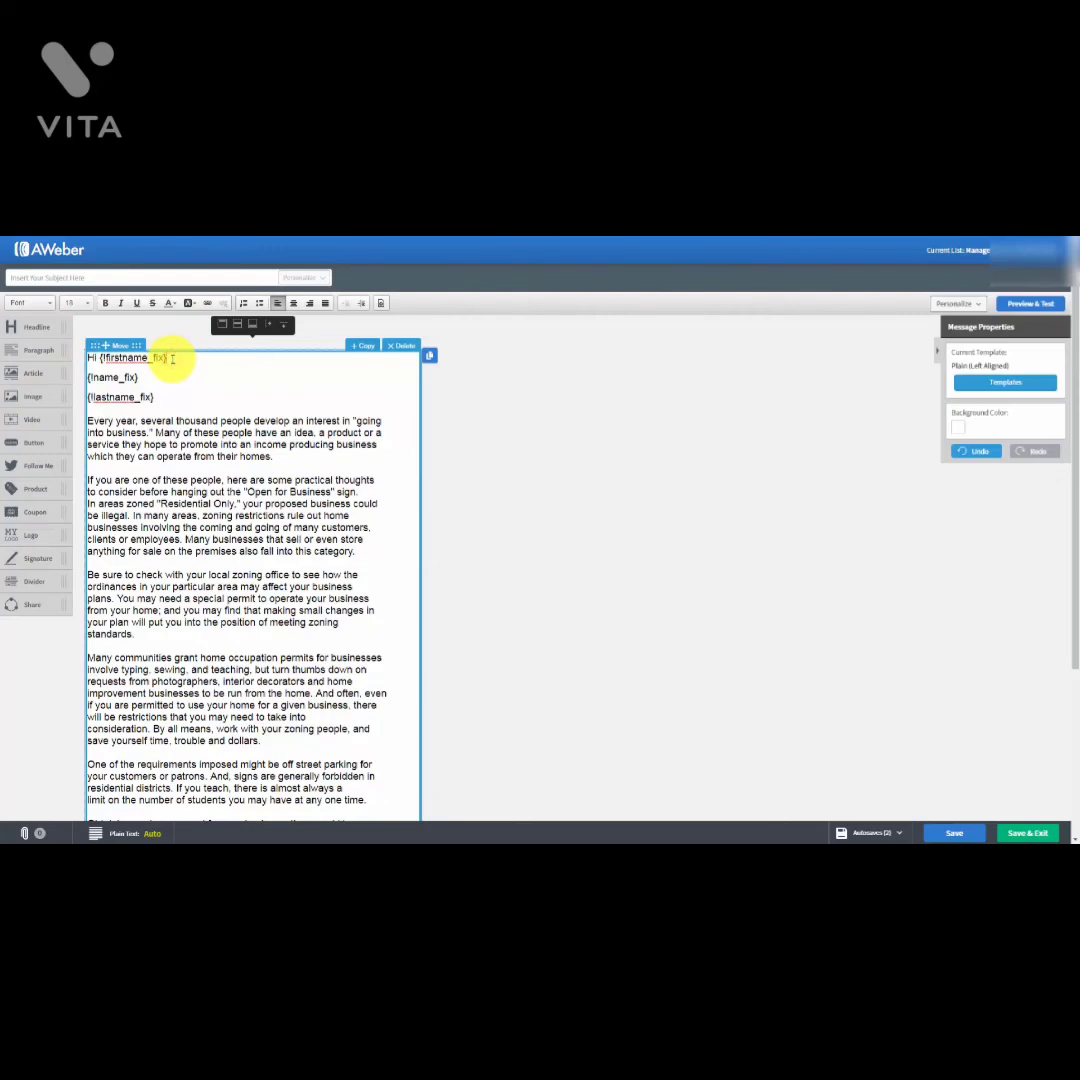
{"action": "left_click_drag", "start_coordinate": [170, 357], "coordinate": [171, 402]}
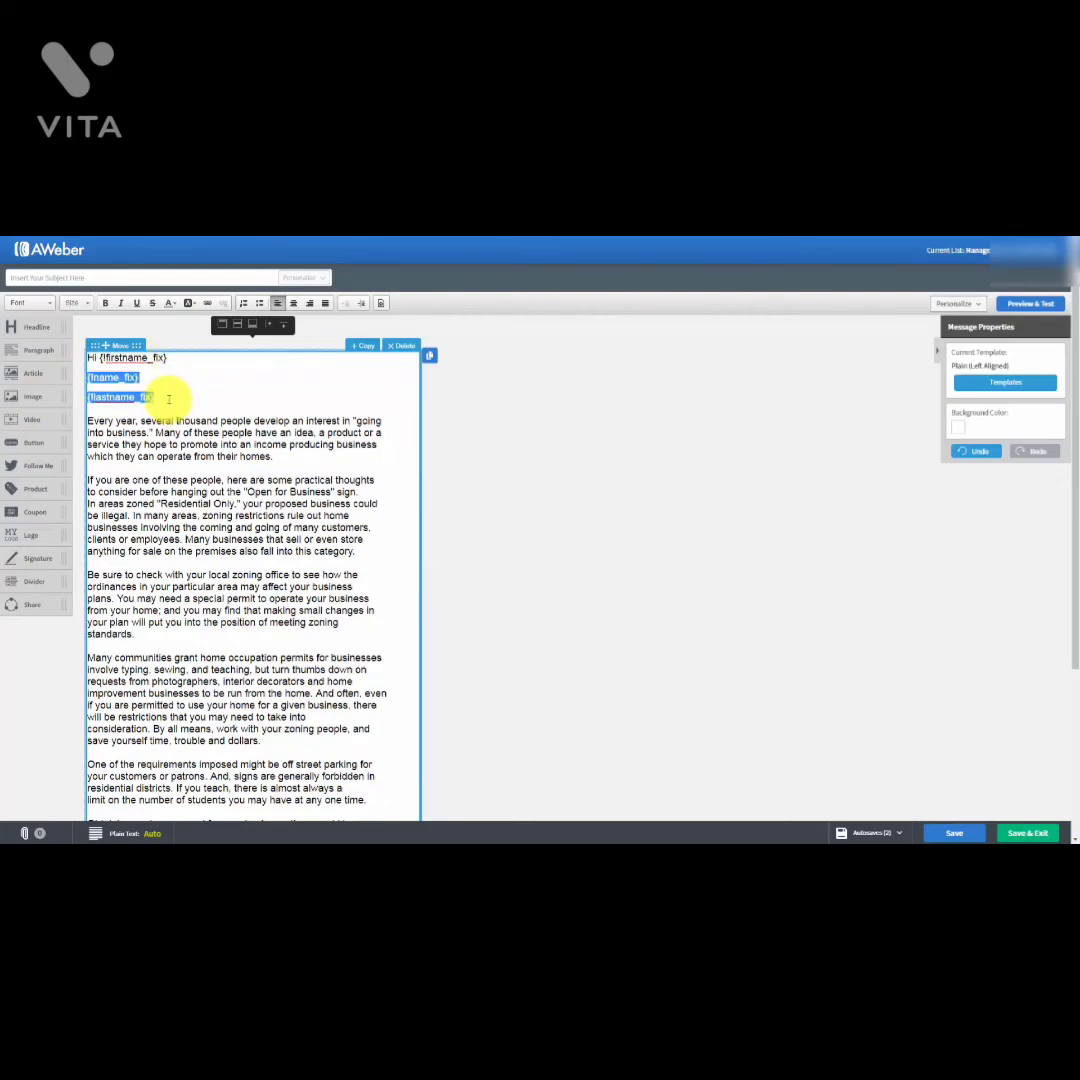
{"action": "key", "text": "Delete"}
{"action": "key", "text": "Delete"}
{"action": "key", "text": "Return"}
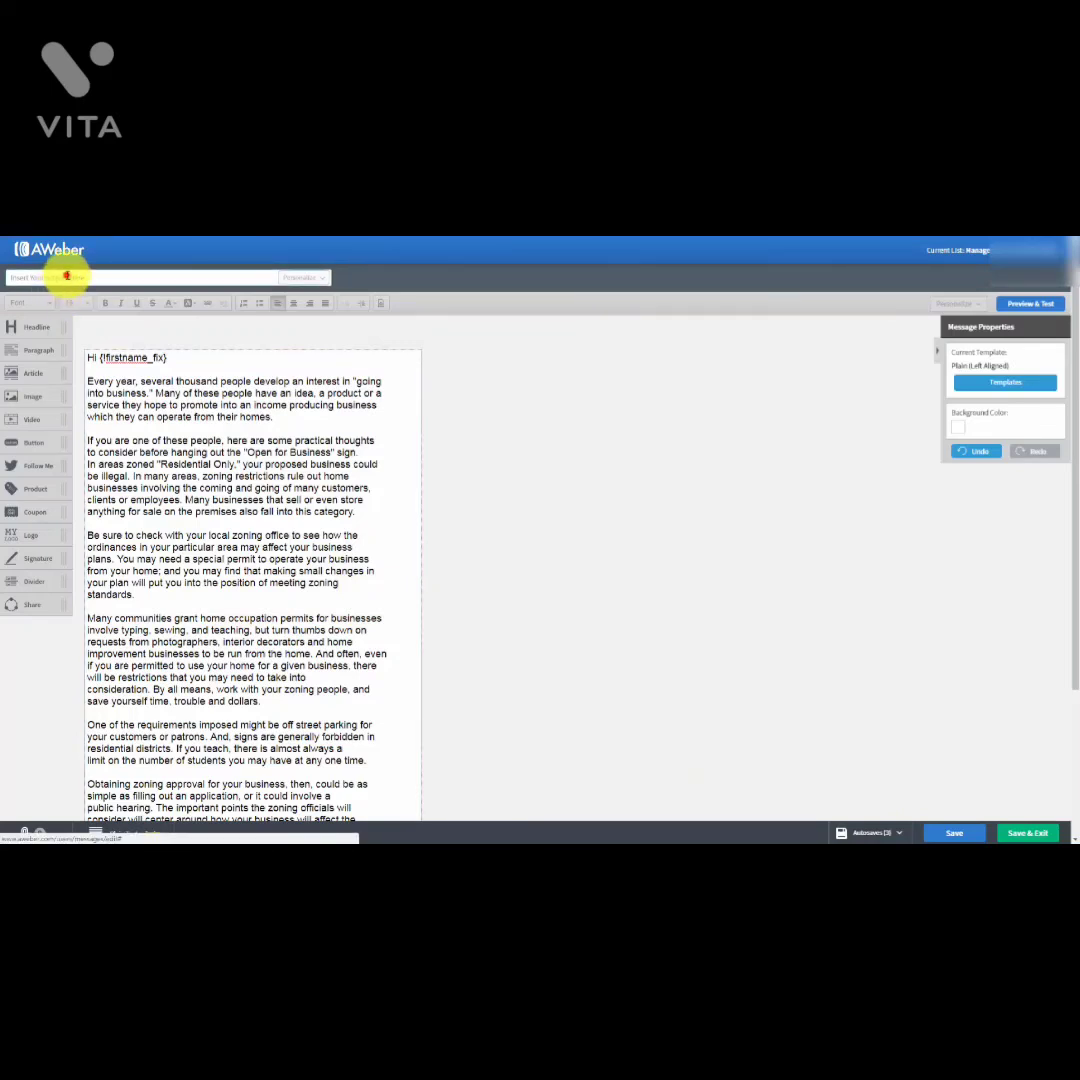
Step: Paste 'Tax Advantages For Us' into the message subject line
{"action": "left_click", "coordinate": [66, 276]}
{"action": "type", "text": "Tax Advantages For Us"}
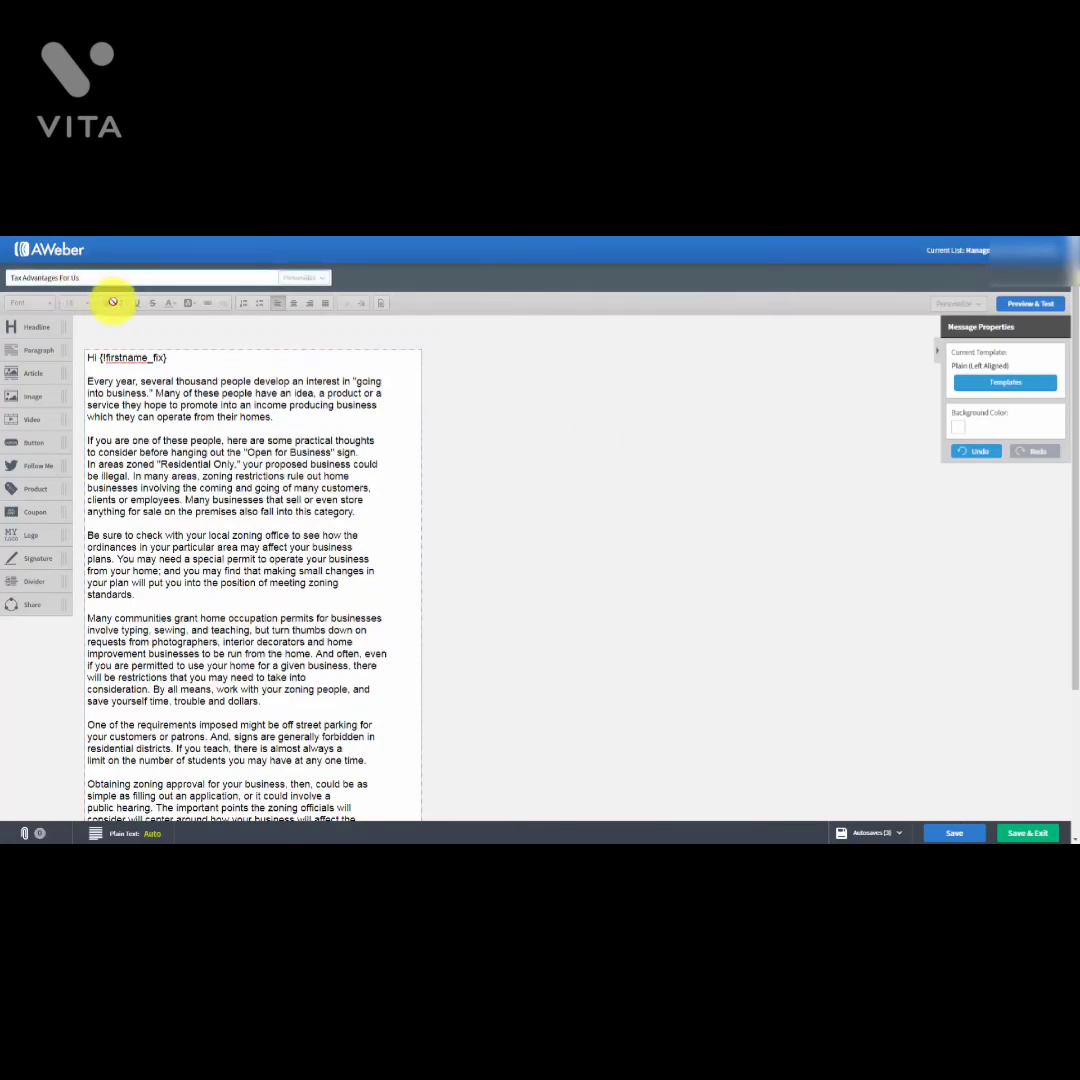
{"action": "scroll", "coordinate": [436, 427], "scroll_direction": "down", "scroll_amount": 3}
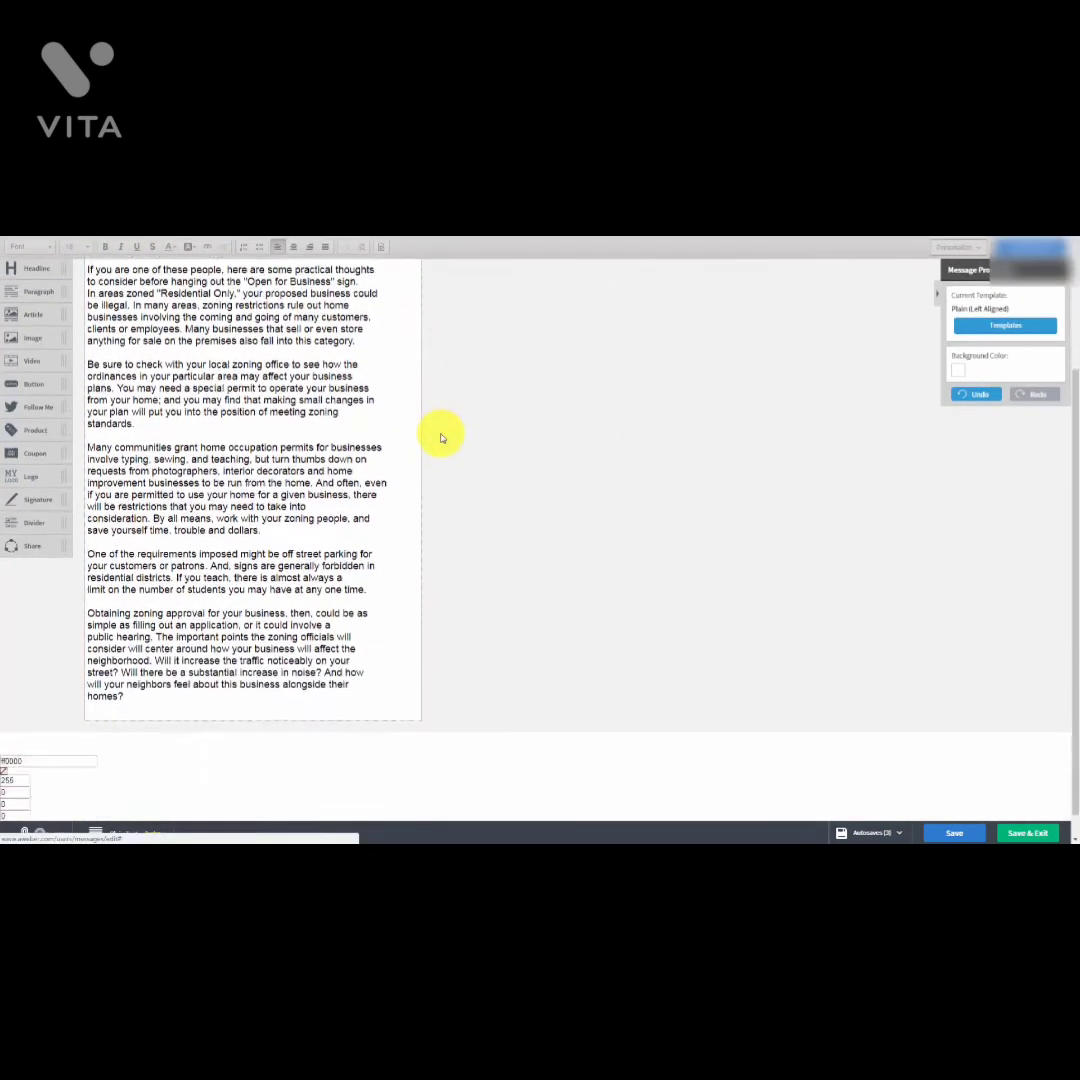
{"action": "scroll", "coordinate": [441, 437], "scroll_direction": "up", "scroll_amount": 3}
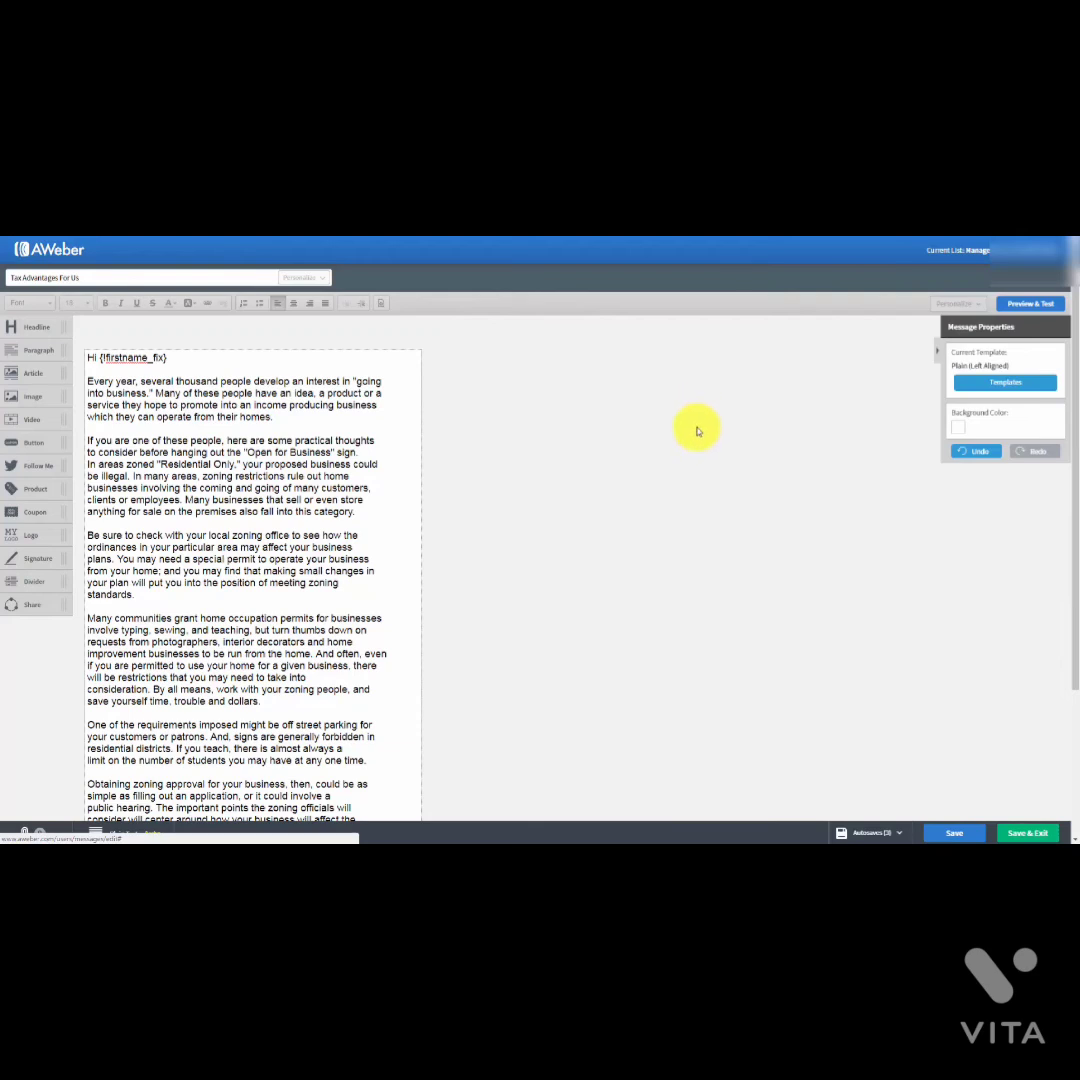
{"action": "mouse_move", "coordinate": [277, 402]}
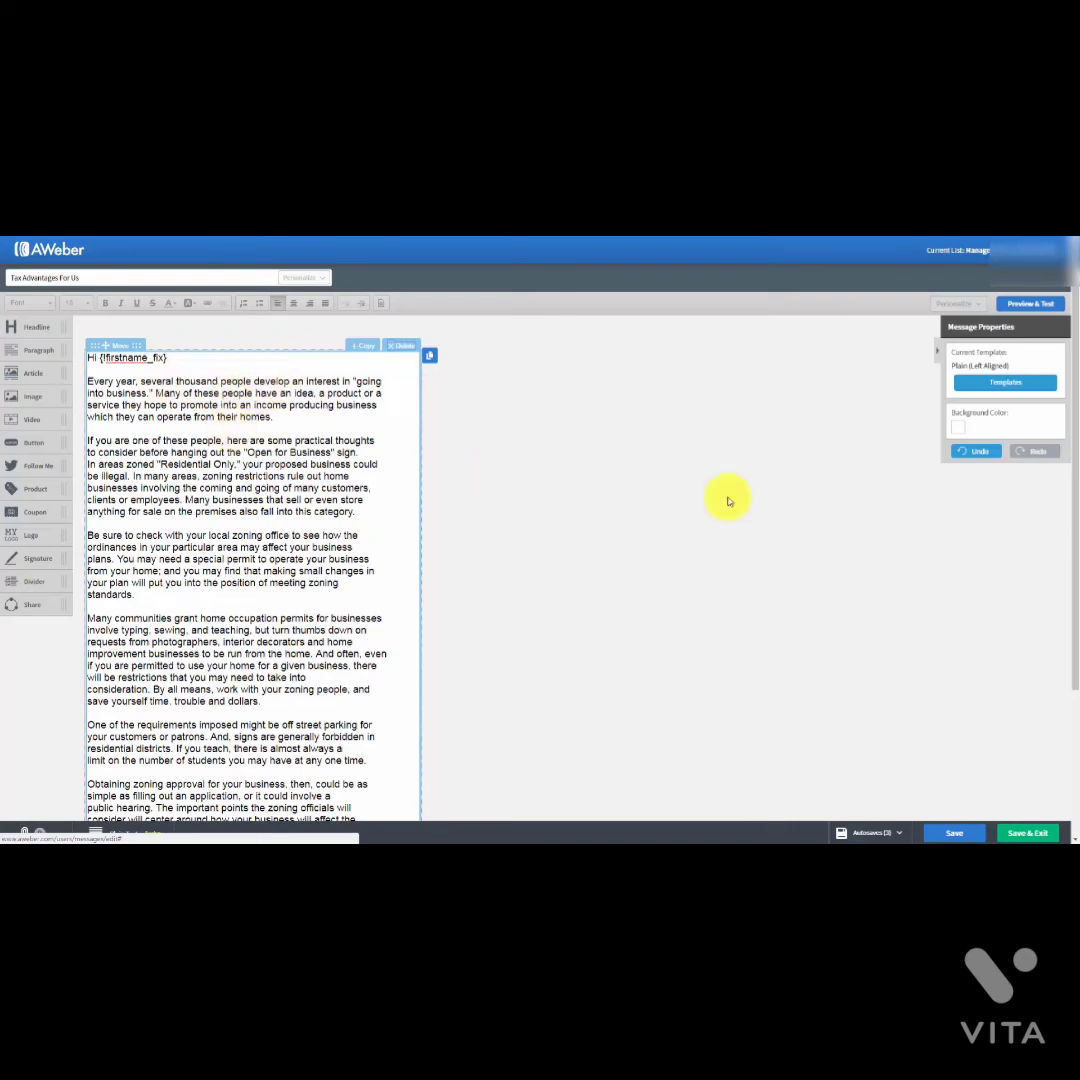
{"action": "left_click", "coordinate": [959, 433]}
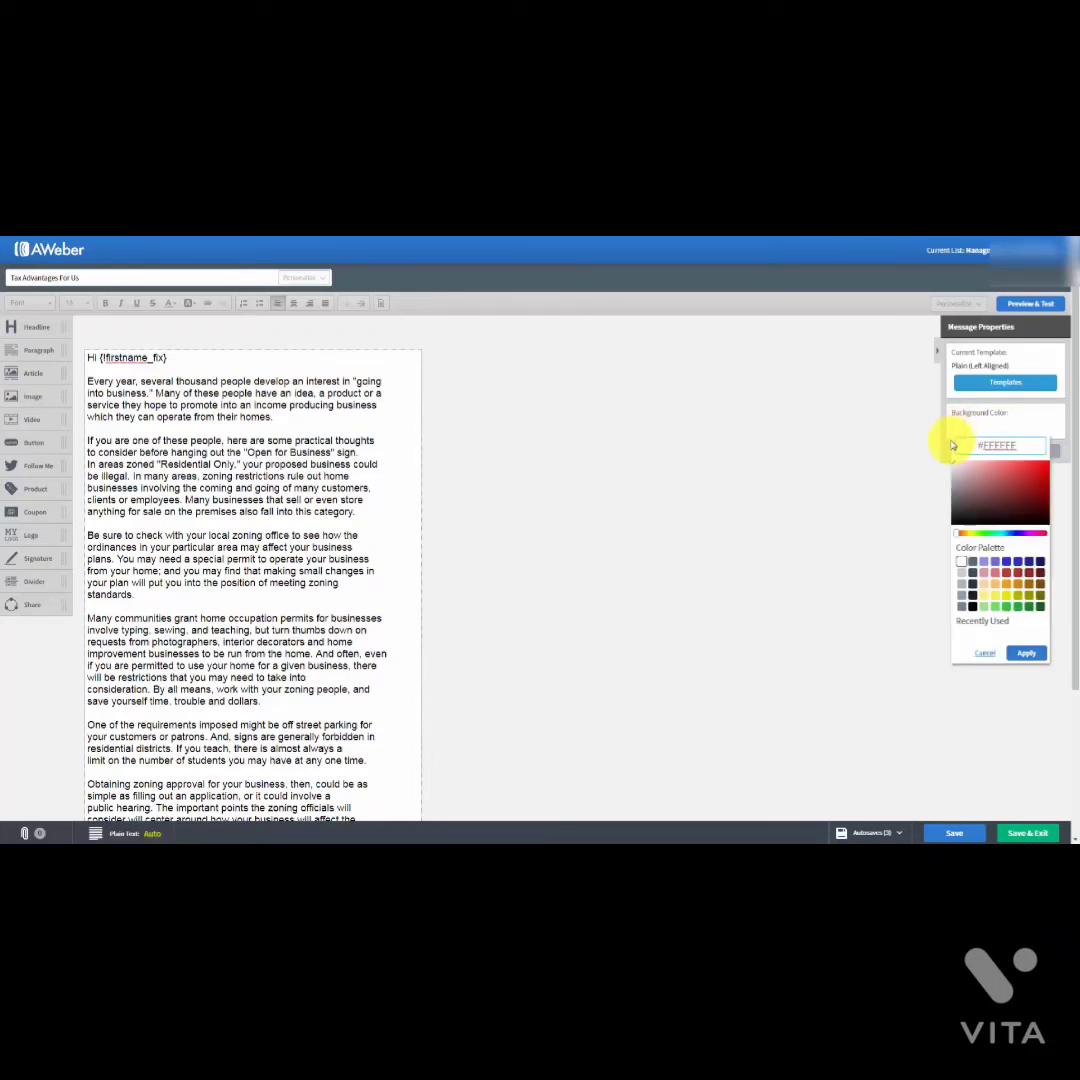
{"action": "left_click", "coordinate": [961, 573]}
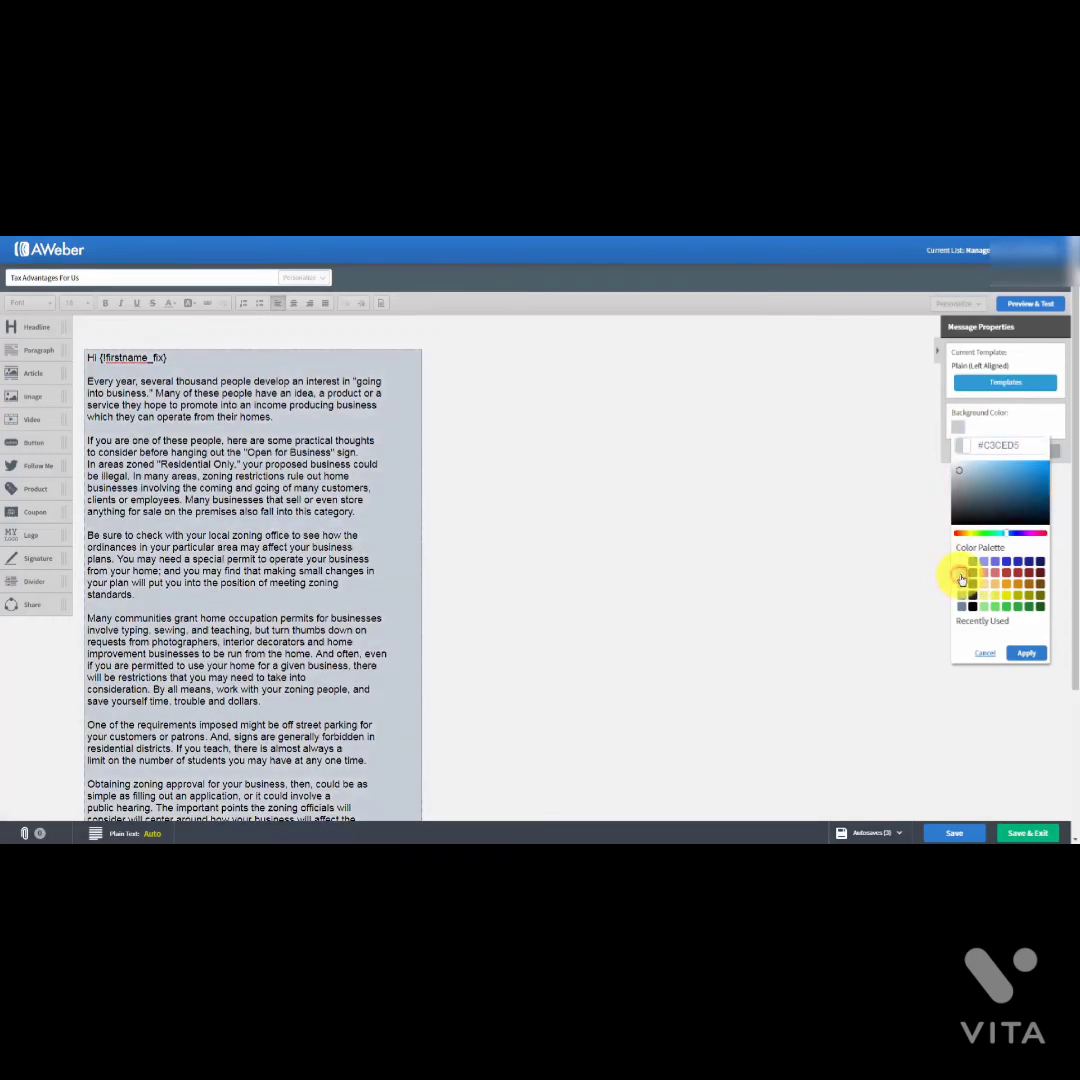
{"action": "left_click", "coordinate": [1026, 655]}
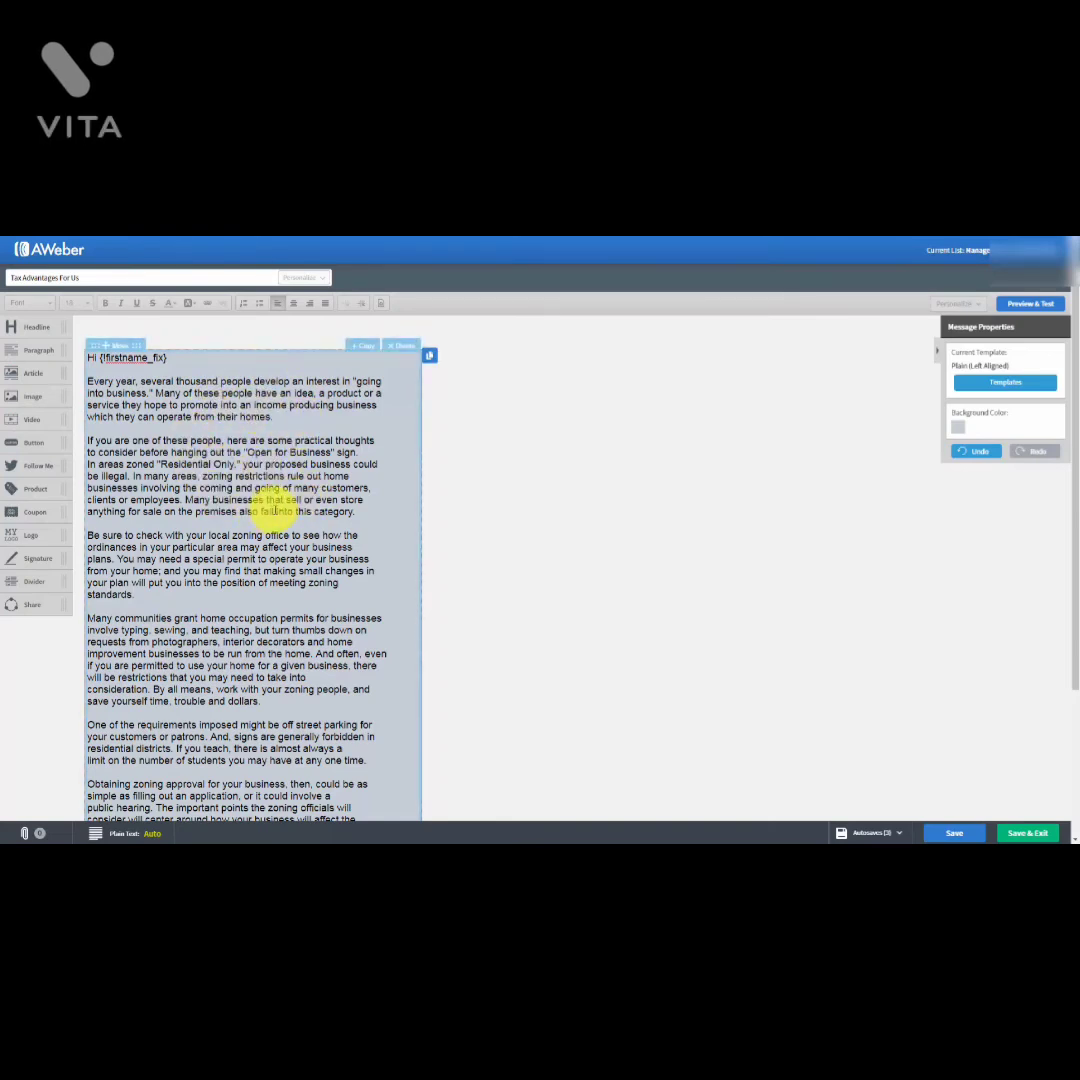
{"action": "left_click", "coordinate": [957, 428]}
{"action": "left_click", "coordinate": [961, 562]}
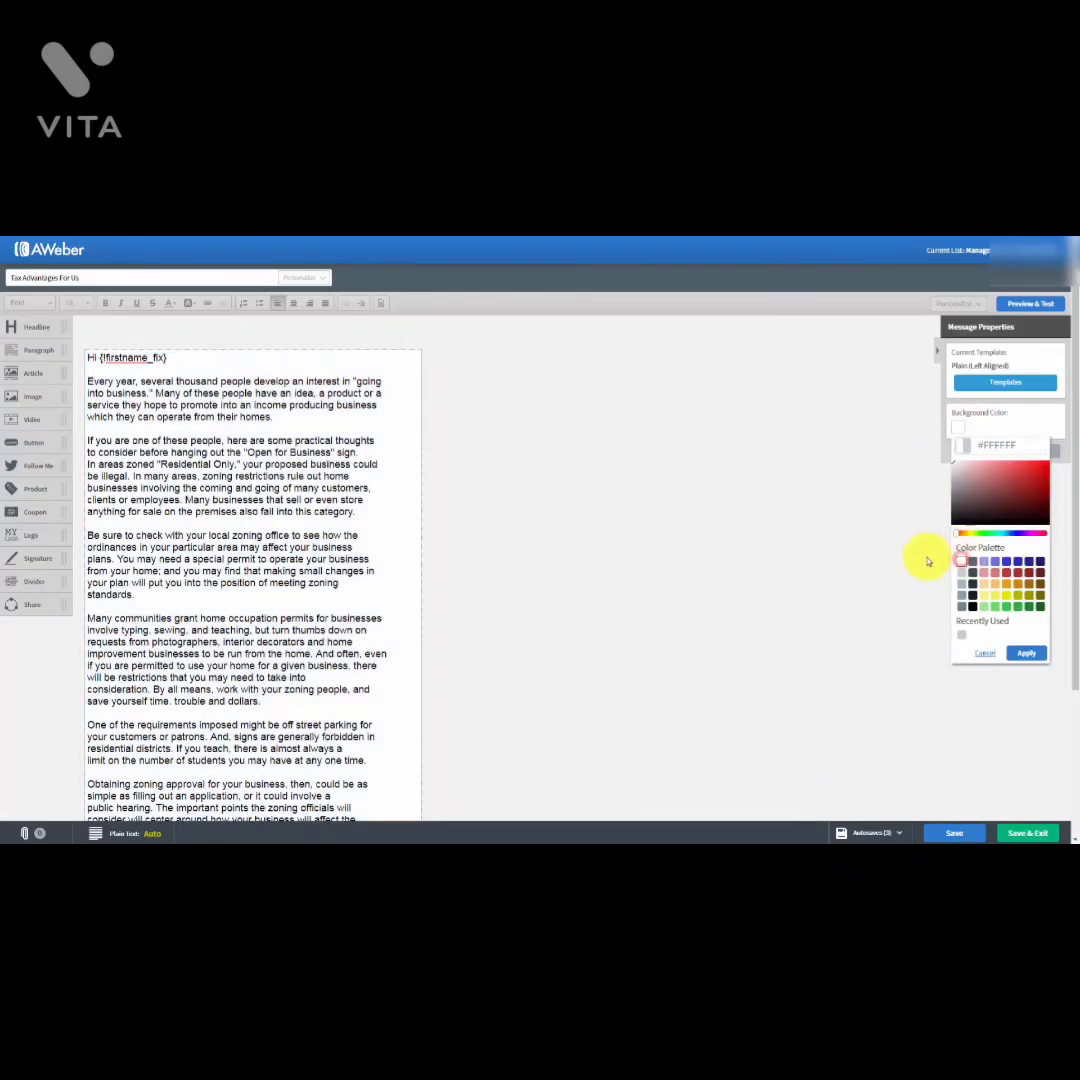
{"action": "left_click", "coordinate": [1027, 652]}
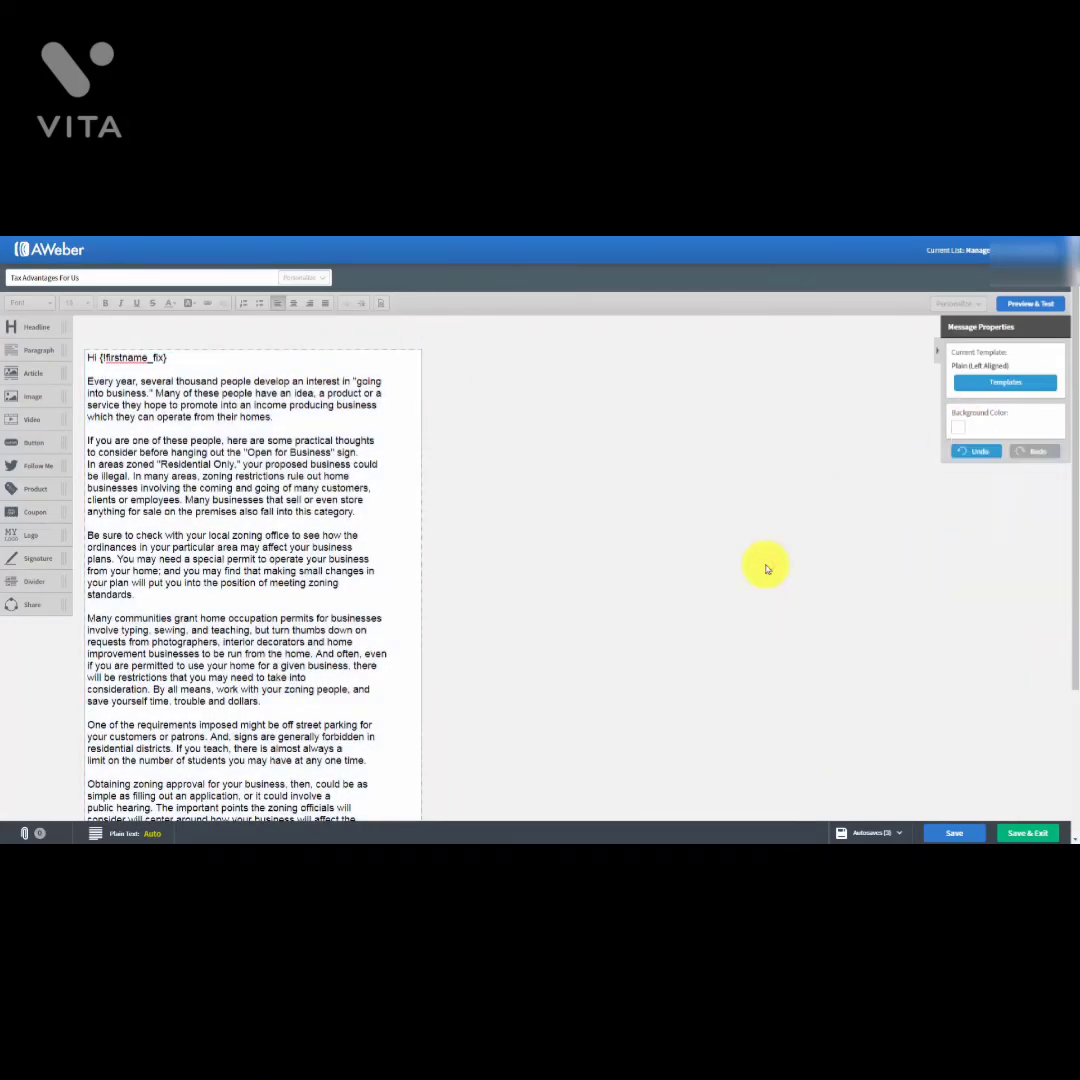
Step: Preview the Tax Advantages For Us message, return to the editor and save the draft
{"action": "left_click", "coordinate": [1017, 305]}
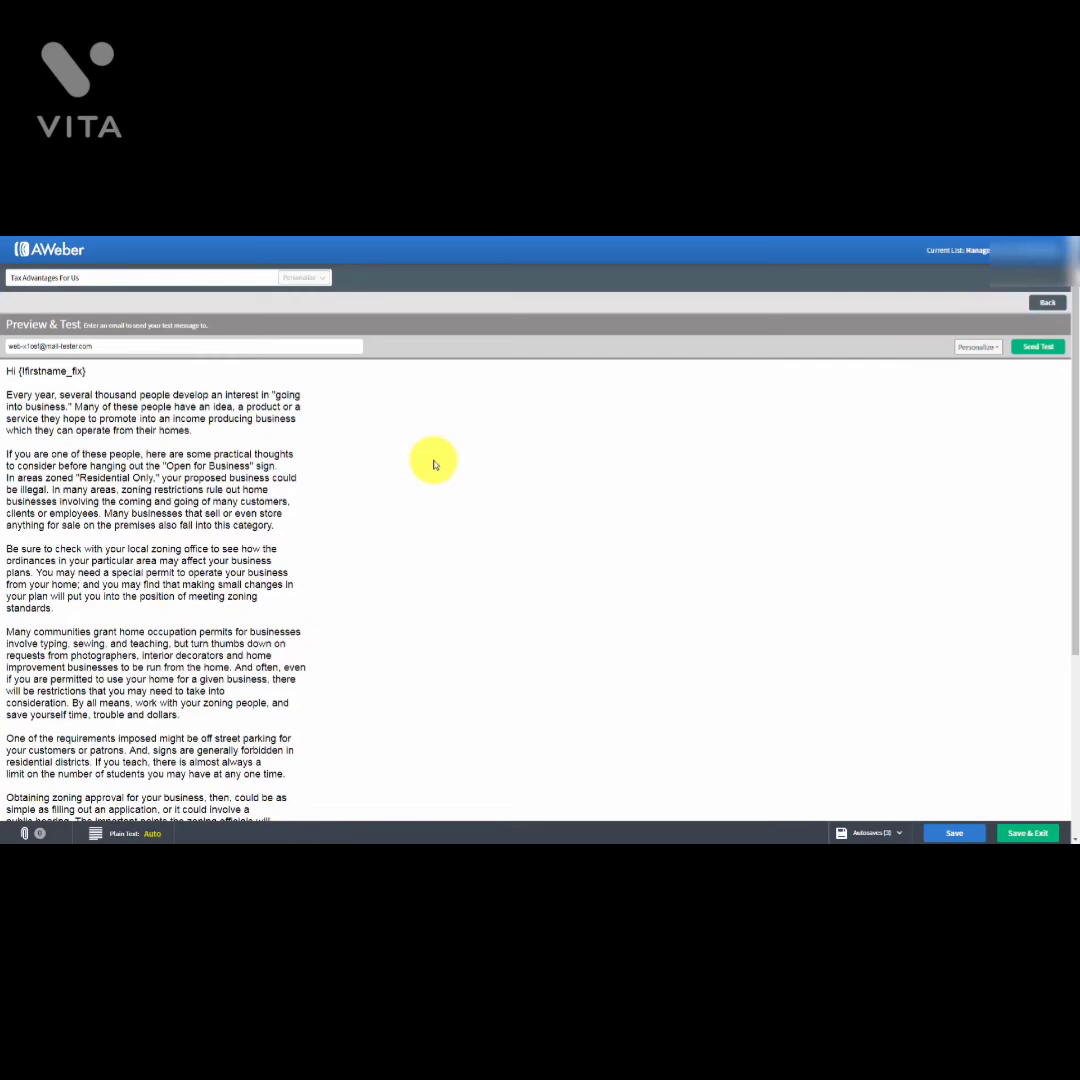
{"action": "scroll", "coordinate": [434, 465], "scroll_direction": "down", "scroll_amount": 3}
{"action": "scroll", "coordinate": [434, 465], "scroll_direction": "up", "scroll_amount": 3}
{"action": "scroll", "coordinate": [434, 465], "scroll_direction": "down", "scroll_amount": 3}
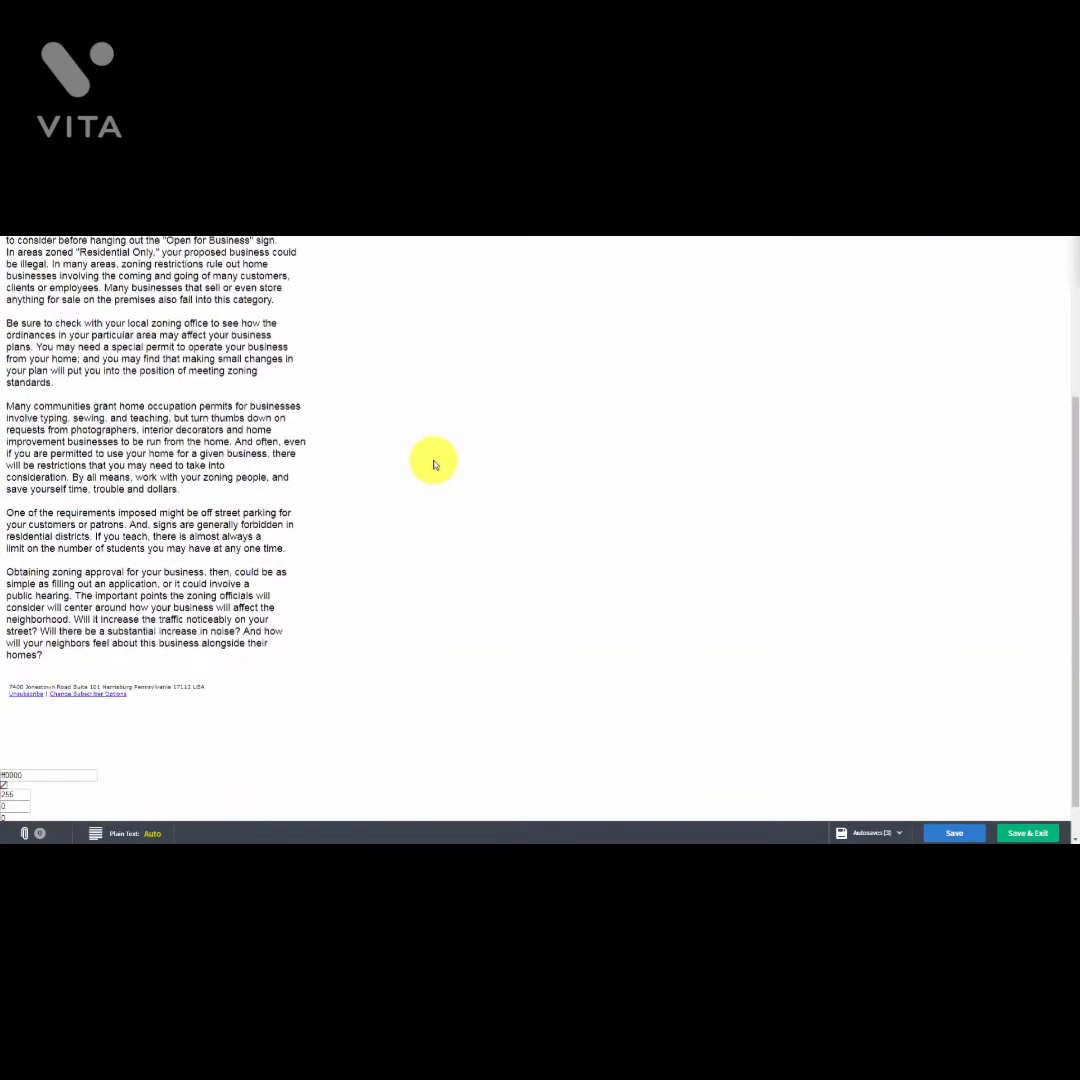
{"action": "scroll", "coordinate": [434, 465], "scroll_direction": "up", "scroll_amount": 3}
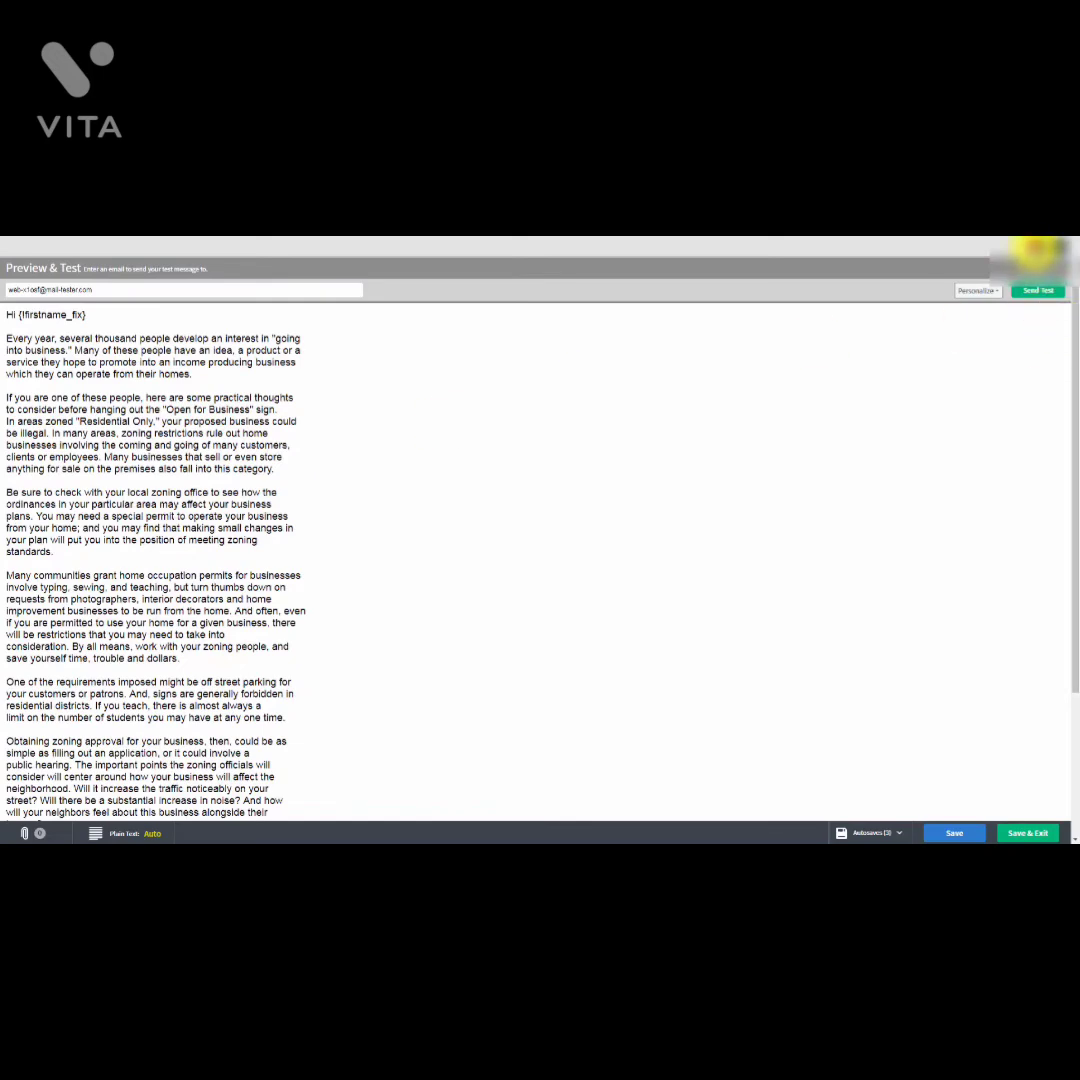
{"action": "left_click", "coordinate": [1038, 250]}
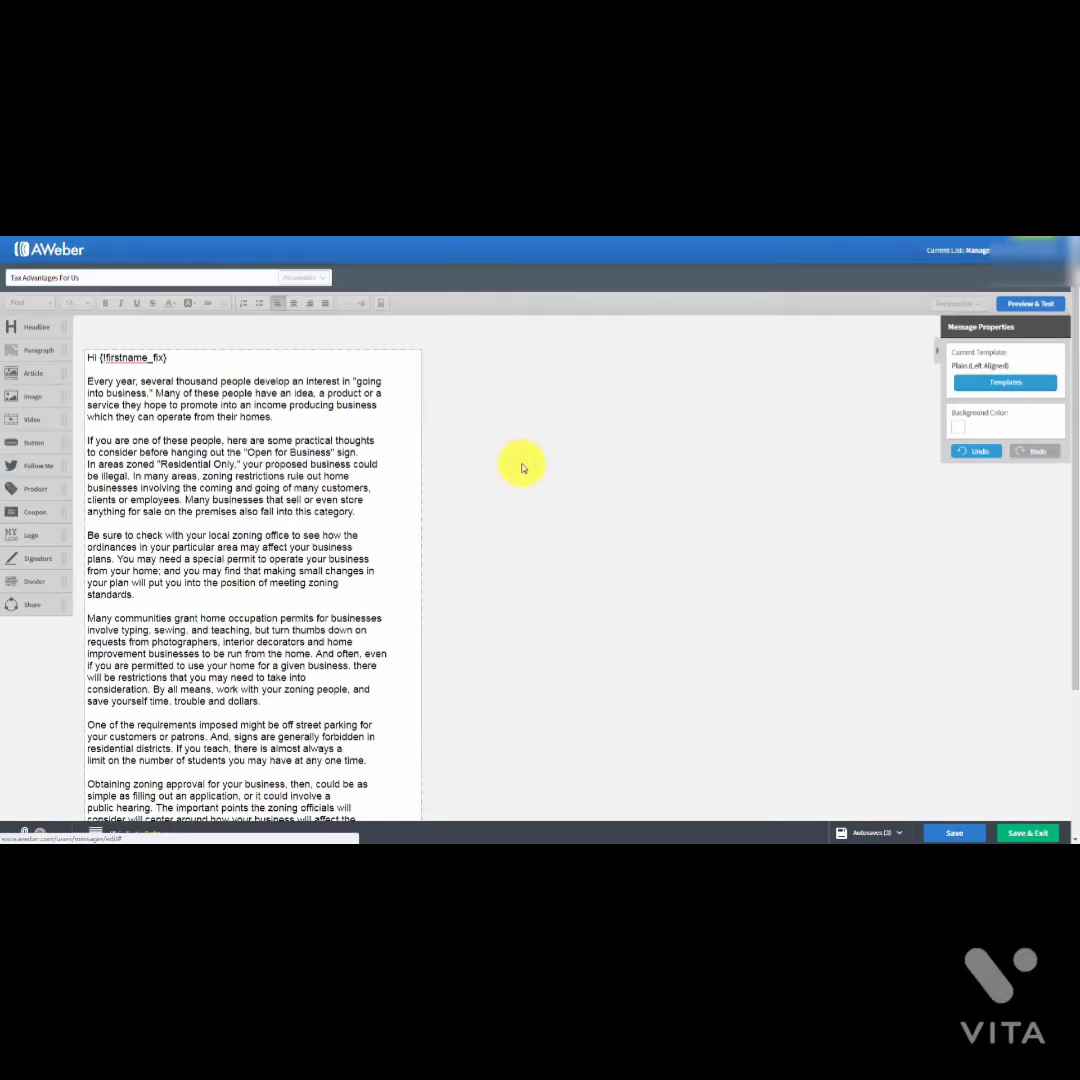
{"action": "left_click", "coordinate": [950, 835]}
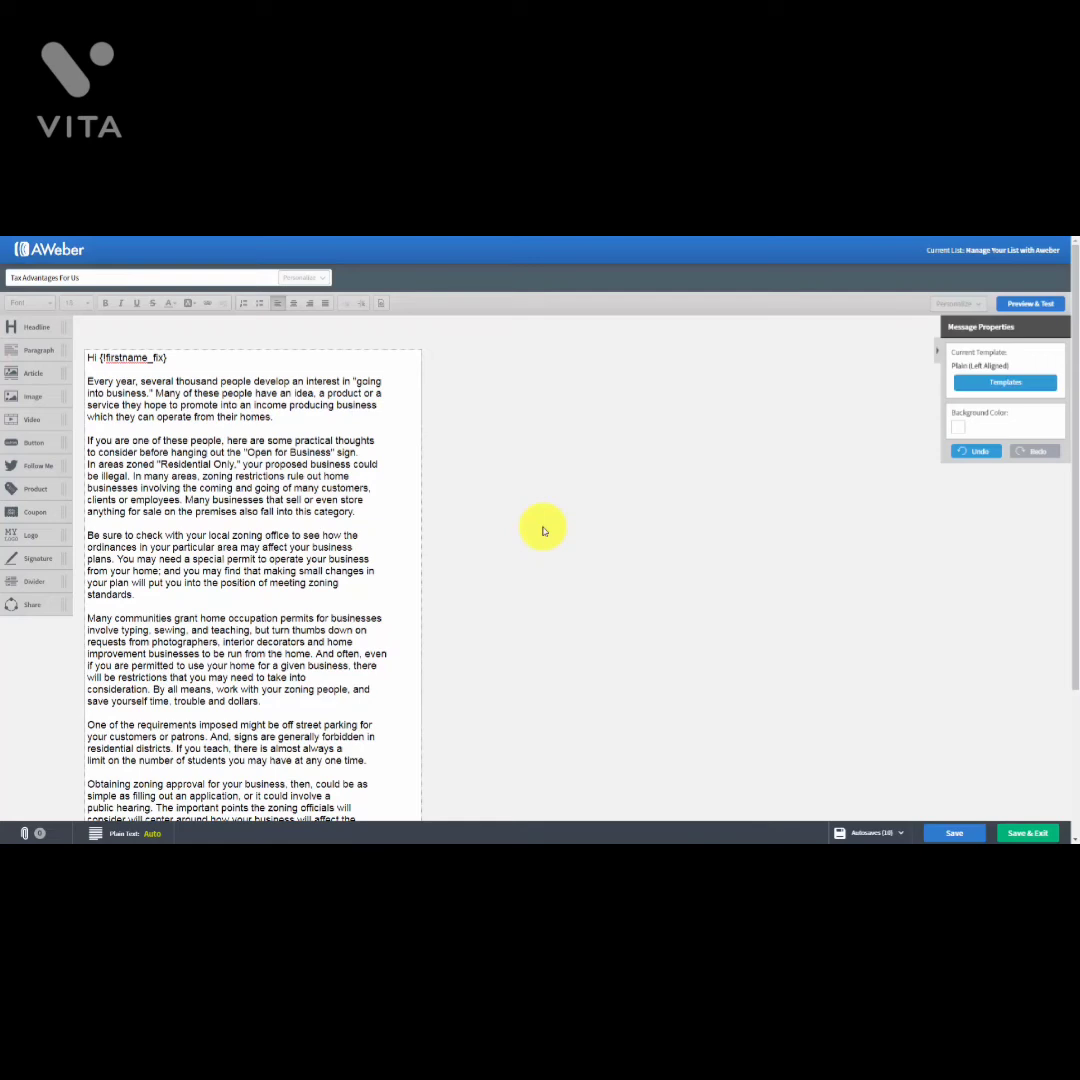
Step: Make 'Many of these people' bold, italic, underlined and red
{"action": "left_click", "coordinate": [88, 381]}
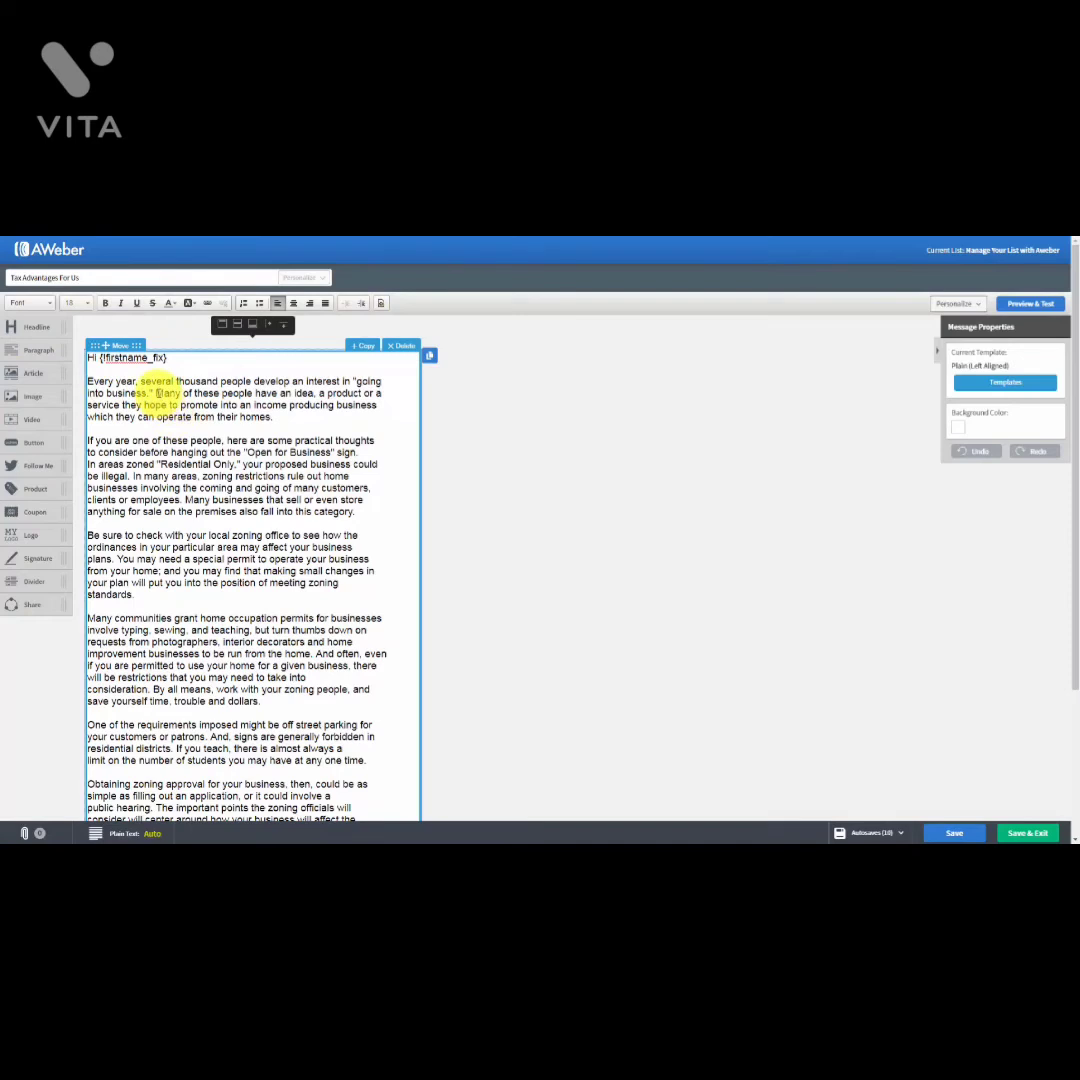
{"action": "left_click_drag", "start_coordinate": [157, 393], "coordinate": [258, 393]}
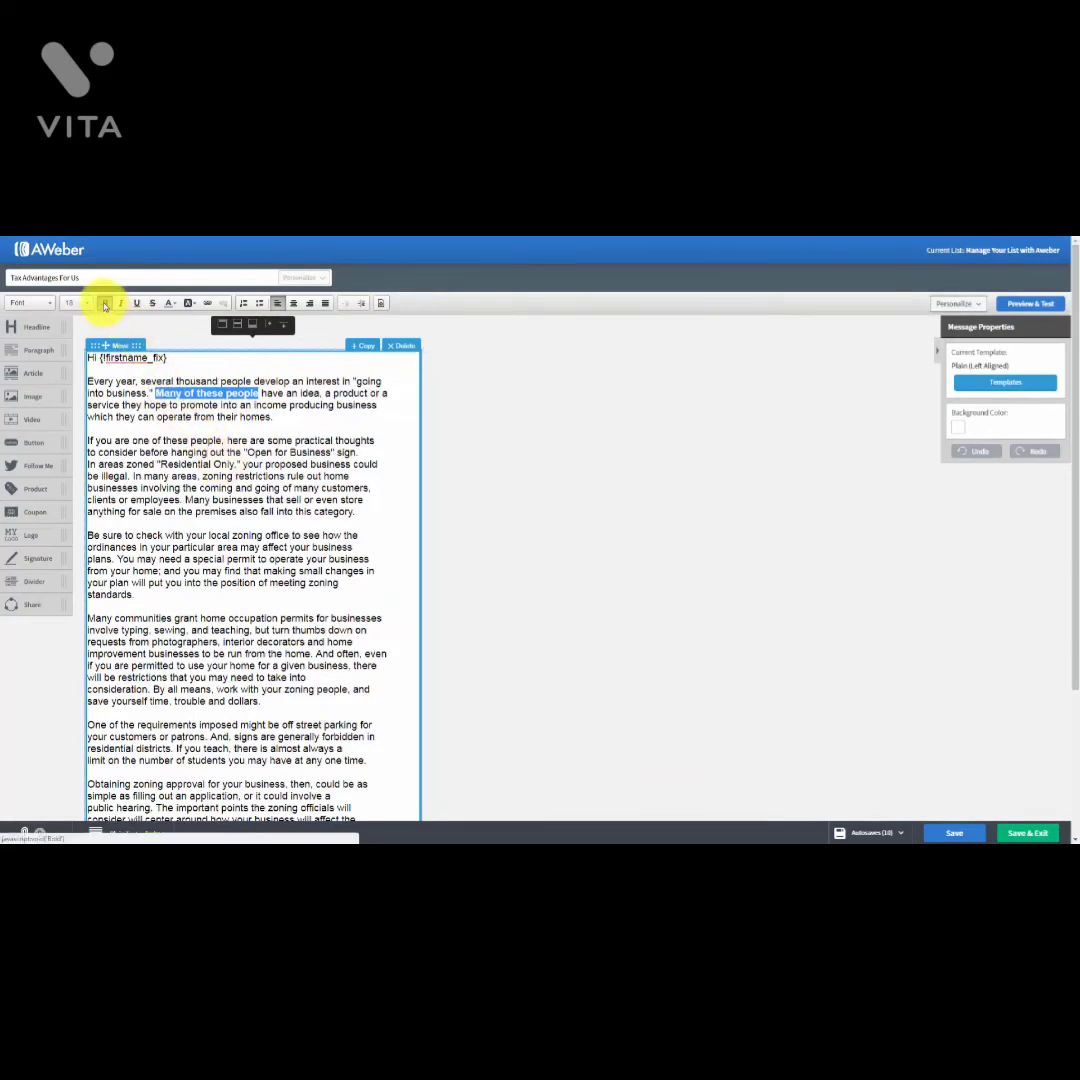
{"action": "left_click", "coordinate": [104, 303]}
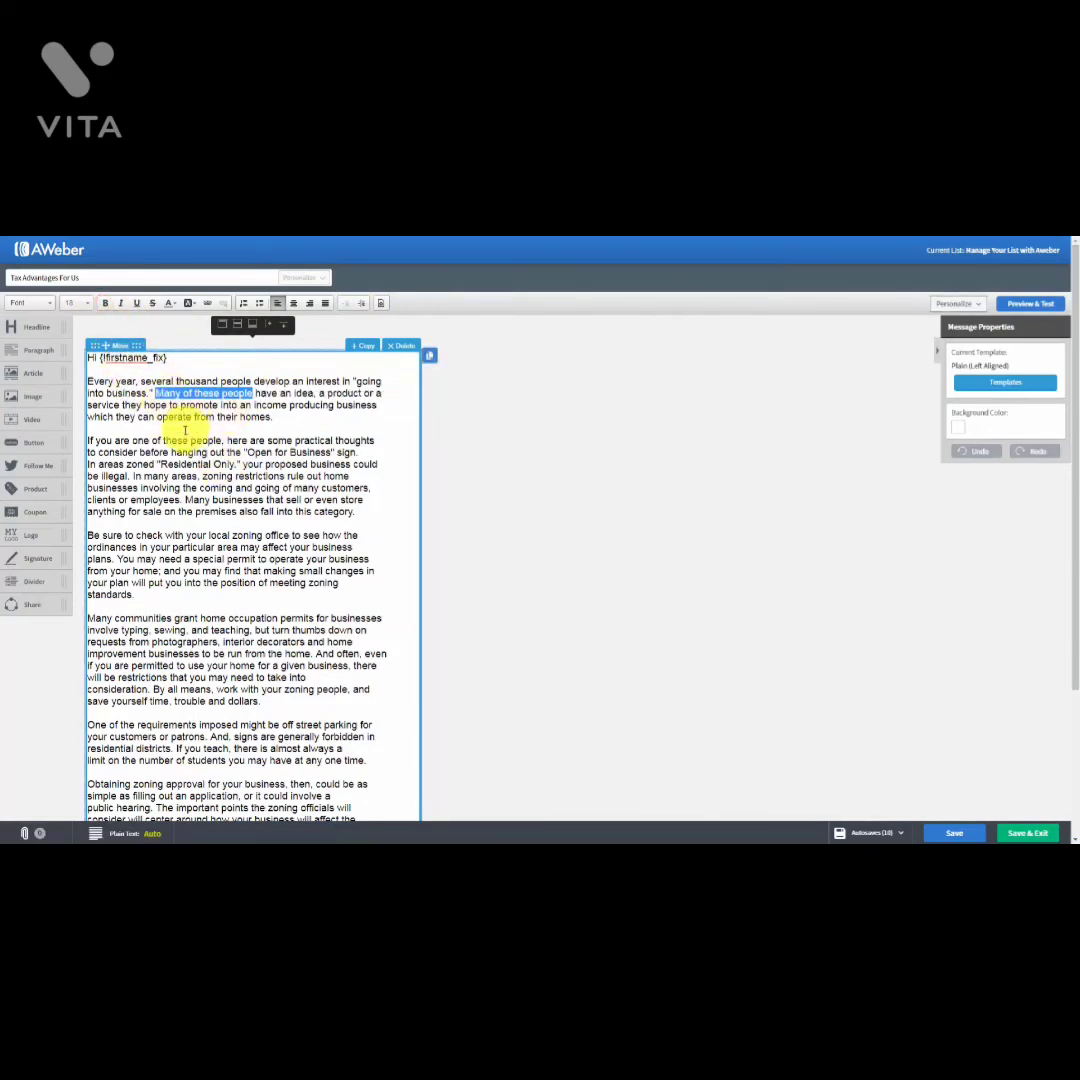
{"action": "left_click", "coordinate": [120, 304]}
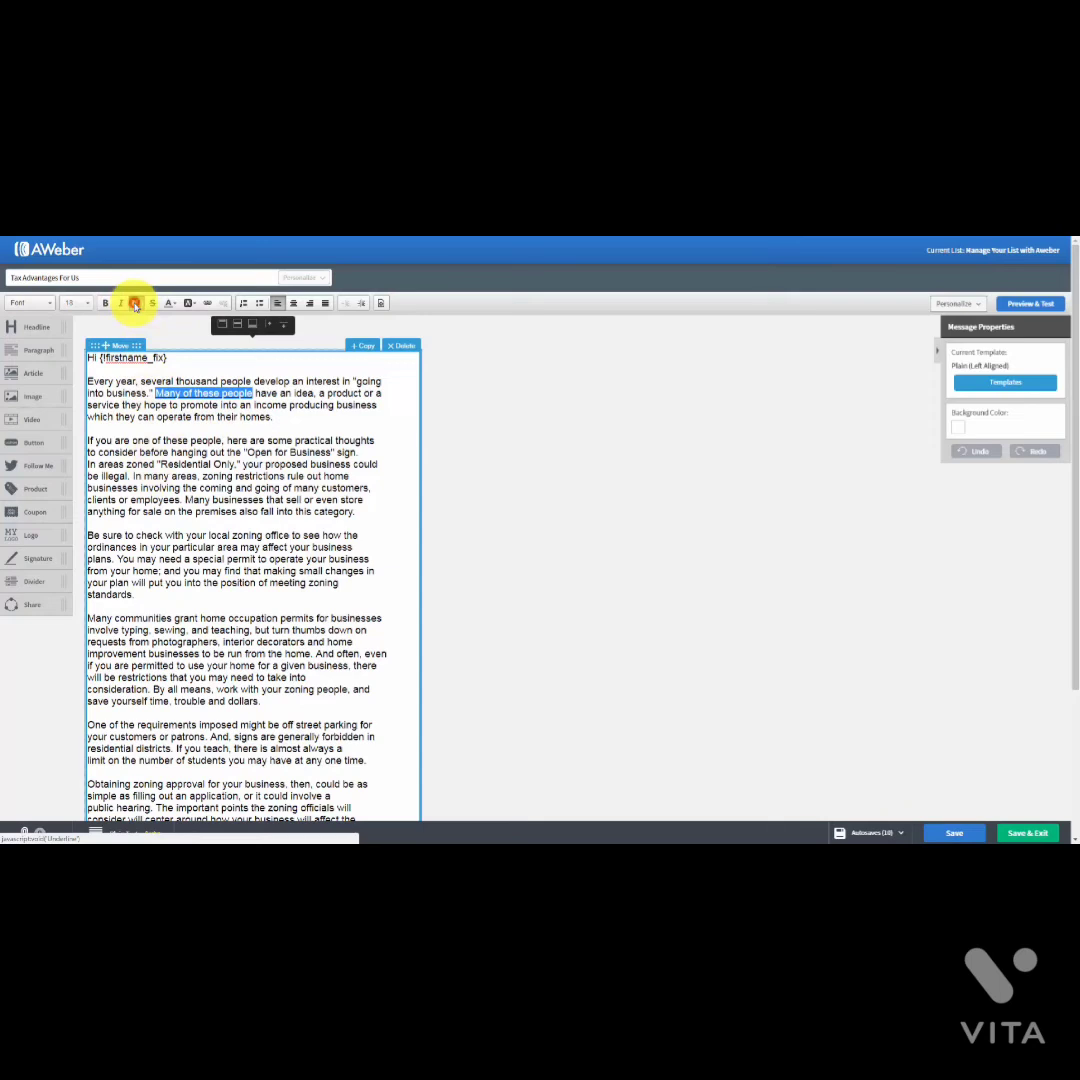
{"action": "left_click", "coordinate": [136, 304]}
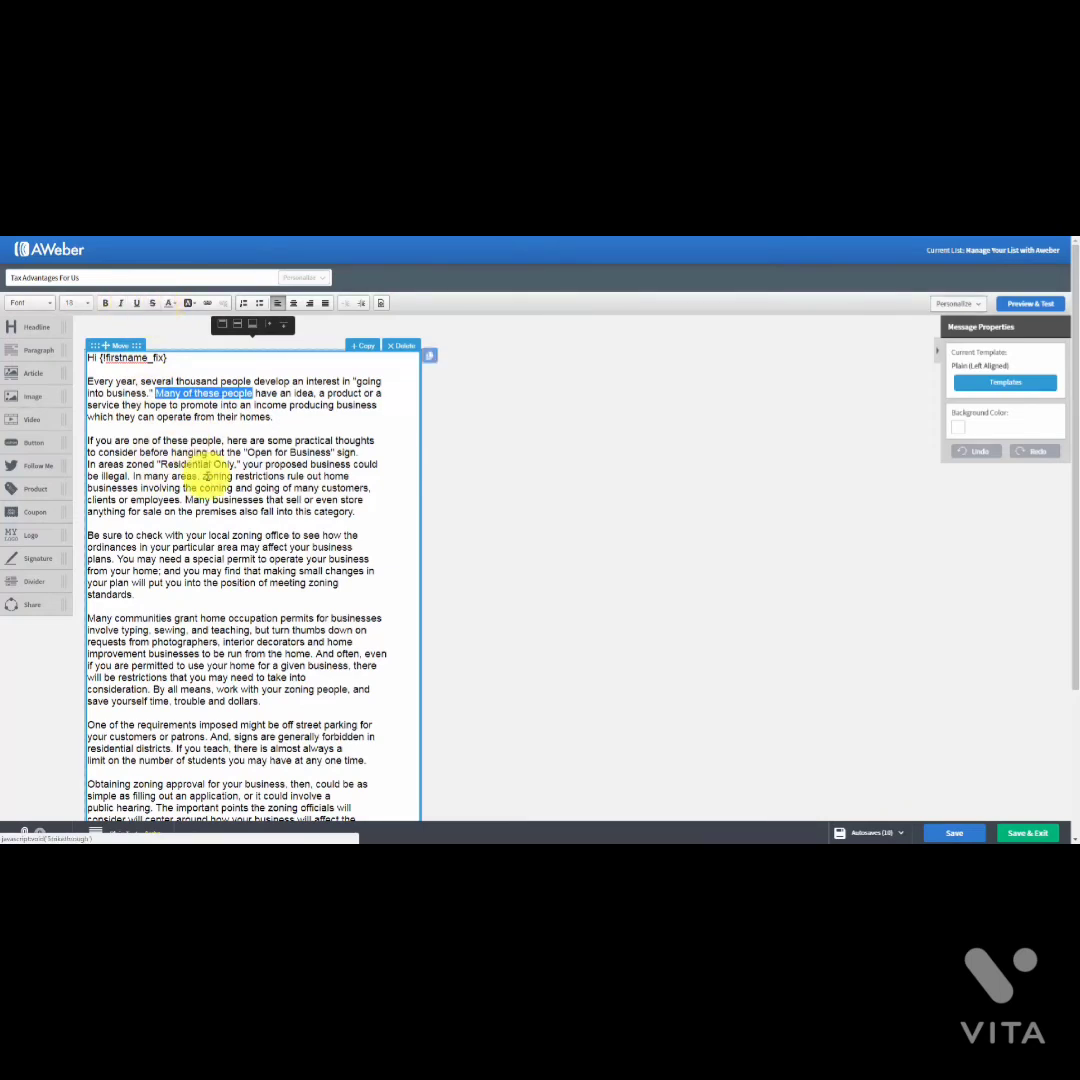
{"action": "left_click", "coordinate": [172, 304]}
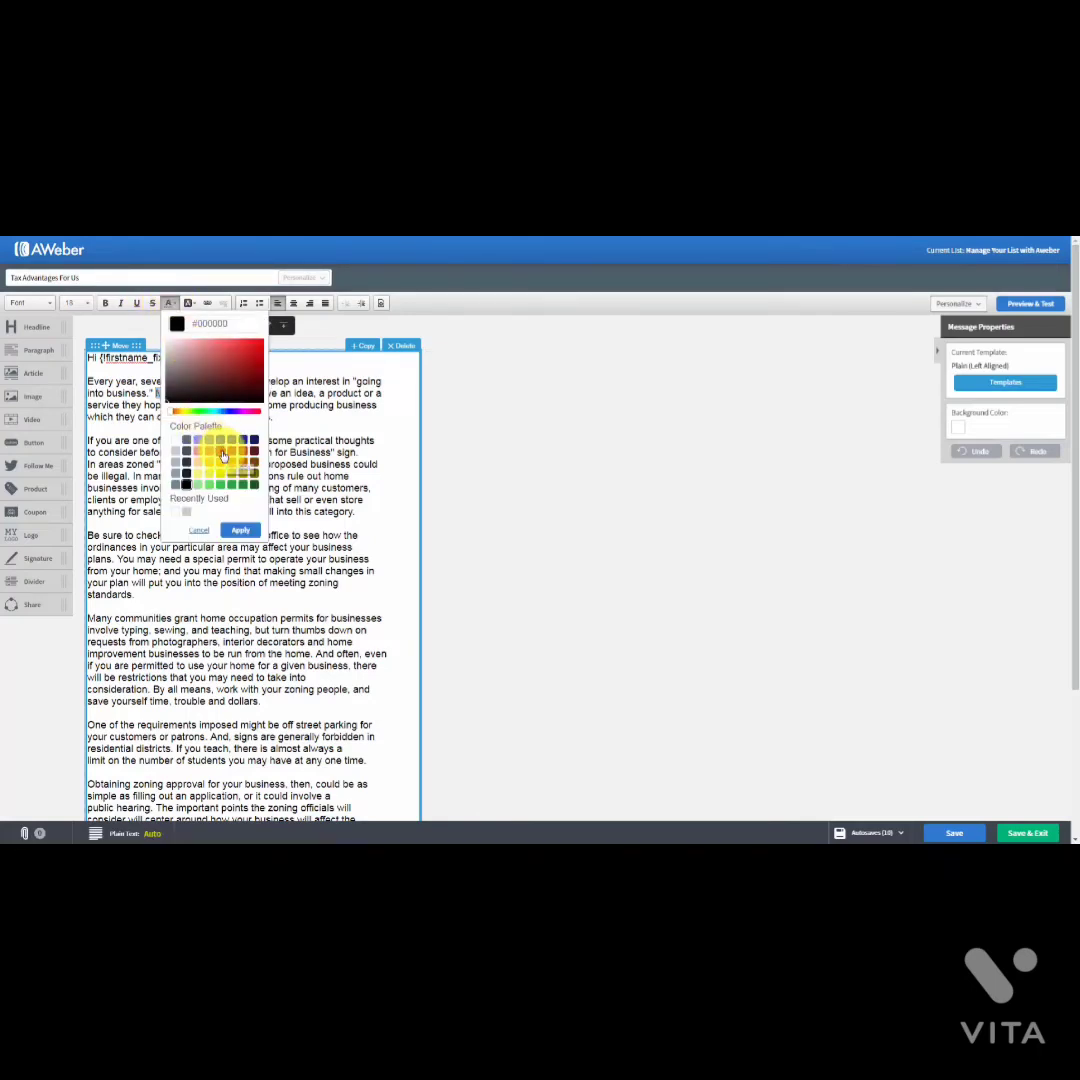
{"action": "left_click", "coordinate": [234, 531]}
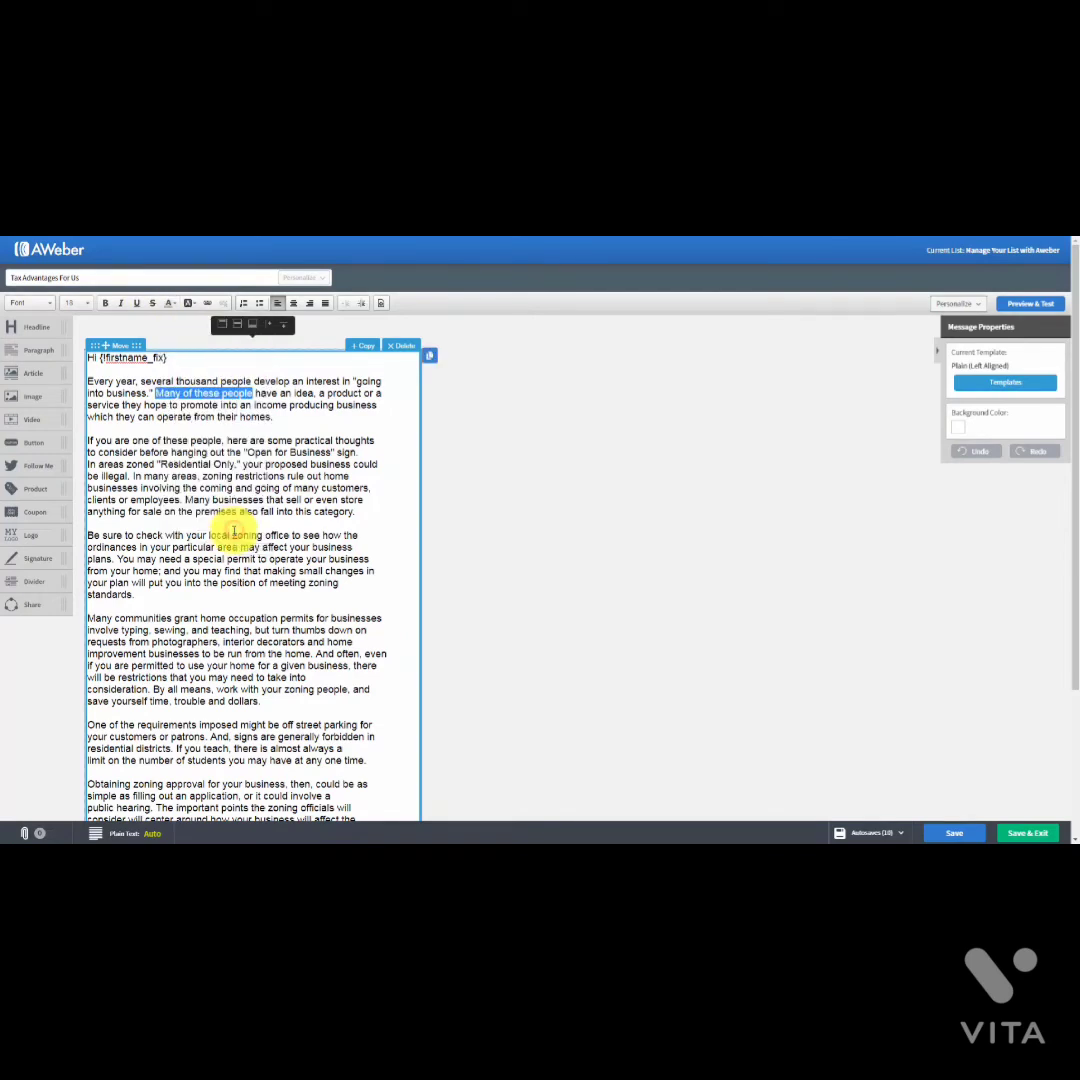
{"action": "left_click", "coordinate": [240, 458]}
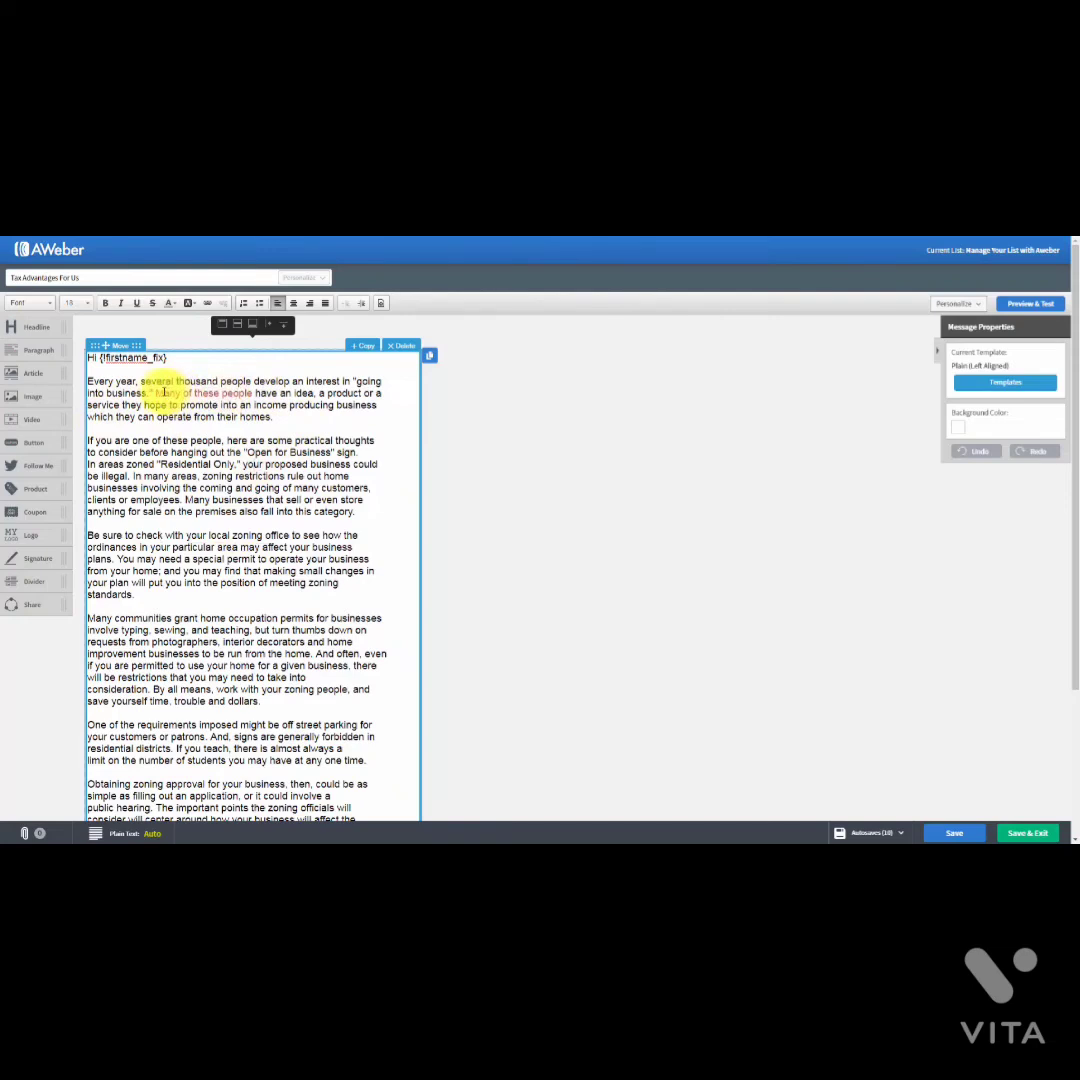
Step: Turn 'Many of these people' back to black text
{"action": "left_click_drag", "start_coordinate": [155, 393], "coordinate": [251, 395]}
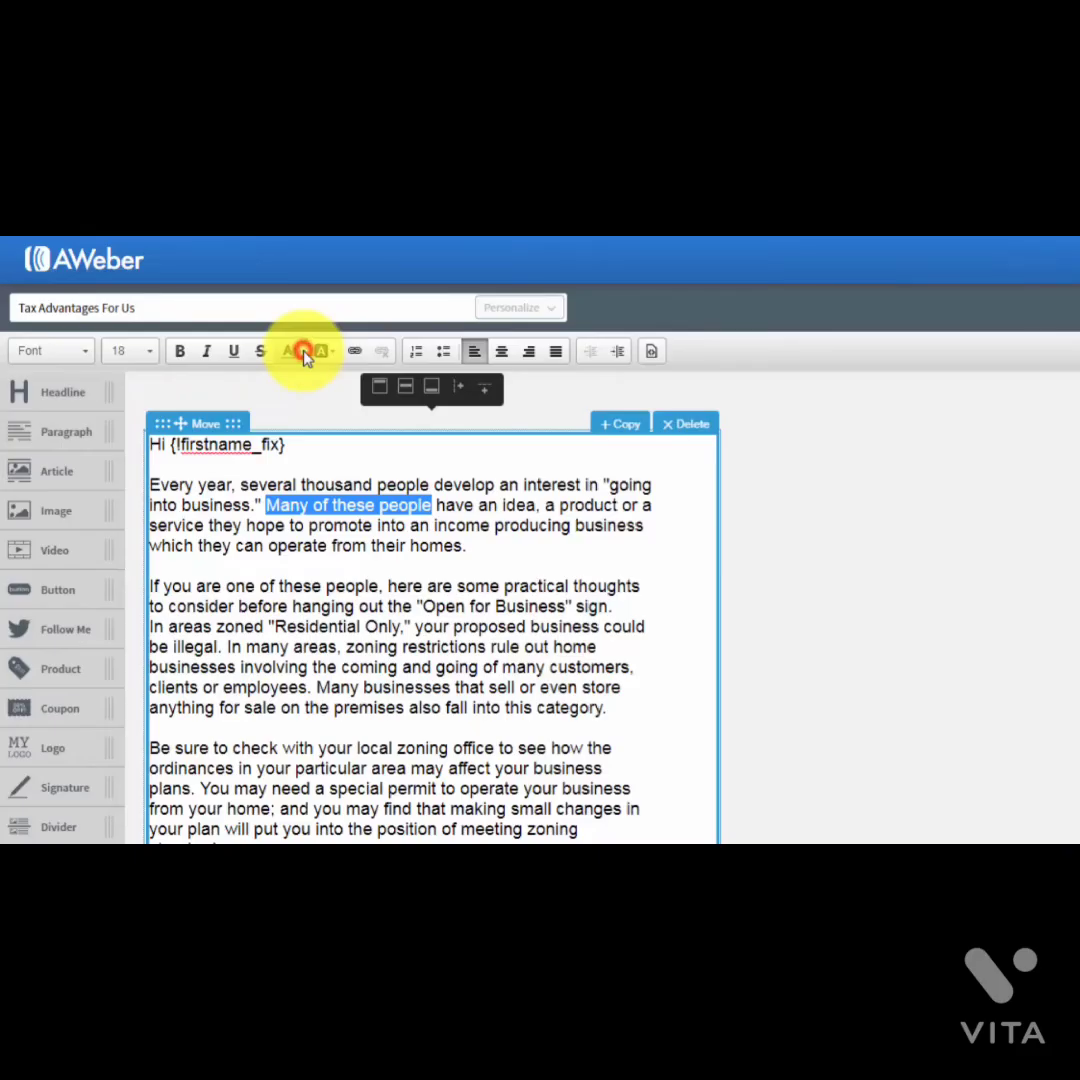
{"action": "left_click", "coordinate": [303, 352]}
{"action": "left_click", "coordinate": [318, 661]}
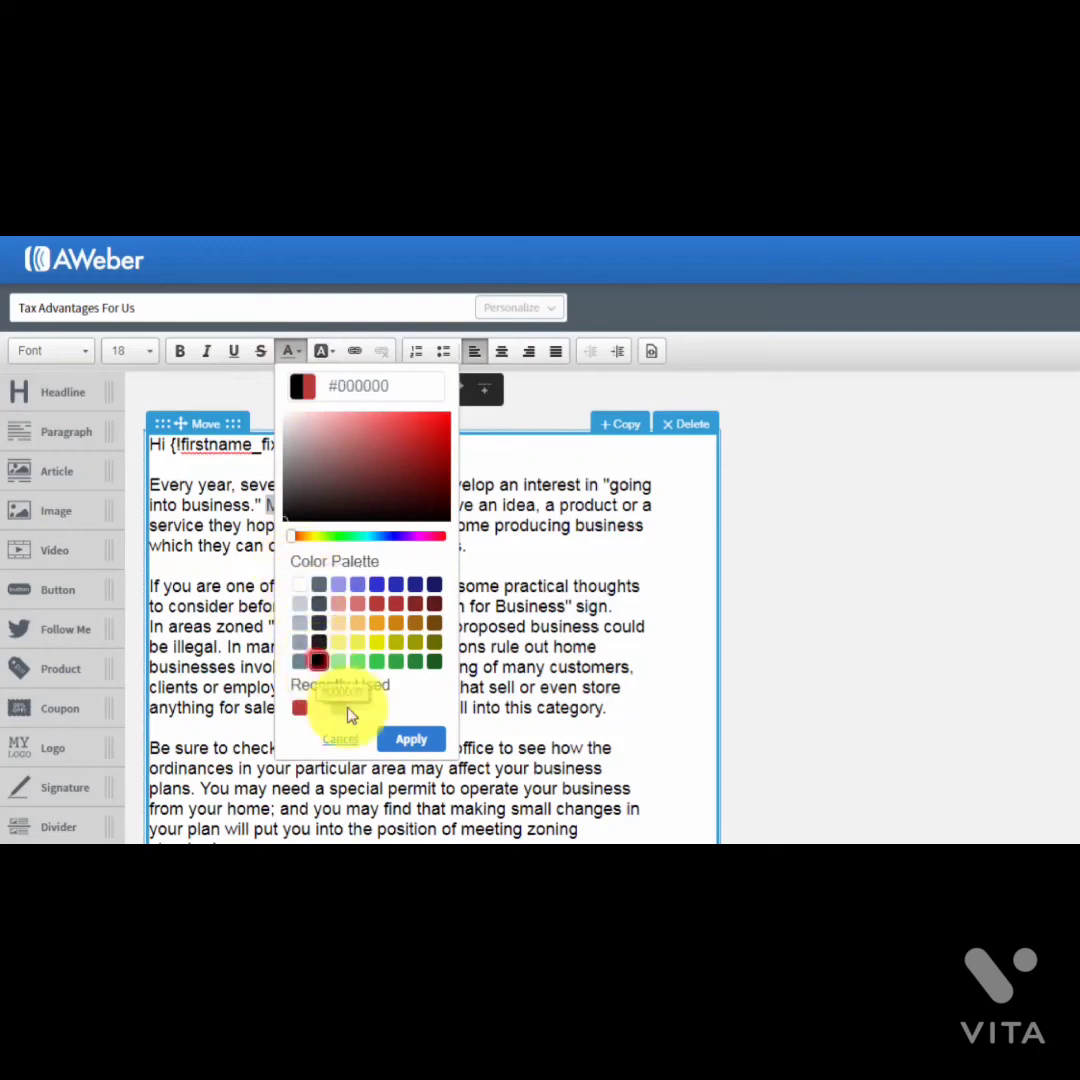
{"action": "left_click", "coordinate": [410, 741]}
{"action": "left_click", "coordinate": [399, 631]}
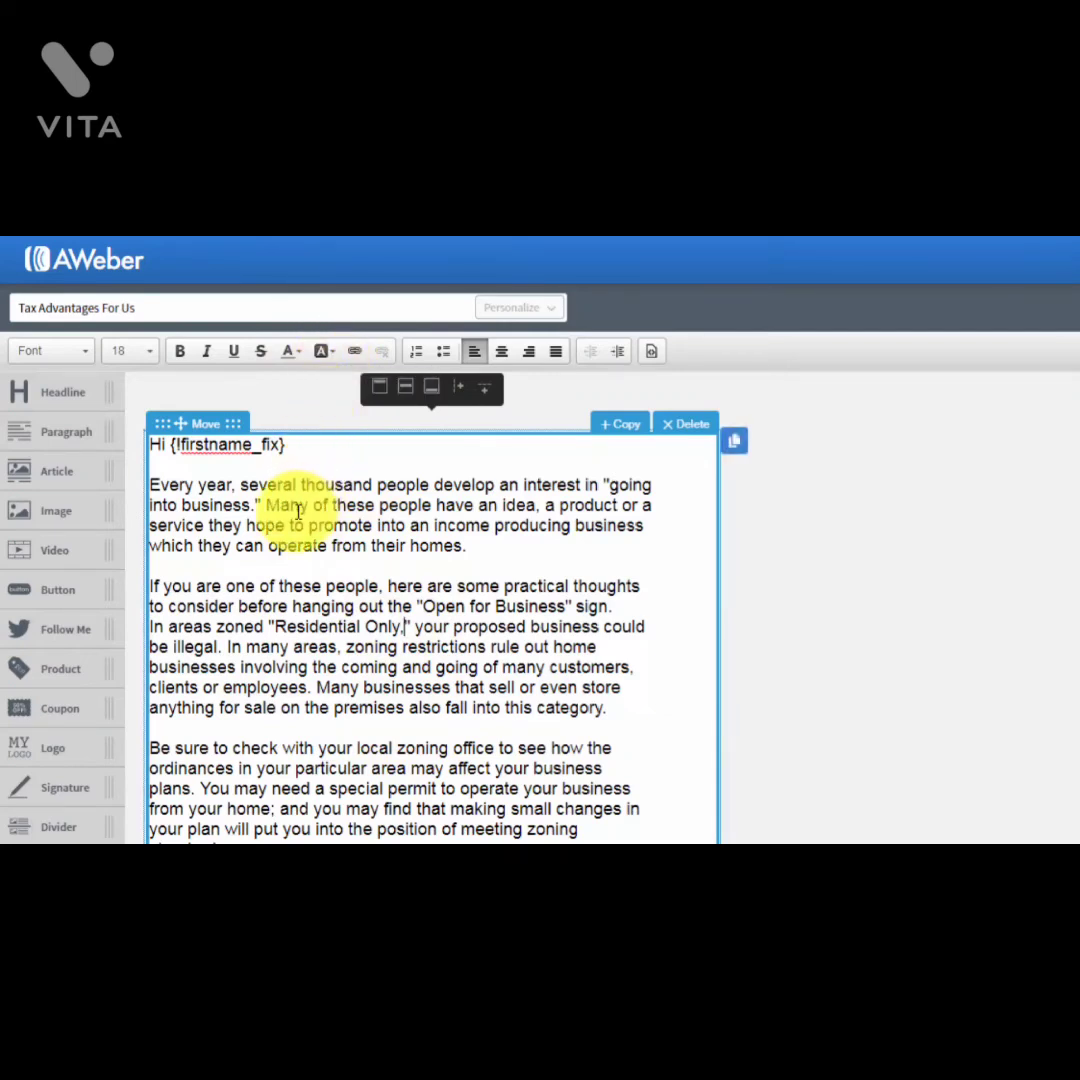
Step: Highlight 'thousand people develop' with a pale yellow background
{"action": "left_click_drag", "start_coordinate": [301, 484], "coordinate": [487, 483]}
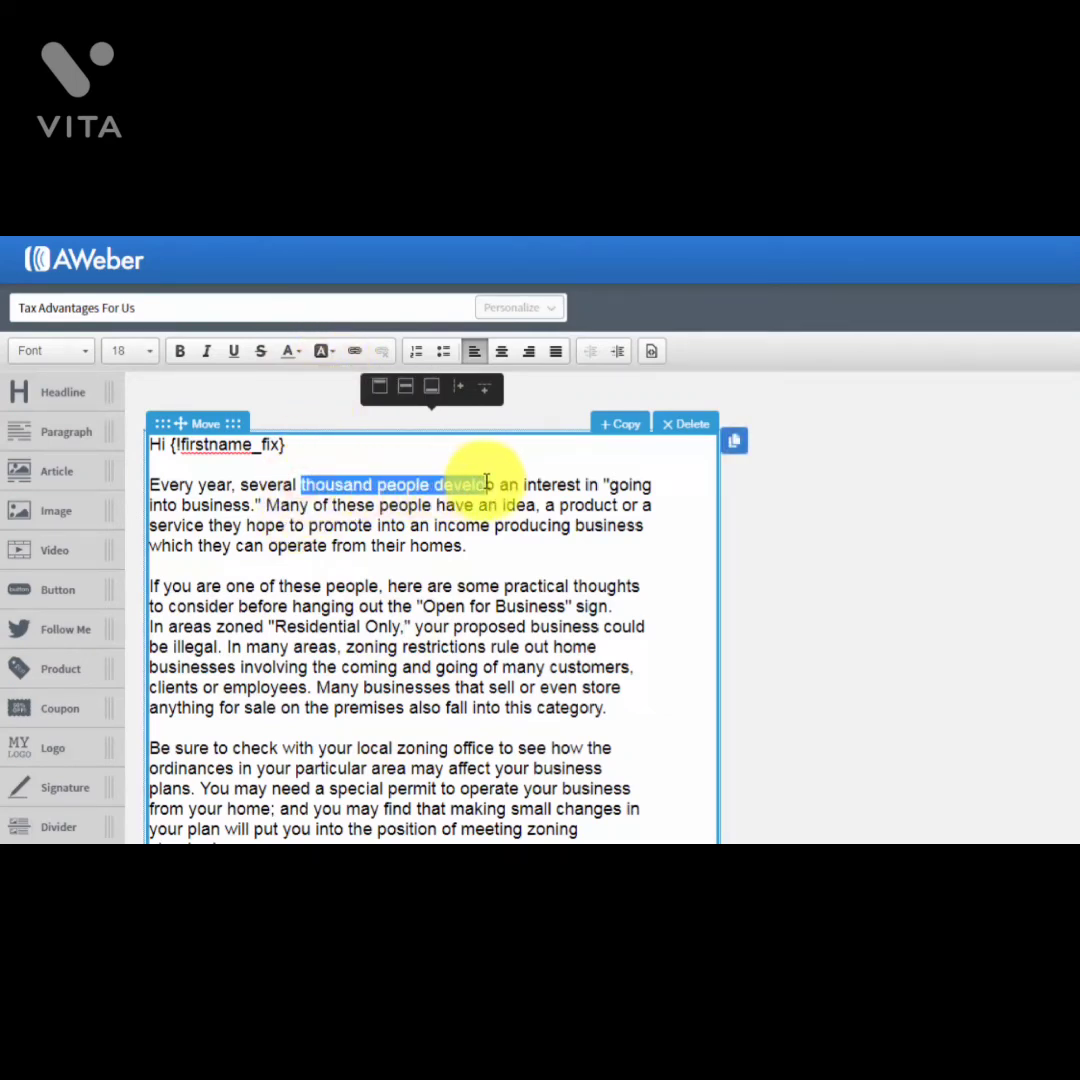
{"action": "left_click", "coordinate": [328, 352]}
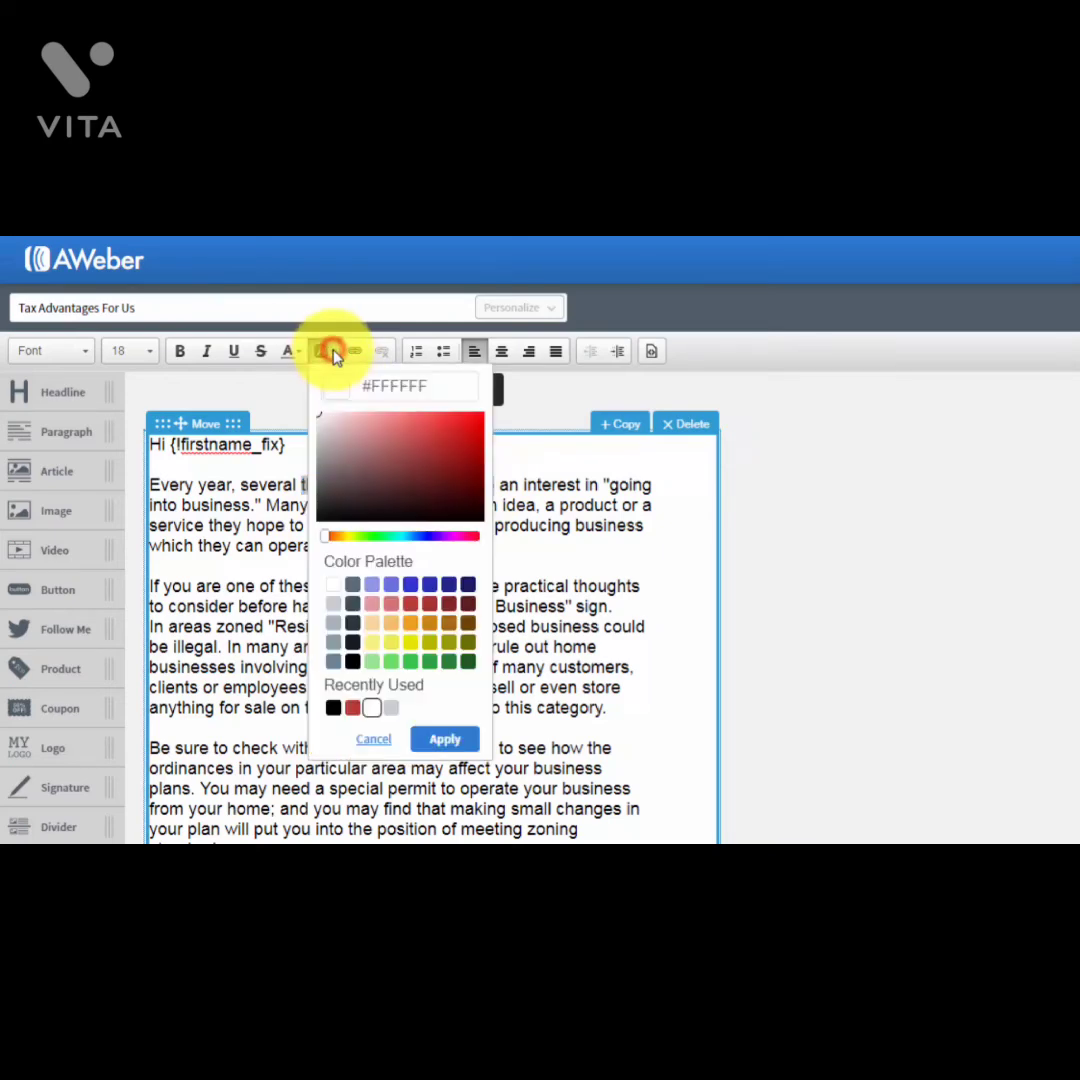
{"action": "left_click", "coordinate": [370, 644]}
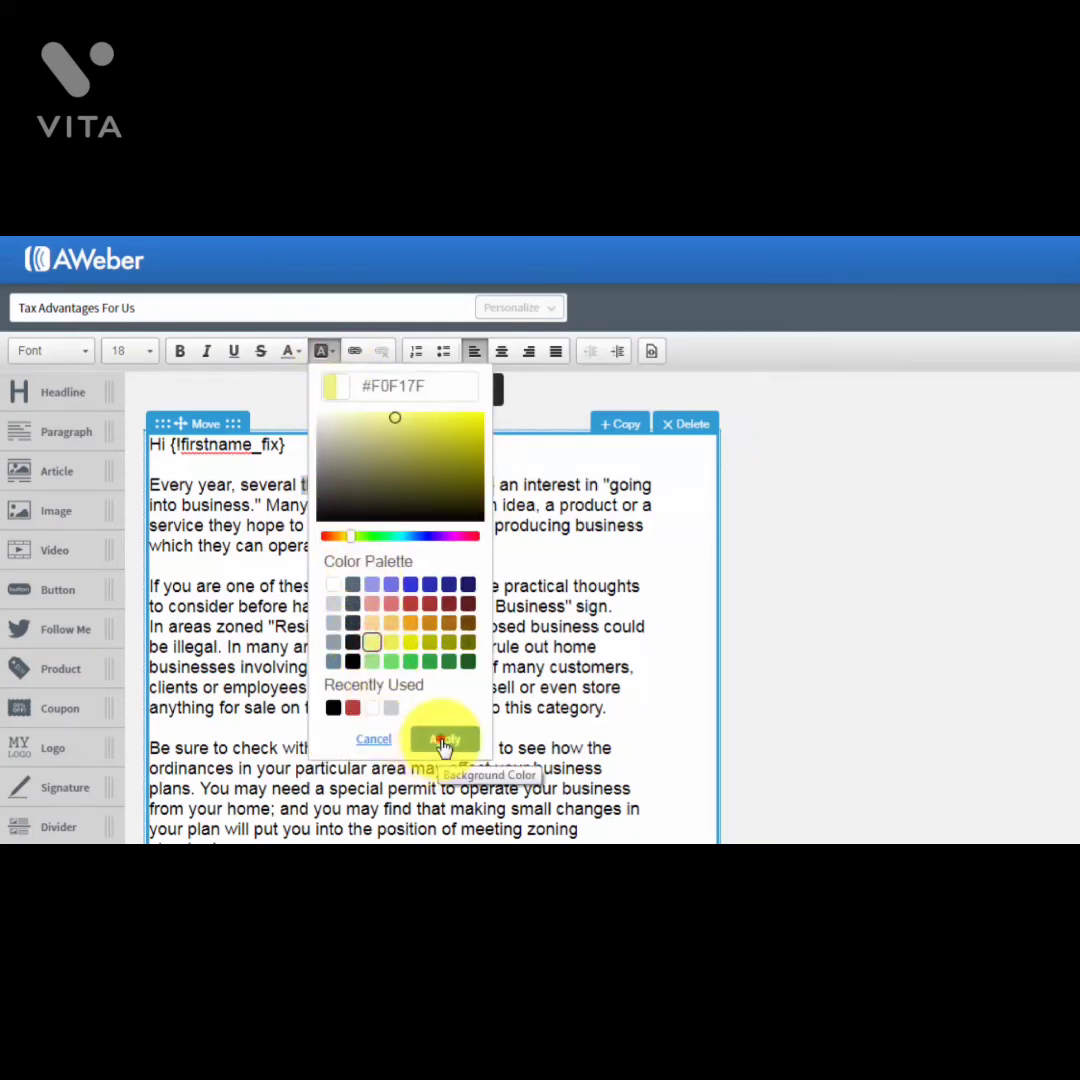
{"action": "left_click", "coordinate": [441, 740]}
{"action": "left_click", "coordinate": [455, 628]}
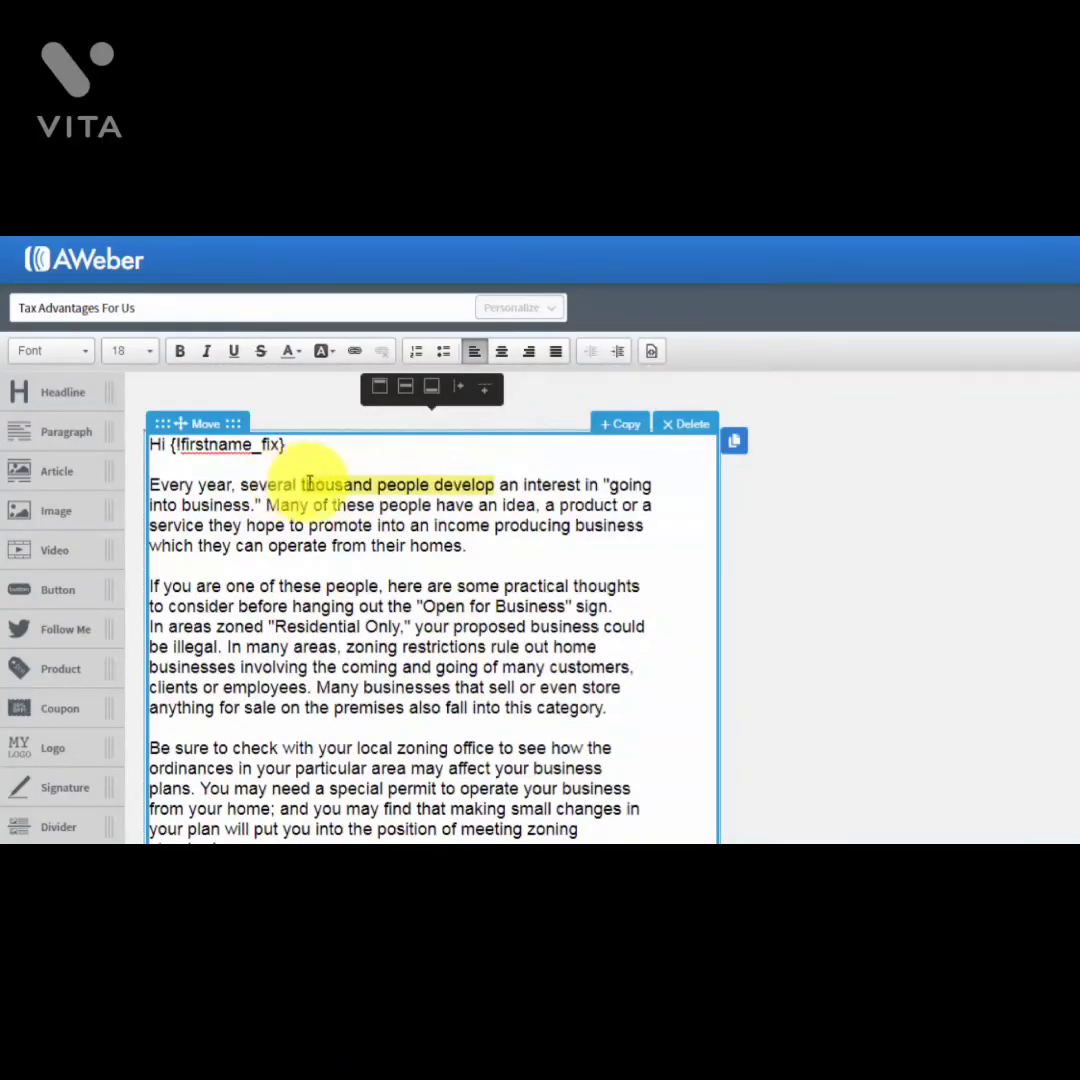
Step: Remove the yellow highlight from 'thousand people develop' by setting a white background
{"action": "left_click_drag", "start_coordinate": [498, 484], "coordinate": [301, 484]}
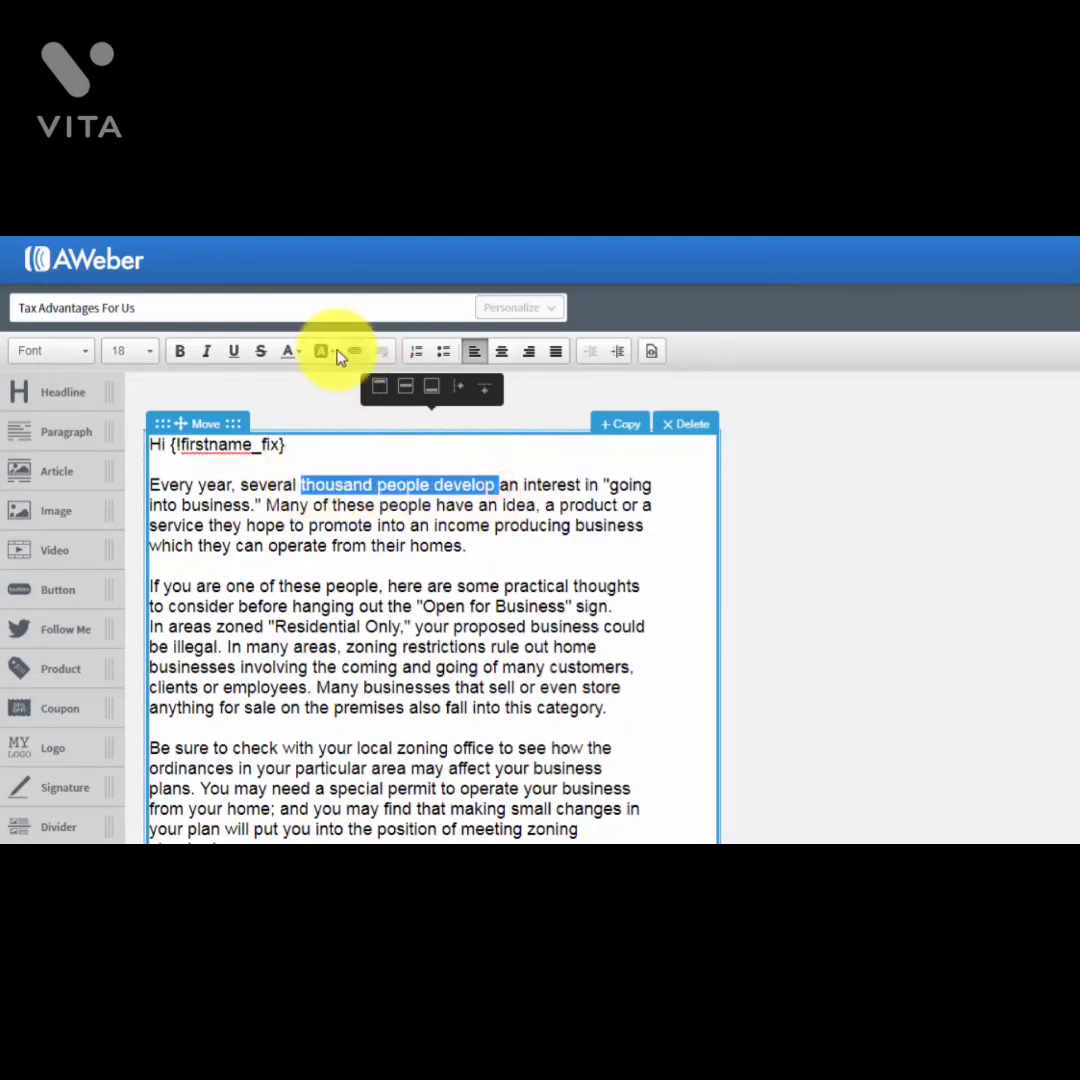
{"action": "left_click", "coordinate": [334, 354]}
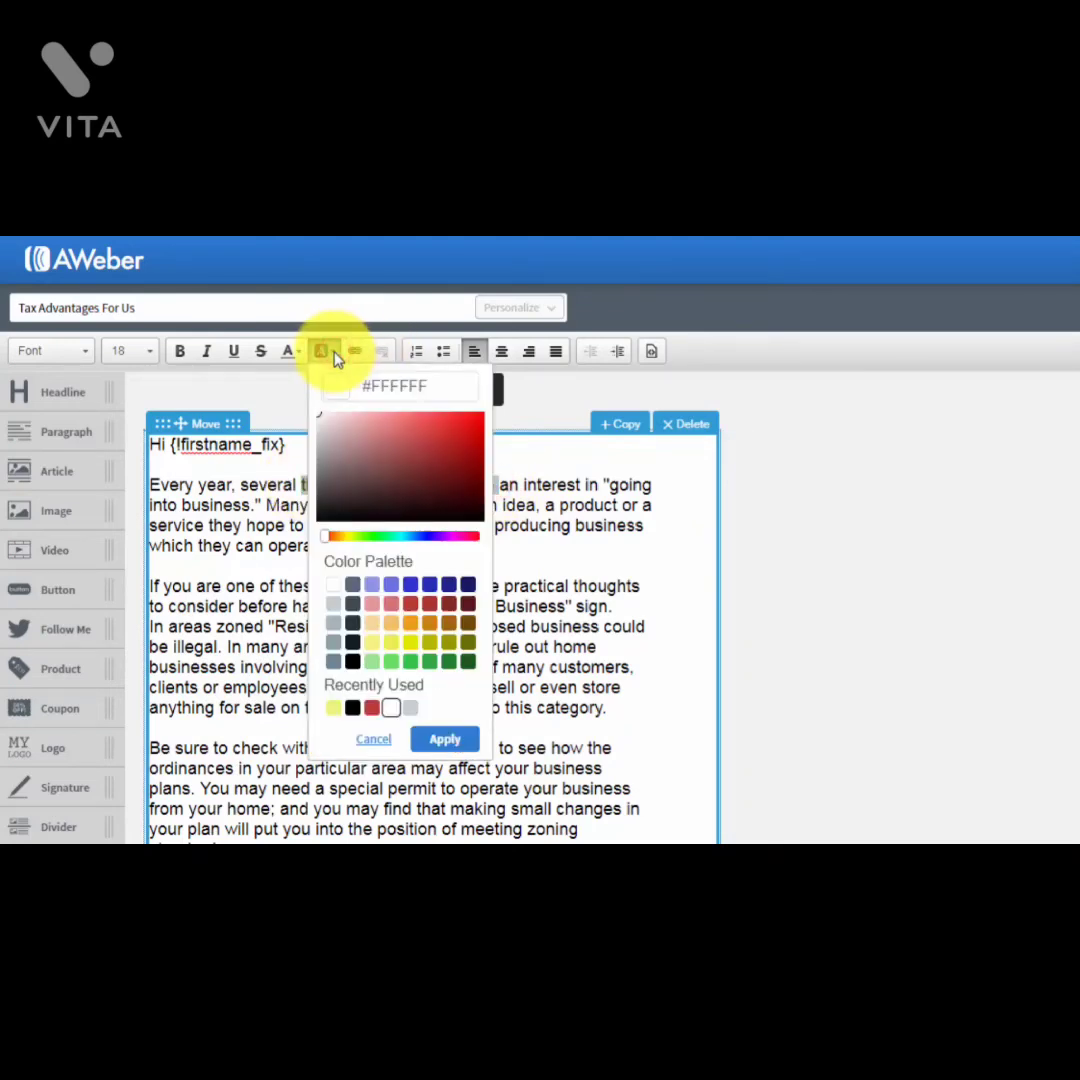
{"action": "left_click", "coordinate": [325, 587]}
{"action": "left_click", "coordinate": [443, 740]}
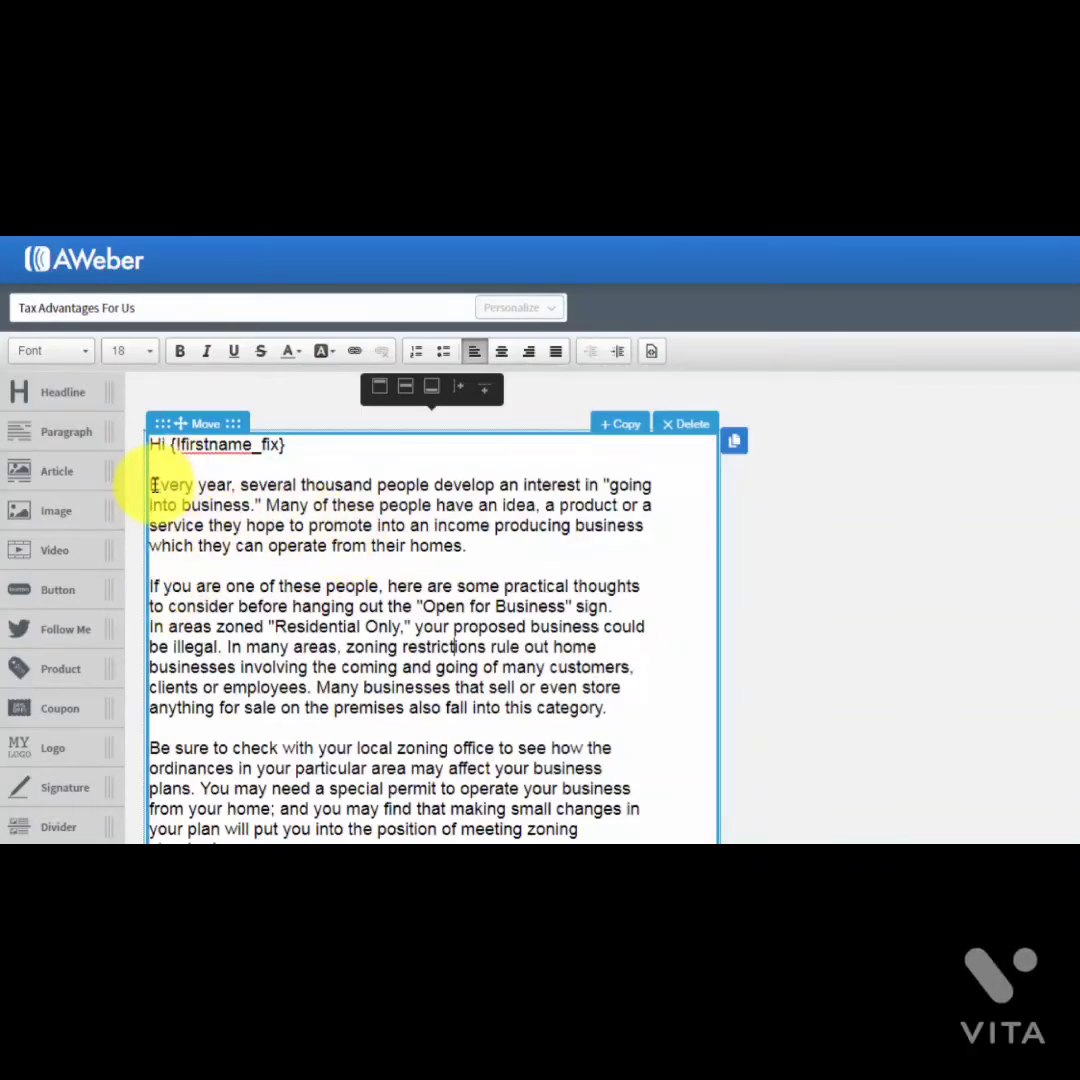
Step: Delete the opening 'Every year…' paragraph after undoing an accidental numbered list
{"action": "left_click_drag", "start_coordinate": [150, 484], "coordinate": [405, 632]}
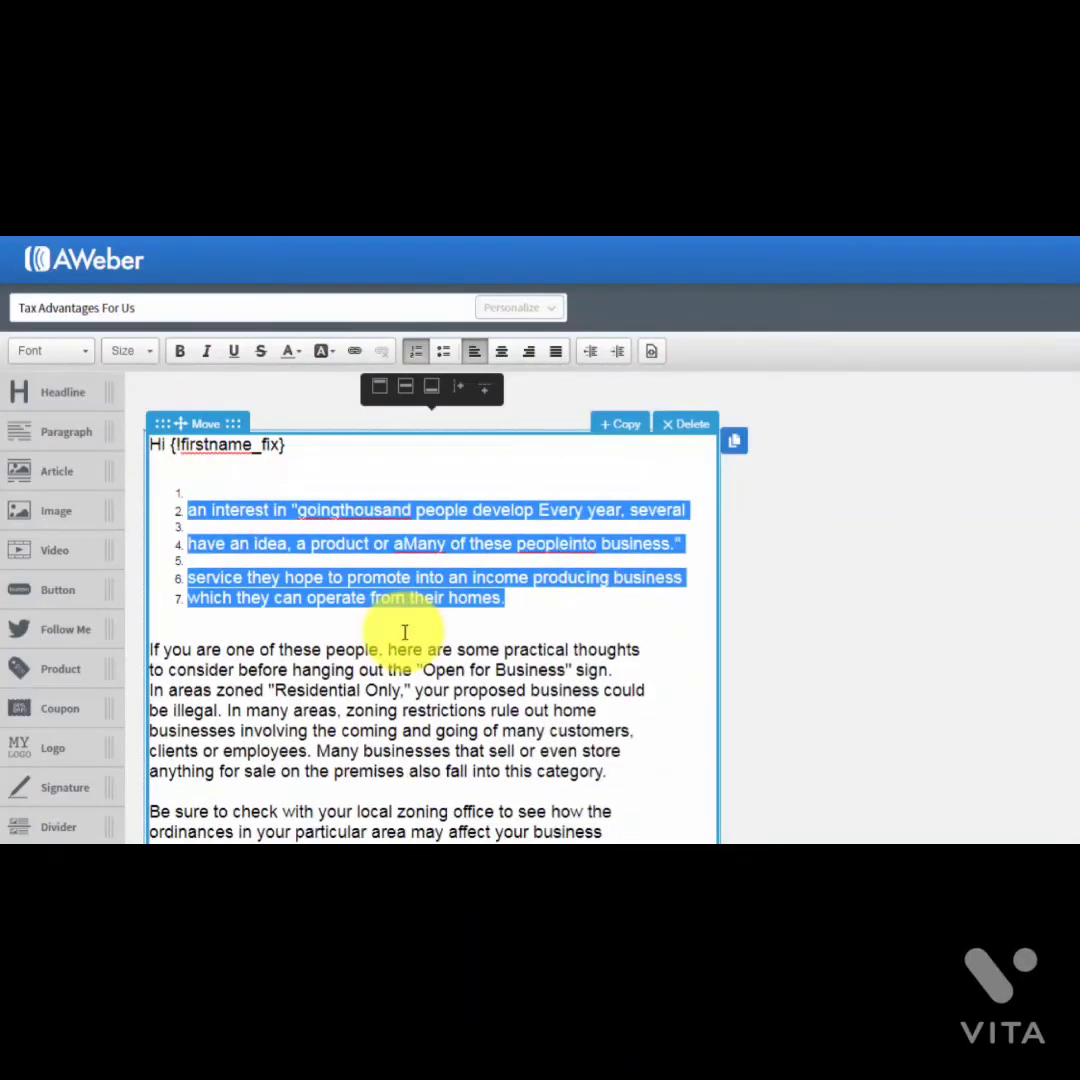
{"action": "left_click", "coordinate": [417, 354]}
{"action": "left_click", "coordinate": [392, 586]}
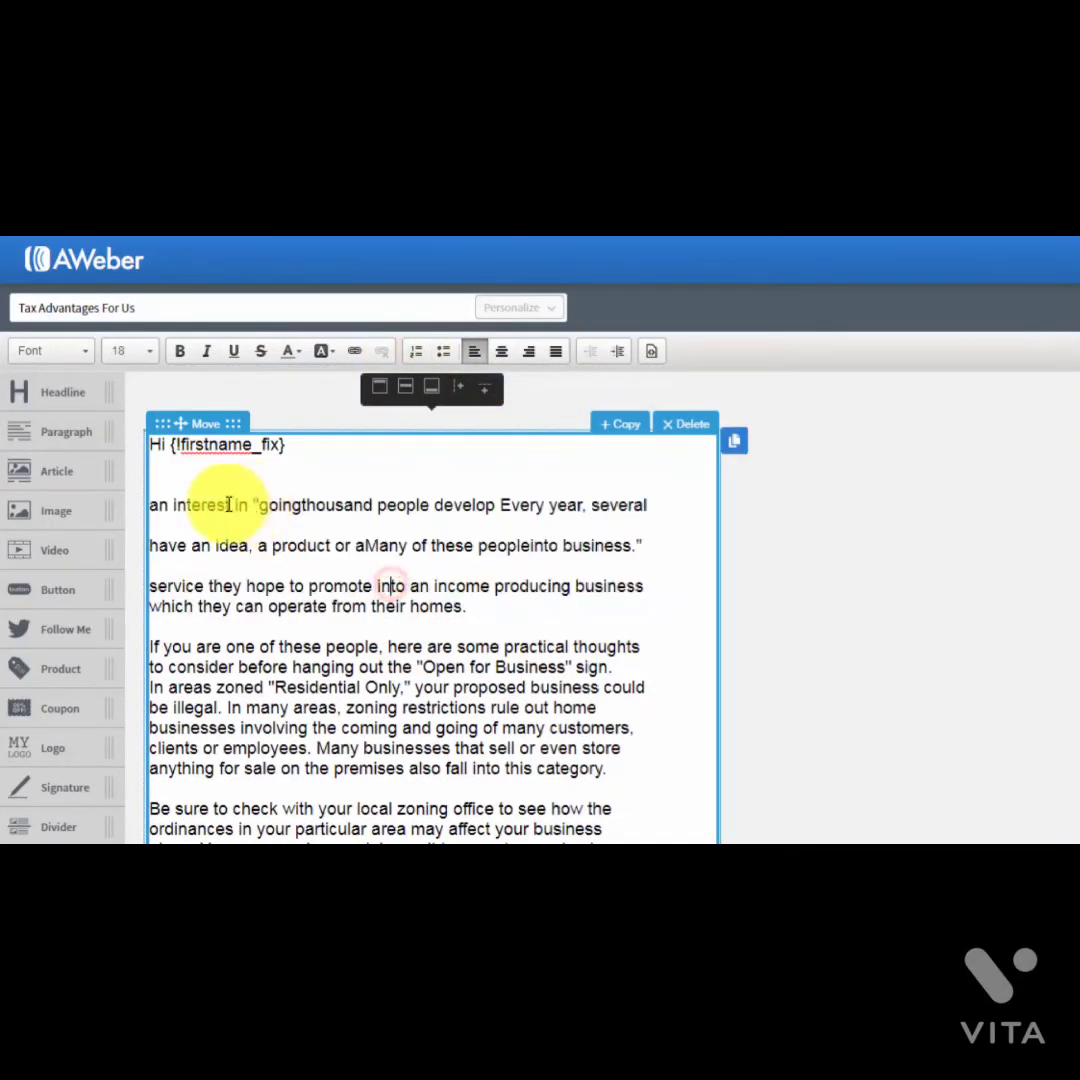
{"action": "left_click_drag", "start_coordinate": [499, 610], "coordinate": [145, 489]}
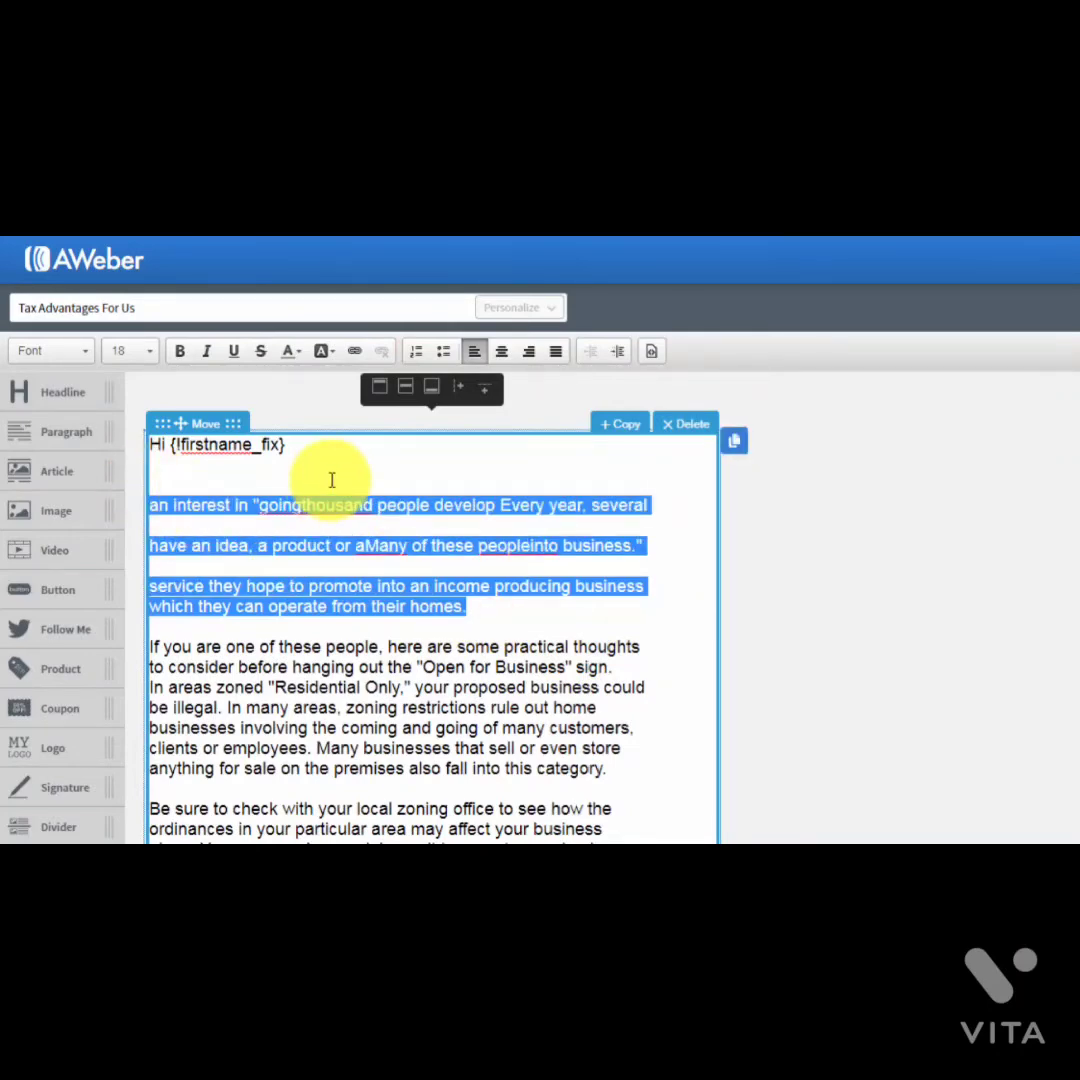
{"action": "key", "text": "Delete"}
{"action": "key", "text": "Delete"}
{"action": "key", "text": "Delete"}
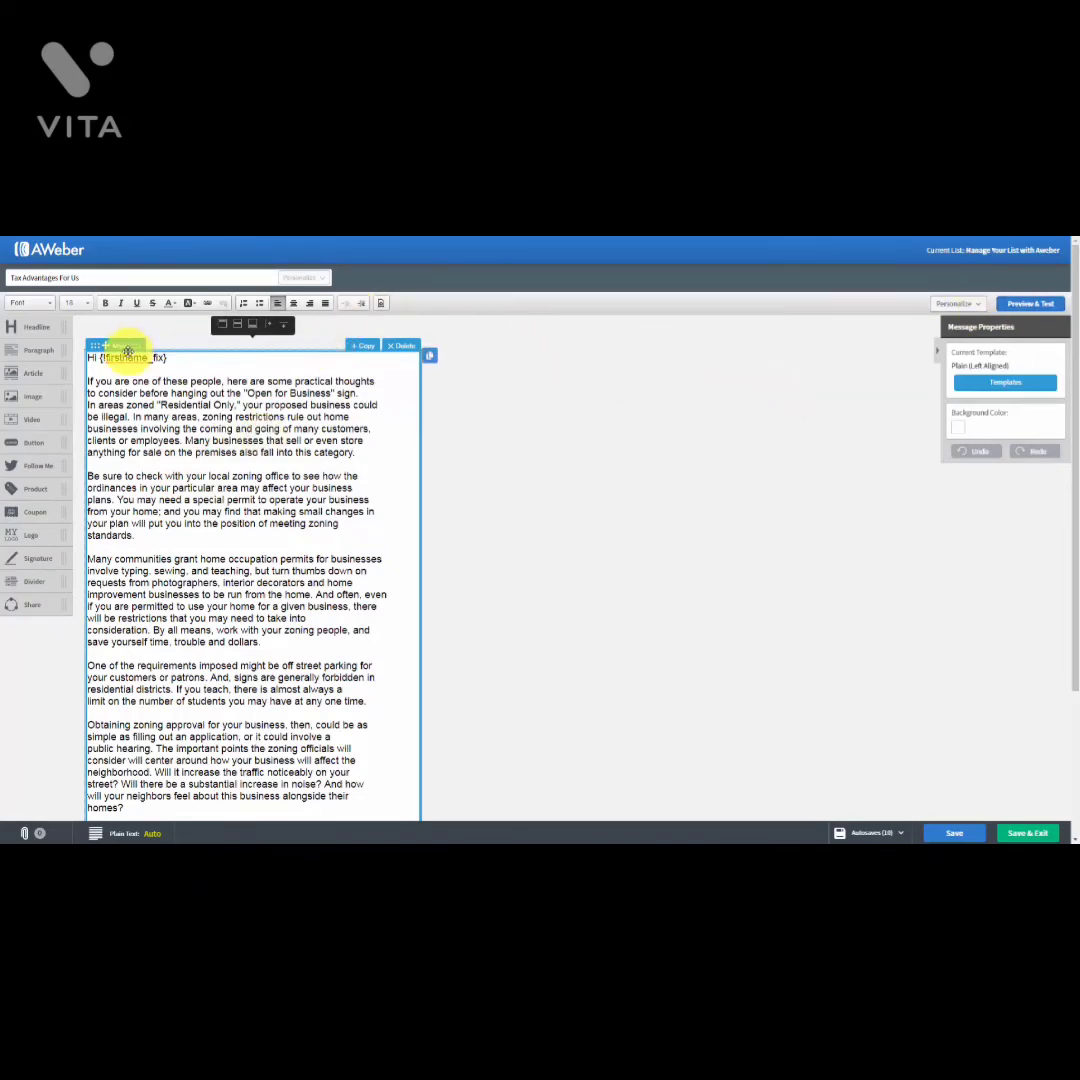
{"action": "left_click_drag", "start_coordinate": [50, 372], "coordinate": [128, 376]}
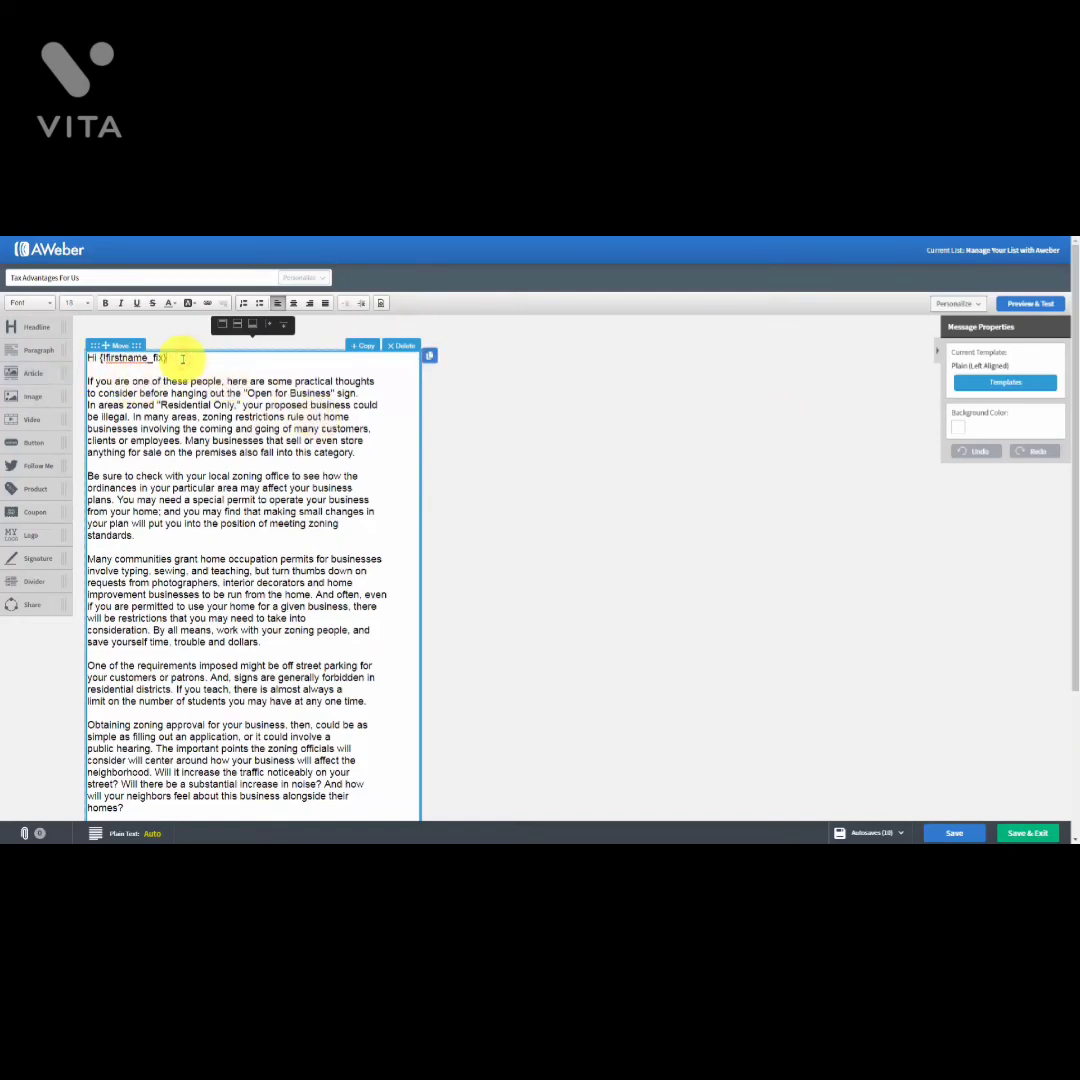
{"action": "left_click", "coordinate": [182, 359]}
{"action": "key", "text": "Return"}
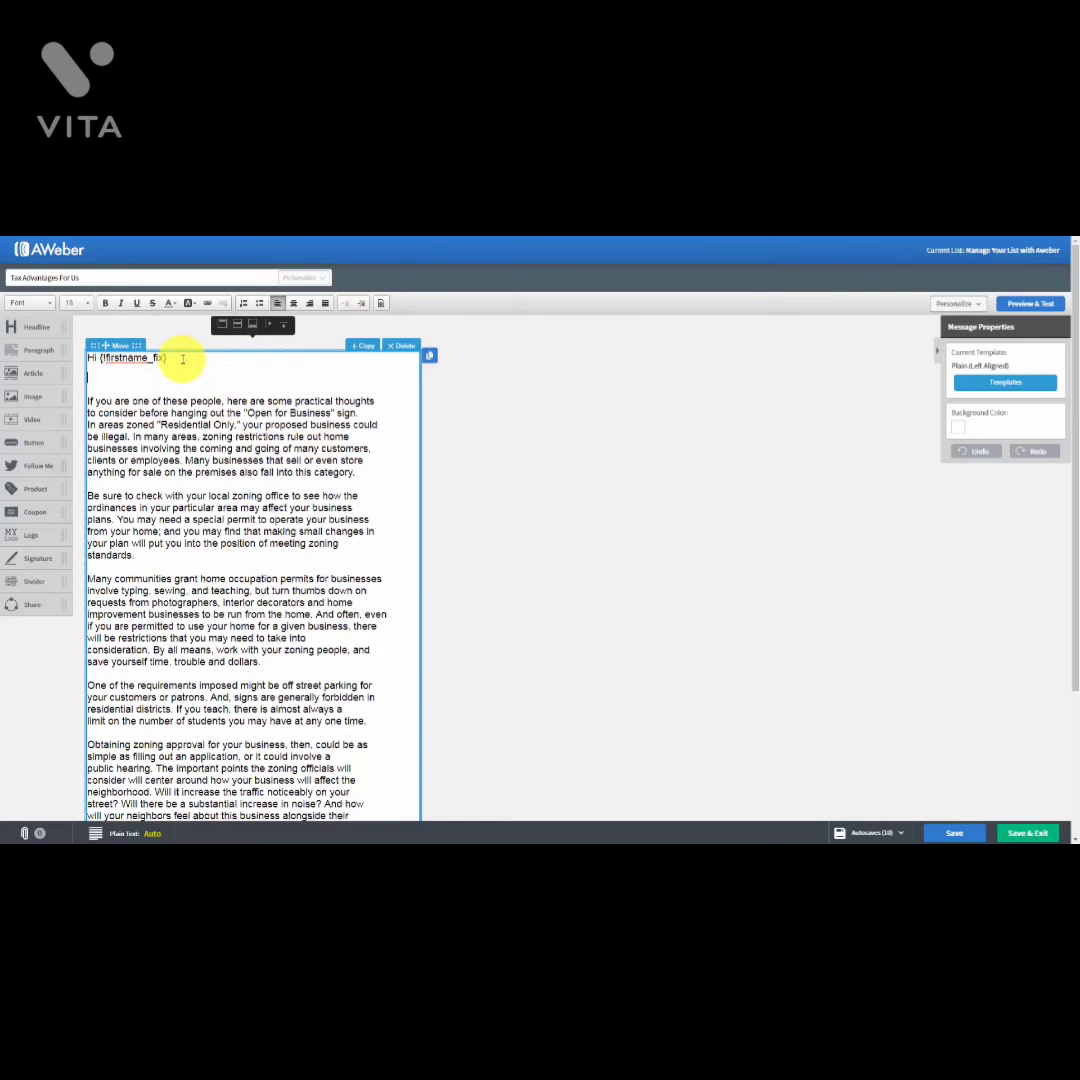
{"action": "left_click_drag", "start_coordinate": [24, 326], "coordinate": [22, 333]}
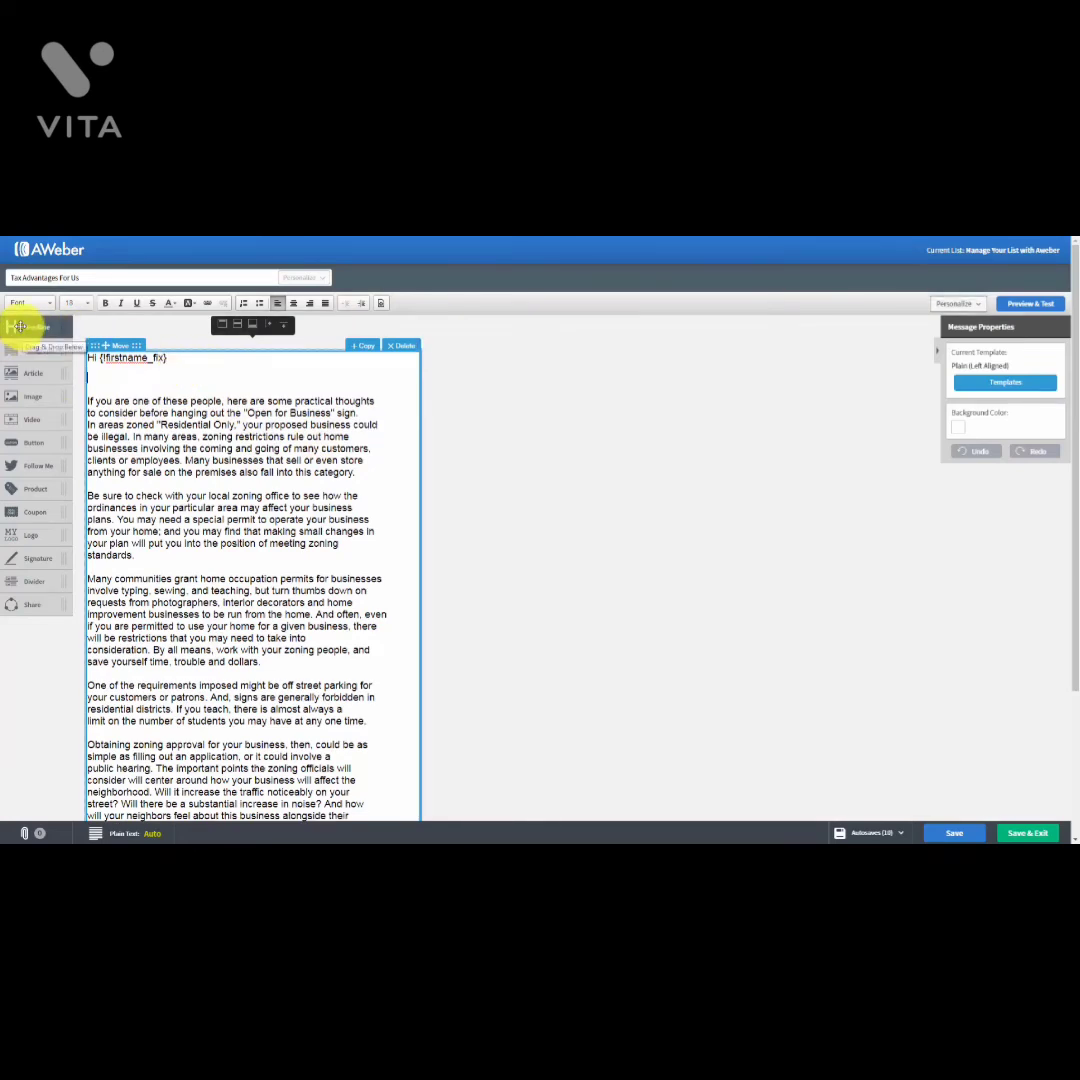
{"action": "left_click_drag", "start_coordinate": [20, 327], "coordinate": [120, 400]}
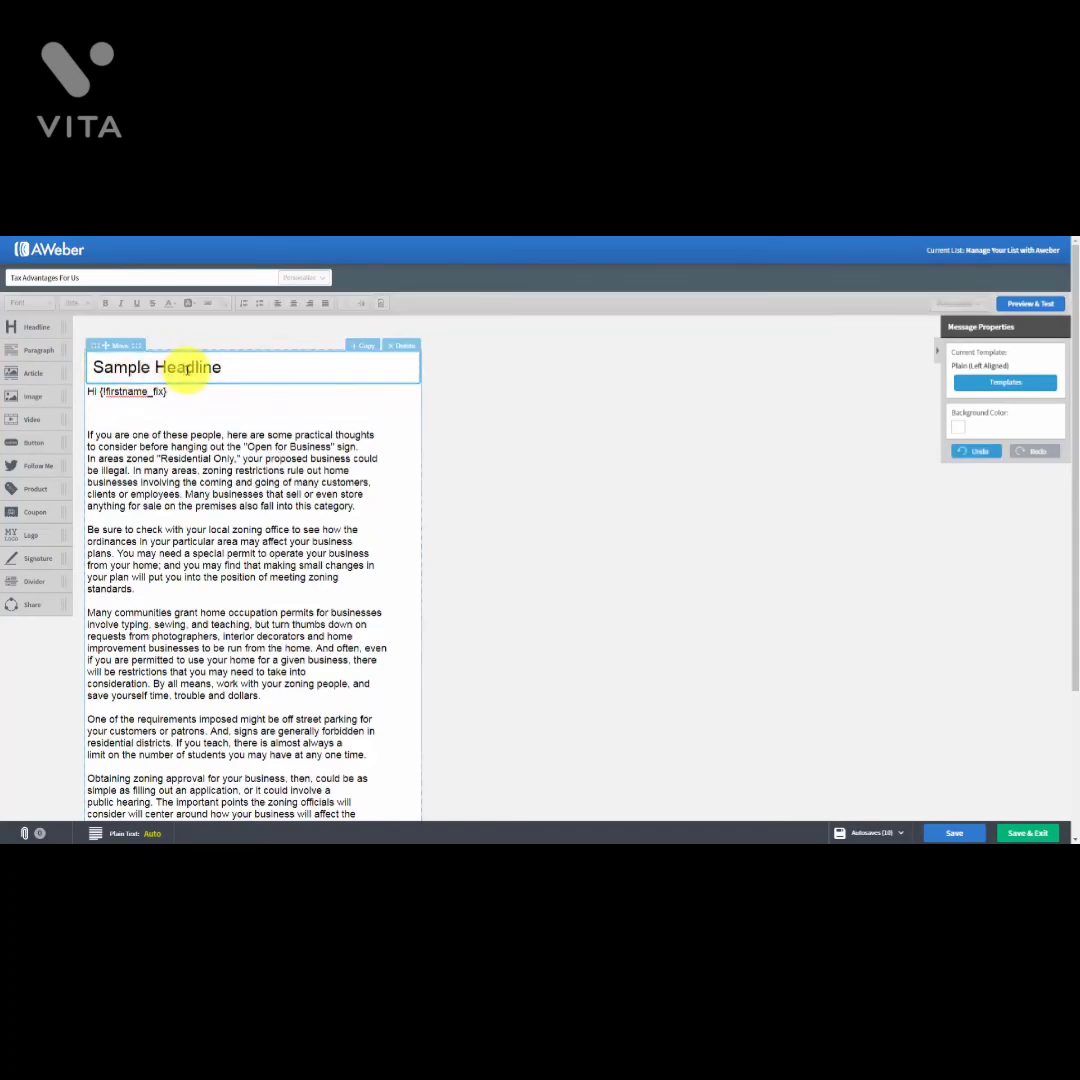
{"action": "triple_click", "coordinate": [187, 369]}
{"action": "type", "text": "Tax Advantages"}
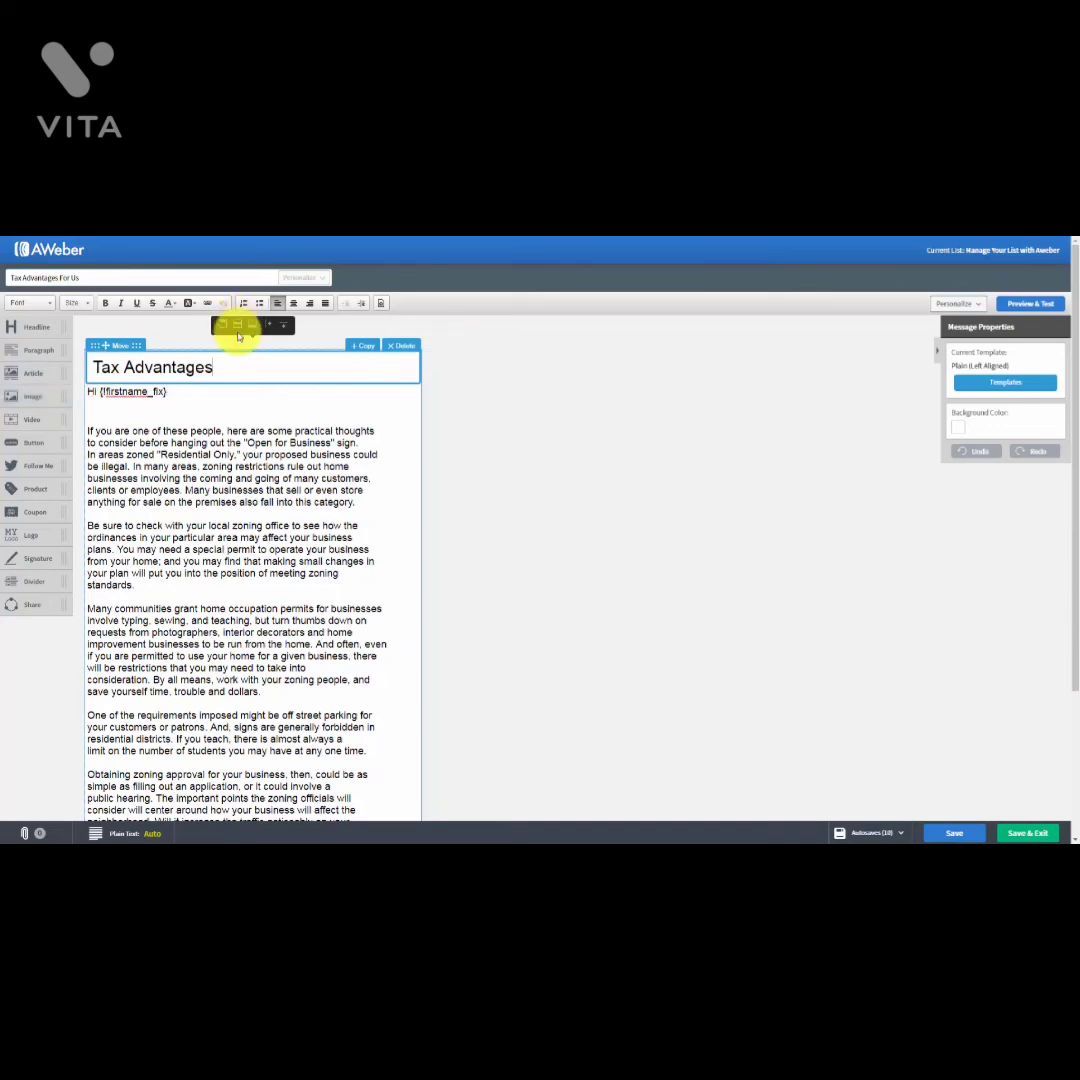
{"action": "left_click", "coordinate": [404, 346]}
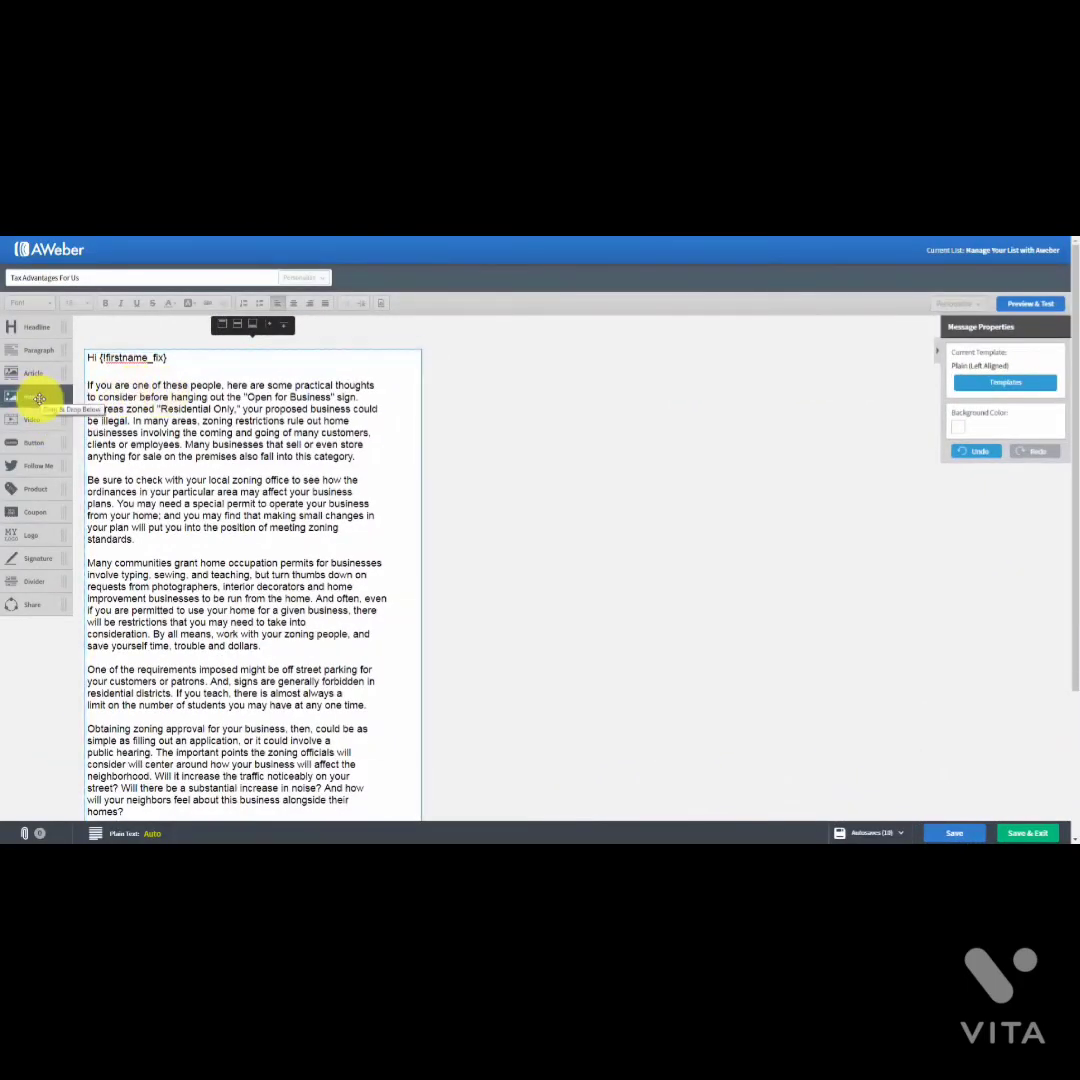
{"action": "left_click_drag", "start_coordinate": [39, 398], "coordinate": [155, 386]}
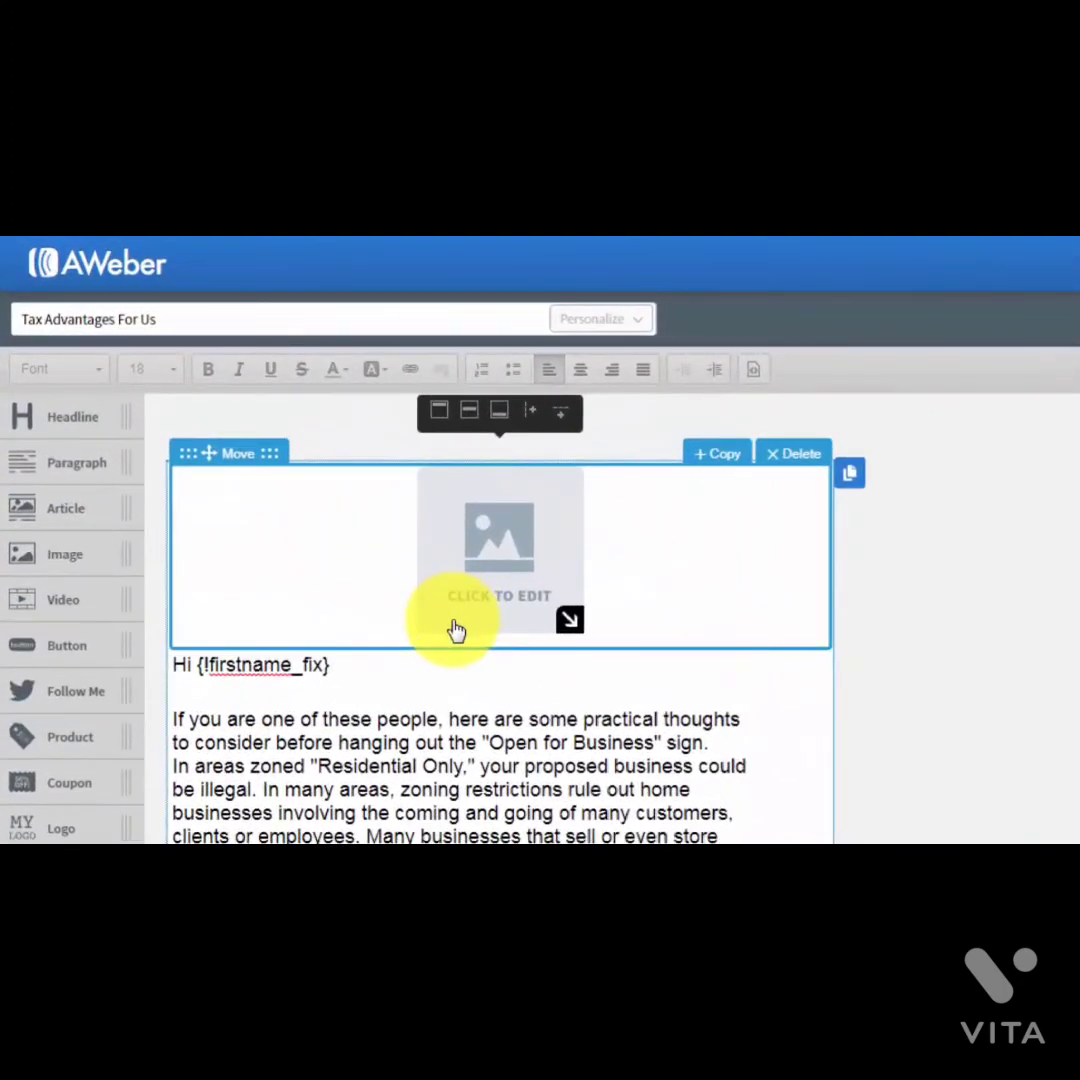
{"action": "left_click", "coordinate": [785, 458]}
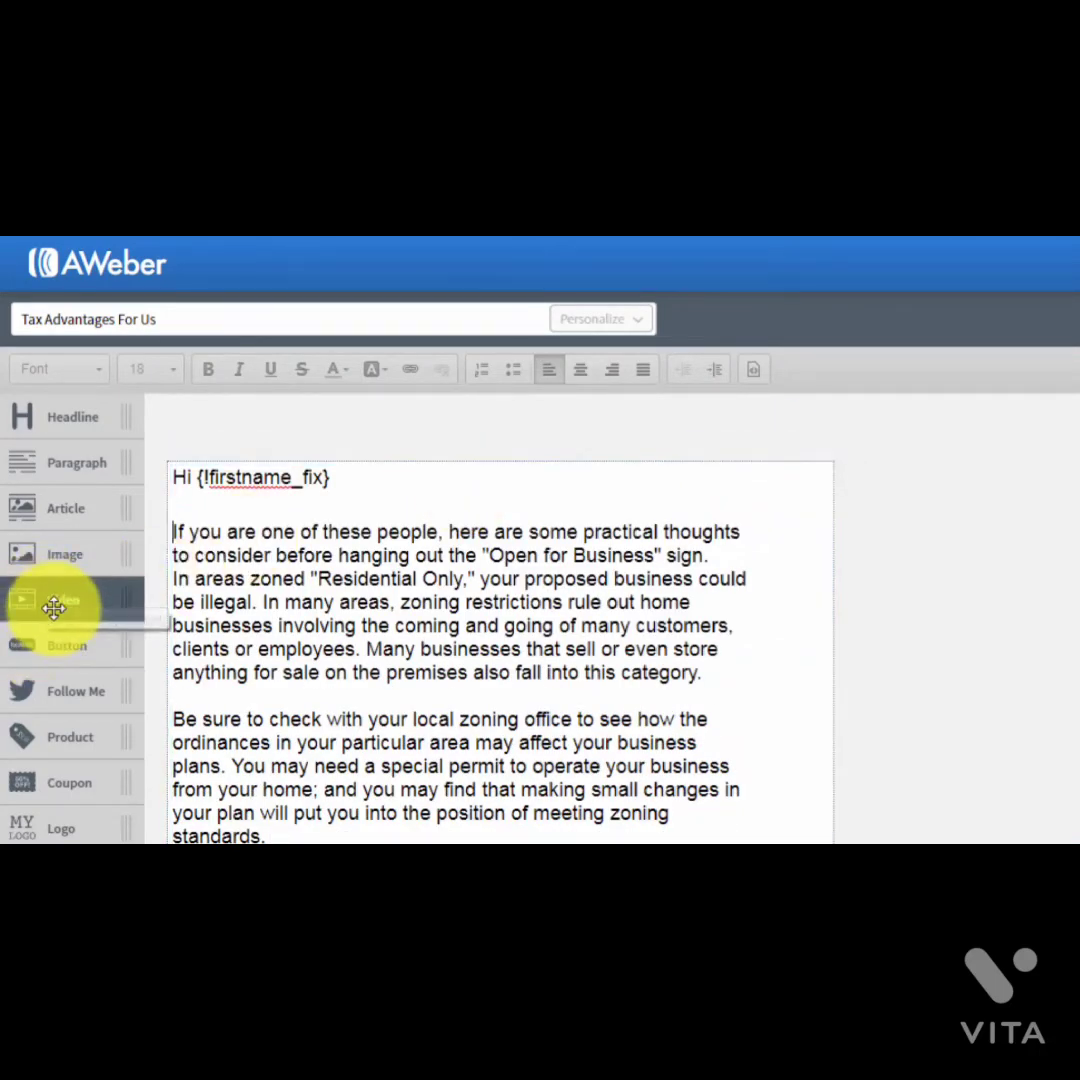
{"action": "left_click_drag", "start_coordinate": [53, 609], "coordinate": [284, 538]}
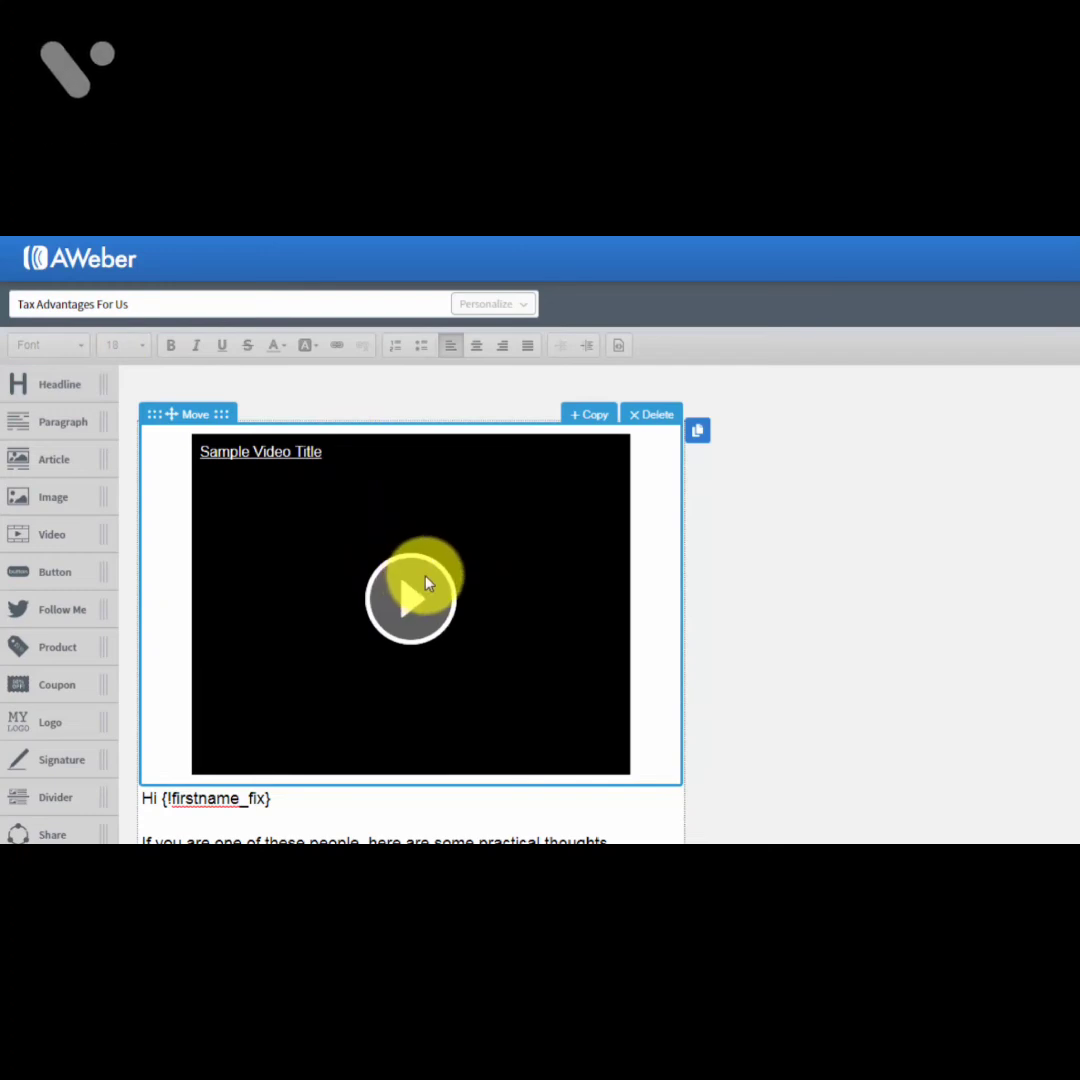
{"action": "left_click", "coordinate": [395, 548]}
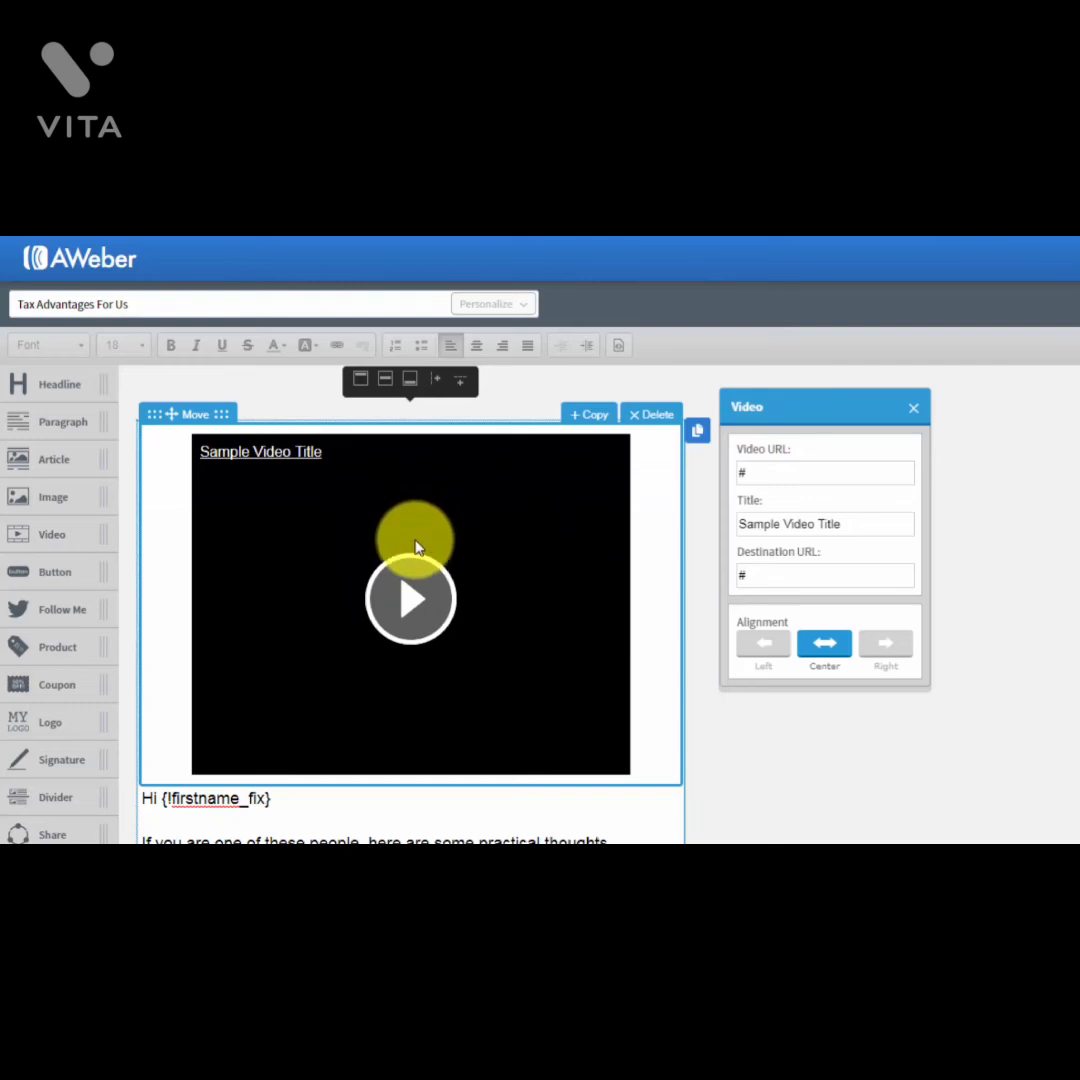
{"action": "left_click", "coordinate": [885, 474]}
{"action": "key", "text": "ctrl+v"}
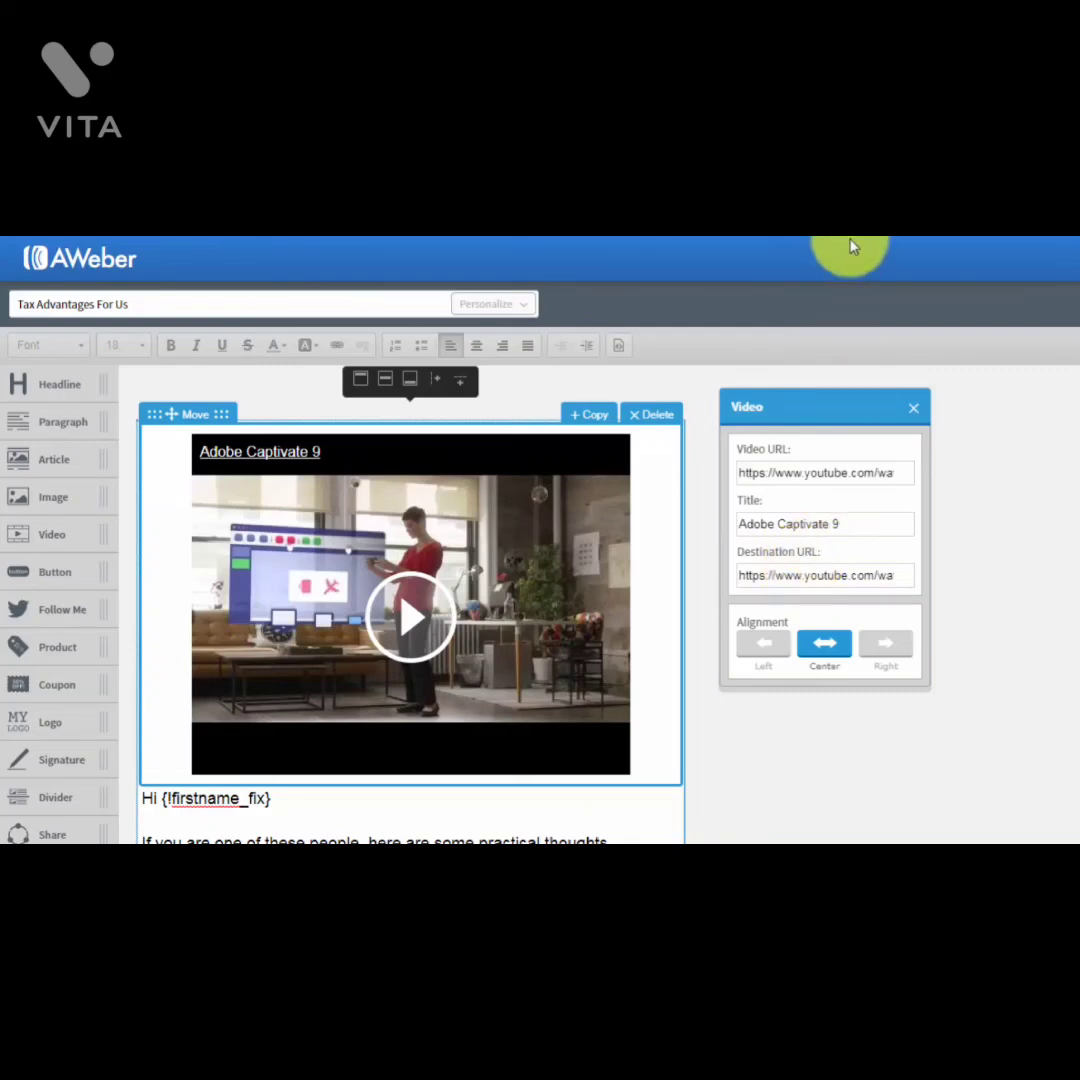
{"action": "left_click", "coordinate": [644, 416]}
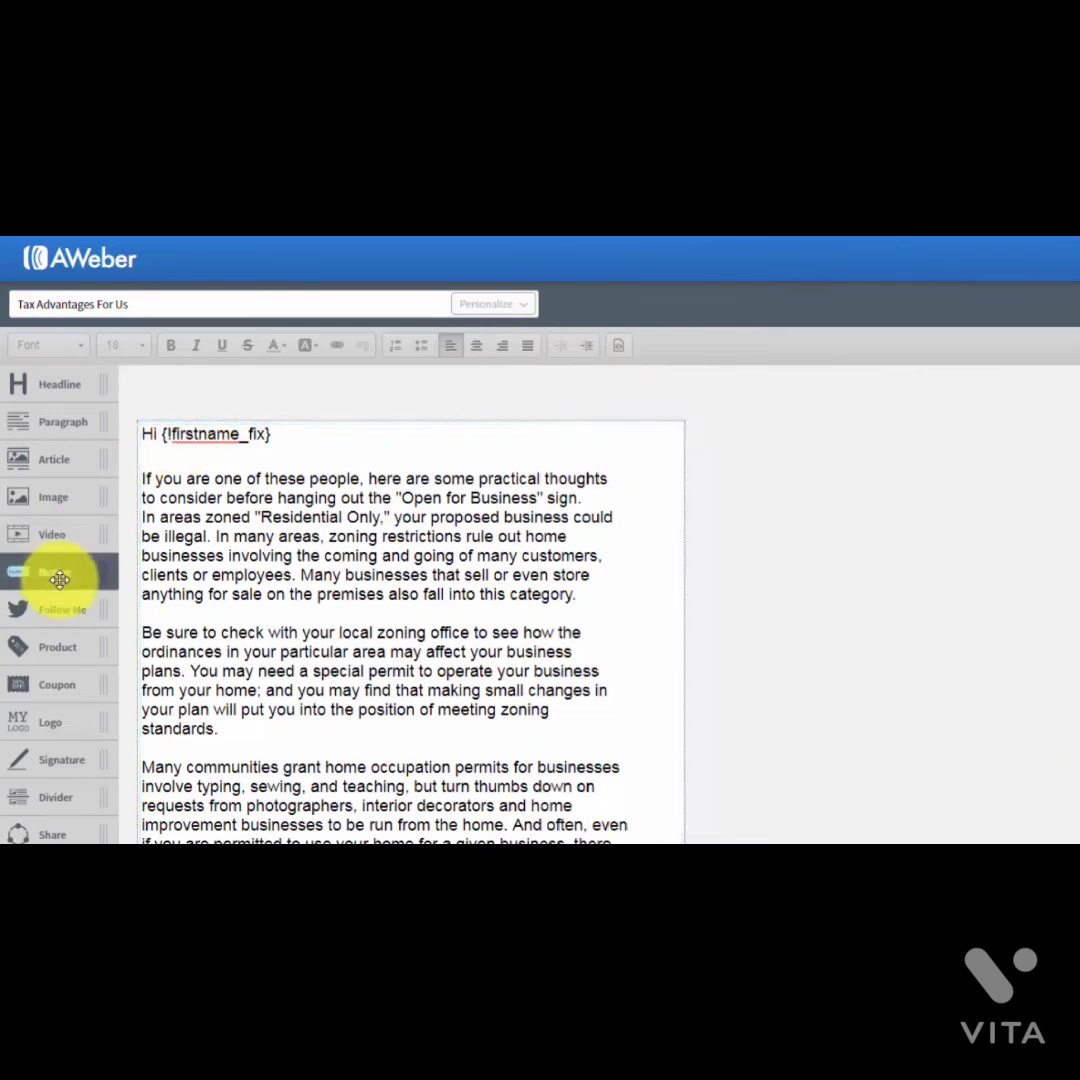
Step: Add and then remove a Click Here! button and a Facebook/Twitter follow block
{"action": "left_click_drag", "start_coordinate": [58, 573], "coordinate": [285, 483]}
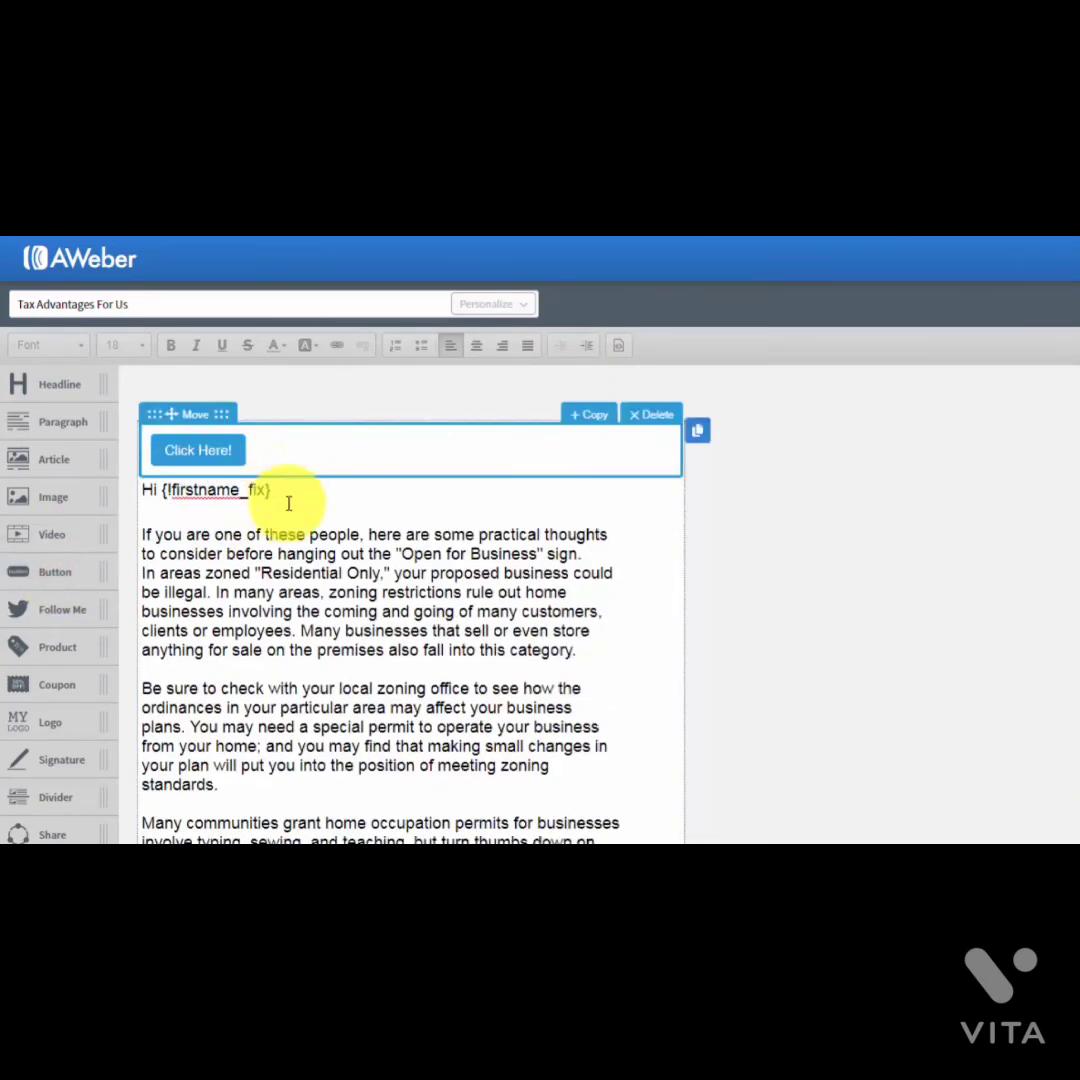
{"action": "left_click", "coordinate": [212, 449]}
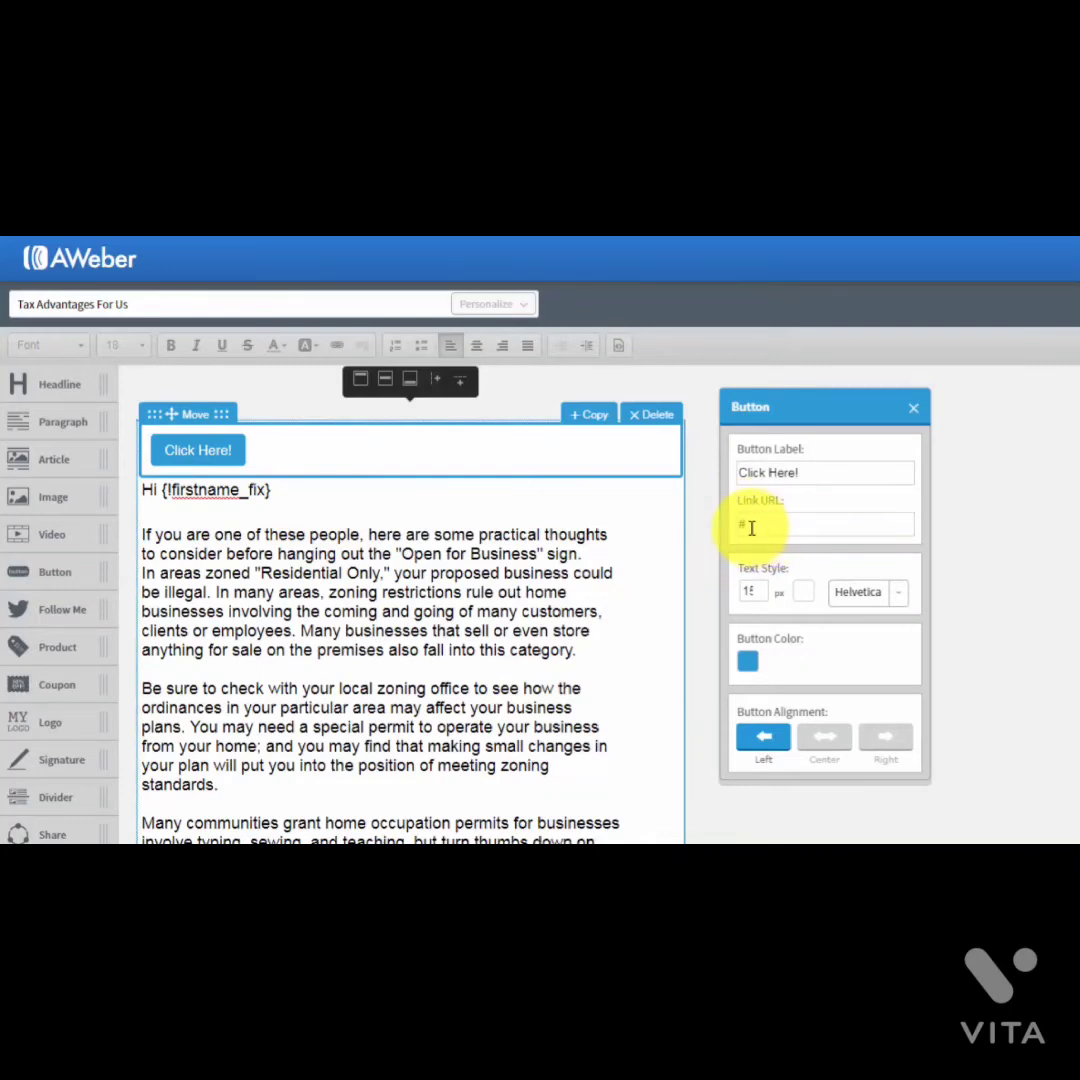
{"action": "left_click", "coordinate": [917, 414]}
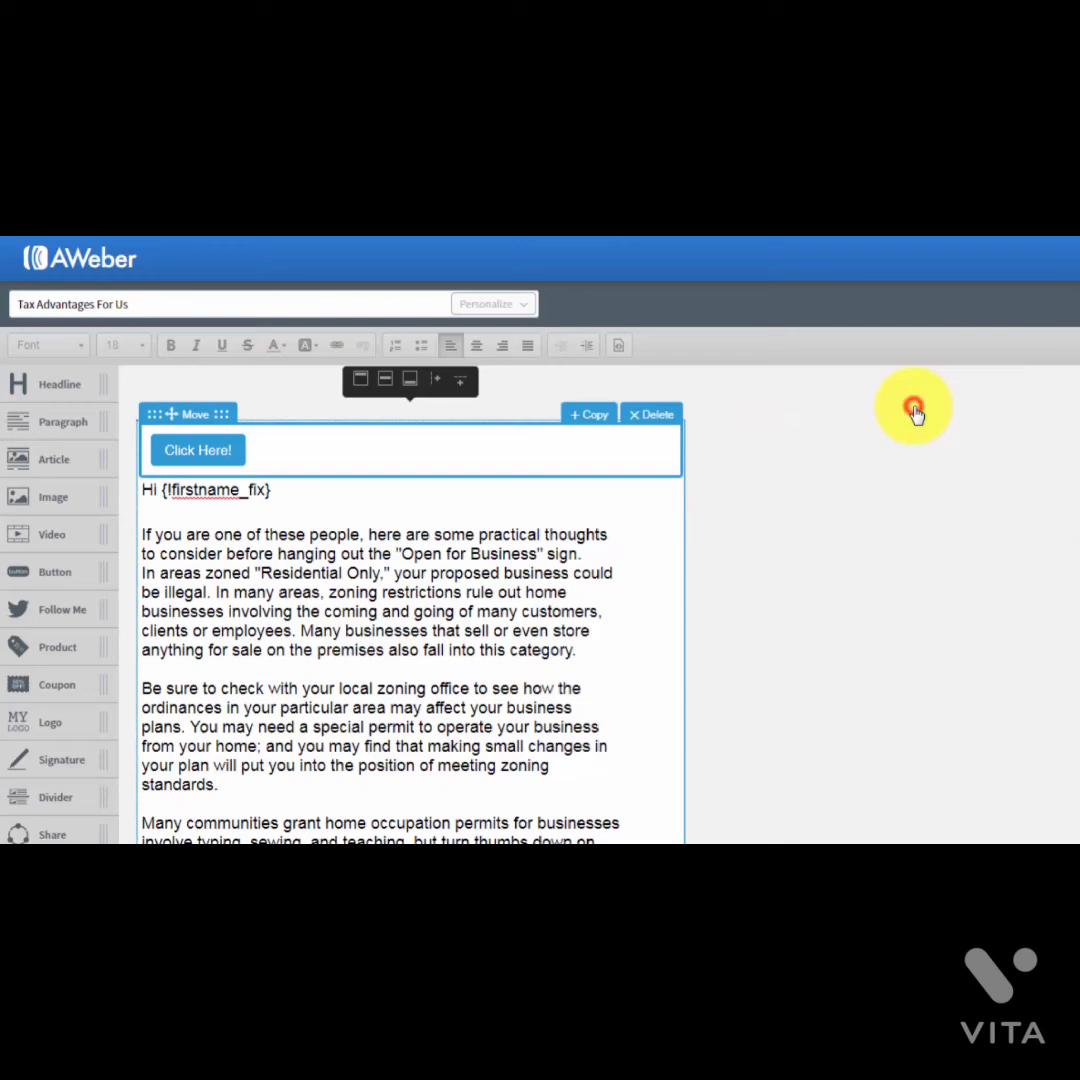
{"action": "left_click", "coordinate": [657, 415]}
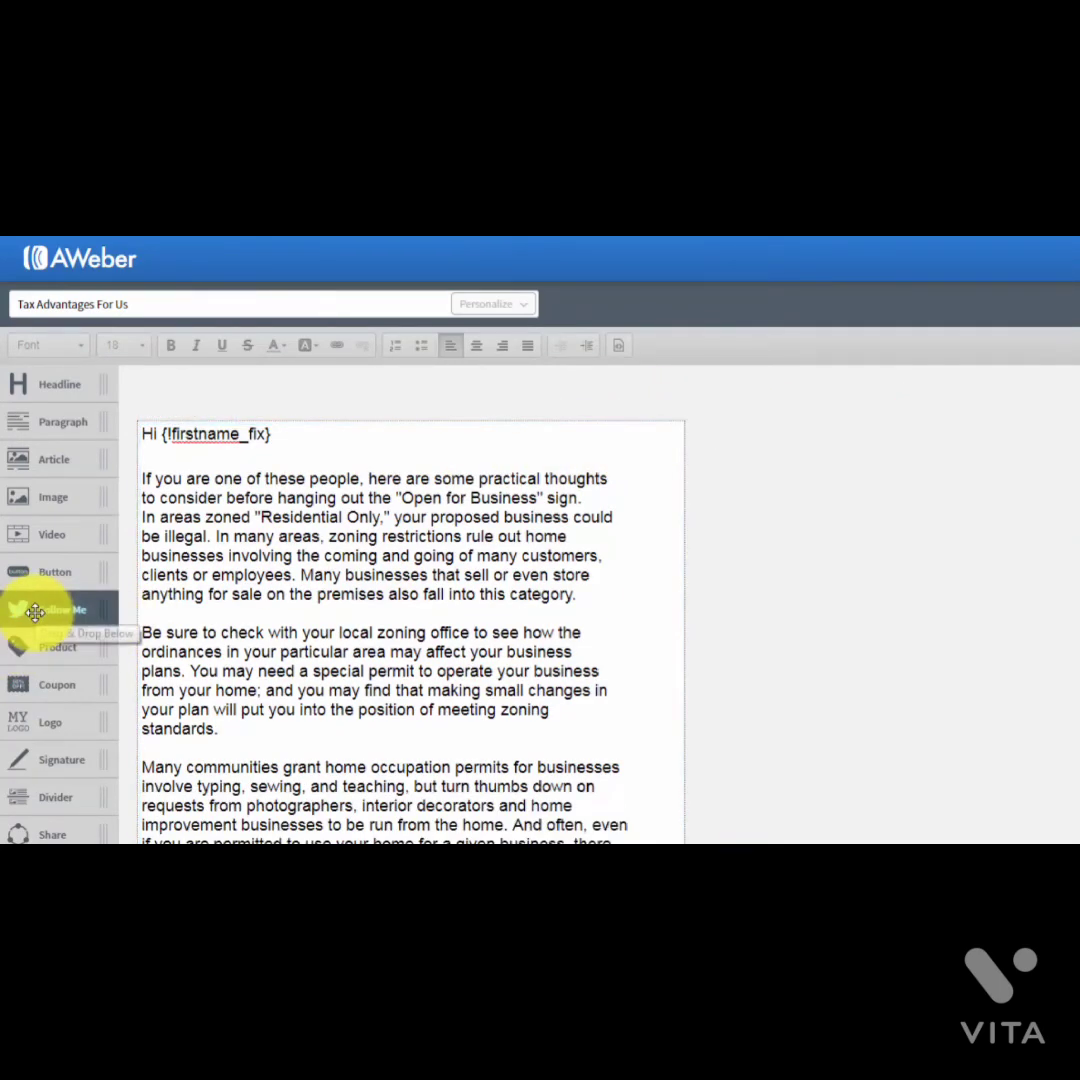
{"action": "left_click_drag", "start_coordinate": [40, 608], "coordinate": [176, 466]}
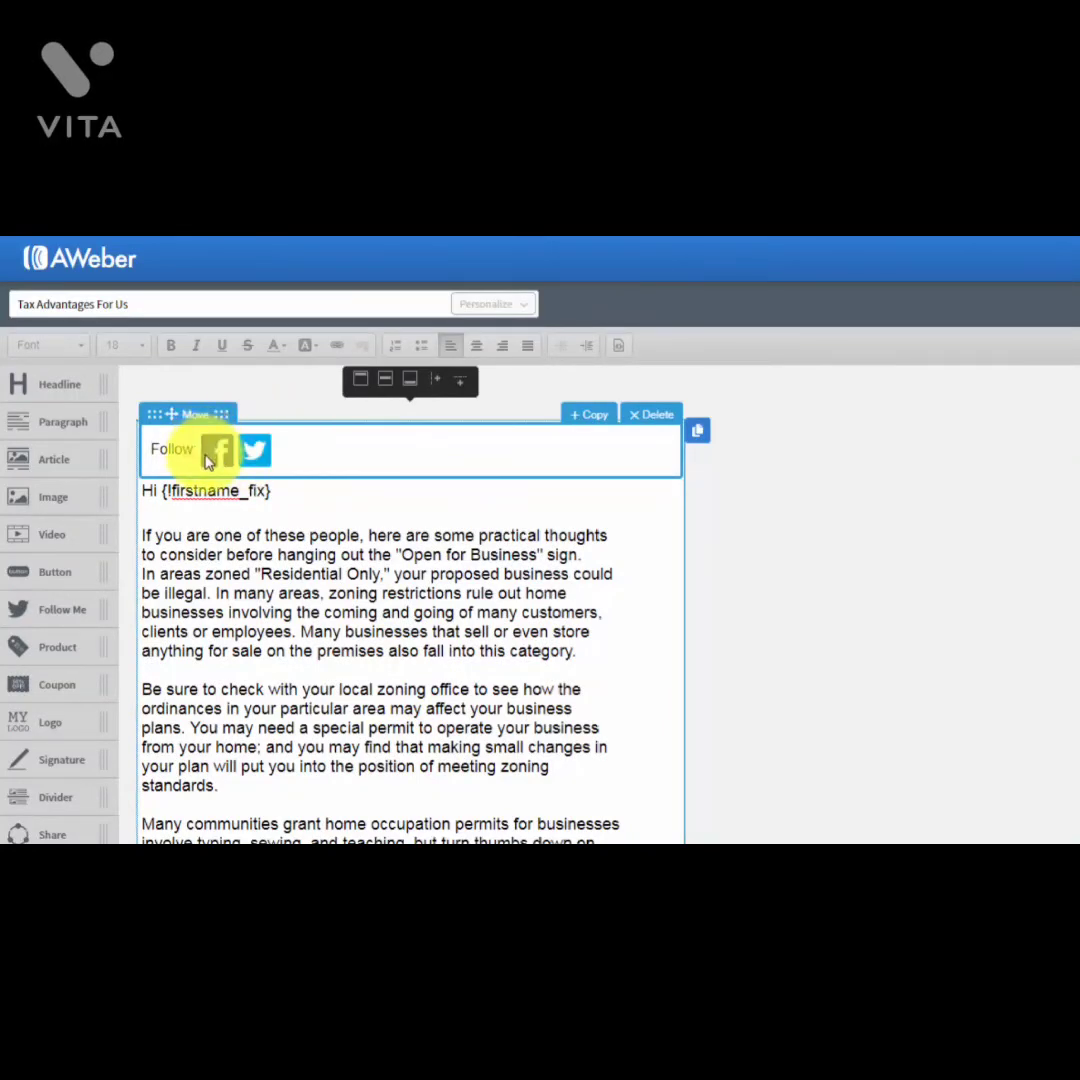
{"action": "left_click", "coordinate": [645, 425]}
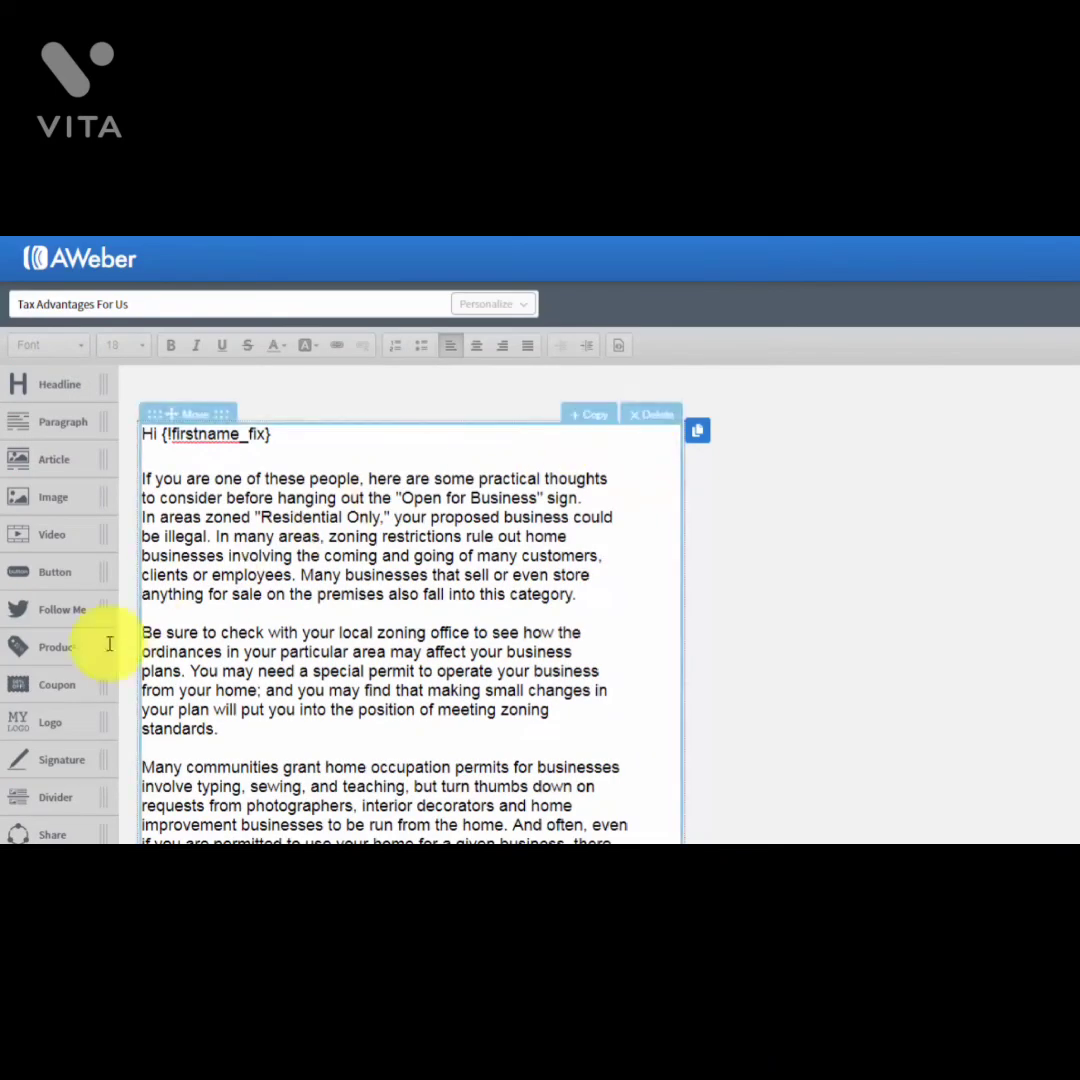
{"action": "left_click_drag", "start_coordinate": [50, 656], "coordinate": [258, 487]}
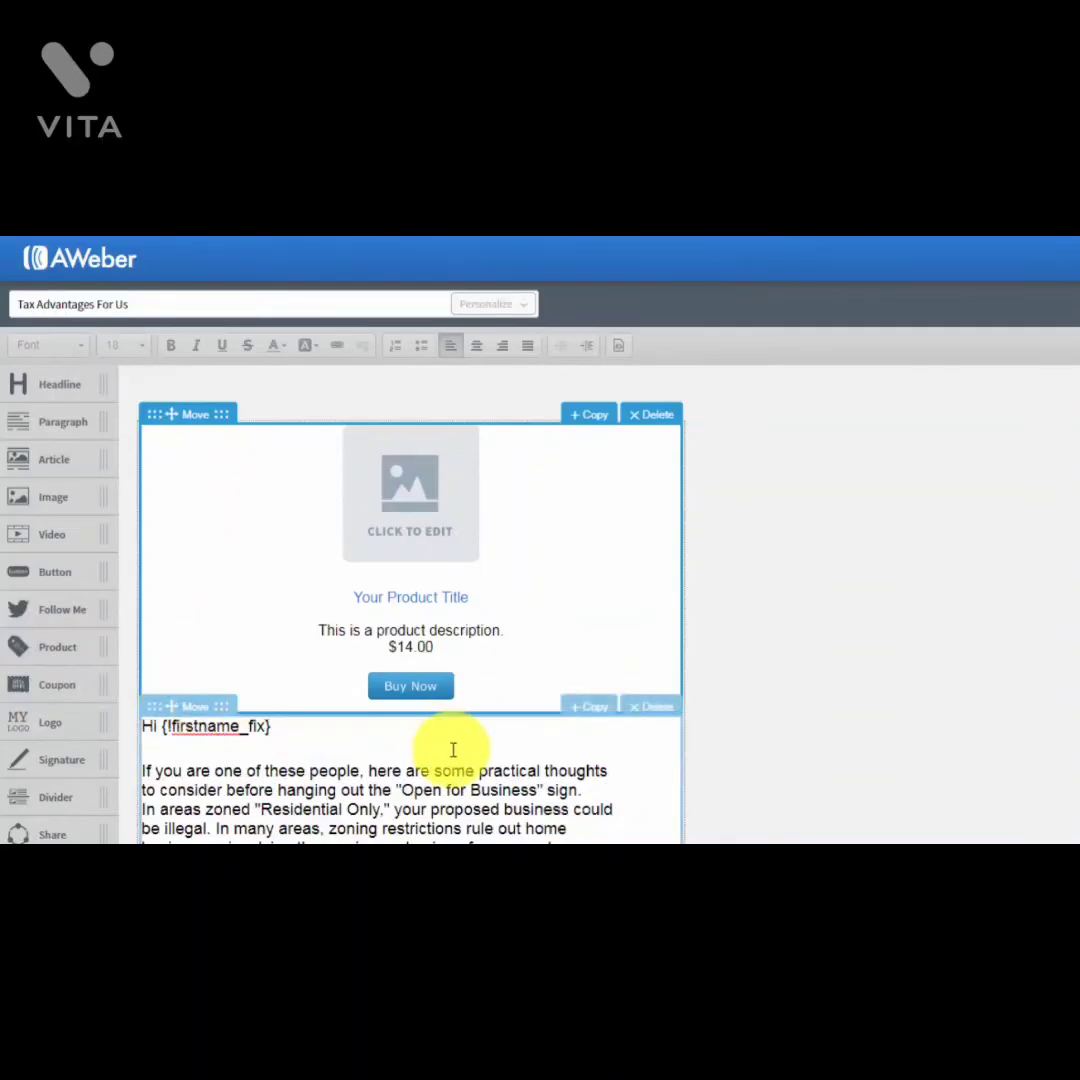
{"action": "left_click", "coordinate": [409, 527]}
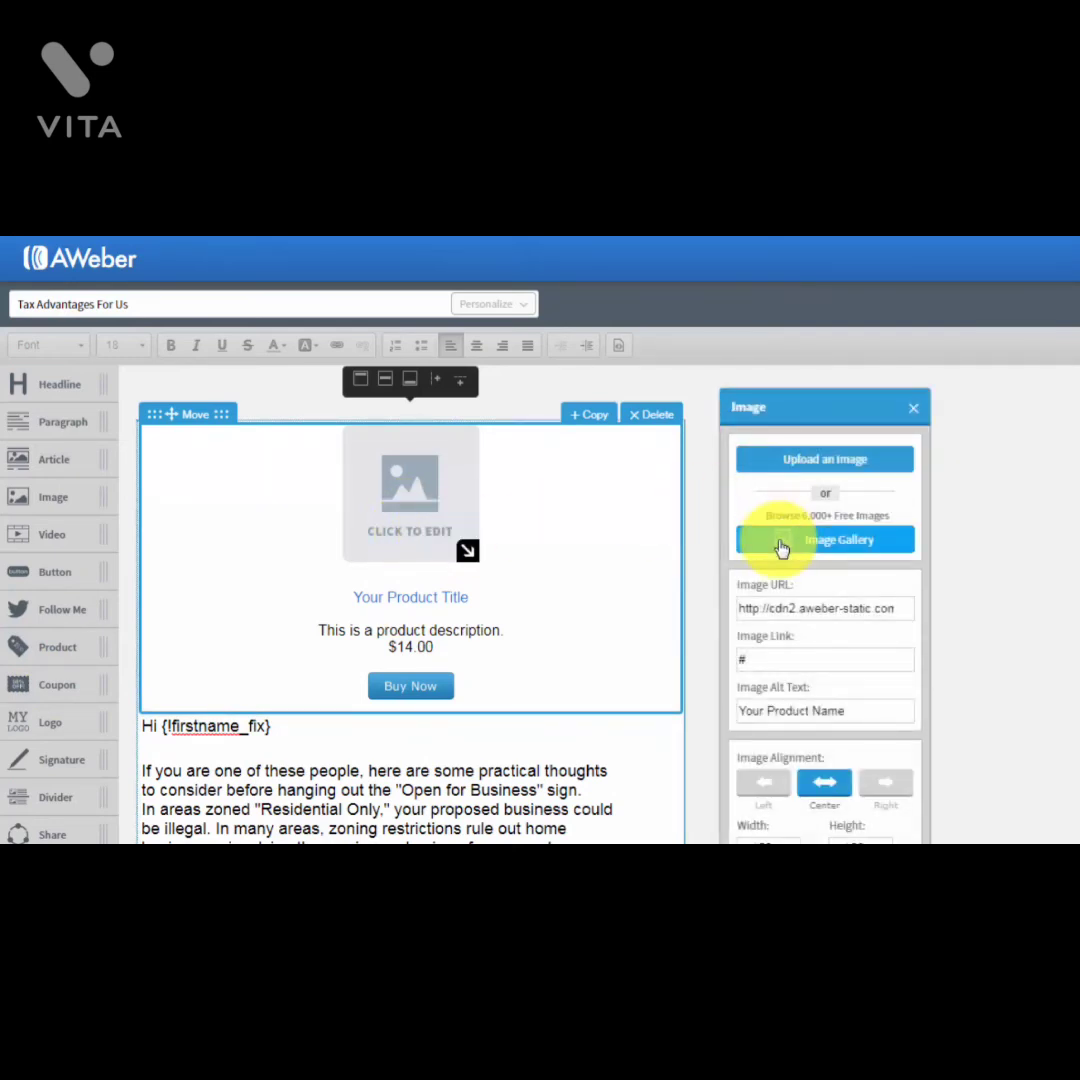
{"action": "left_click", "coordinate": [910, 411]}
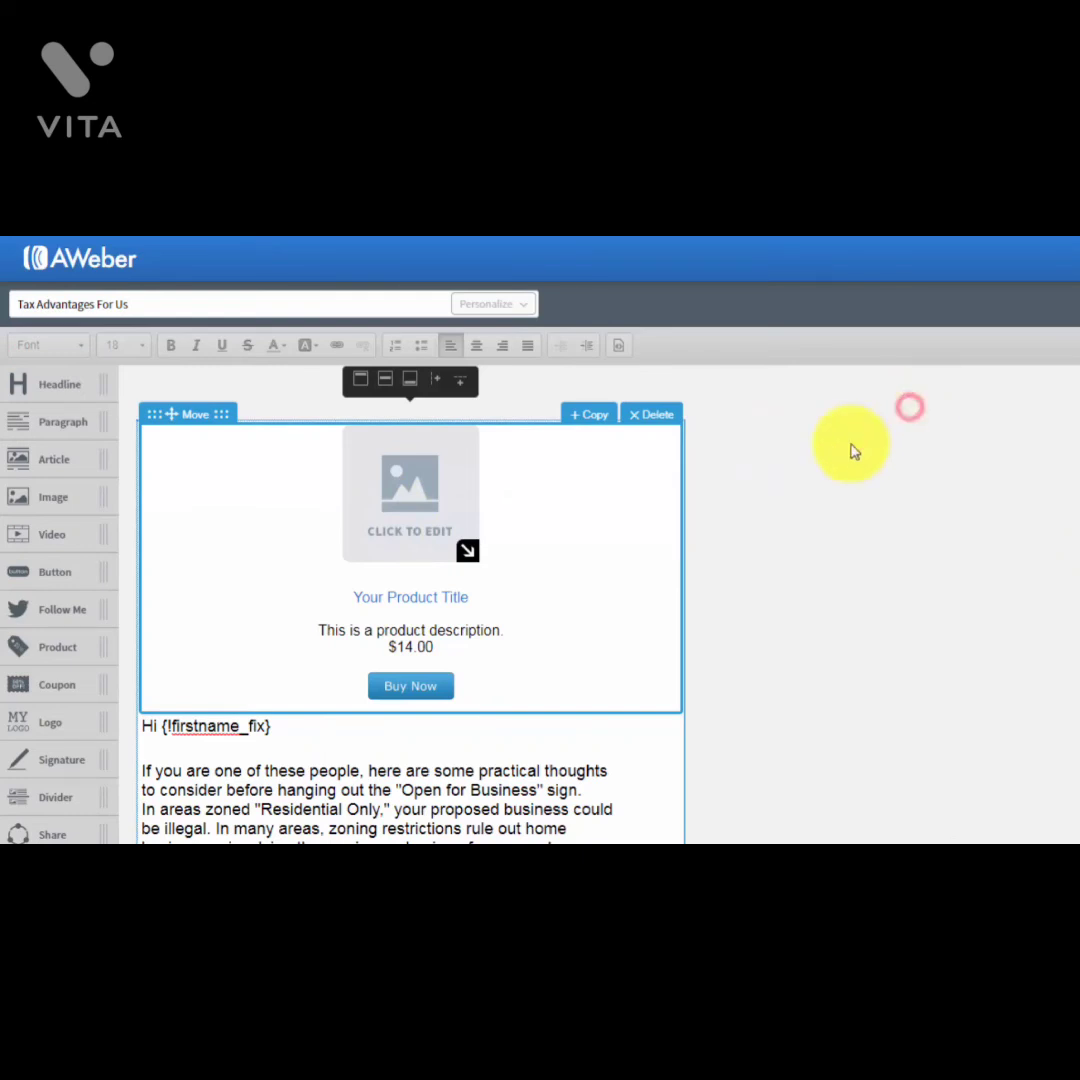
{"action": "left_click", "coordinate": [451, 599]}
{"action": "left_click", "coordinate": [424, 688]}
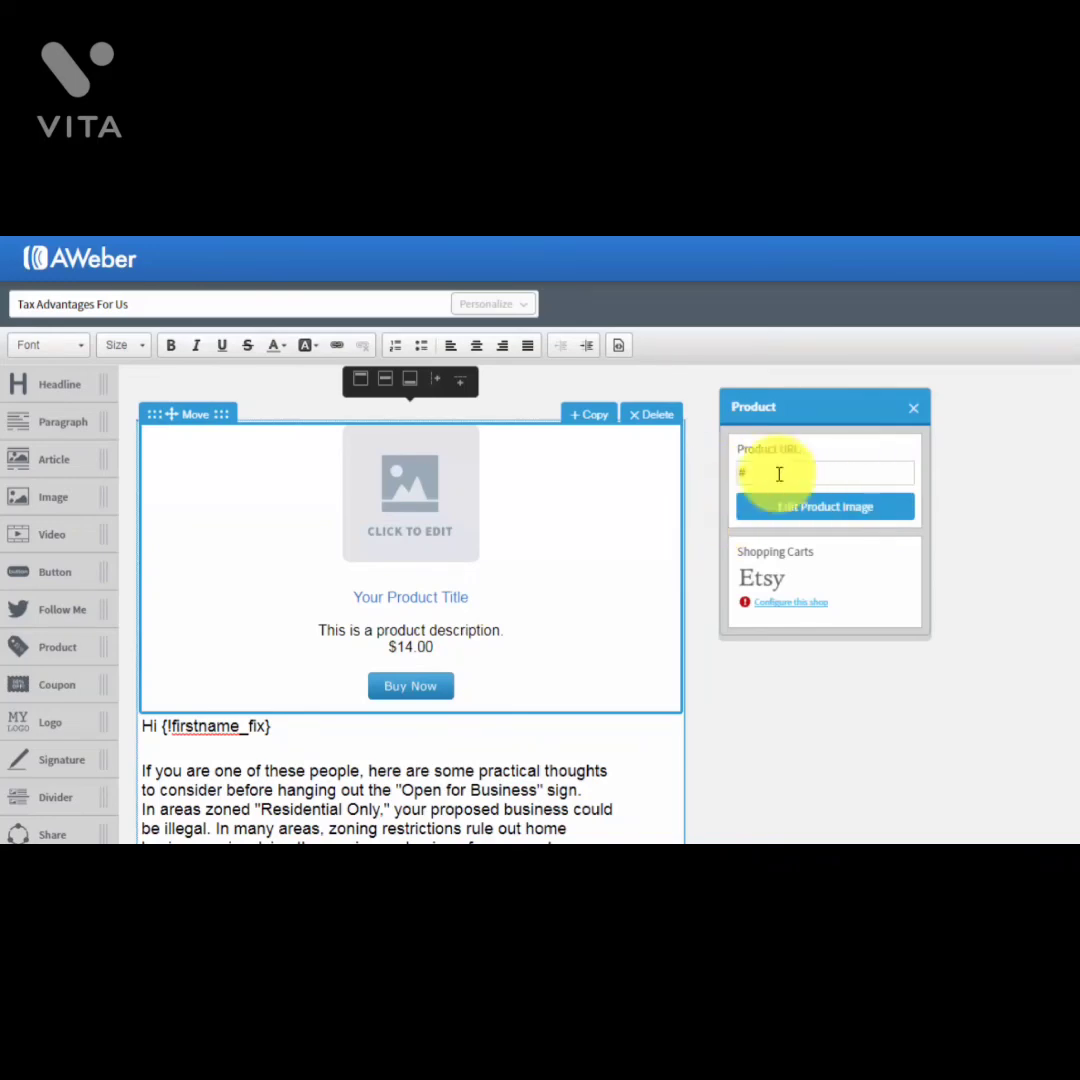
{"action": "left_click", "coordinate": [912, 409]}
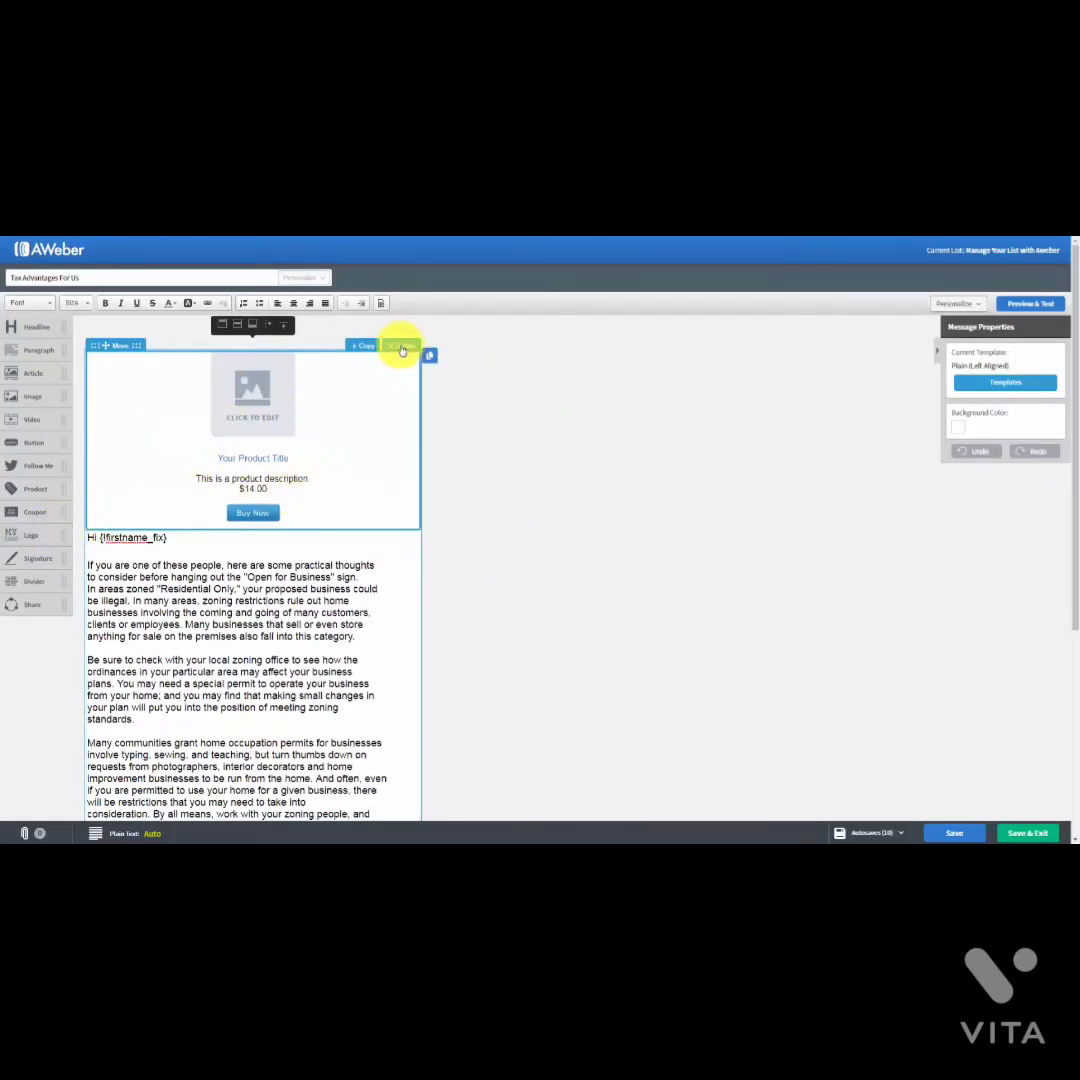
{"action": "left_click", "coordinate": [402, 345]}
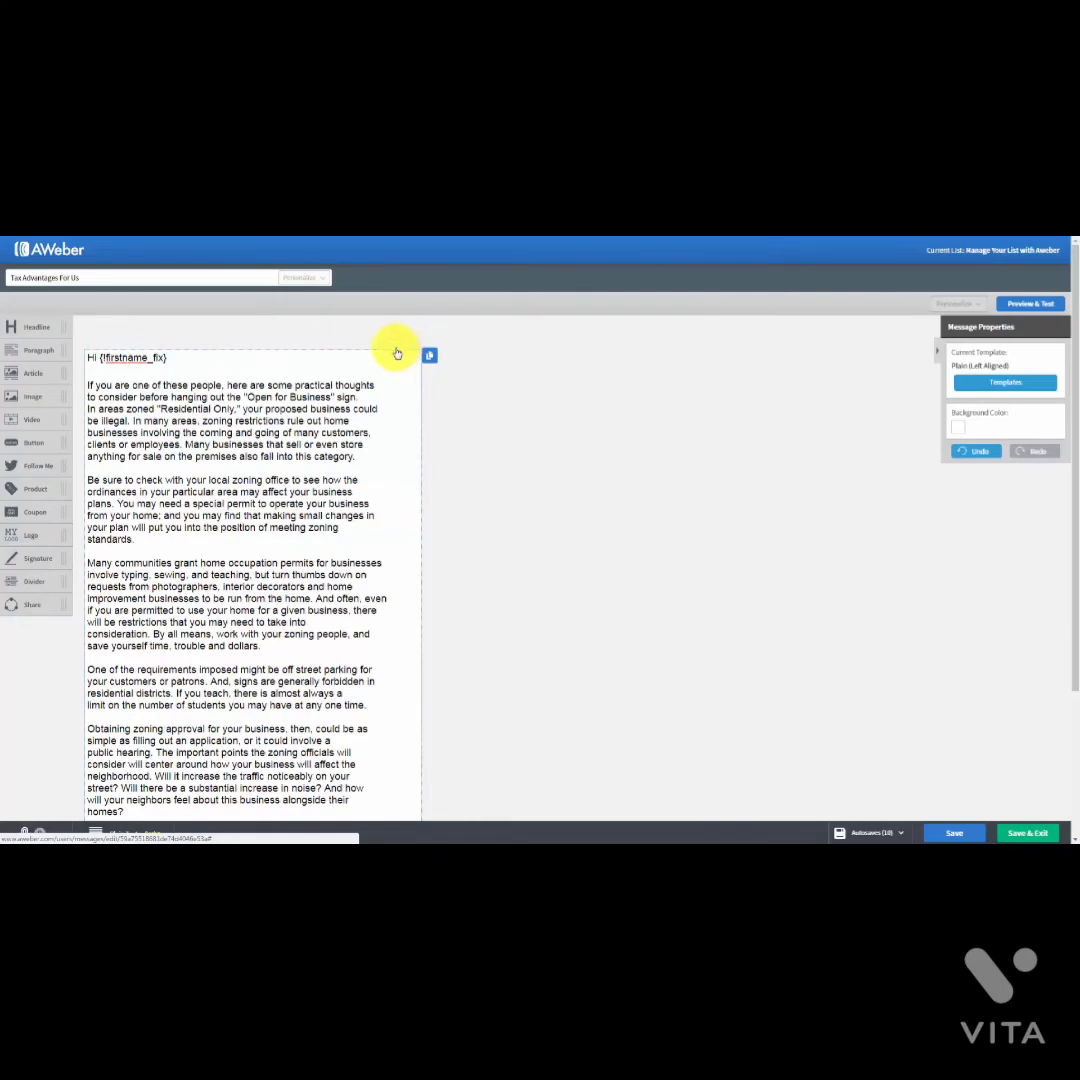
{"action": "left_click_drag", "start_coordinate": [28, 516], "coordinate": [231, 390]}
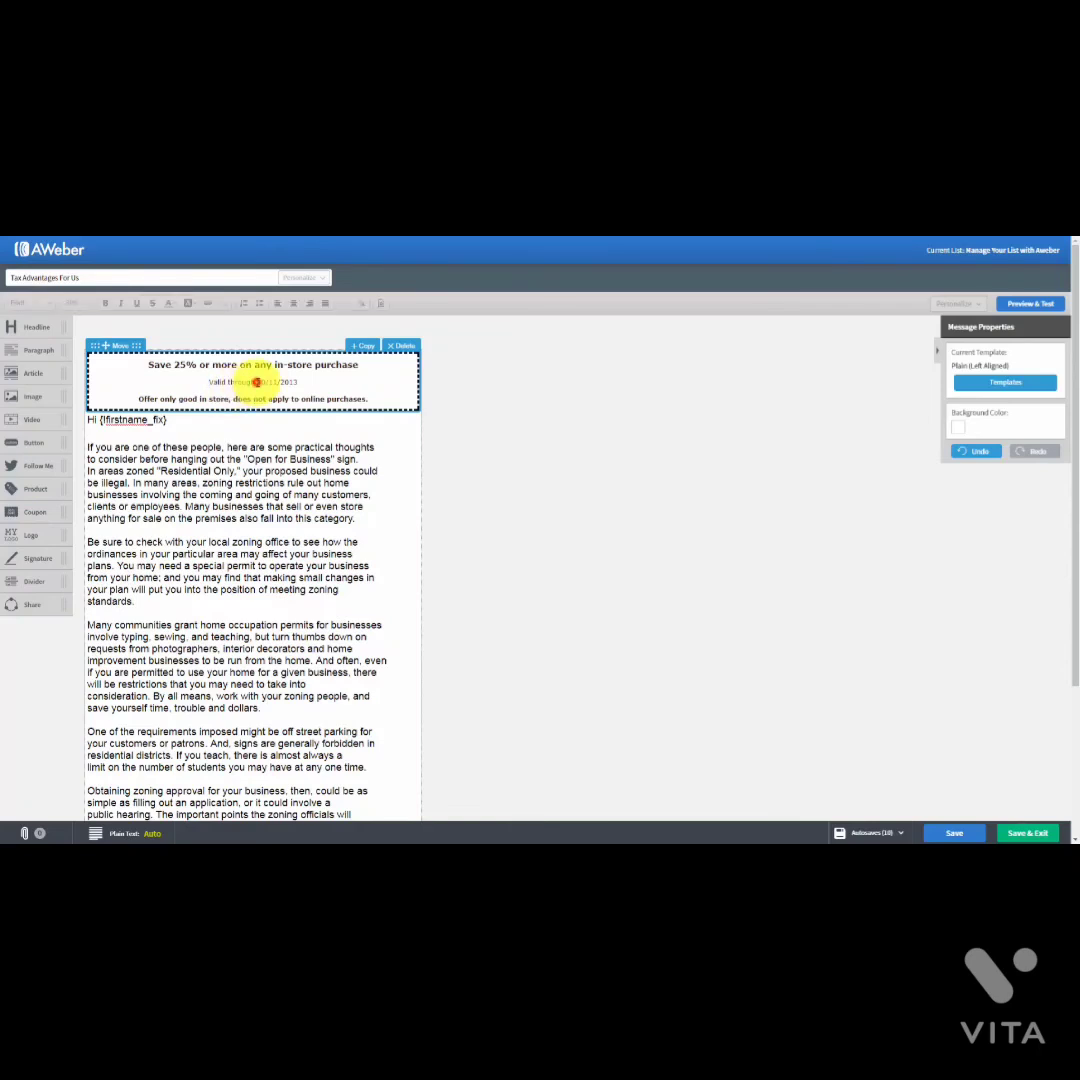
{"action": "left_click", "coordinate": [256, 382]}
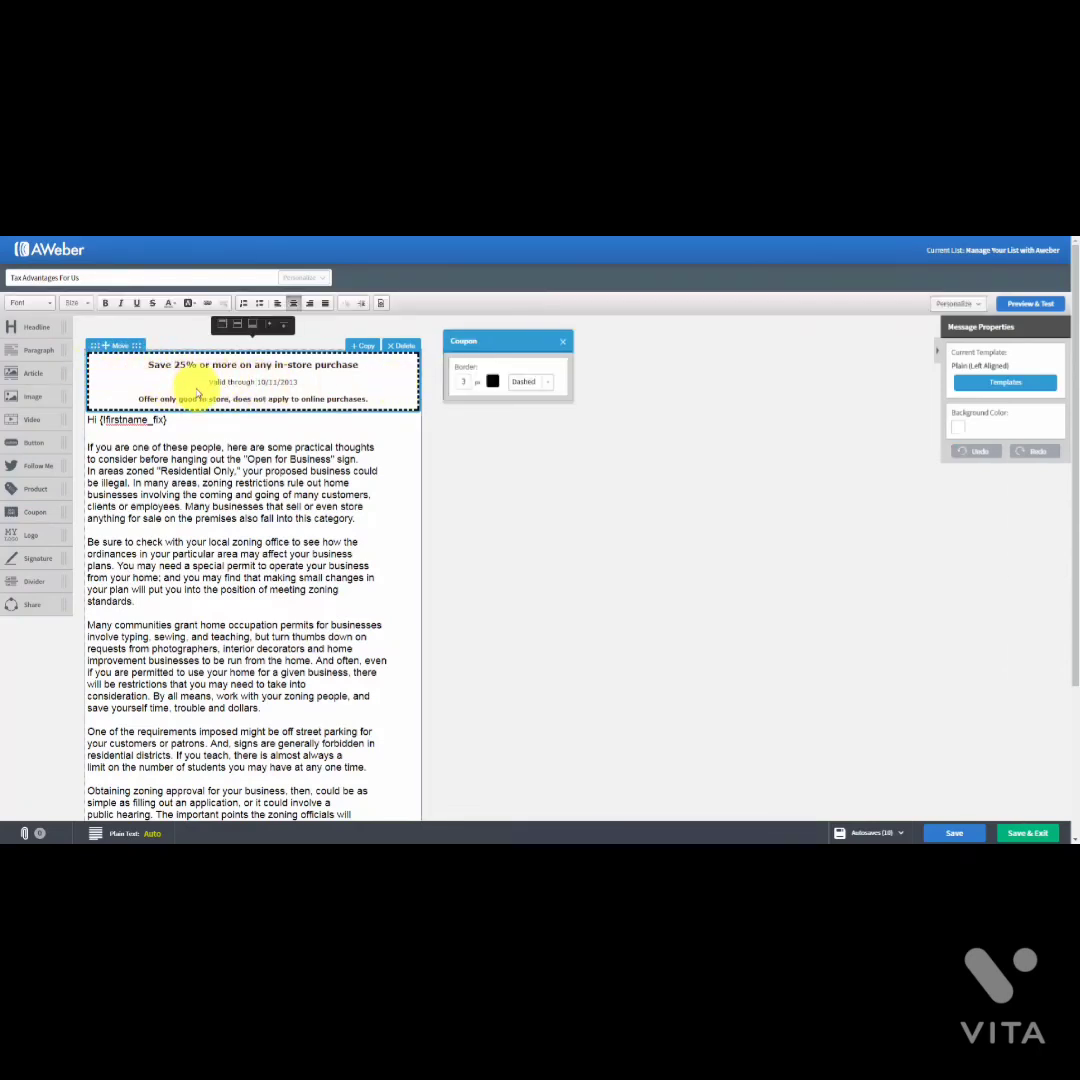
{"action": "left_click", "coordinate": [562, 341]}
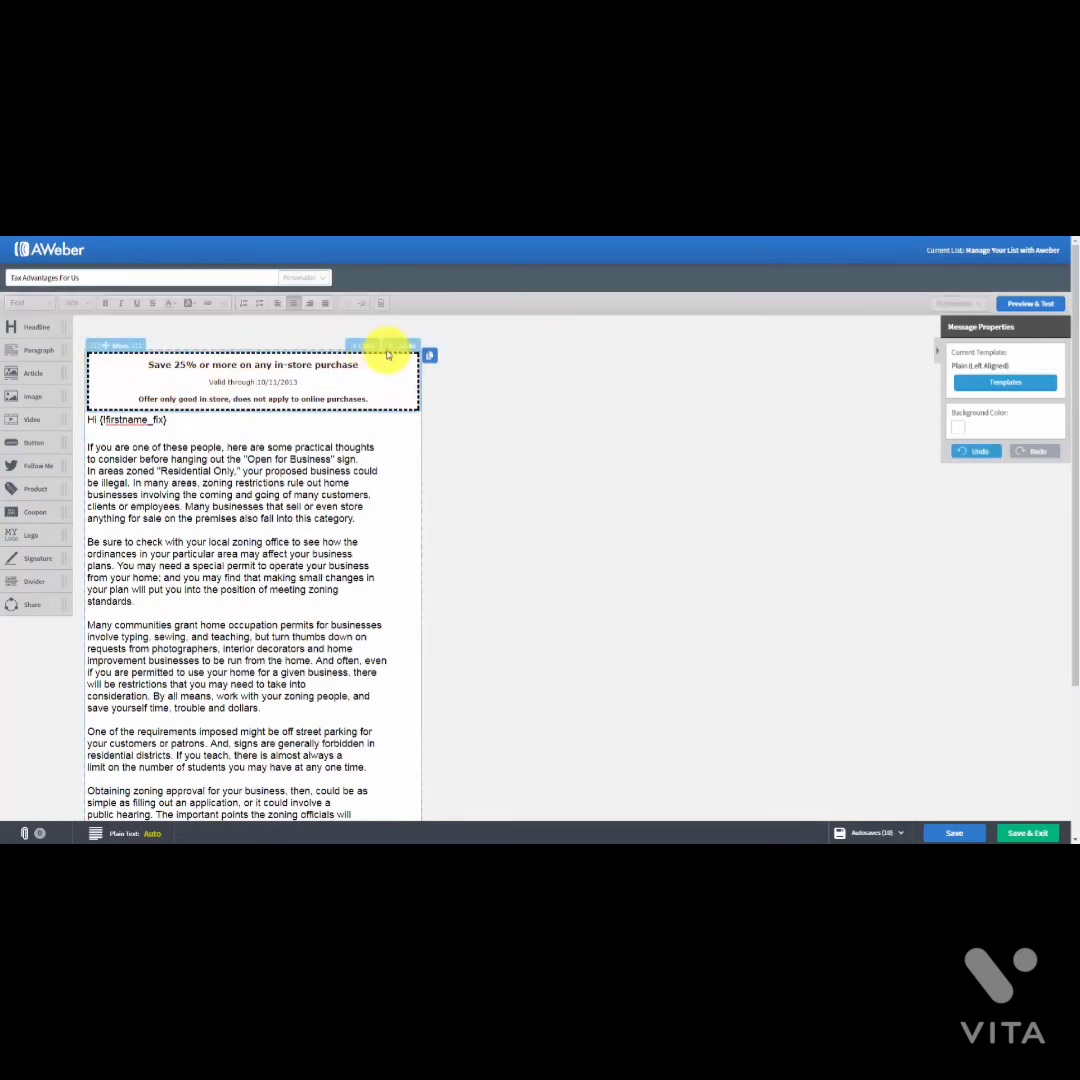
{"action": "left_click", "coordinate": [393, 346]}
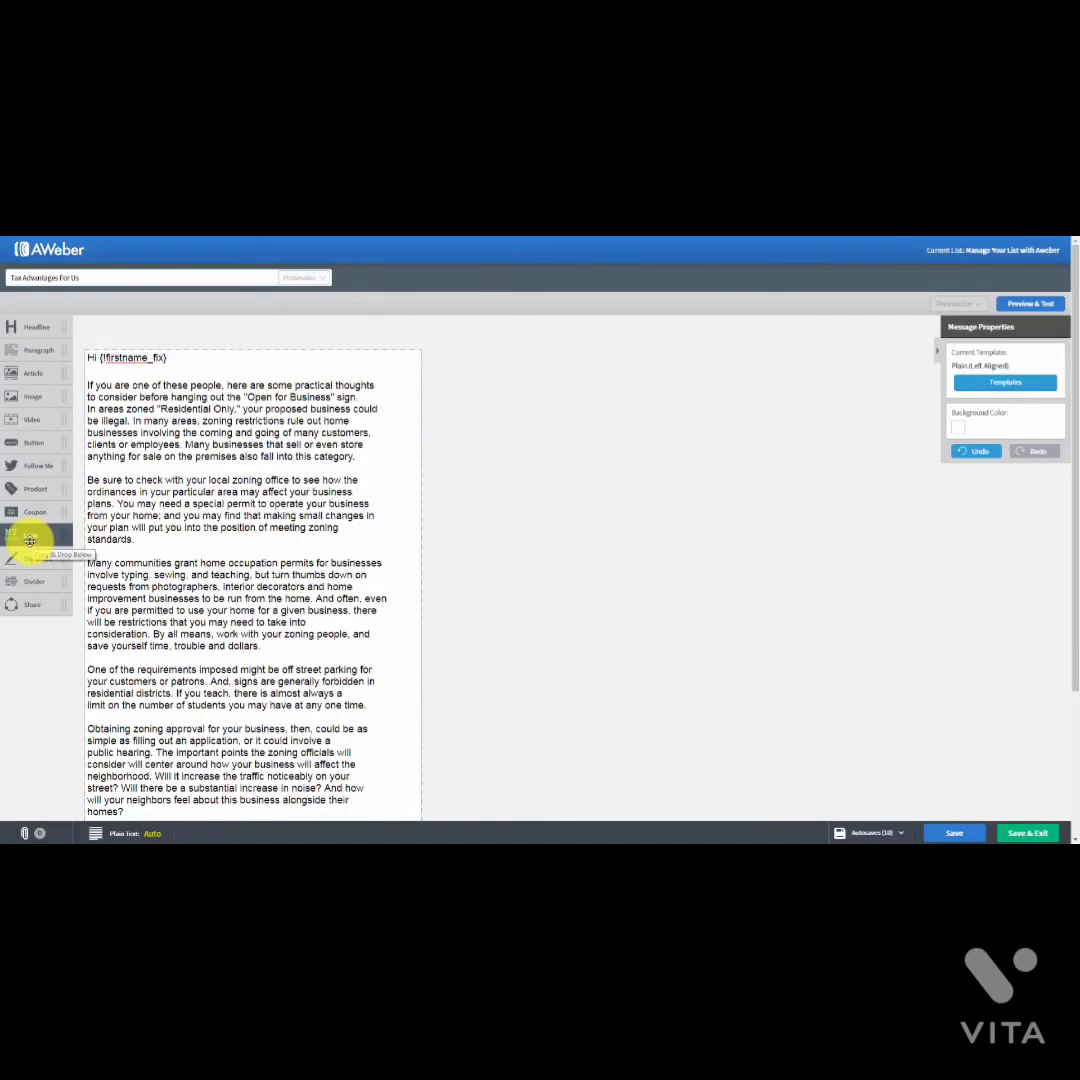
{"action": "left_click_drag", "start_coordinate": [30, 540], "coordinate": [140, 412]}
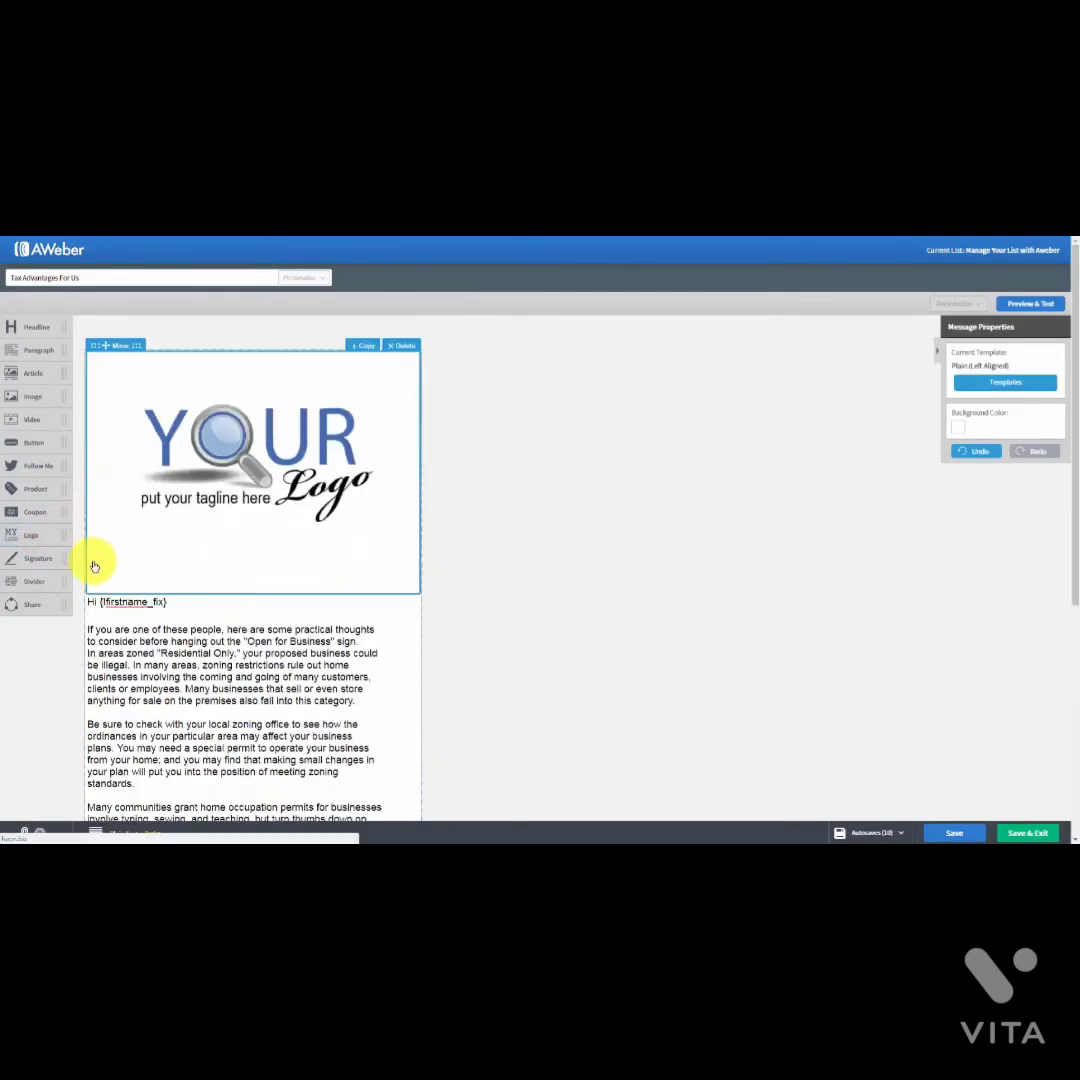
{"action": "left_click", "coordinate": [249, 469]}
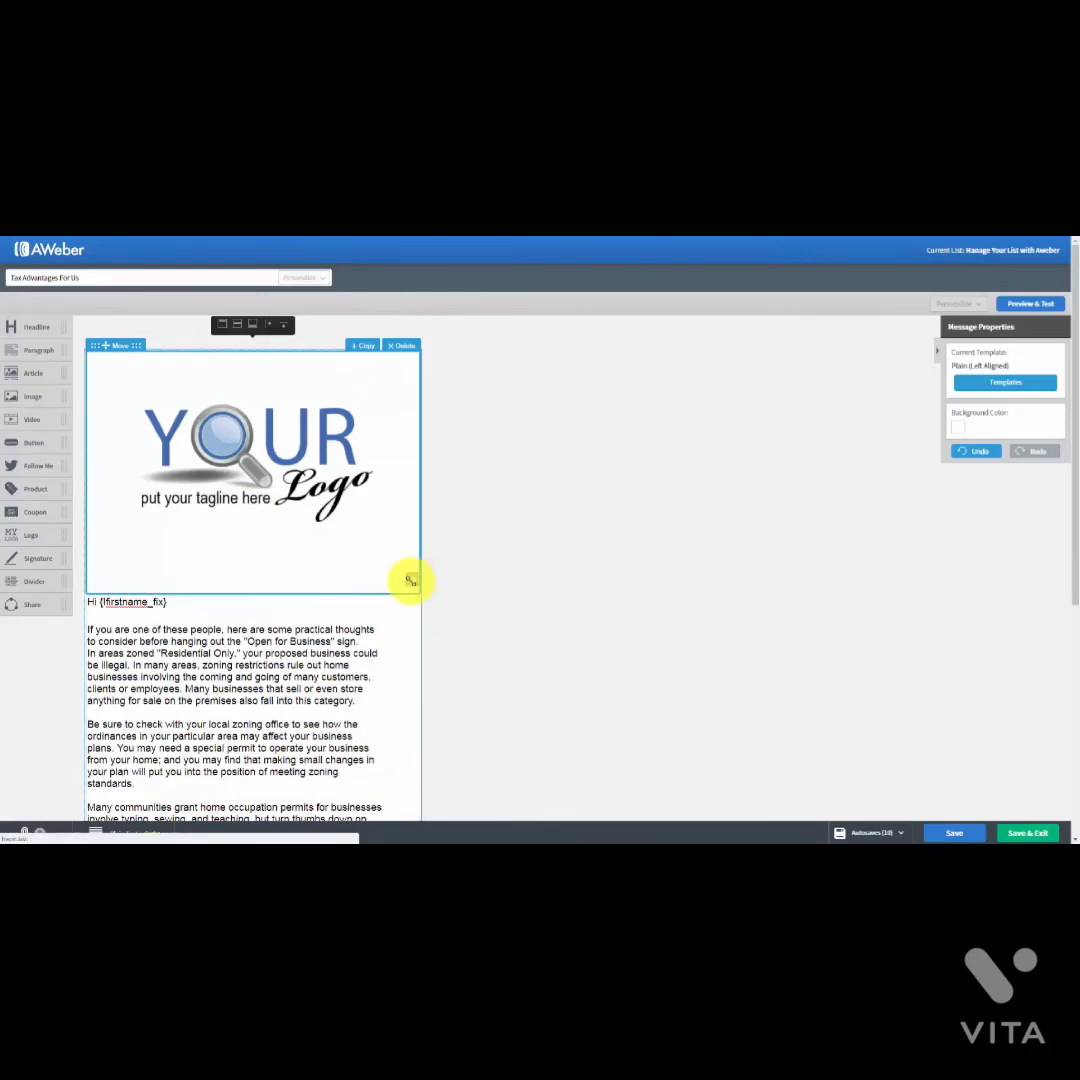
{"action": "left_click_drag", "start_coordinate": [410, 578], "coordinate": [263, 453]}
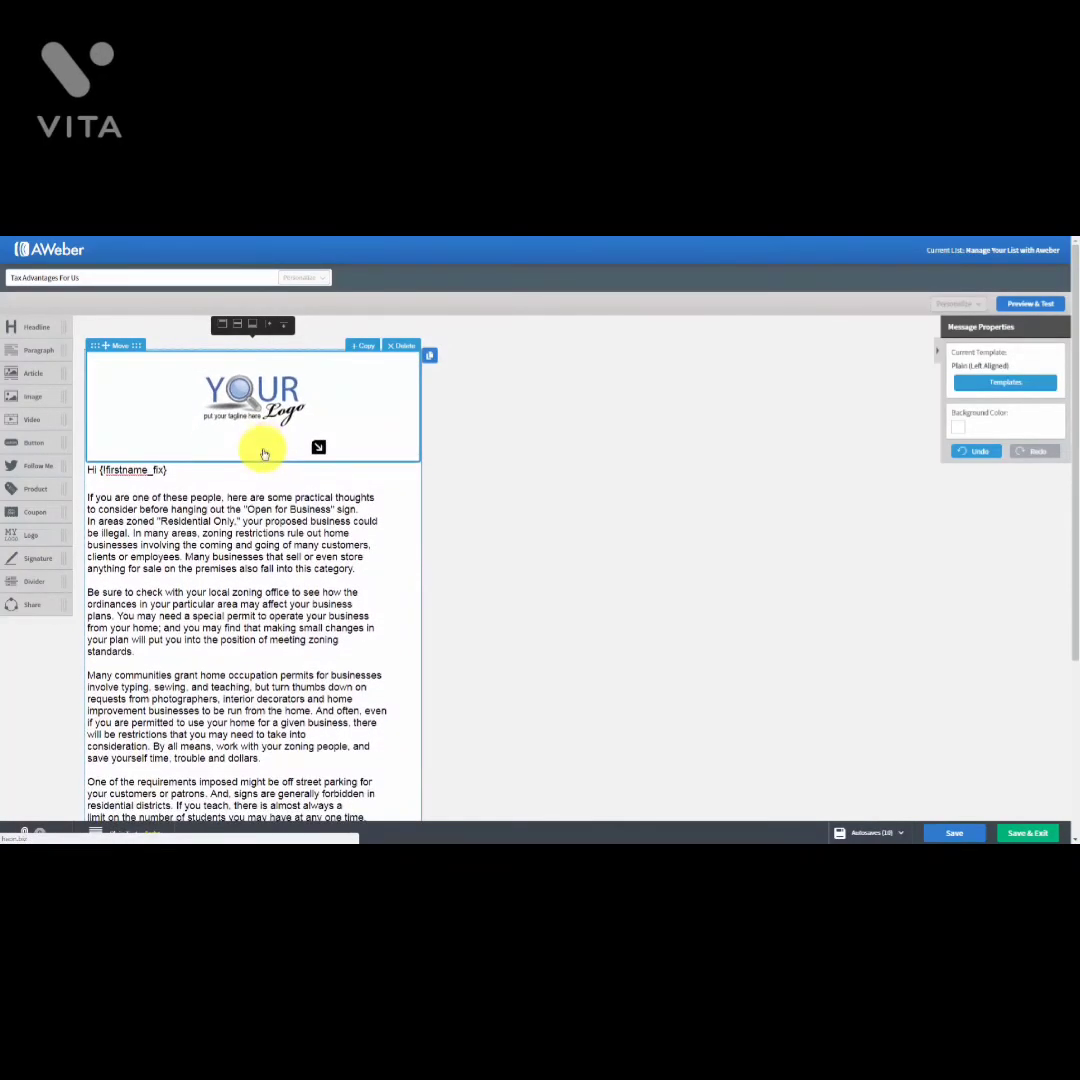
{"action": "left_click", "coordinate": [265, 418]}
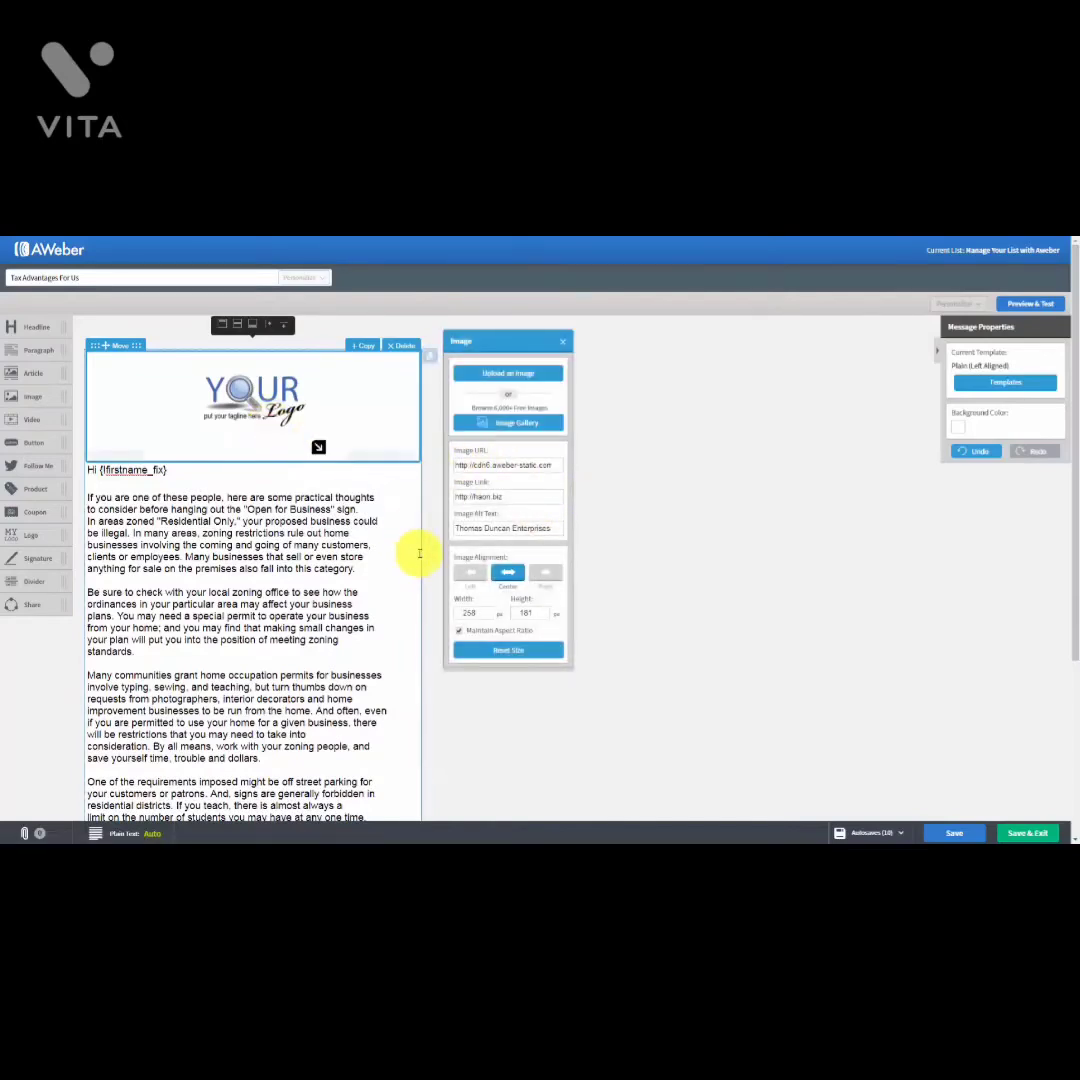
{"action": "left_click", "coordinate": [562, 344]}
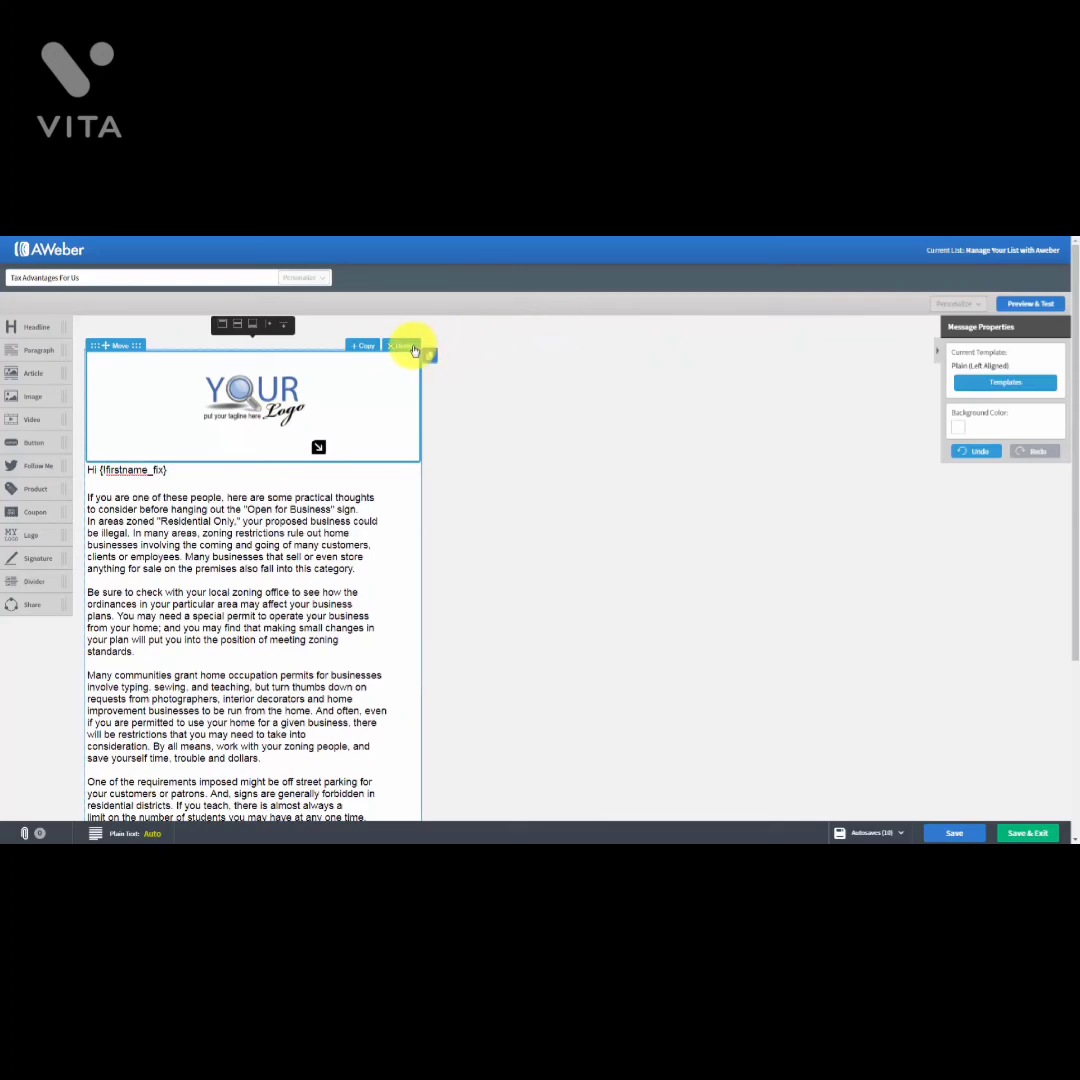
{"action": "left_click", "coordinate": [412, 347]}
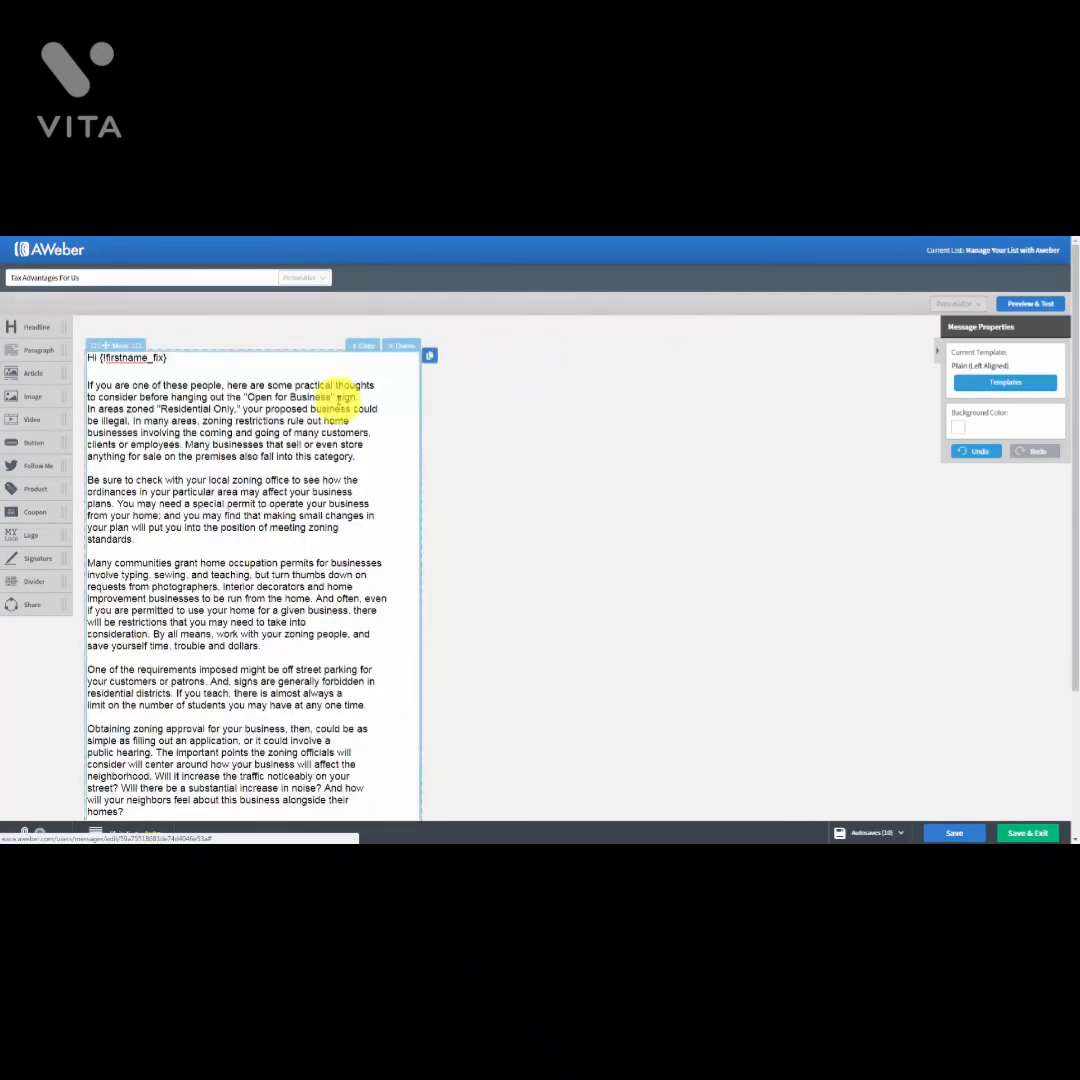
{"action": "mouse_move", "coordinate": [24, 577]}
{"action": "left_mouse_down"}
{"action": "mouse_move", "coordinate": [217, 562]}
{"action": "mouse_move", "coordinate": [212, 550]}
{"action": "mouse_move", "coordinate": [26, 493]}
{"action": "mouse_move", "coordinate": [130, 632]}
{"action": "mouse_move", "coordinate": [150, 690]}
{"action": "left_mouse_up"}
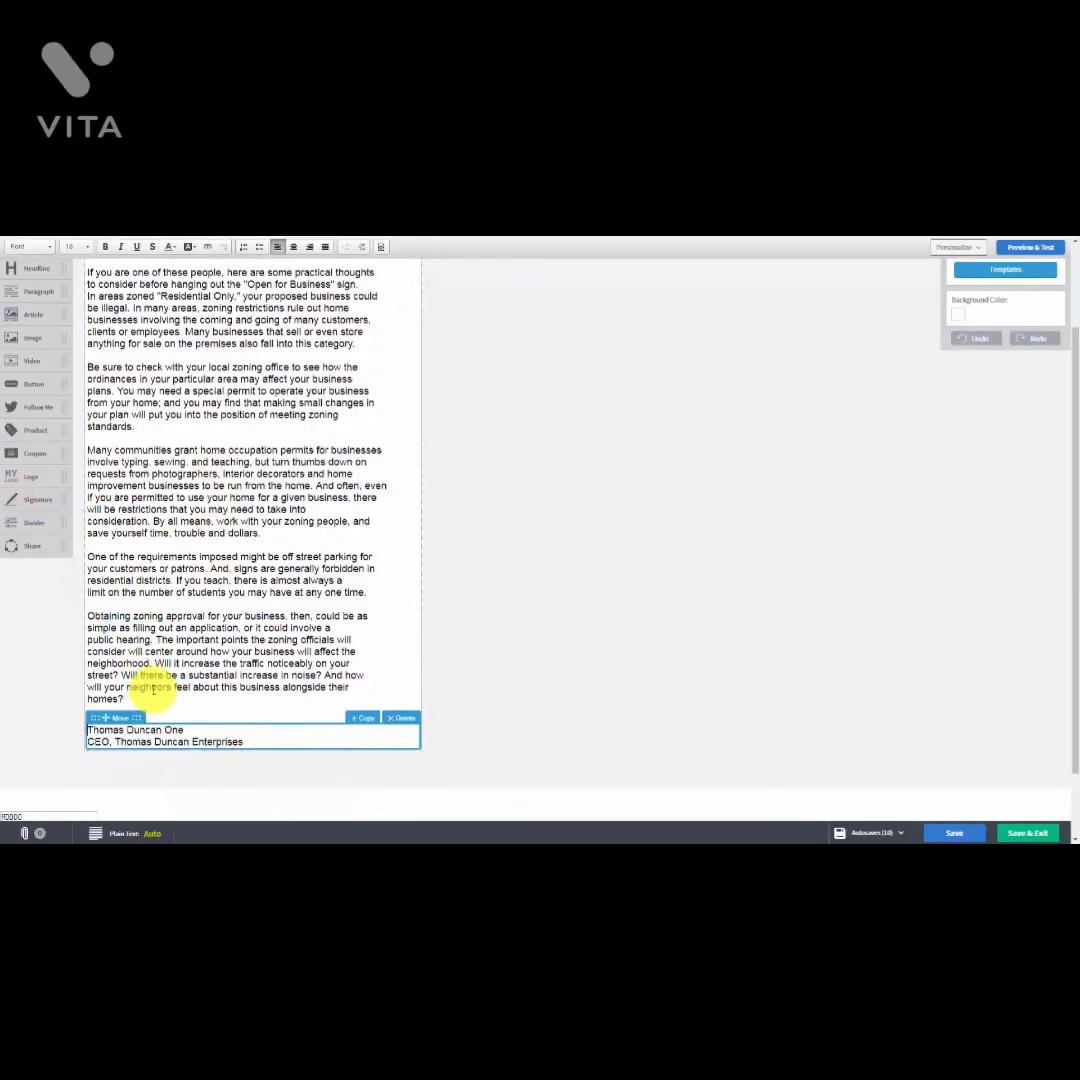
{"action": "left_click", "coordinate": [400, 720]}
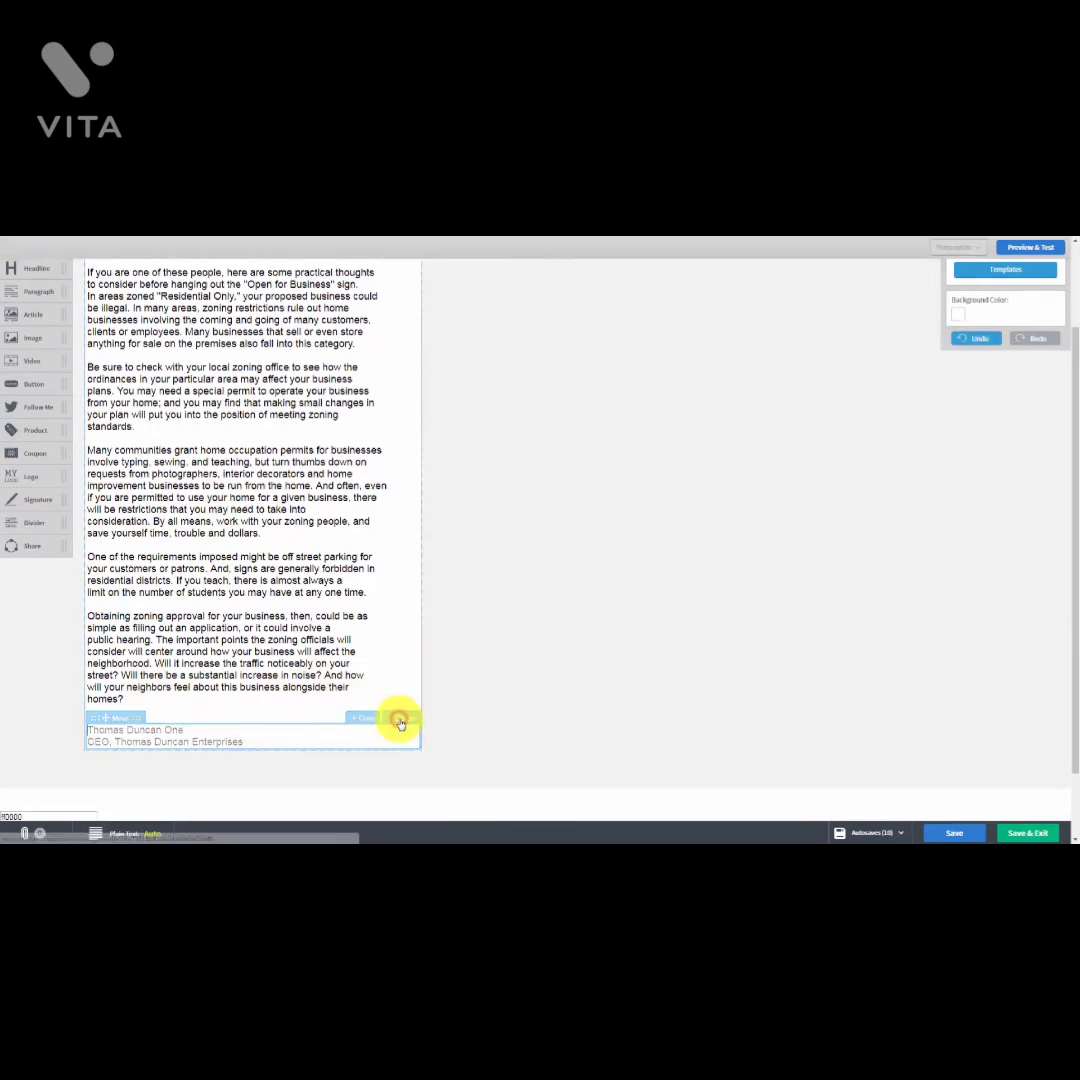
{"action": "left_click", "coordinate": [400, 720]}
{"action": "left_click_drag", "start_coordinate": [30, 510], "coordinate": [118, 618]}
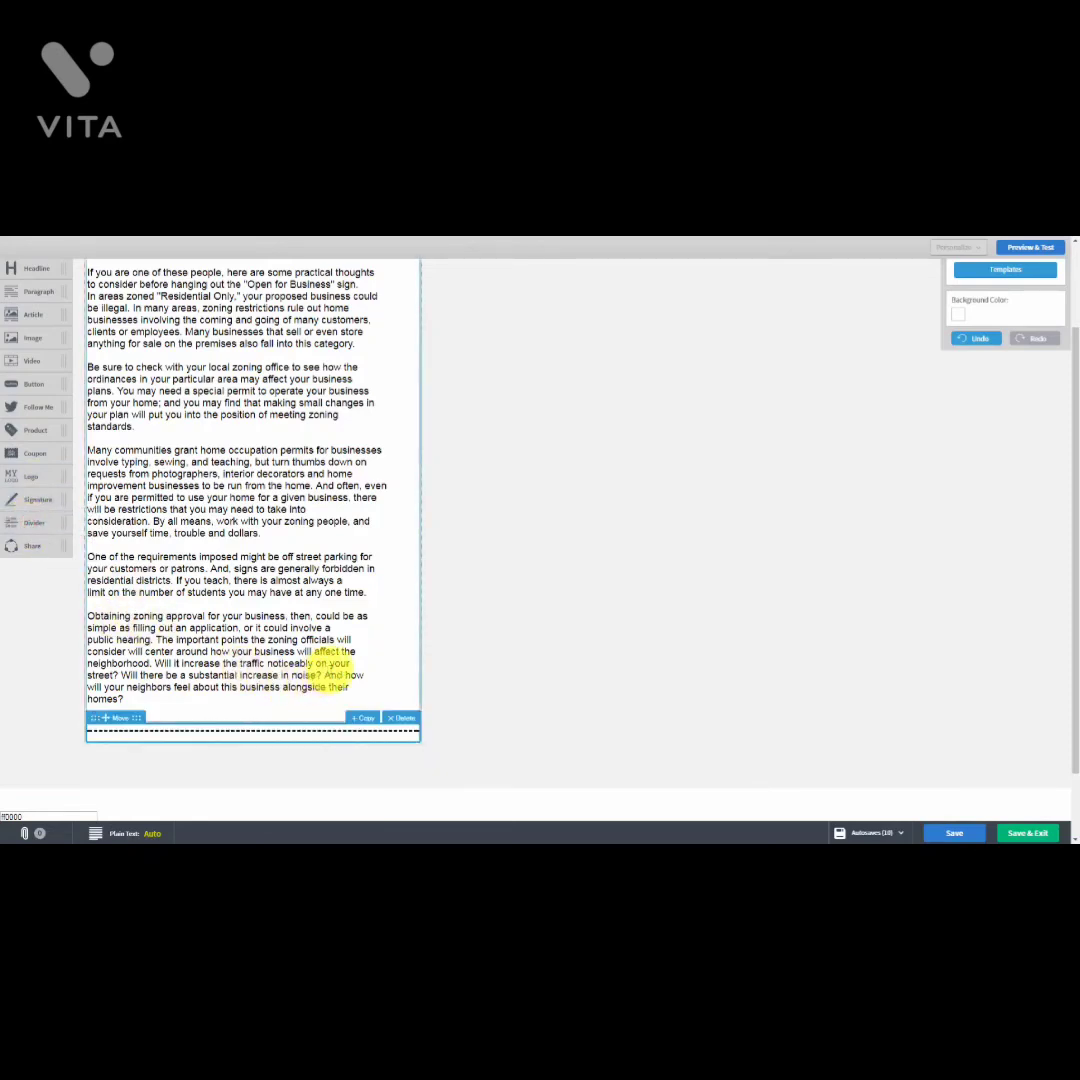
{"action": "left_click", "coordinate": [395, 717]}
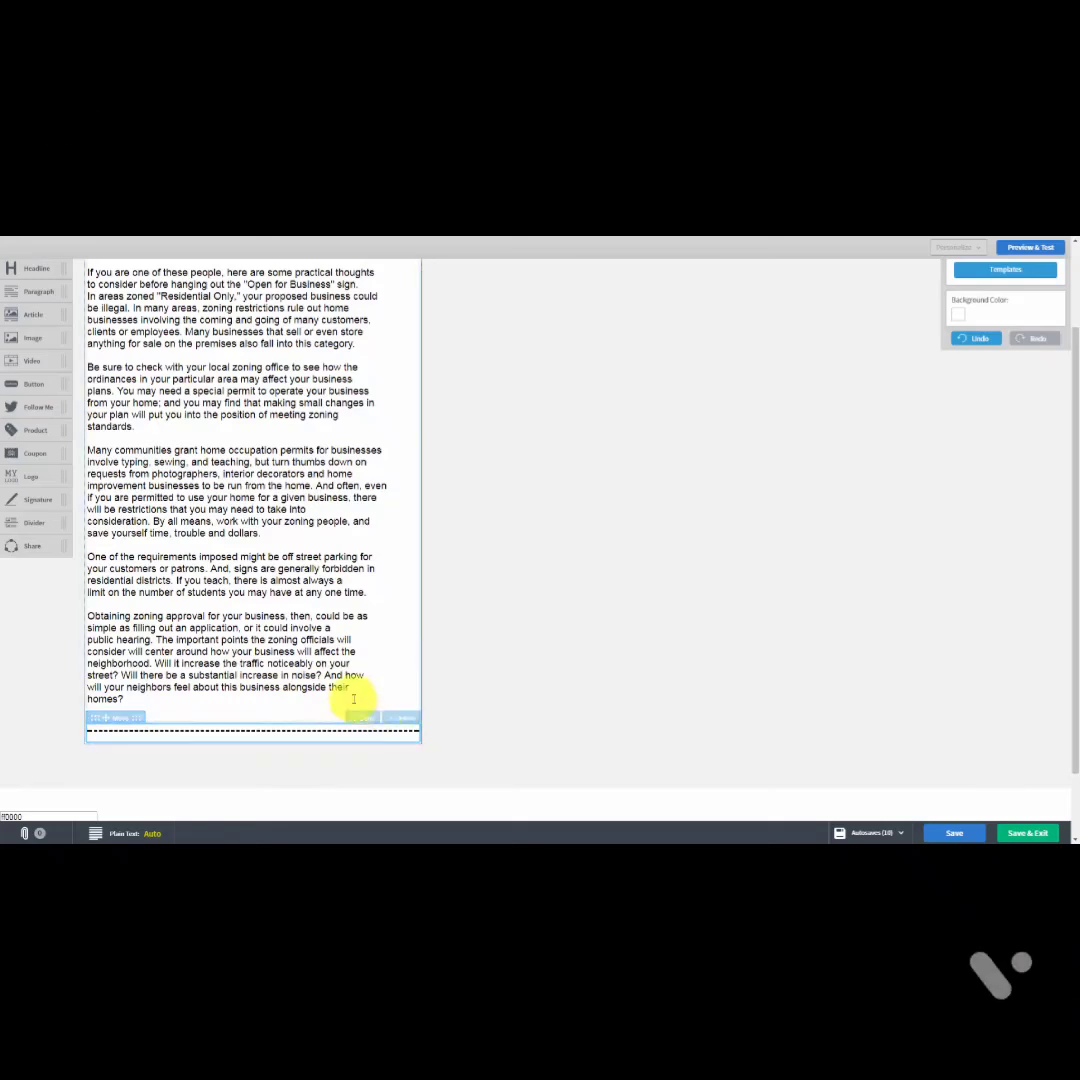
{"action": "scroll", "coordinate": [256, 655], "scroll_direction": "up", "scroll_amount": 1}
{"action": "scroll", "coordinate": [258, 646], "scroll_direction": "down", "scroll_amount": 1}
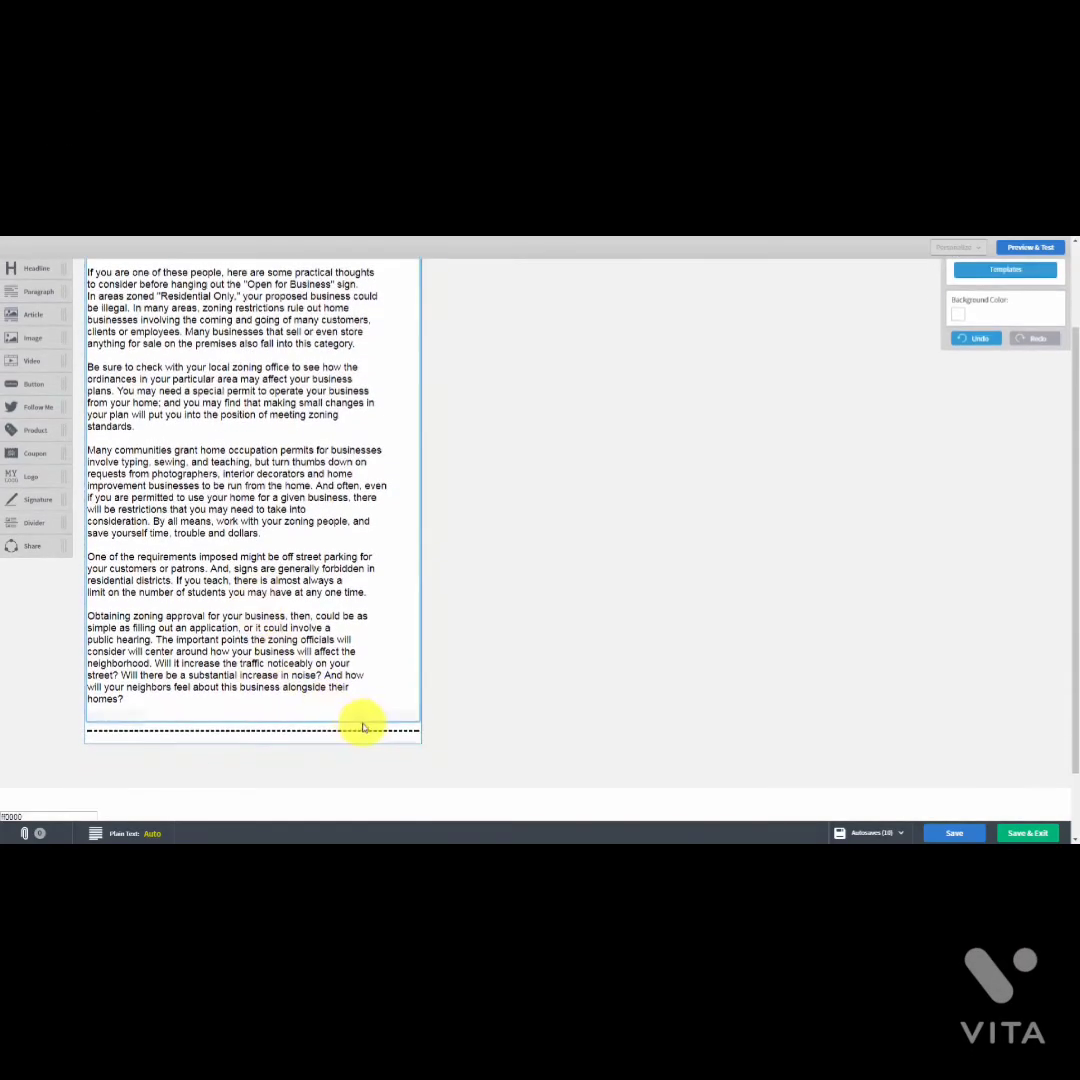
{"action": "left_click", "coordinate": [400, 721]}
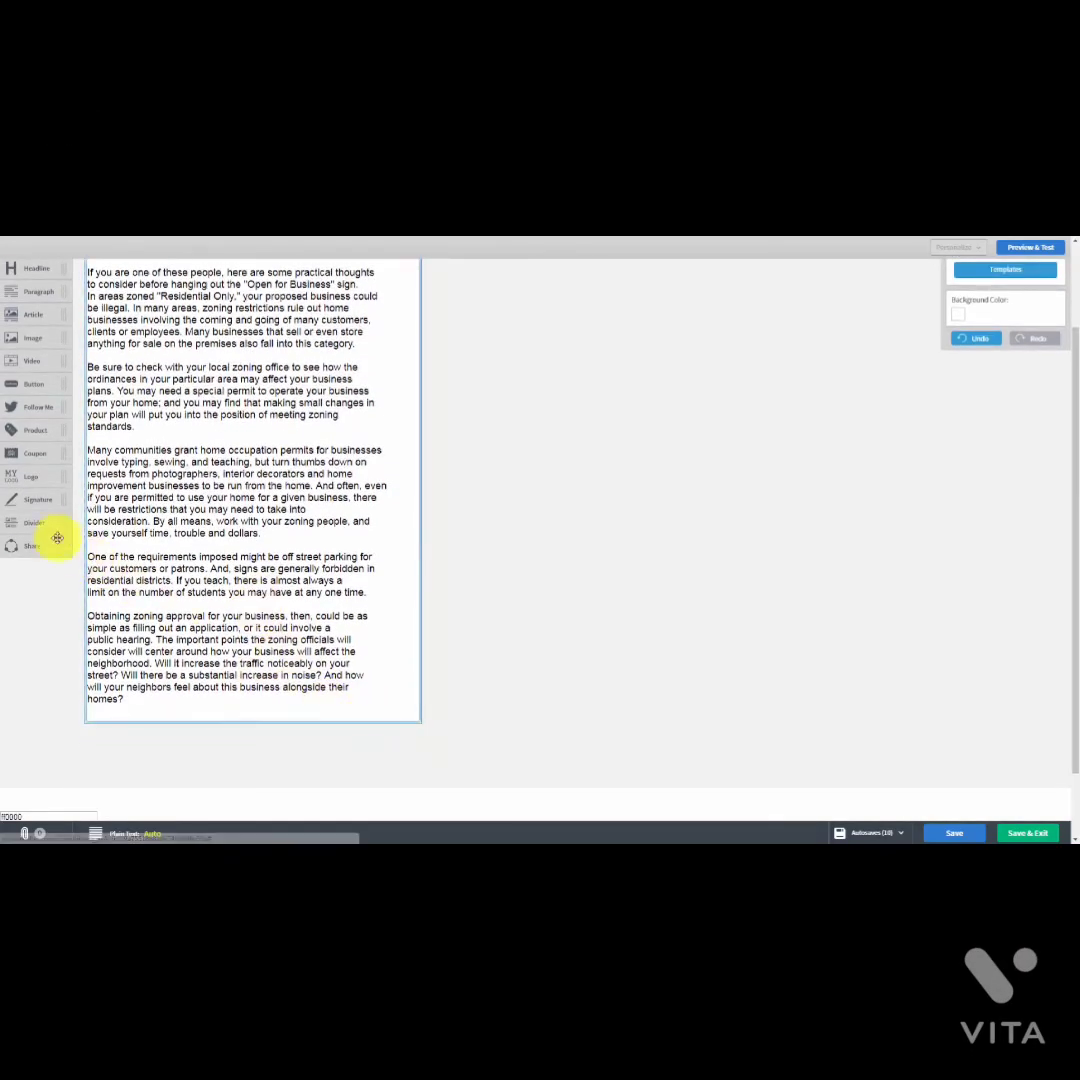
Step: Drop a Share block of social icons below the final paragraph
{"action": "left_click_drag", "start_coordinate": [29, 543], "coordinate": [198, 752]}
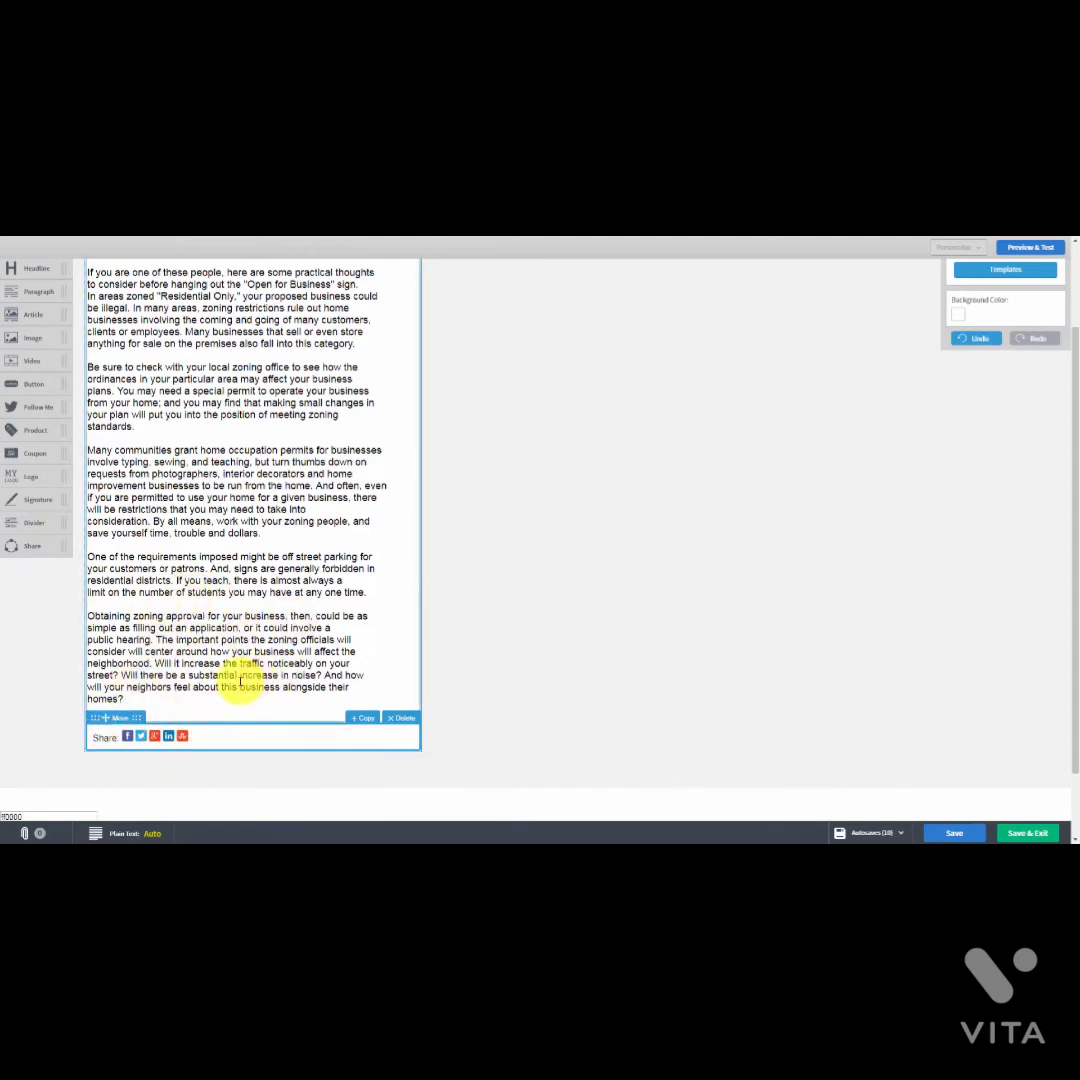
{"action": "scroll", "coordinate": [386, 528], "scroll_direction": "up", "scroll_amount": 2}
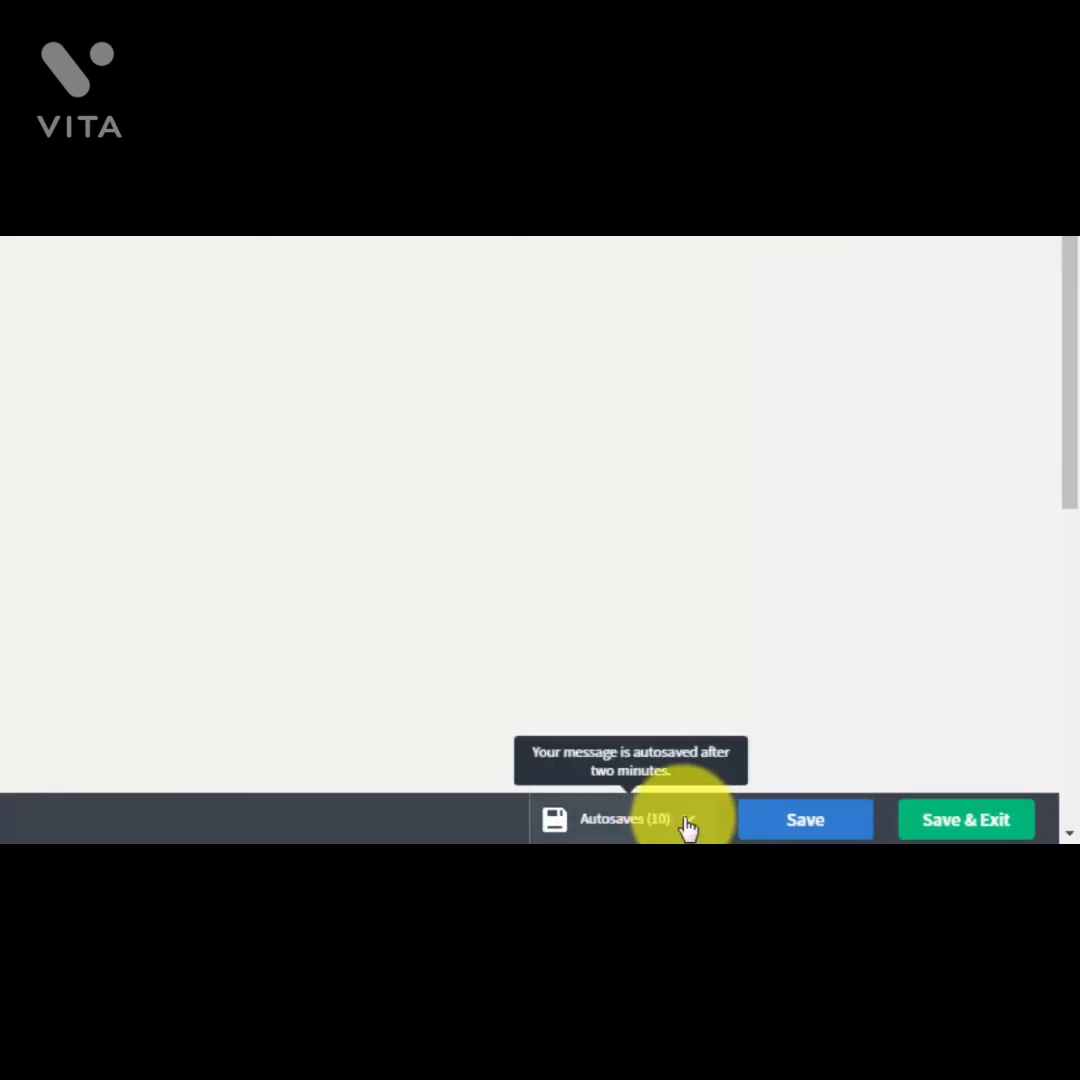
Step: Check the list of autosaved versions, then close it
{"action": "left_click", "coordinate": [686, 822]}
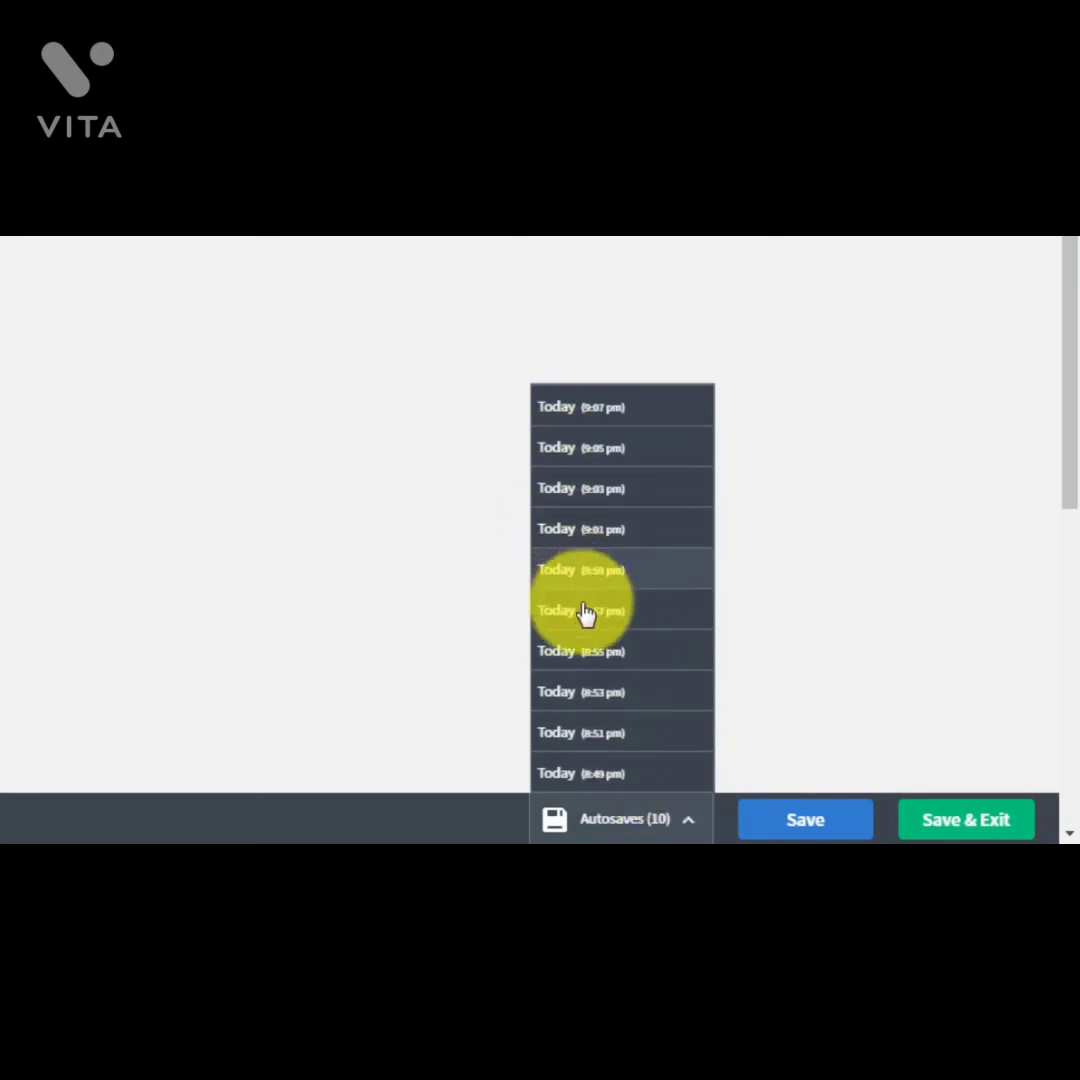
{"action": "left_click", "coordinate": [853, 644]}
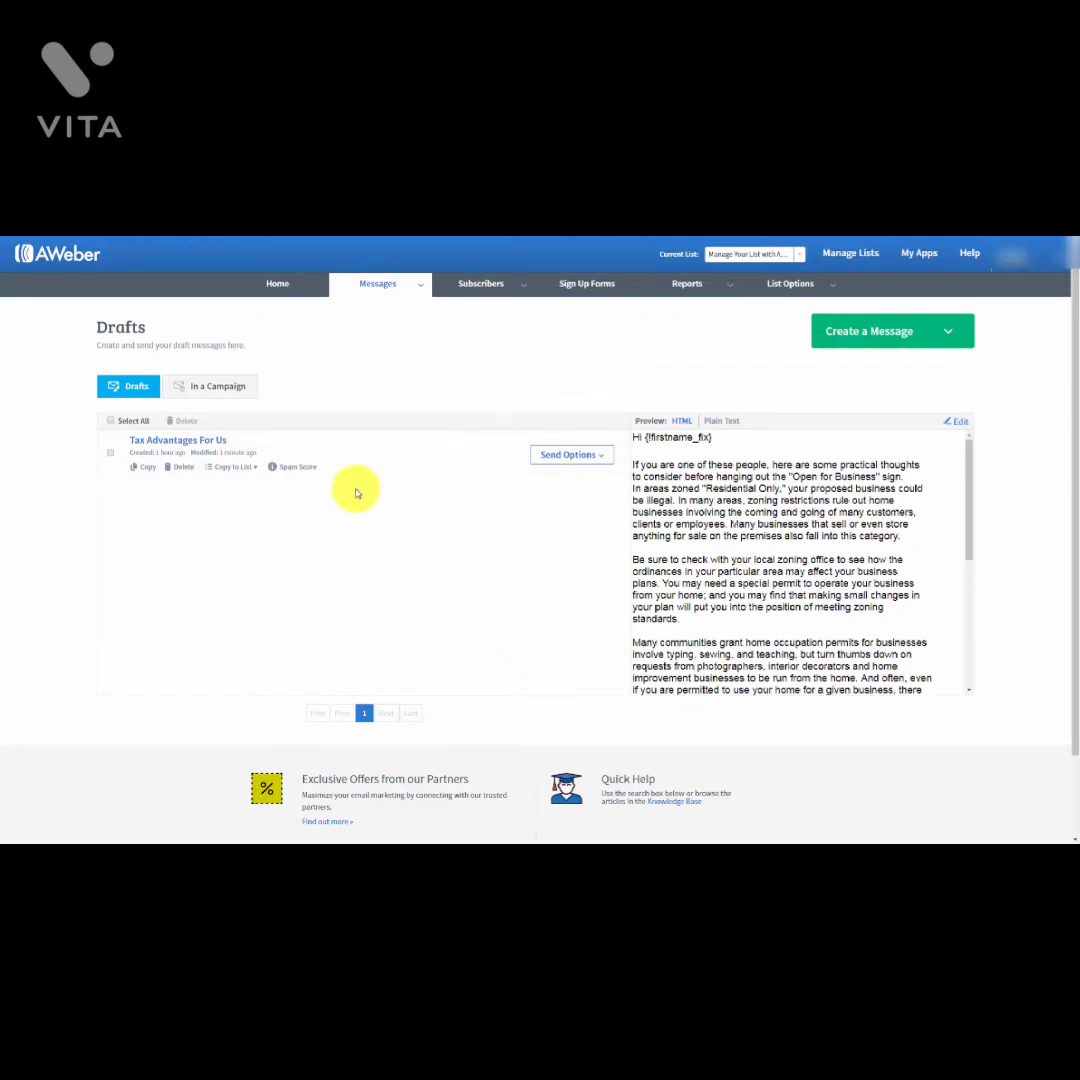
Step: Add the Tax Advantages For Us draft to the Legacy Follow Up Series as follow up 1
{"action": "left_click", "coordinate": [603, 458]}
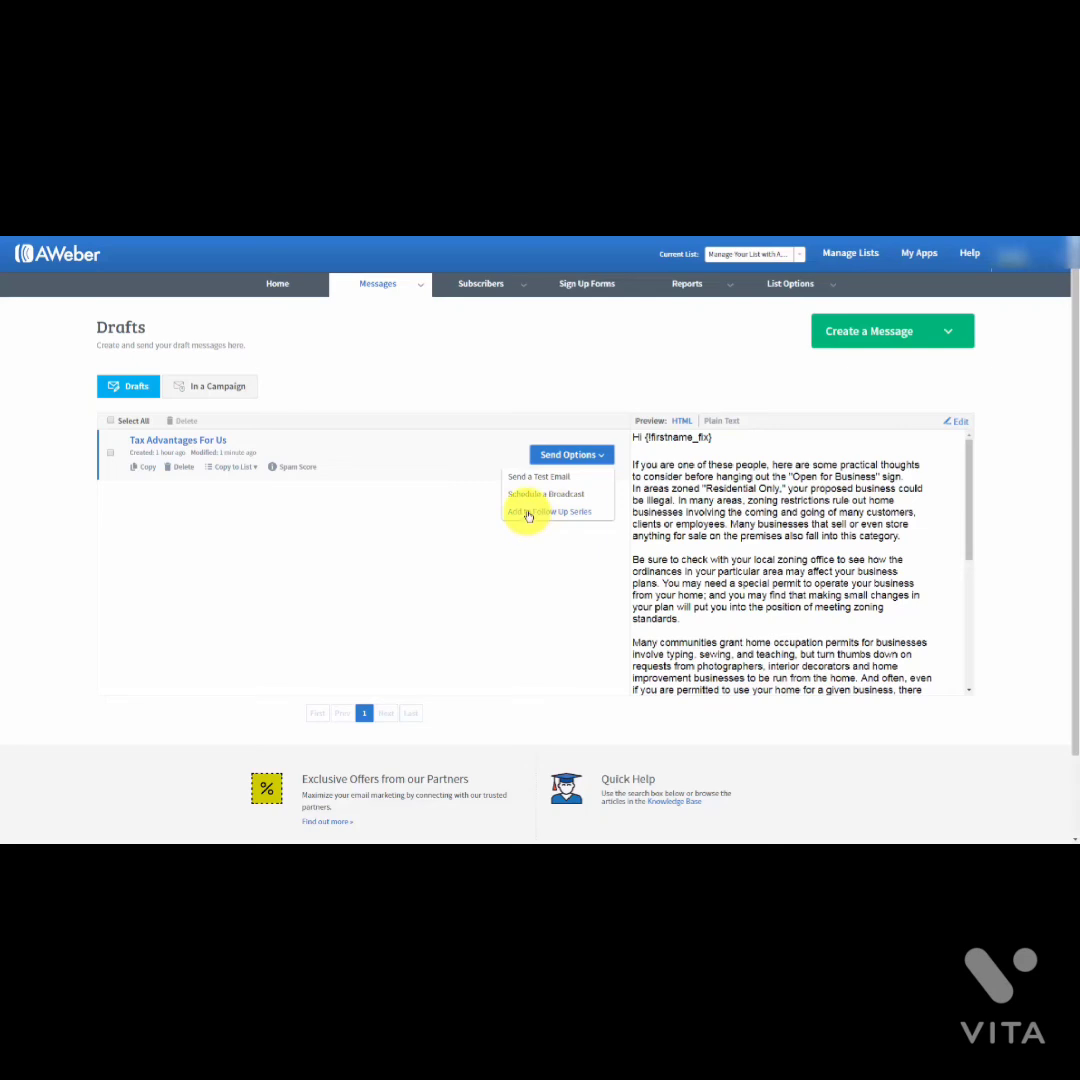
{"action": "left_click", "coordinate": [528, 514]}
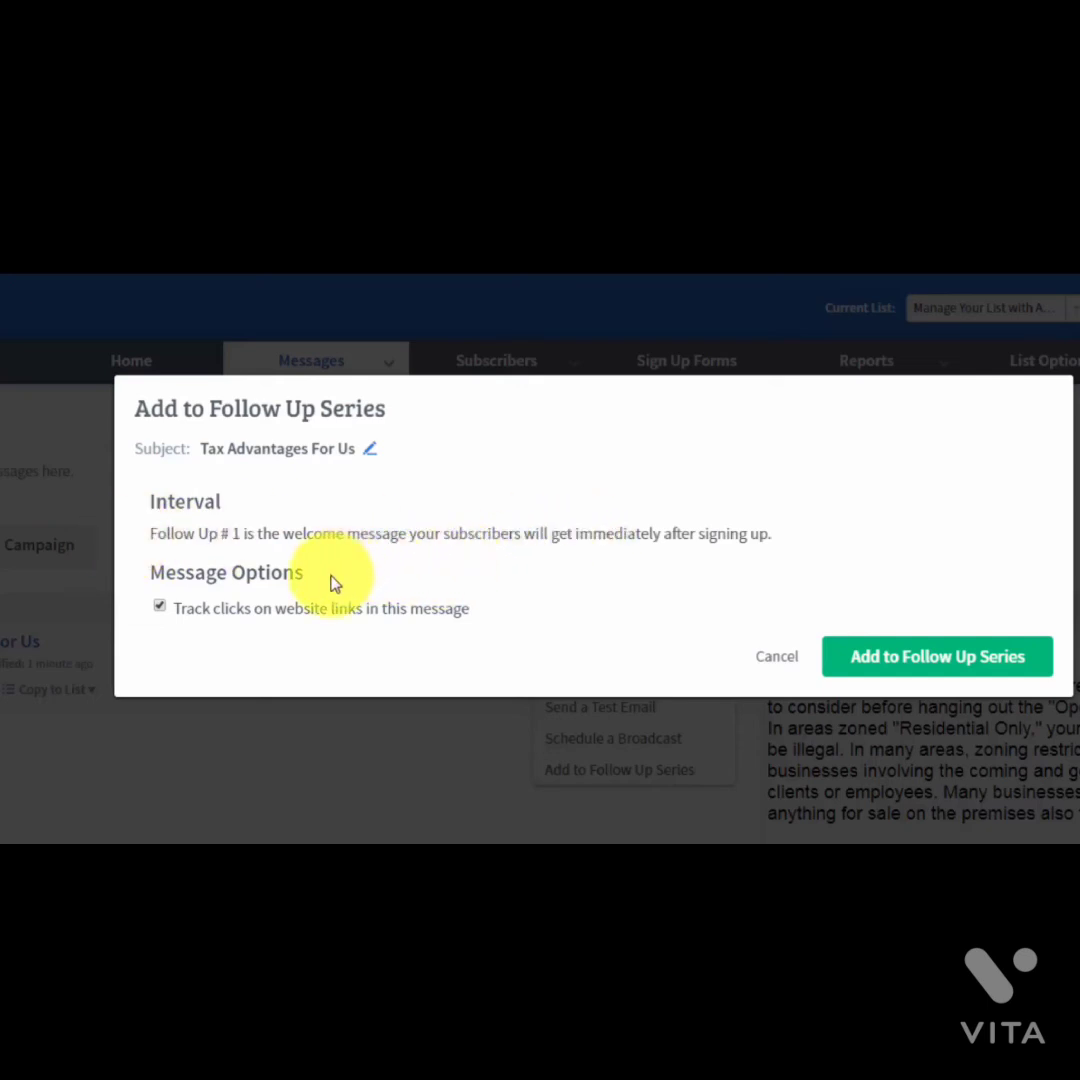
{"action": "left_click", "coordinate": [856, 660]}
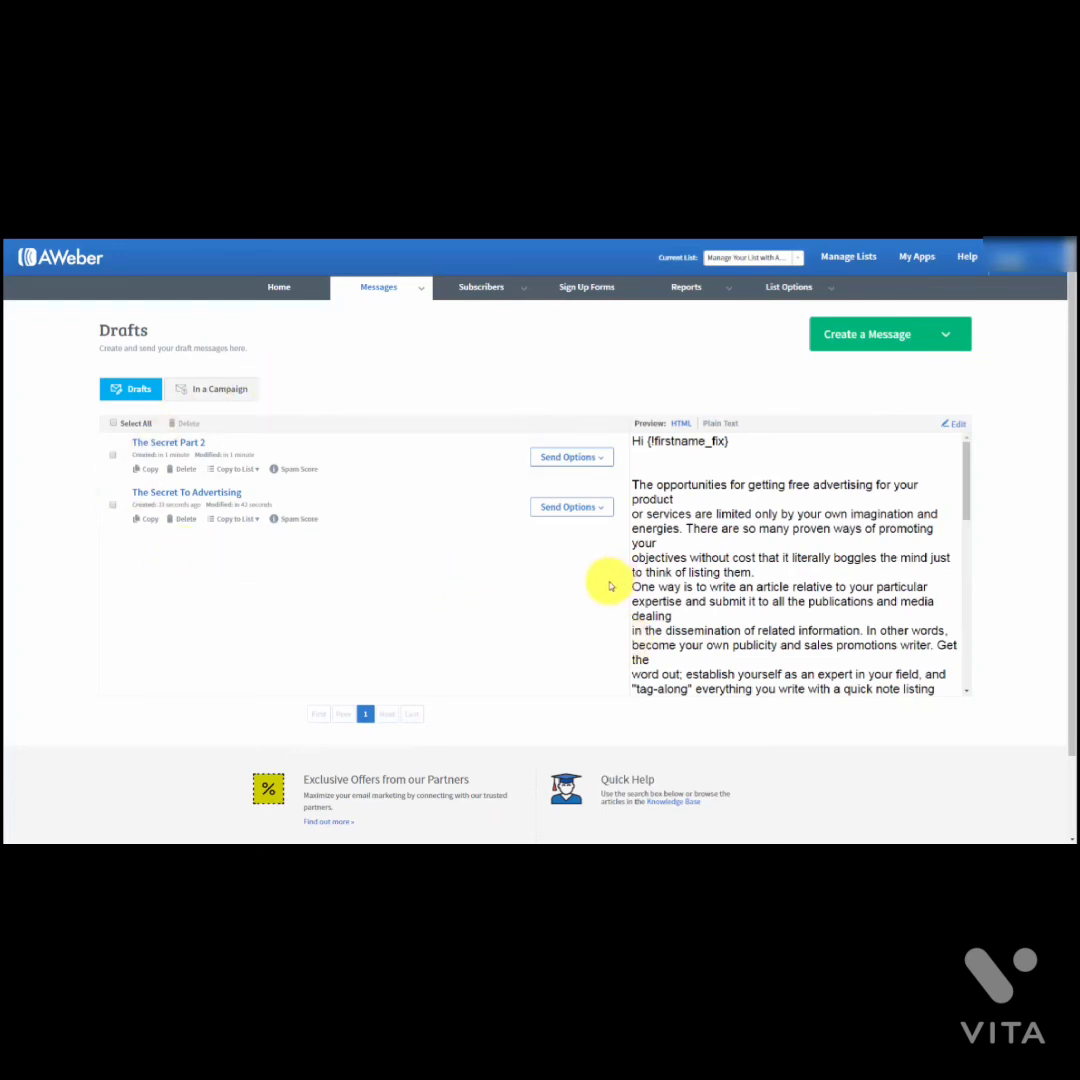
Step: Add The Secret To Advertising to the follow up series with a 1-day interval
{"action": "left_click", "coordinate": [600, 509]}
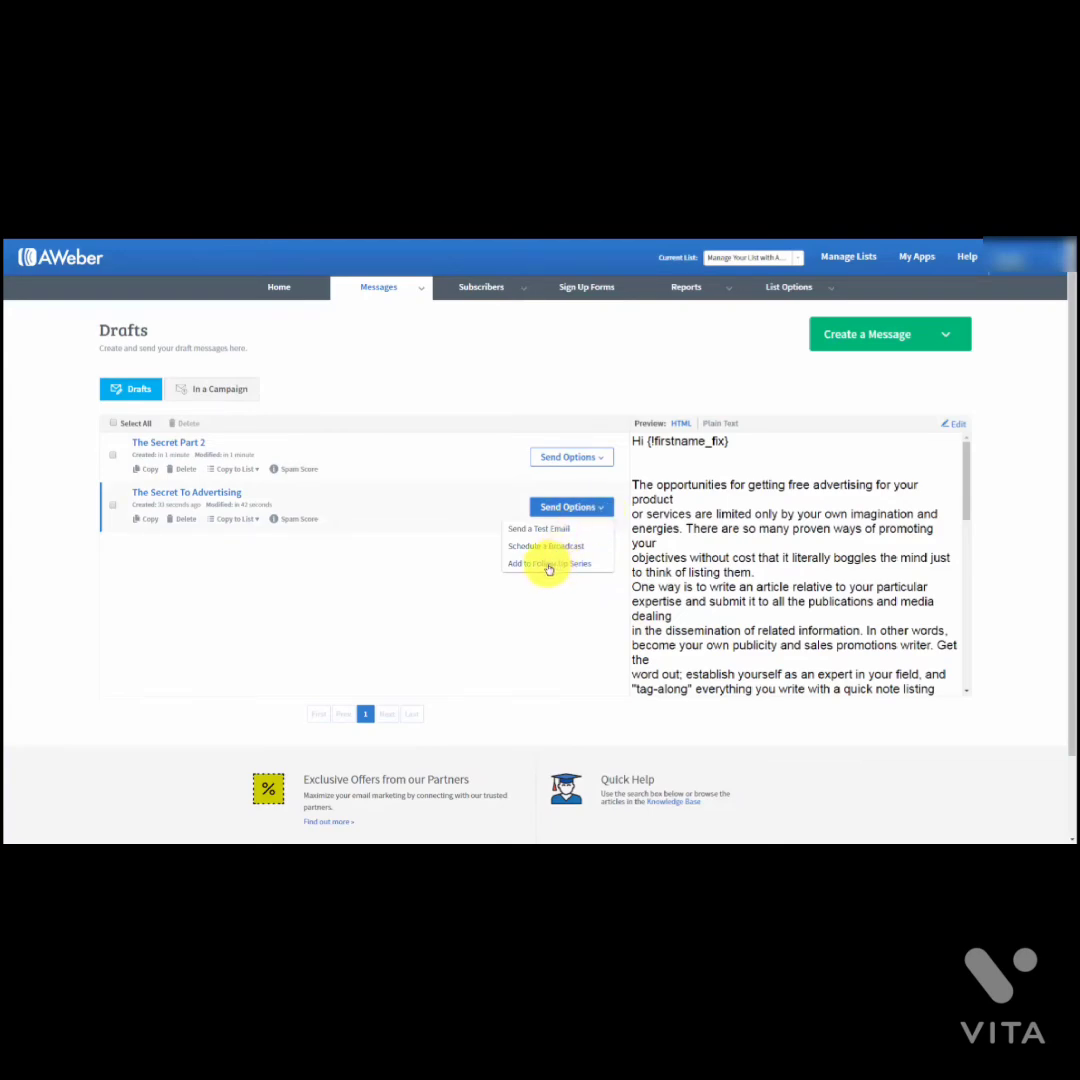
{"action": "left_click", "coordinate": [548, 564]}
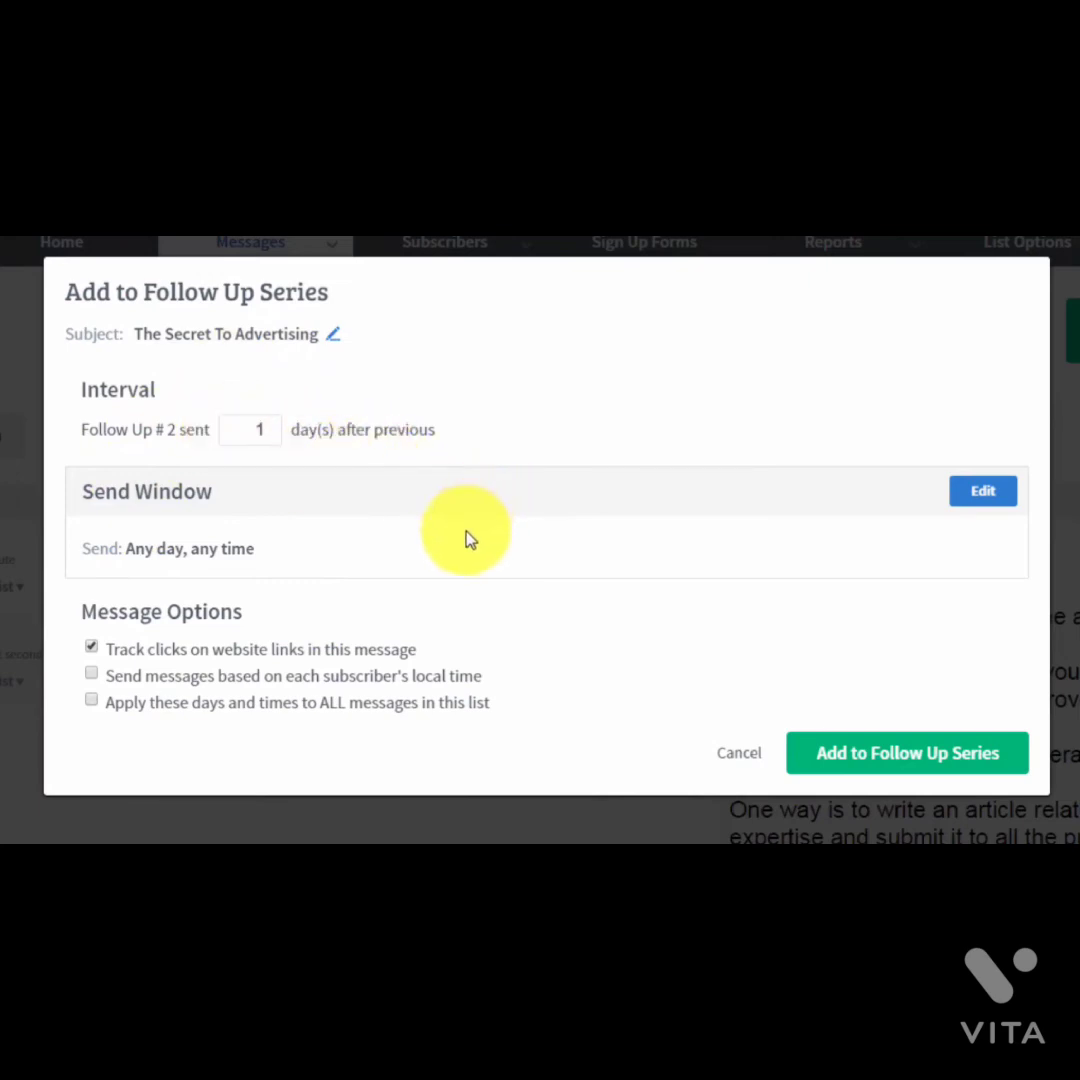
{"action": "double_click", "coordinate": [255, 429]}
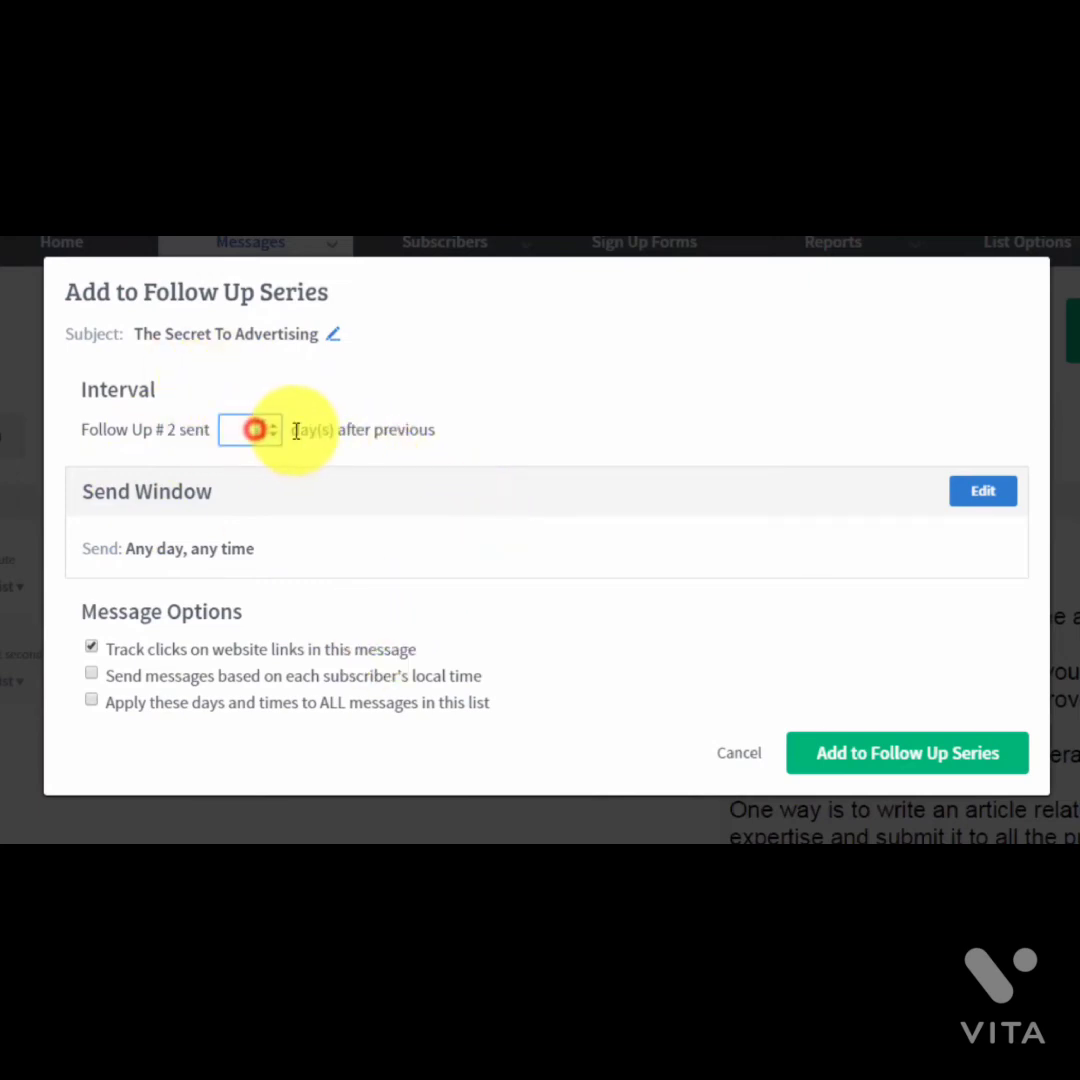
{"action": "type", "text": "2"}
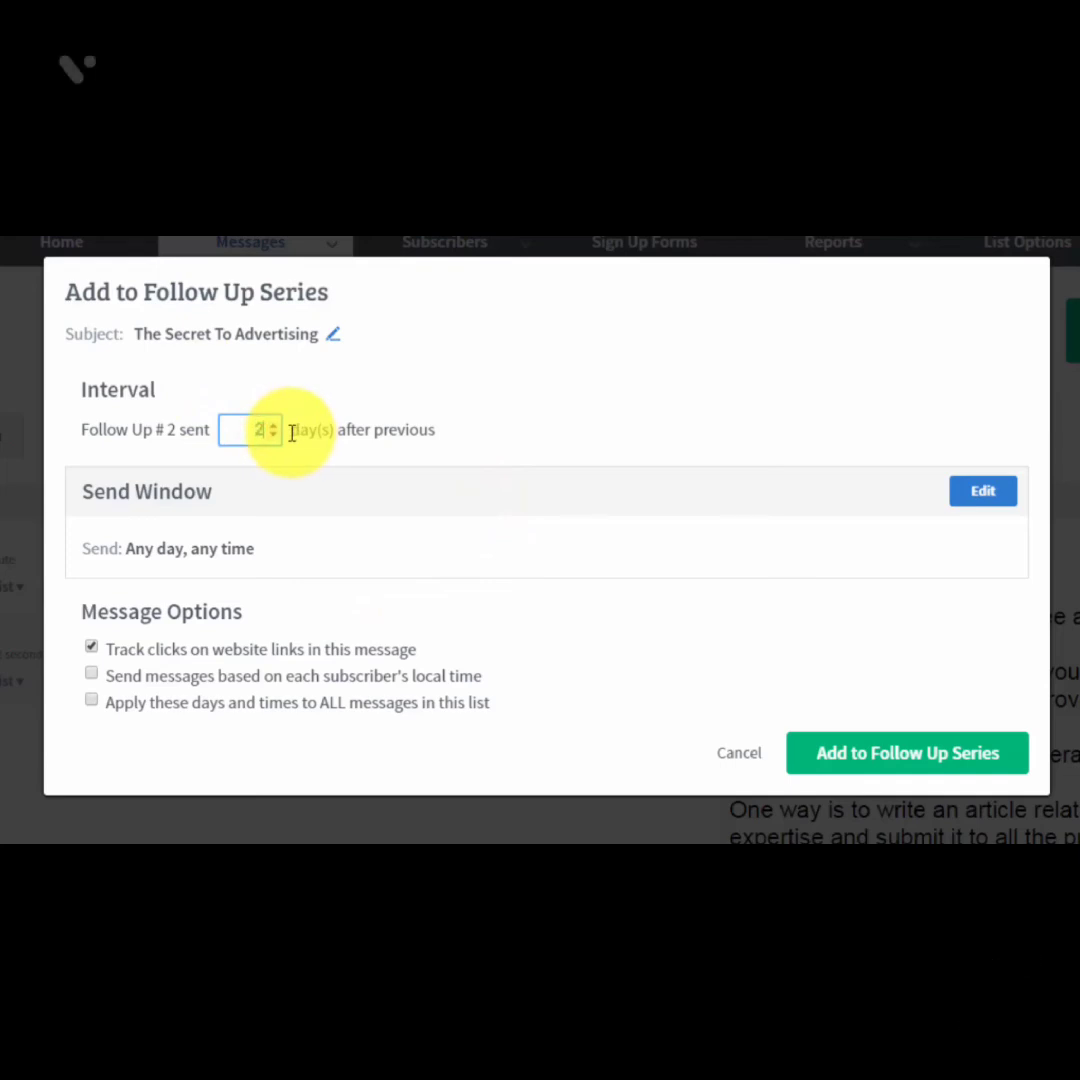
{"action": "key", "text": "BackSpace"}
{"action": "type", "text": "3"}
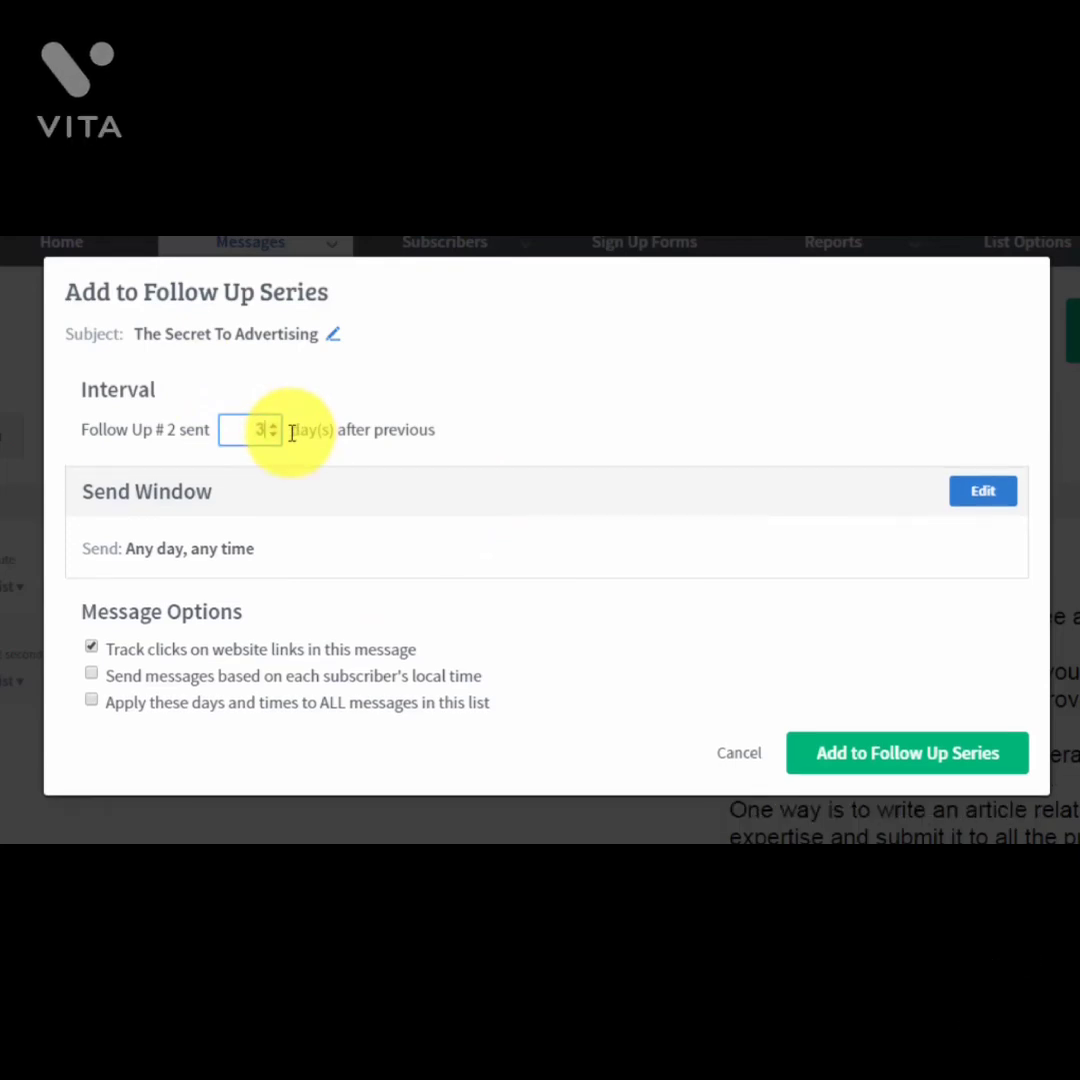
{"action": "key", "text": "BackSpace"}
{"action": "type", "text": "1"}
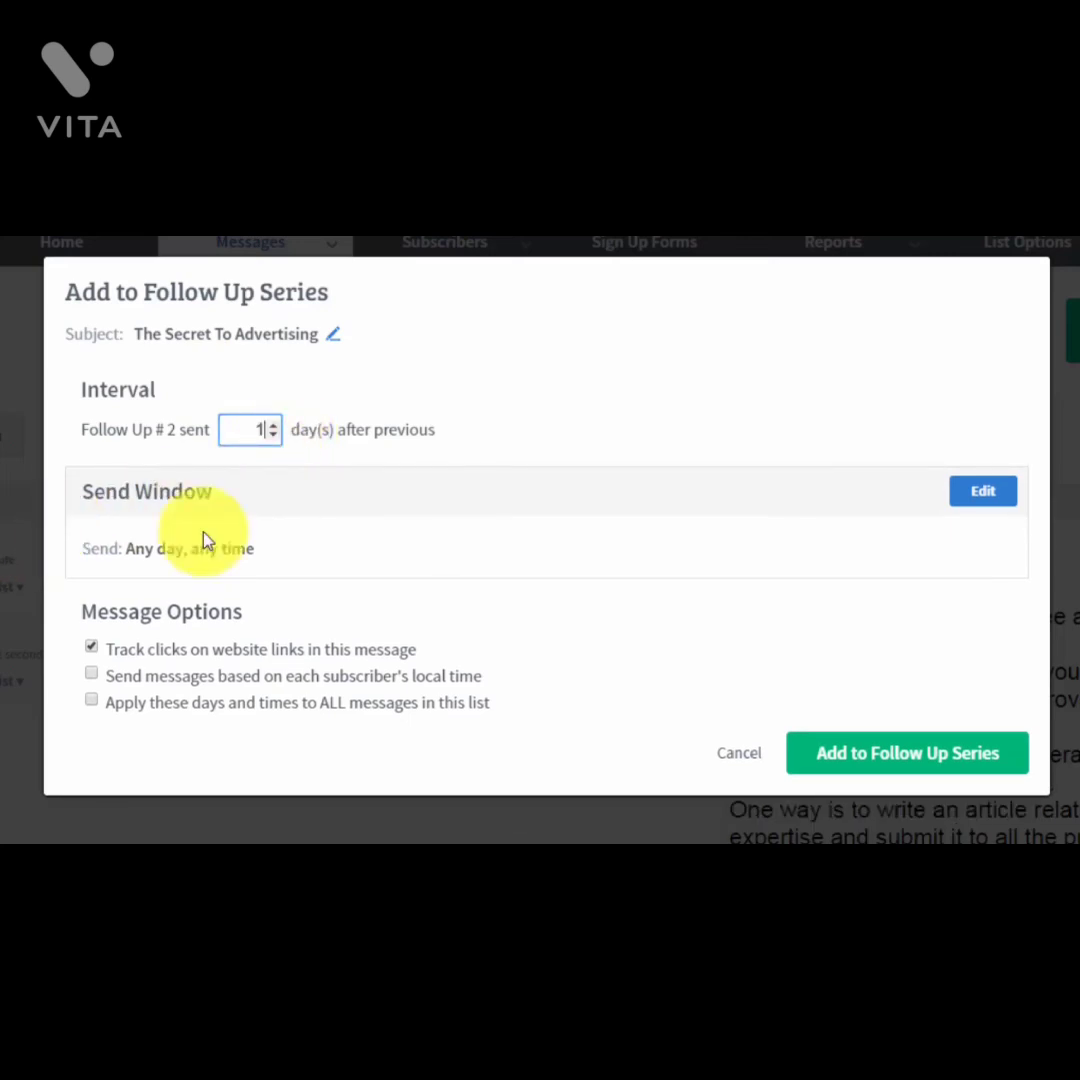
Step: Set a 9am any-day send window in subscriber local time and add it as follow up 2
{"action": "left_click", "coordinate": [968, 500]}
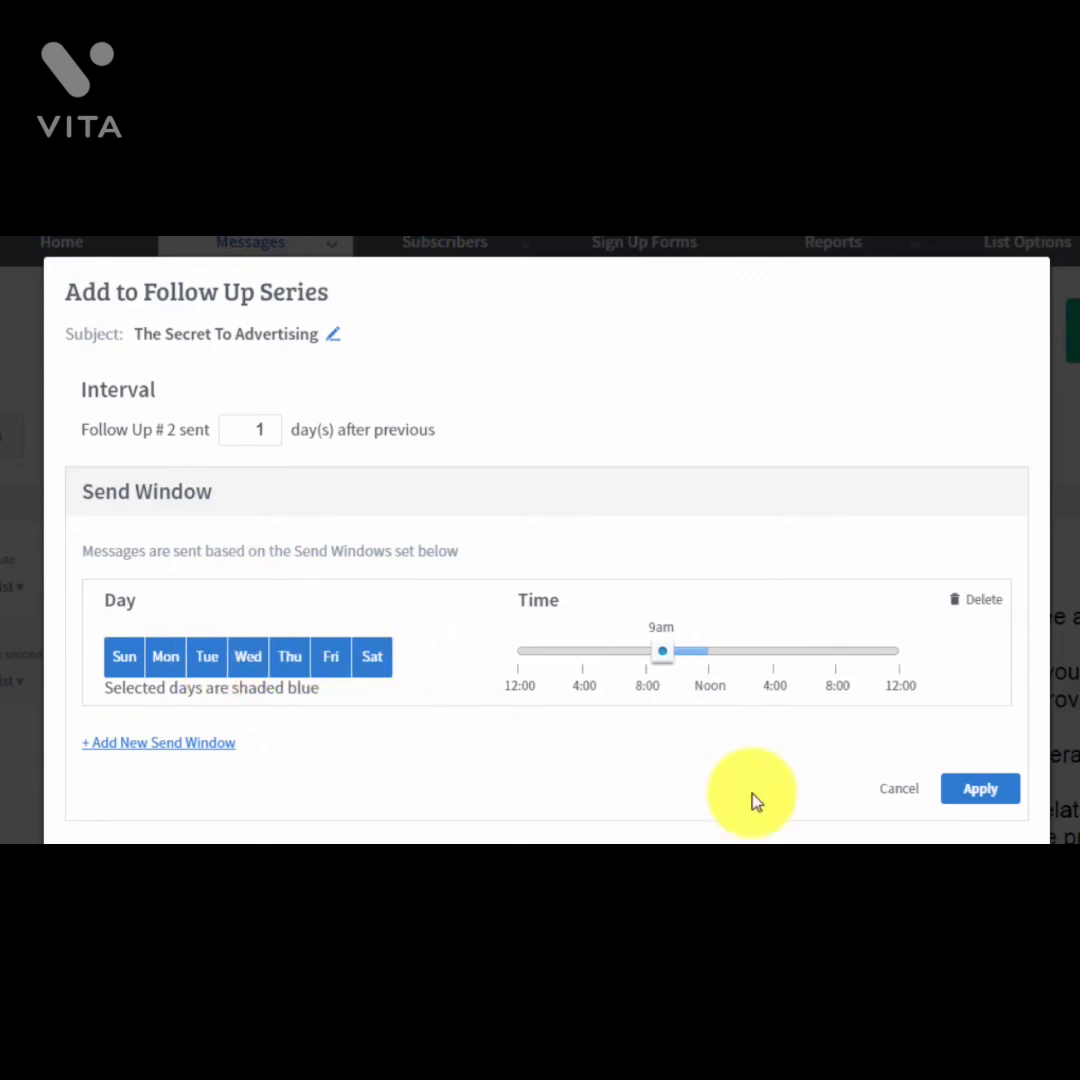
{"action": "left_click", "coordinate": [955, 790]}
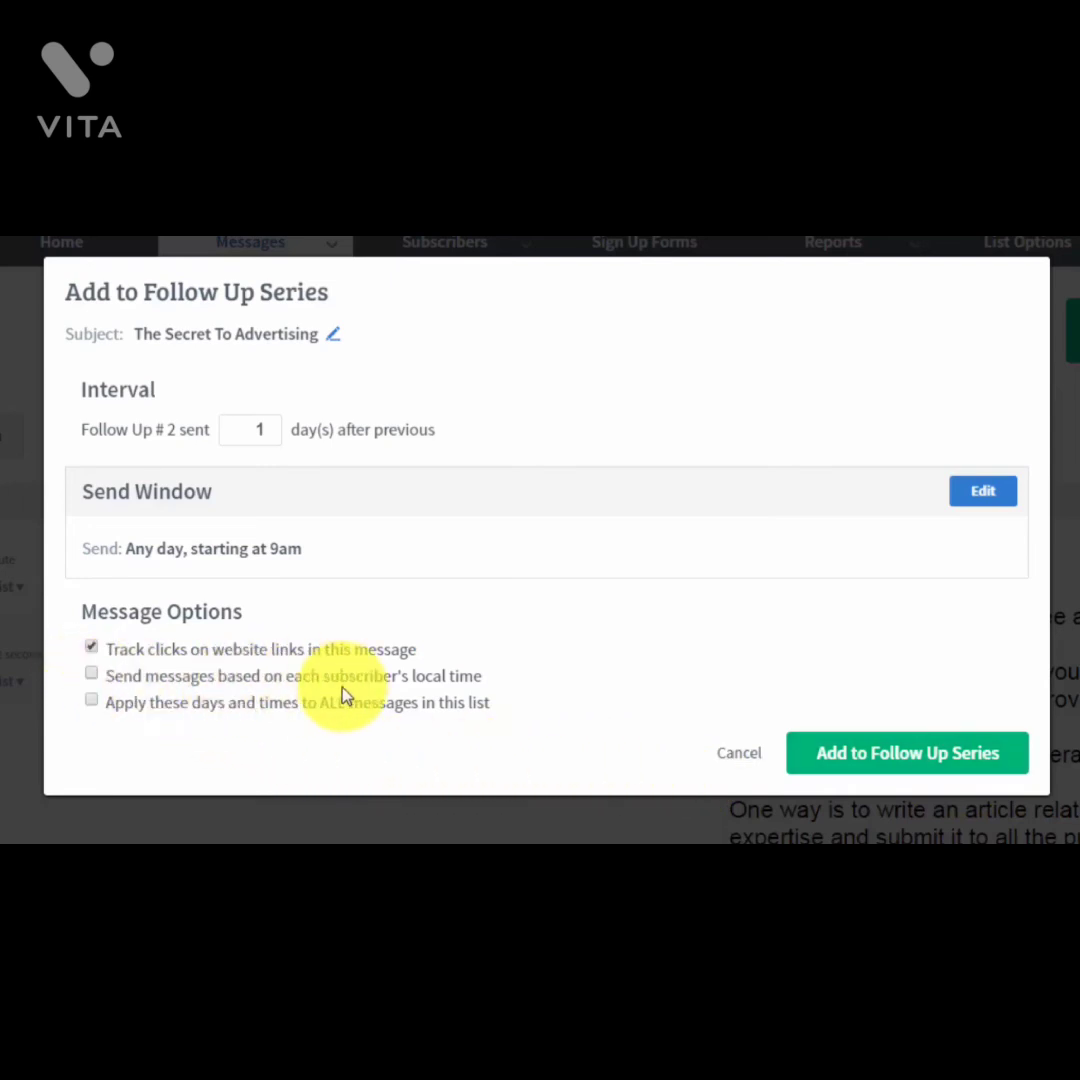
{"action": "left_click", "coordinate": [412, 680]}
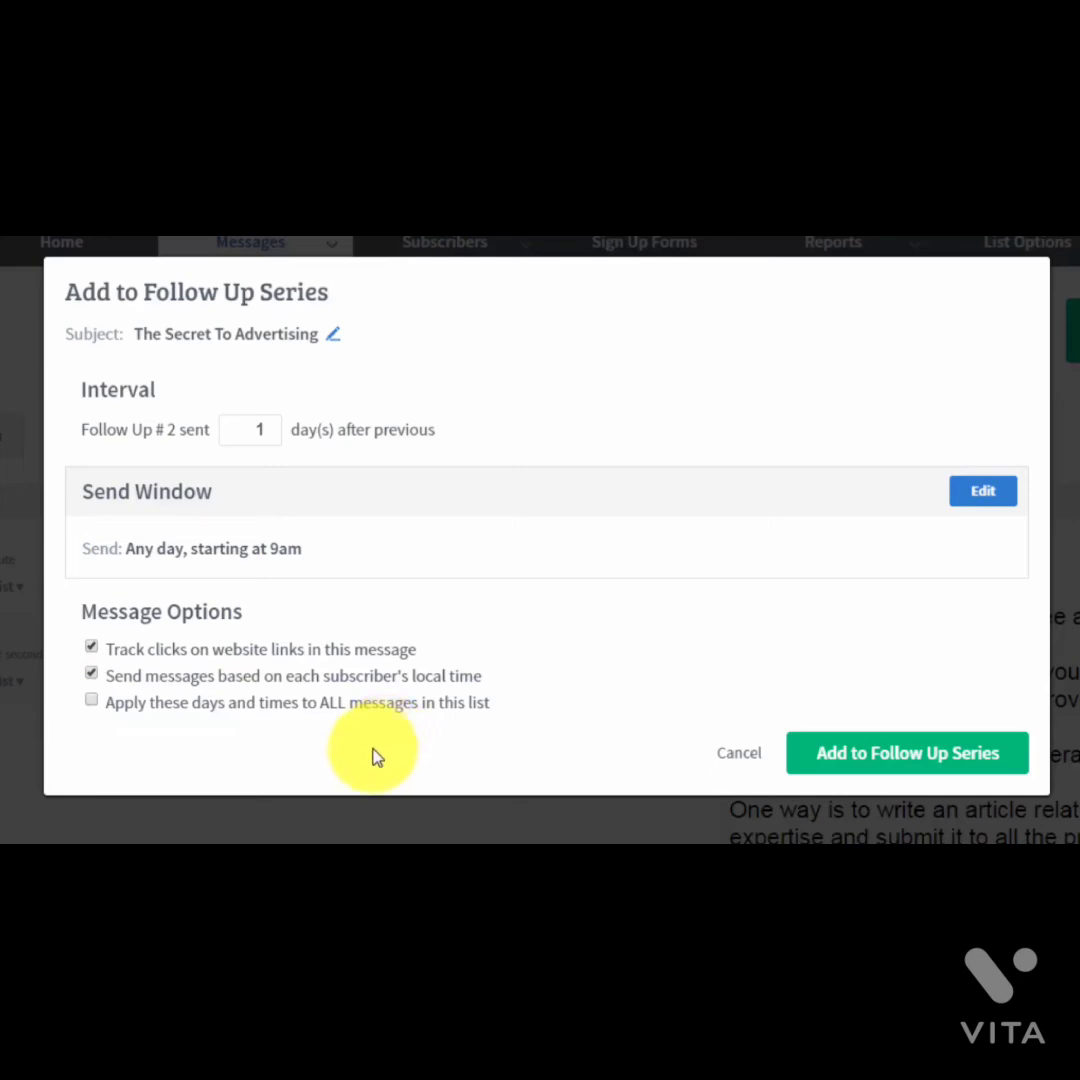
{"action": "left_click", "coordinate": [848, 767]}
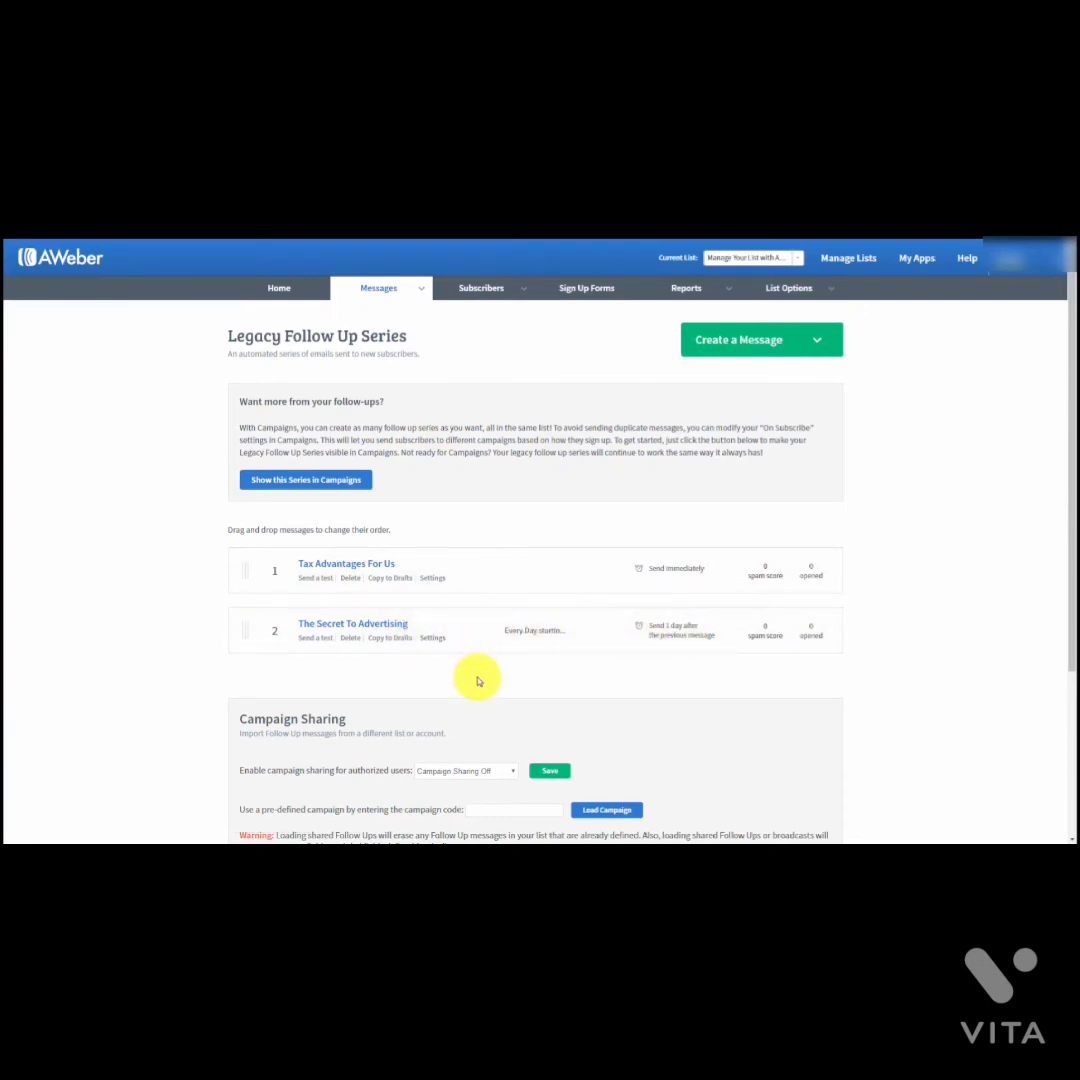
Step: Add the 'The Secret Part 2' draft to the follow up series as message 3, 3 days after the previous one
{"action": "left_click", "coordinate": [421, 287]}
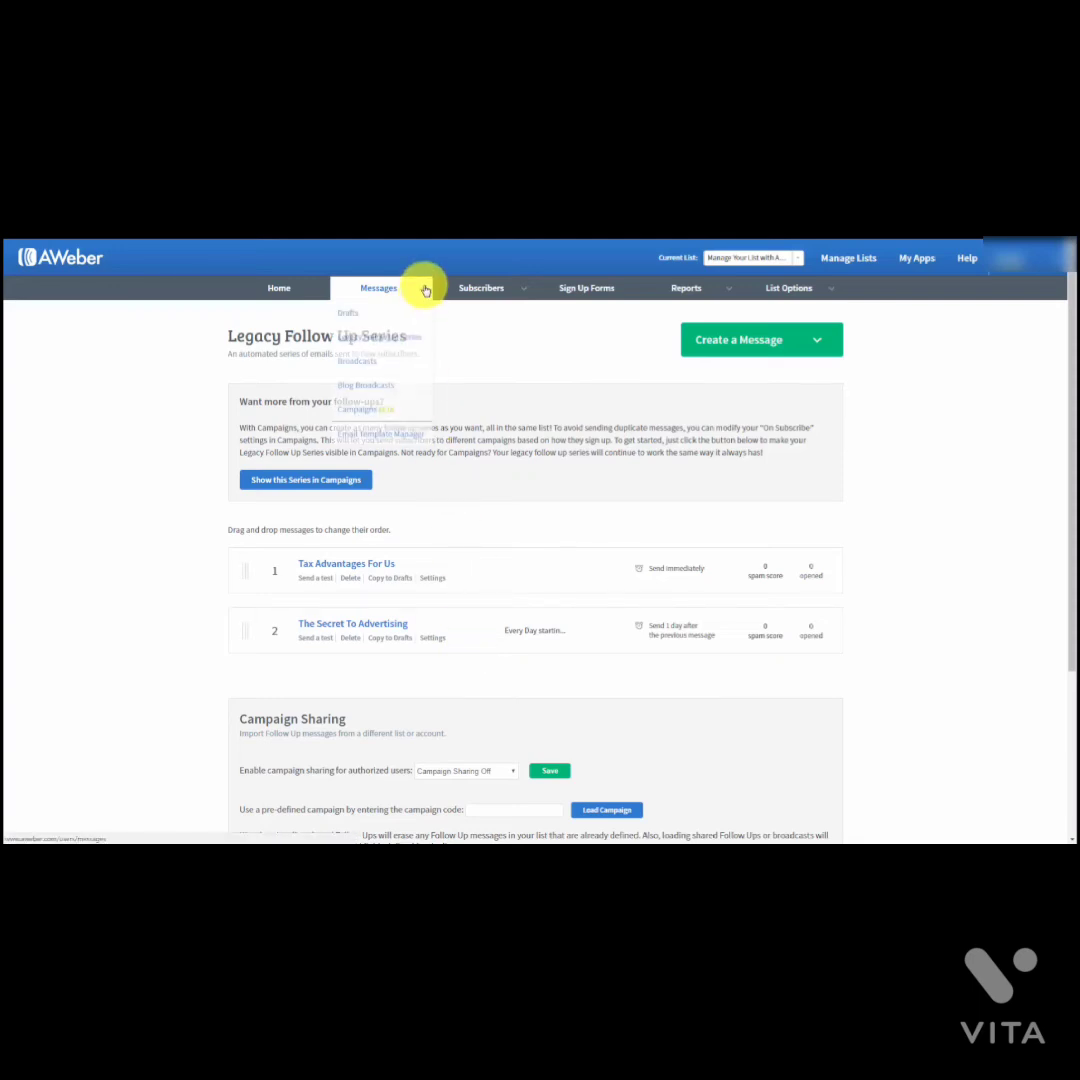
{"action": "left_click", "coordinate": [344, 316]}
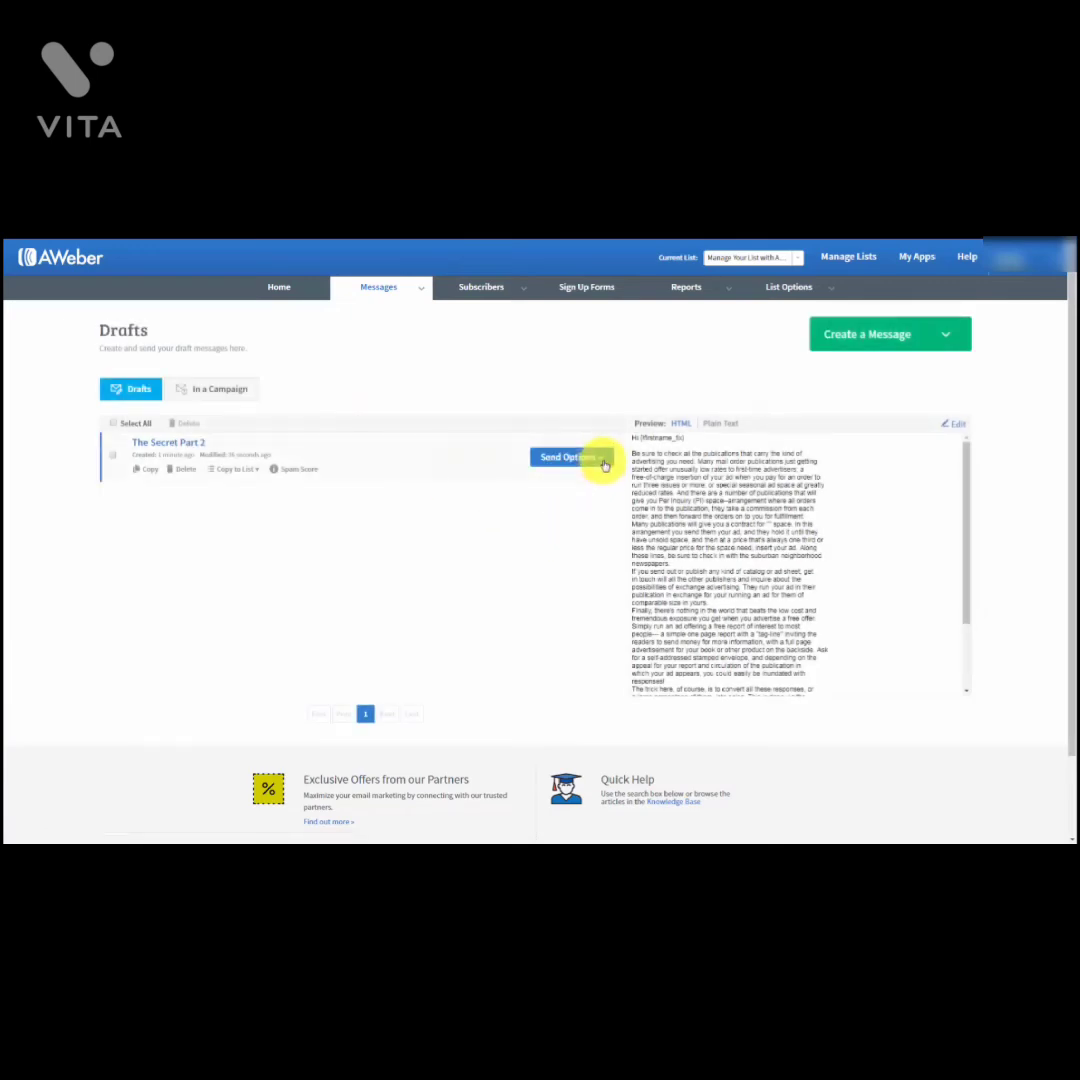
{"action": "left_click", "coordinate": [604, 462]}
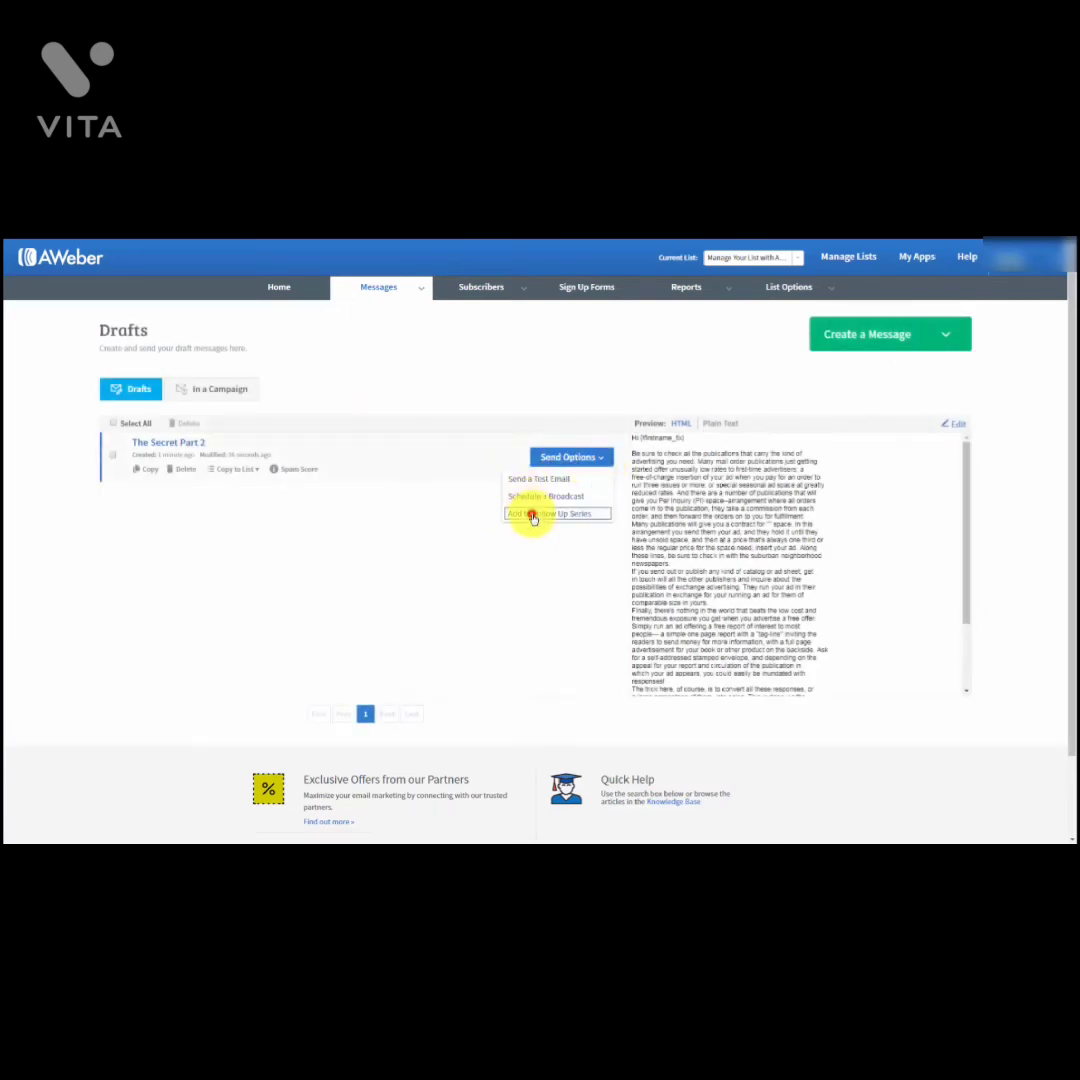
{"action": "left_click", "coordinate": [533, 514]}
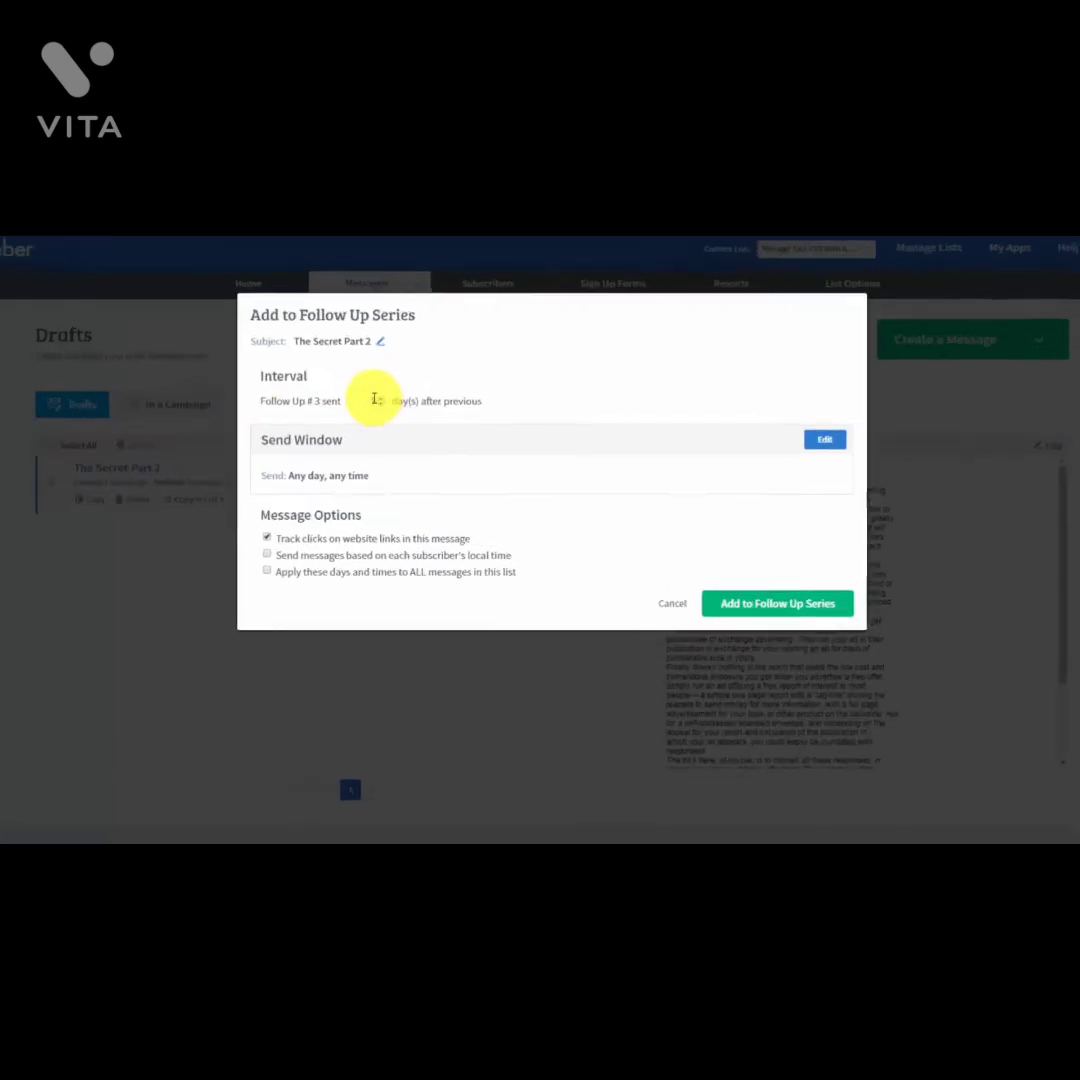
{"action": "left_click", "coordinate": [386, 386]}
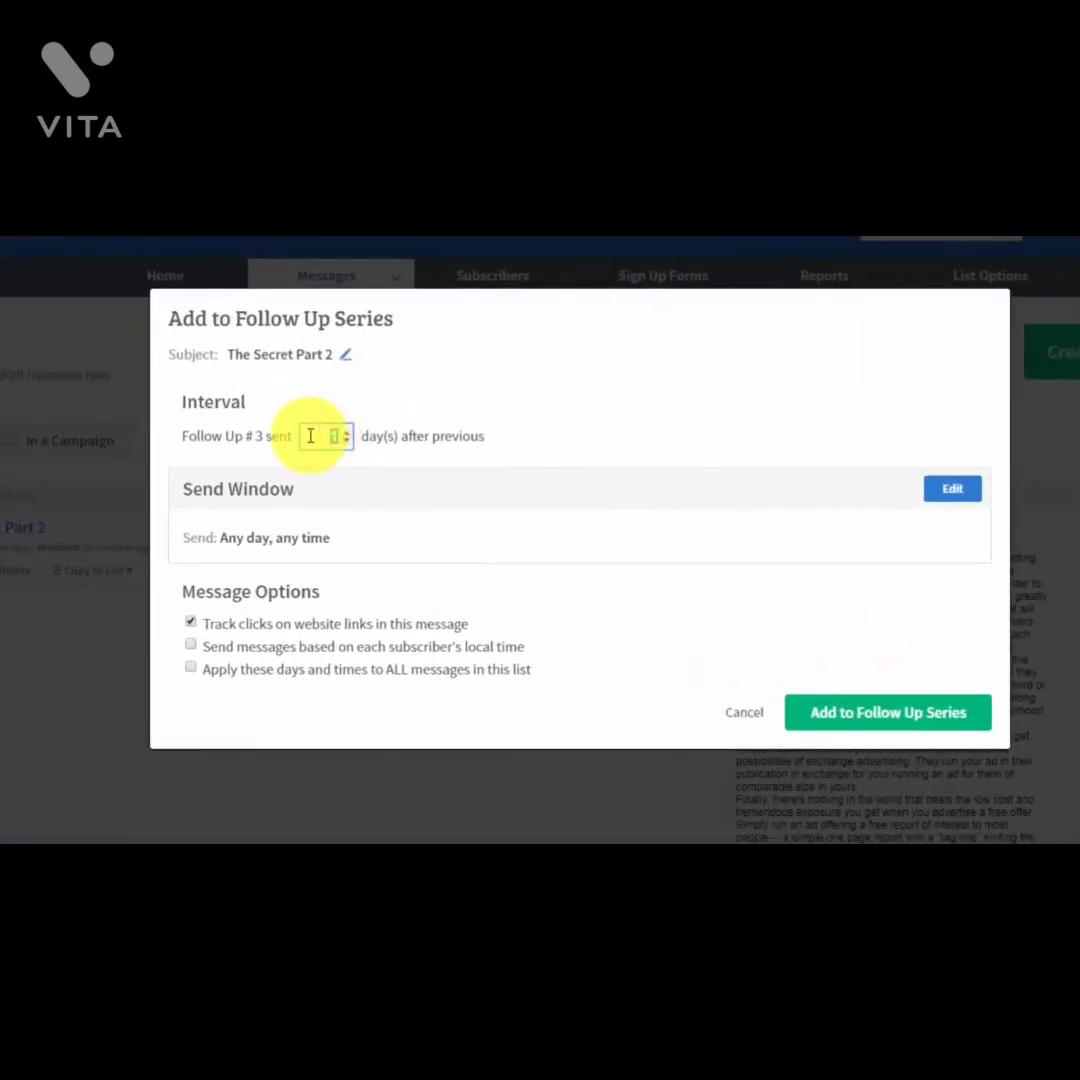
{"action": "type", "text": "3"}
{"action": "left_click", "coordinate": [627, 453]}
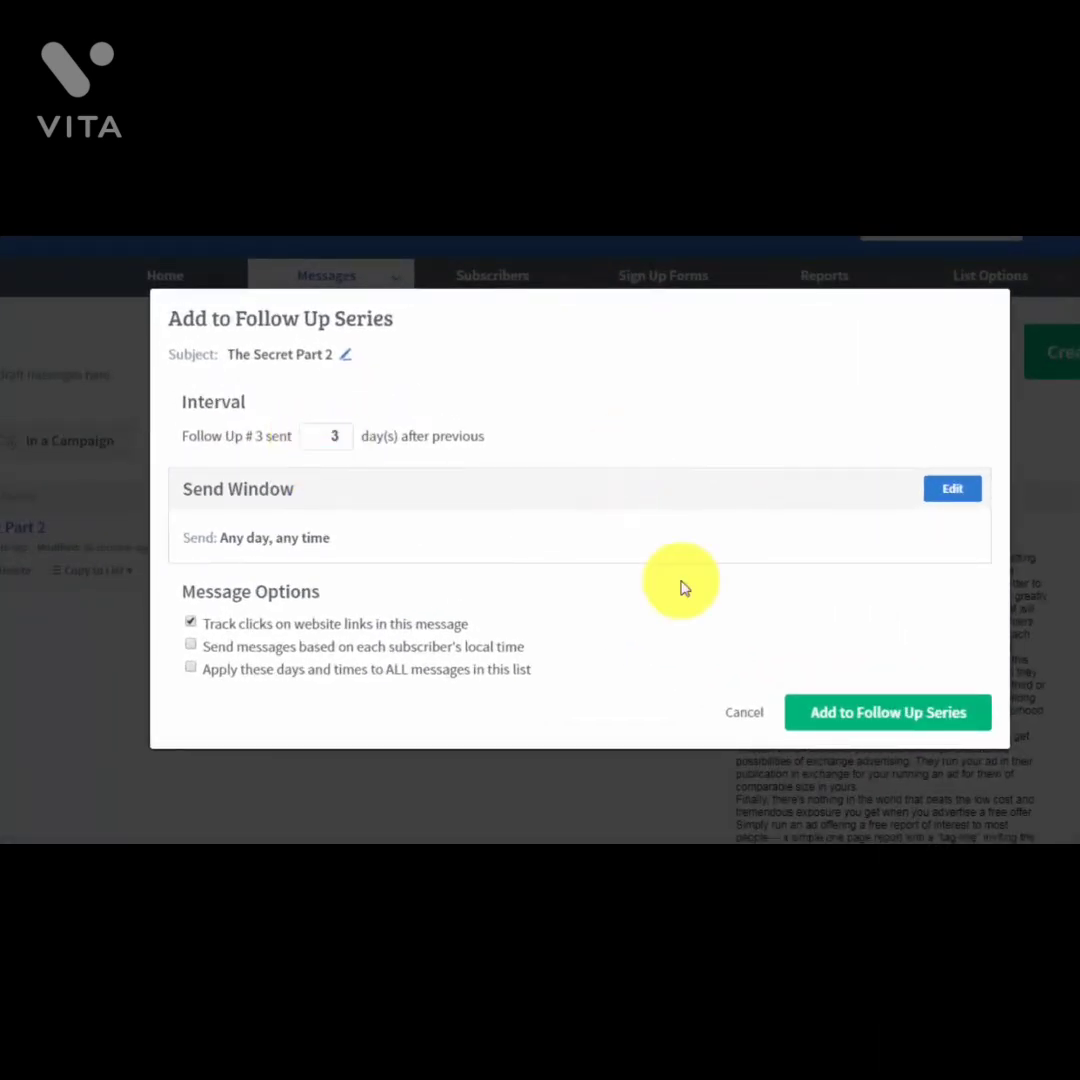
{"action": "left_click", "coordinate": [833, 720]}
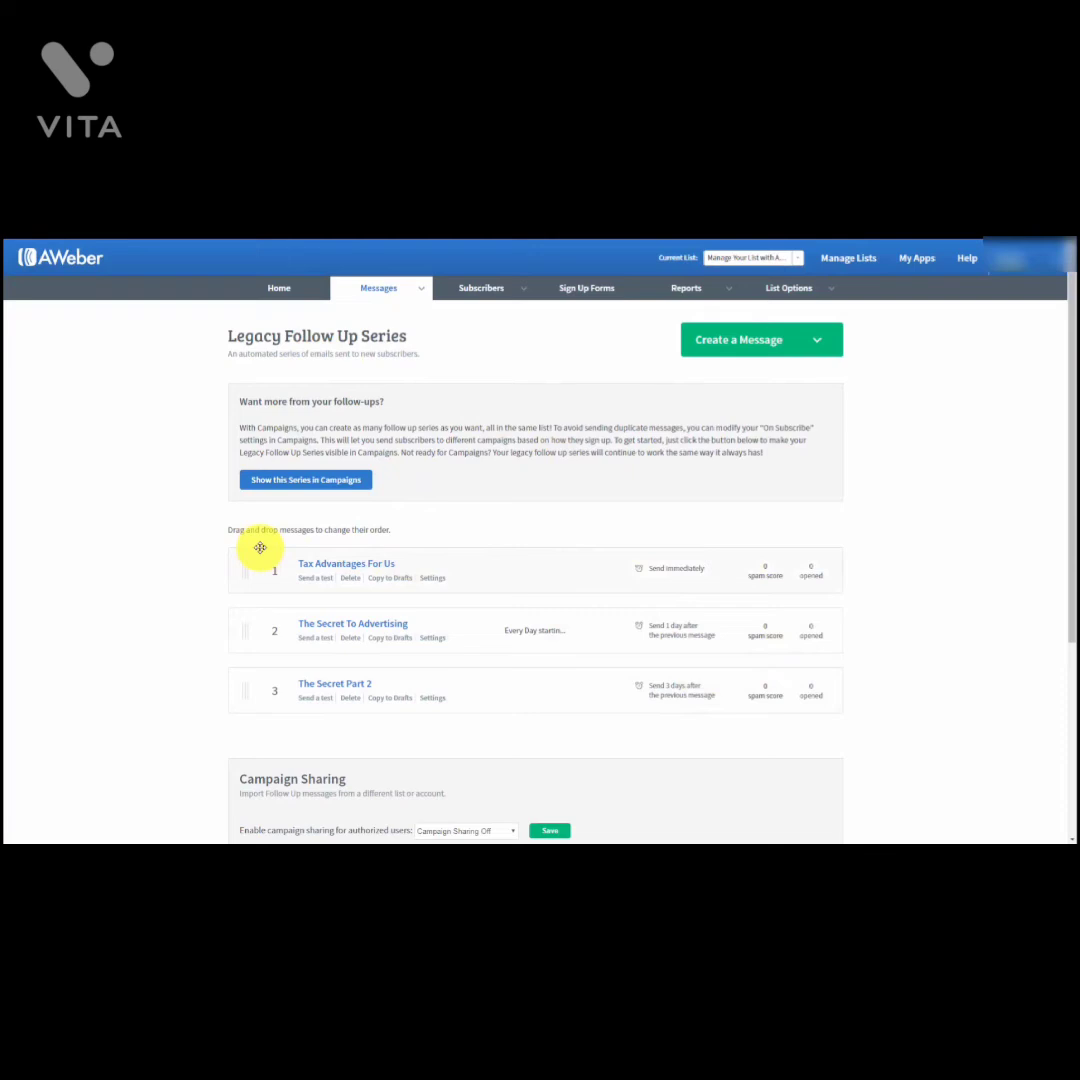
{"action": "scroll", "coordinate": [260, 547], "scroll_direction": "down", "scroll_amount": 1}
{"action": "scroll", "coordinate": [489, 631], "scroll_direction": "up", "scroll_amount": 1}
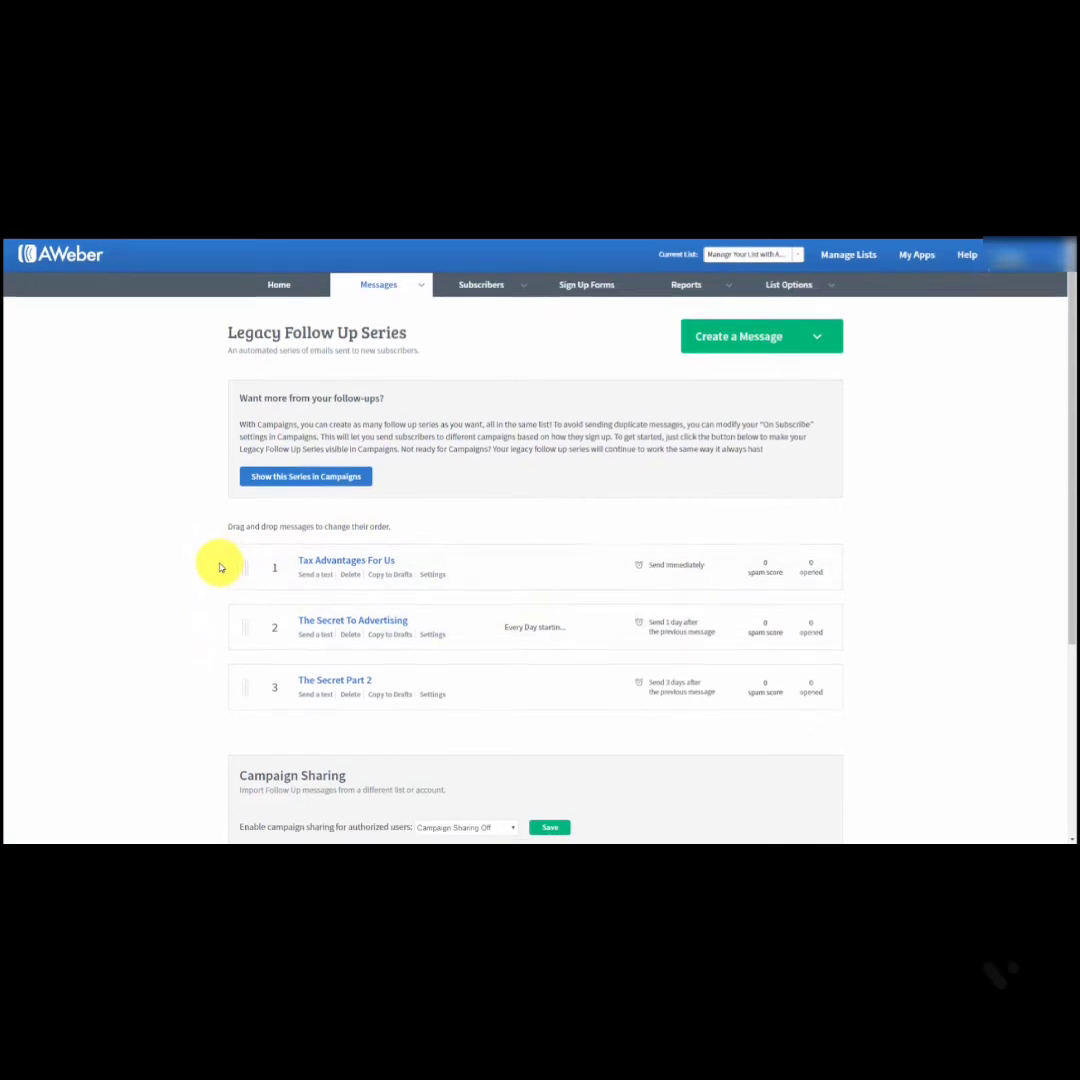
Step: Set campaign sharing to Follow Ups Only and save the setting
{"action": "scroll", "coordinate": [220, 567], "scroll_direction": "down", "scroll_amount": 1}
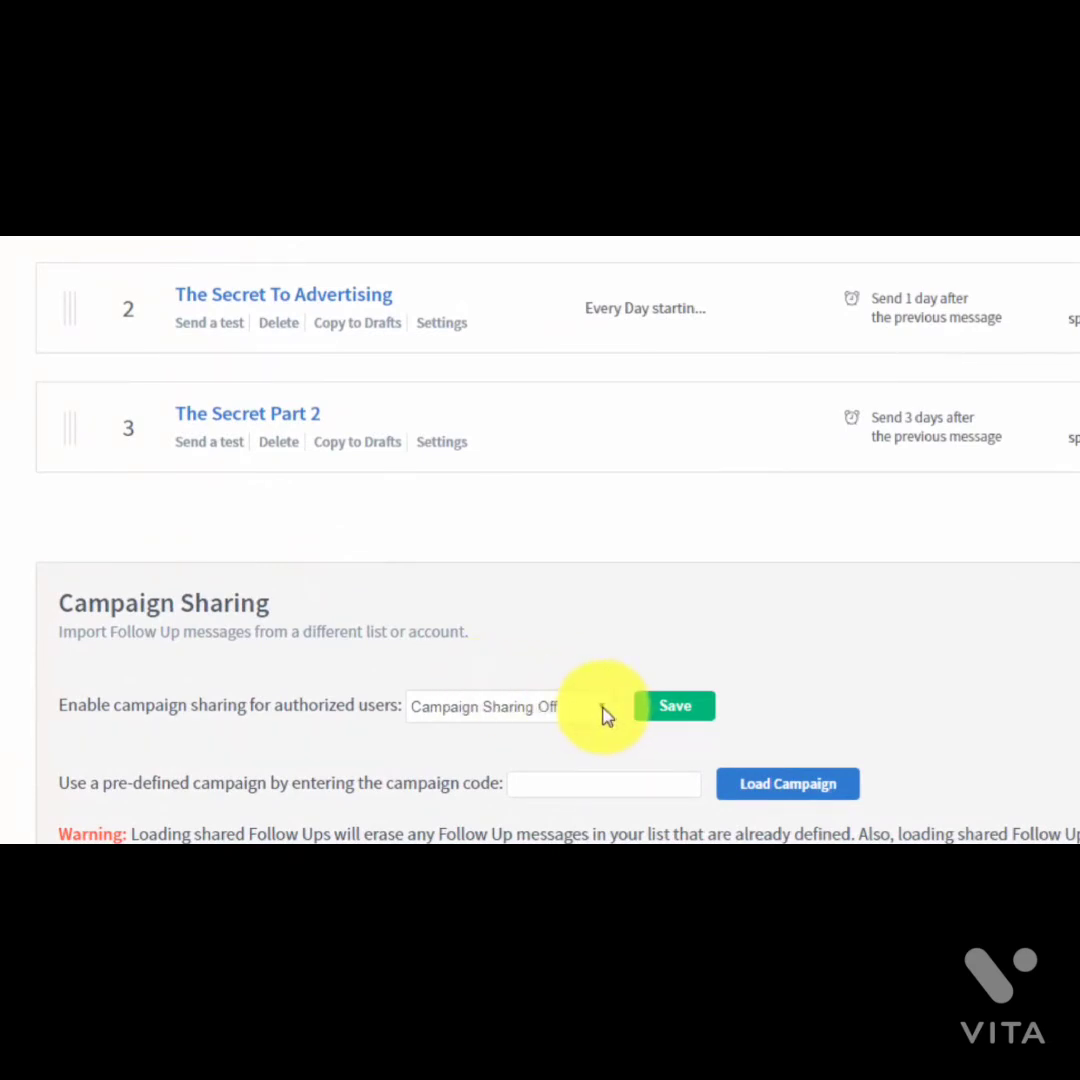
{"action": "left_click", "coordinate": [603, 710]}
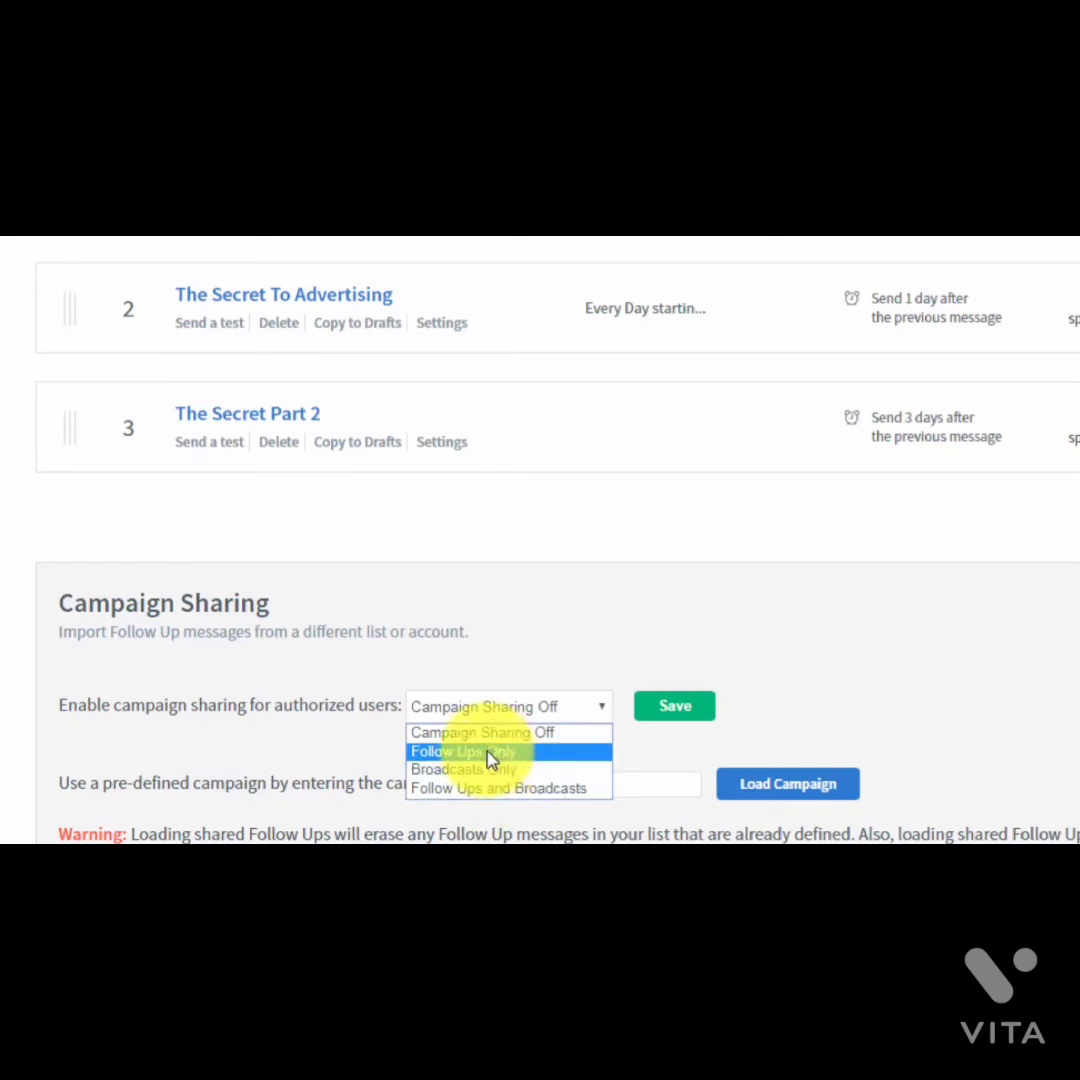
{"action": "left_click", "coordinate": [488, 755]}
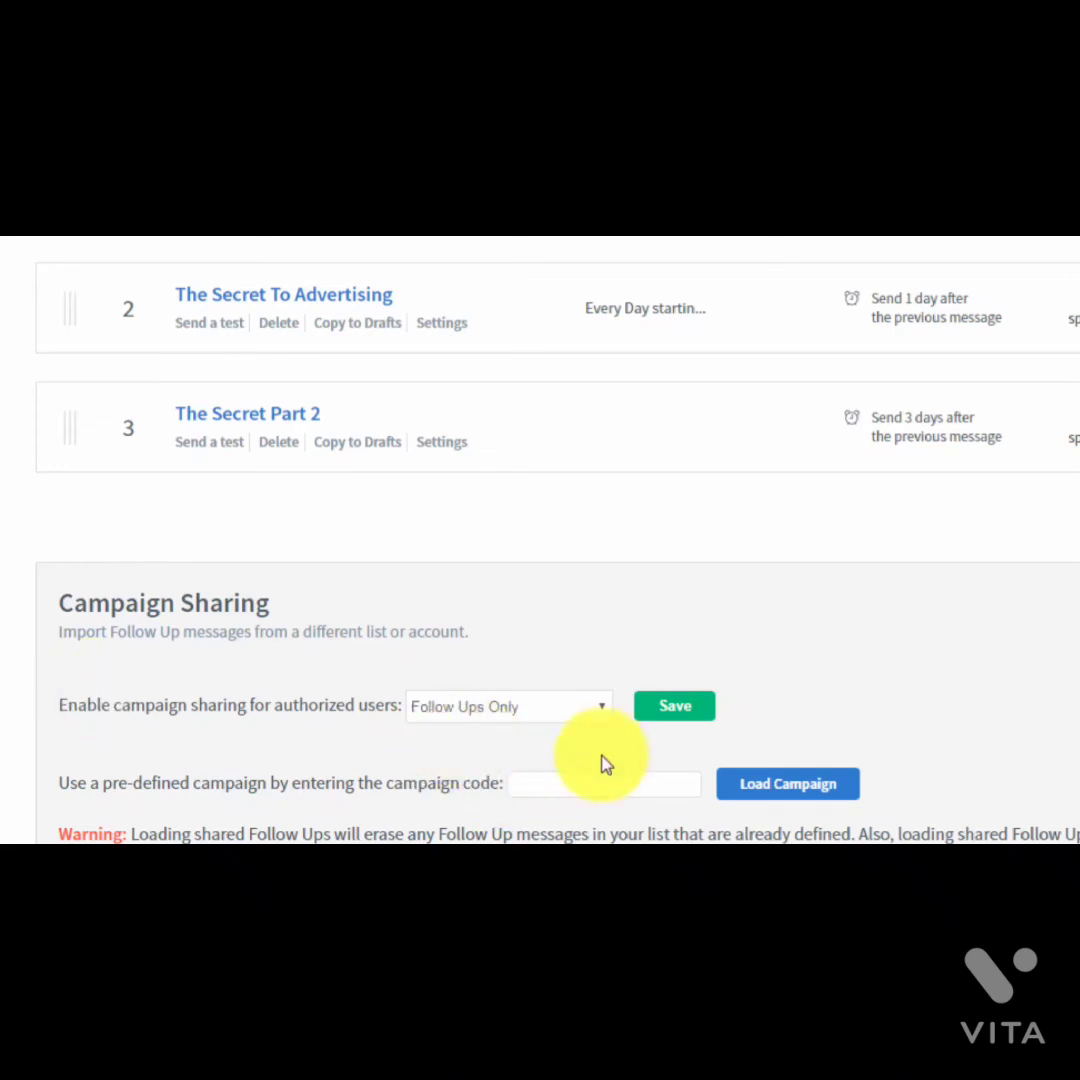
{"action": "left_click", "coordinate": [666, 710]}
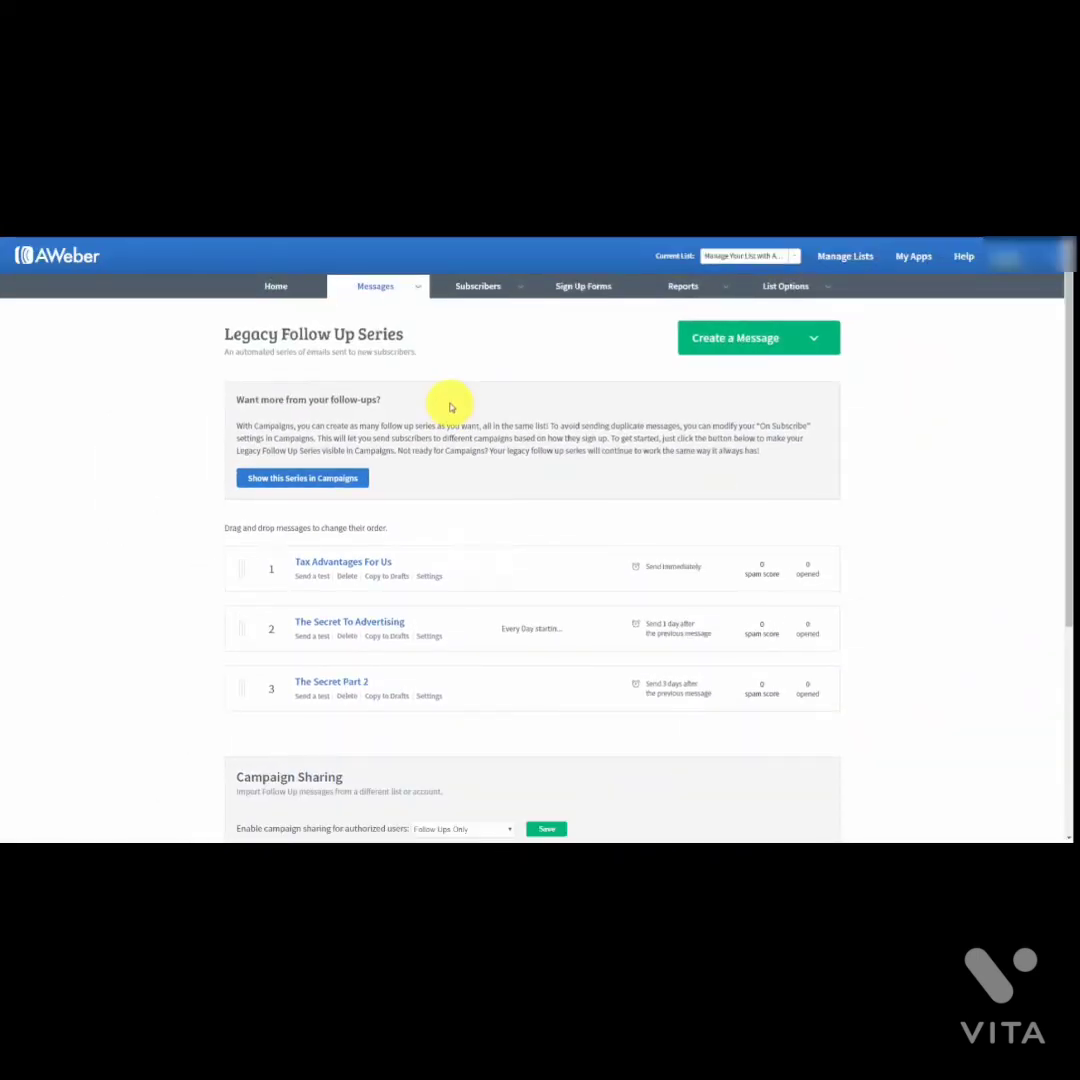
Step: Select the generated campaign code to copy it
{"action": "scroll", "coordinate": [450, 404], "scroll_direction": "down", "scroll_amount": 2}
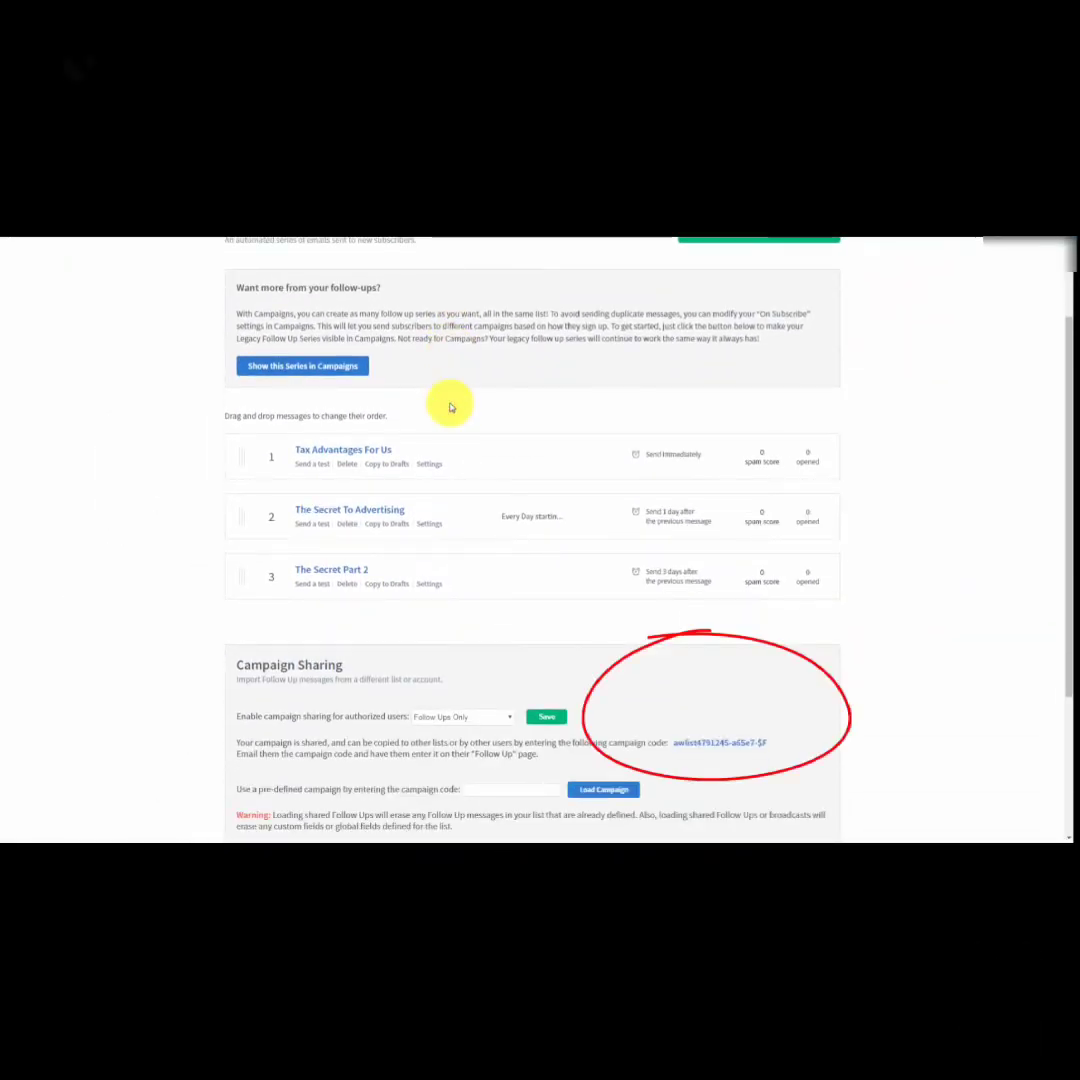
{"action": "scroll", "coordinate": [448, 403], "scroll_direction": "down", "scroll_amount": 1}
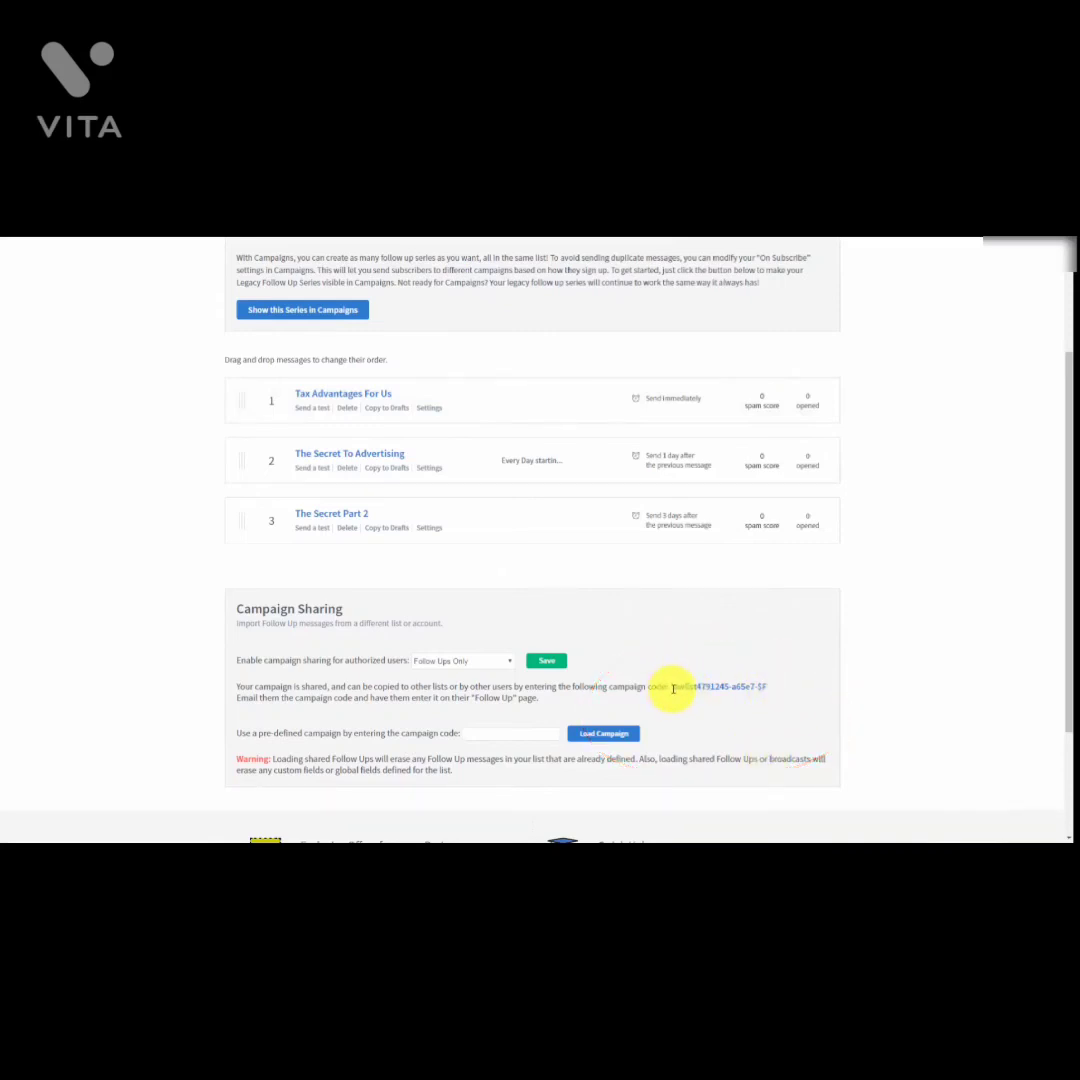
{"action": "left_click_drag", "start_coordinate": [673, 688], "coordinate": [785, 694]}
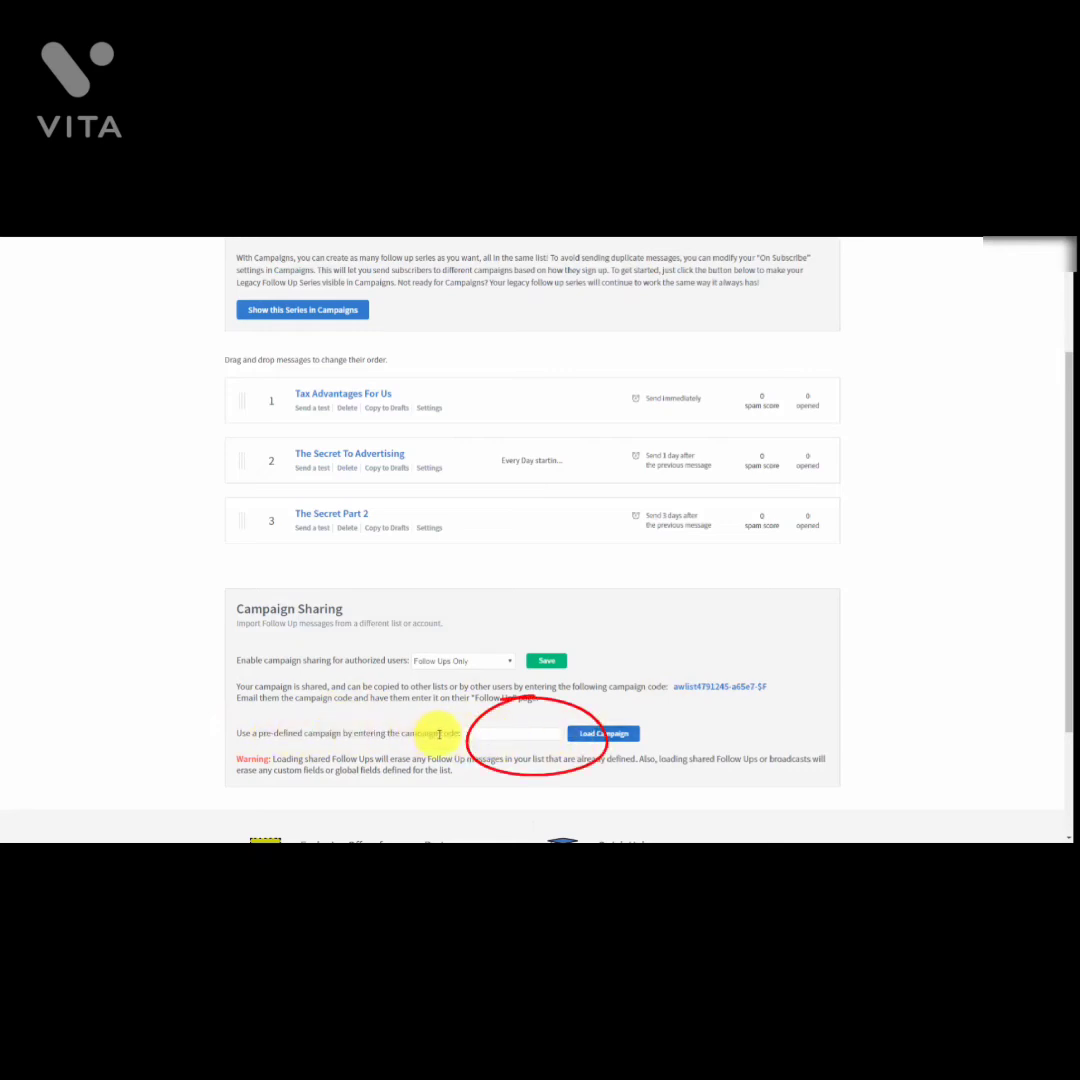
{"action": "scroll", "coordinate": [730, 730], "scroll_direction": "up", "scroll_amount": 2}
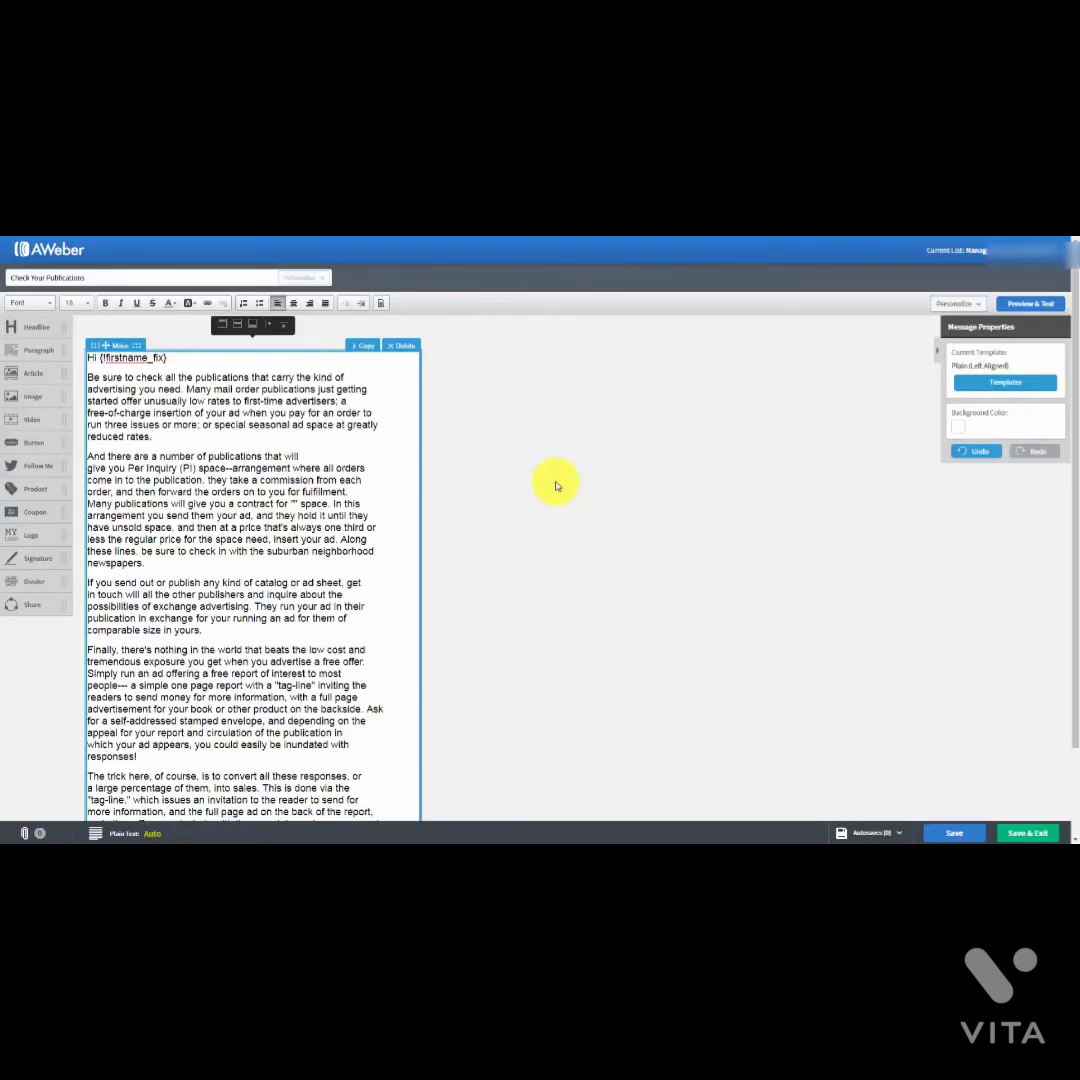
Step: Save and close the Check Your Publications message so it lands in the drafts list
{"action": "left_click", "coordinate": [1012, 833]}
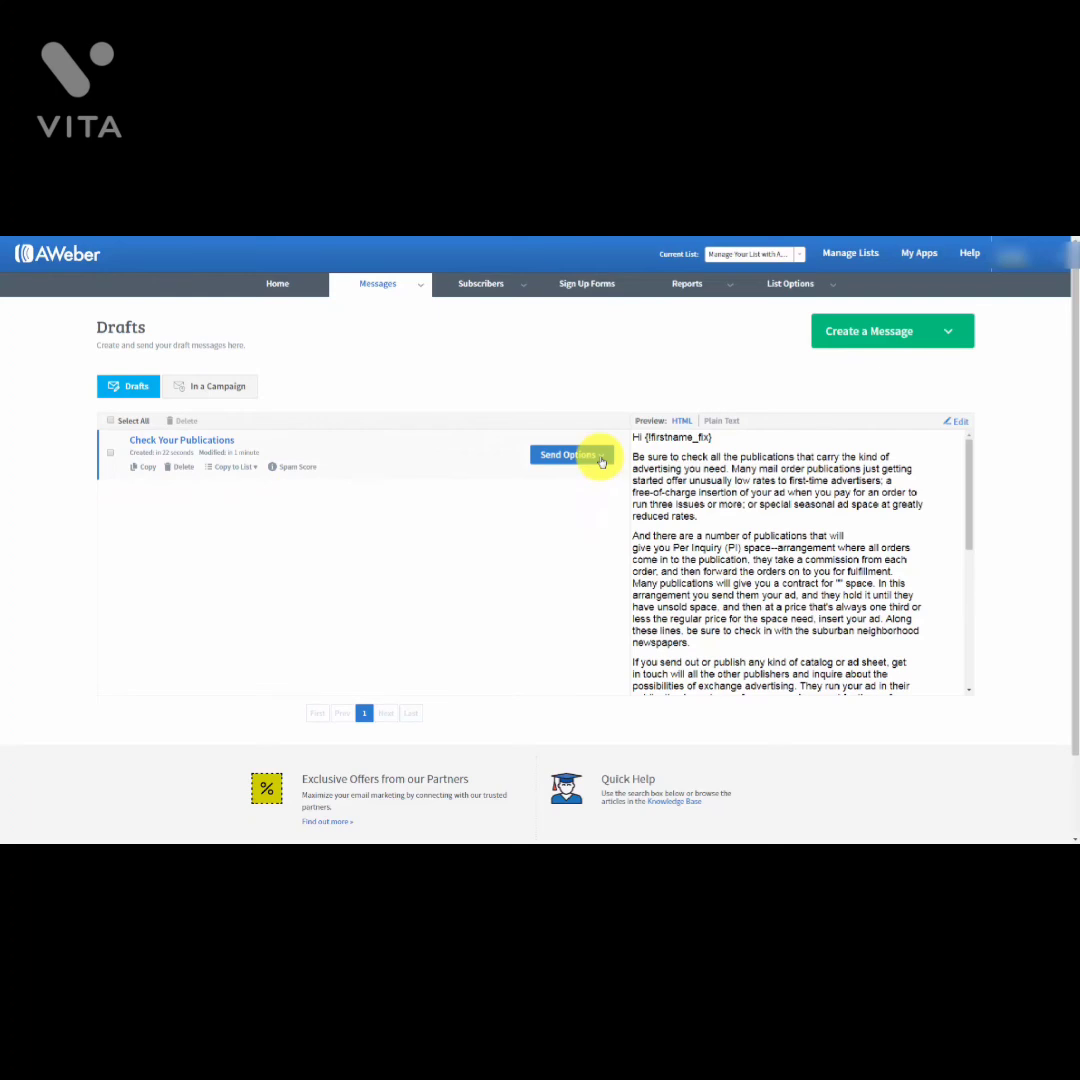
Step: Open broadcast scheduling for the Check Your Publications draft, leaving its subject as it is
{"action": "left_click", "coordinate": [601, 458]}
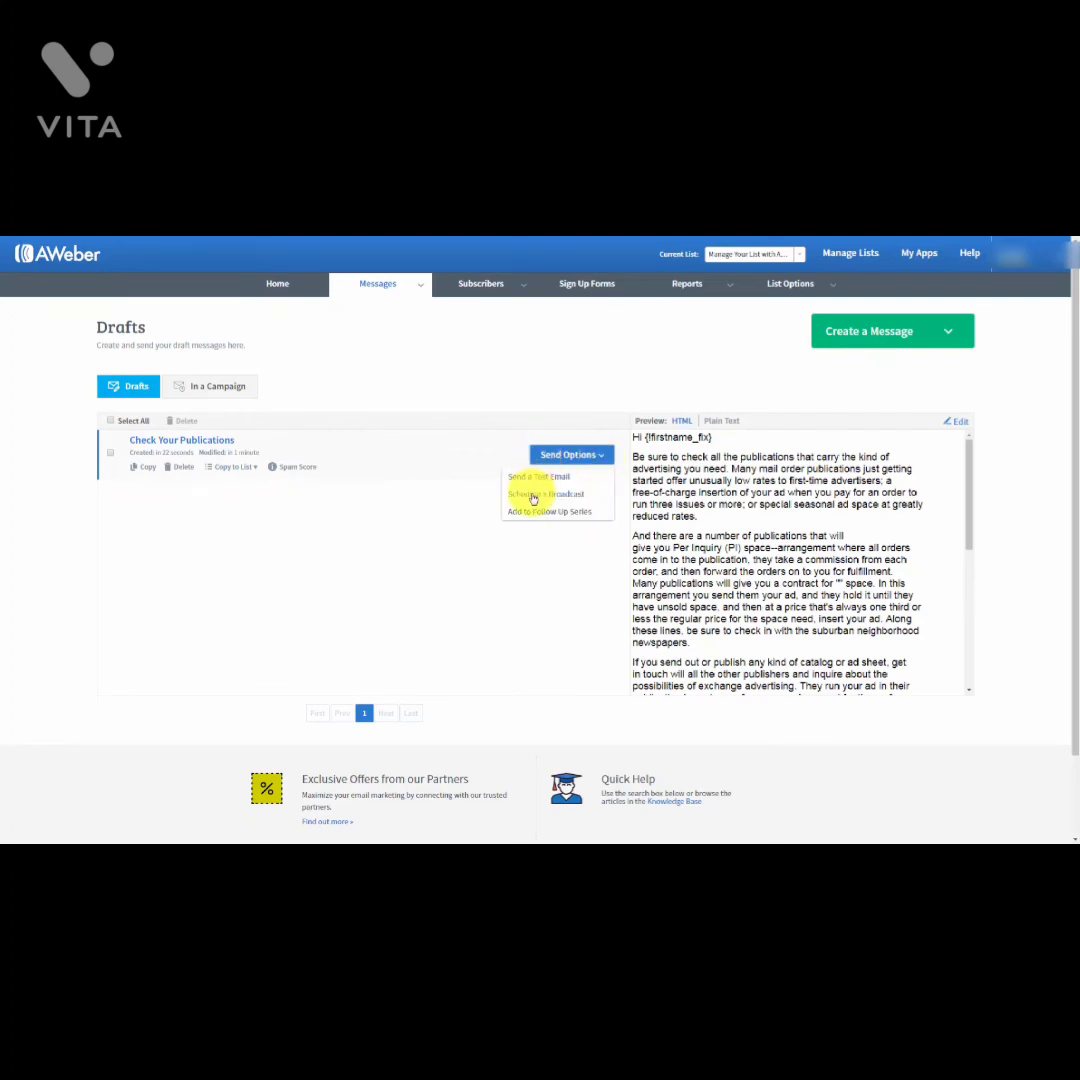
{"action": "left_click", "coordinate": [533, 496]}
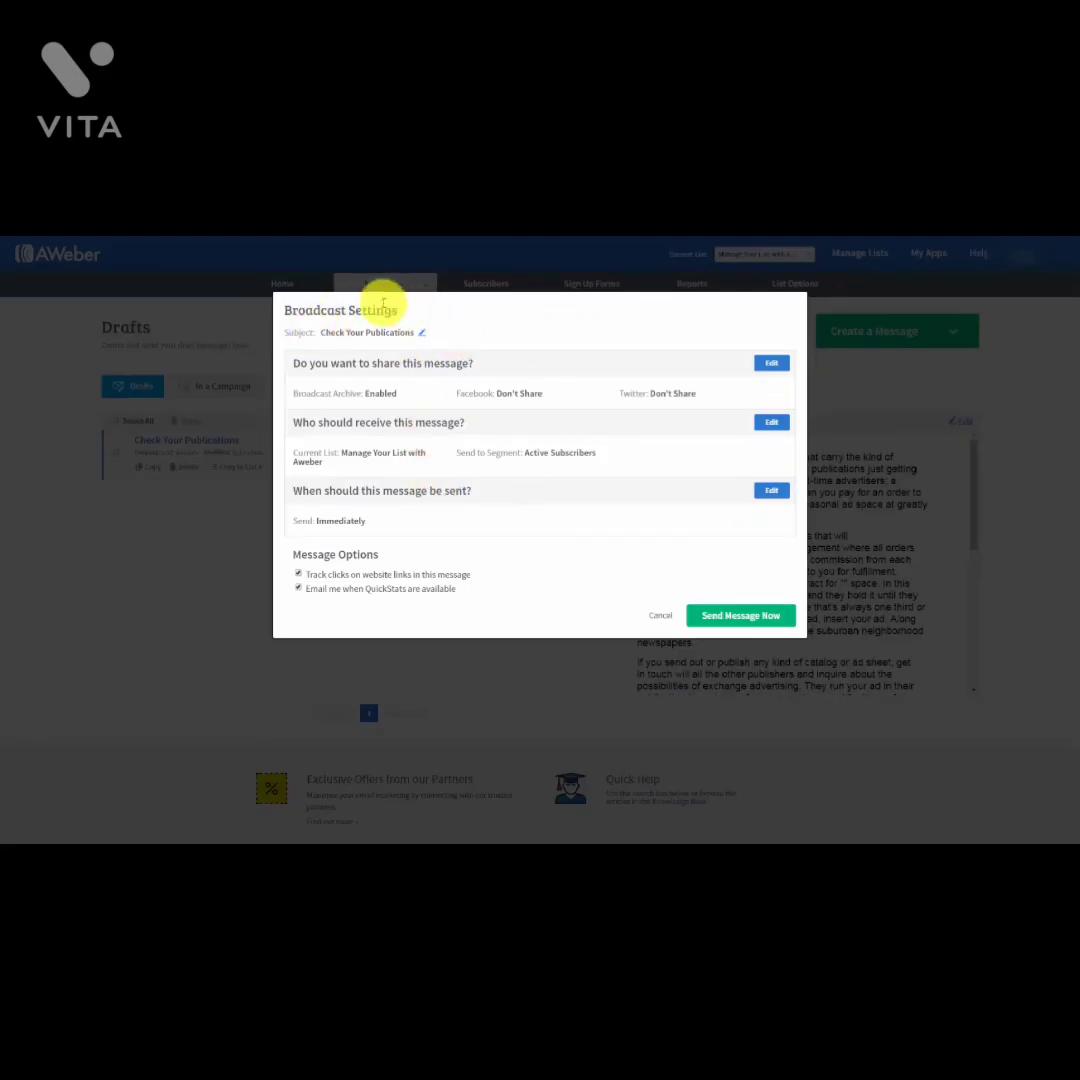
{"action": "left_click", "coordinate": [424, 336]}
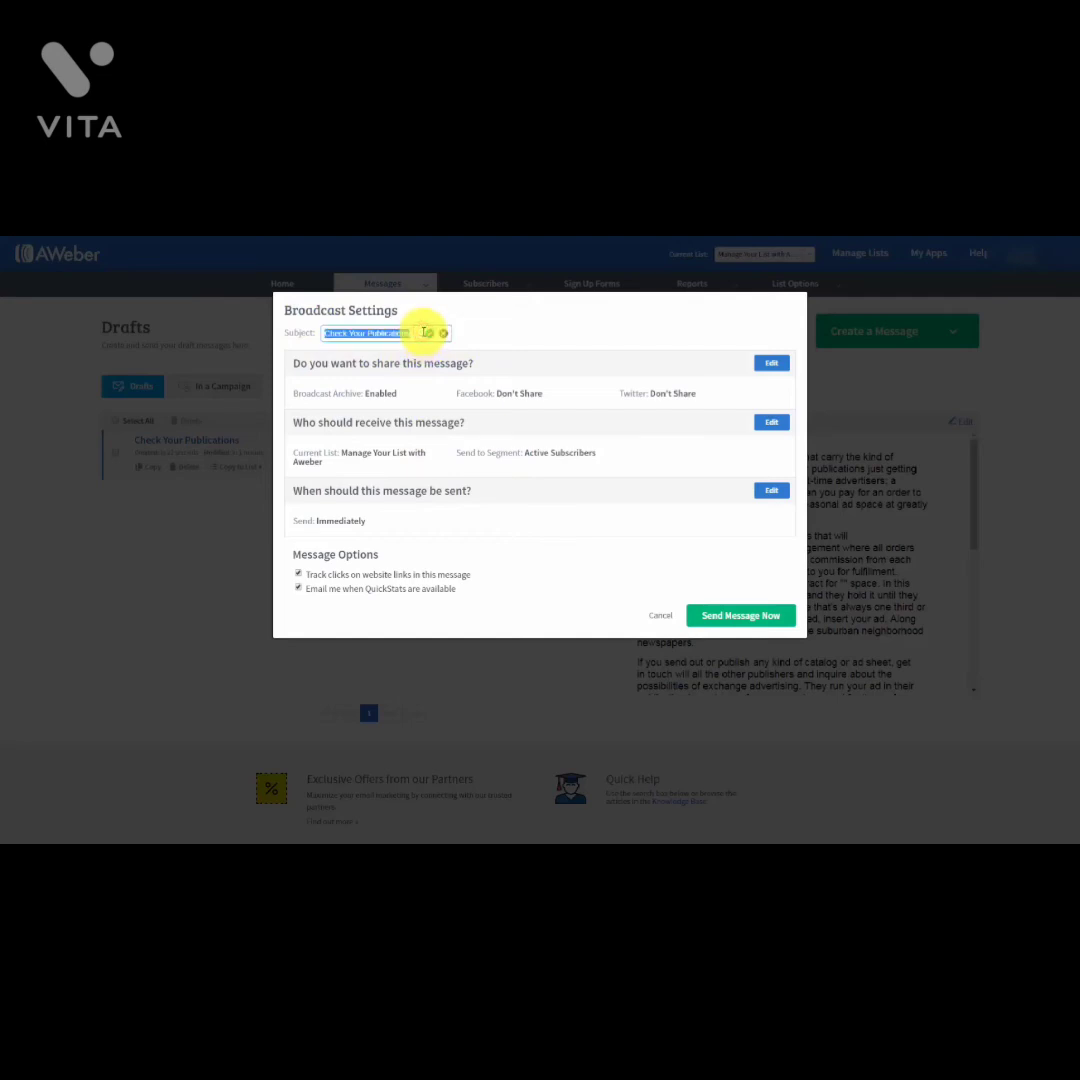
{"action": "left_click", "coordinate": [444, 333]}
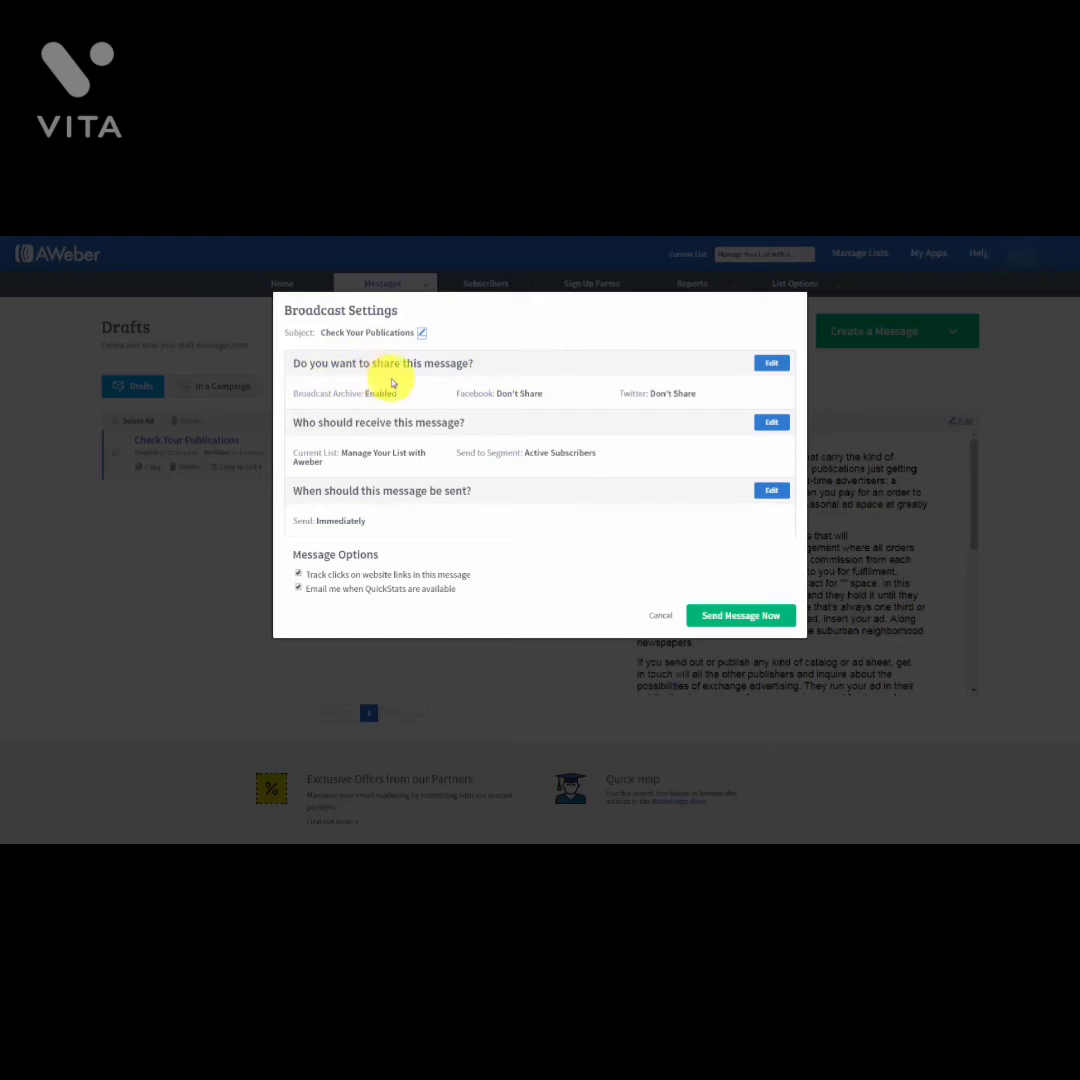
{"action": "left_click", "coordinate": [770, 364]}
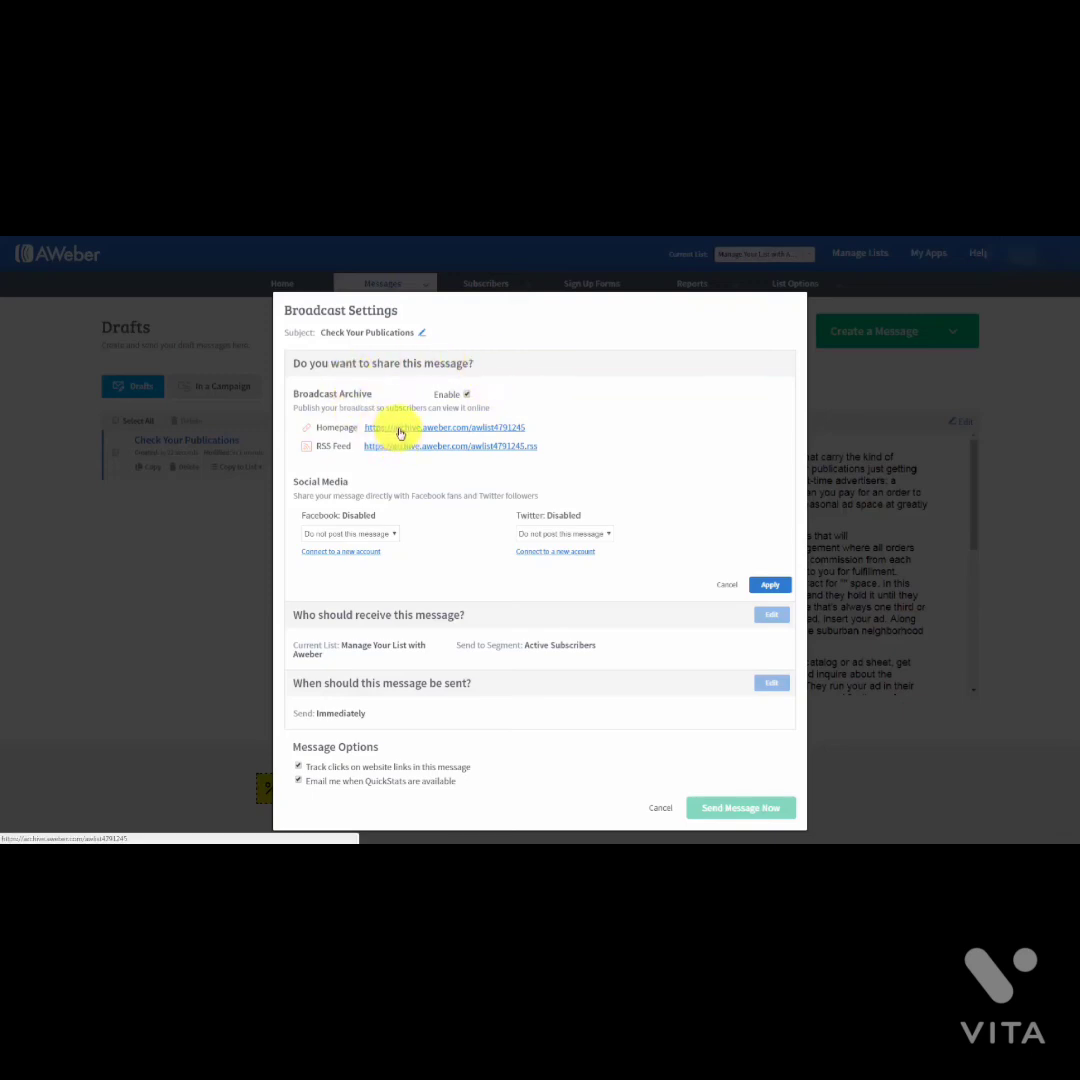
{"action": "left_click", "coordinate": [400, 432]}
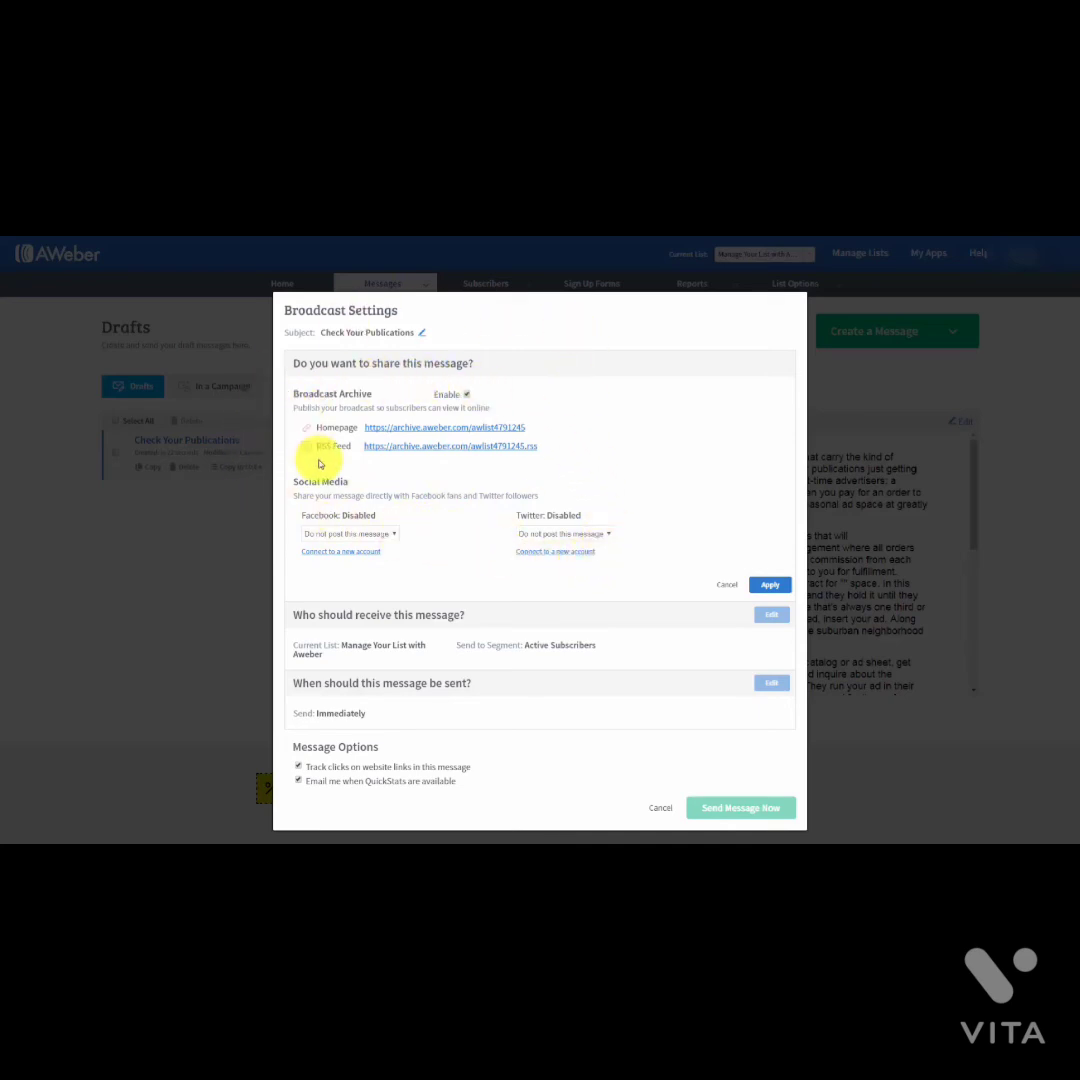
{"action": "left_click", "coordinate": [769, 586]}
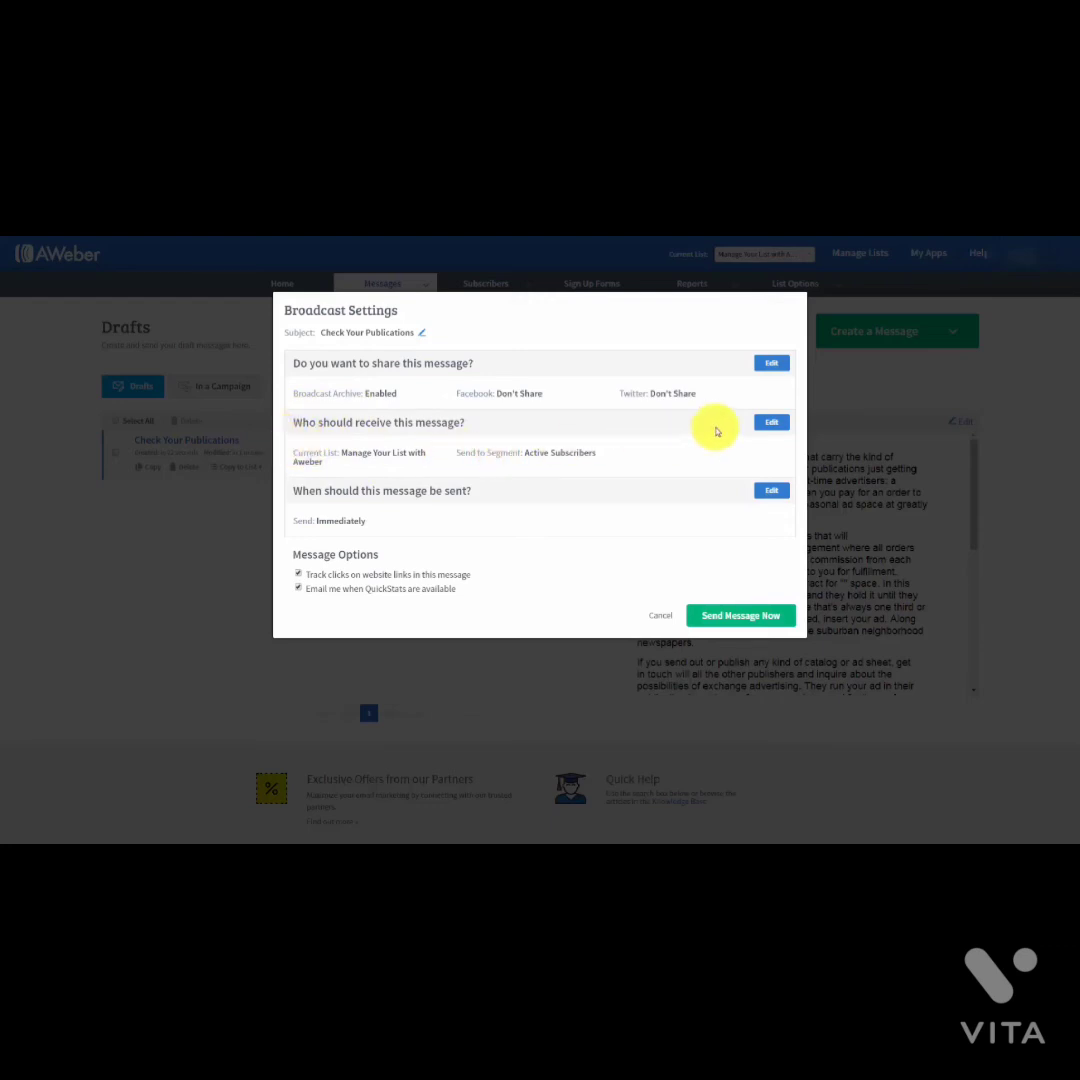
Step: Set the recipients to include the first two subscriber lists and exclude the third list
{"action": "left_click", "coordinate": [771, 424]}
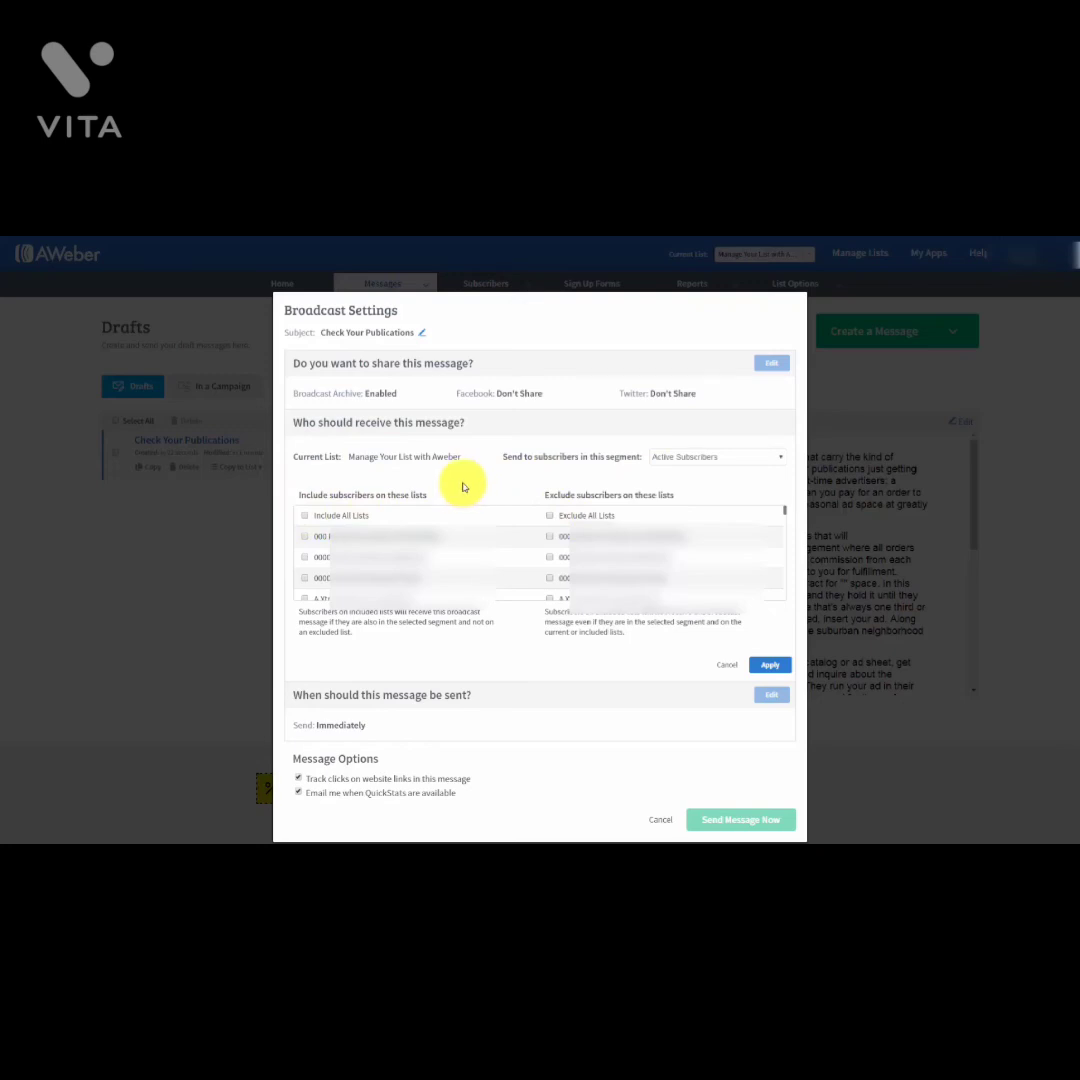
{"action": "left_click", "coordinate": [305, 538]}
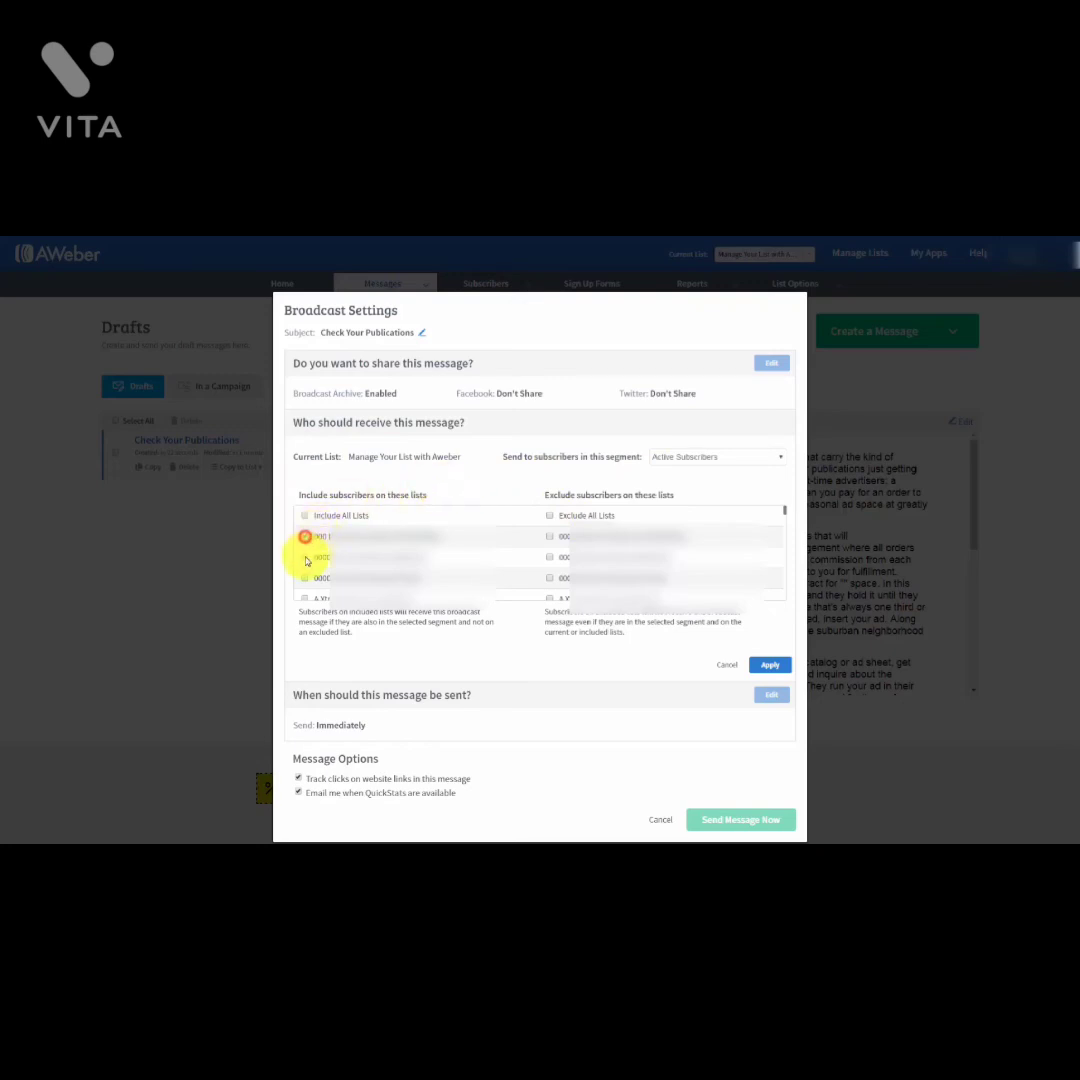
{"action": "left_click", "coordinate": [305, 557]}
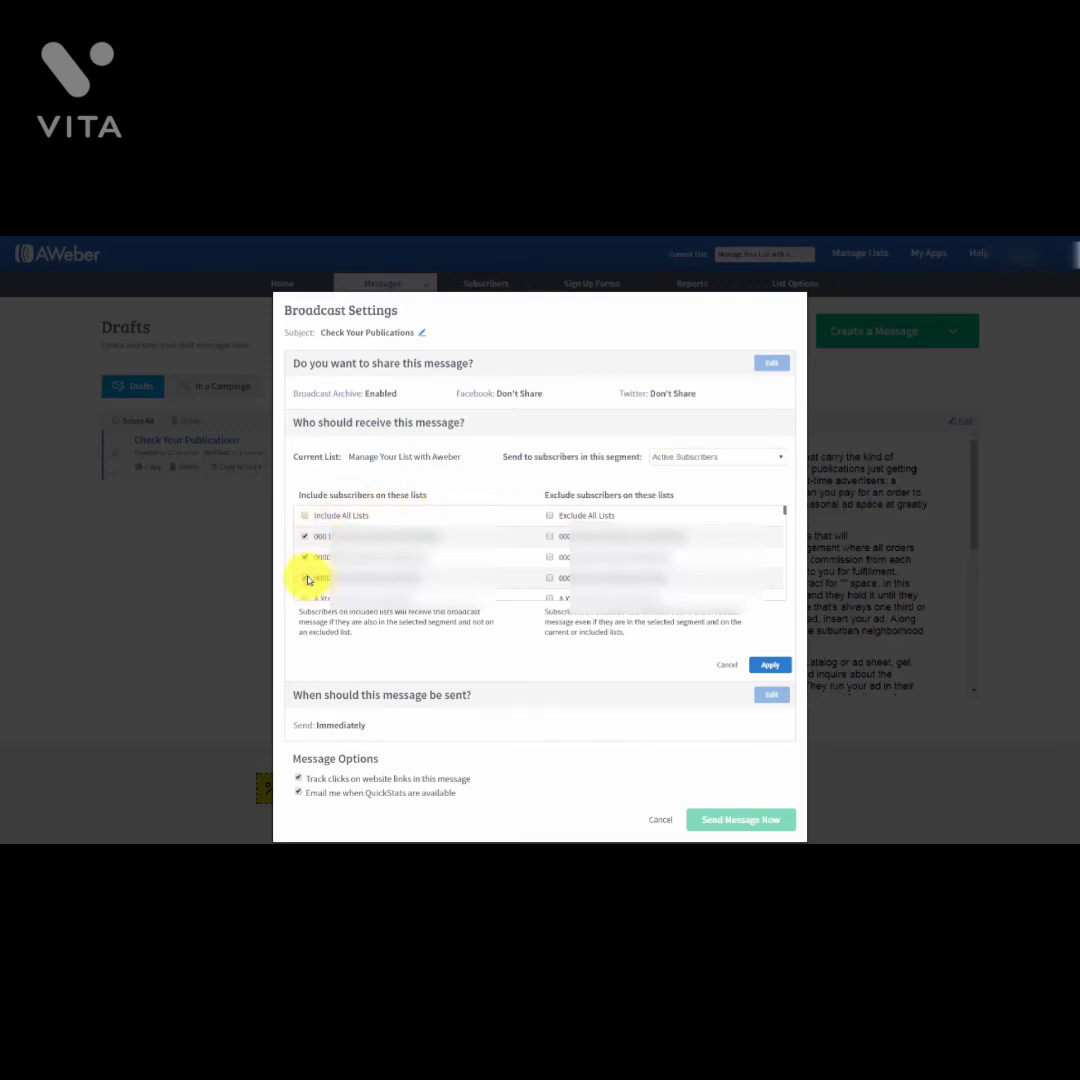
{"action": "left_click", "coordinate": [305, 578]}
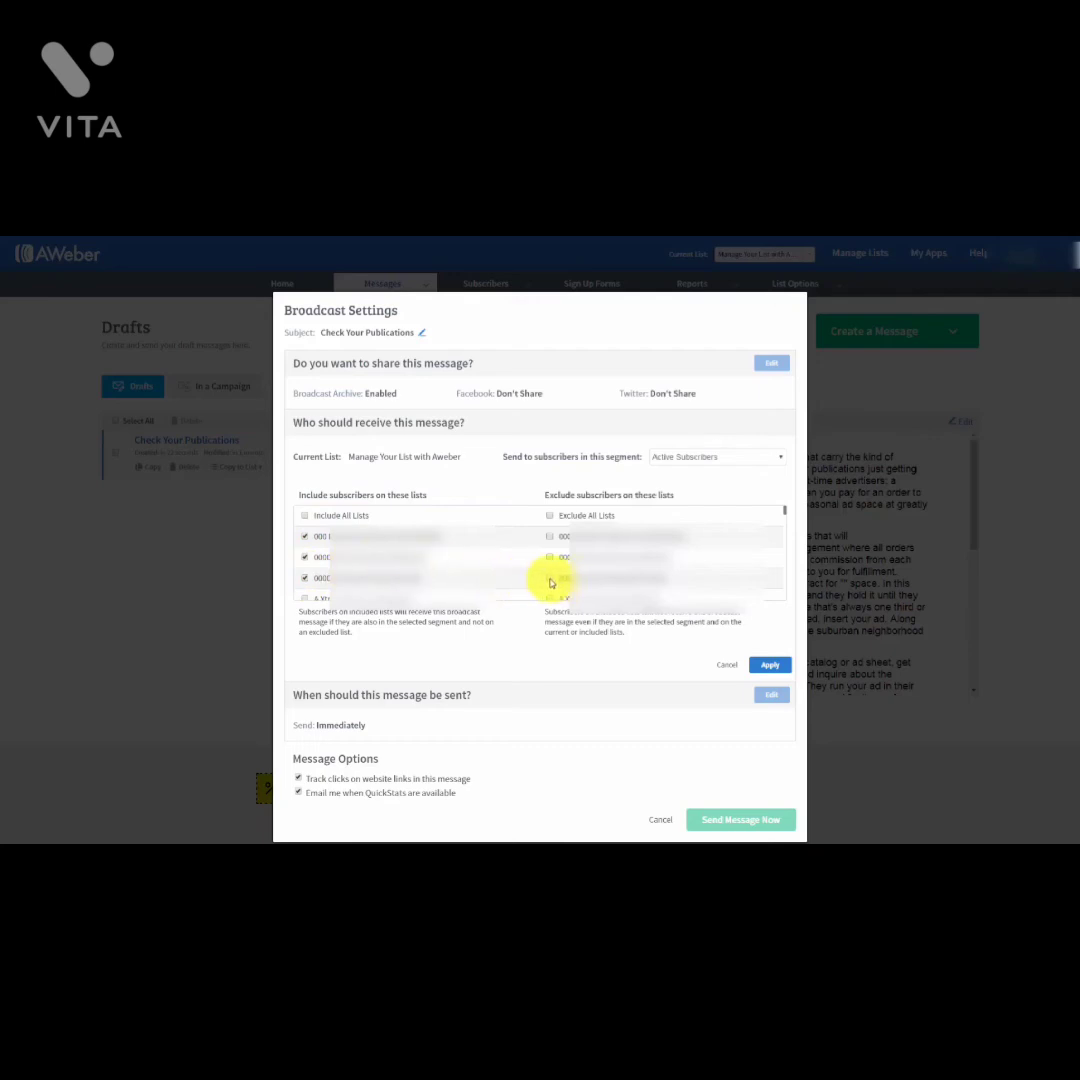
{"action": "left_click", "coordinate": [549, 579]}
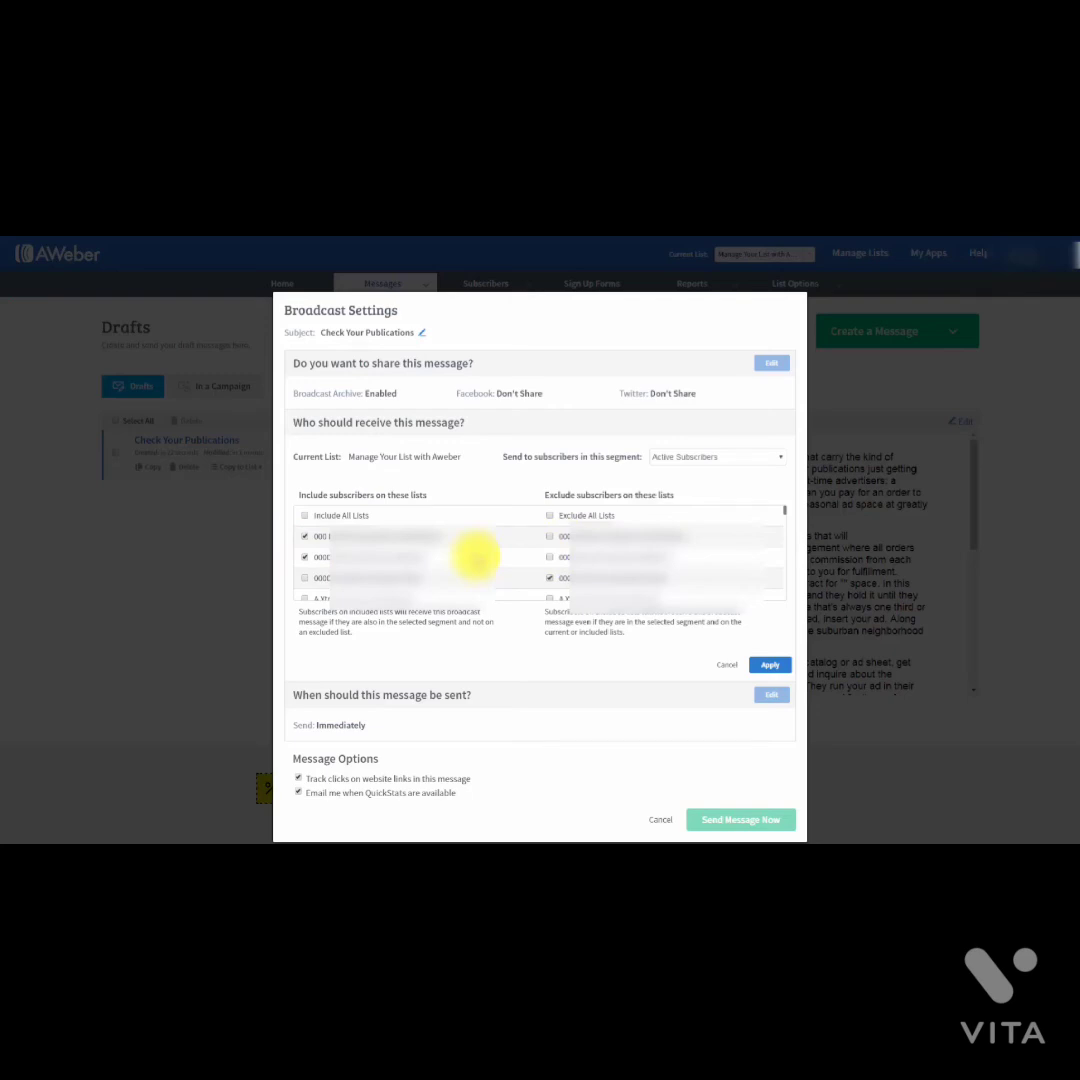
{"action": "left_click", "coordinate": [735, 457]}
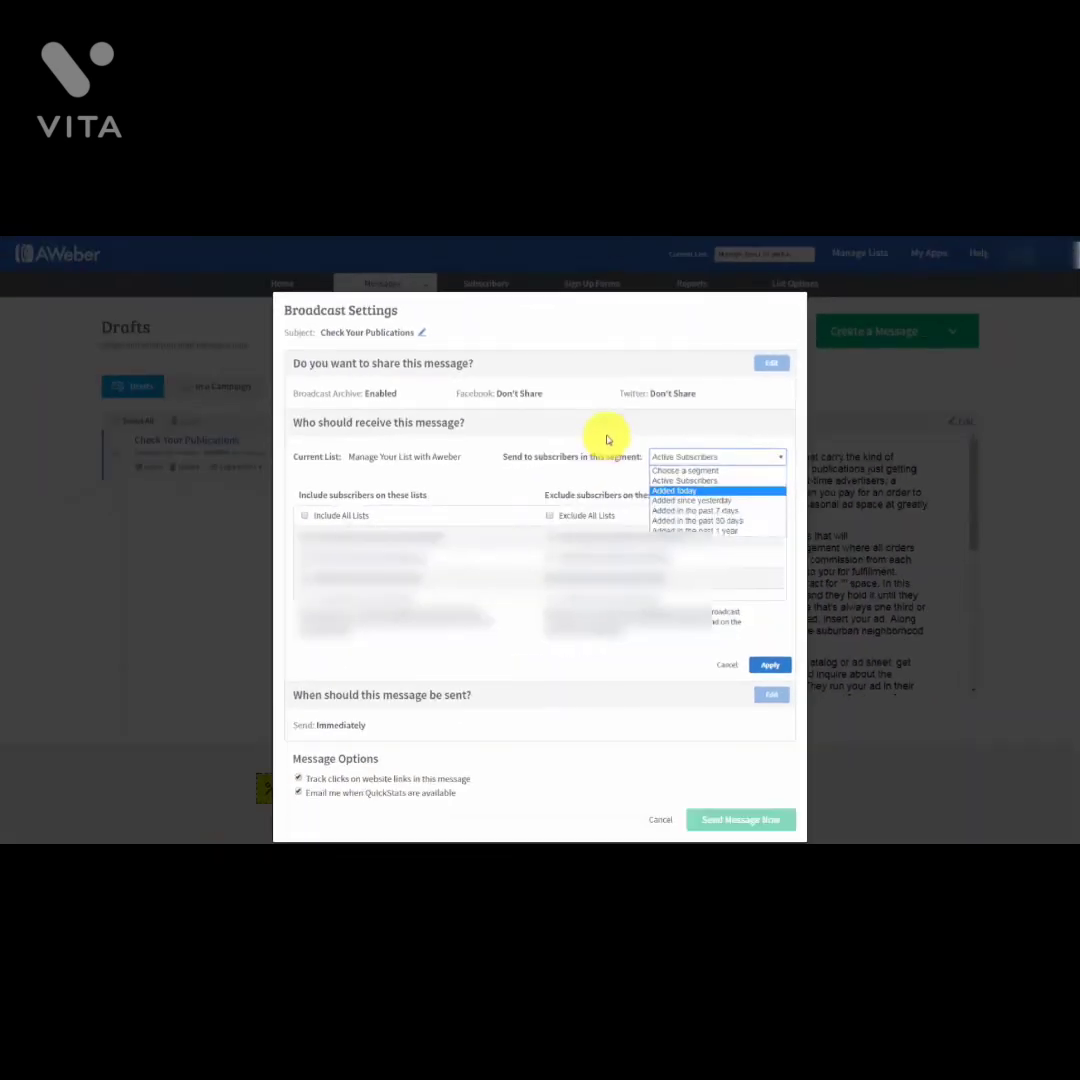
Step: Keep the Active Subscribers segment and apply the two included lists and one excluded list
{"action": "left_click", "coordinate": [606, 438]}
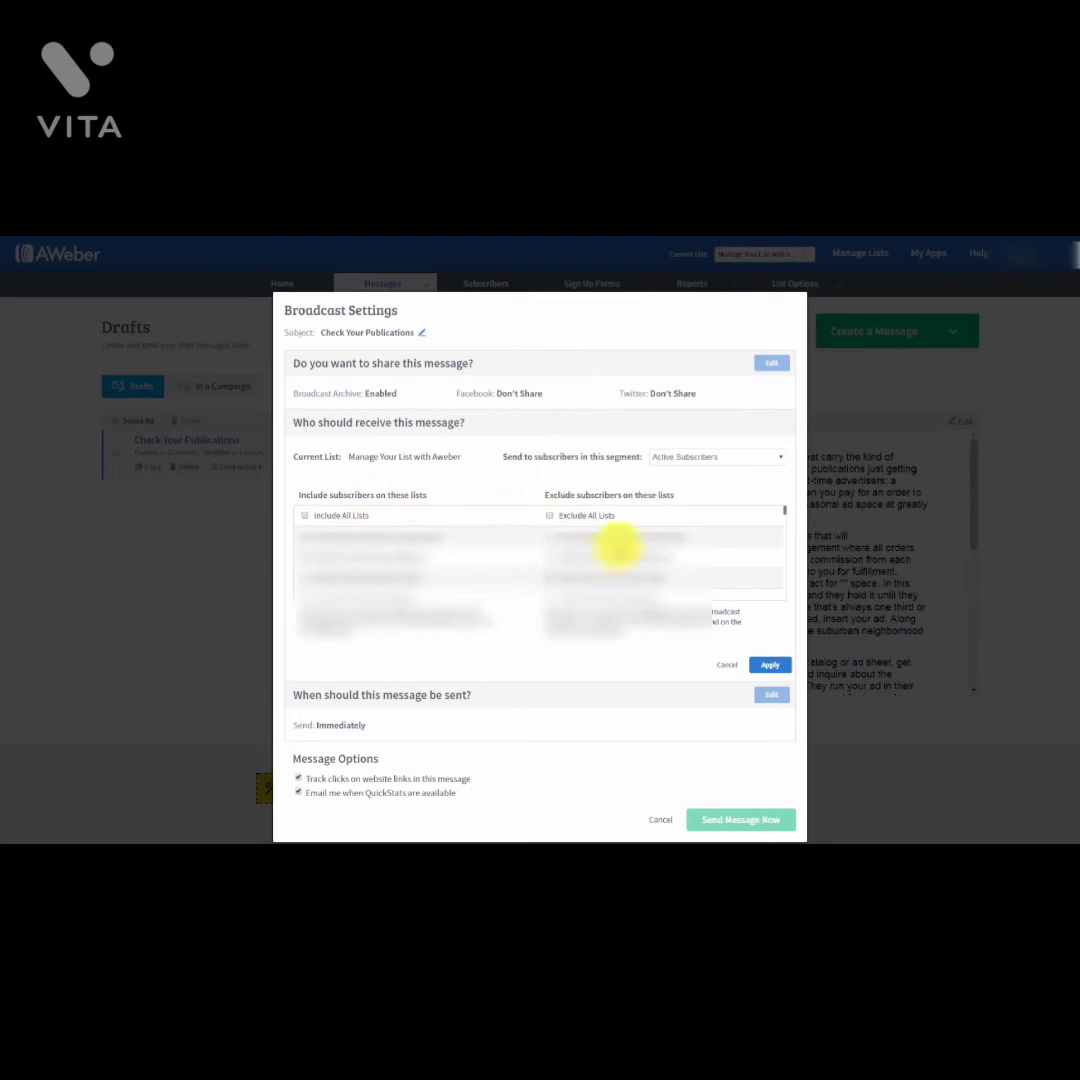
{"action": "left_click", "coordinate": [718, 459]}
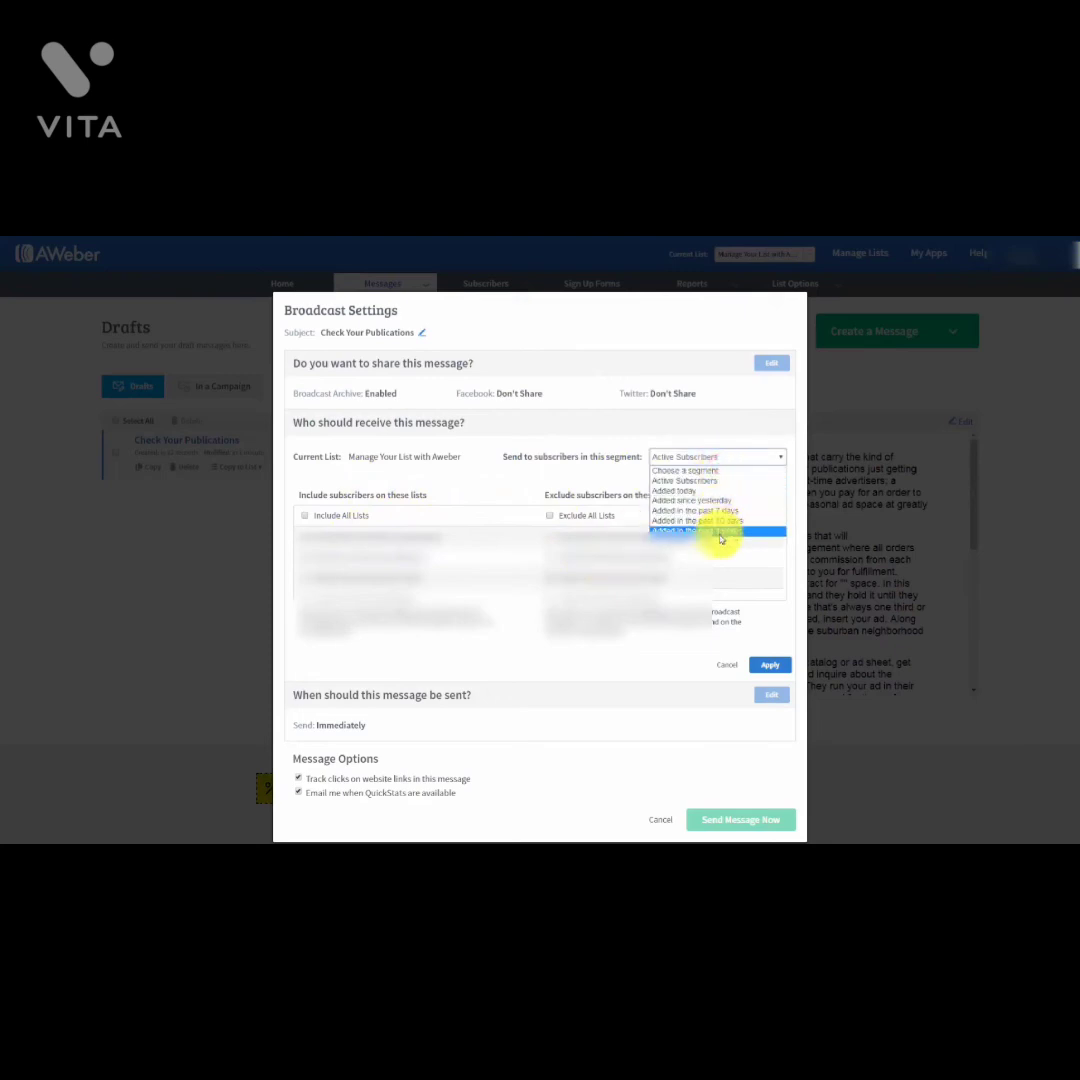
{"action": "left_click", "coordinate": [598, 482]}
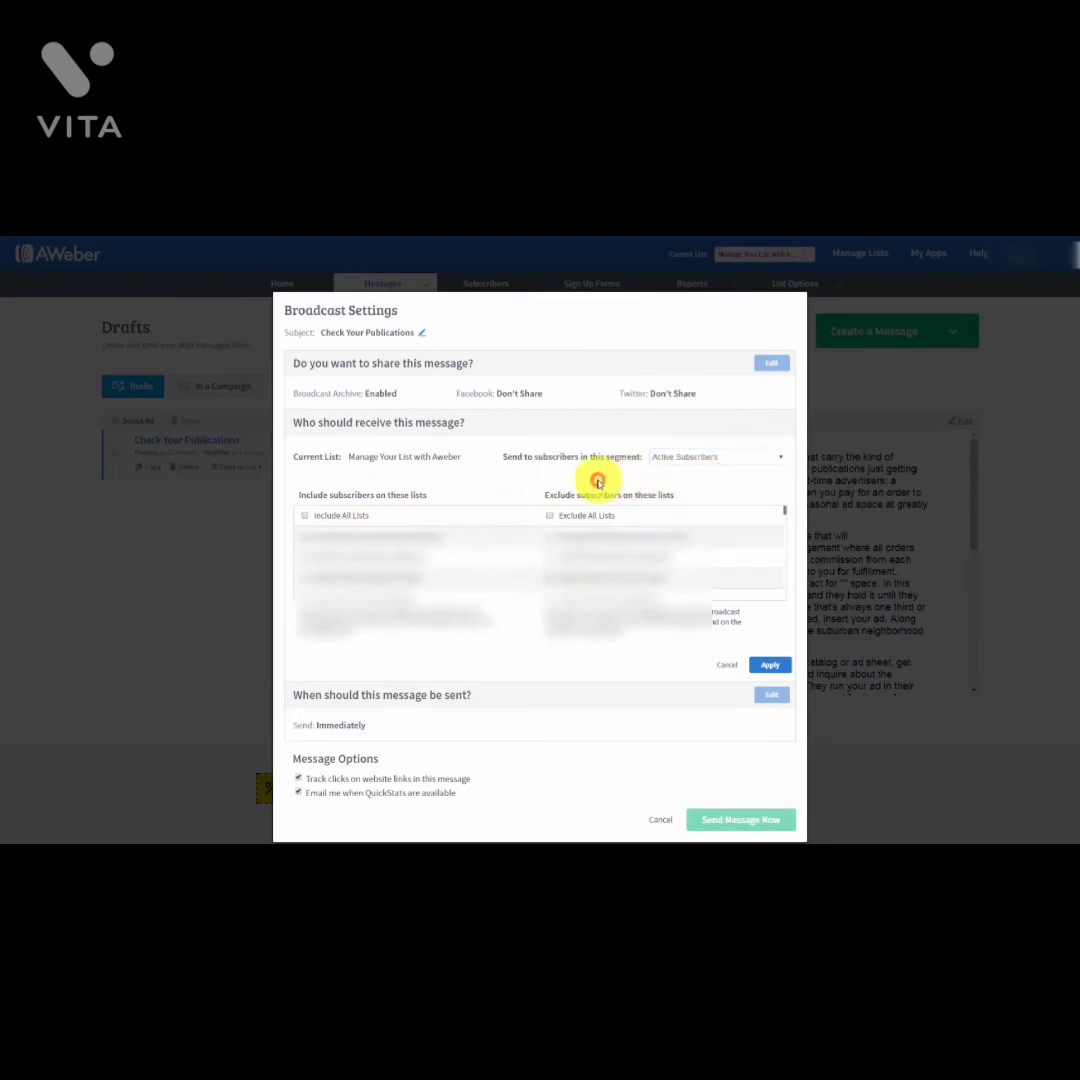
{"action": "left_click", "coordinate": [764, 666]}
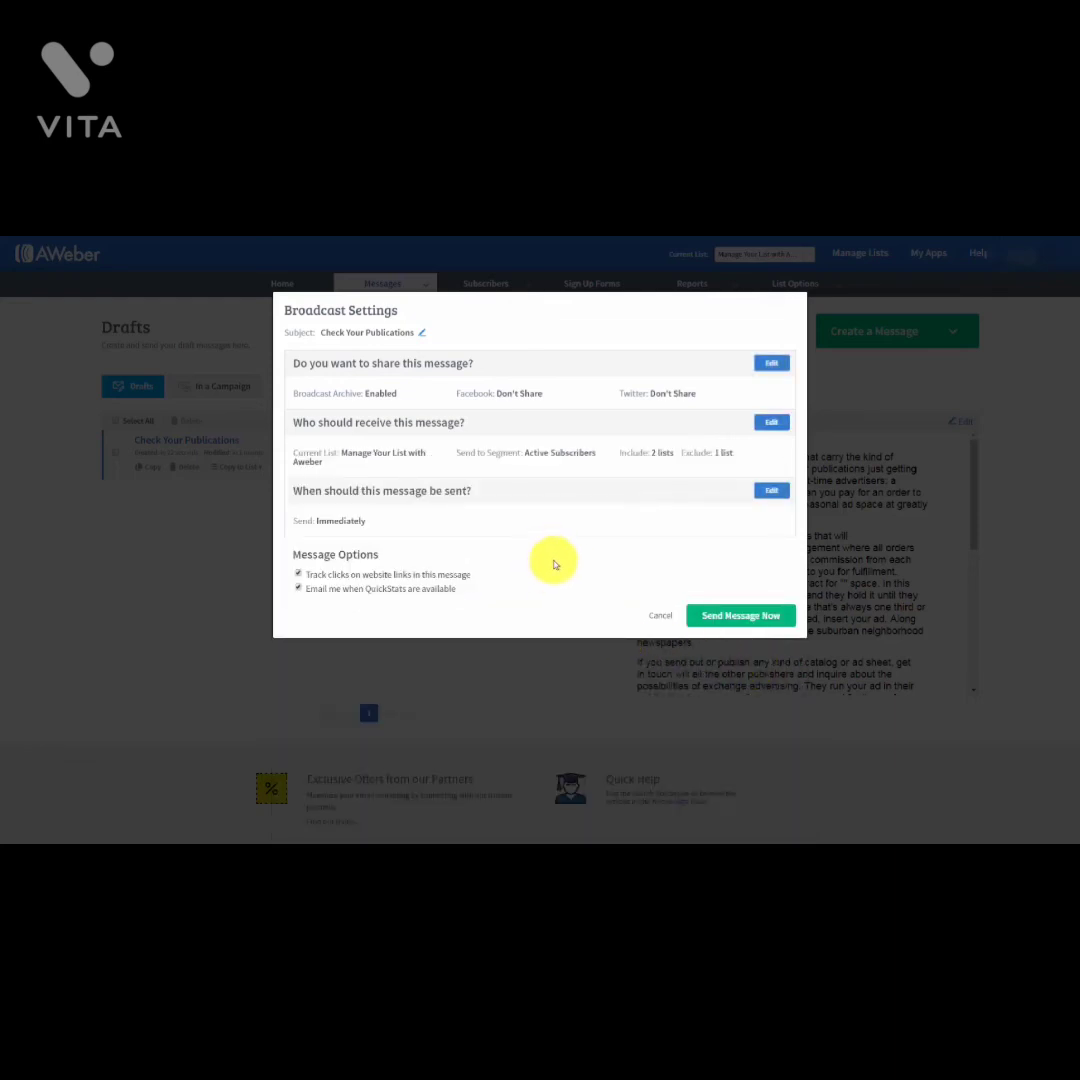
{"action": "left_click", "coordinate": [768, 494]}
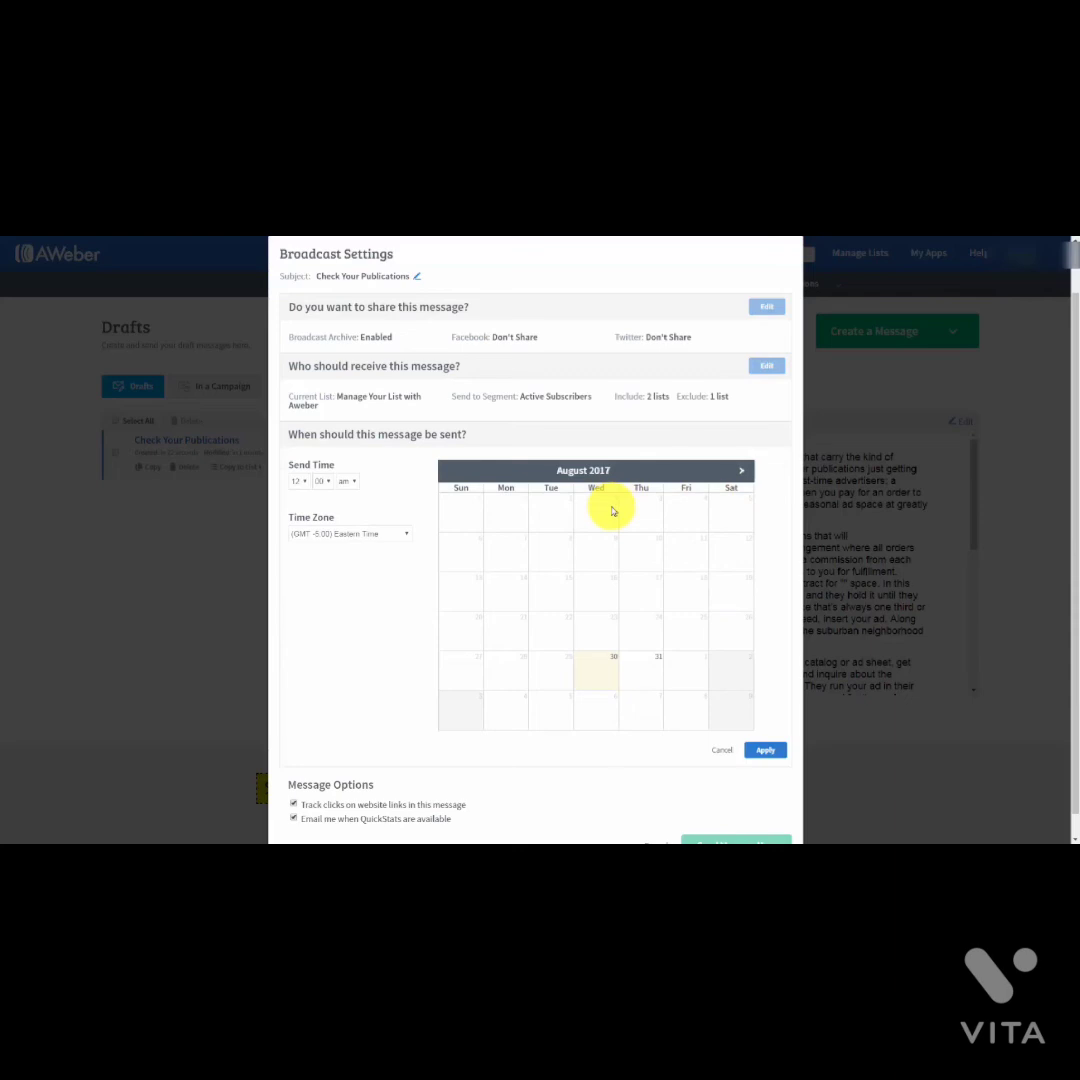
{"action": "left_click", "coordinate": [306, 482]}
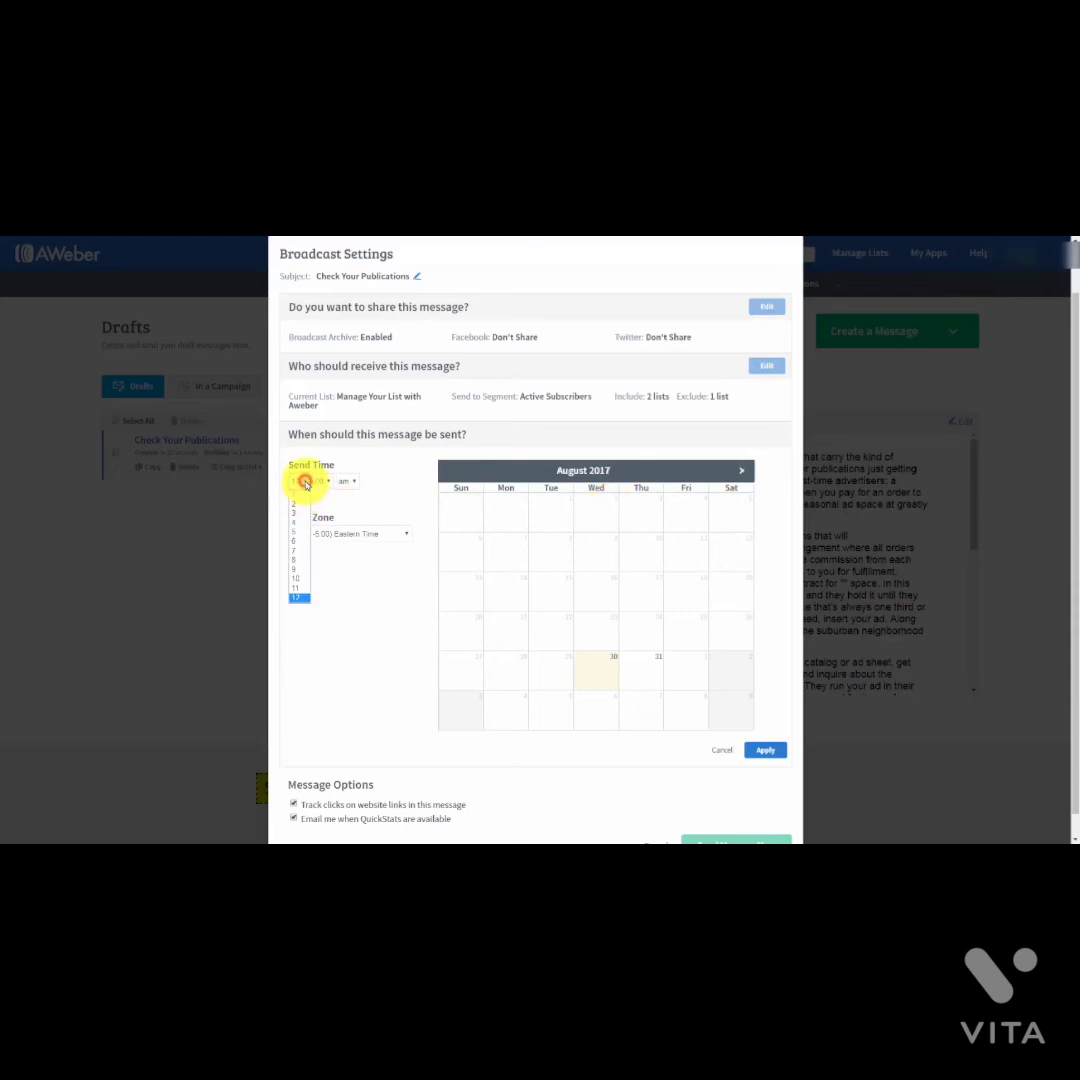
{"action": "left_click", "coordinate": [300, 521]}
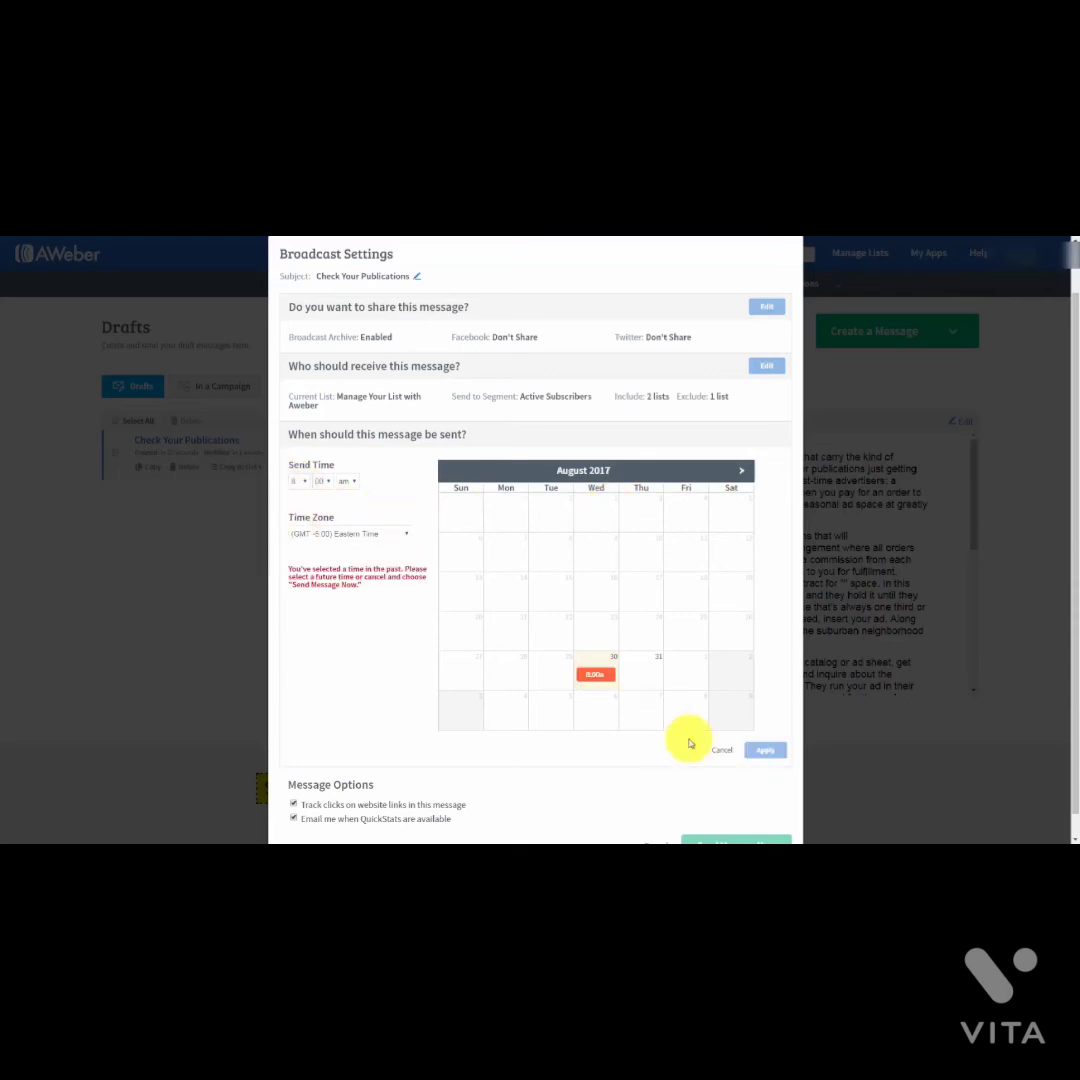
{"action": "left_click", "coordinate": [644, 672]}
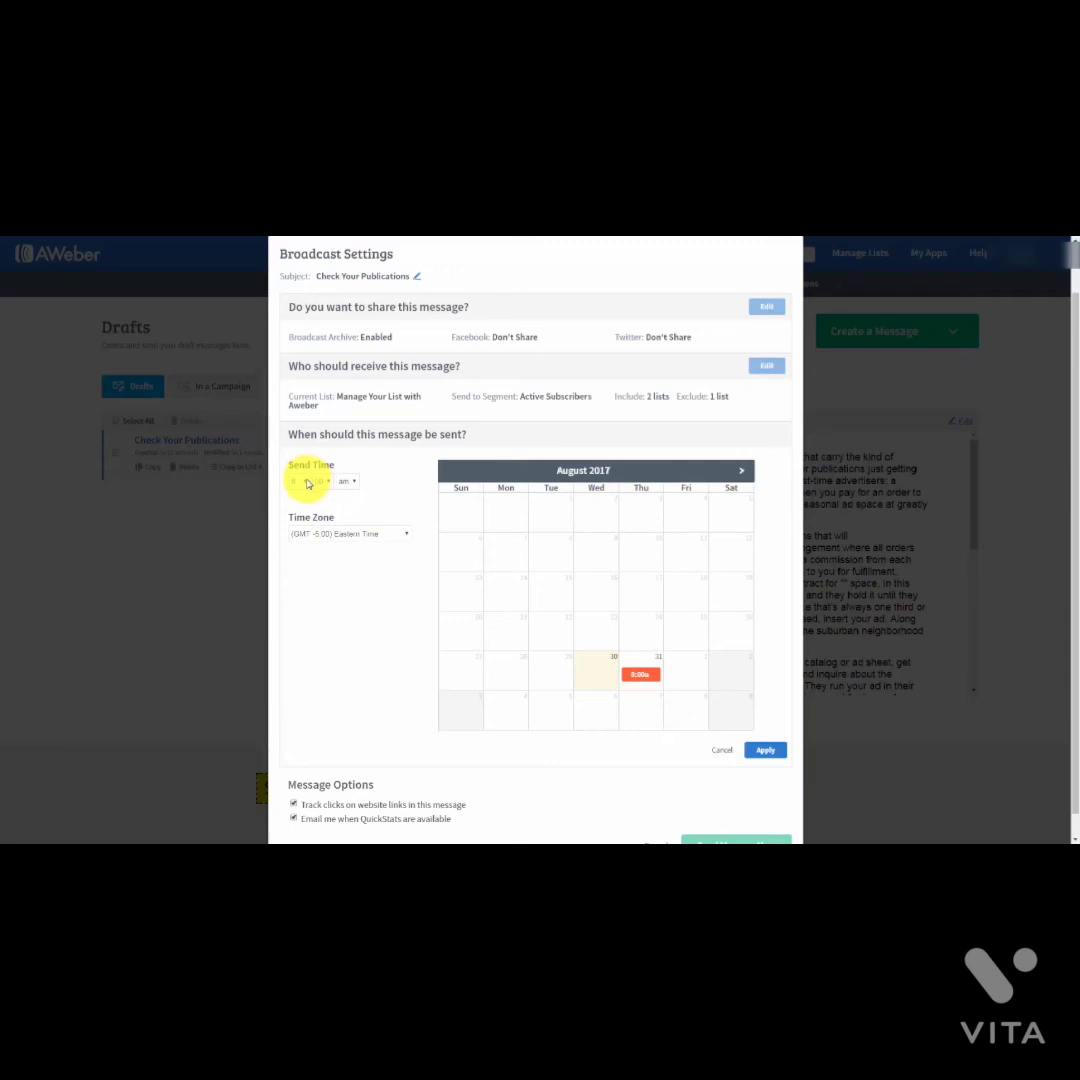
{"action": "left_click", "coordinate": [742, 471]}
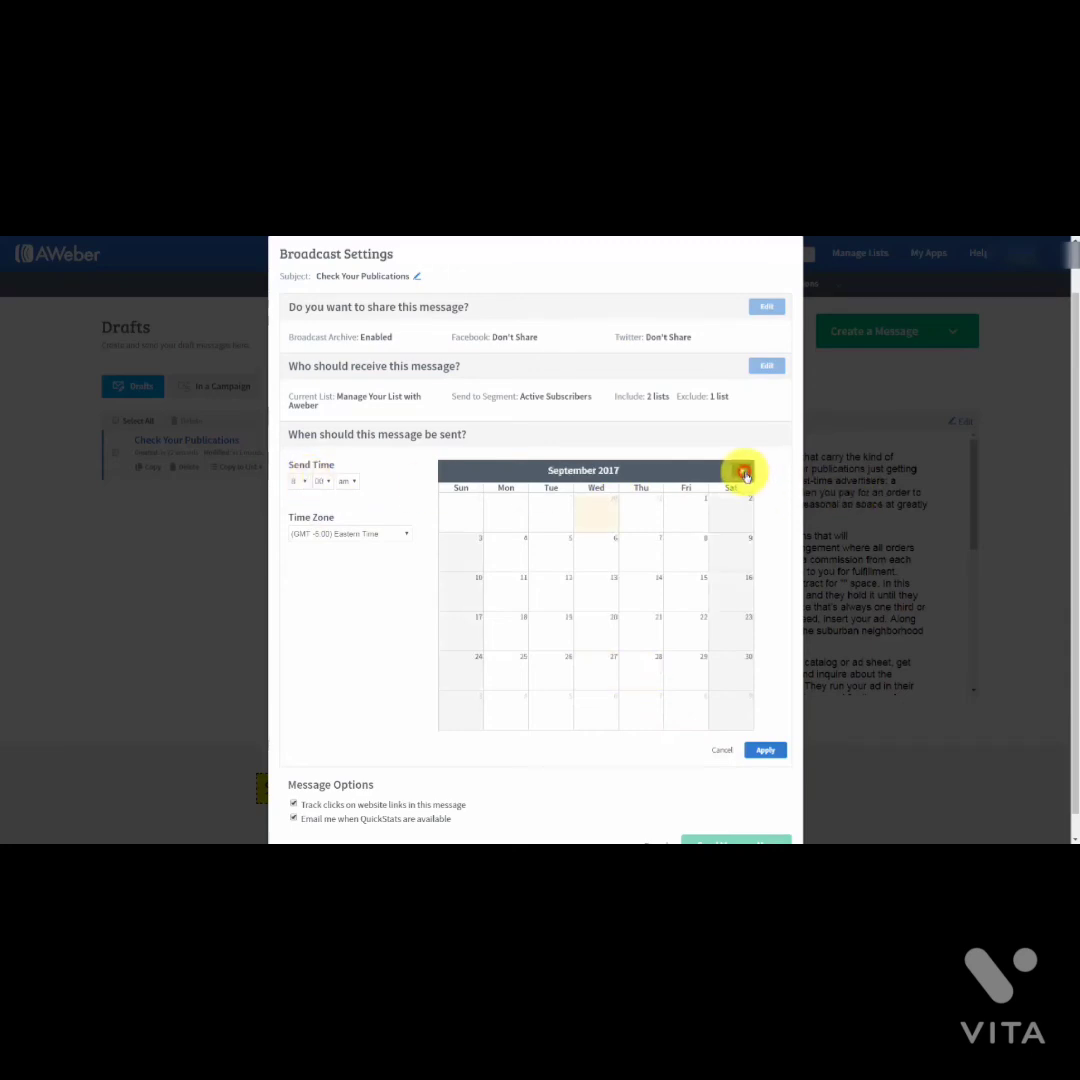
{"action": "left_click", "coordinate": [745, 472]}
{"action": "left_click", "coordinate": [644, 548]}
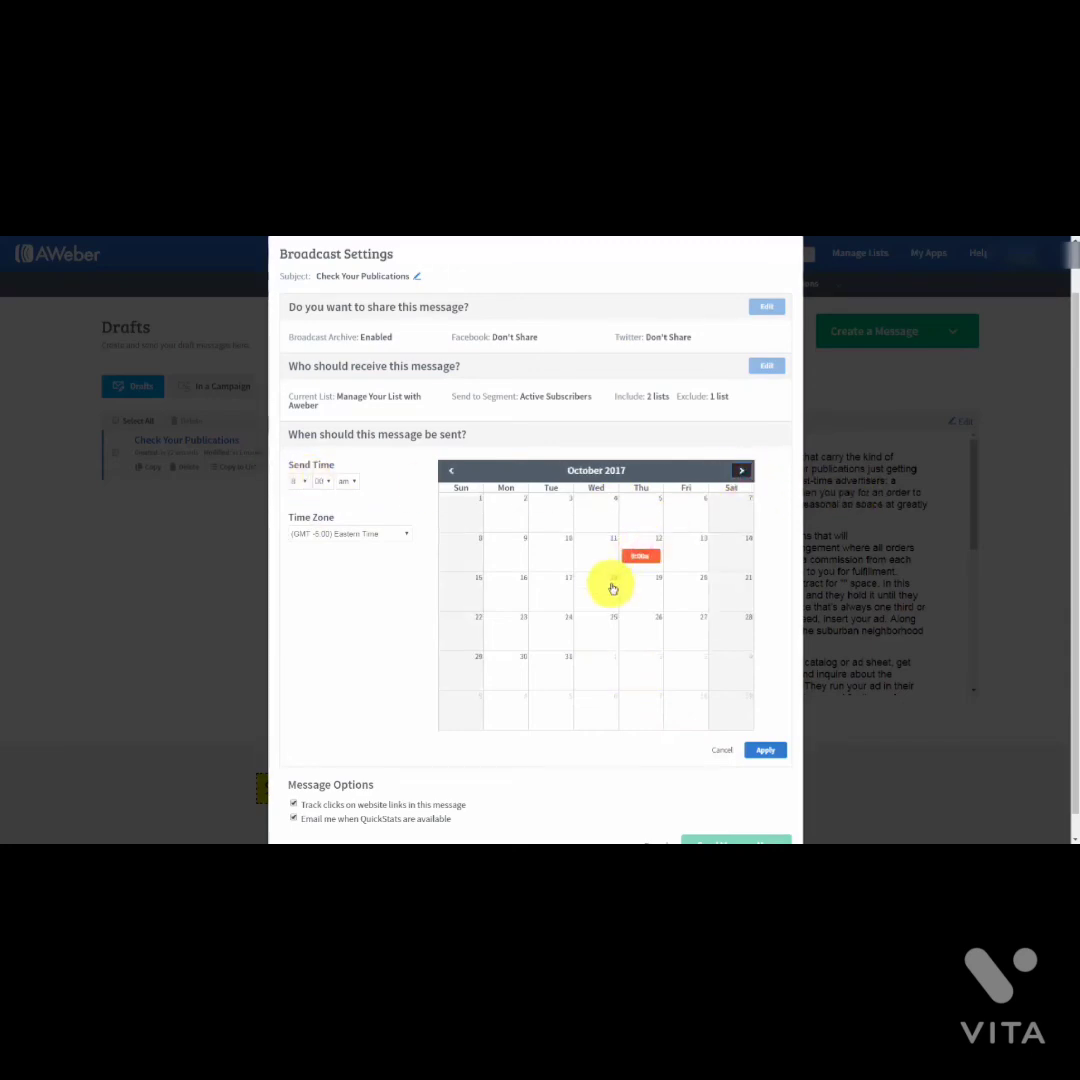
{"action": "left_click", "coordinate": [451, 470]}
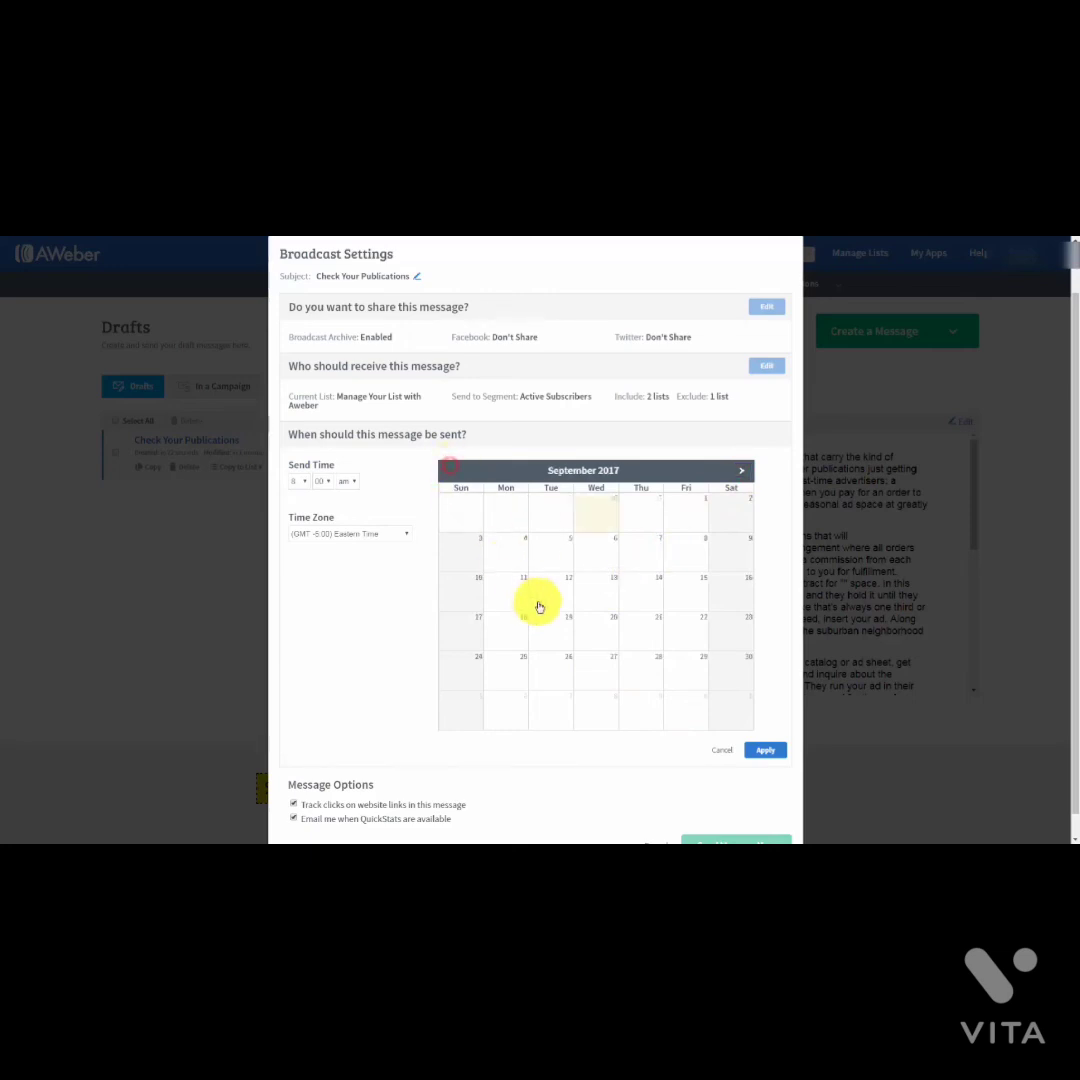
{"action": "left_click", "coordinate": [492, 557]}
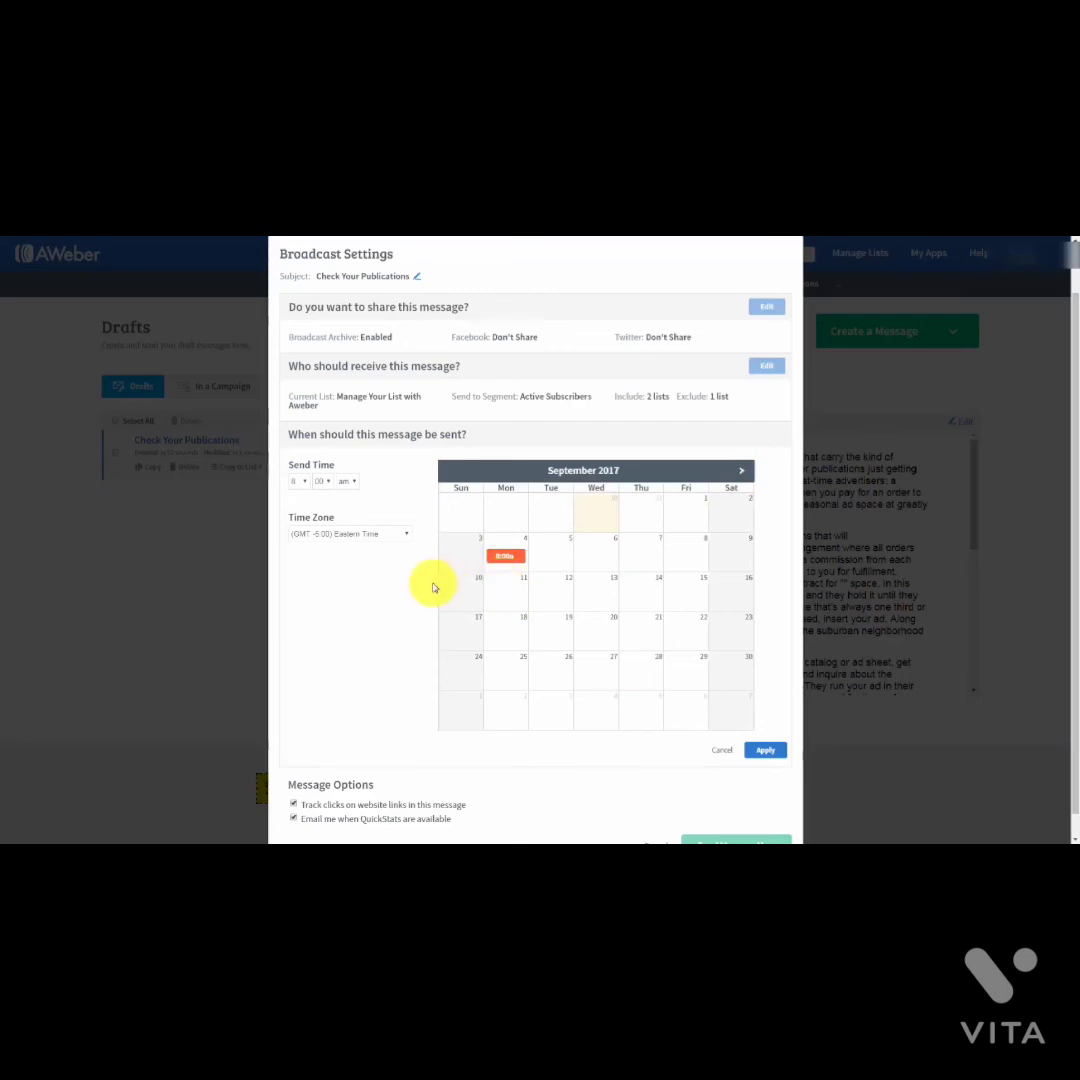
{"action": "scroll", "coordinate": [351, 605], "scroll_direction": "down", "scroll_amount": 1}
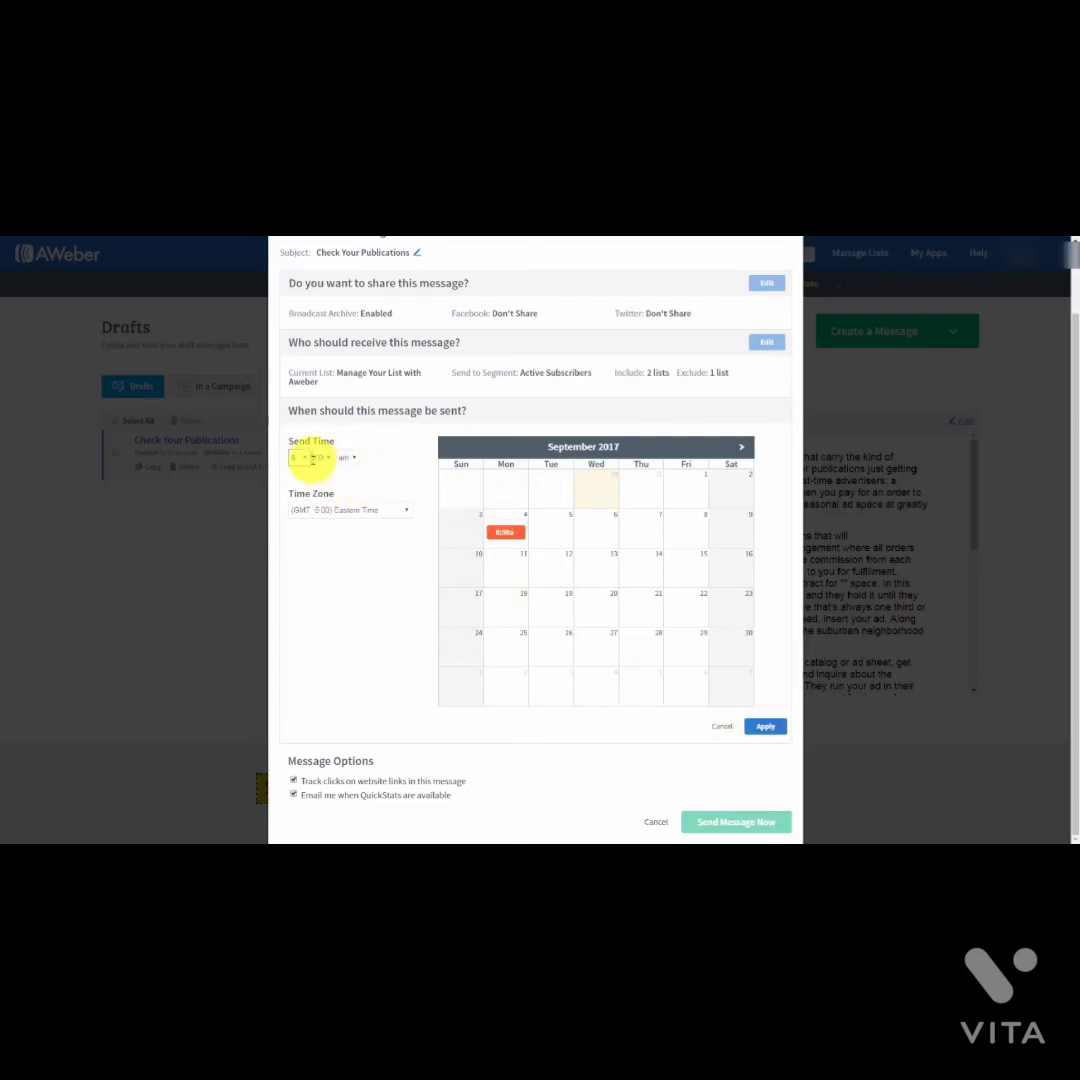
{"action": "left_click", "coordinate": [722, 726]}
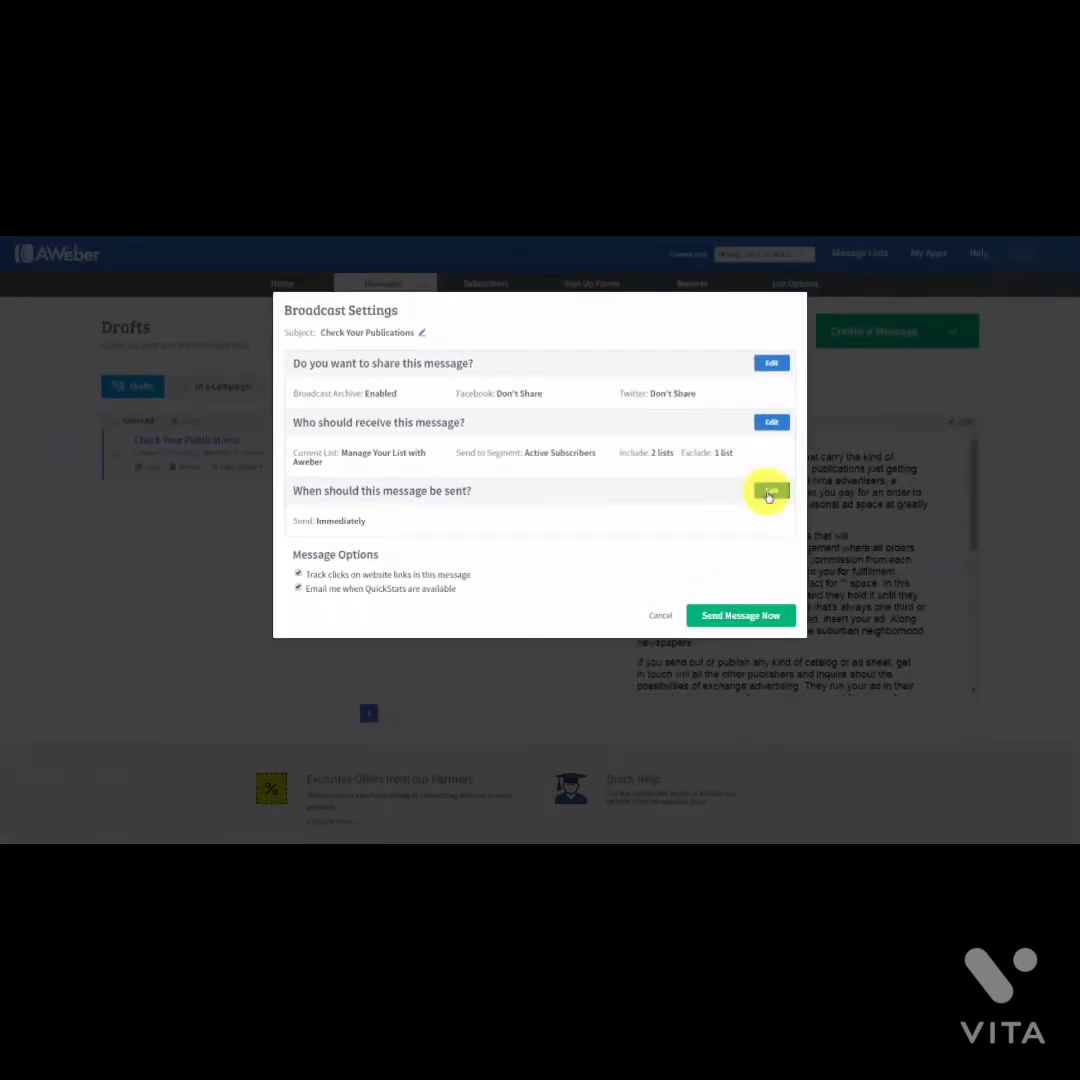
Step: Schedule the broadcast for Wednesday, September 6, 2017, then return it to drafts
{"action": "left_click", "coordinate": [770, 492]}
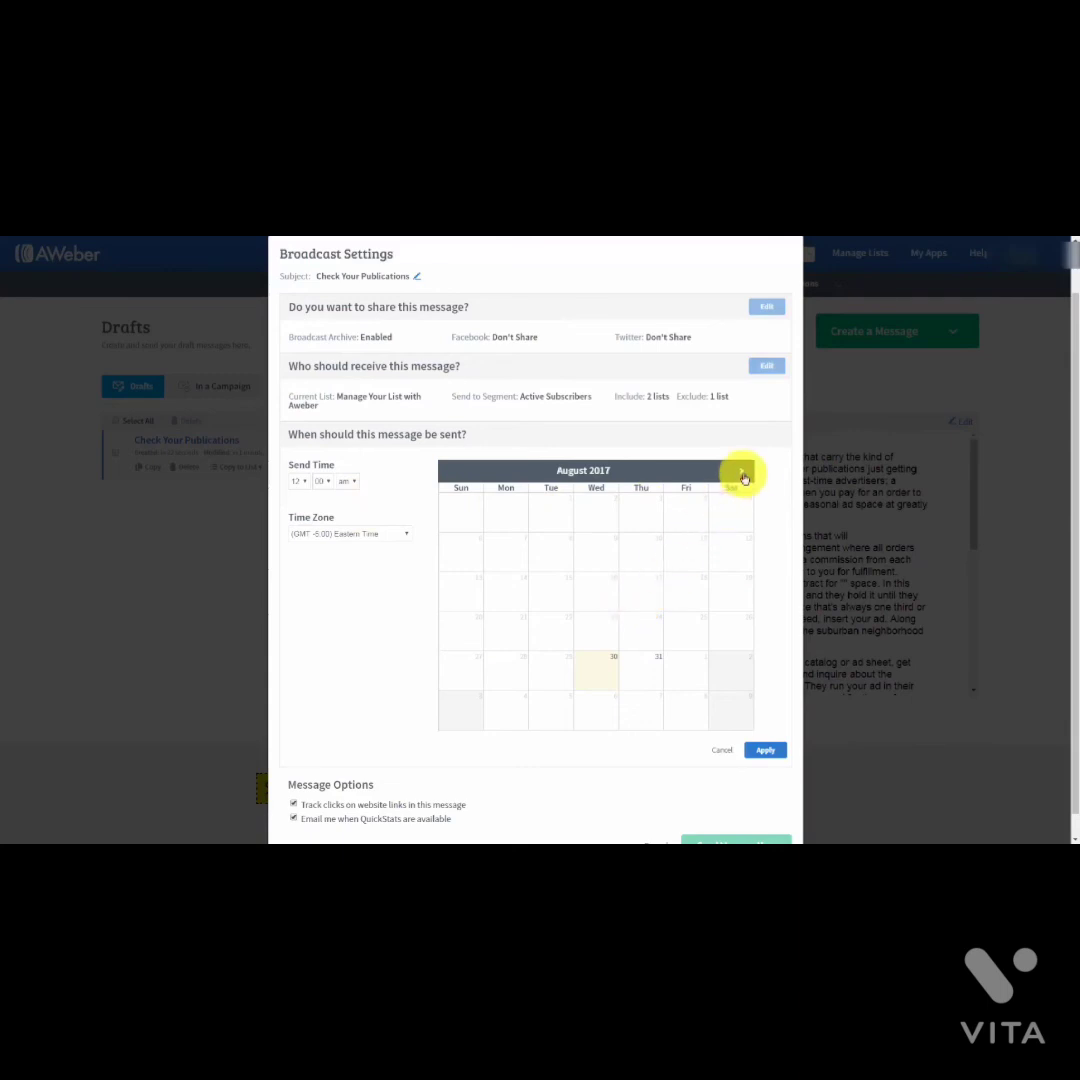
{"action": "left_click", "coordinate": [741, 470]}
{"action": "left_click", "coordinate": [600, 566]}
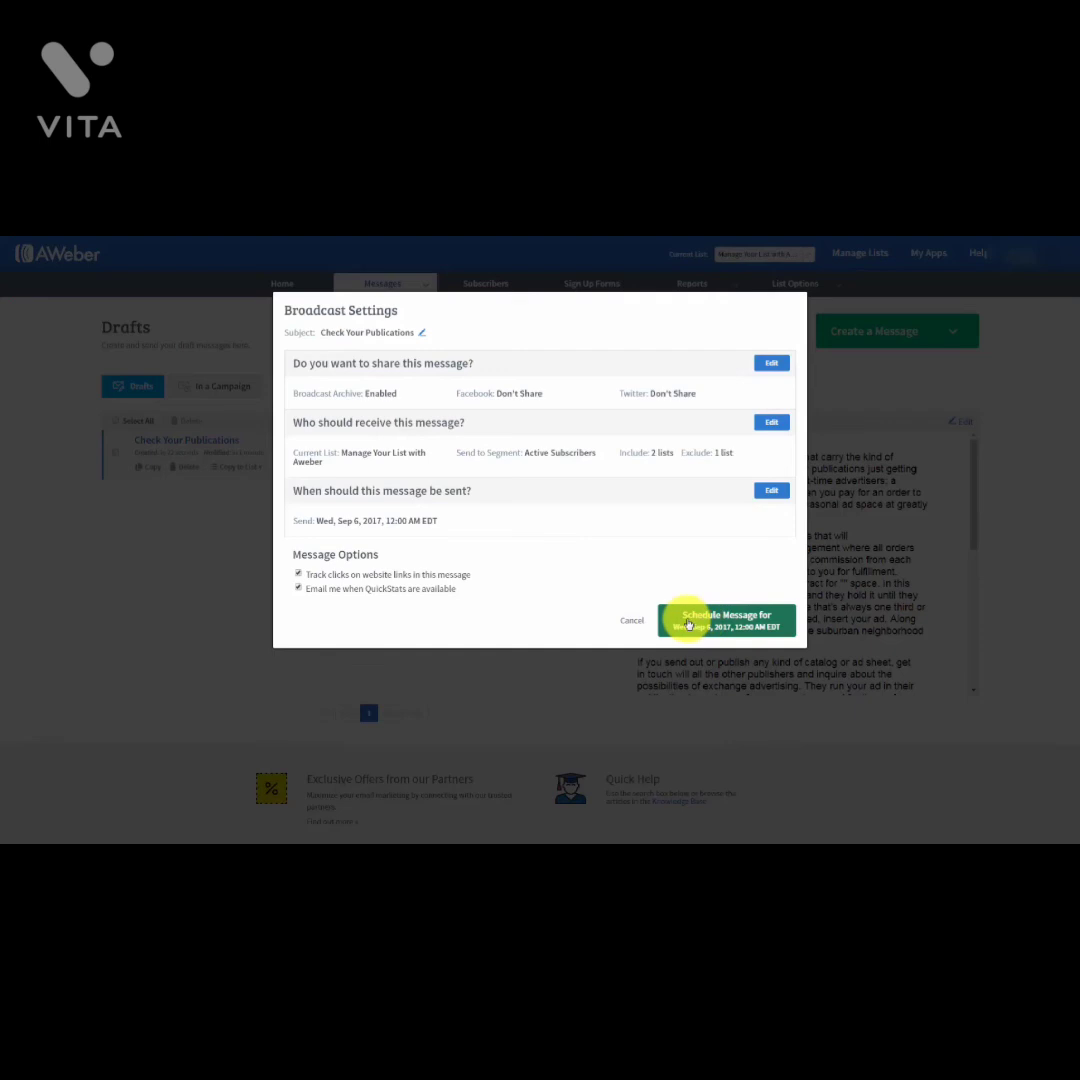
{"action": "left_click", "coordinate": [688, 625]}
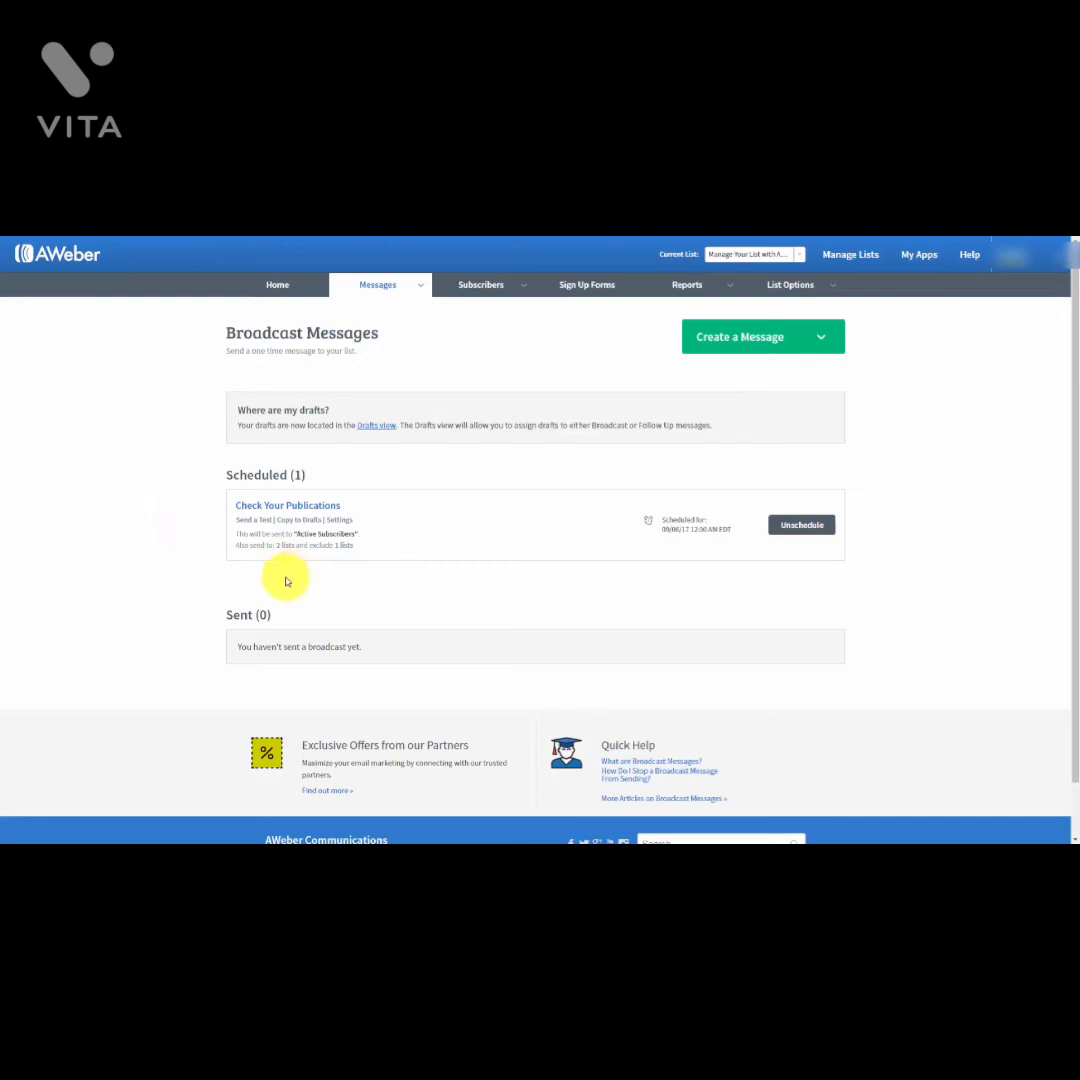
{"action": "left_click", "coordinate": [803, 524]}
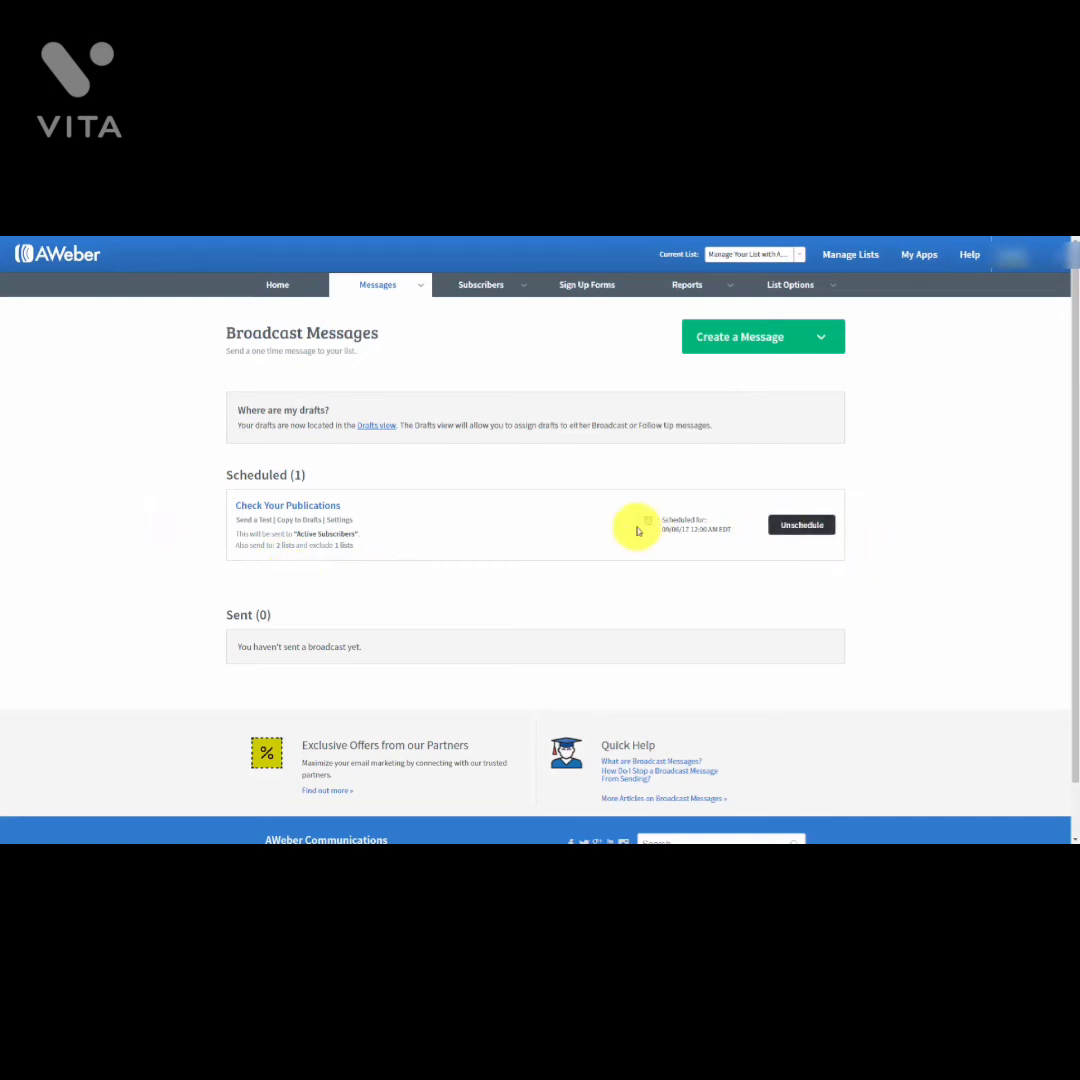
{"action": "left_click", "coordinate": [797, 526]}
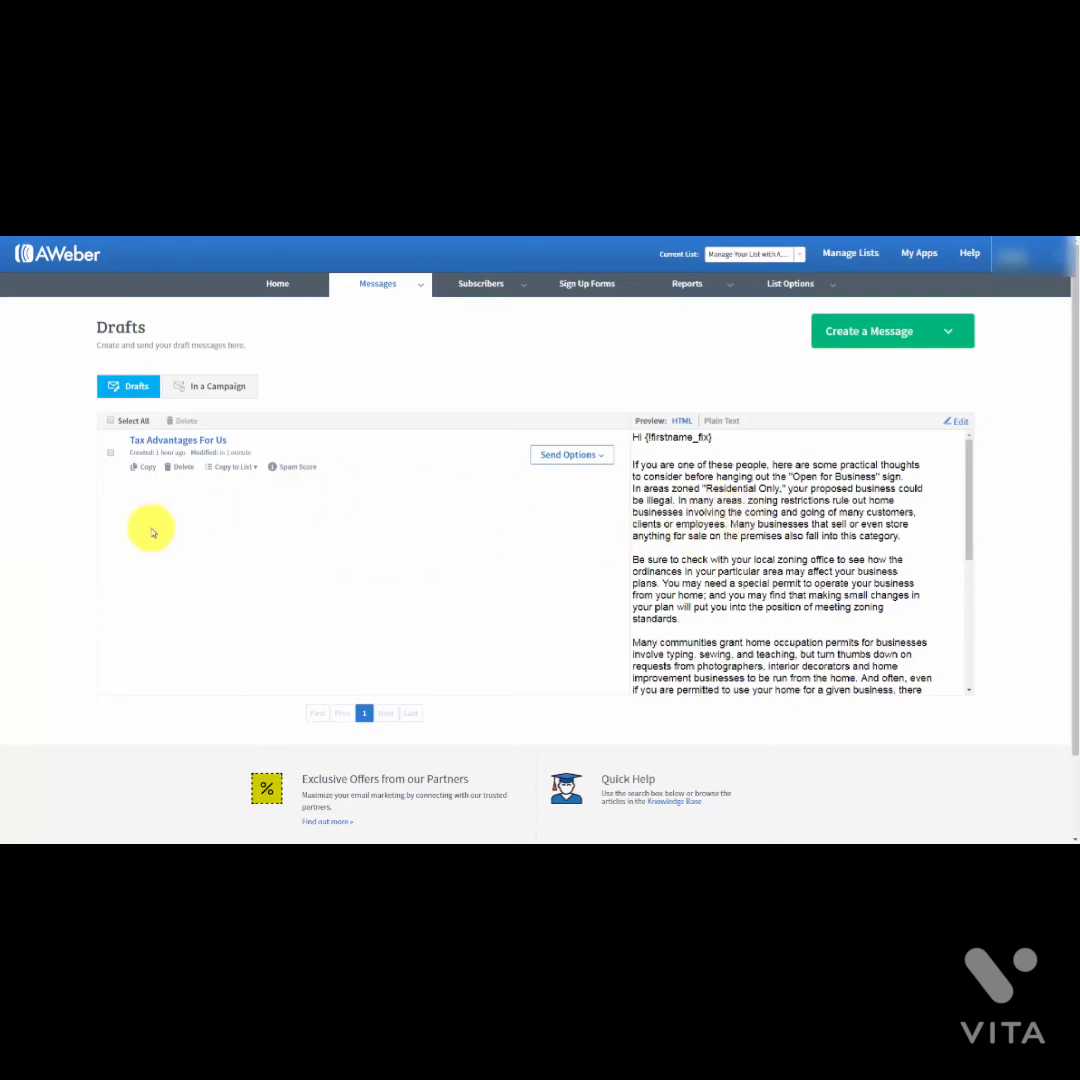
{"action": "left_click", "coordinate": [959, 424]}
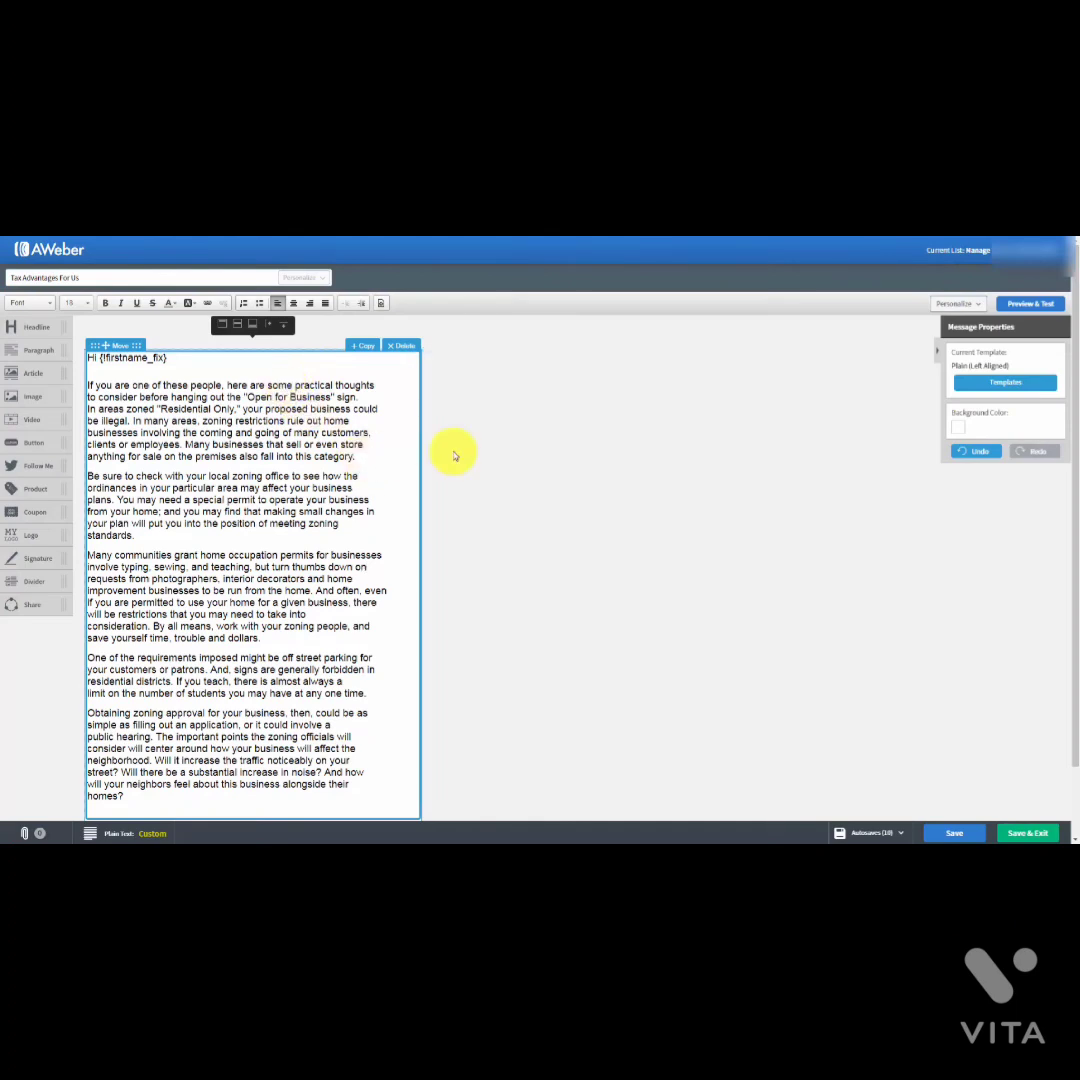
{"action": "key", "text": "Return"}
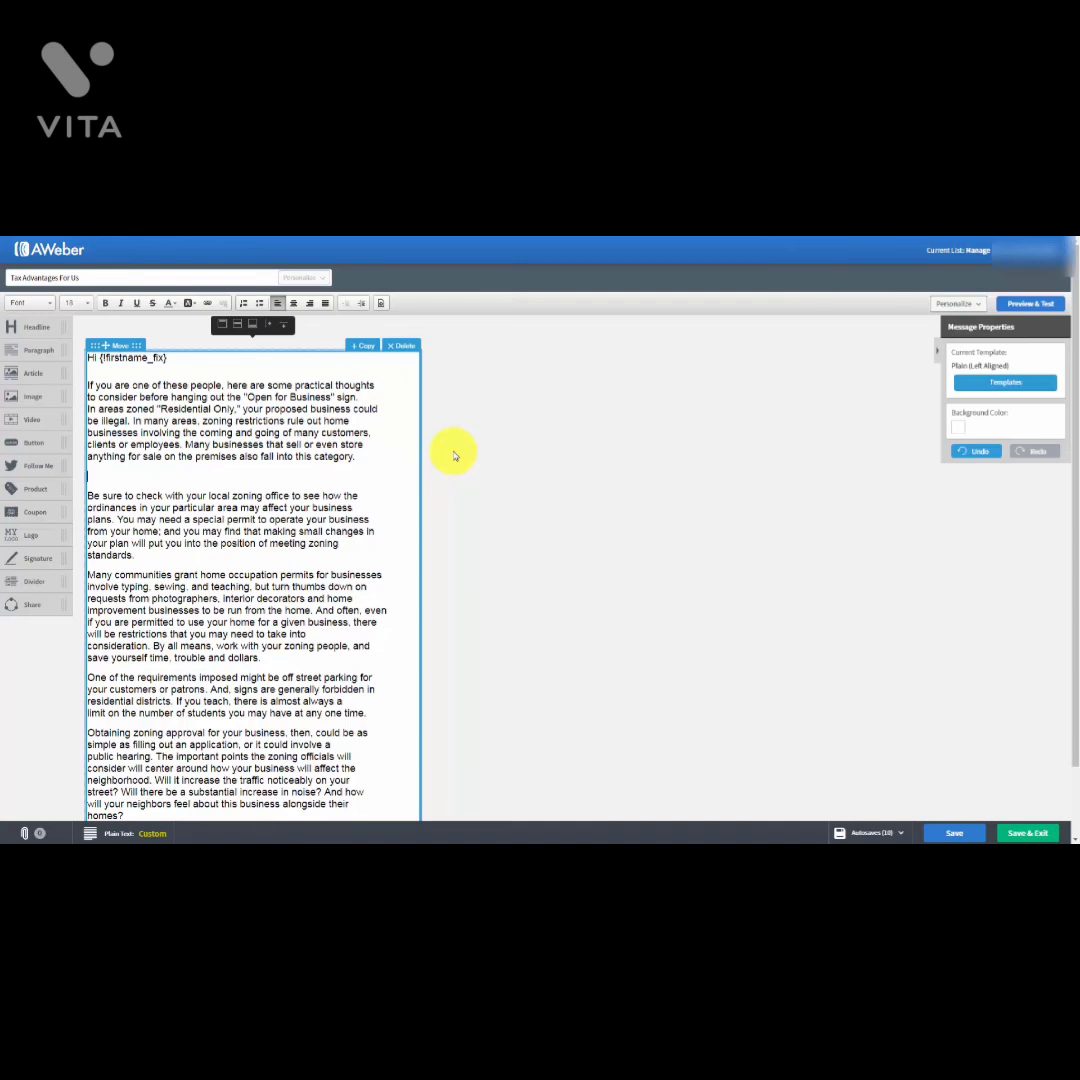
{"action": "type", "text": "http://heon.biz/cfwop/"}
{"action": "left_click", "coordinate": [235, 576]}
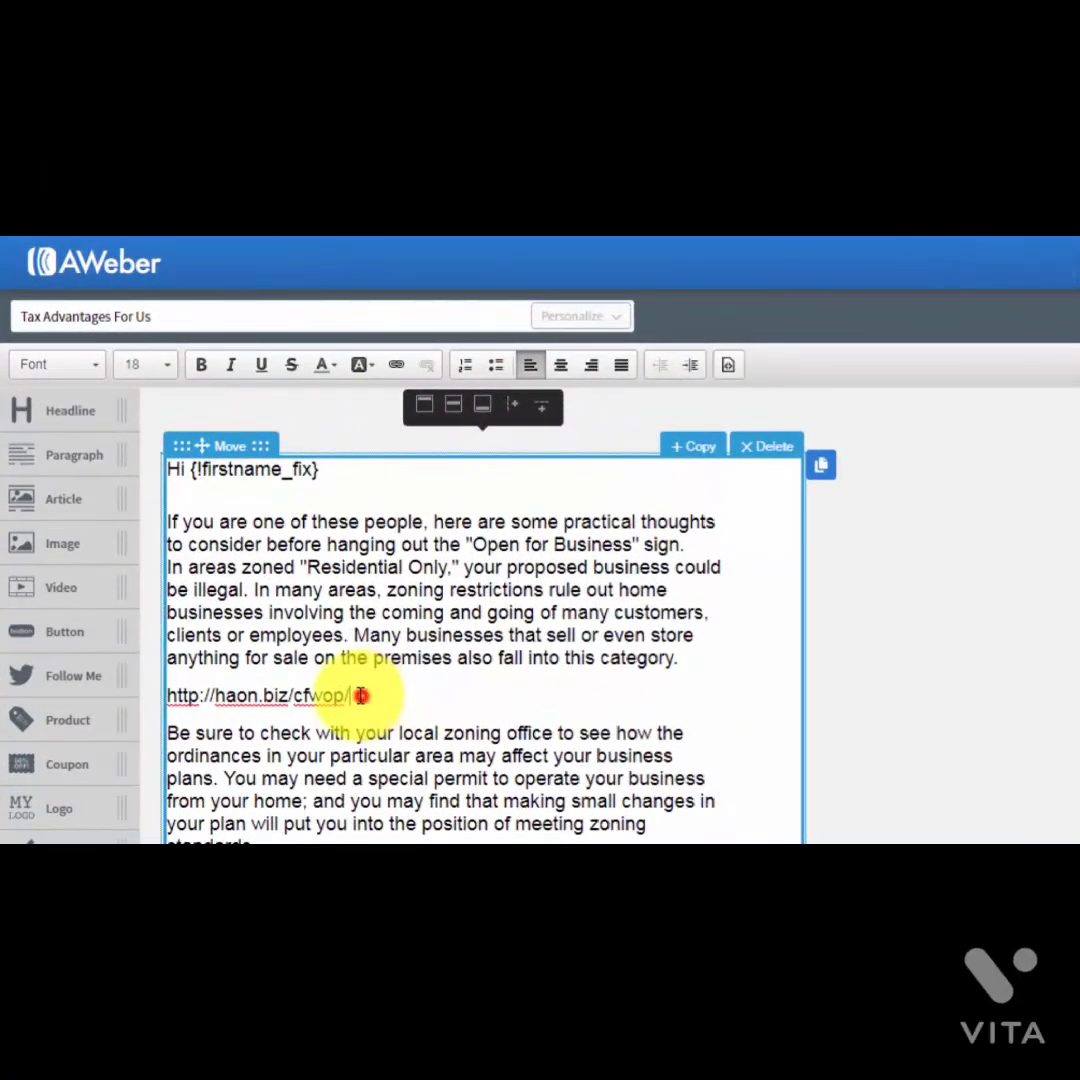
{"action": "left_click_drag", "start_coordinate": [363, 697], "coordinate": [170, 697]}
{"action": "key", "text": "ctrl+c"}
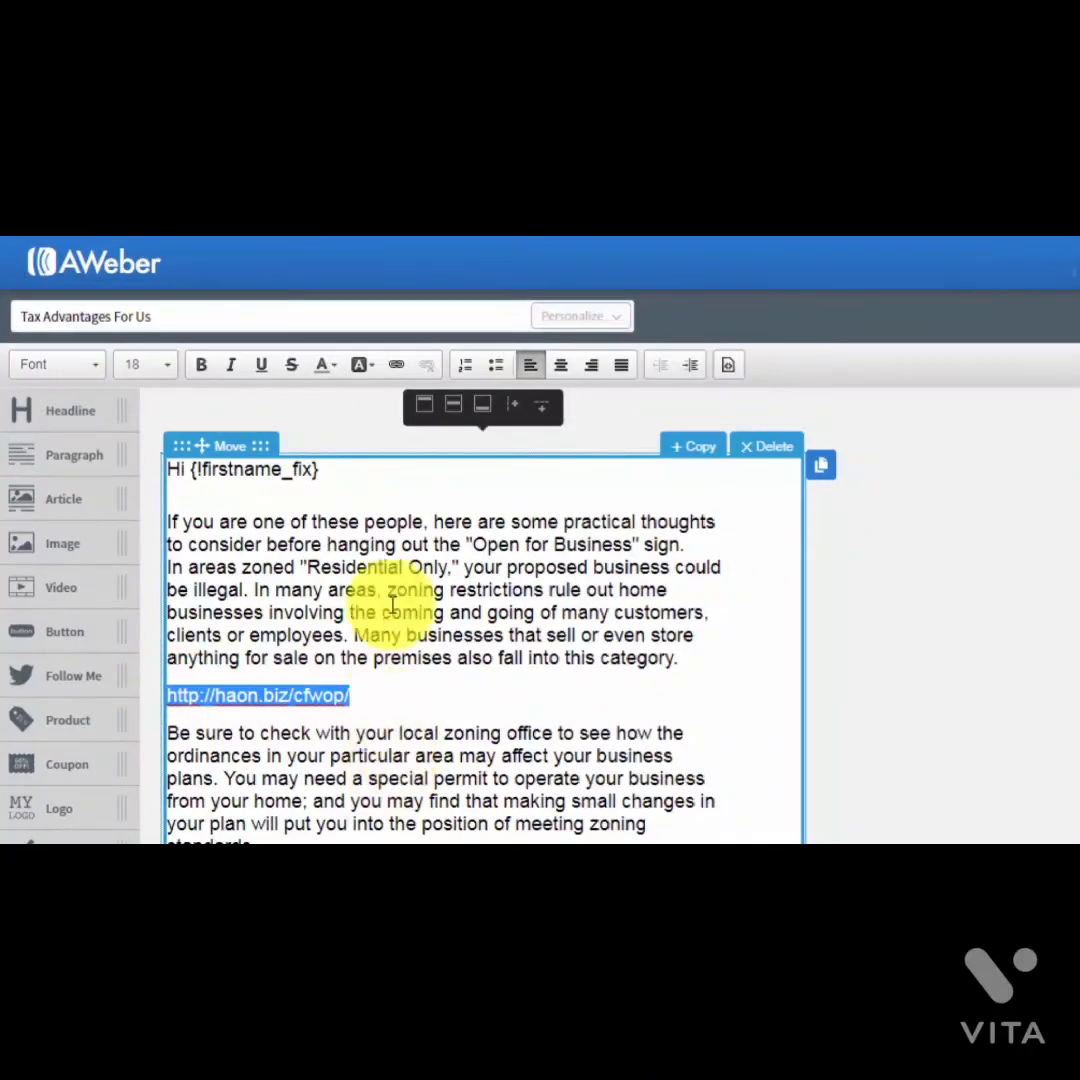
{"action": "left_click", "coordinate": [397, 367]}
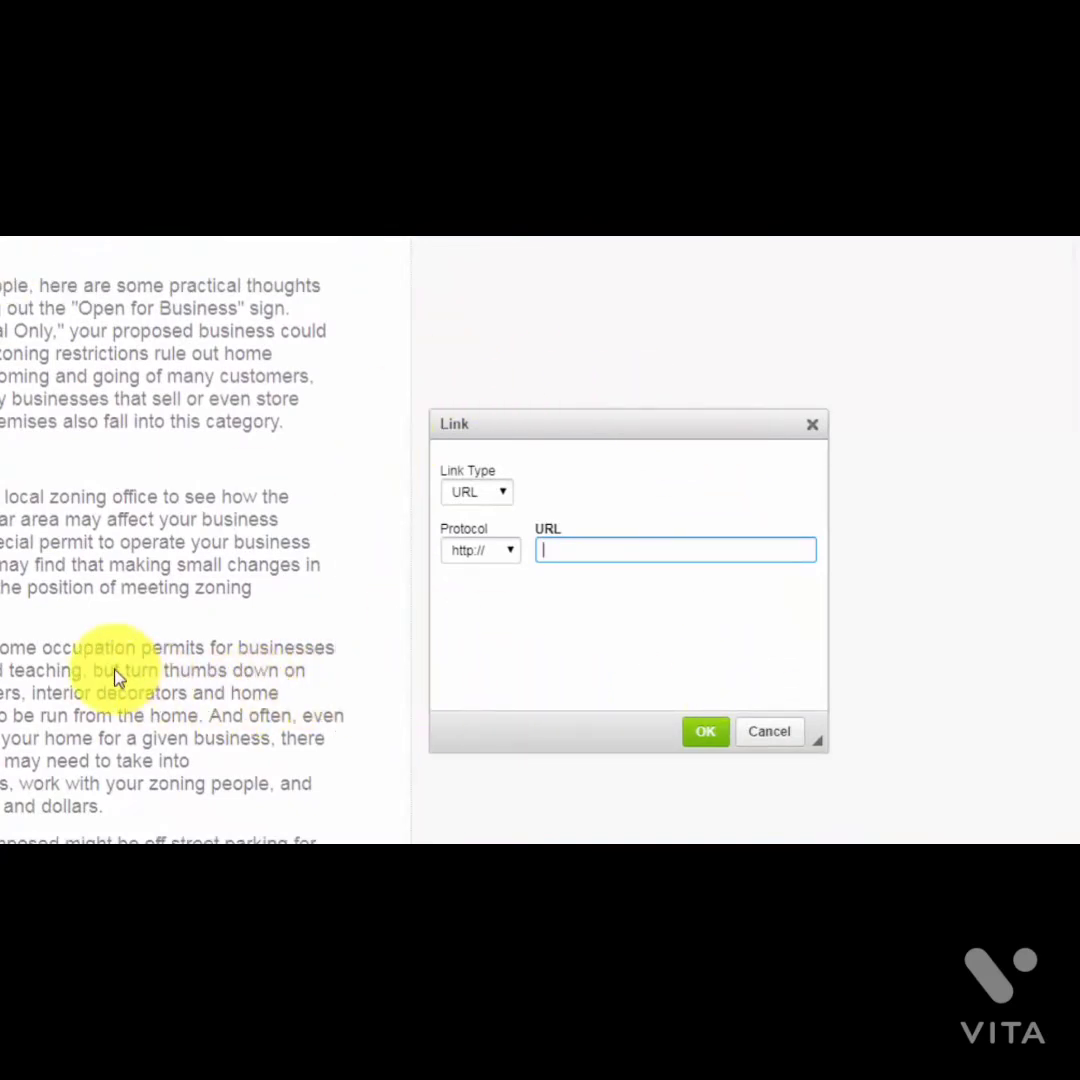
{"action": "right_click", "coordinate": [550, 550]}
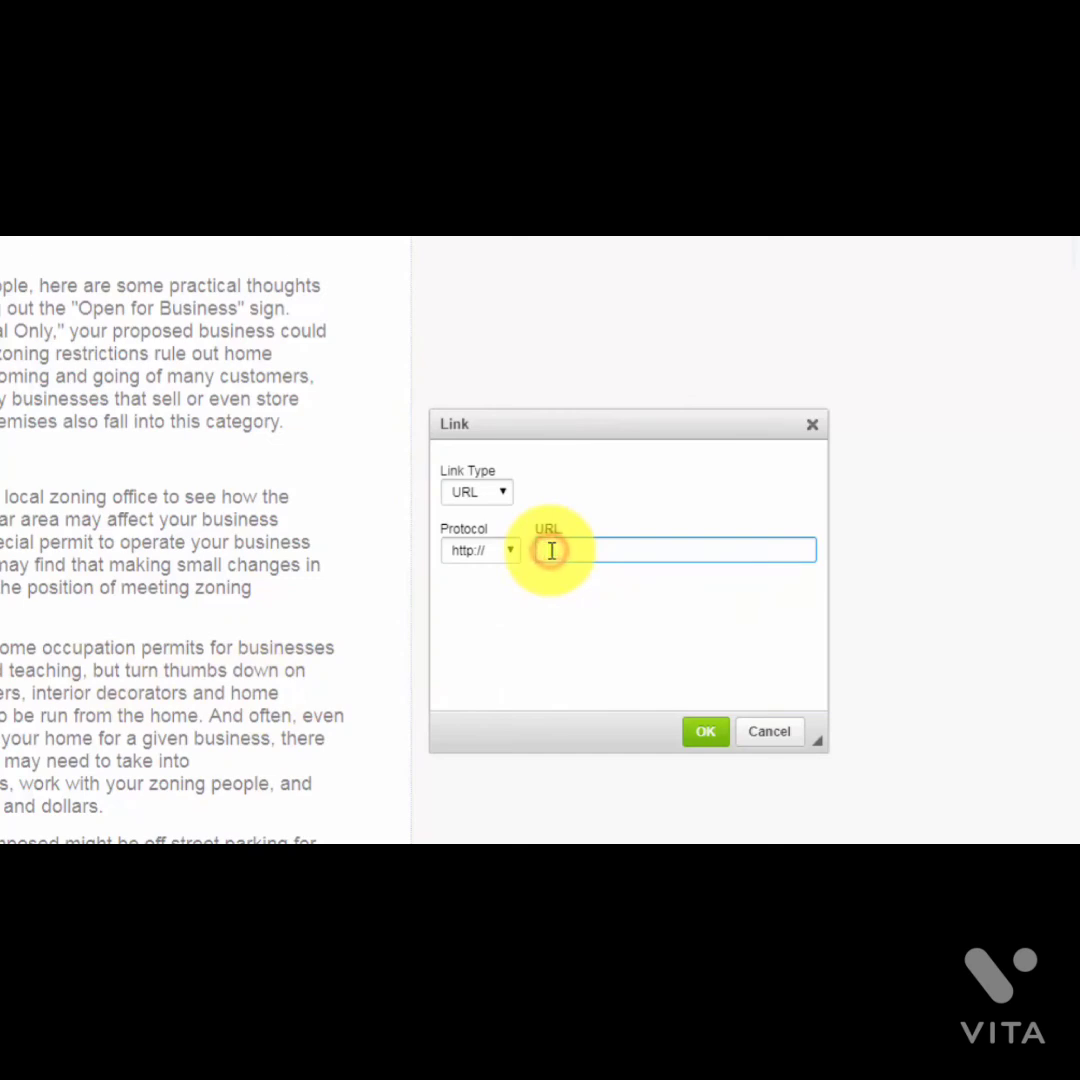
{"action": "left_click", "coordinate": [598, 682]}
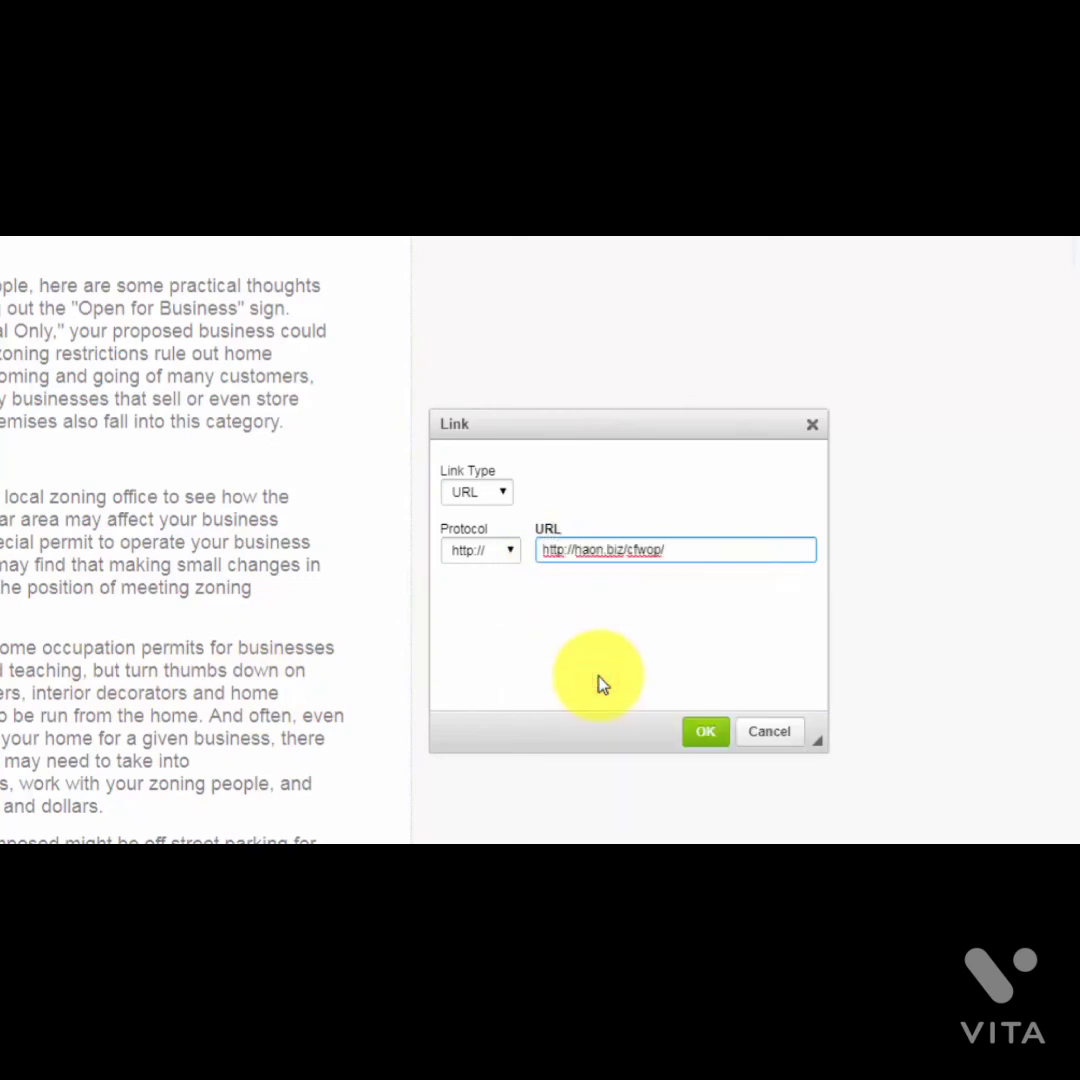
{"action": "left_click", "coordinate": [543, 550]}
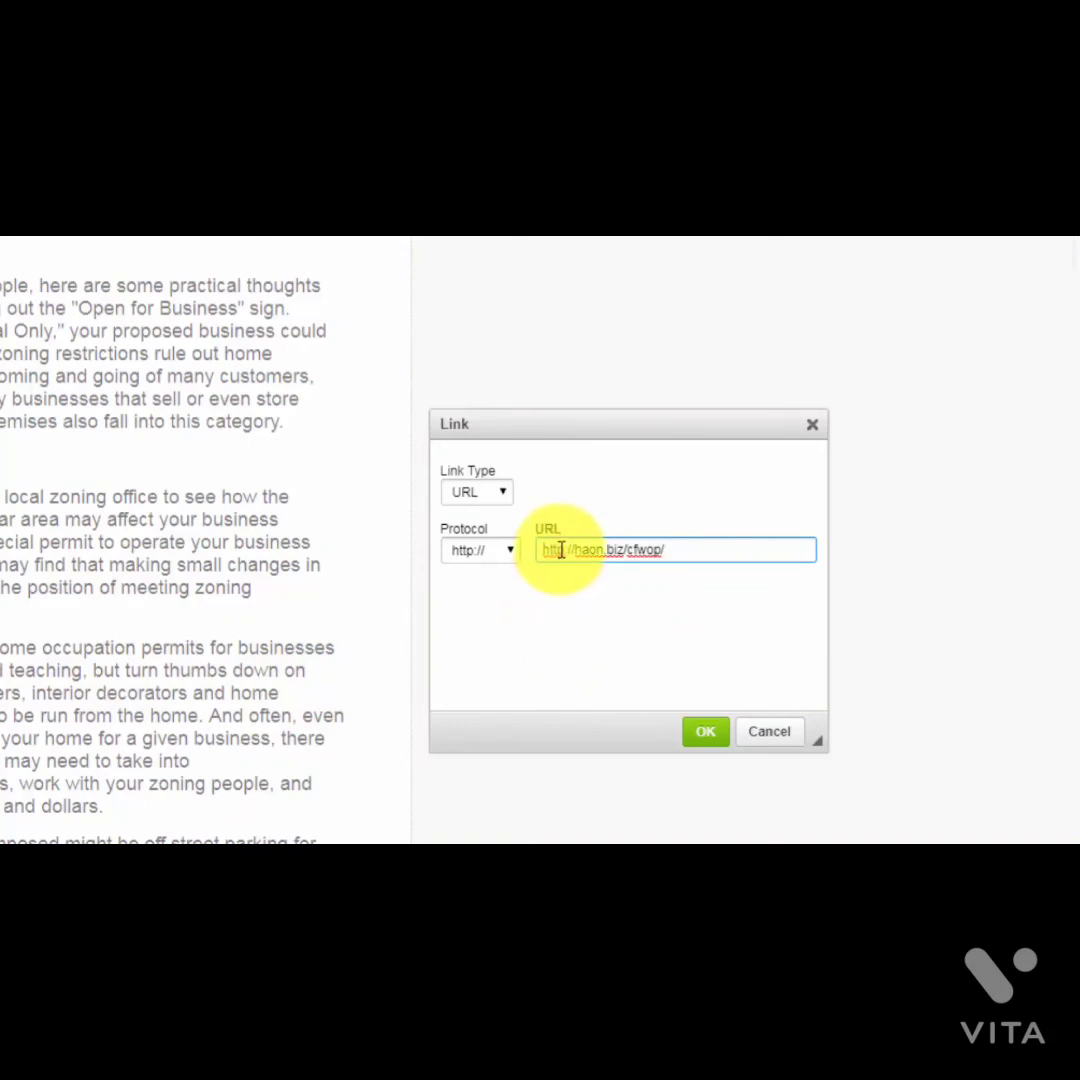
{"action": "mouse_move", "coordinate": [561, 550]}
{"action": "left_mouse_down"}
{"action": "mouse_move", "coordinate": [458, 551]}
{"action": "mouse_move", "coordinate": [535, 563]}
{"action": "left_mouse_up"}
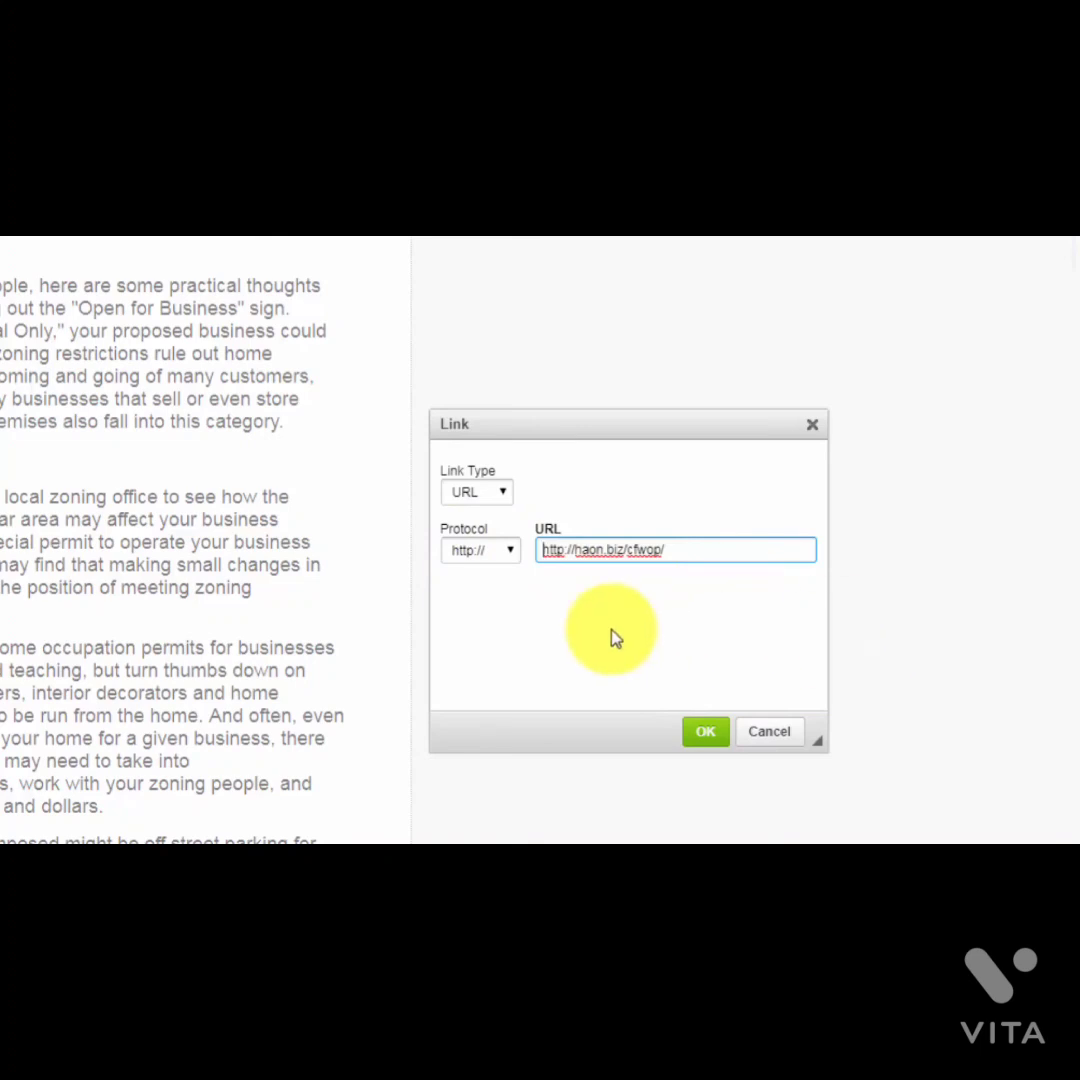
{"action": "key", "text": "End"}
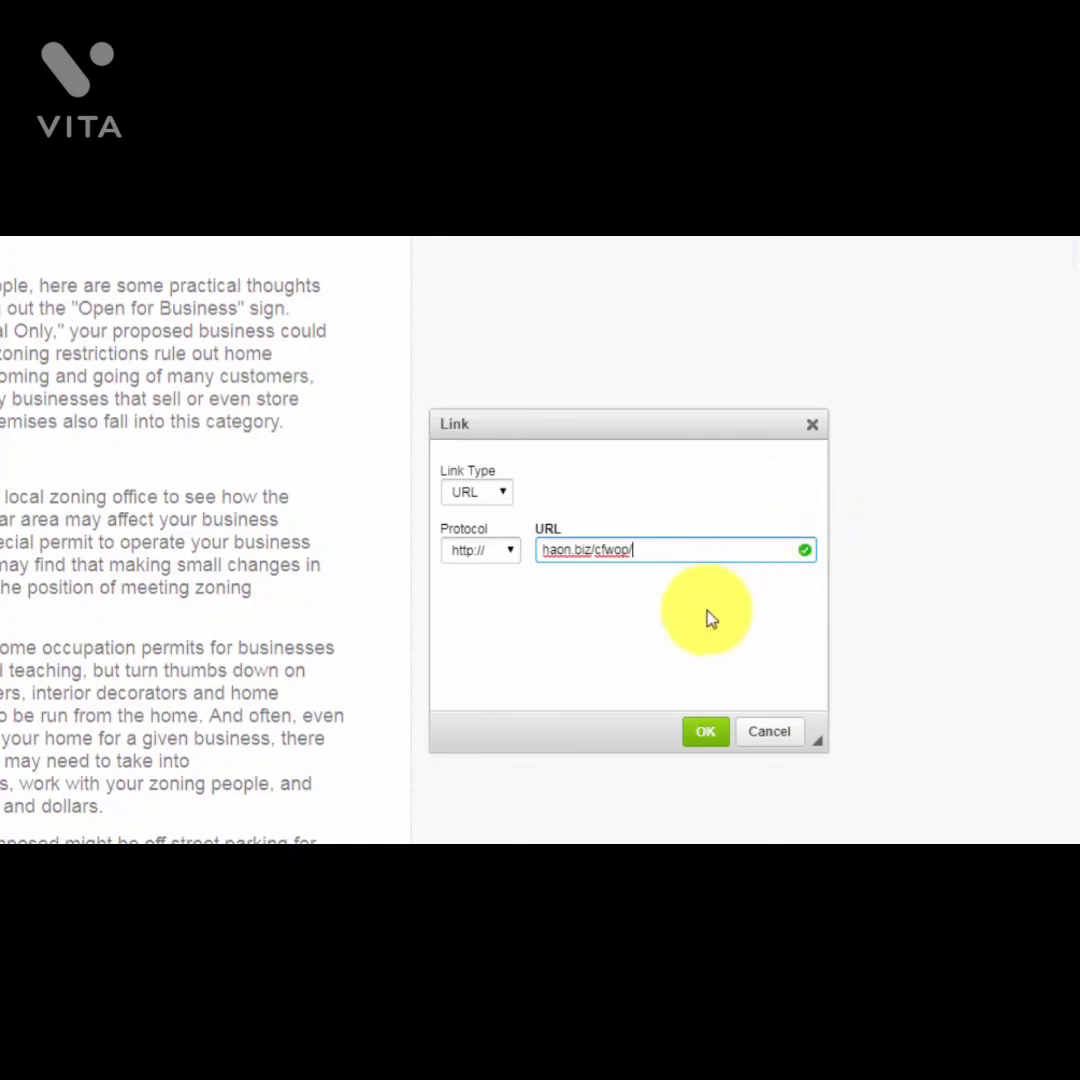
{"action": "left_click", "coordinate": [706, 731]}
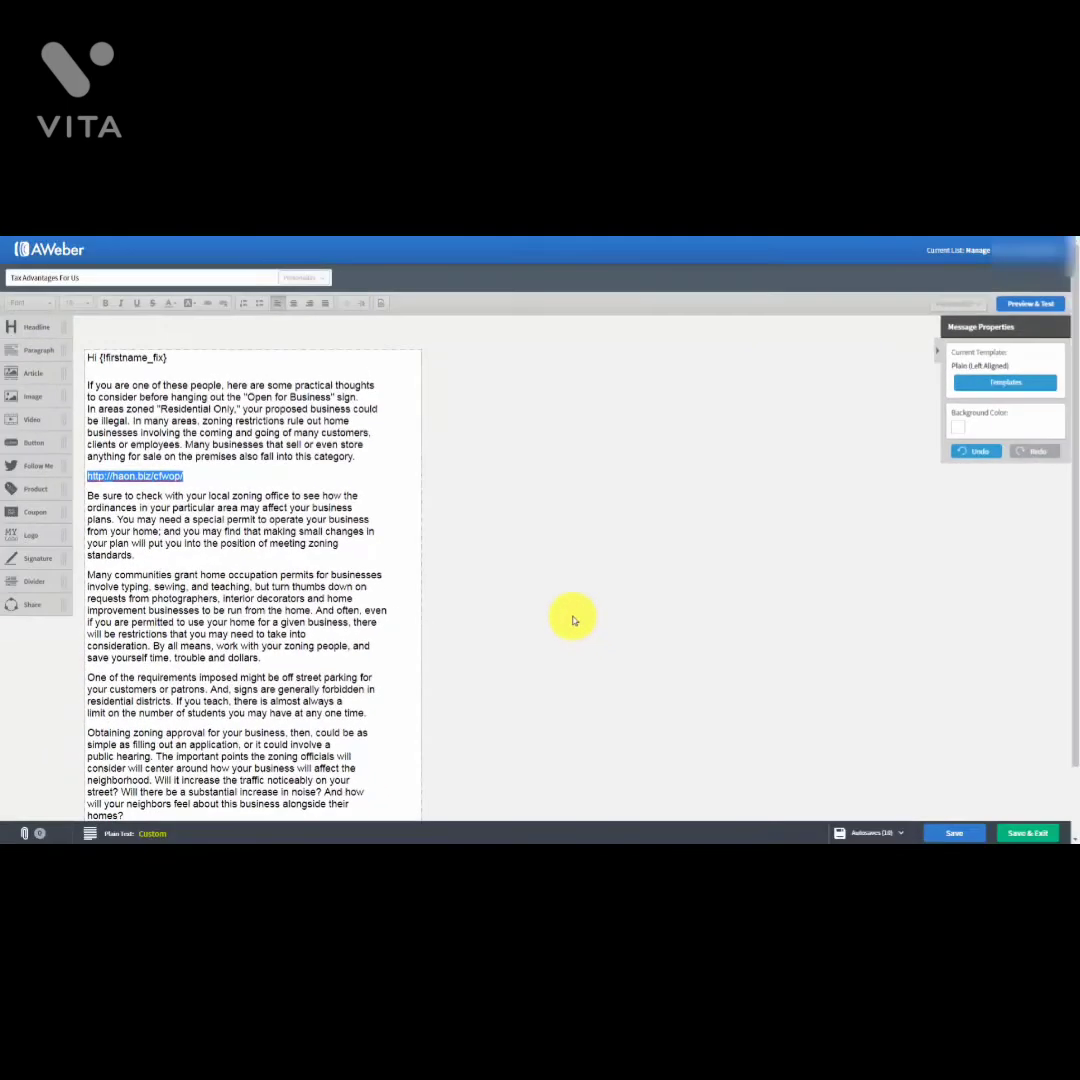
Step: Select the phrase 'you may find' in the second paragraph
{"action": "left_click", "coordinate": [136, 539]}
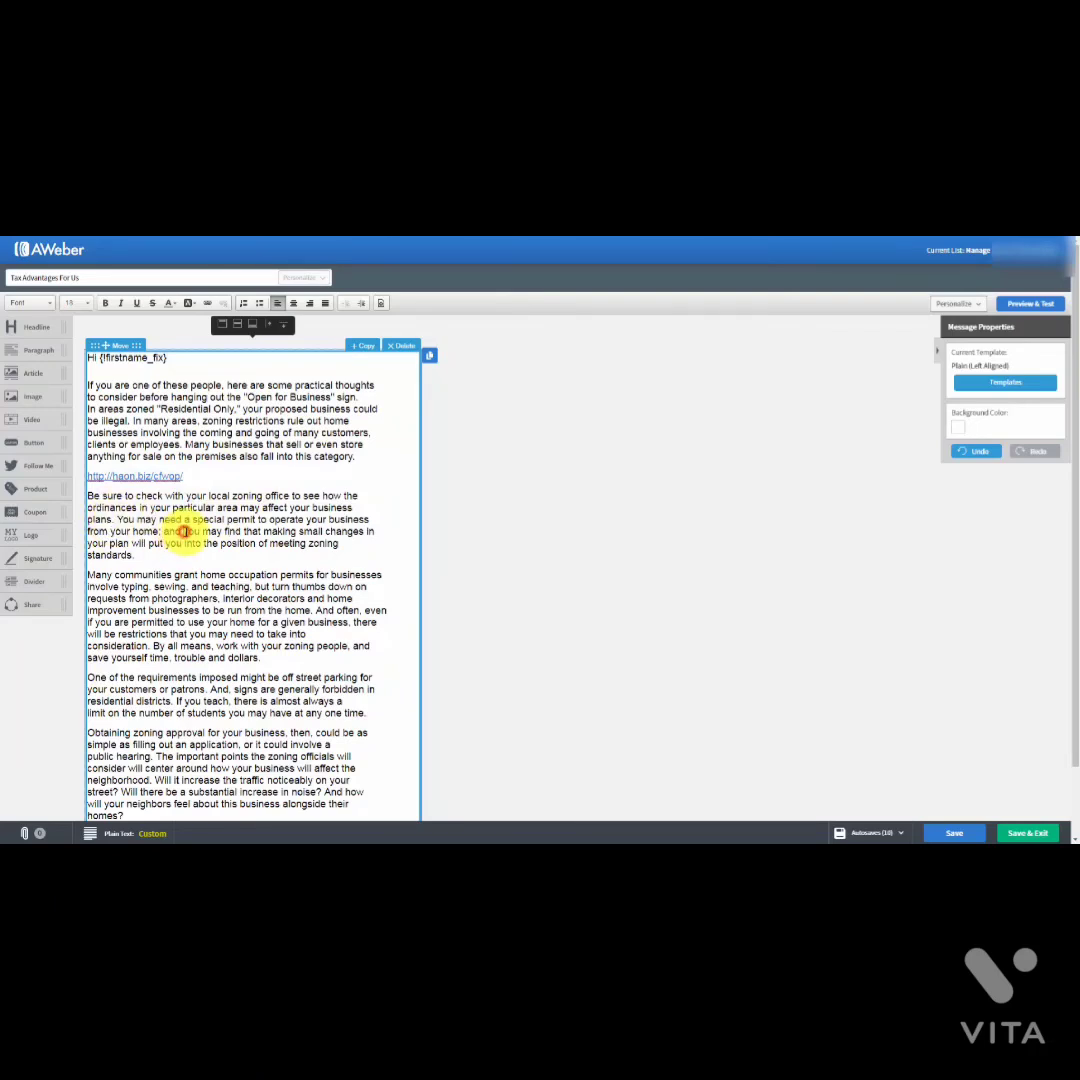
{"action": "left_click_drag", "start_coordinate": [183, 531], "coordinate": [238, 530]}
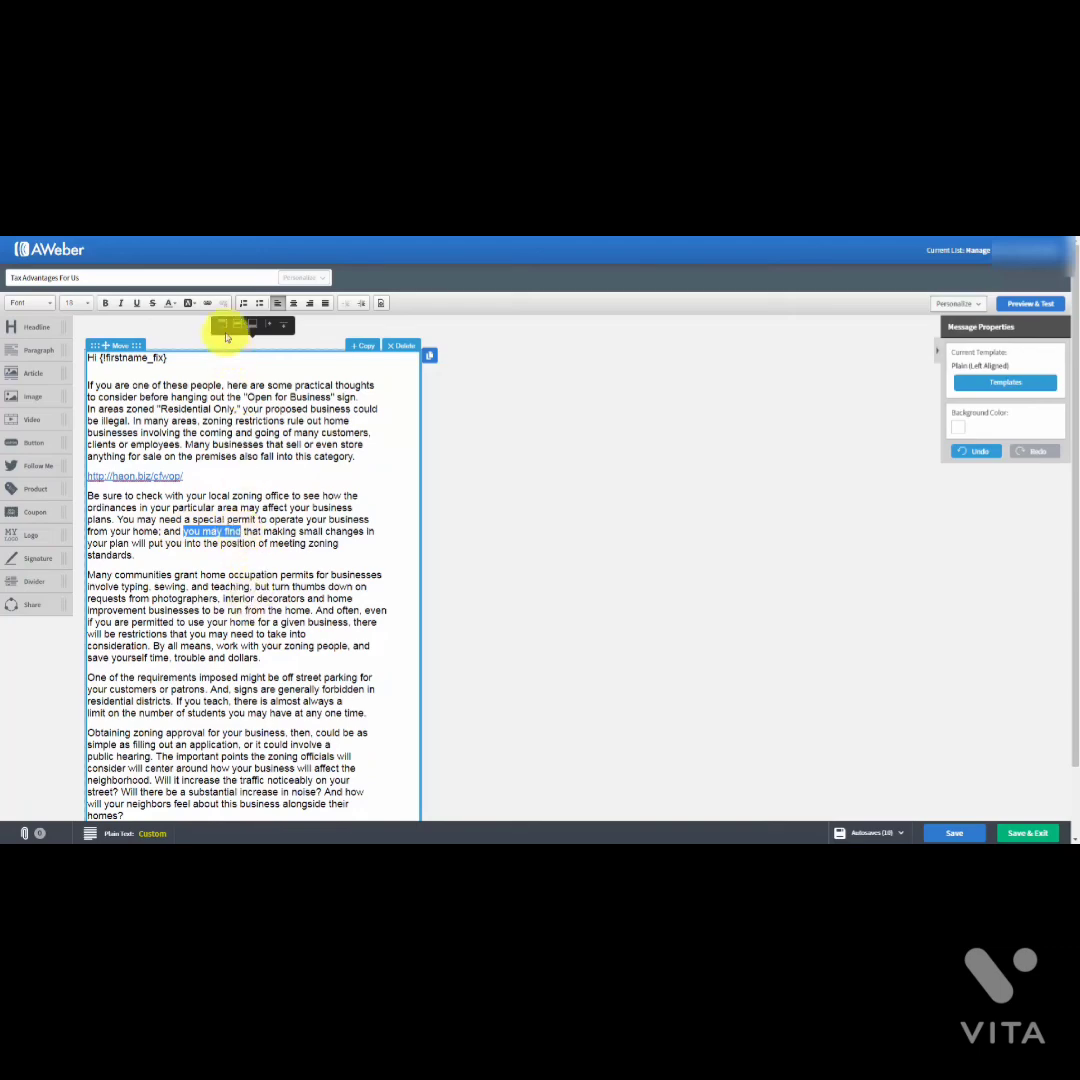
Step: Link the phrase 'you may find' to haon.biz/cfwop/ using the pasted URL
{"action": "left_click", "coordinate": [210, 303]}
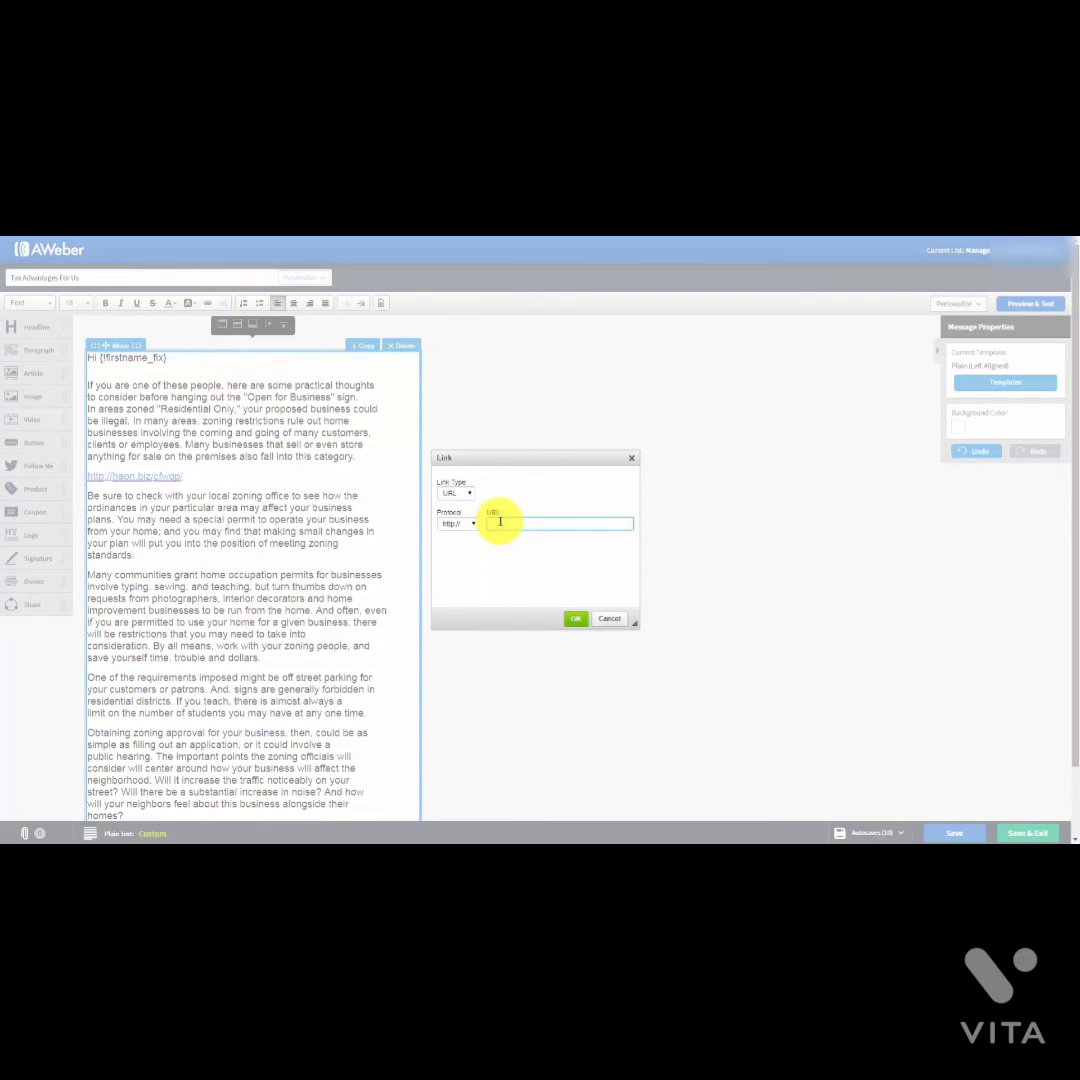
{"action": "type", "text": "haon.biz/cfwop/"}
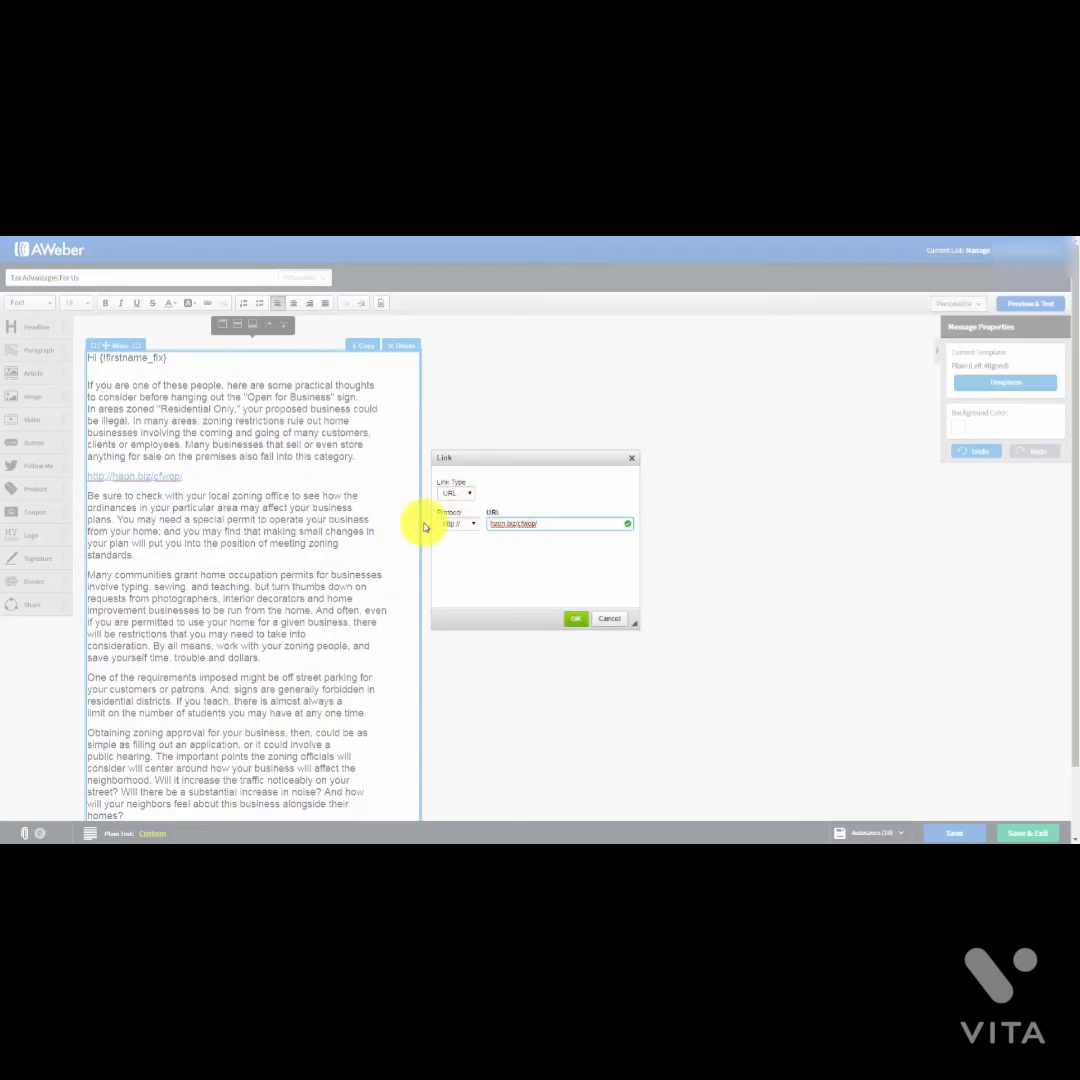
{"action": "left_click", "coordinate": [574, 622]}
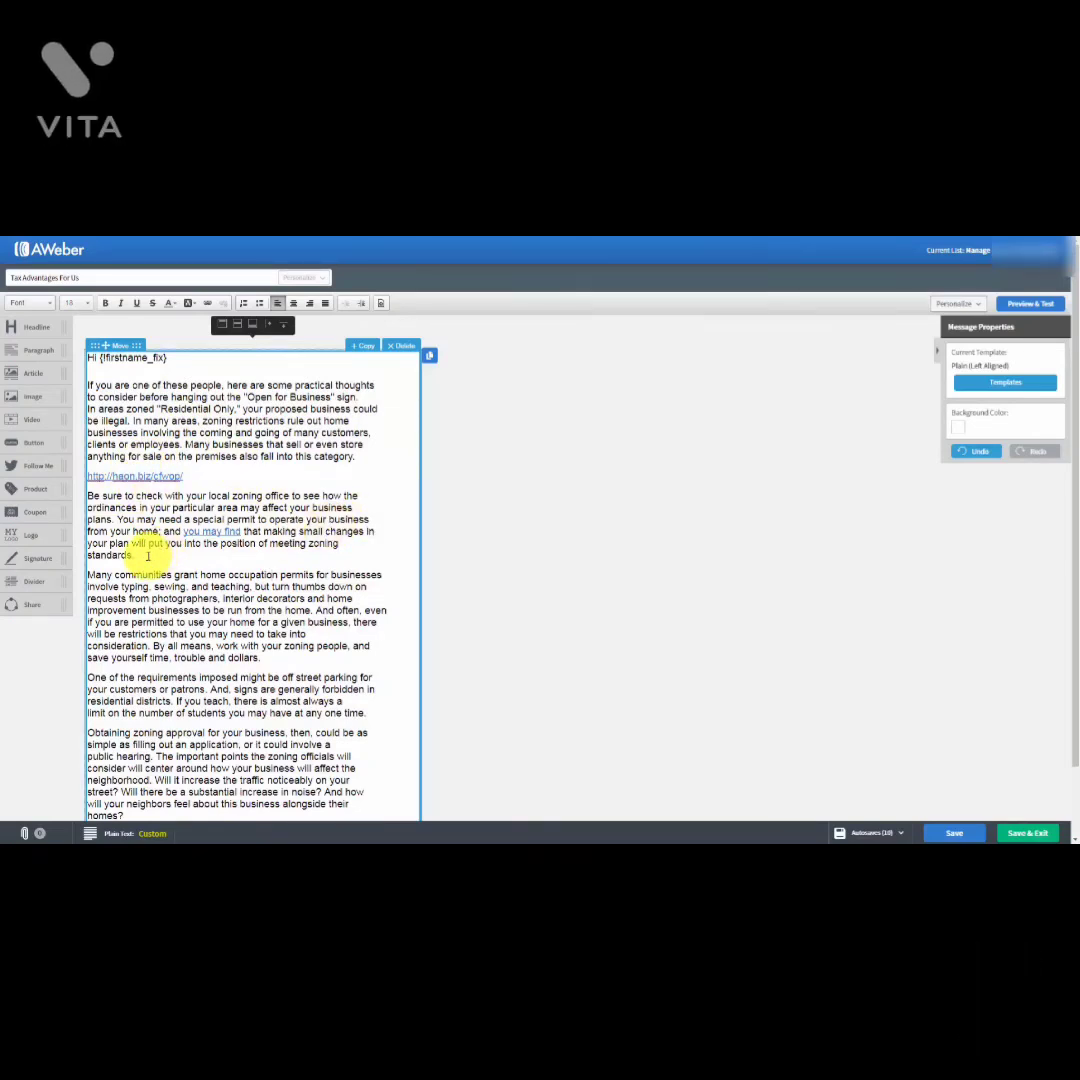
Step: Add an 'Our Website' line after 'standards.' and link it to haon.biz/cfwop/
{"action": "key", "text": "Return"}
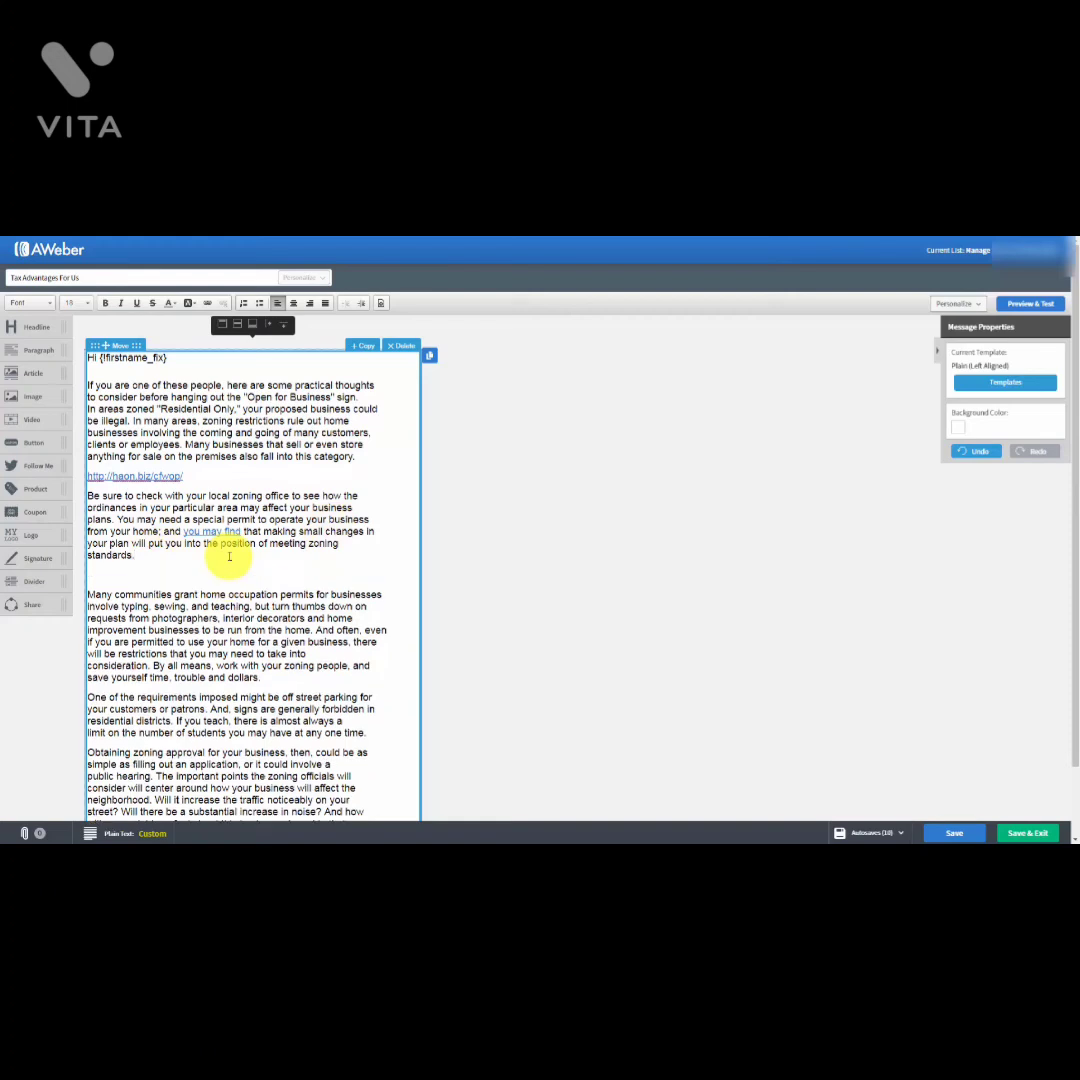
{"action": "type", "text": "Our Website"}
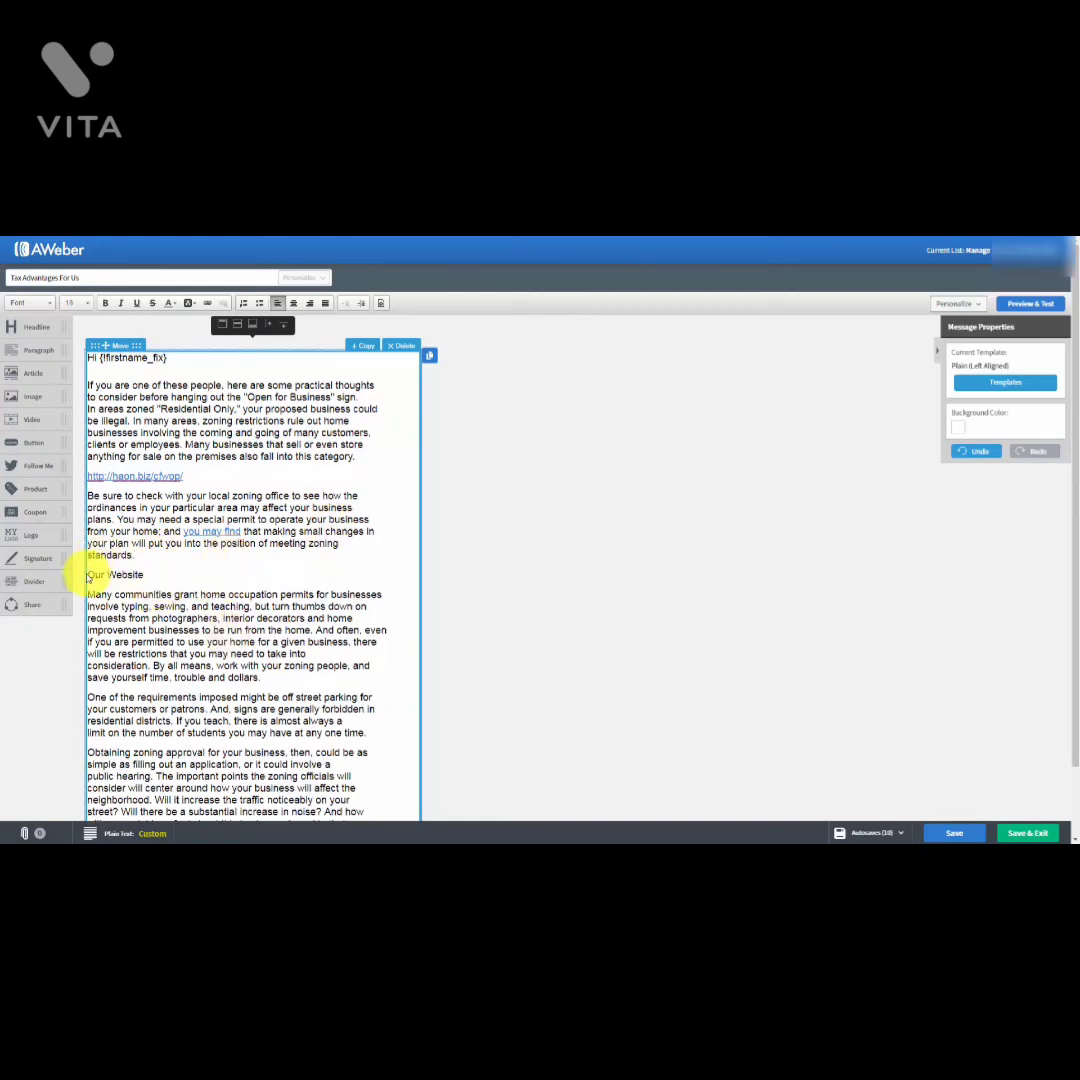
{"action": "left_click_drag", "start_coordinate": [87, 574], "coordinate": [147, 575]}
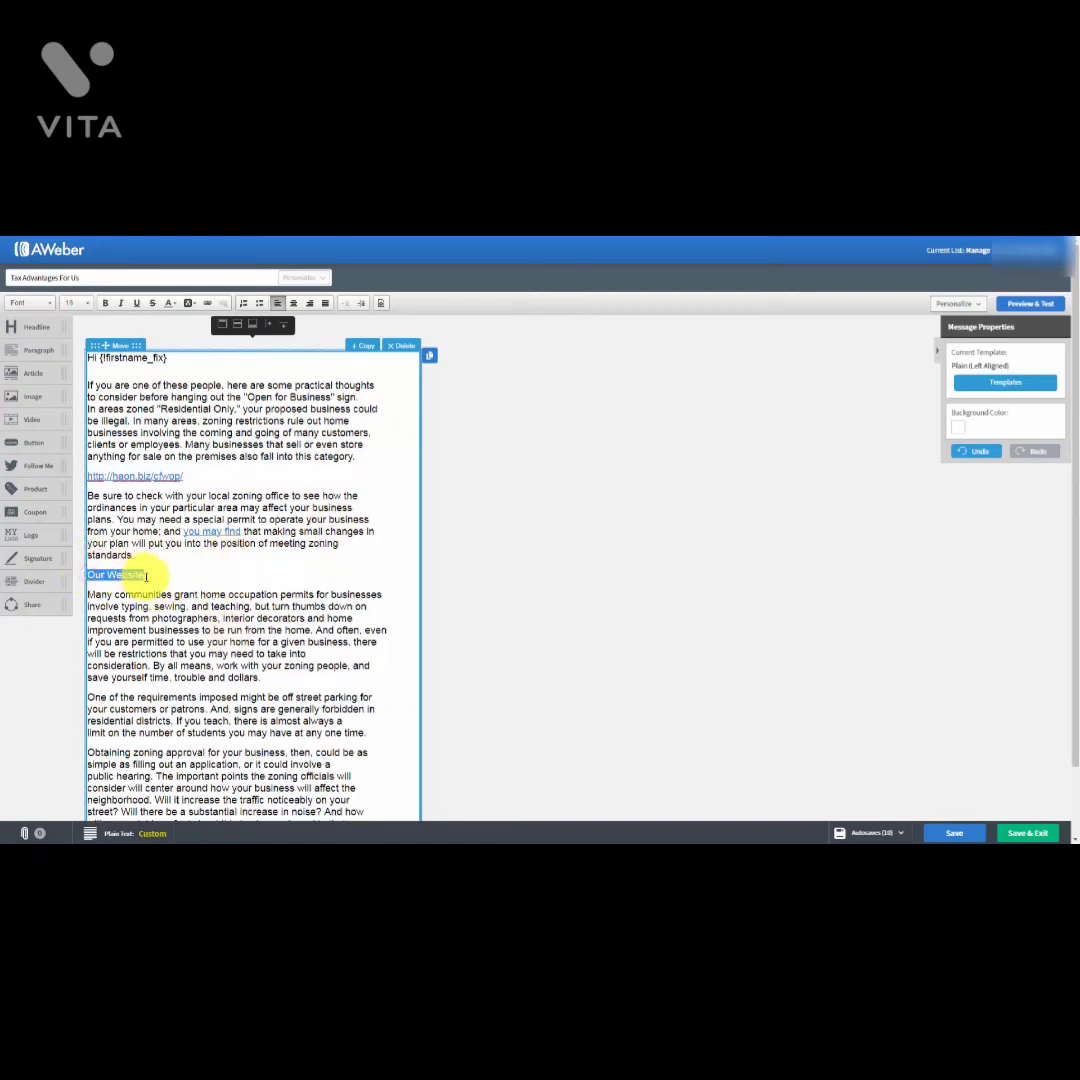
{"action": "left_click", "coordinate": [207, 303]}
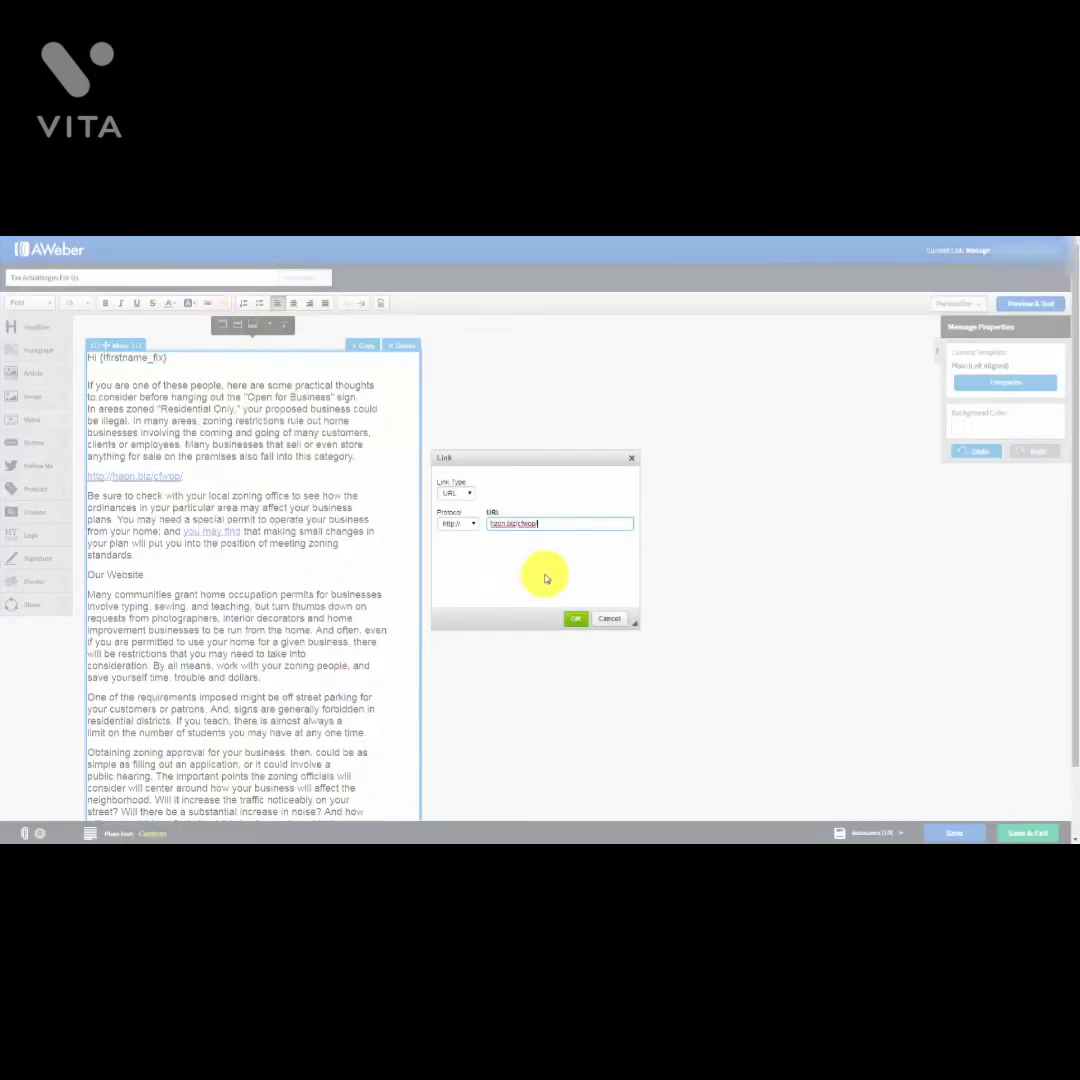
{"action": "left_click", "coordinate": [576, 619]}
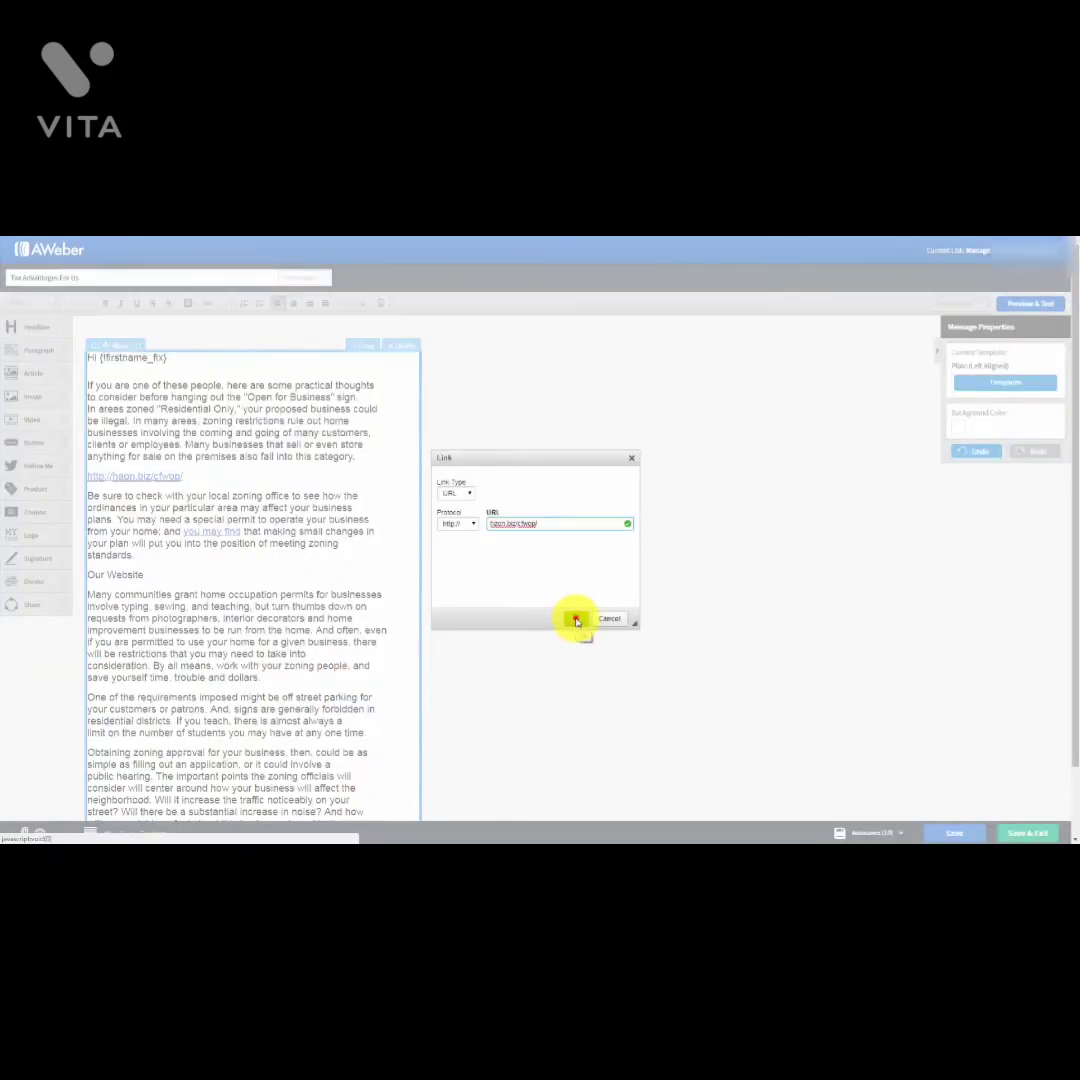
{"action": "left_click", "coordinate": [342, 608]}
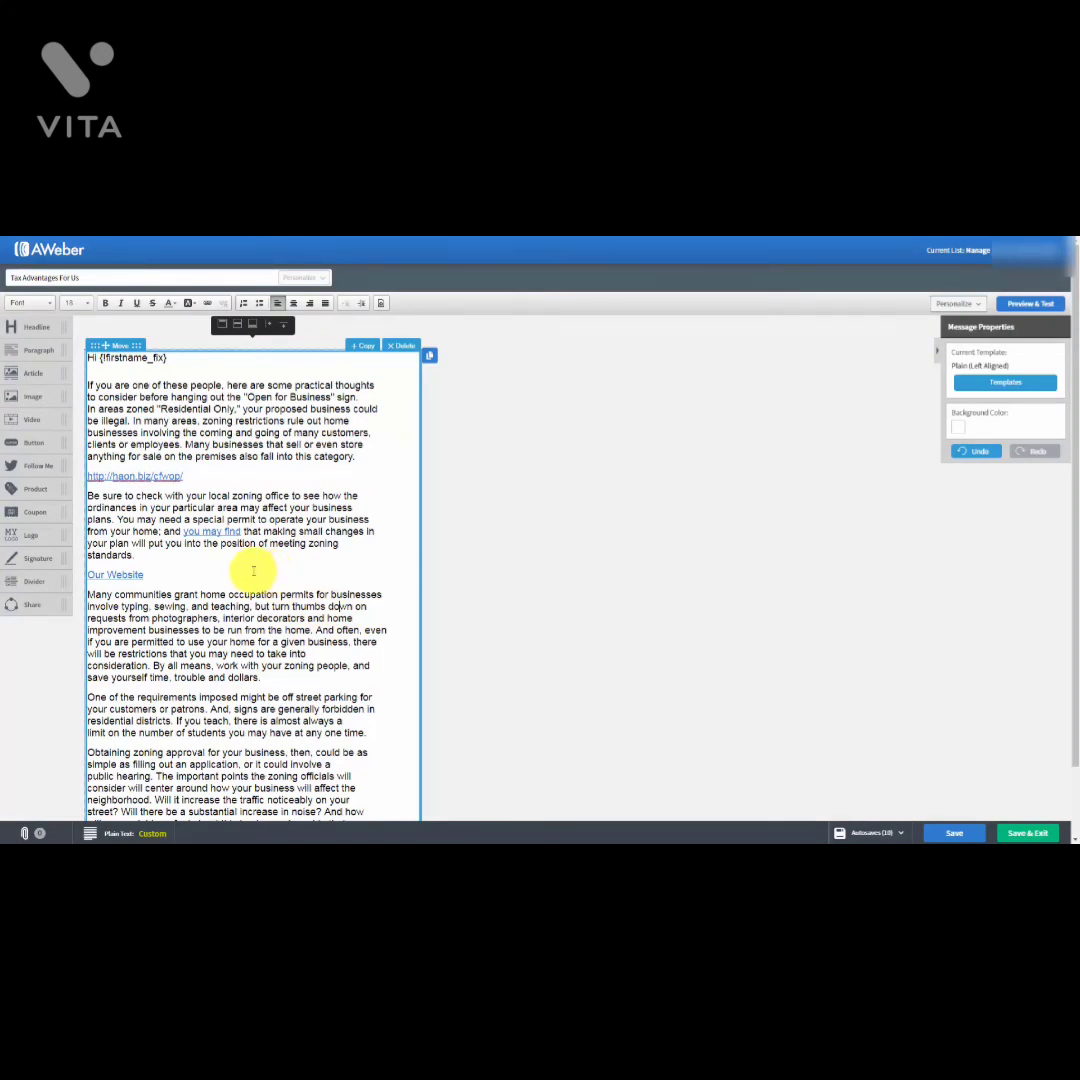
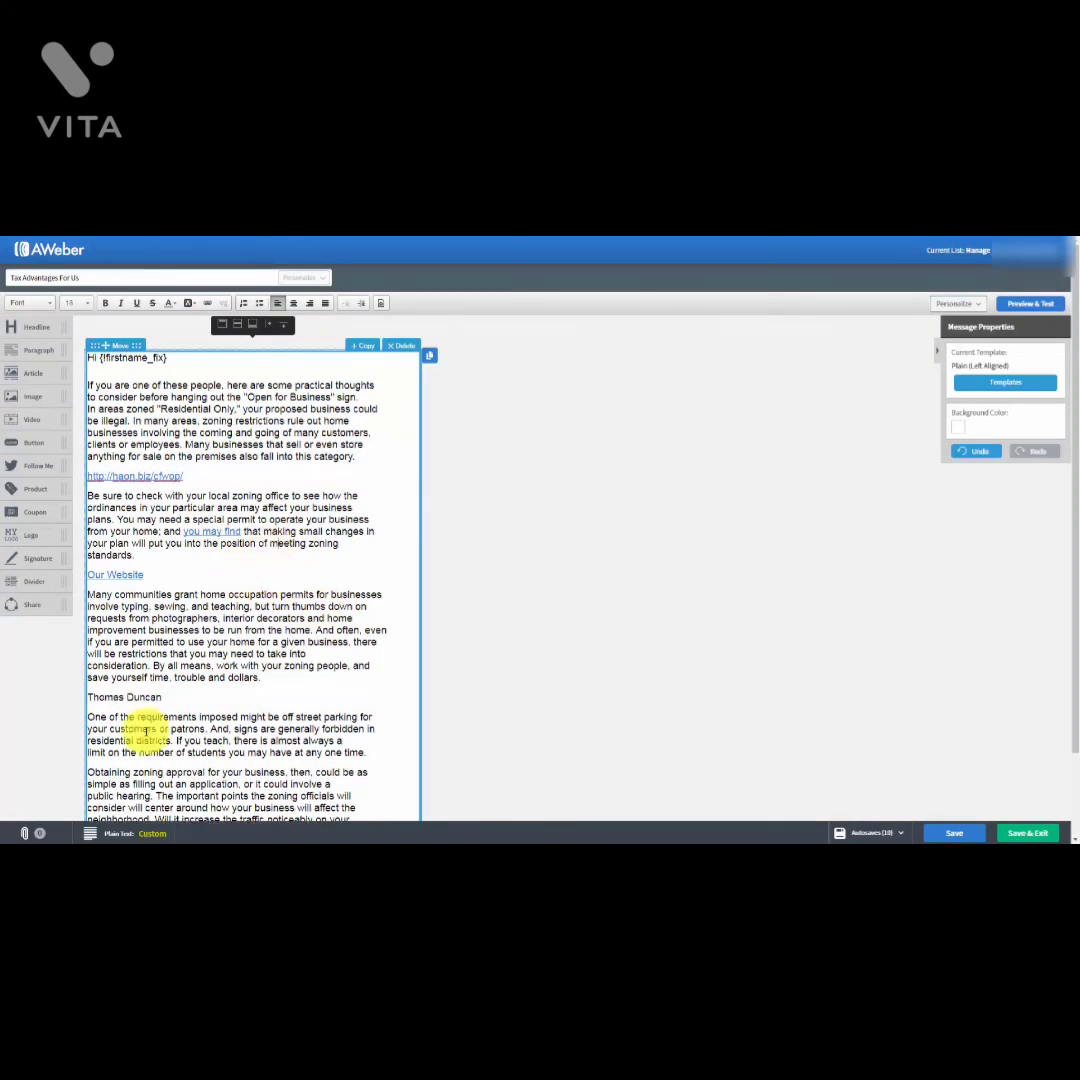
Step: Paste the author's name below the third paragraph and make it an E-mail link with subject and body
{"action": "mouse_move", "coordinate": [88, 697]}
{"action": "left_mouse_down"}
{"action": "mouse_move", "coordinate": [236, 701]}
{"action": "mouse_move", "coordinate": [90, 697]}
{"action": "left_mouse_up"}
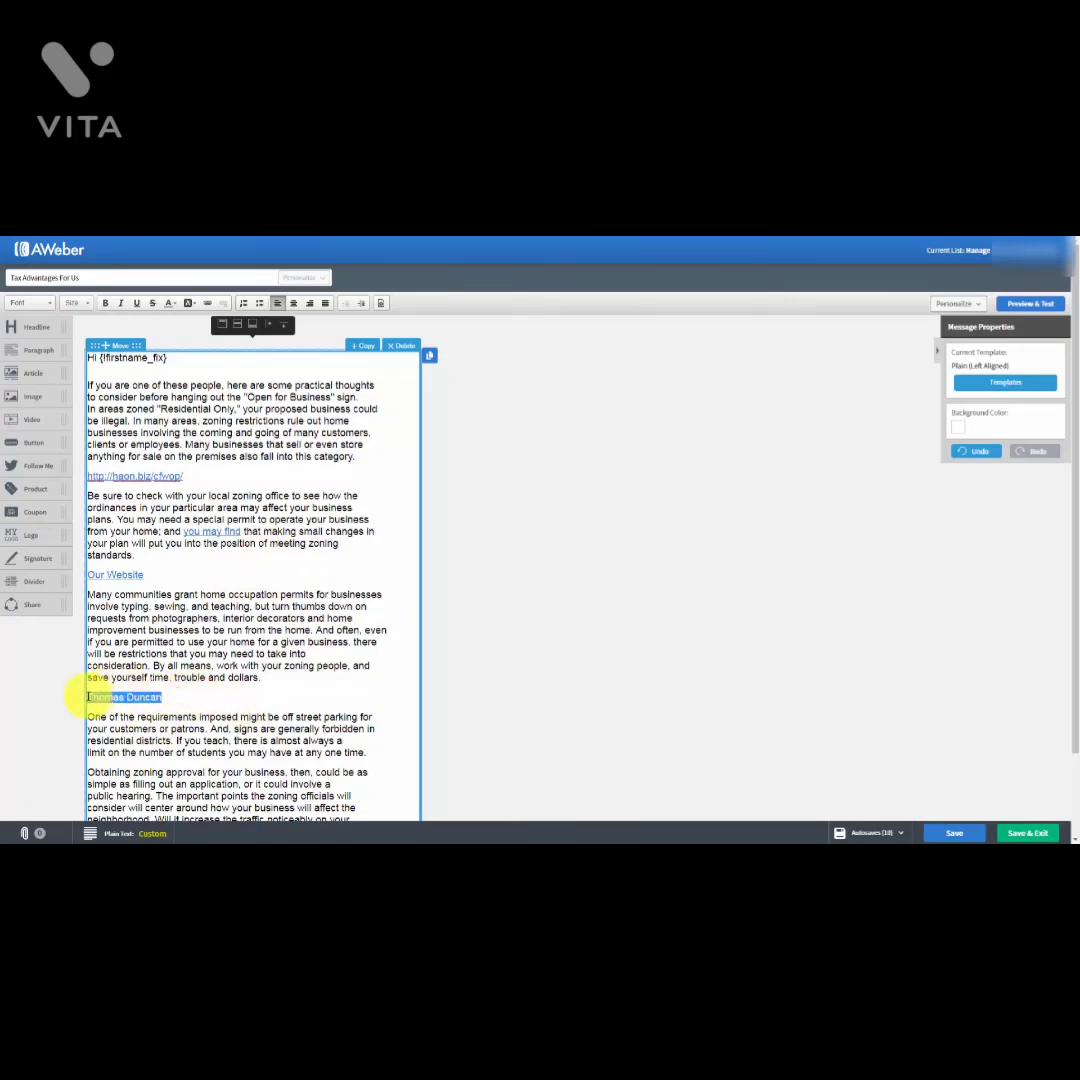
{"action": "left_click", "coordinate": [193, 304]}
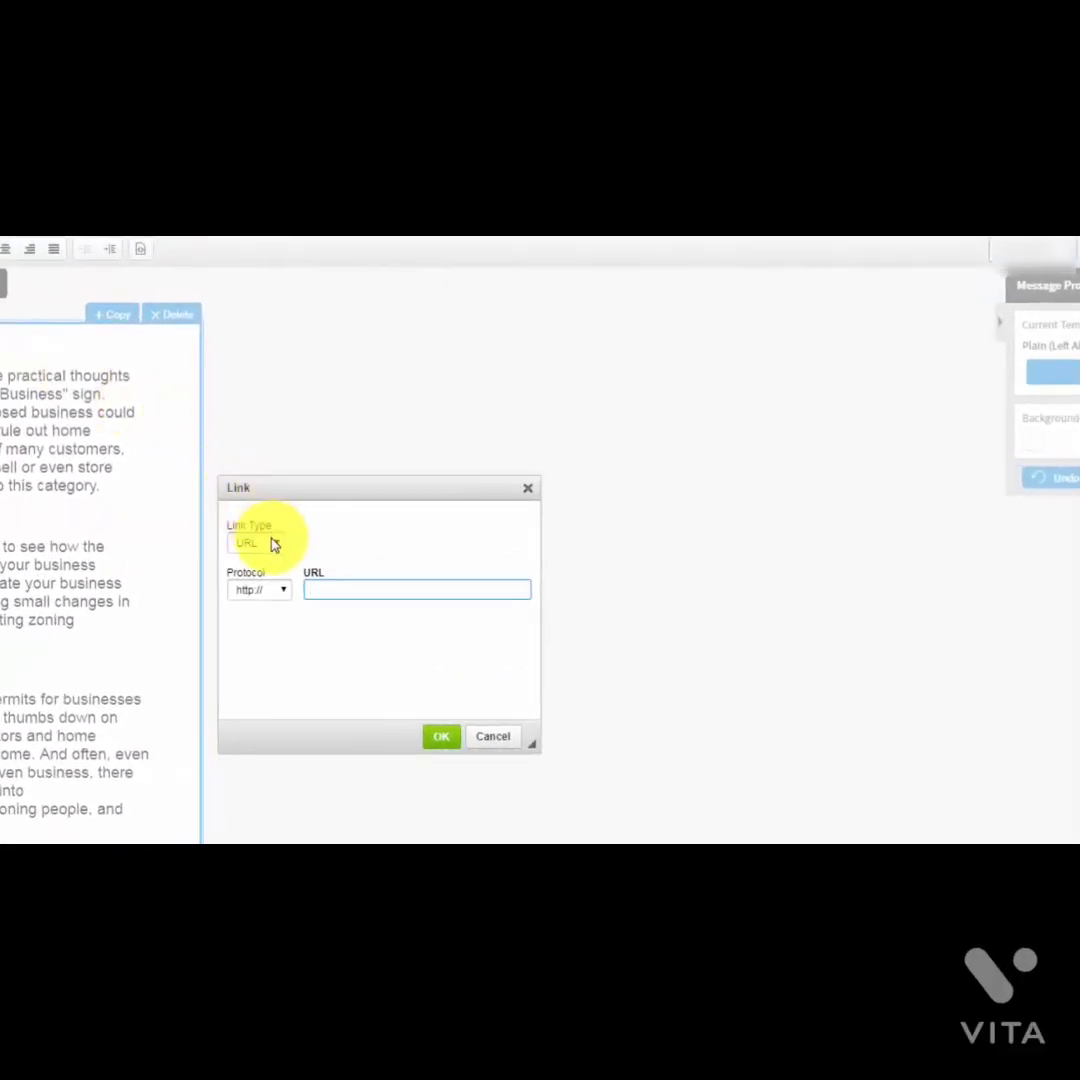
{"action": "left_click", "coordinate": [274, 544]}
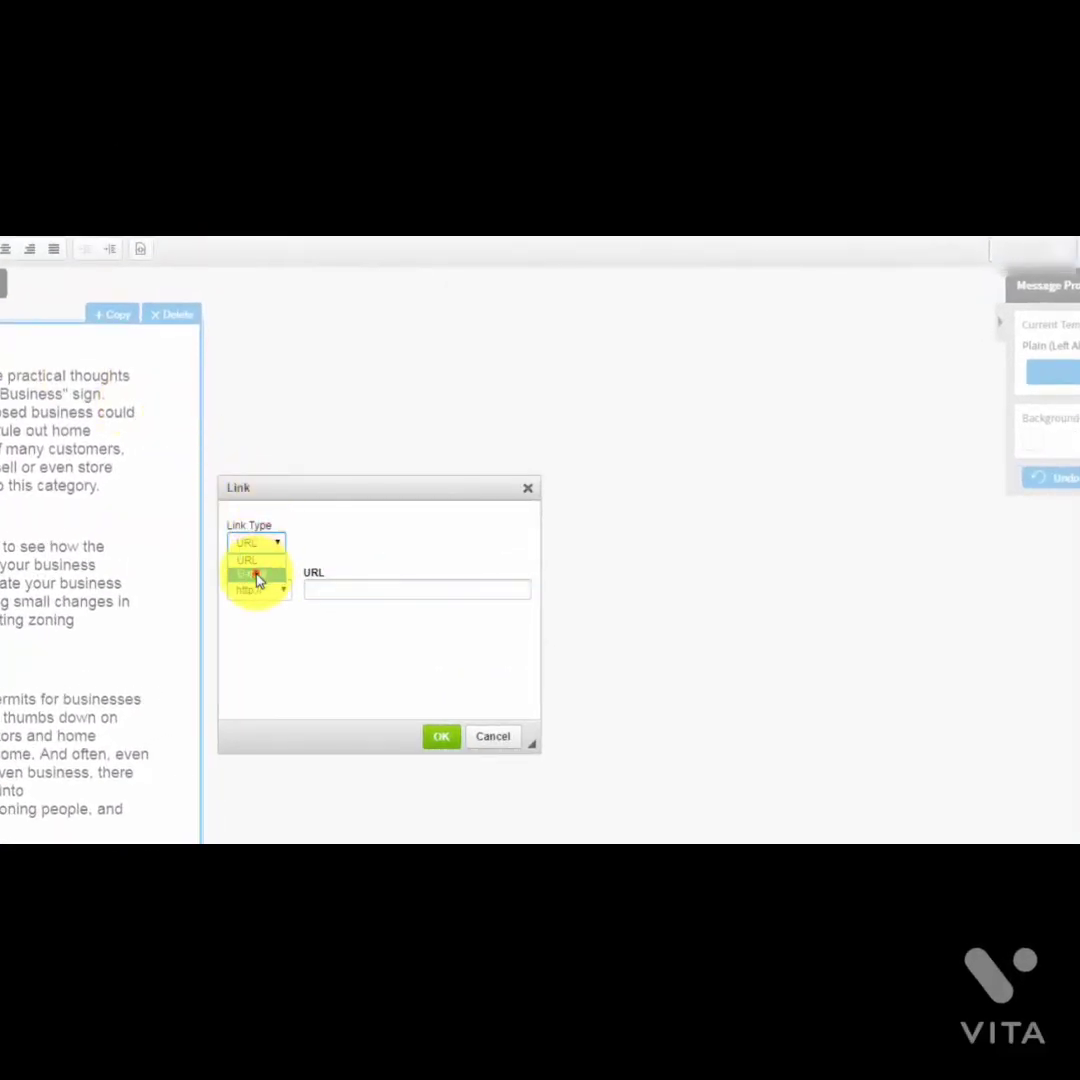
{"action": "left_click", "coordinate": [257, 578]}
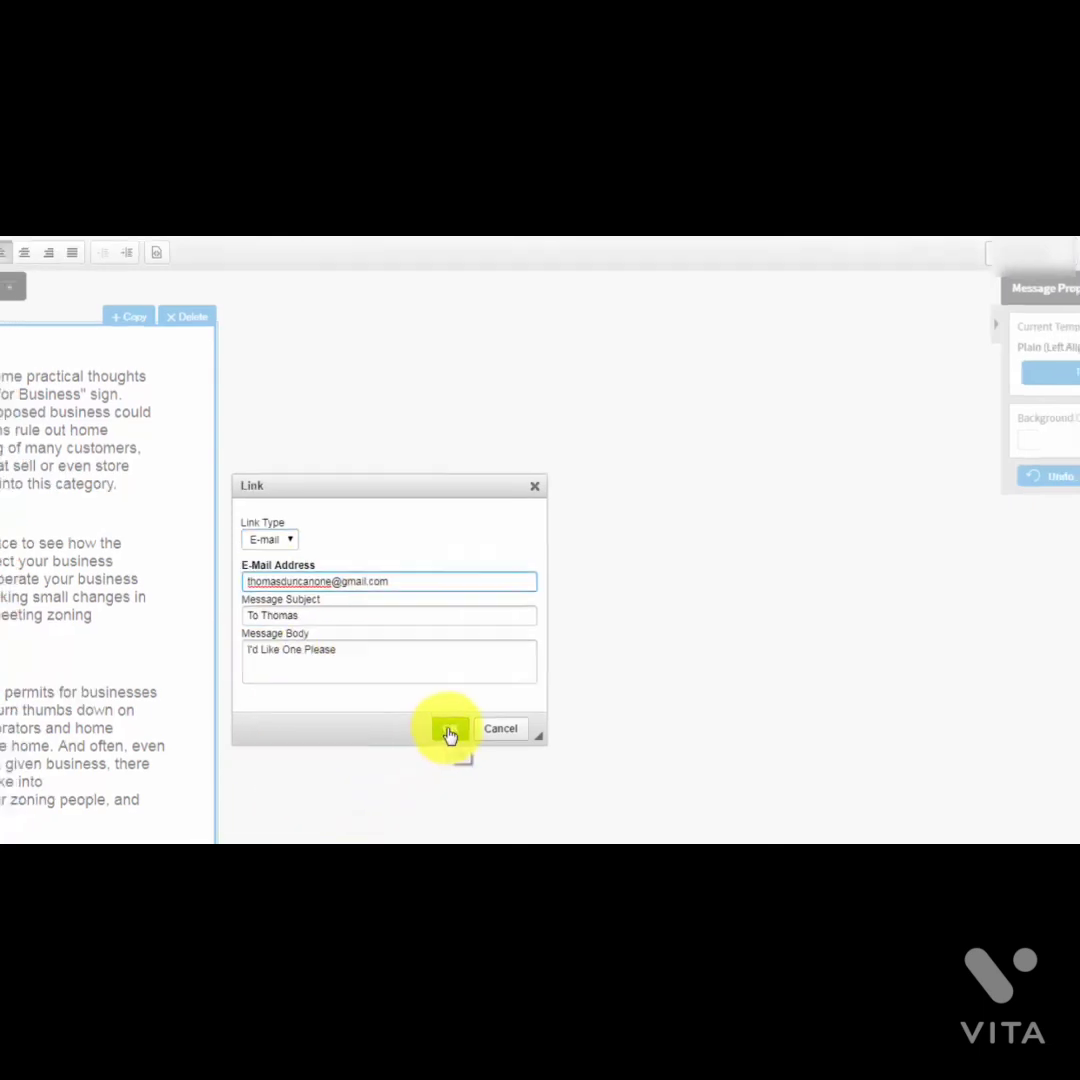
{"action": "left_click", "coordinate": [441, 736]}
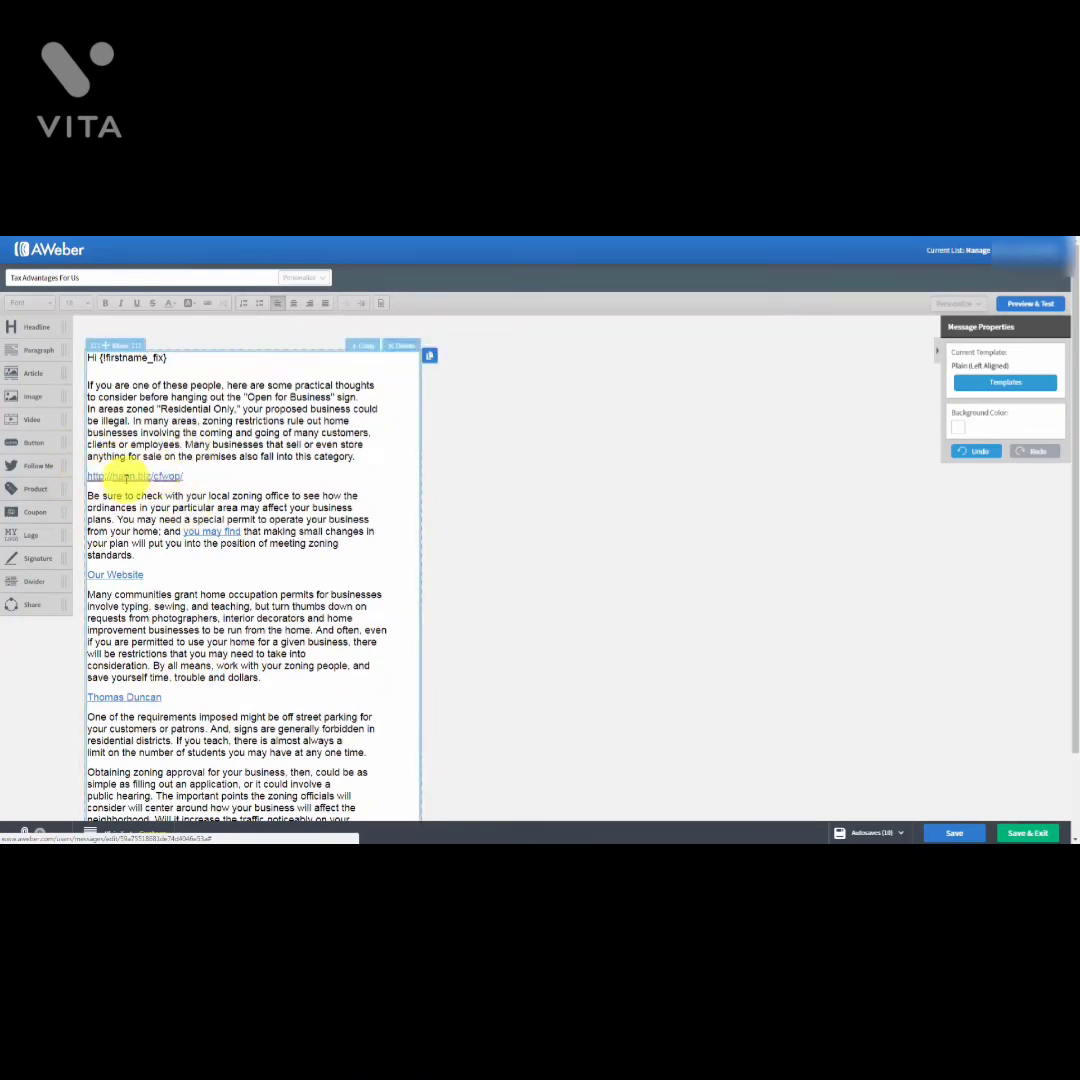
{"action": "left_click_drag", "start_coordinate": [84, 476], "coordinate": [186, 480]}
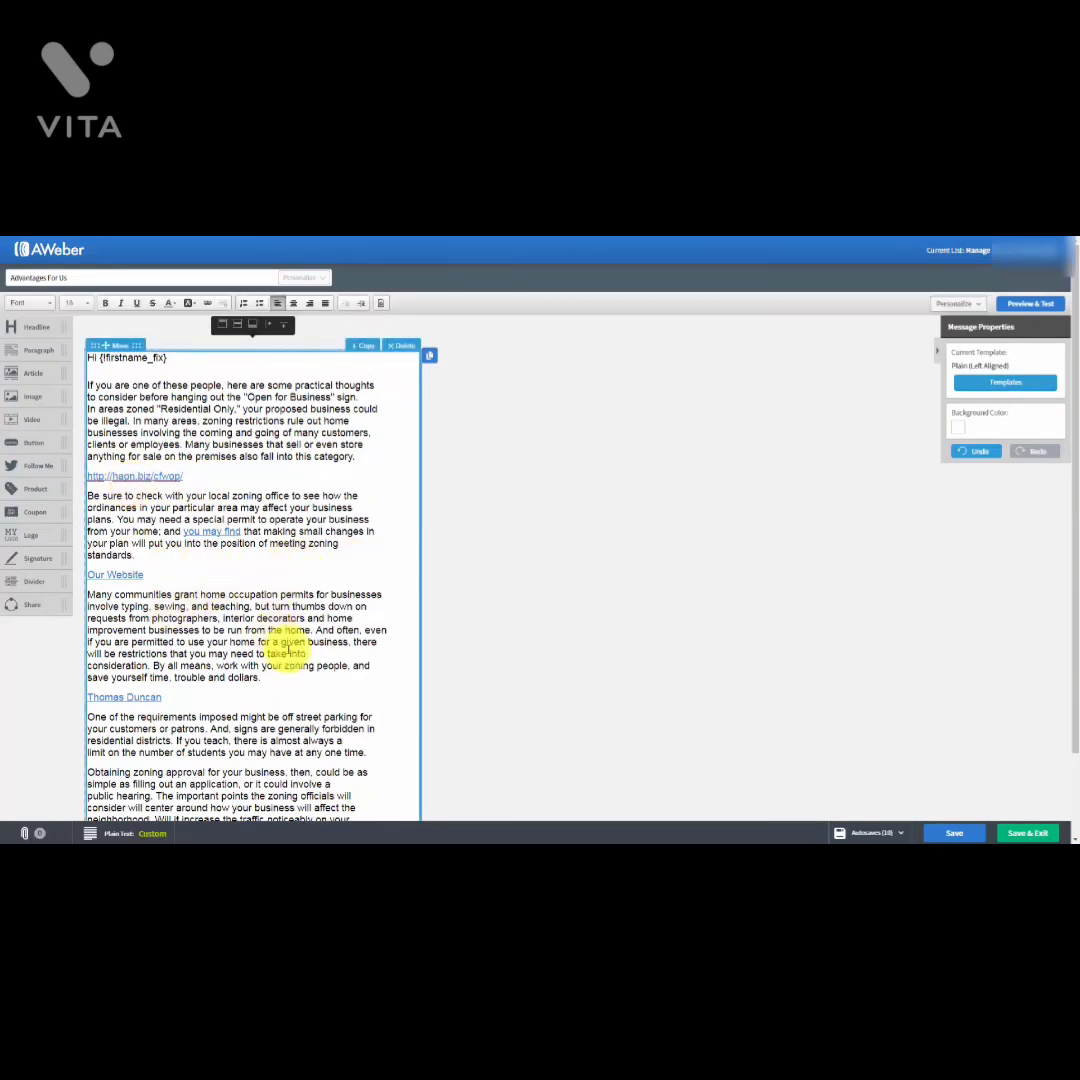
Step: Save the Advantages For Us draft and send it now as a broadcast to Active Subscribers
{"action": "left_click", "coordinate": [940, 832]}
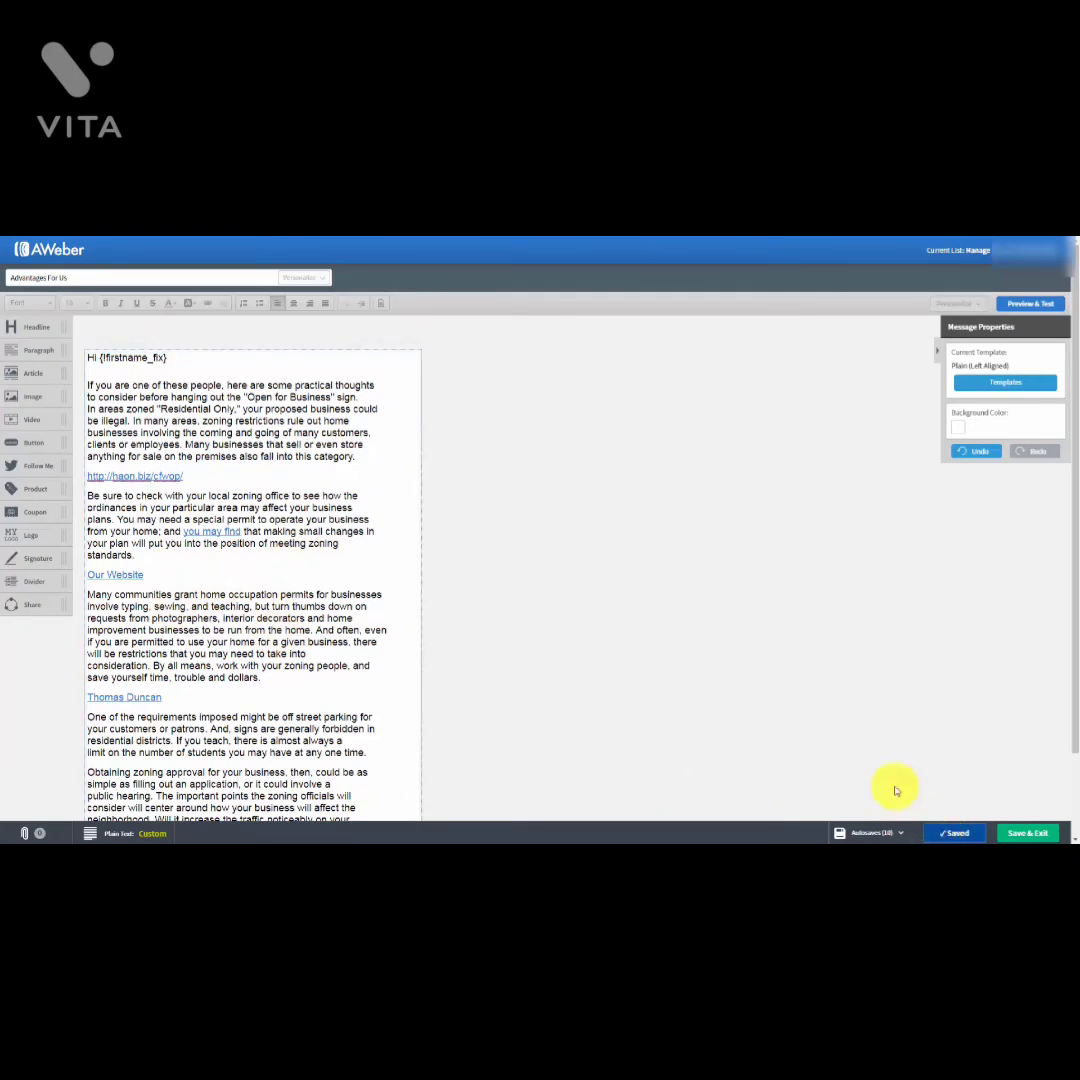
{"action": "left_click", "coordinate": [1017, 833]}
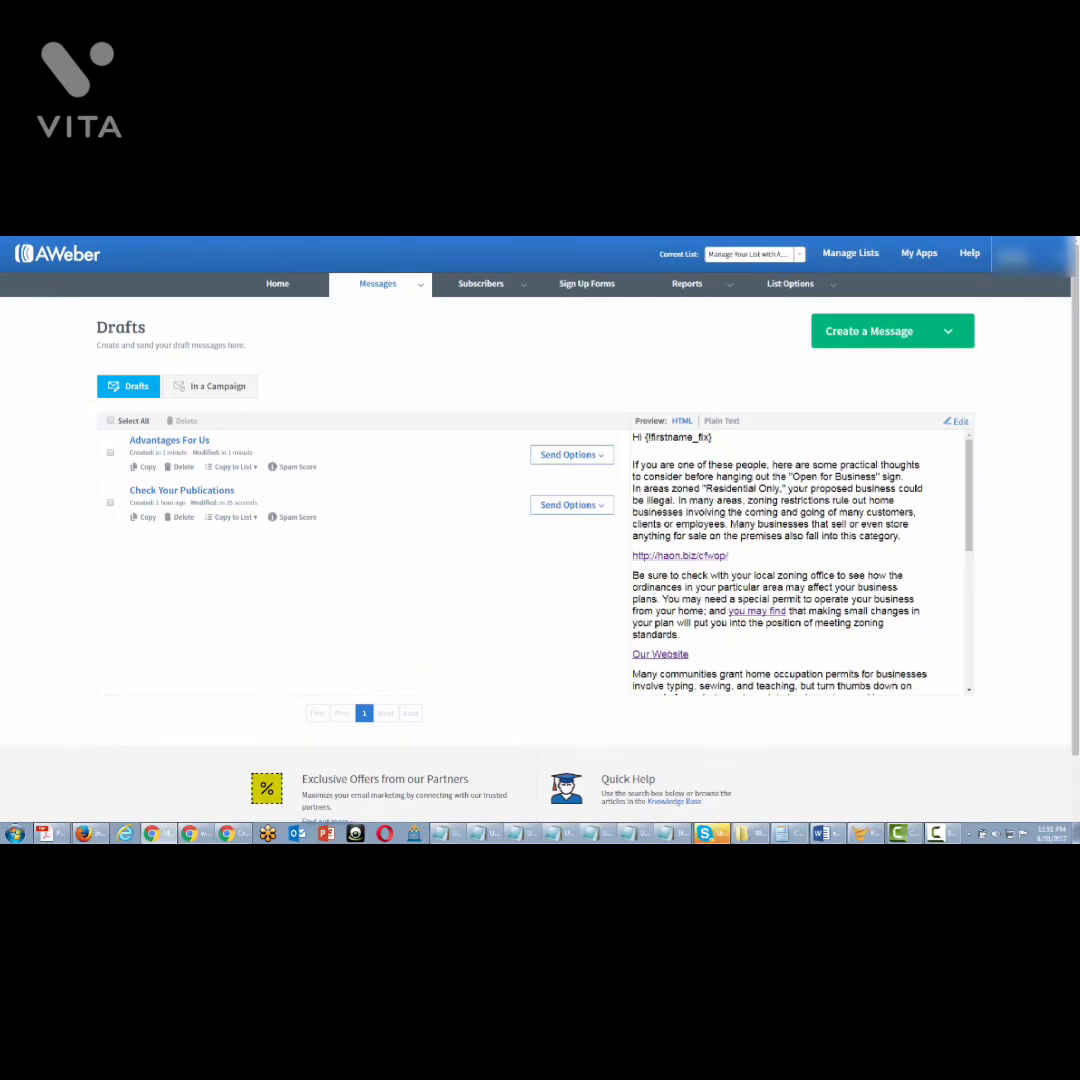
{"action": "left_click", "coordinate": [601, 454]}
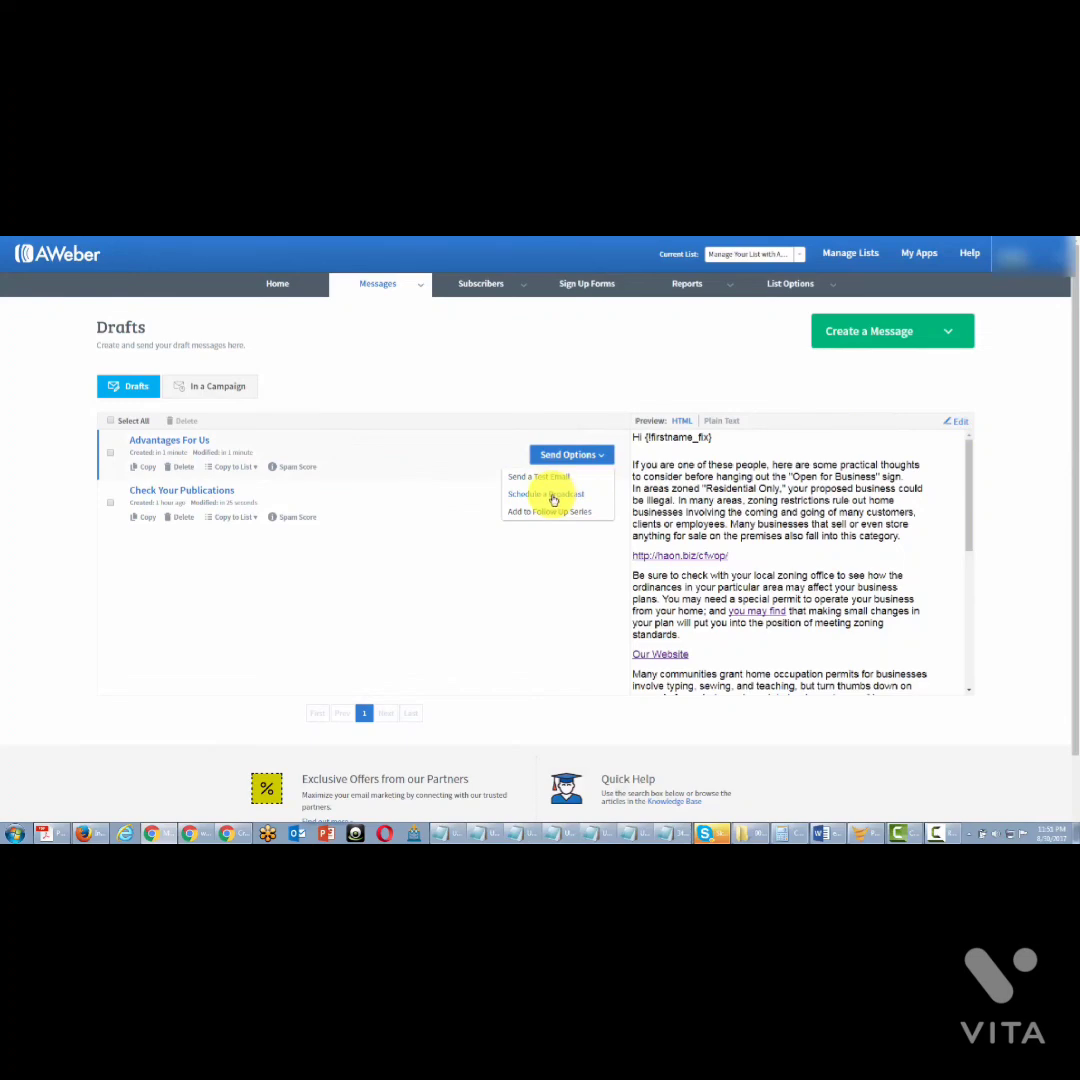
{"action": "left_click", "coordinate": [553, 496]}
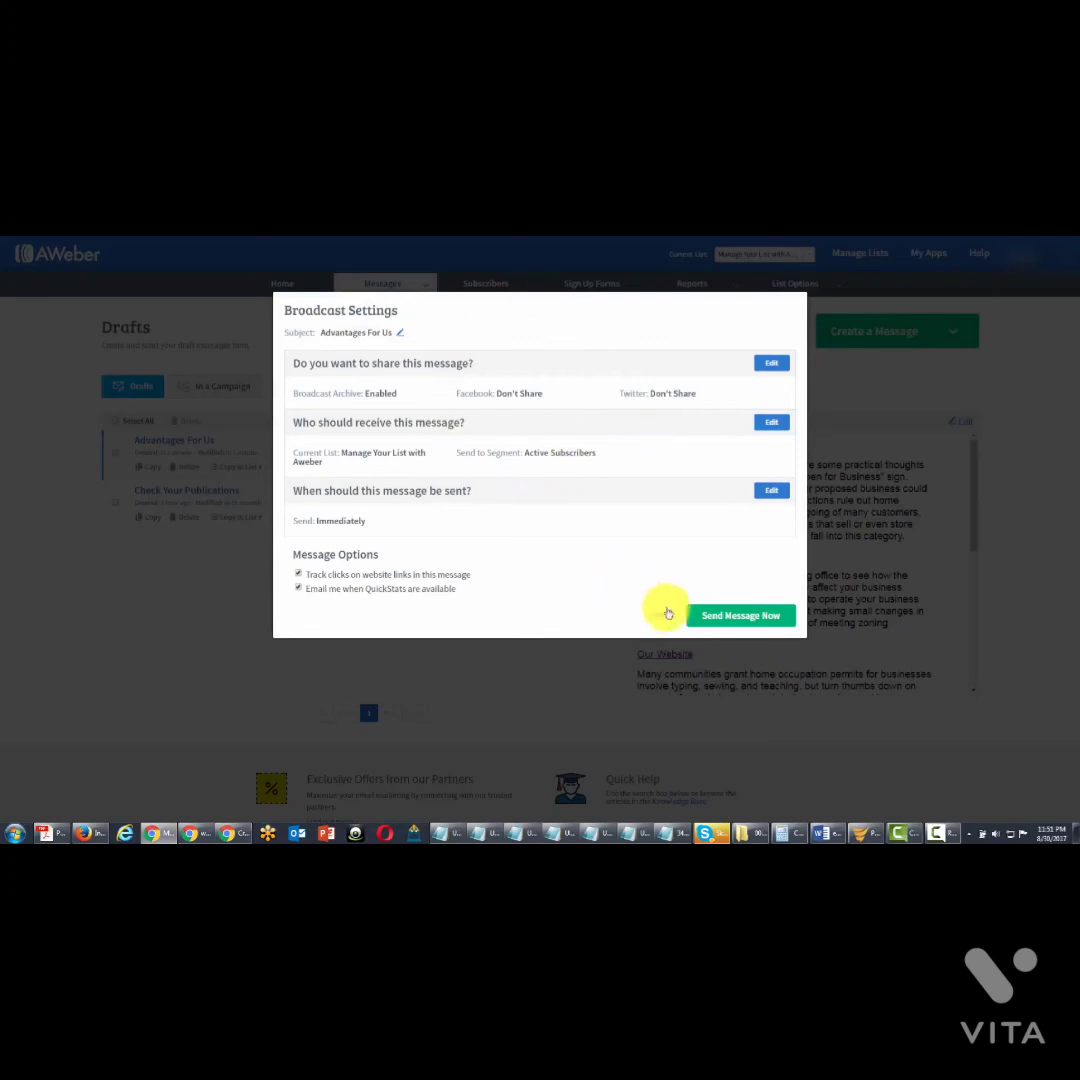
{"action": "left_click", "coordinate": [704, 615]}
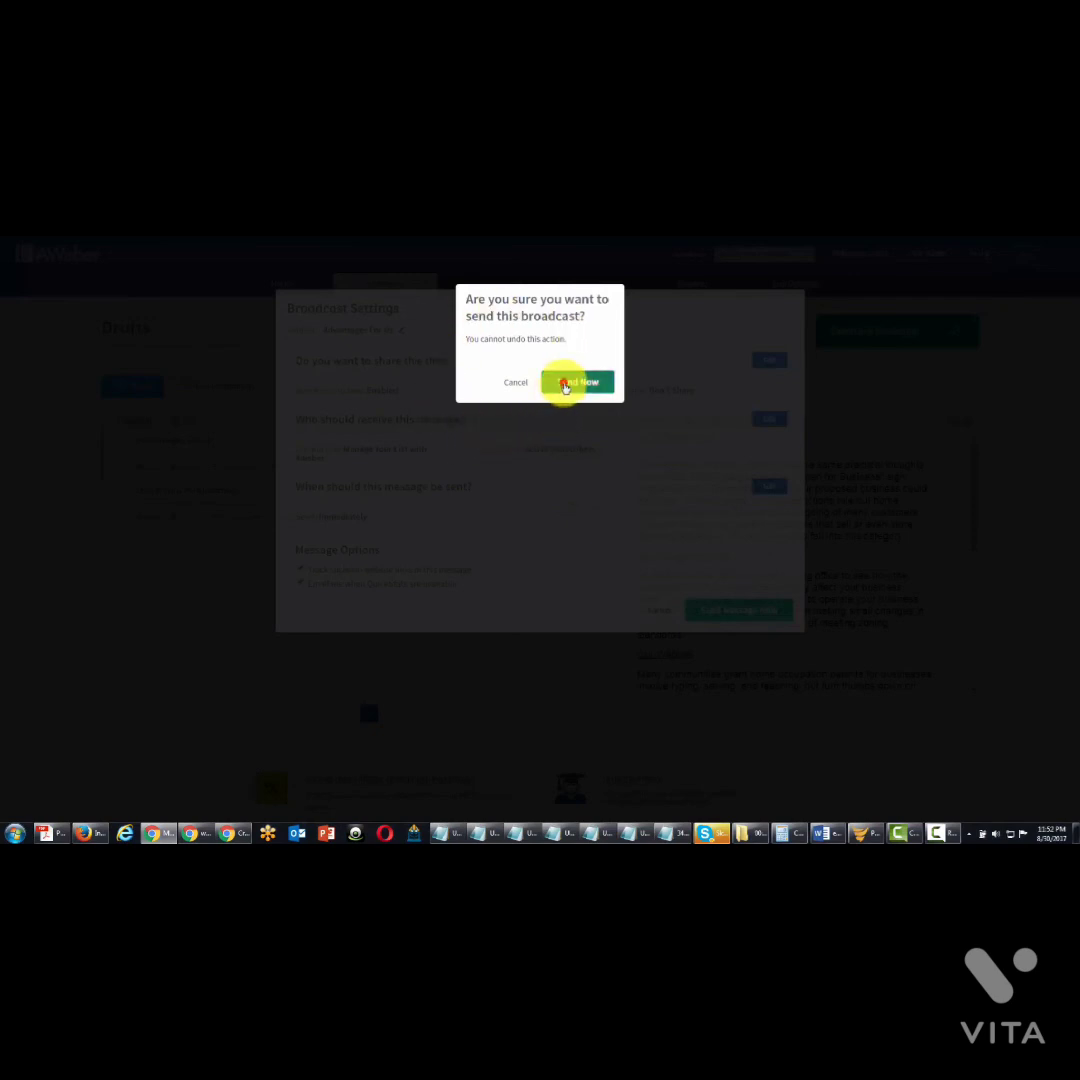
{"action": "left_click", "coordinate": [565, 385]}
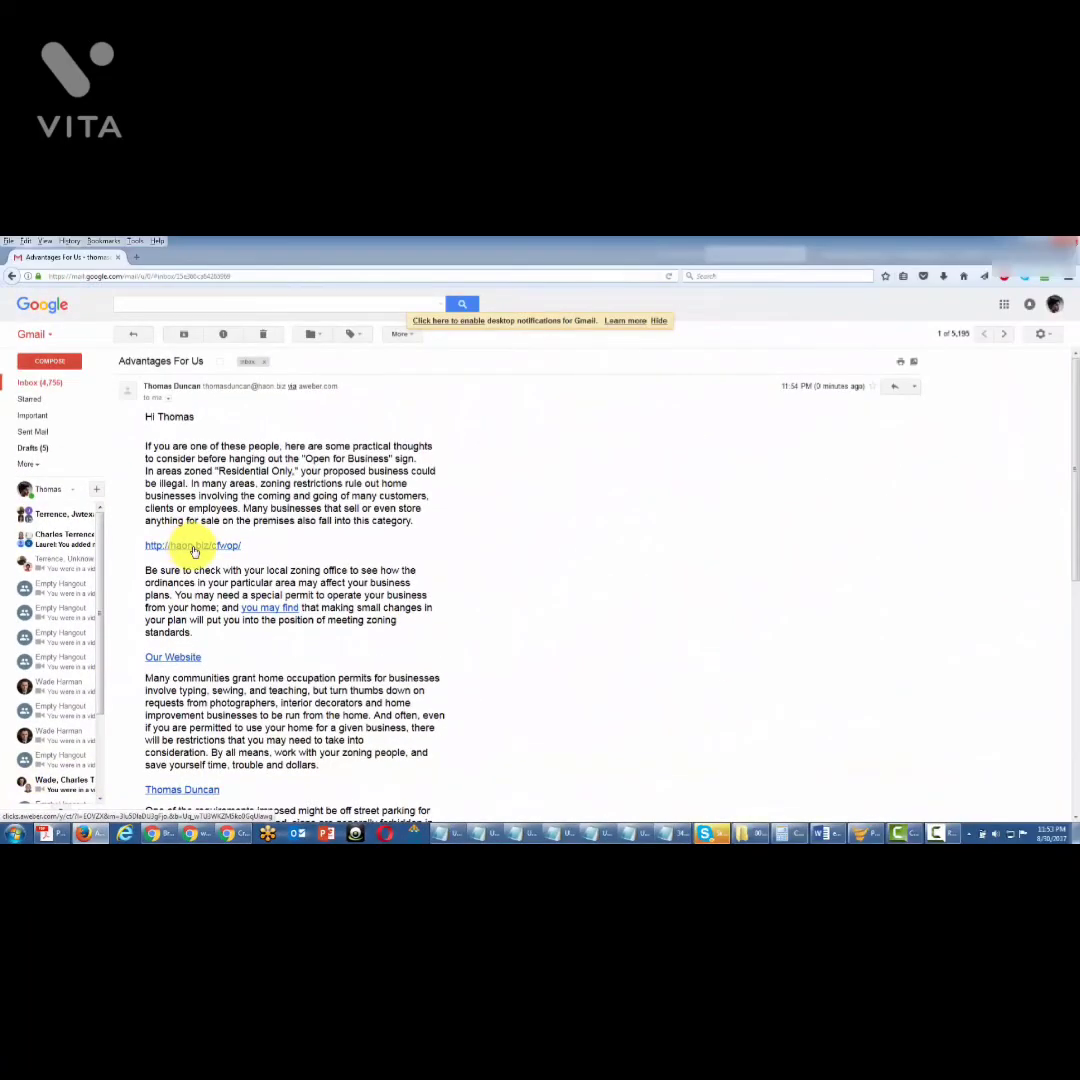
Step: Test the received email's website link, then its mailto link to the sender
{"action": "left_click", "coordinate": [193, 547]}
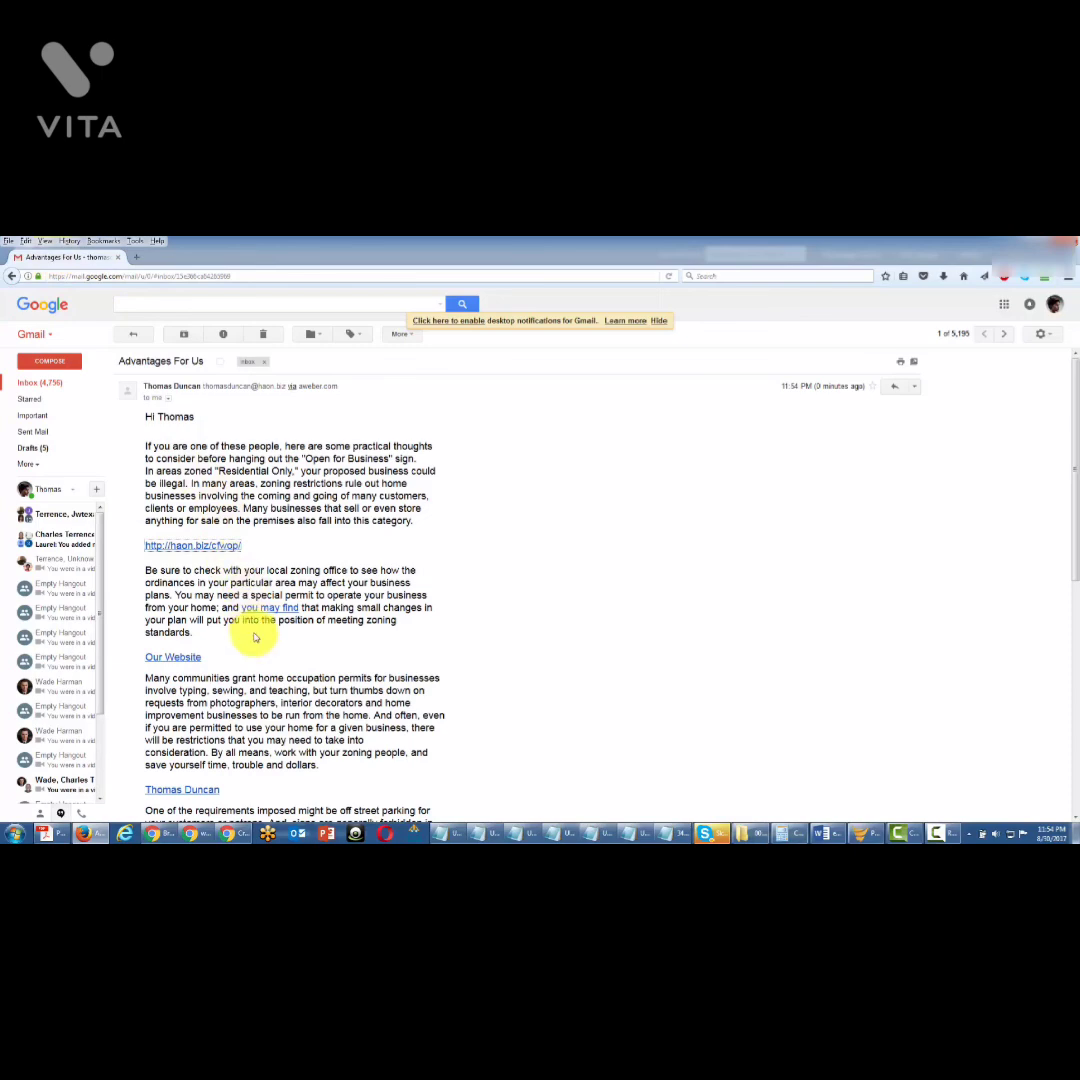
{"action": "scroll", "coordinate": [253, 634], "scroll_direction": "down", "scroll_amount": 3}
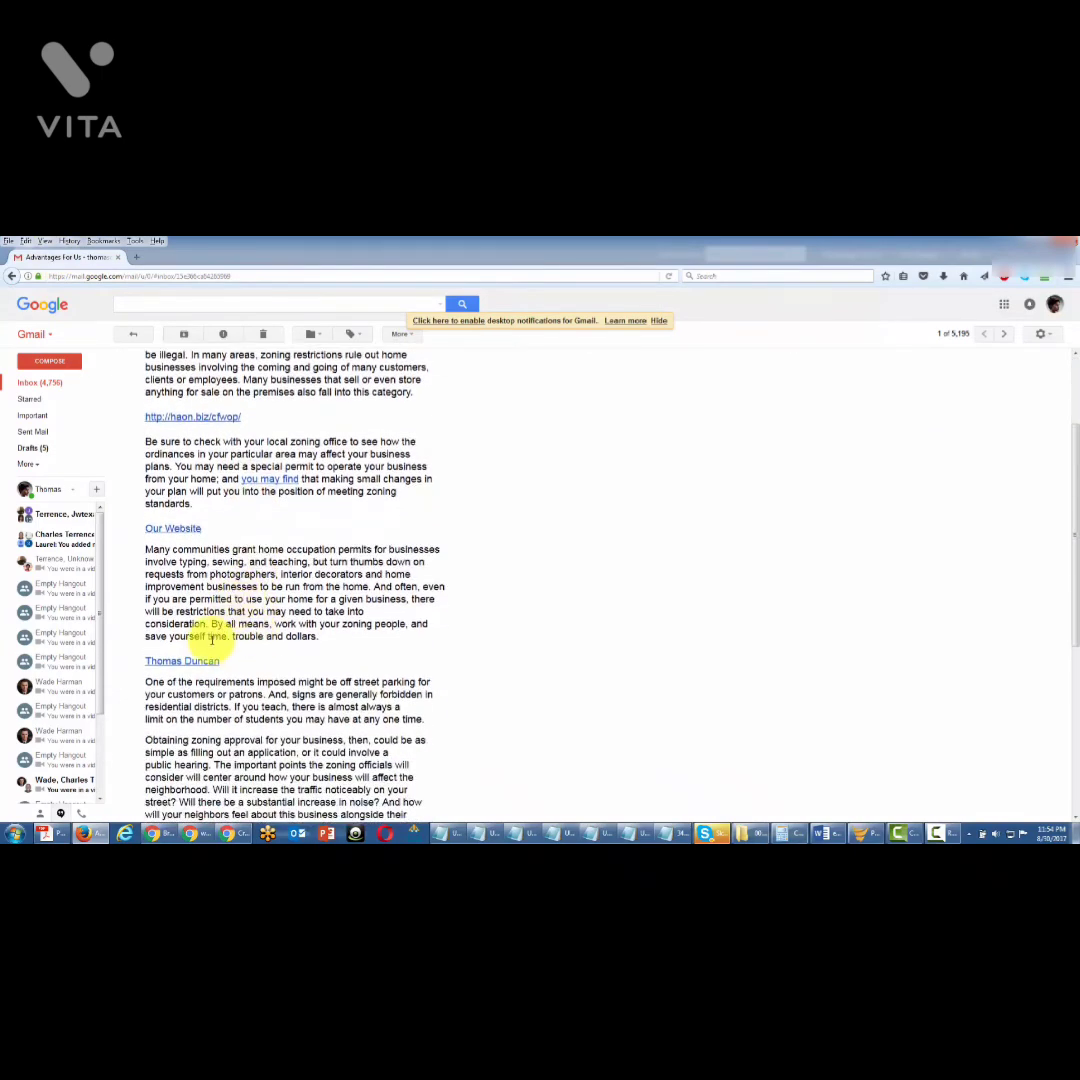
{"action": "left_click", "coordinate": [181, 663]}
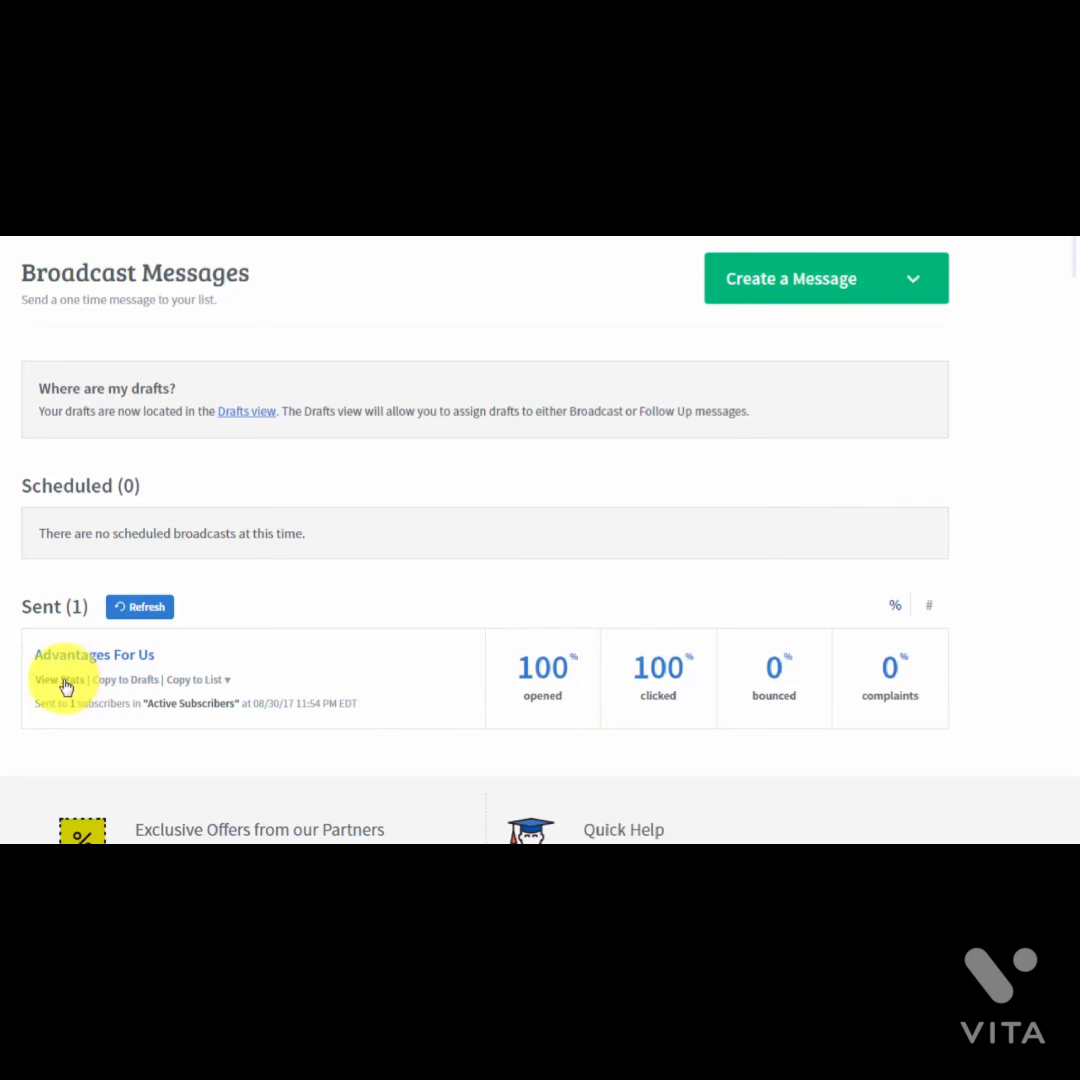
Step: Open the Advantages For Us stats and compare the Unopened and Opened subscriber lists
{"action": "left_click", "coordinate": [64, 684]}
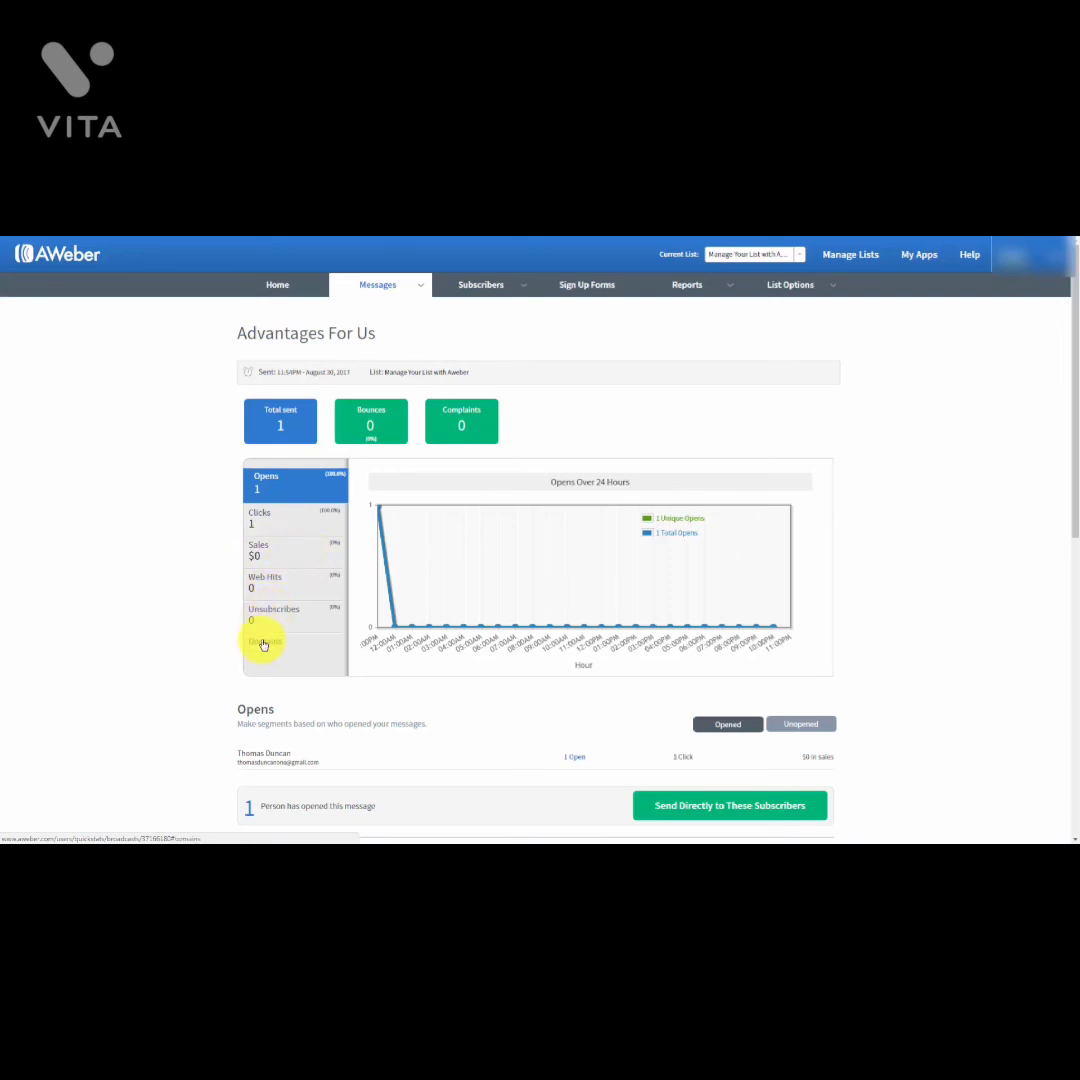
{"action": "scroll", "coordinate": [195, 618], "scroll_direction": "down", "scroll_amount": 1}
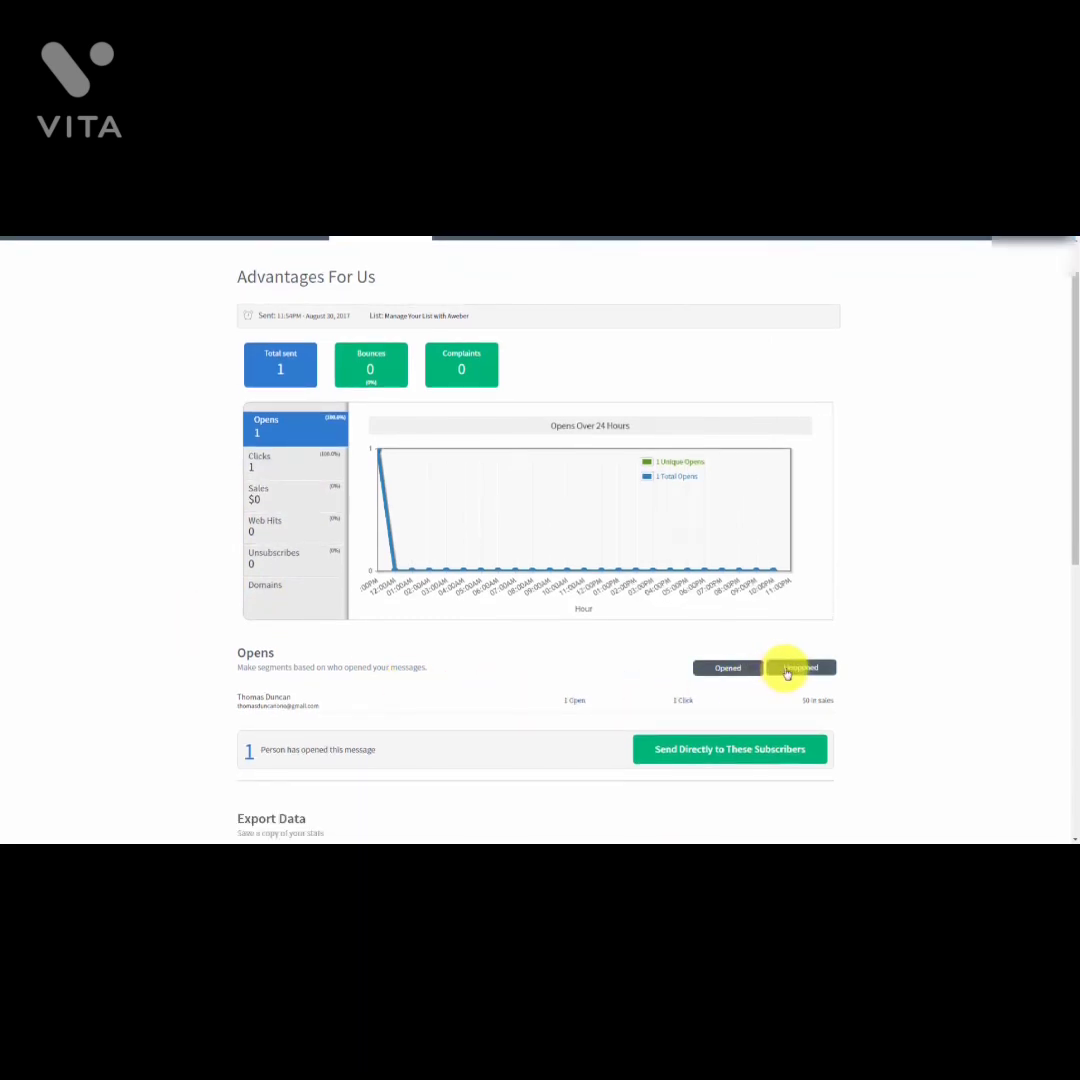
{"action": "left_click", "coordinate": [787, 671]}
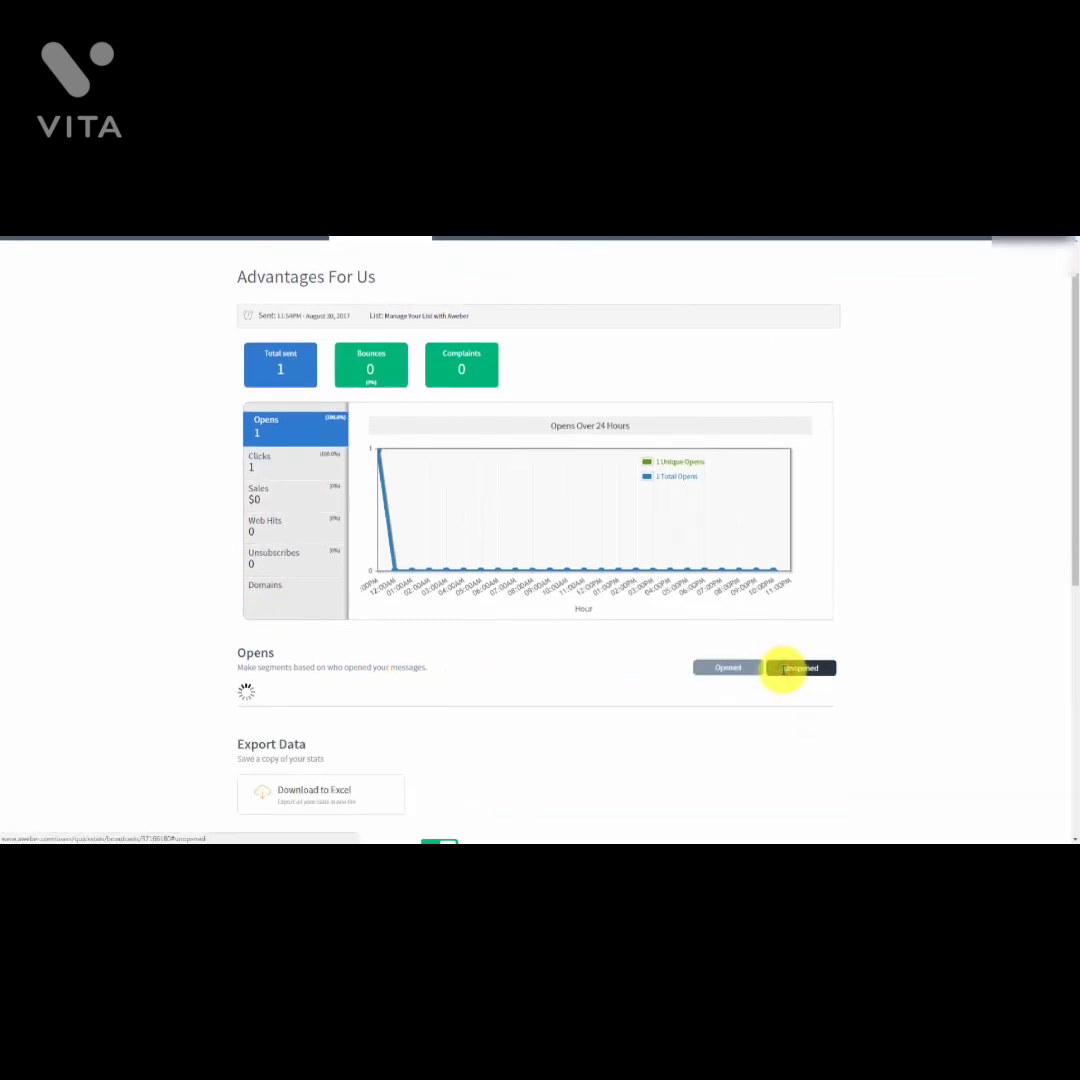
{"action": "left_click", "coordinate": [712, 667]}
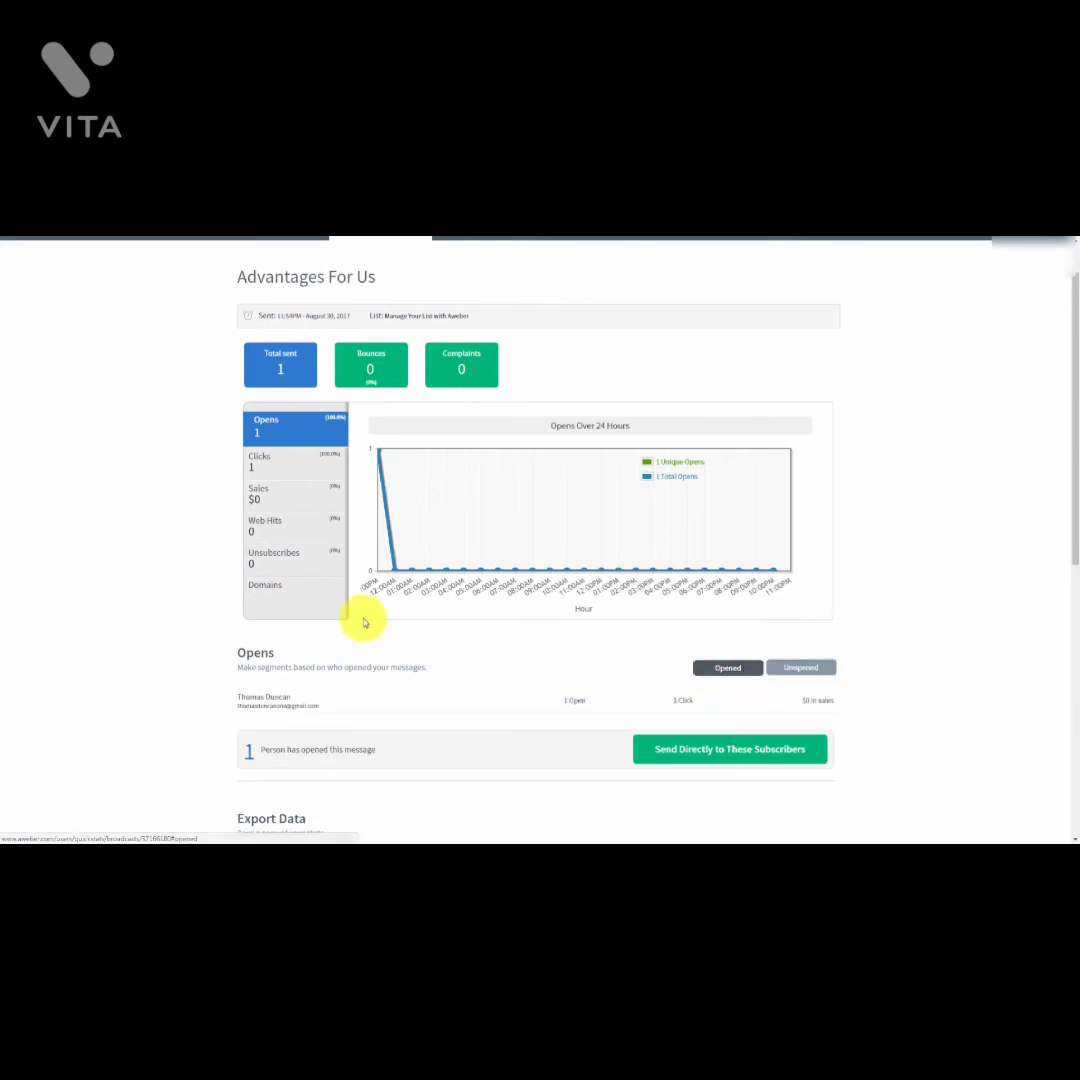
{"action": "scroll", "coordinate": [157, 581], "scroll_direction": "down", "scroll_amount": 1}
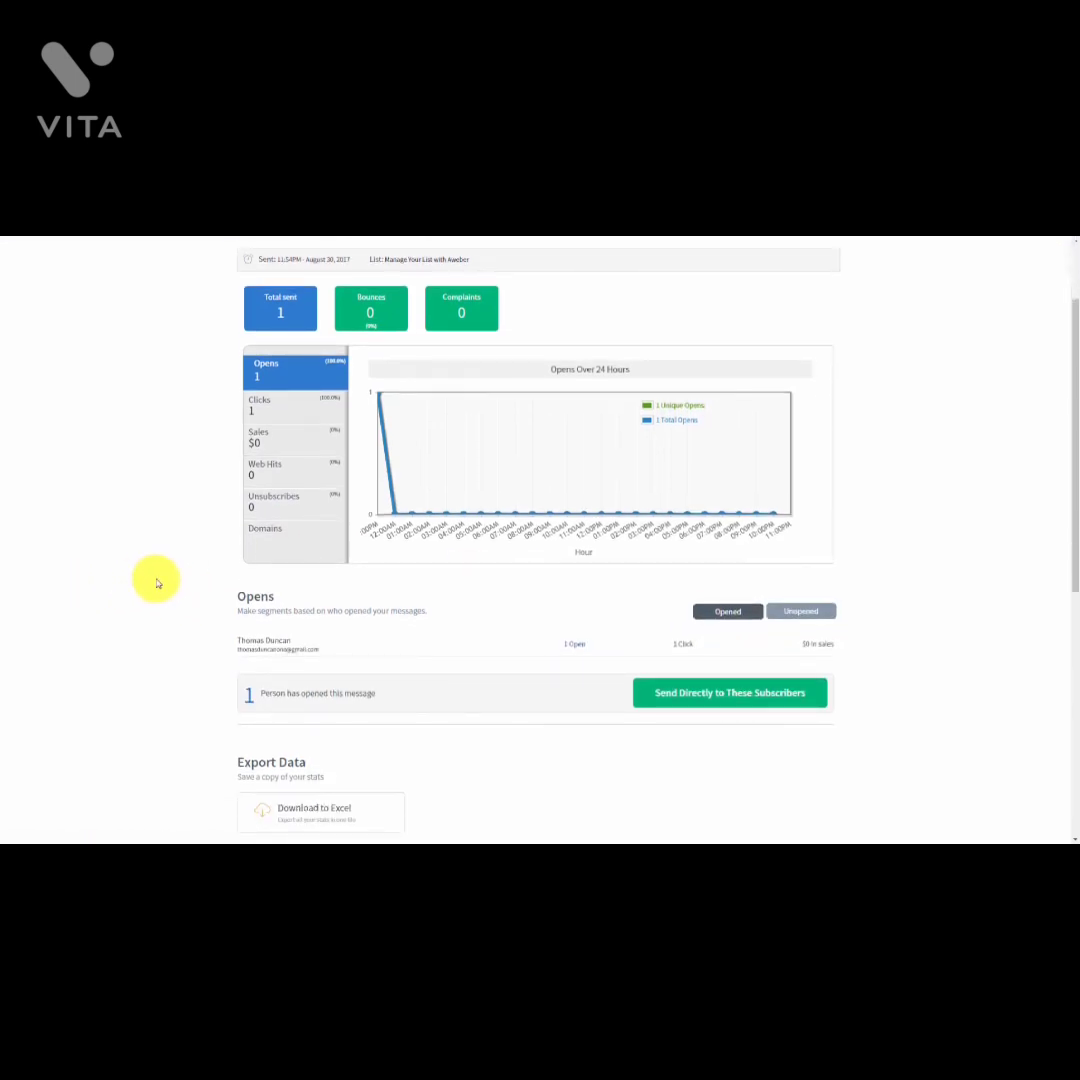
{"action": "scroll", "coordinate": [157, 582], "scroll_direction": "down", "scroll_amount": 1}
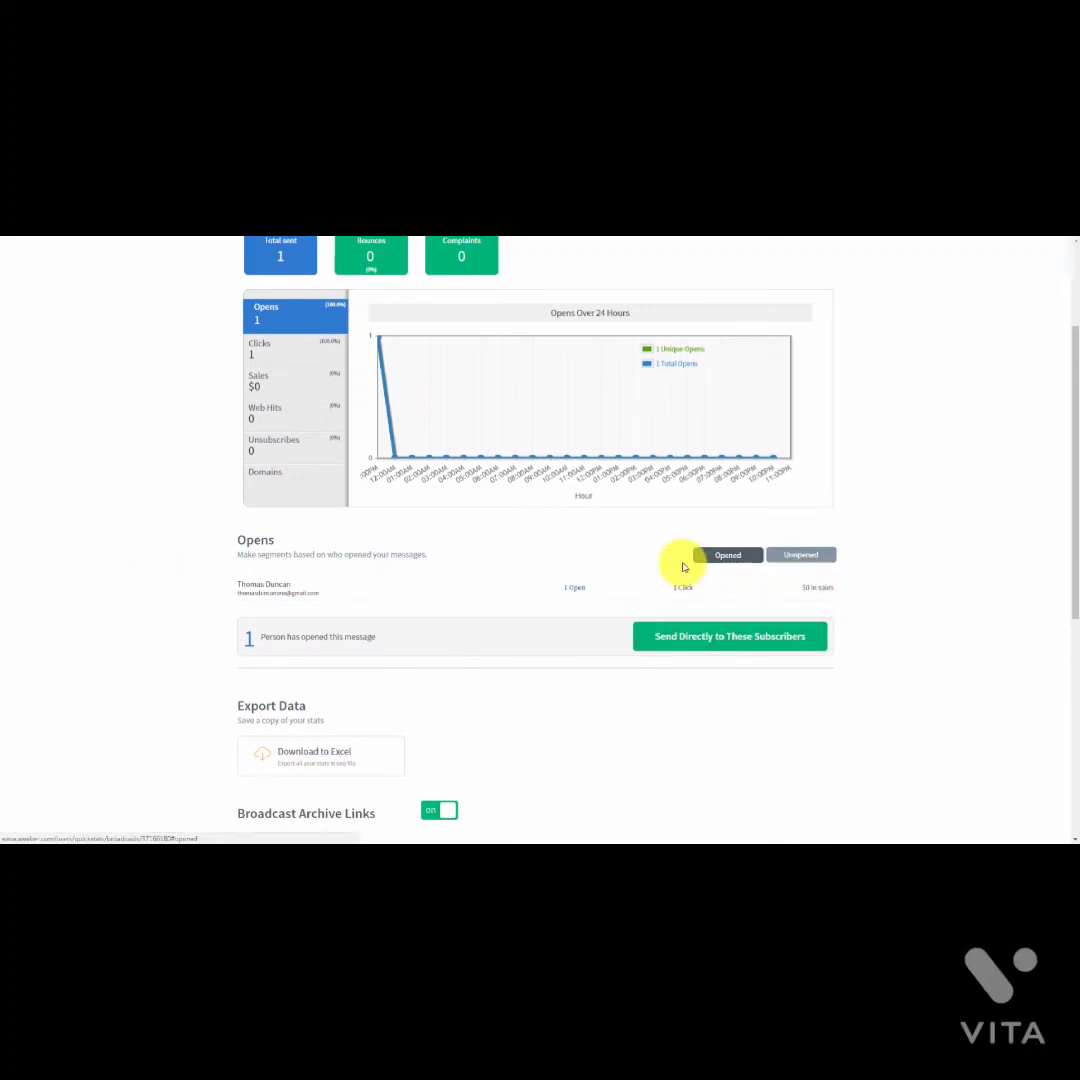
{"action": "scroll", "coordinate": [350, 610], "scroll_direction": "up", "scroll_amount": 1}
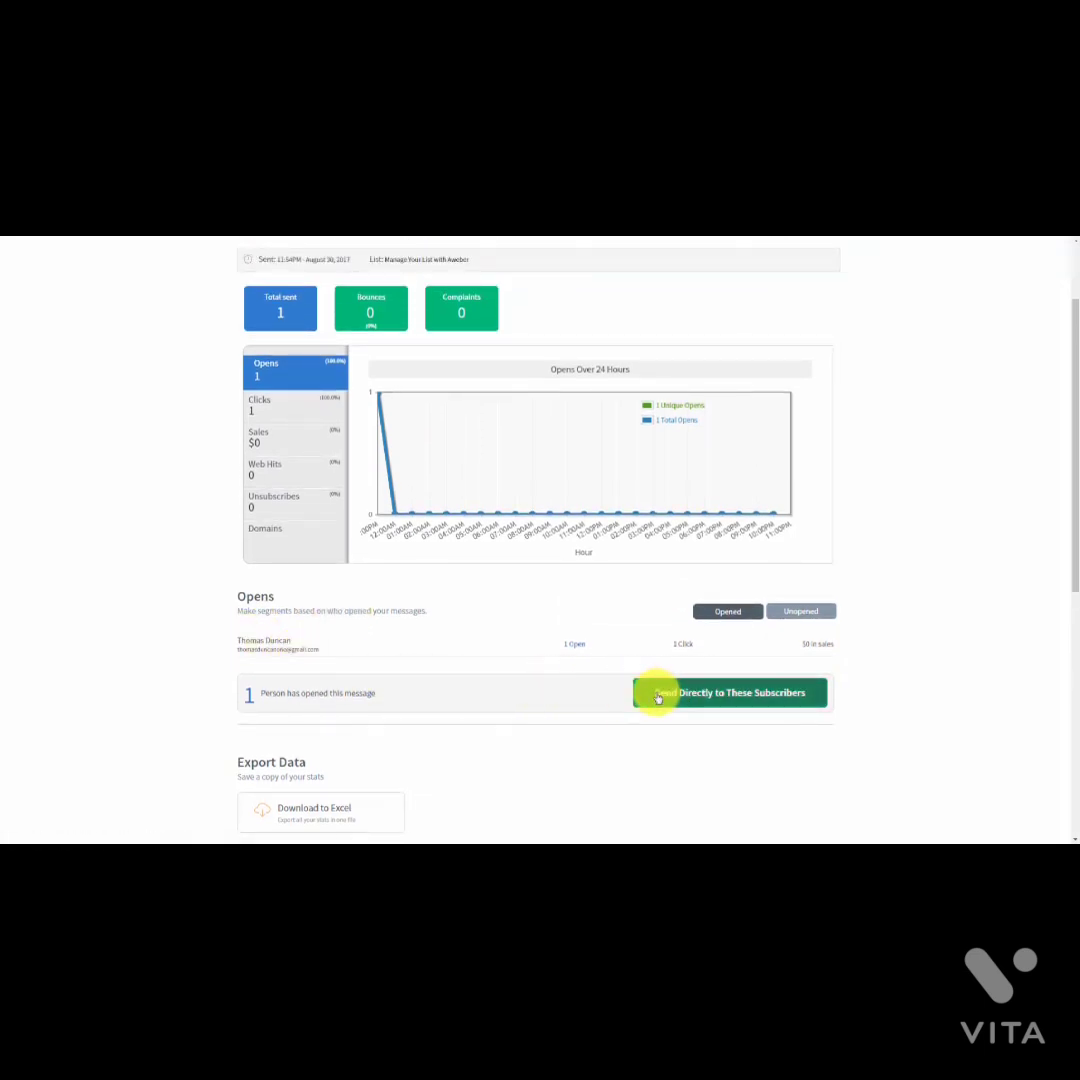
{"action": "scroll", "coordinate": [550, 677], "scroll_direction": "up", "scroll_amount": 1}
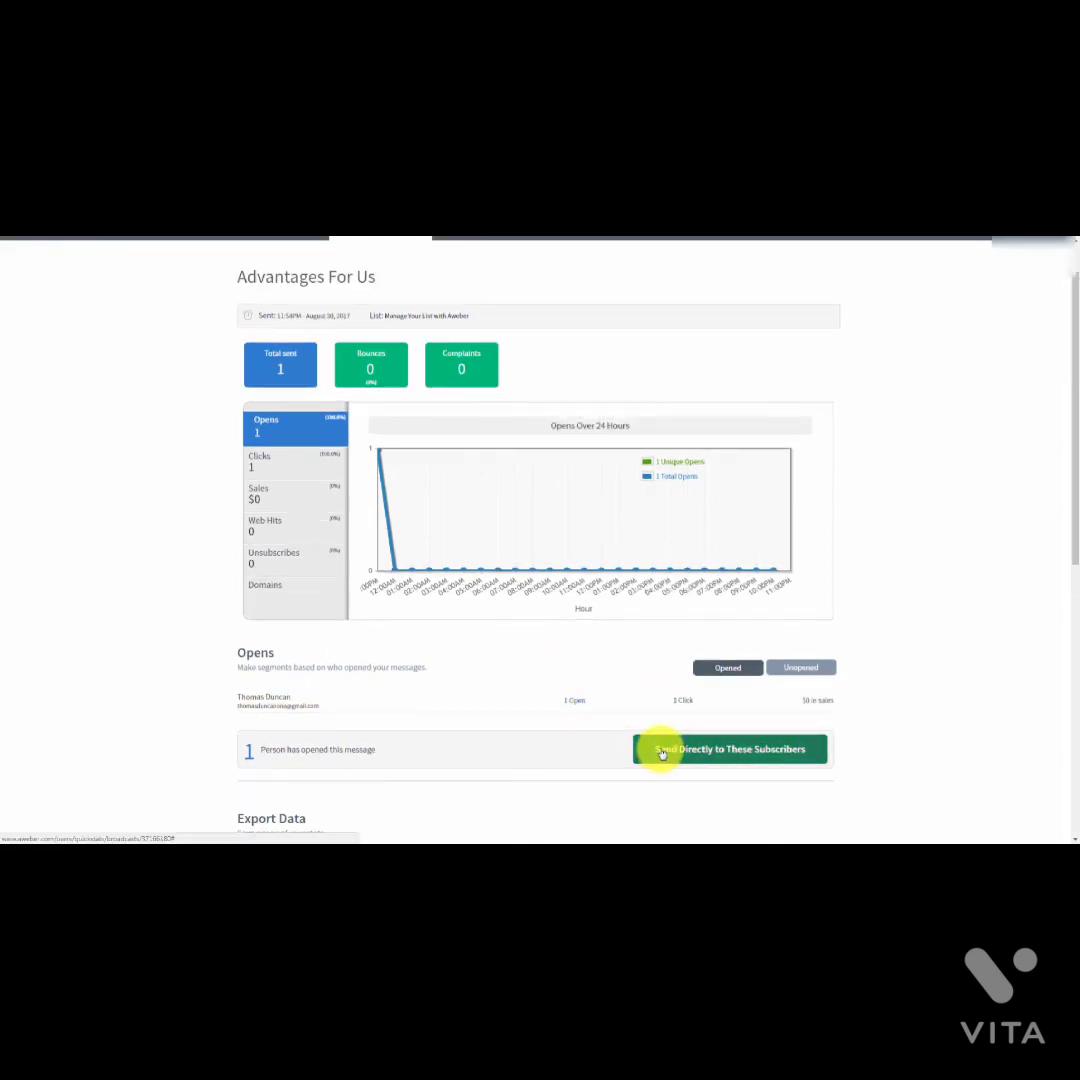
Step: Save the subscribers who opened as a new named segment, then check the unopened list
{"action": "left_click", "coordinate": [661, 752]}
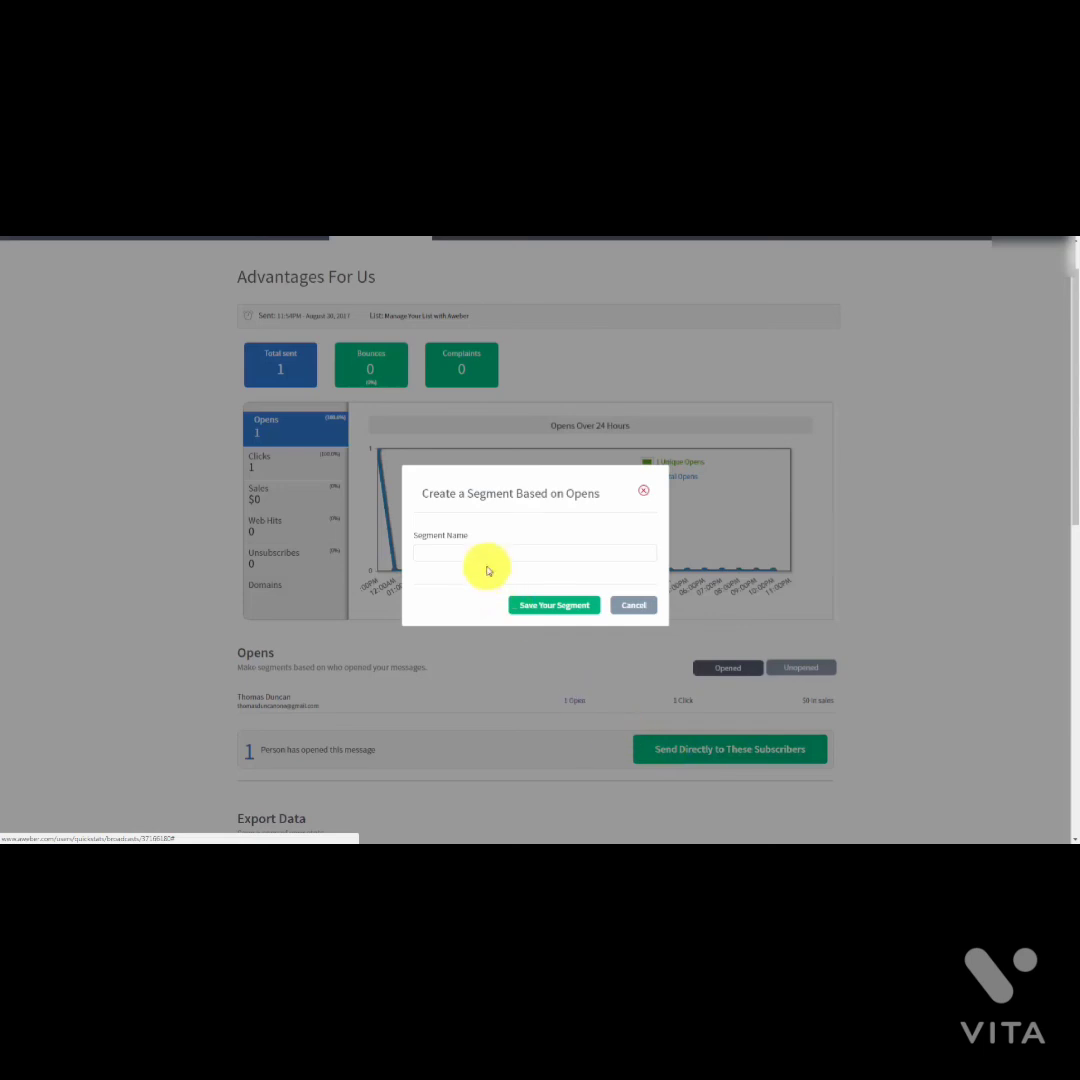
{"action": "left_click", "coordinate": [457, 554]}
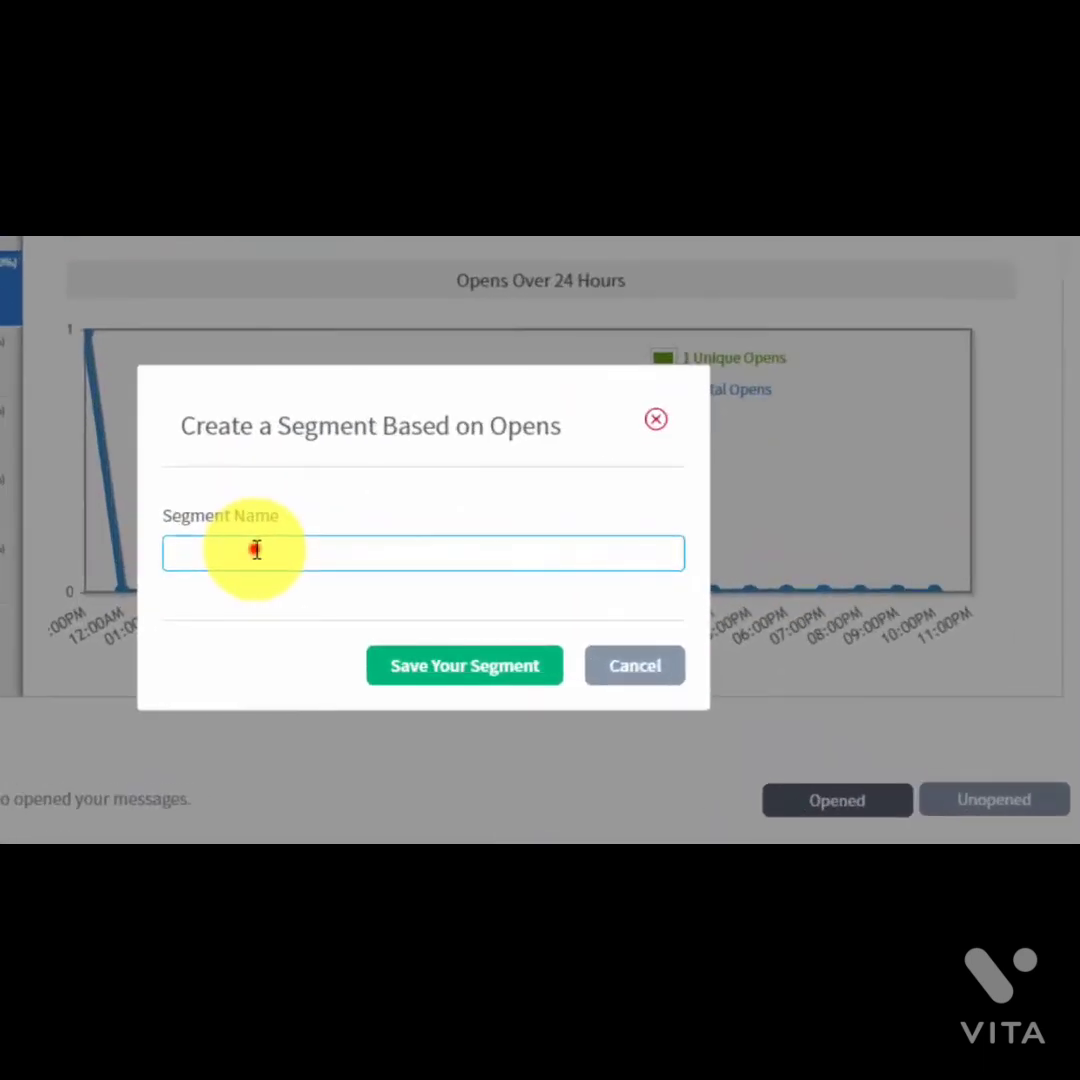
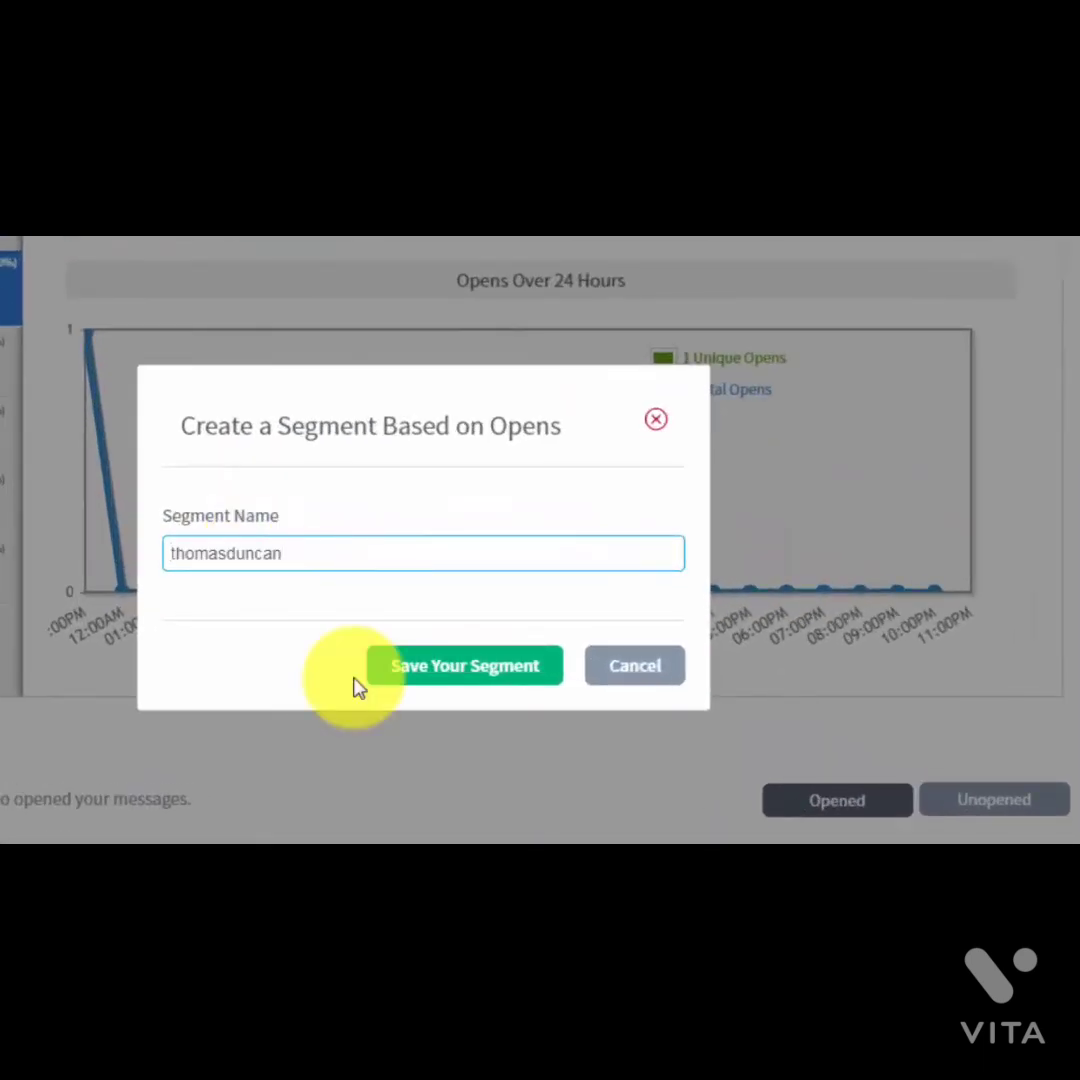
{"action": "left_click", "coordinate": [413, 674]}
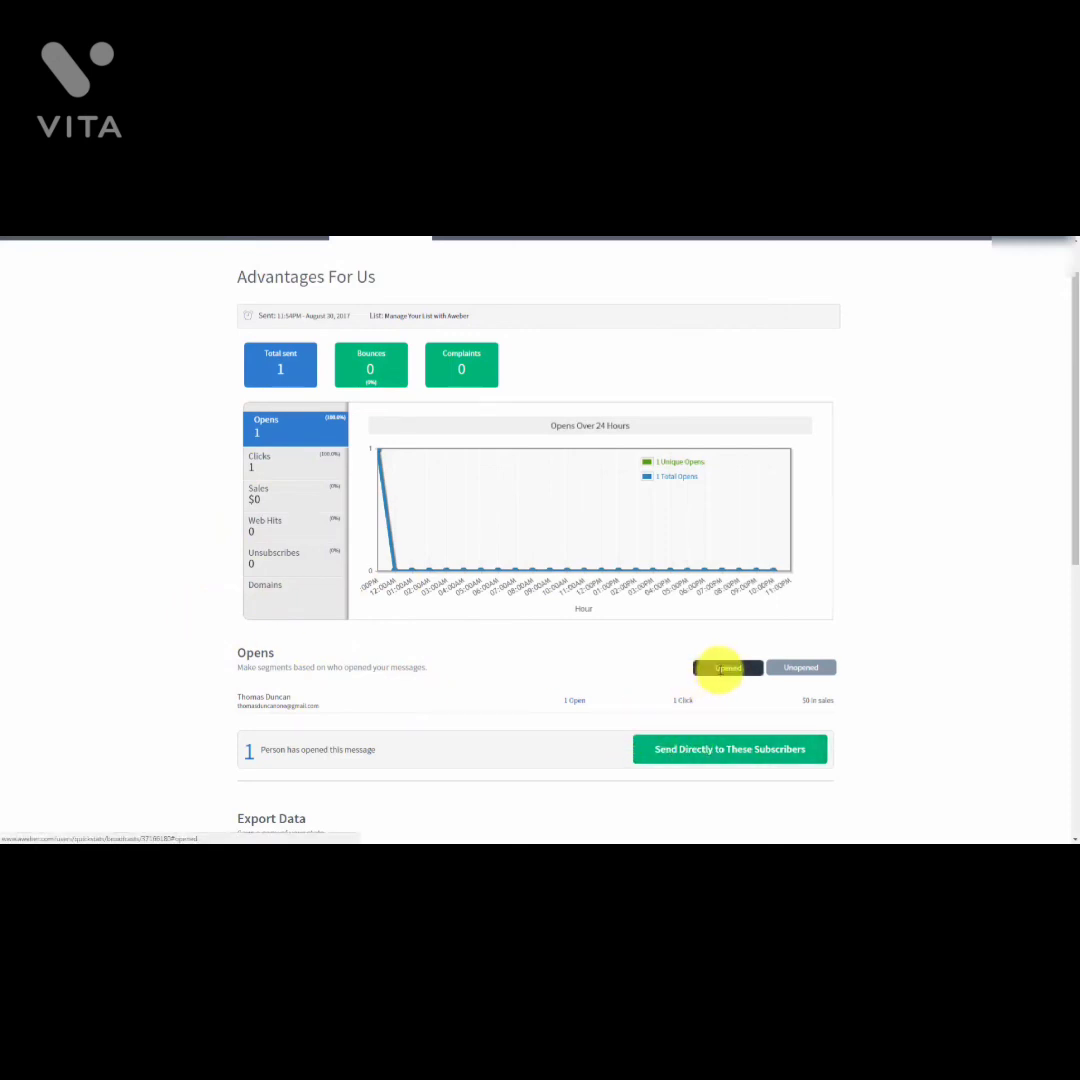
{"action": "left_click", "coordinate": [789, 668]}
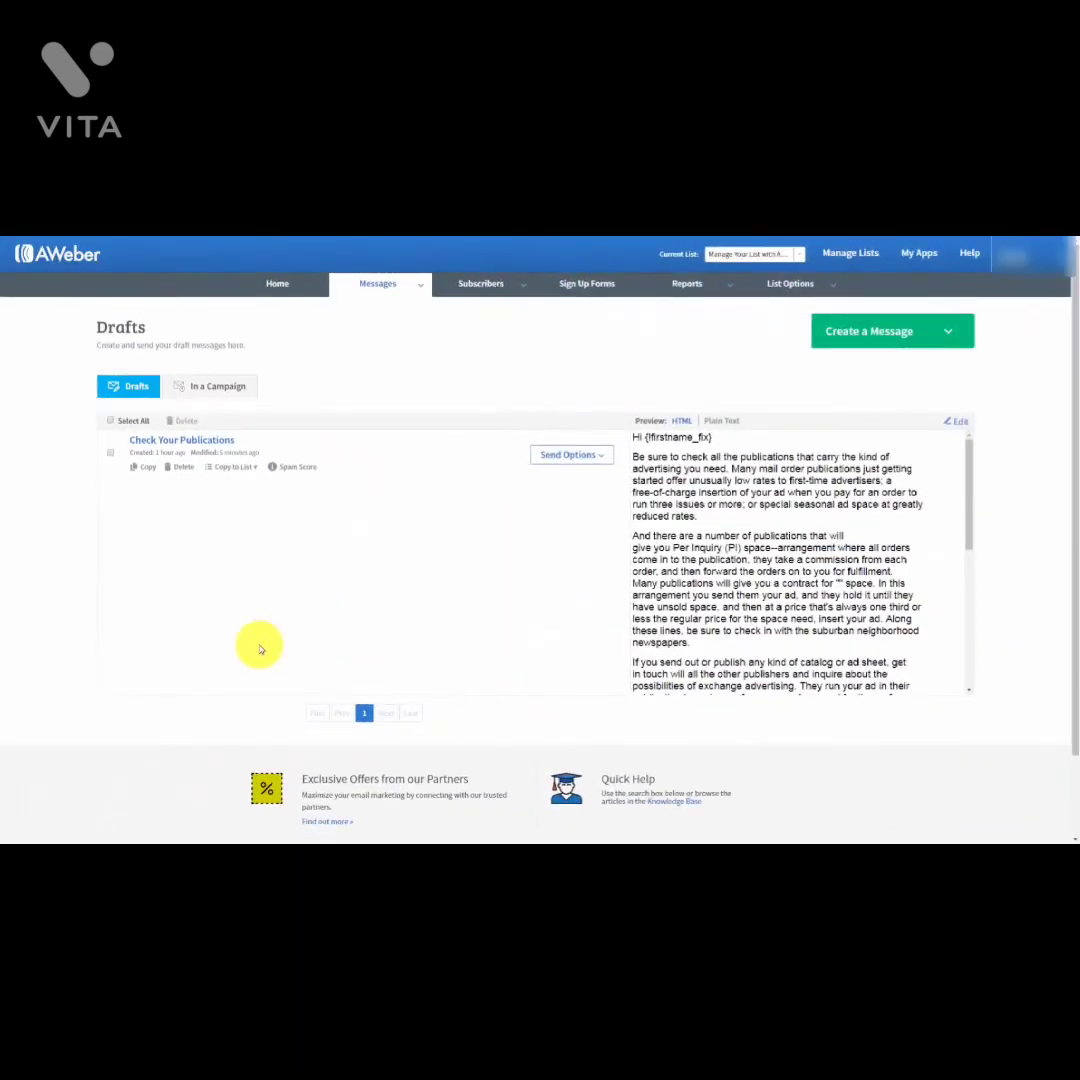
Step: Schedule Check Your Publications as a broadcast with recipients set to the new opens segment
{"action": "left_click", "coordinate": [603, 461]}
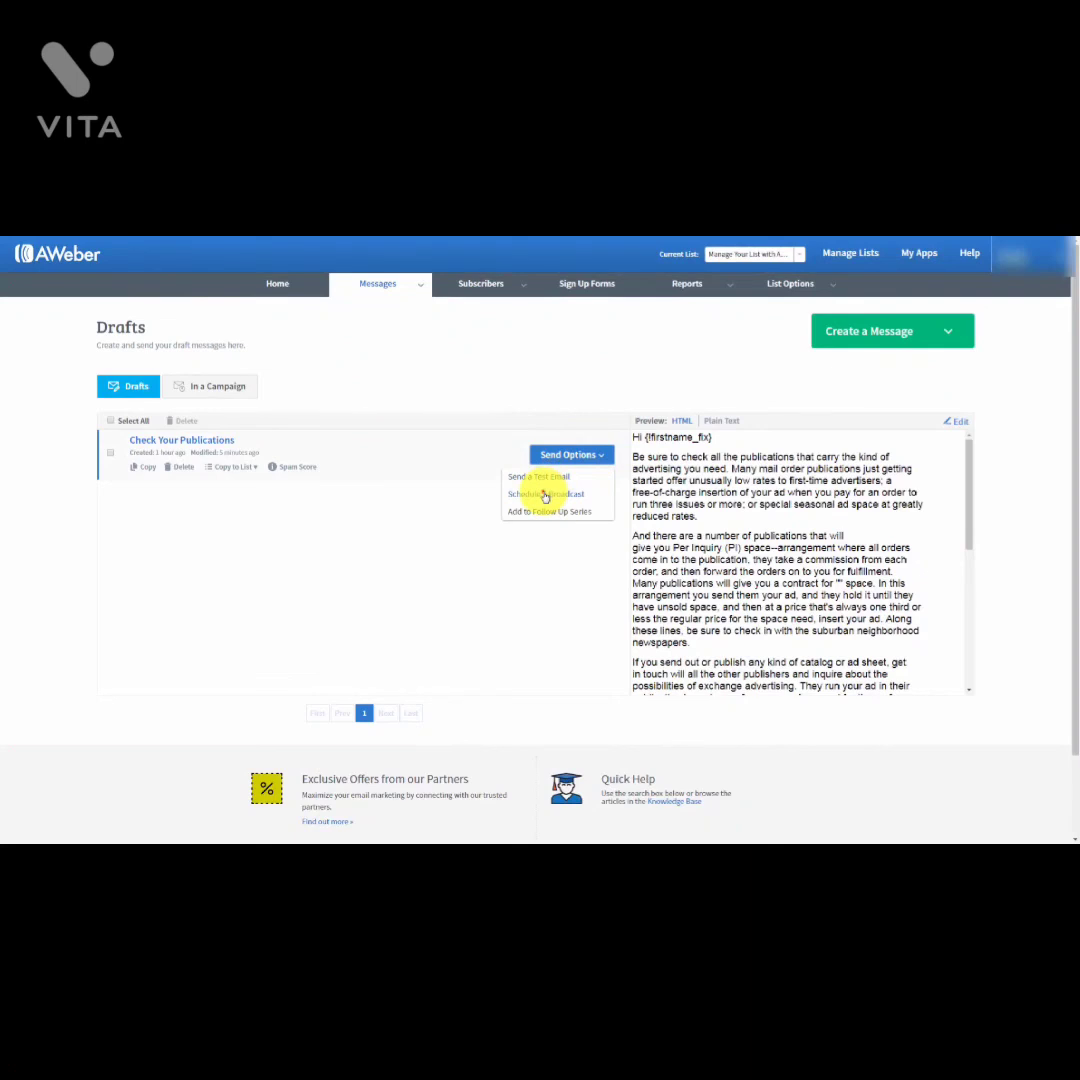
{"action": "left_click", "coordinate": [545, 494]}
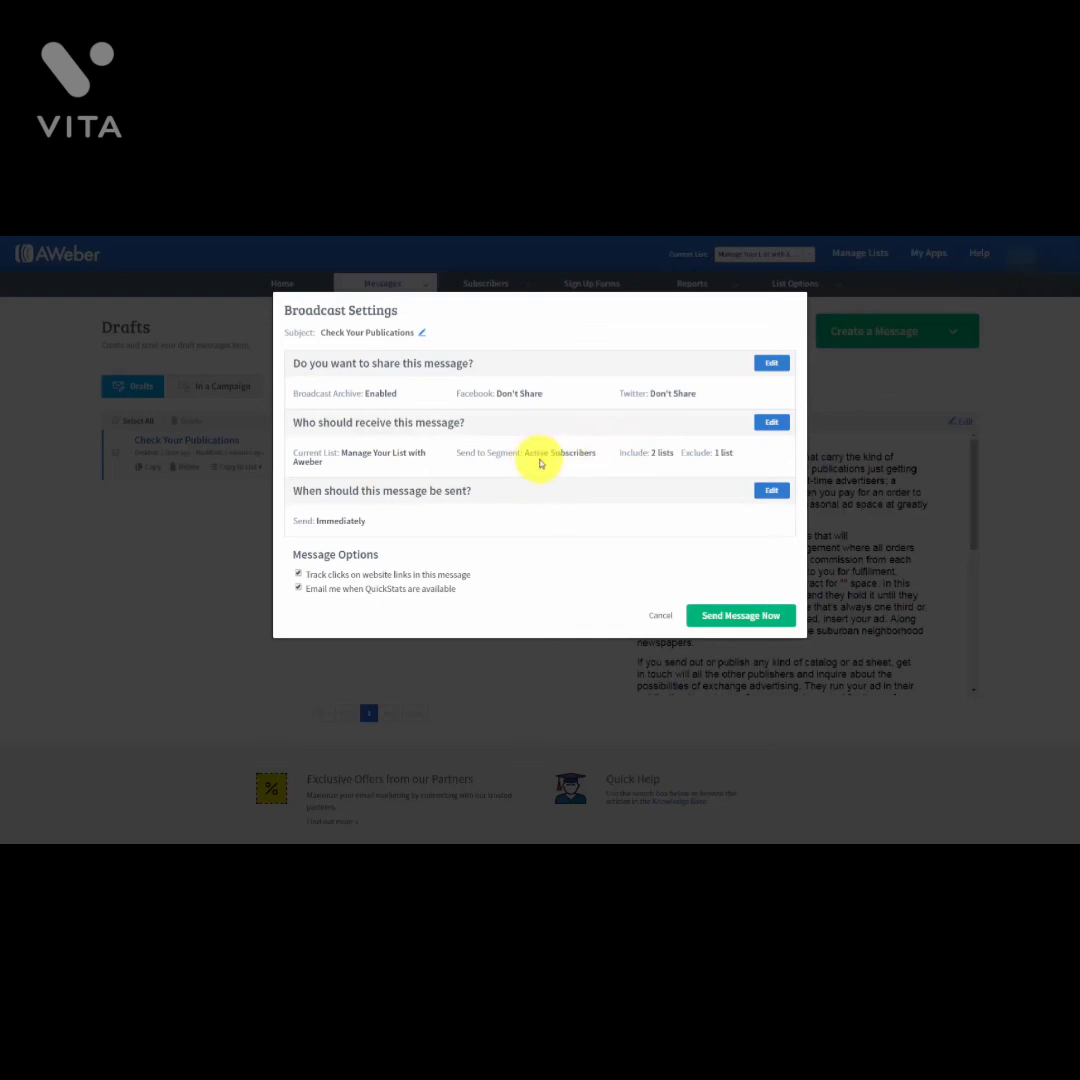
{"action": "left_click", "coordinate": [771, 422]}
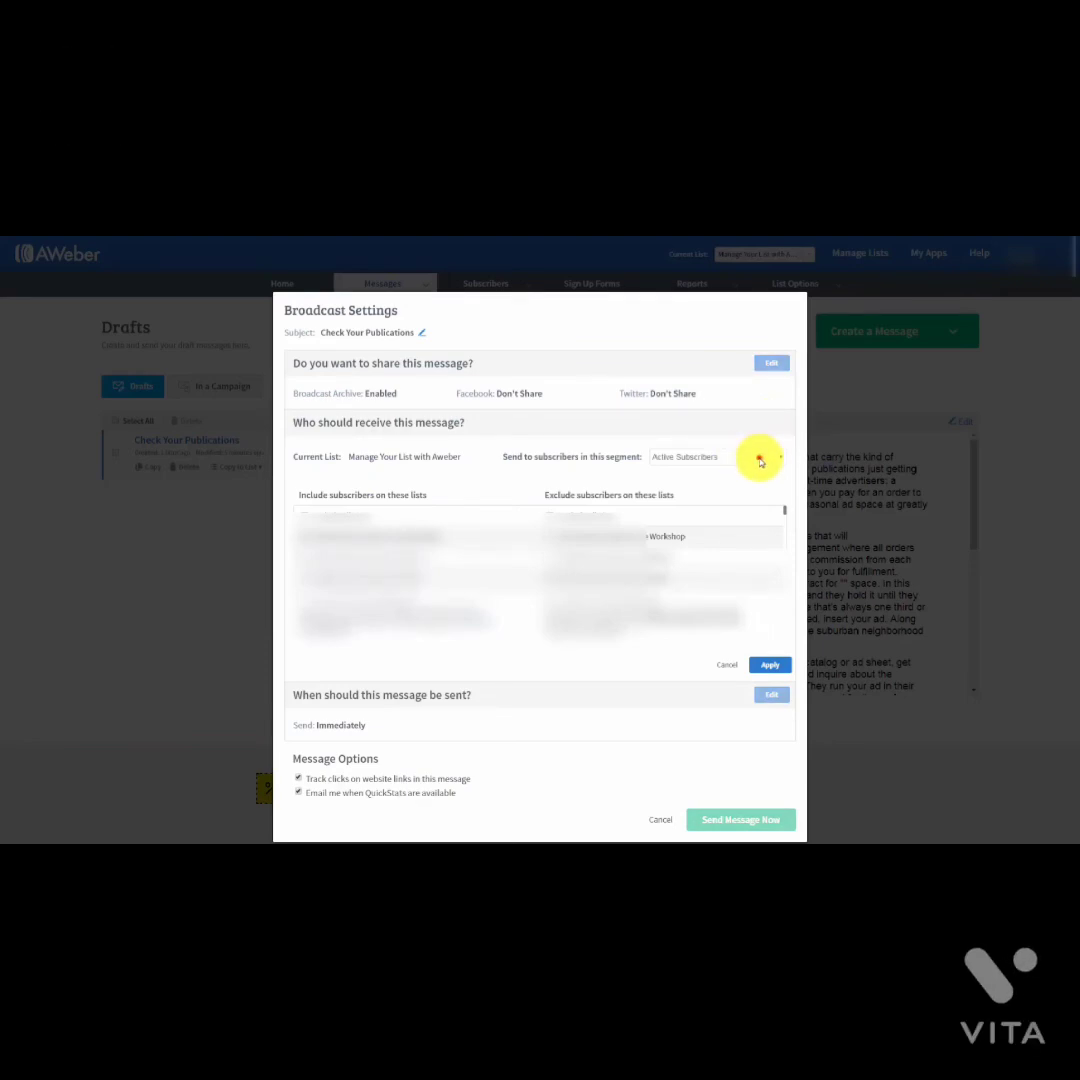
{"action": "left_click", "coordinate": [760, 459]}
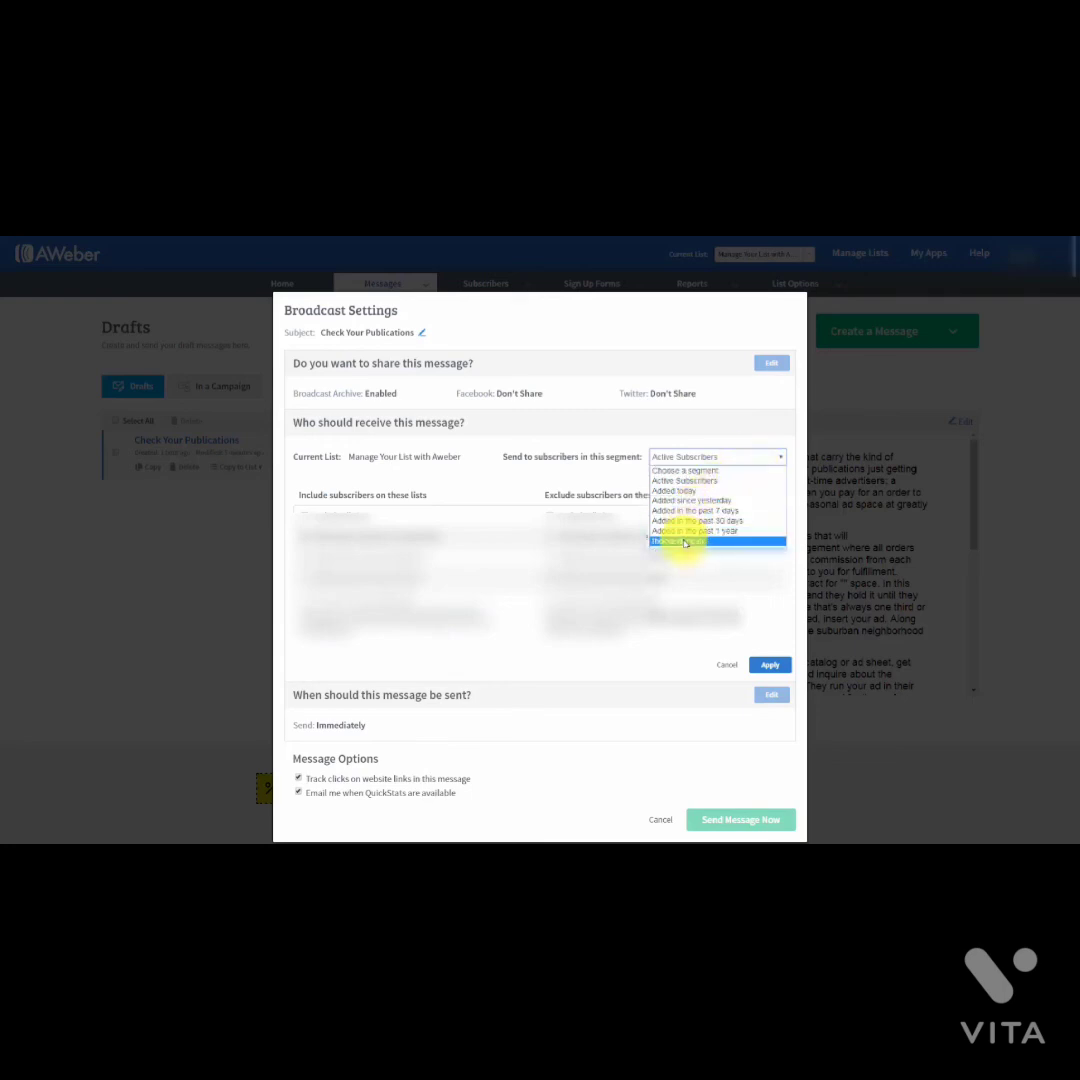
{"action": "left_click", "coordinate": [685, 542]}
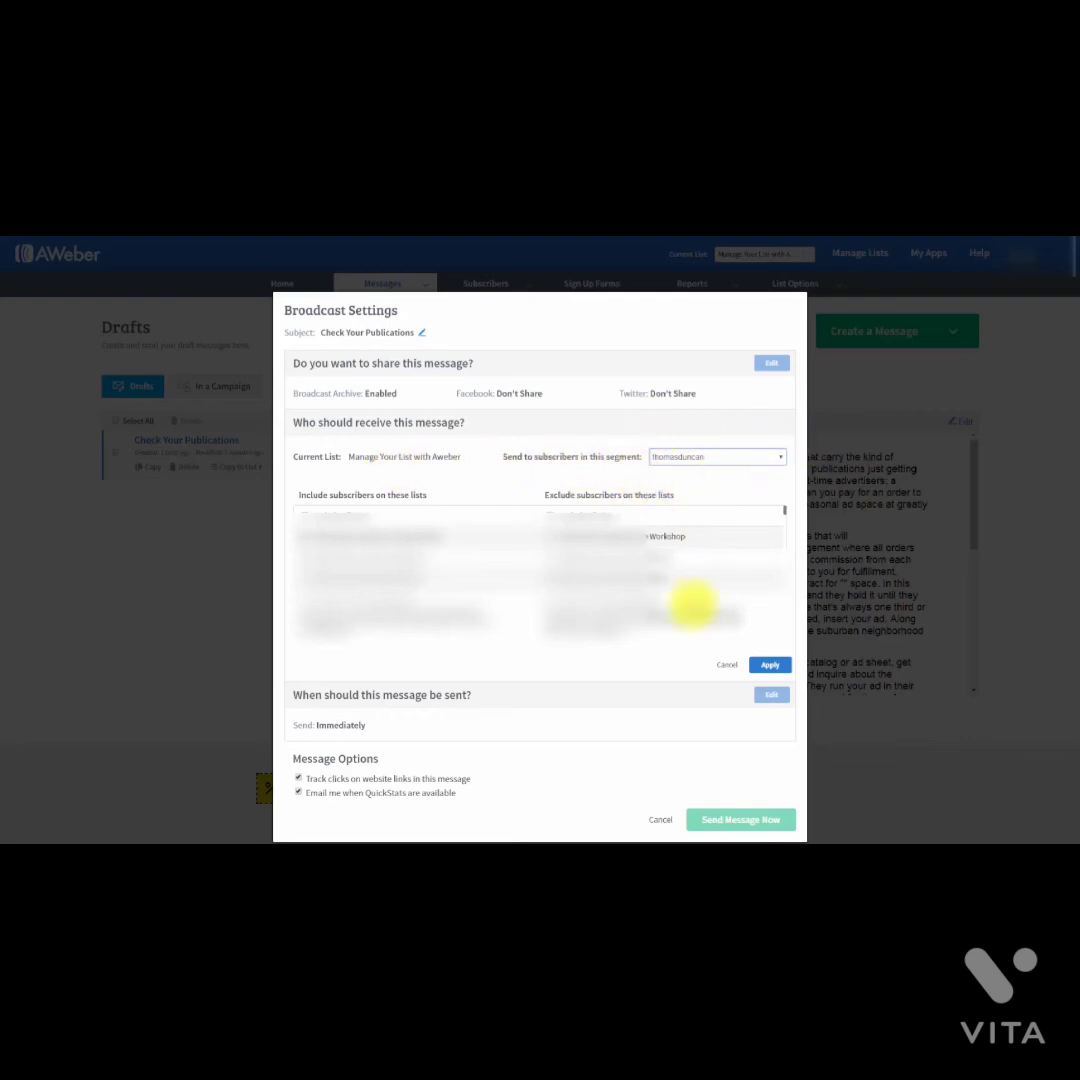
{"action": "left_click", "coordinate": [769, 664]}
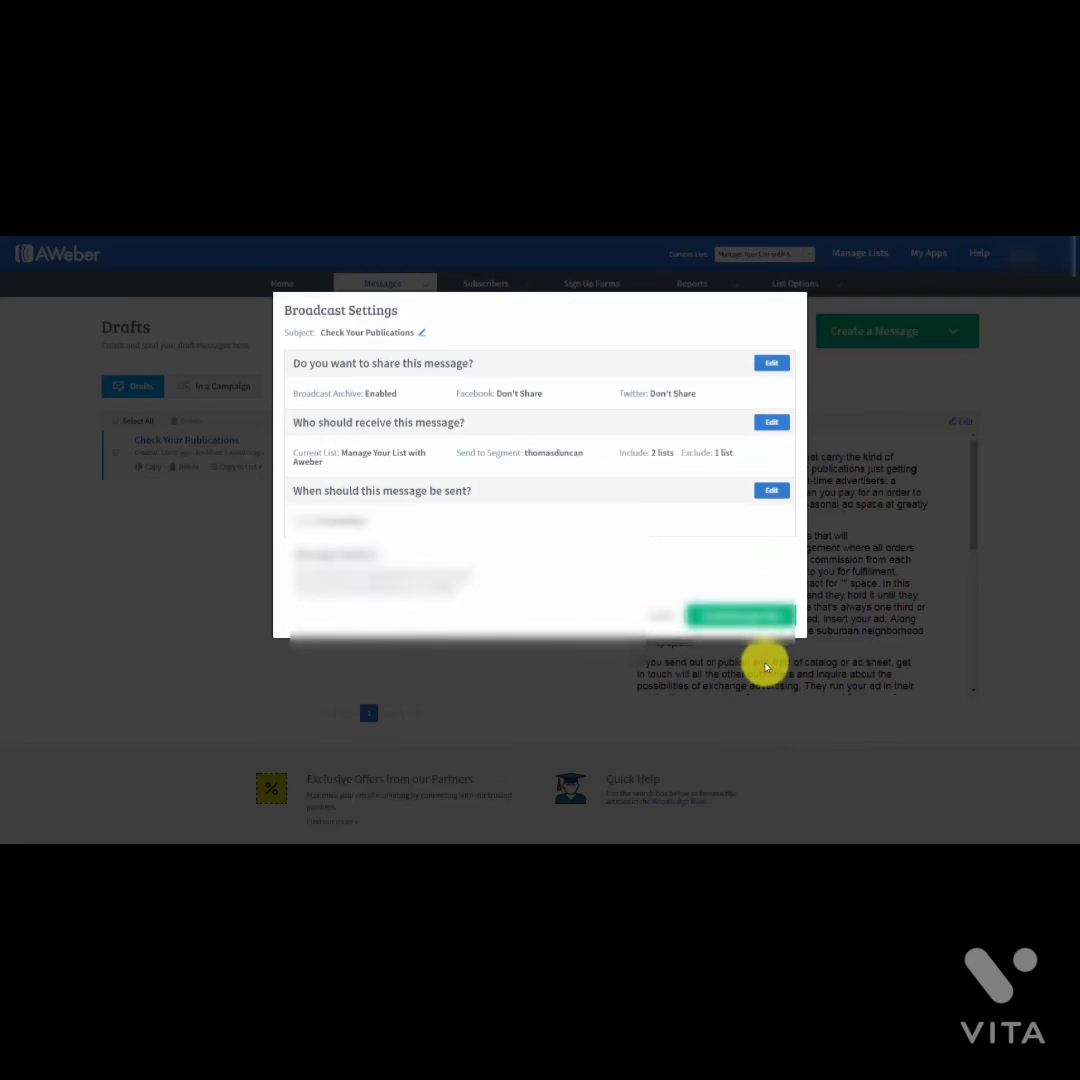
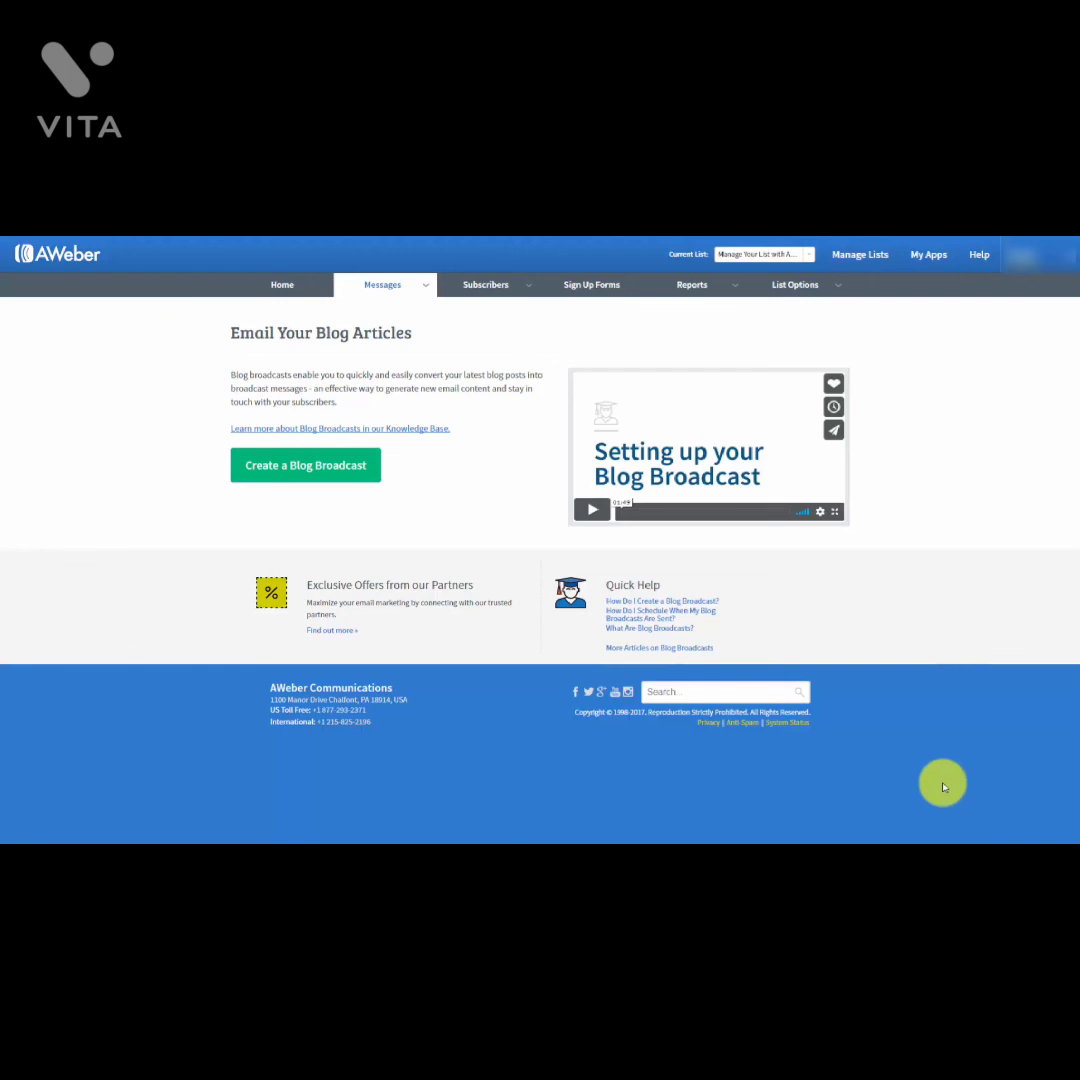
Step: Start a new blog broadcast from the Email Your Blog Articles page
{"action": "mouse_move", "coordinate": [425, 292]}
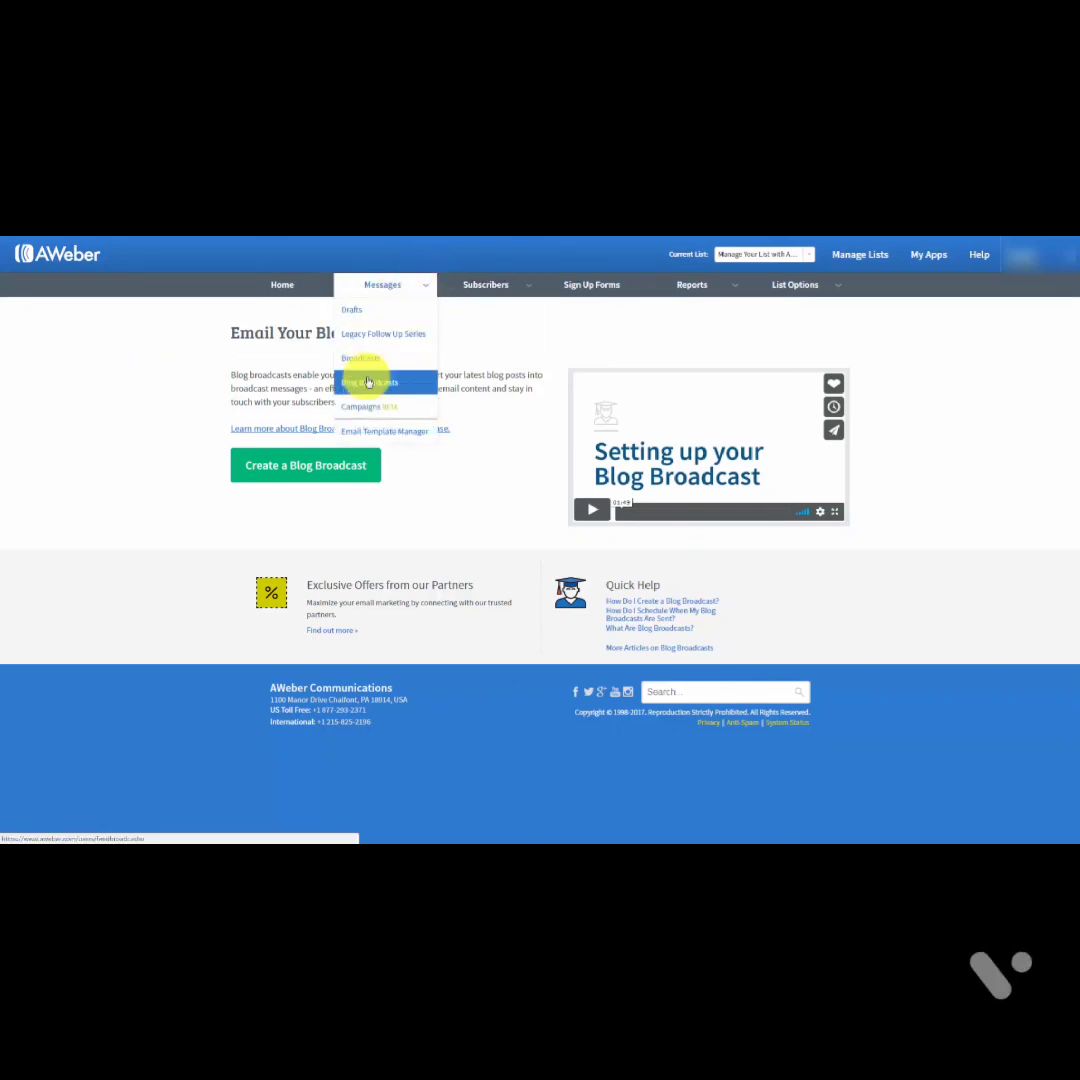
{"action": "left_click", "coordinate": [291, 470]}
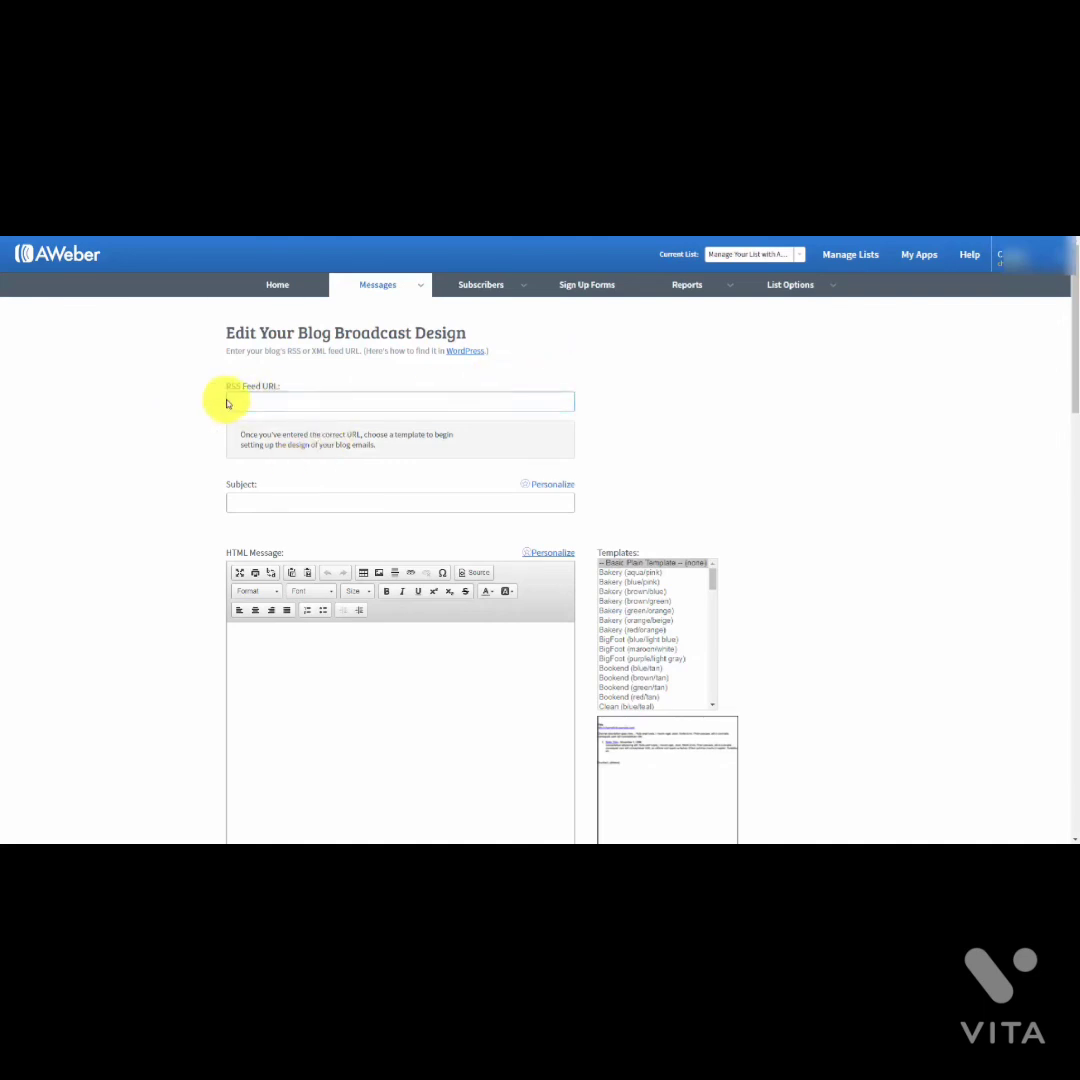
Step: Set the broadcast subject to '{!firstname_fix}, New Post' followed by a name
{"action": "left_click", "coordinate": [265, 403]}
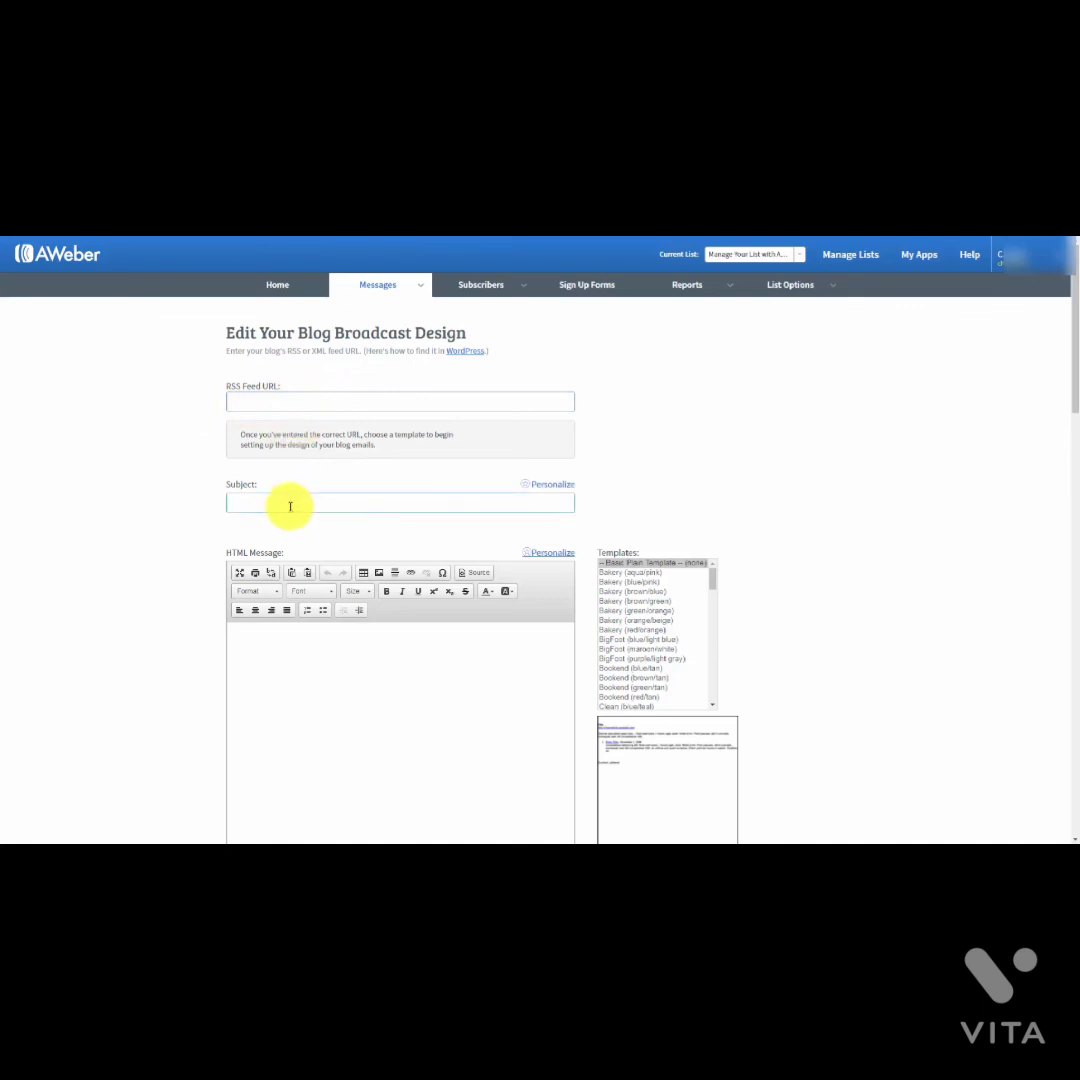
{"action": "left_click", "coordinate": [272, 503]}
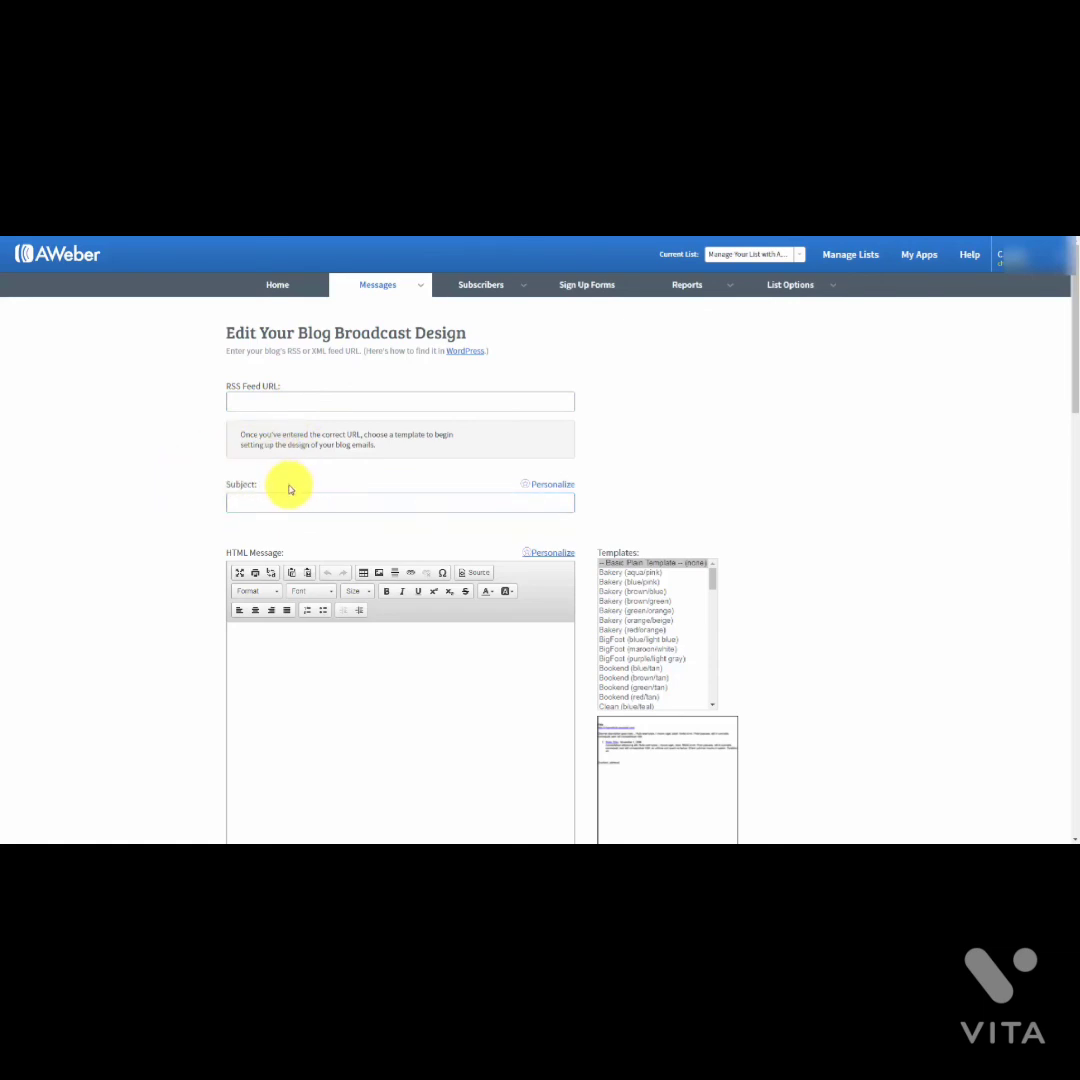
{"action": "left_click", "coordinate": [253, 501]}
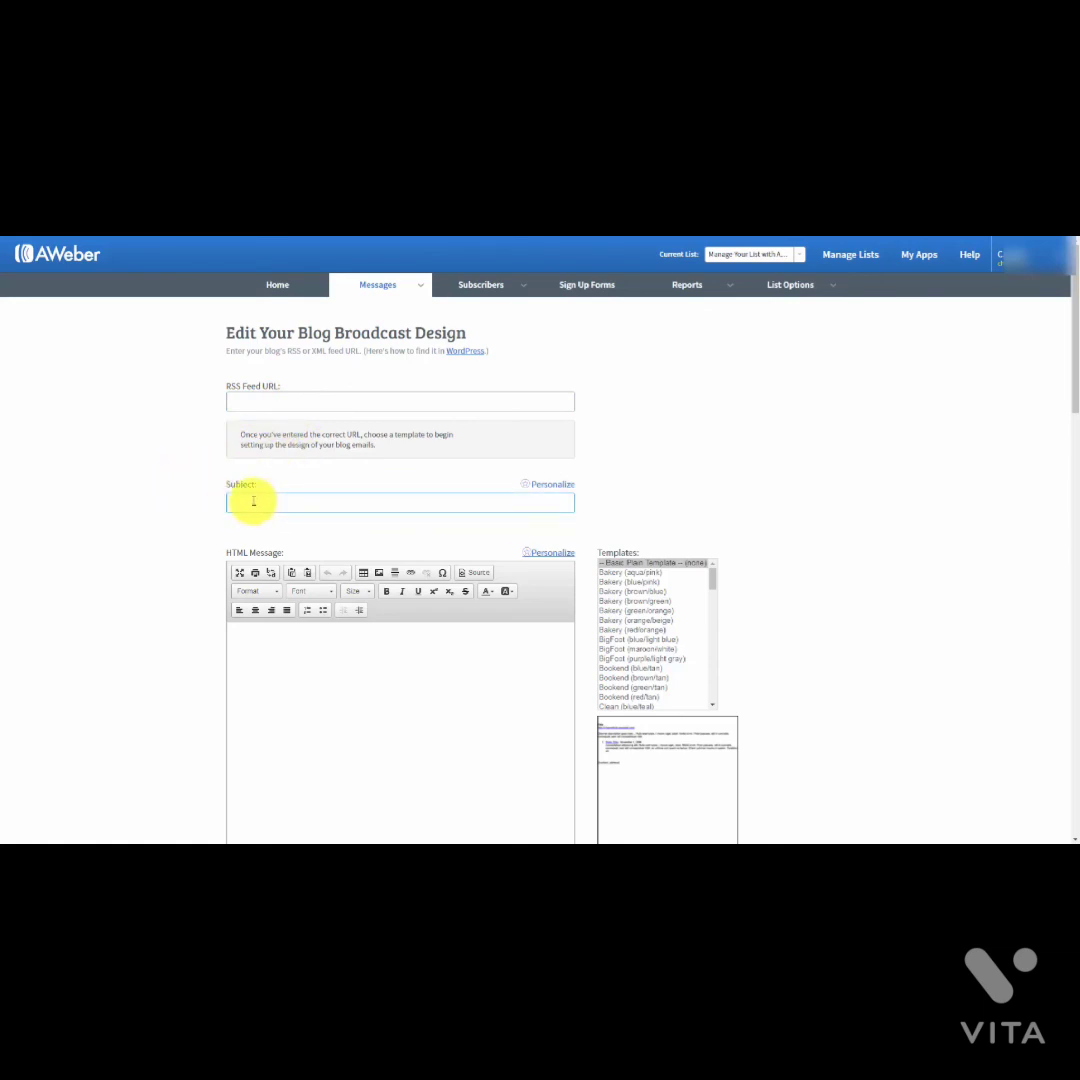
{"action": "left_click", "coordinate": [255, 502]}
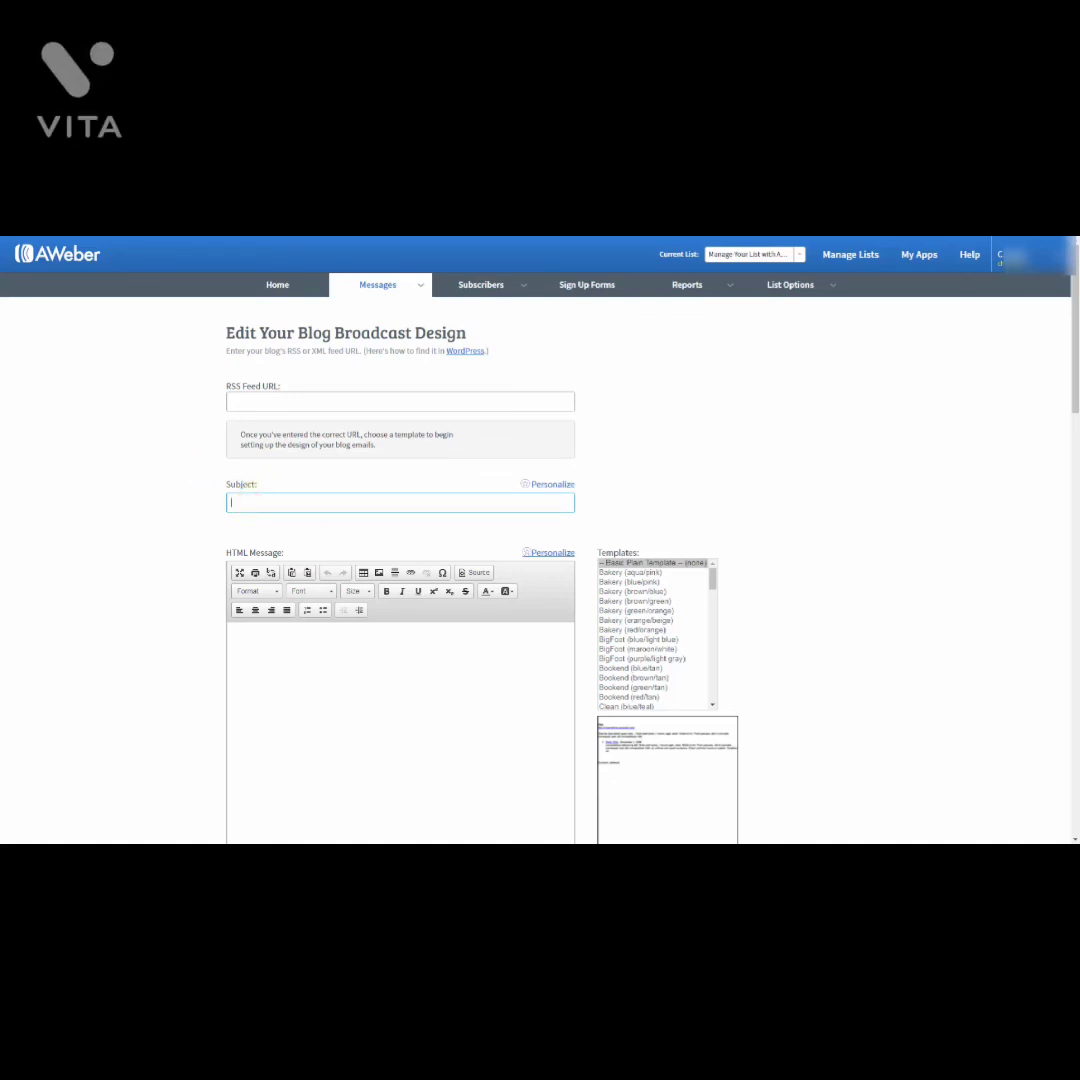
{"action": "type", "text": "New Post Haon"}
{"action": "left_click", "coordinate": [364, 509]}
{"action": "key", "text": "Home"}
{"action": "type", "text": "{!firstname_fix},"}
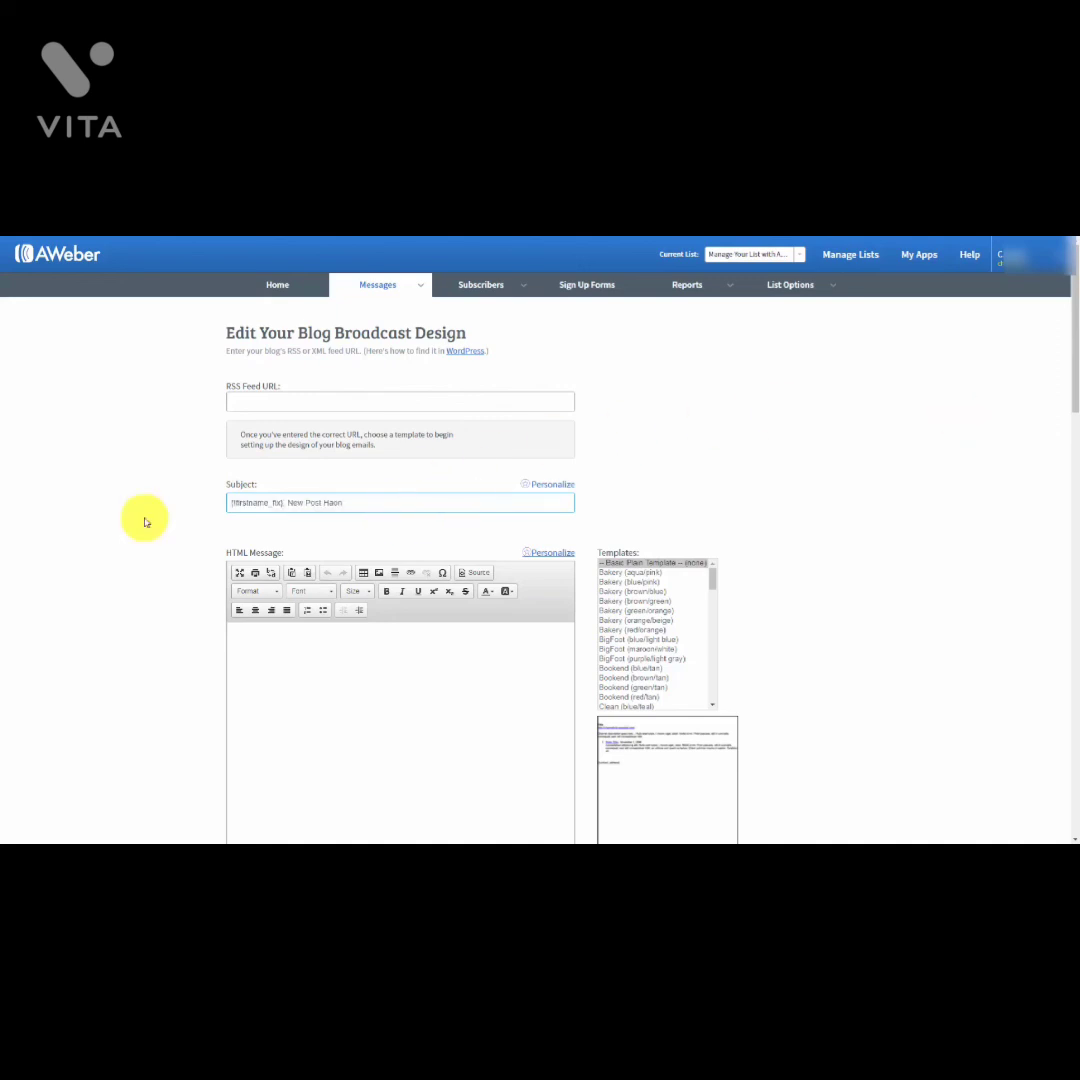
{"action": "left_click", "coordinate": [390, 413]}
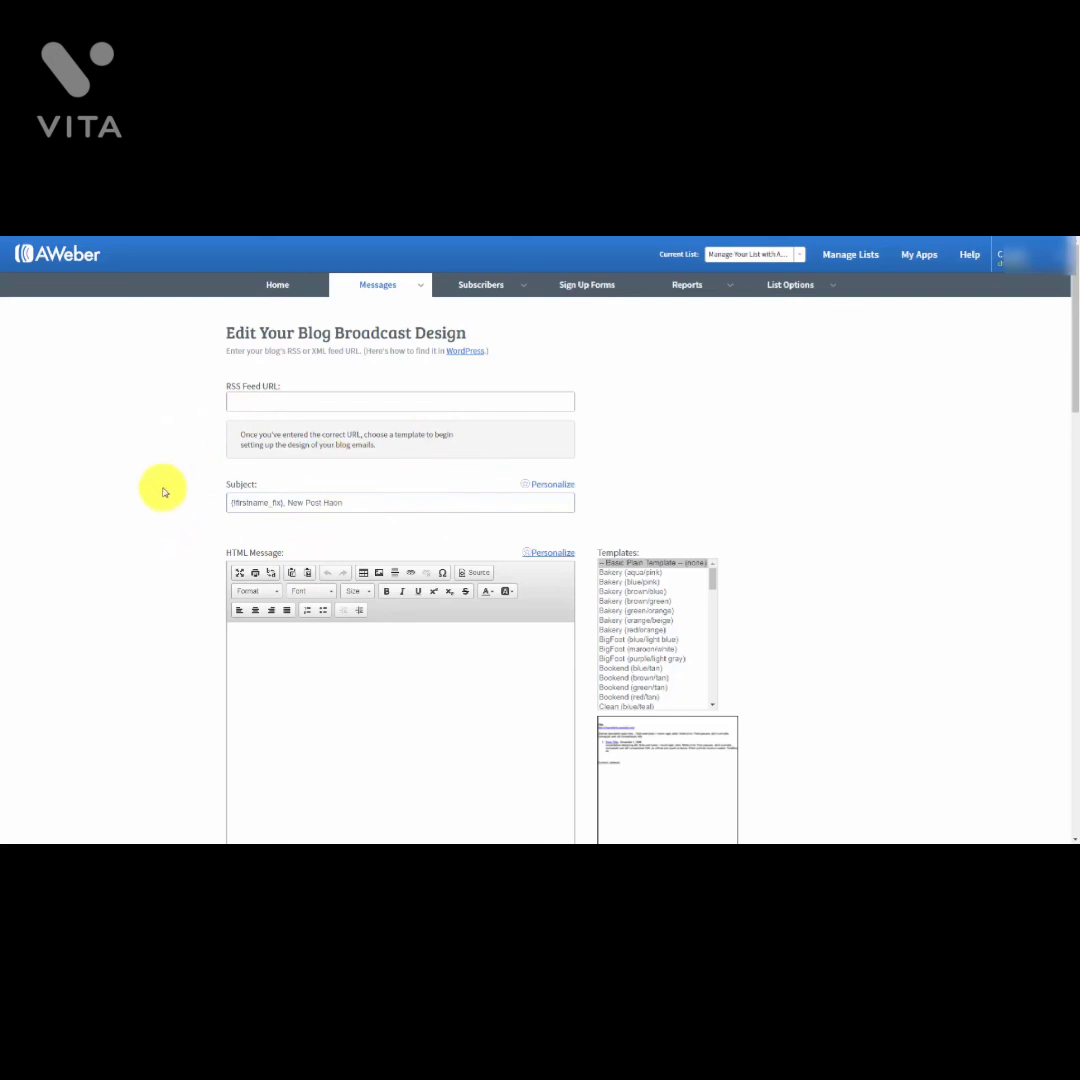
{"action": "left_click", "coordinate": [293, 511]}
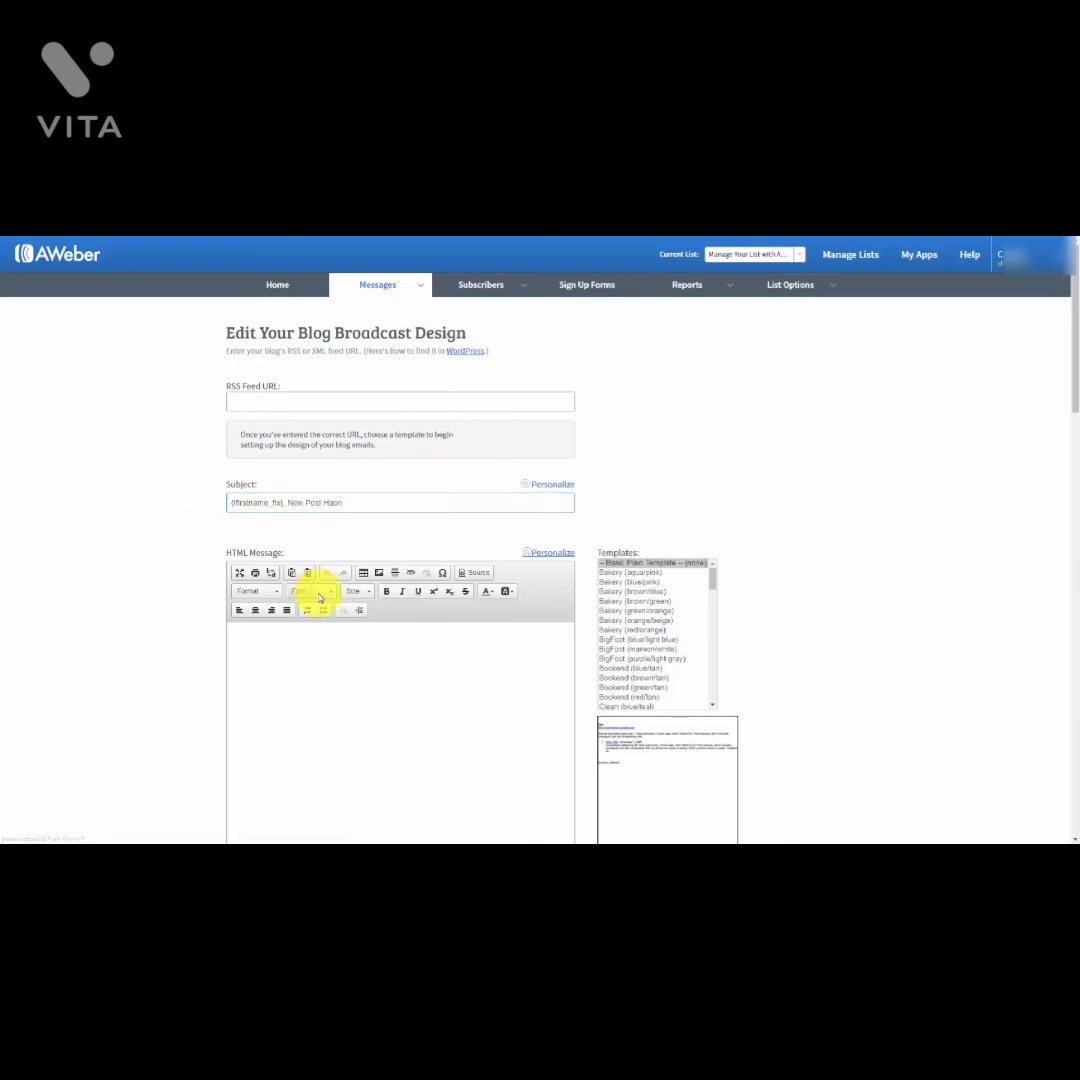
Step: Copy the three HTML message lines into the Plain Text Message box
{"action": "scroll", "coordinate": [318, 593], "scroll_direction": "down", "scroll_amount": 1}
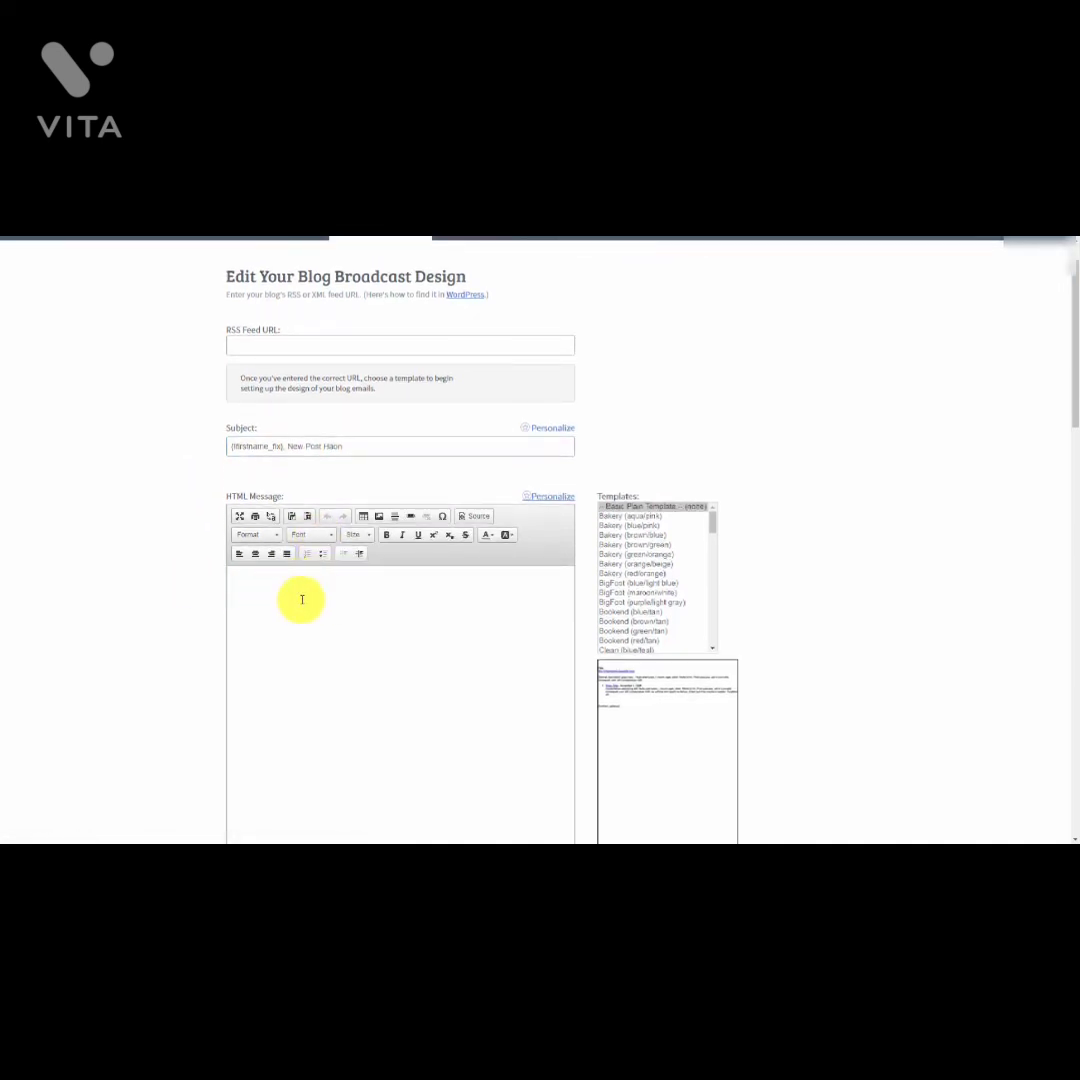
{"action": "scroll", "coordinate": [301, 599], "scroll_direction": "up", "scroll_amount": 1}
{"action": "scroll", "coordinate": [301, 599], "scroll_direction": "down", "scroll_amount": 1}
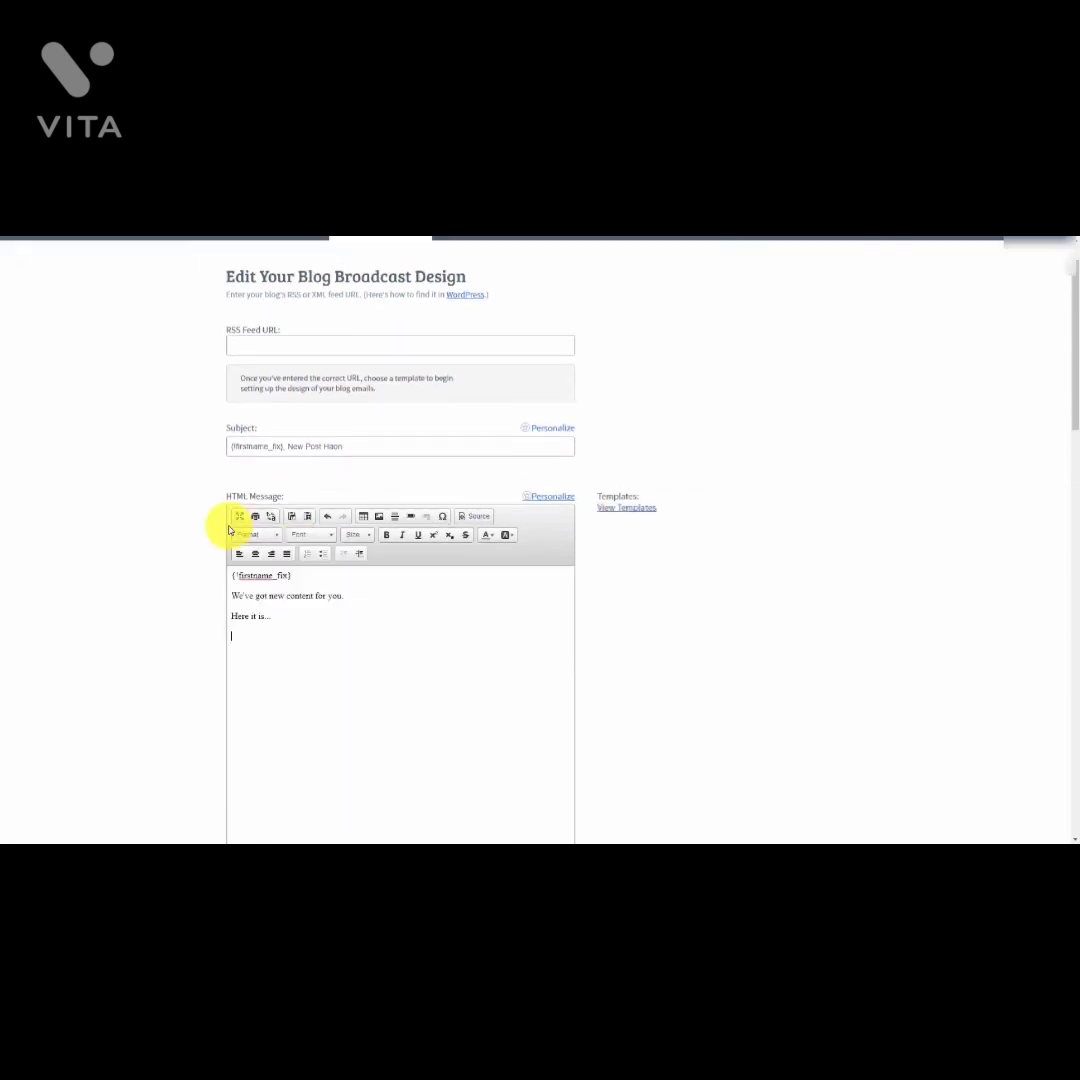
{"action": "left_click_drag", "start_coordinate": [282, 615], "coordinate": [233, 576]}
{"action": "key", "text": "ctrl+c"}
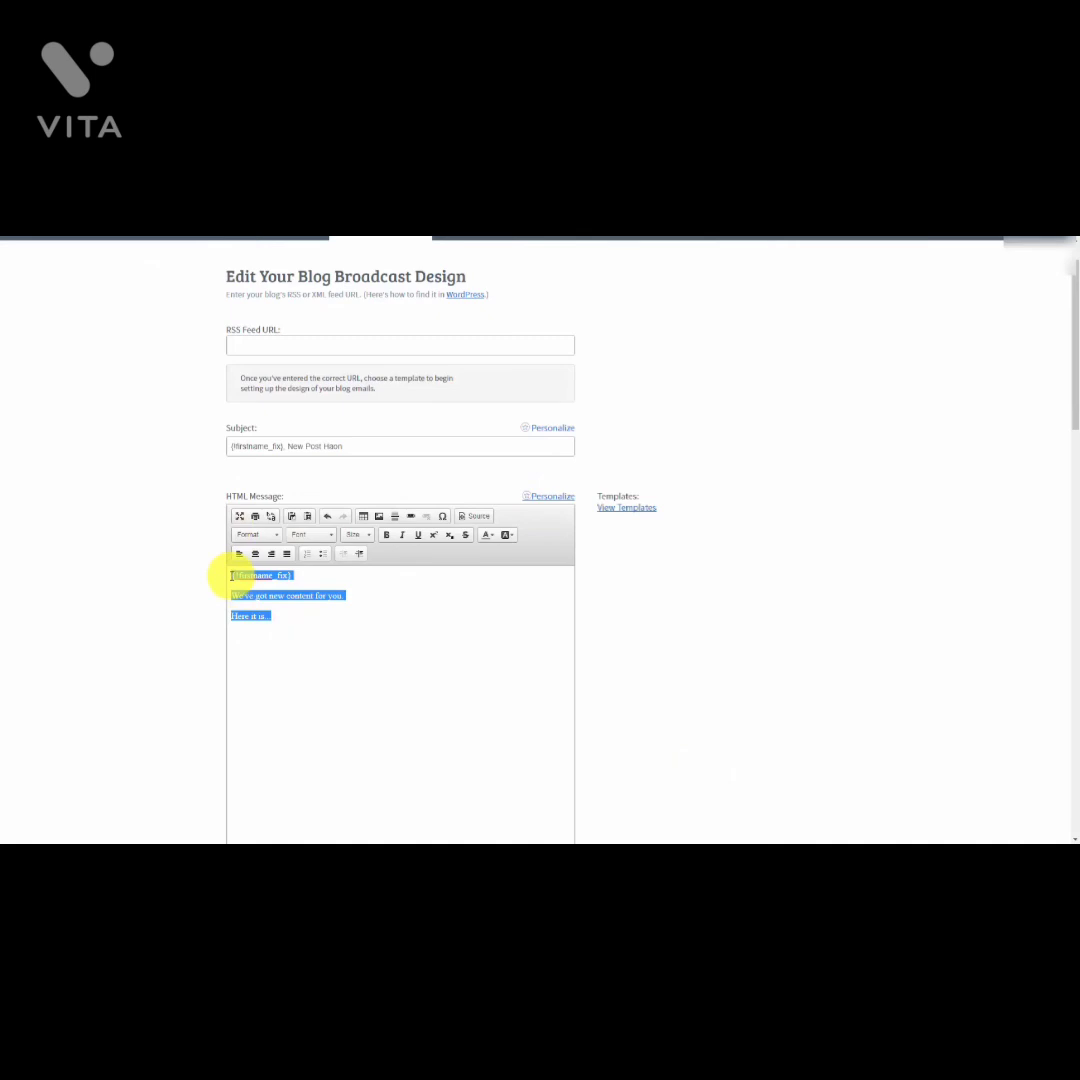
{"action": "scroll", "coordinate": [229, 559], "scroll_direction": "down", "scroll_amount": 4}
{"action": "left_click", "coordinate": [289, 704]}
{"action": "key", "text": "ctrl+v"}
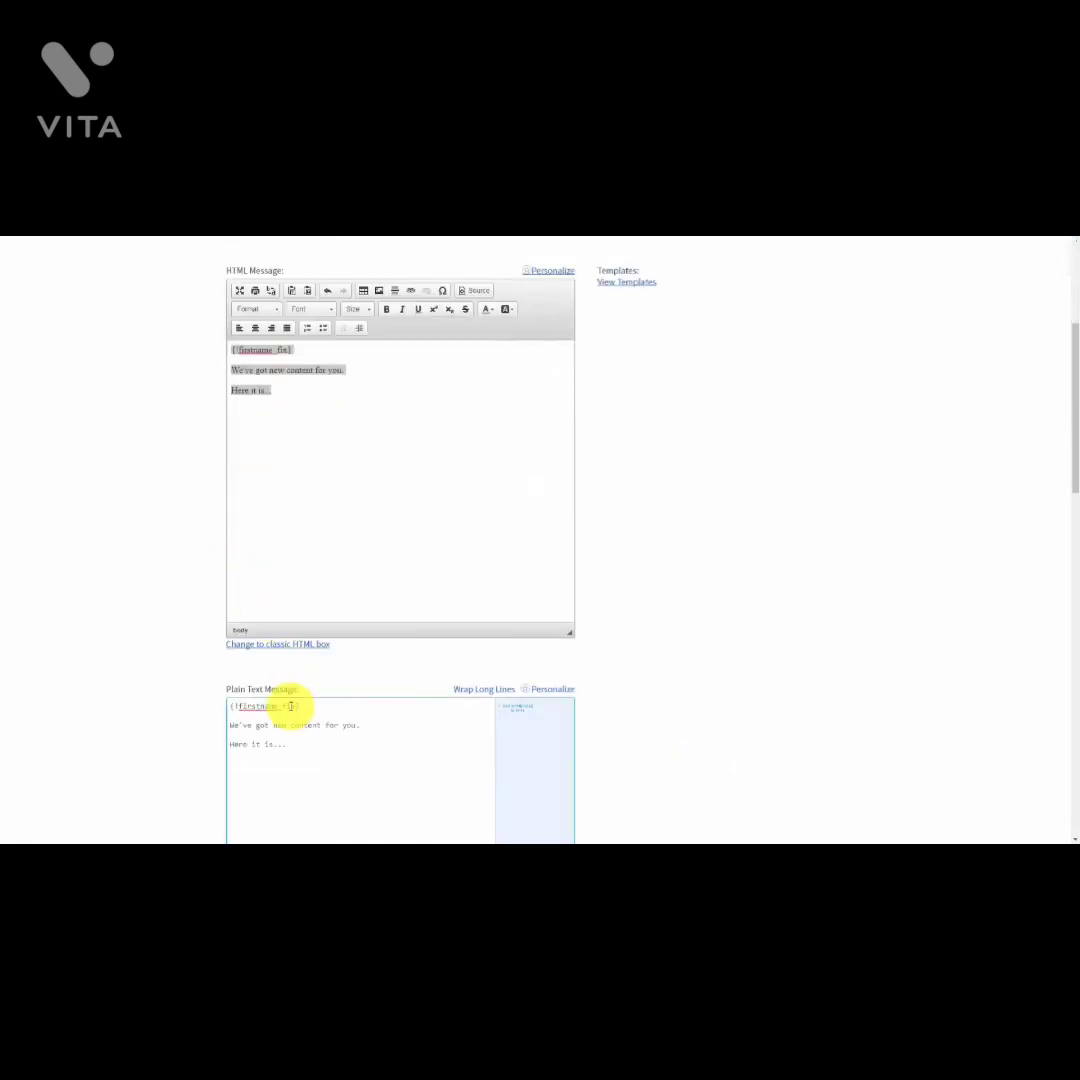
{"action": "scroll", "coordinate": [322, 680], "scroll_direction": "up", "scroll_amount": 2}
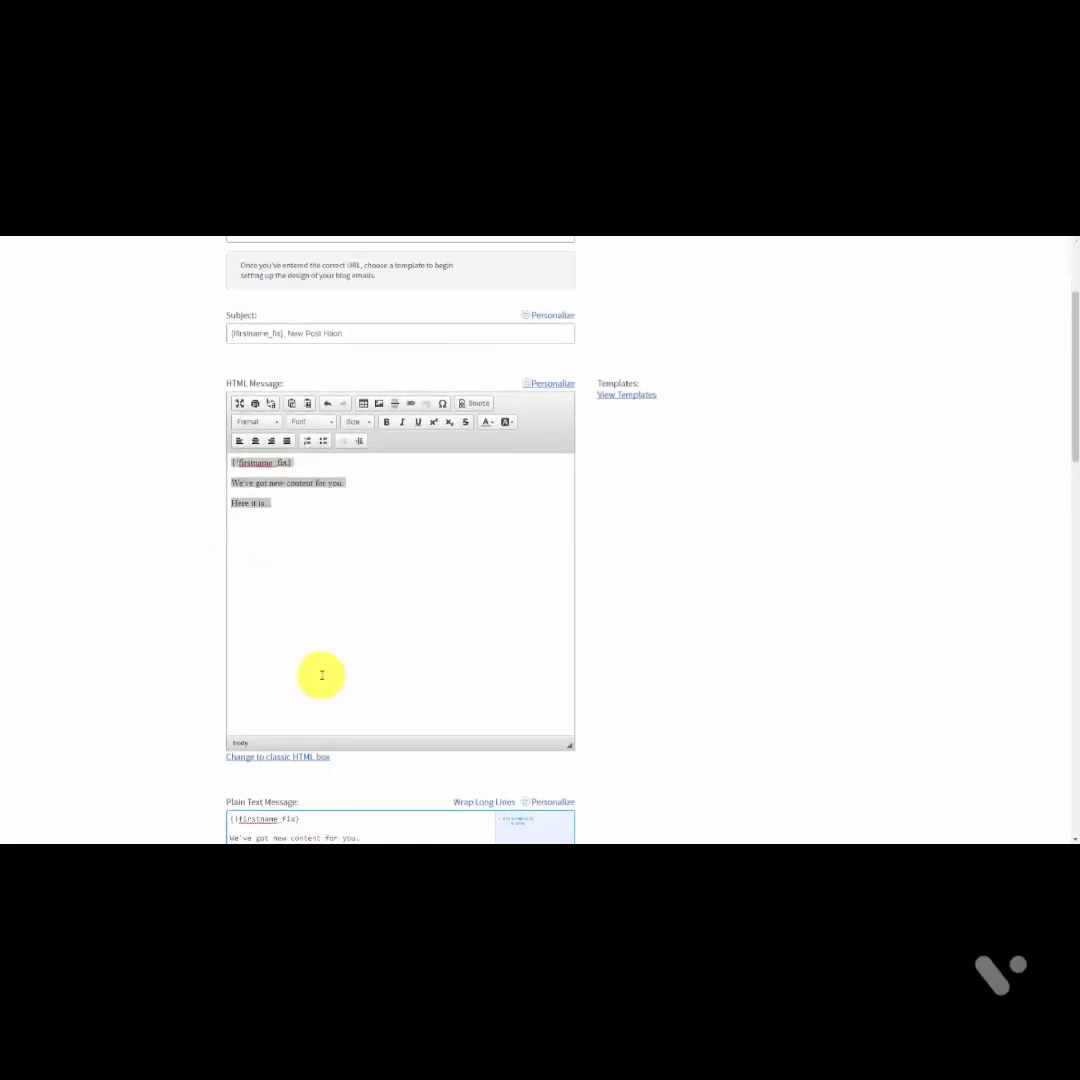
{"action": "scroll", "coordinate": [668, 712], "scroll_direction": "up", "scroll_amount": 3}
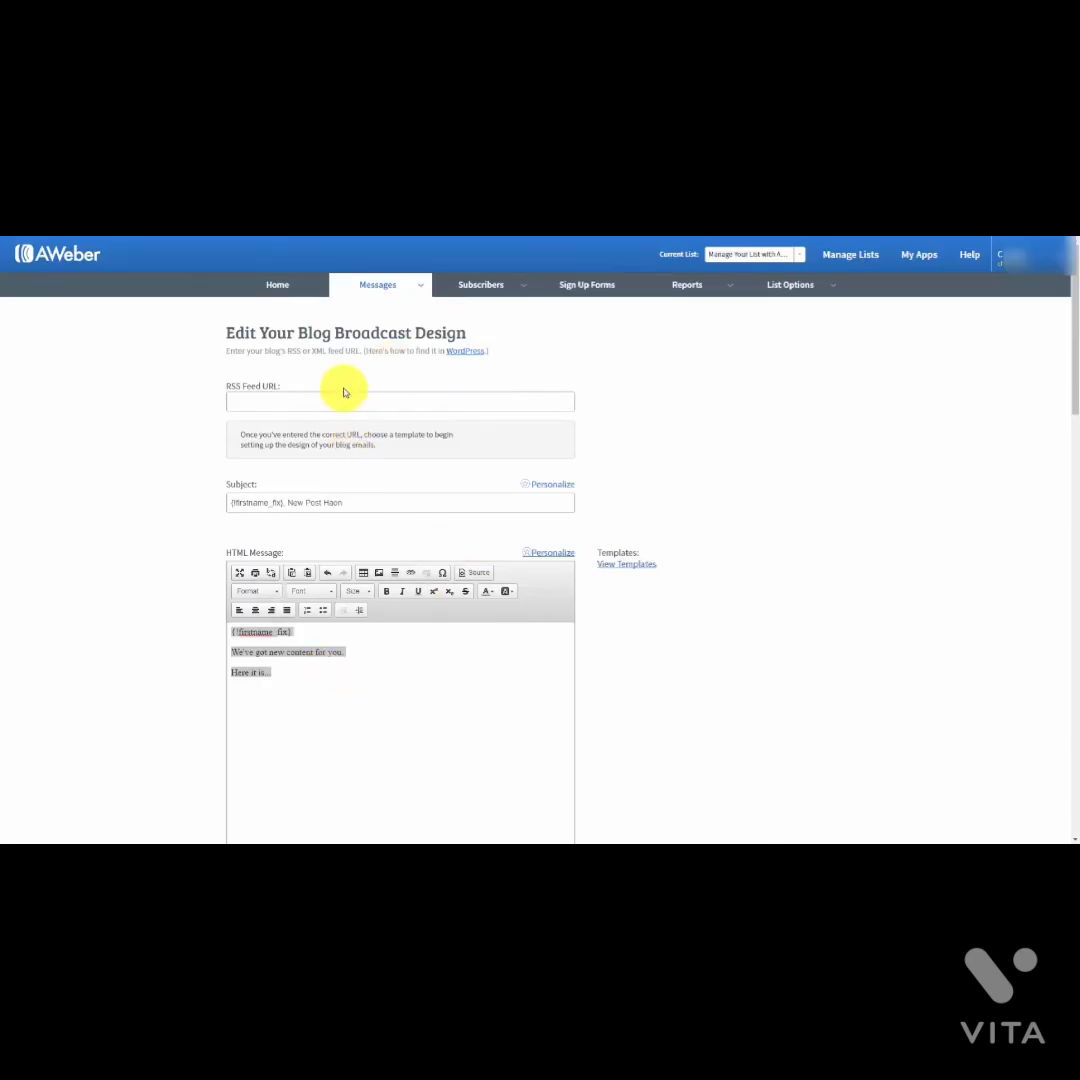
Step: Paste the blog's RSS feed URL into the feed URL field
{"action": "left_click", "coordinate": [461, 357]}
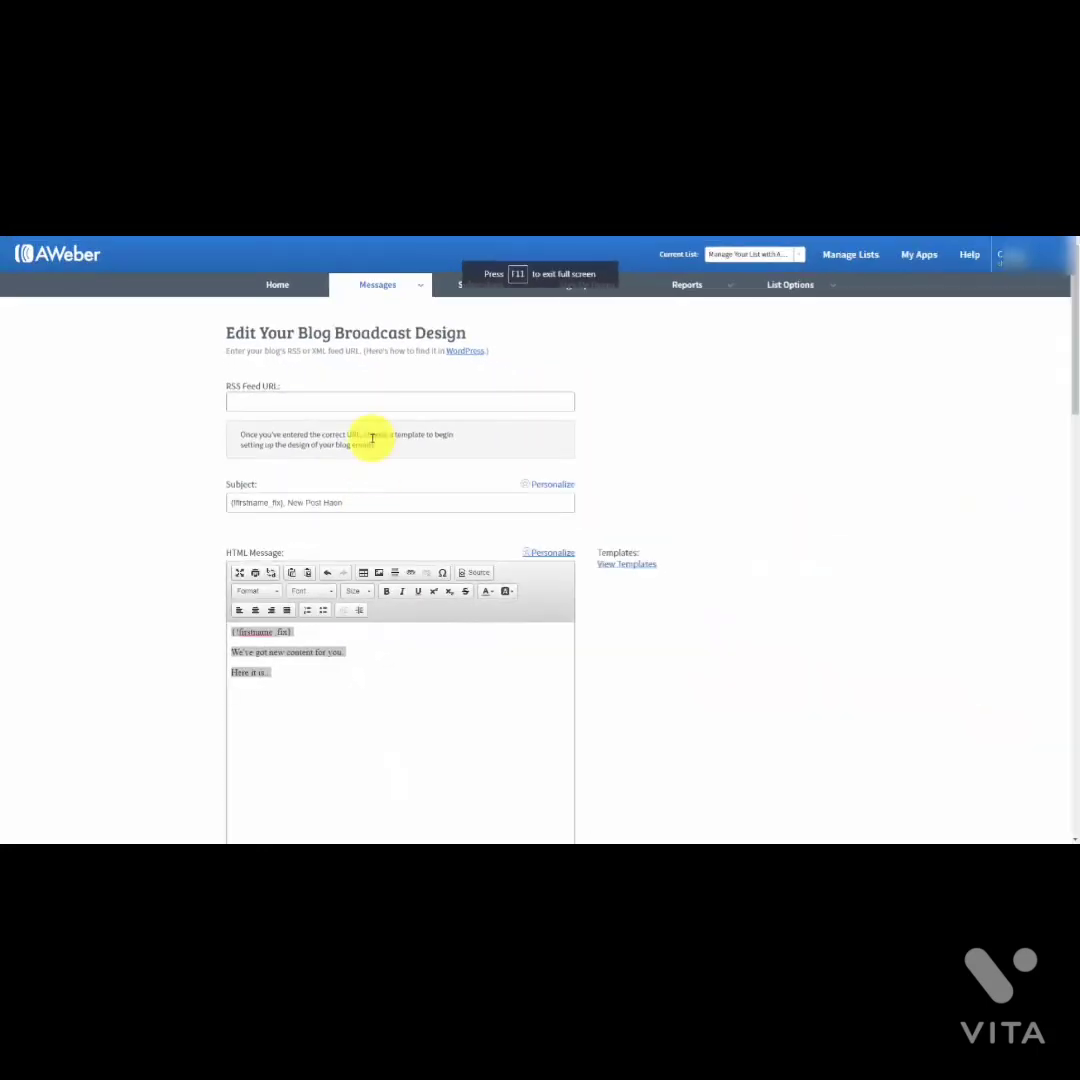
{"action": "right_click", "coordinate": [247, 398]}
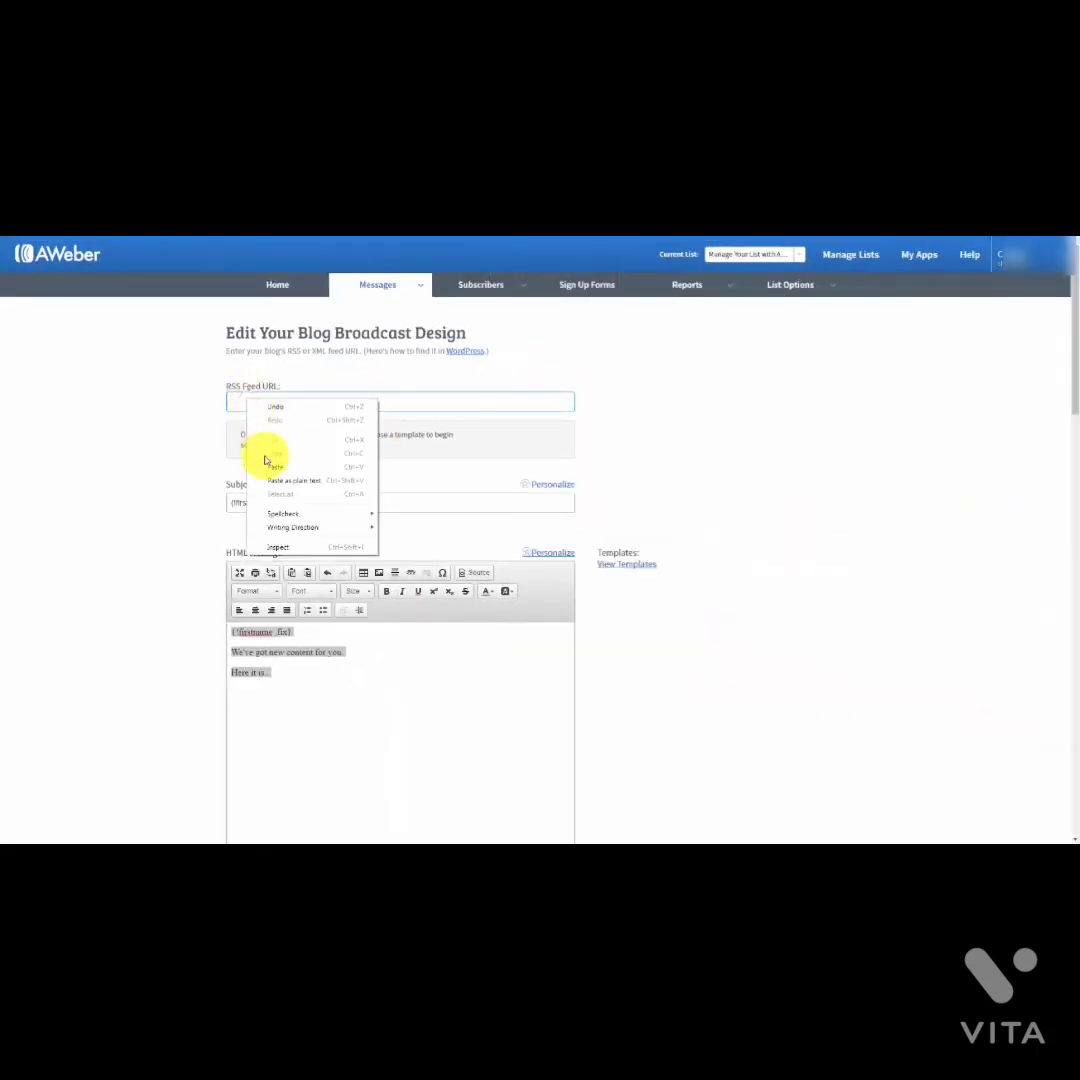
{"action": "left_click", "coordinate": [268, 463]}
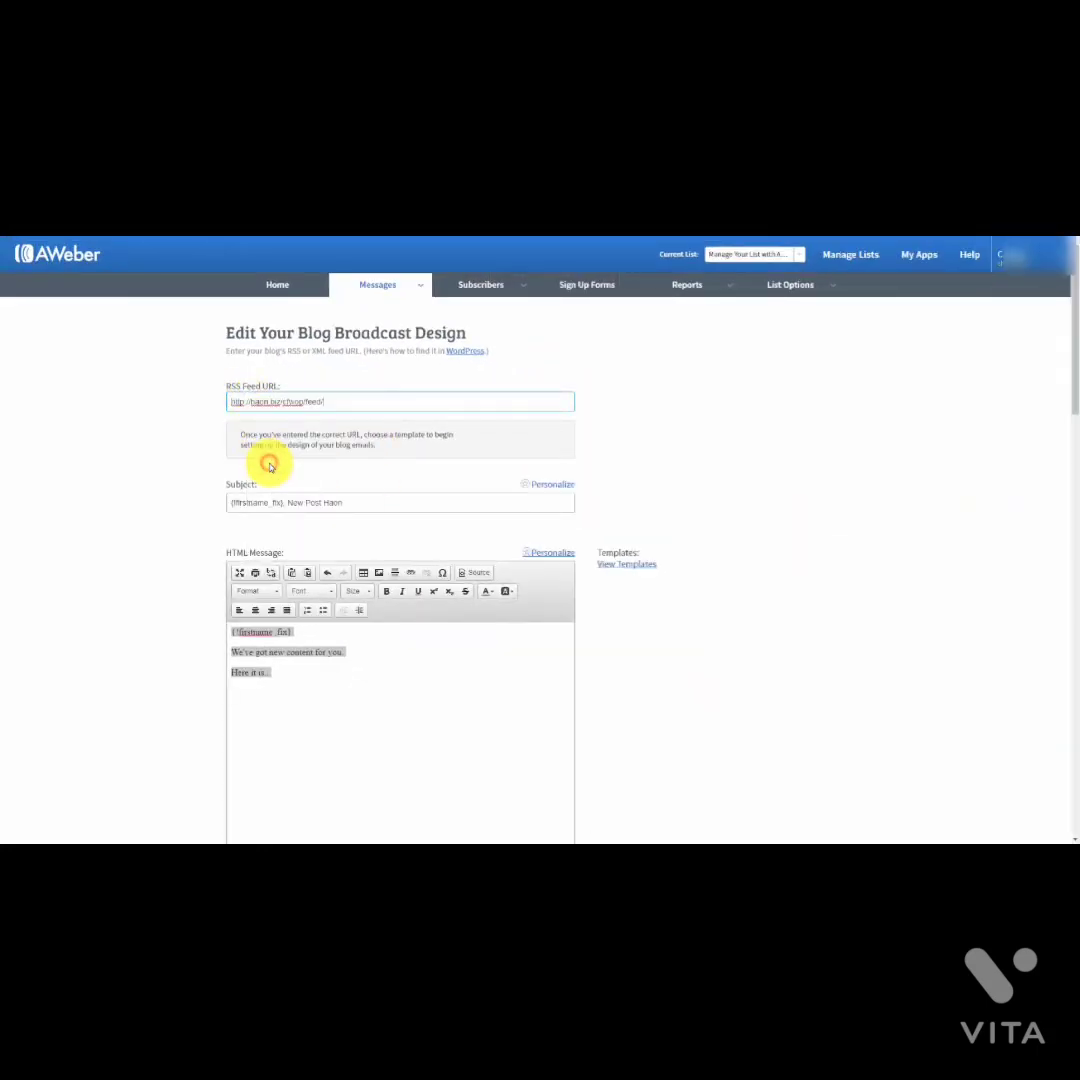
{"action": "left_click", "coordinate": [193, 491]}
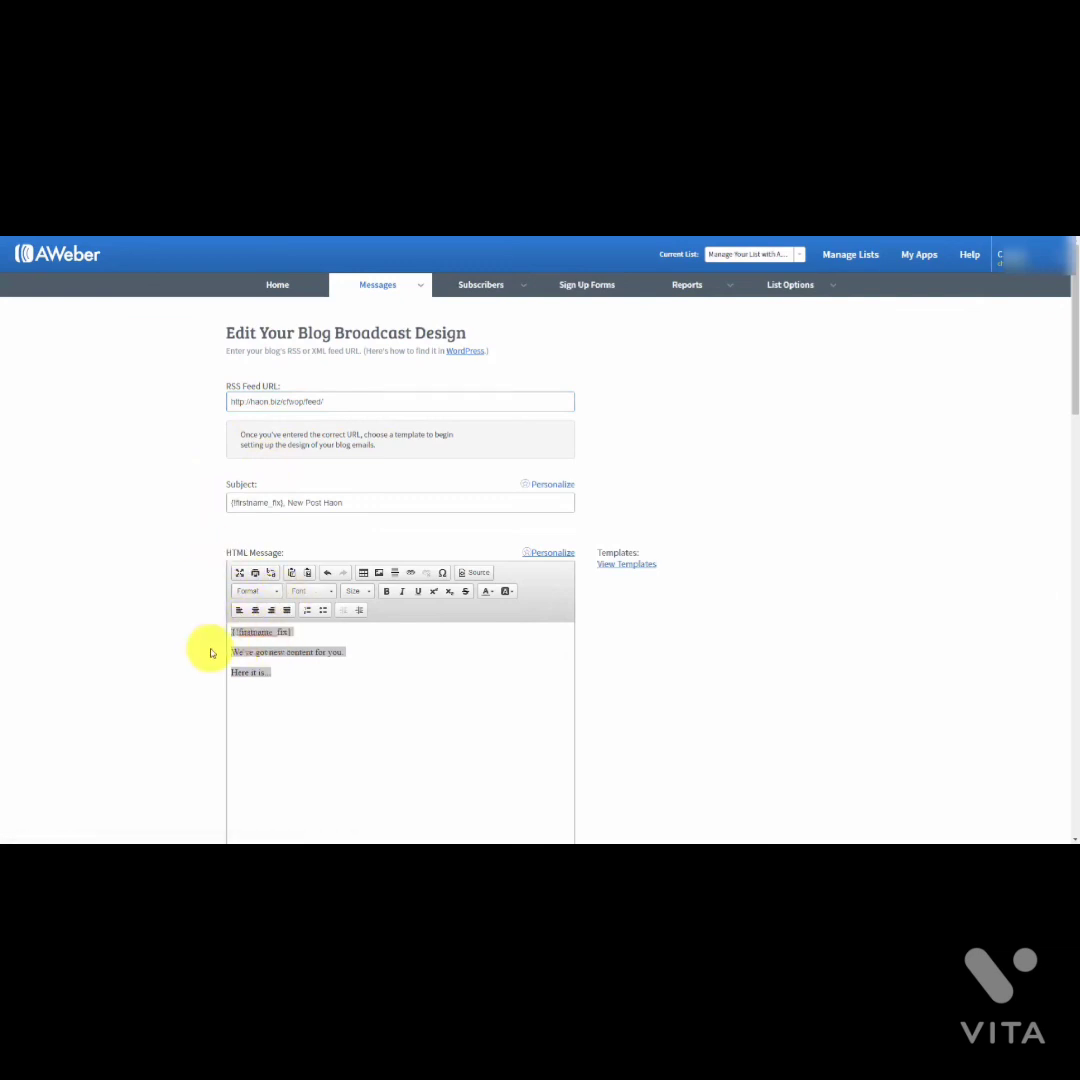
Step: Reword the message's second line to 'We got new content!'
{"action": "left_click", "coordinate": [622, 565]}
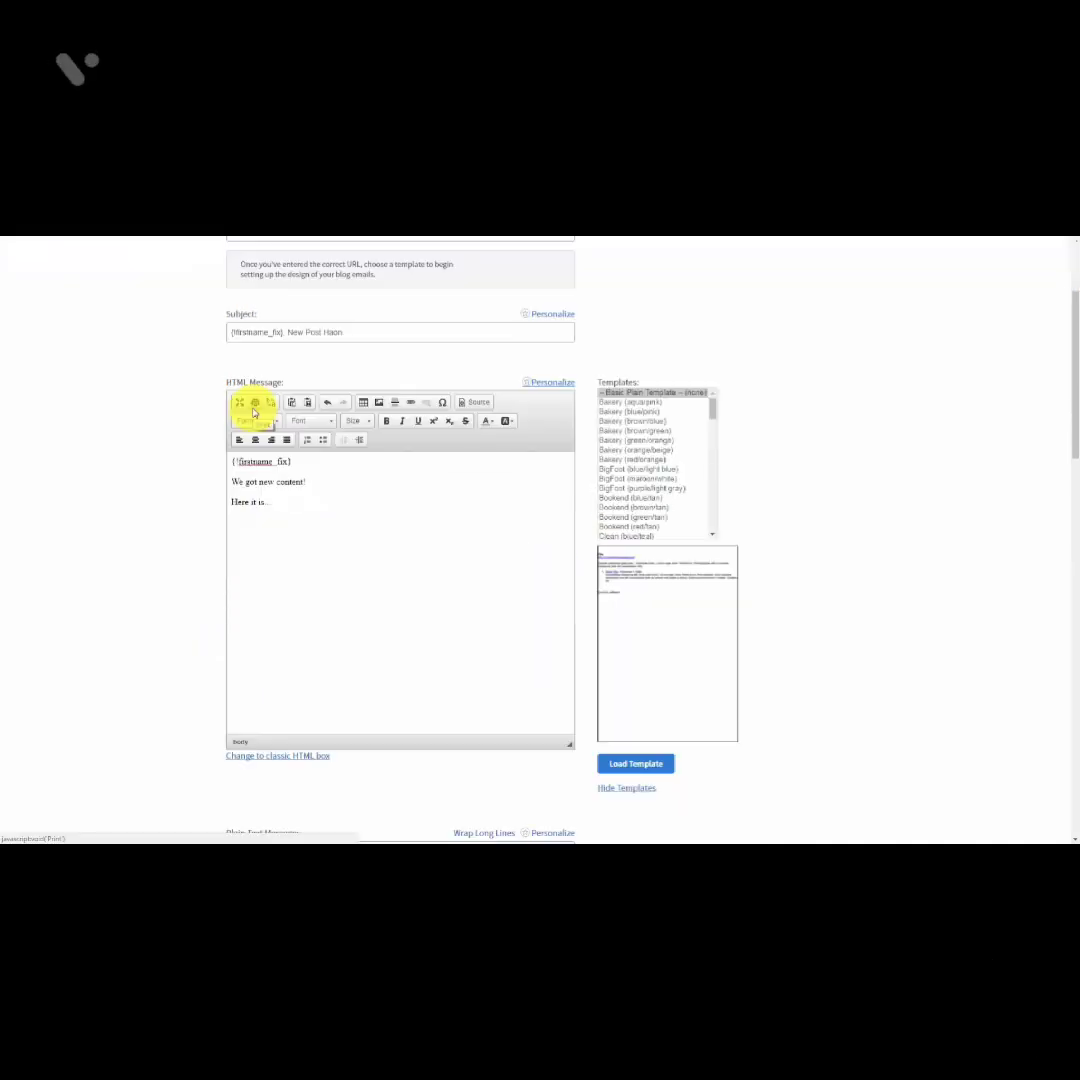
{"action": "double_click", "coordinate": [258, 461]}
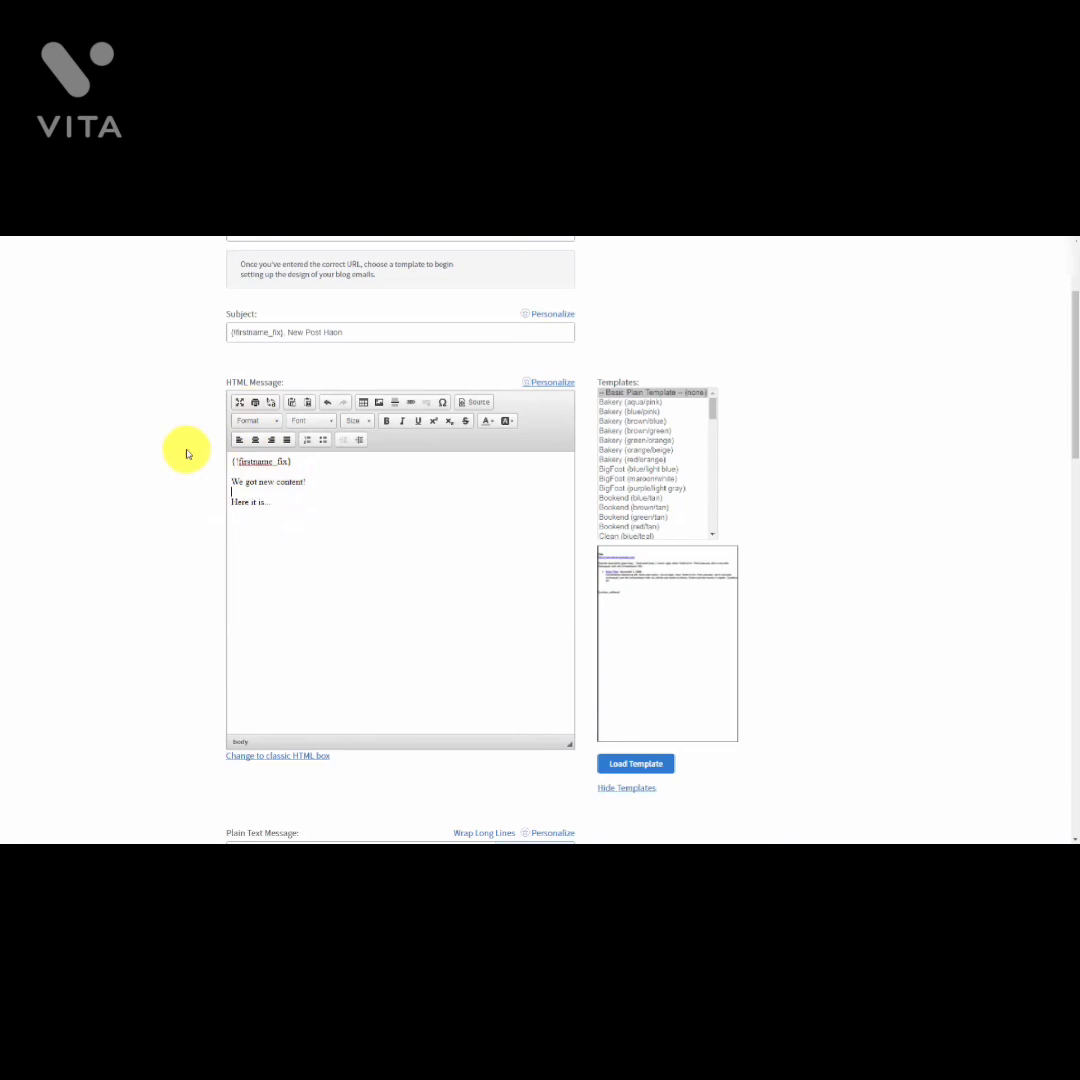
{"action": "scroll", "coordinate": [186, 451], "scroll_direction": "down", "scroll_amount": 10}
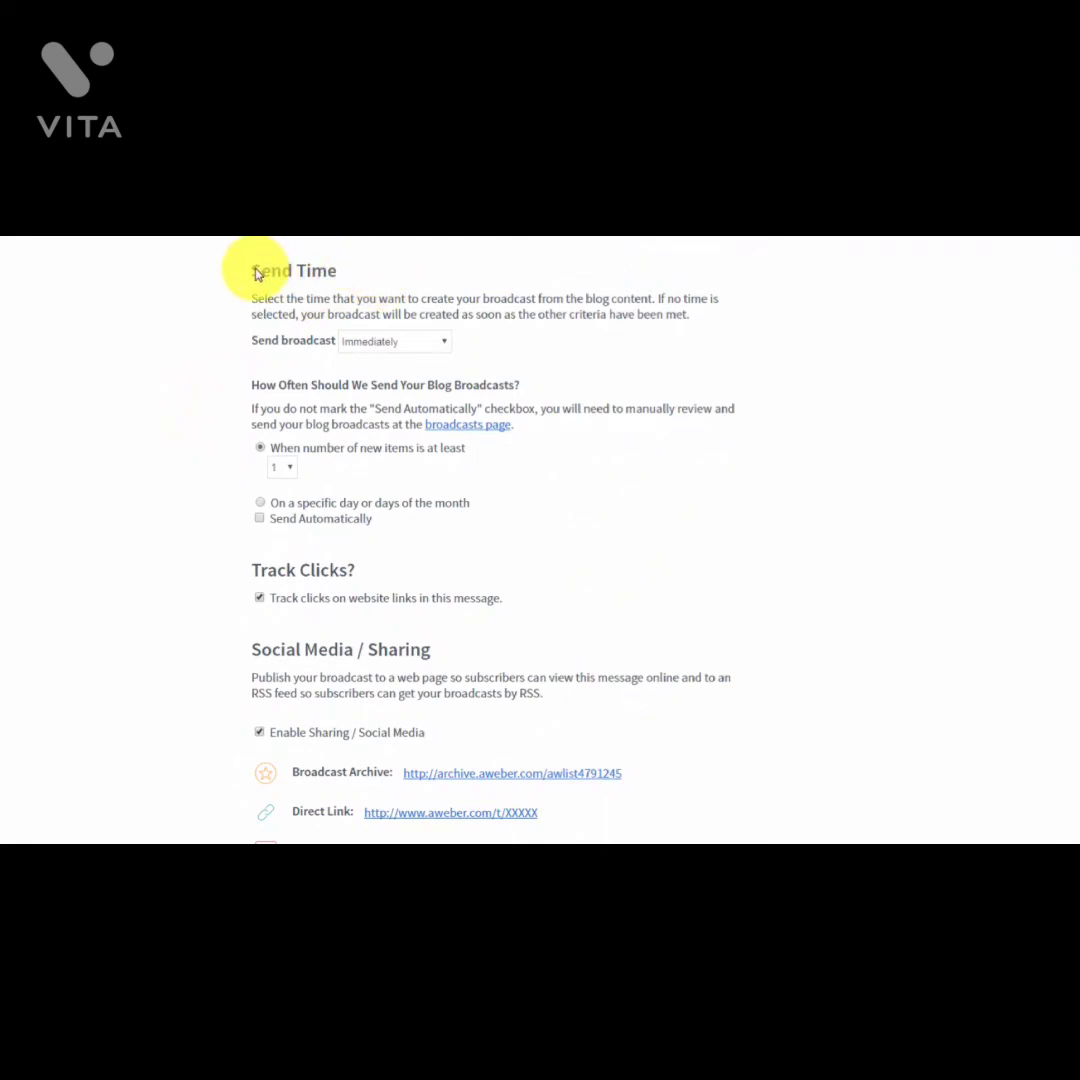
Step: Keep sending at Immediately, choose specific days of the month, and tick Send Automatically
{"action": "left_click", "coordinate": [437, 347]}
{"action": "left_click", "coordinate": [437, 350]}
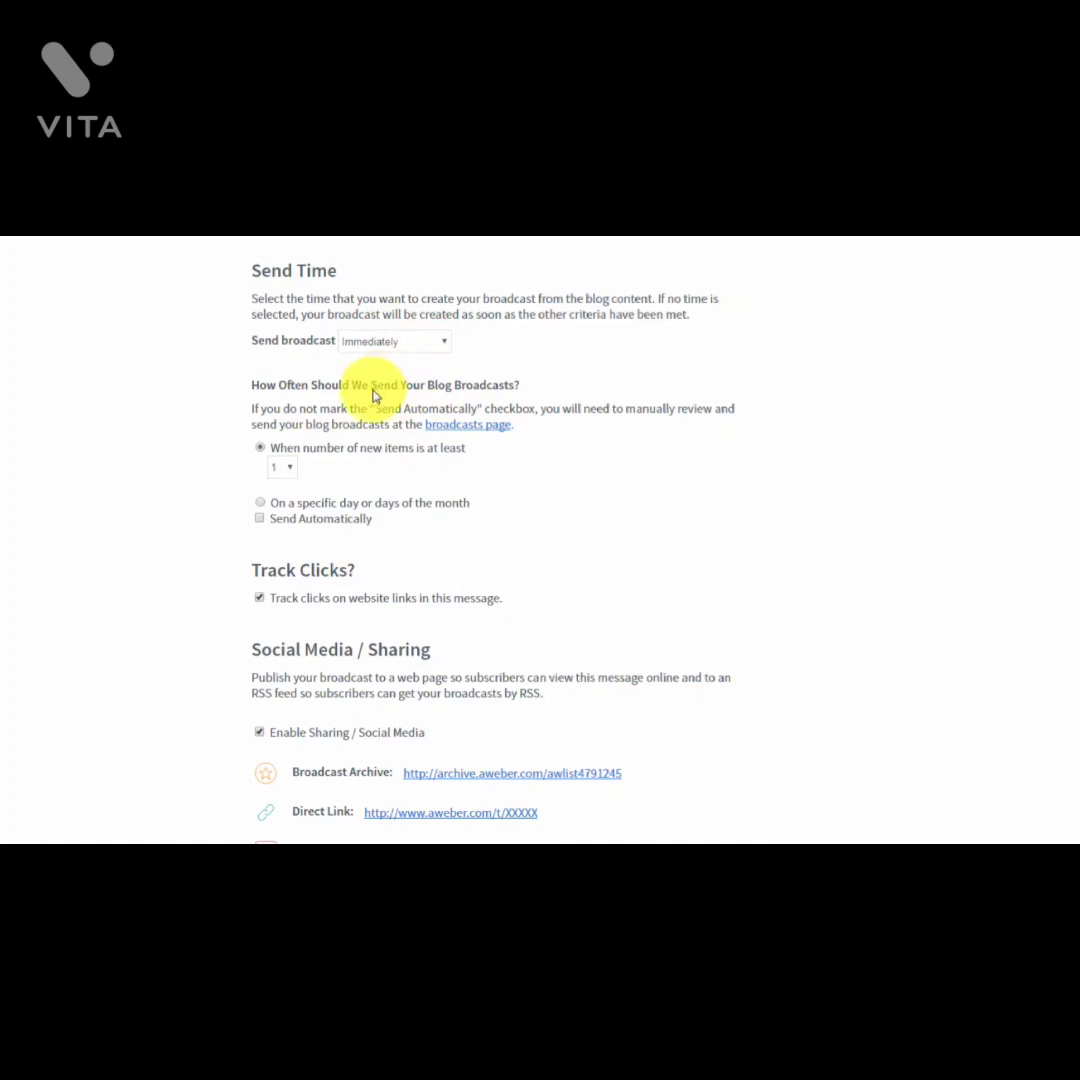
{"action": "left_click", "coordinate": [261, 505]}
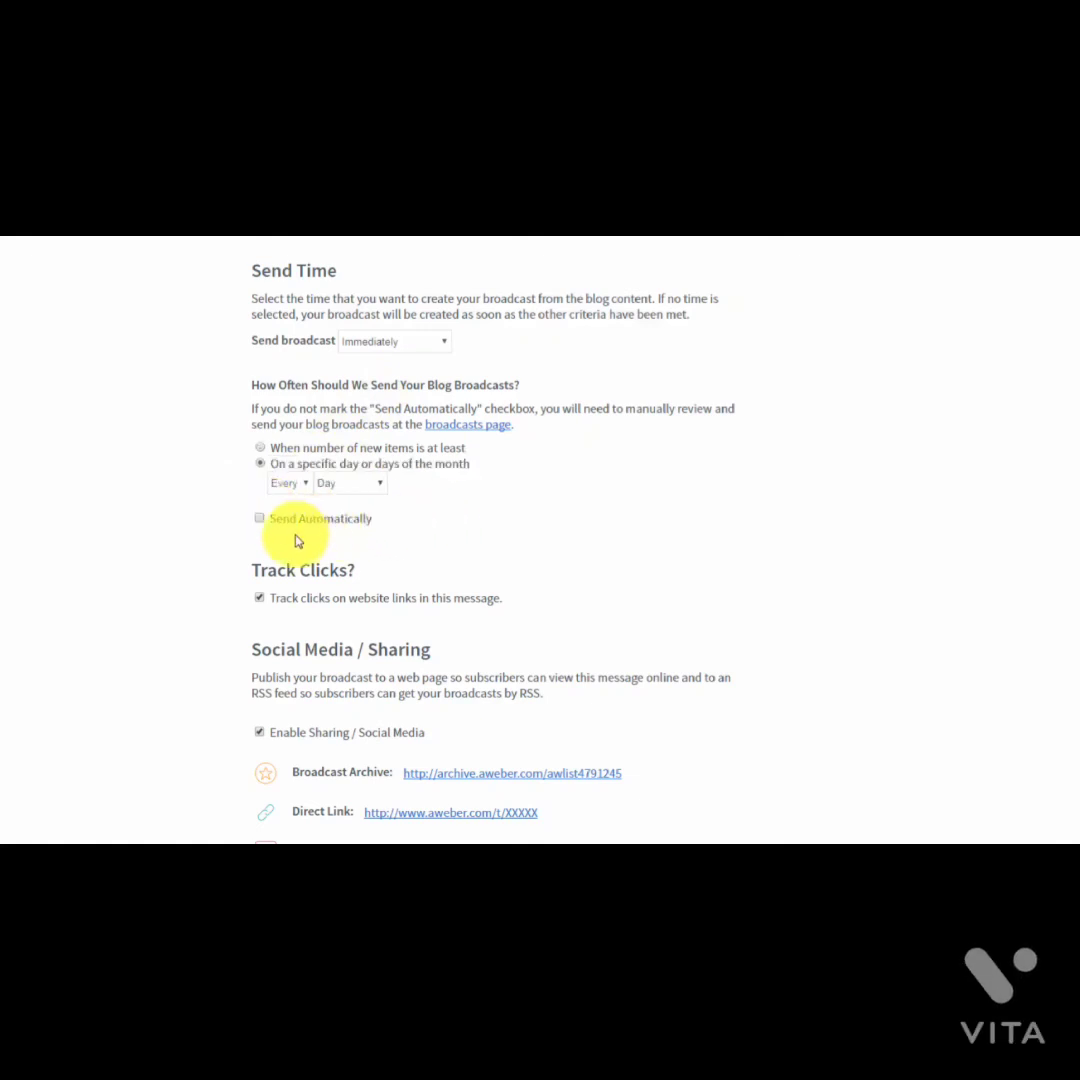
{"action": "left_click", "coordinate": [260, 519]}
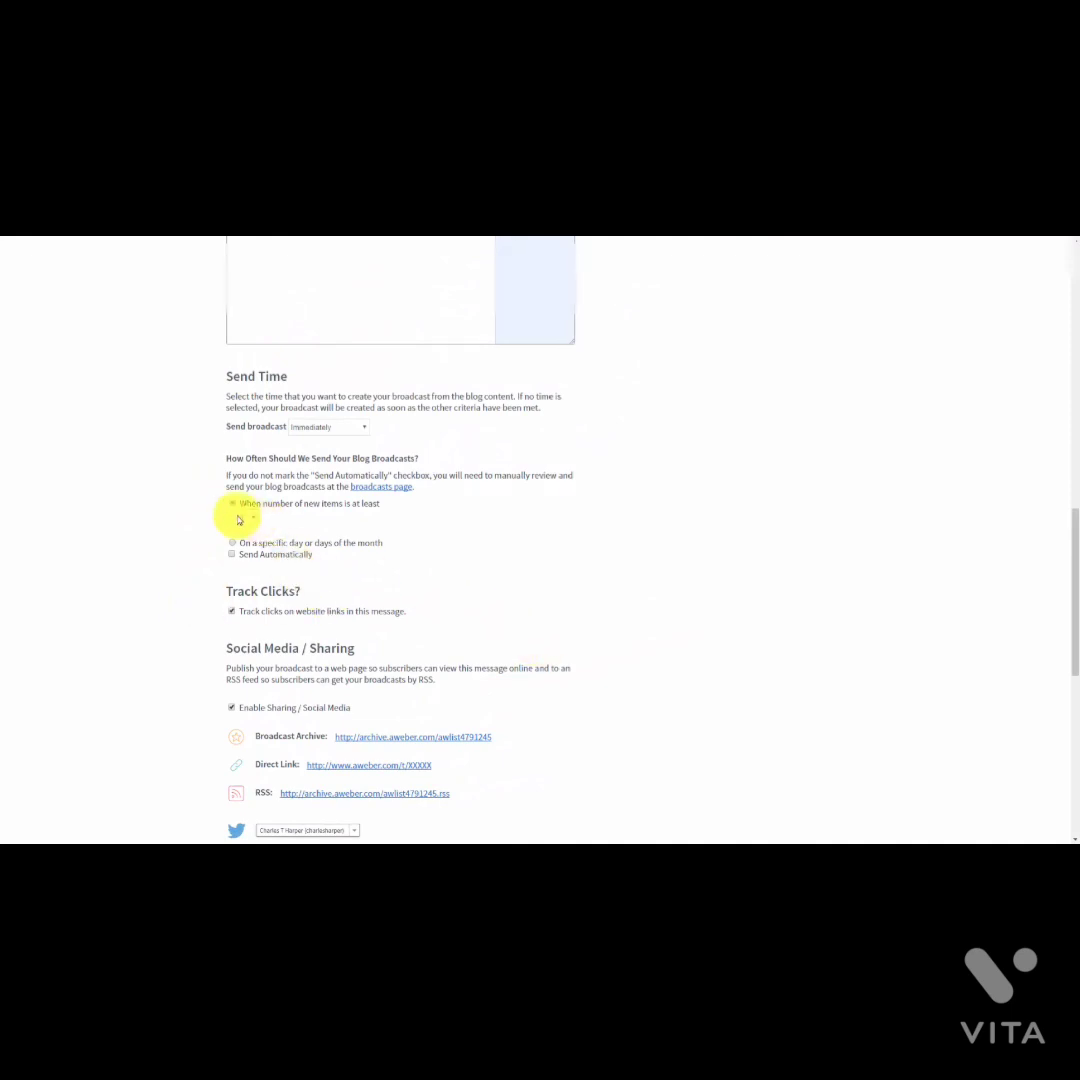
{"action": "scroll", "coordinate": [405, 626], "scroll_direction": "down", "scroll_amount": 5}
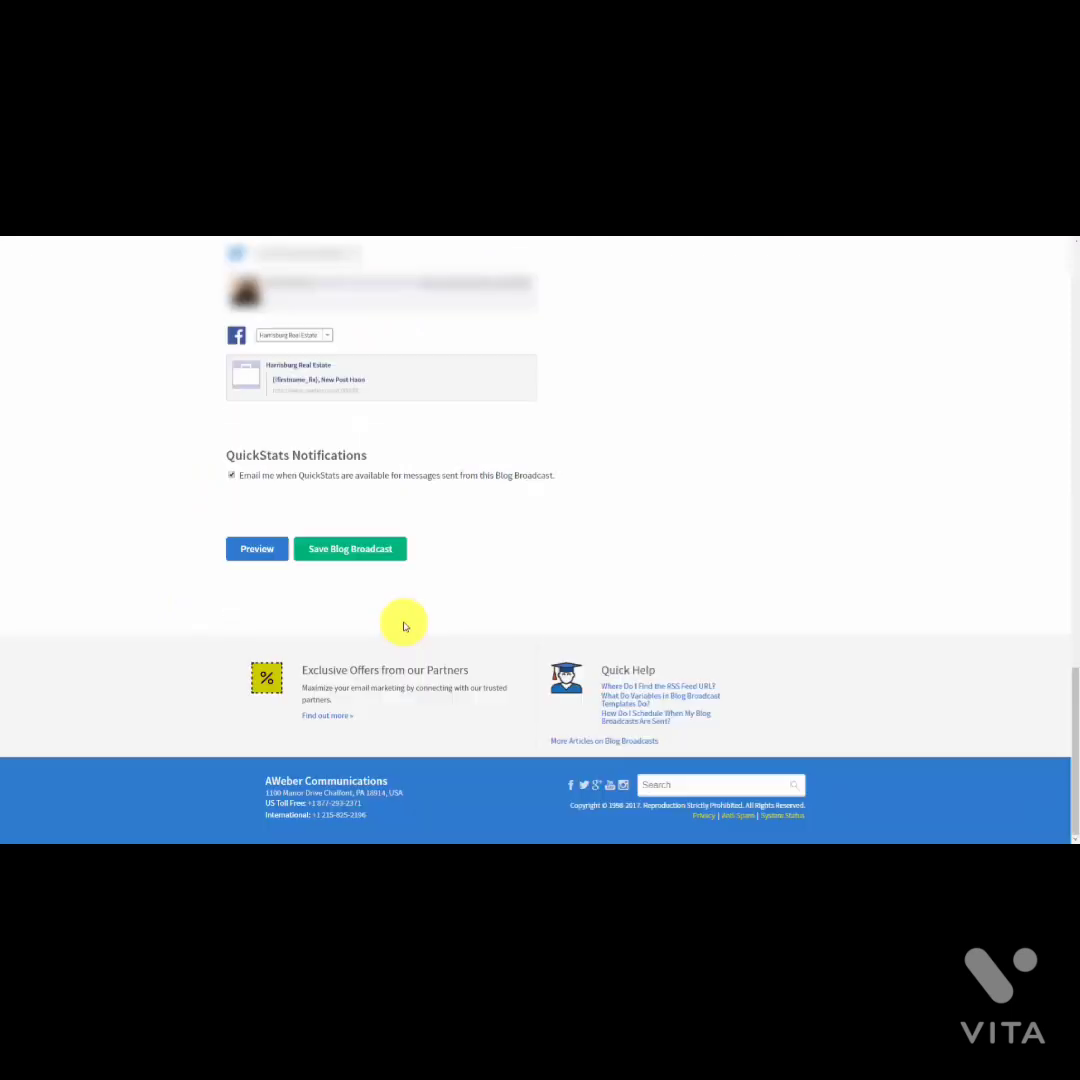
Step: Save the blog broadcast
{"action": "left_click", "coordinate": [339, 555]}
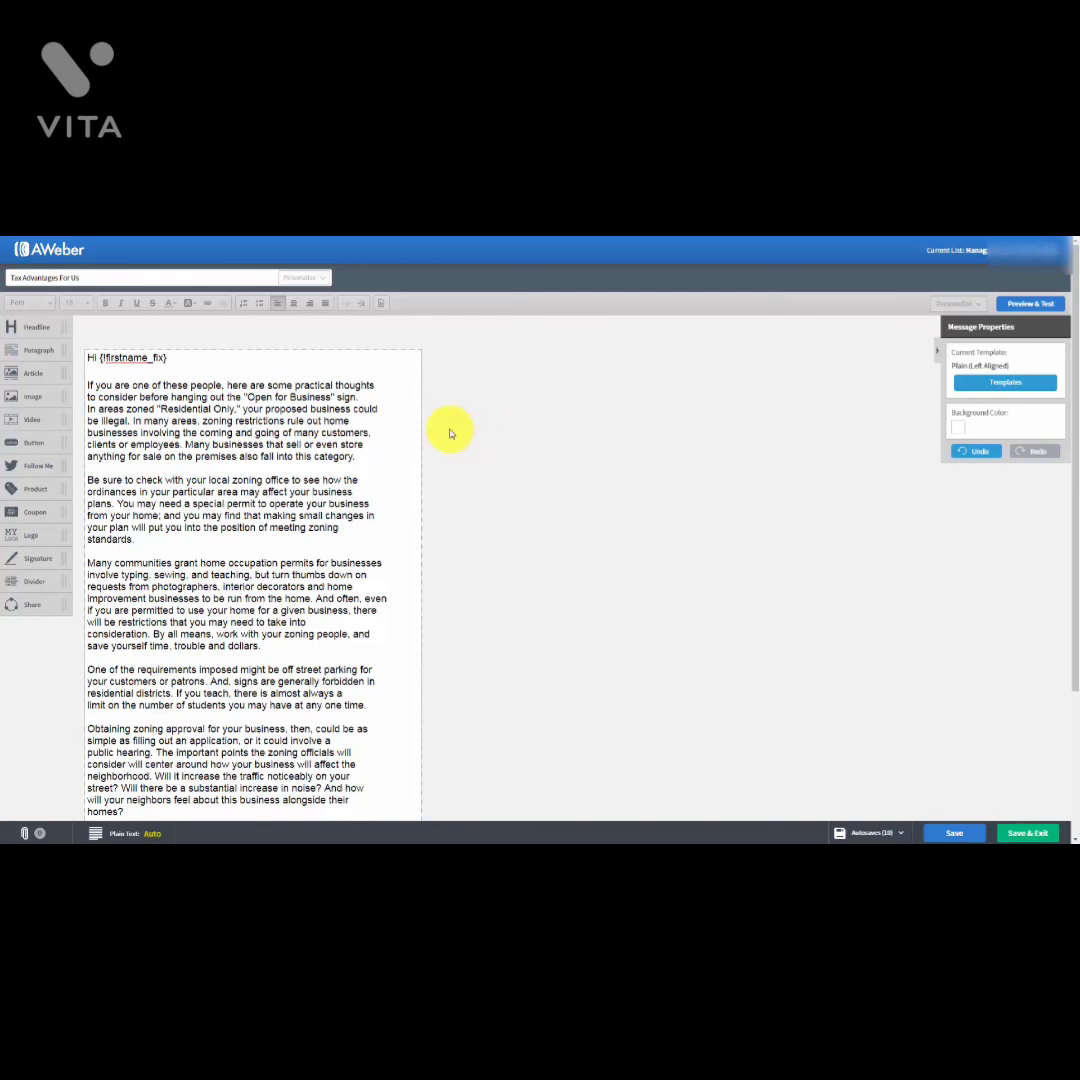
Step: Open the Plain Text dialog for the Tax Advantages For Us message
{"action": "scroll", "coordinate": [450, 433], "scroll_direction": "down", "scroll_amount": 1}
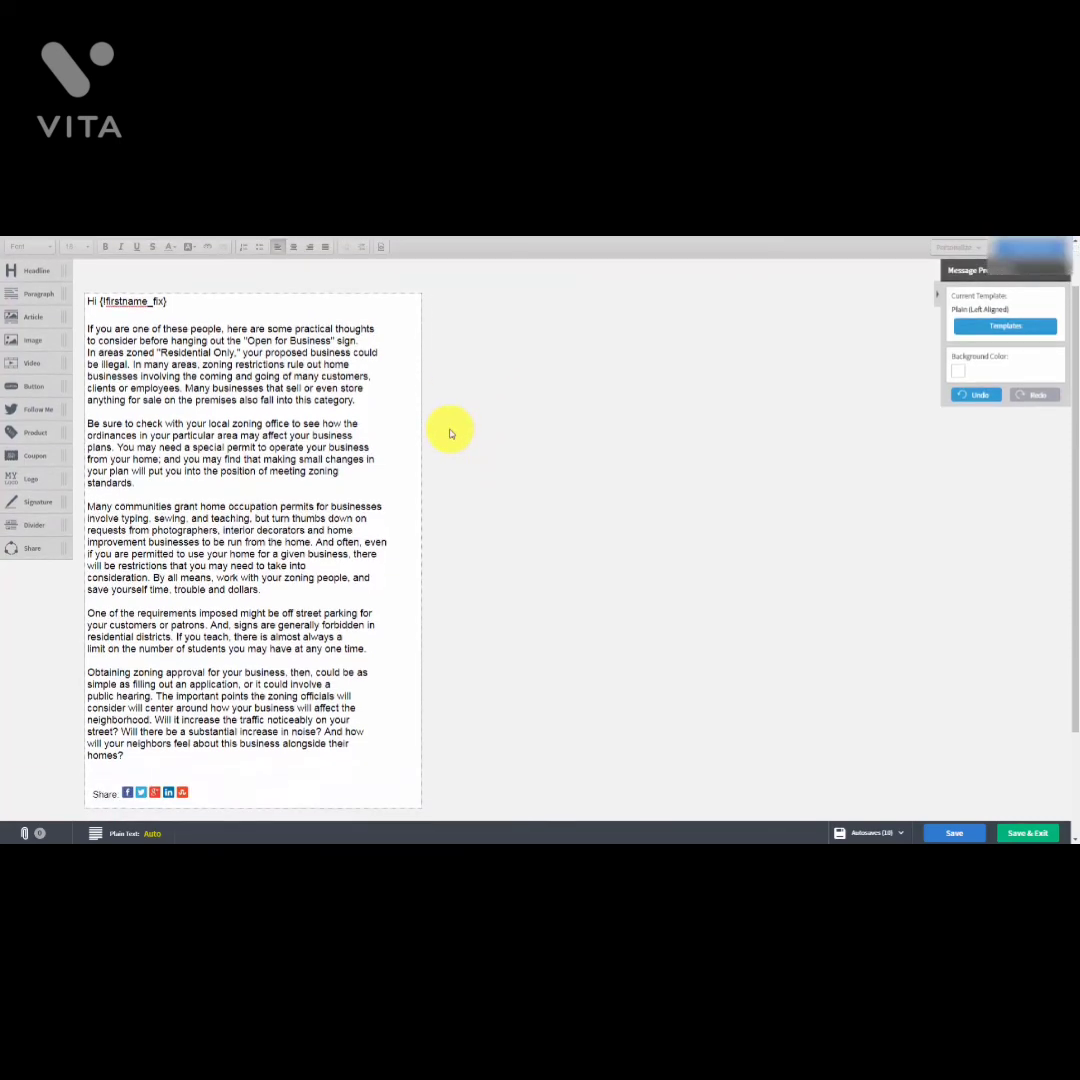
{"action": "mouse_move", "coordinate": [114, 424]}
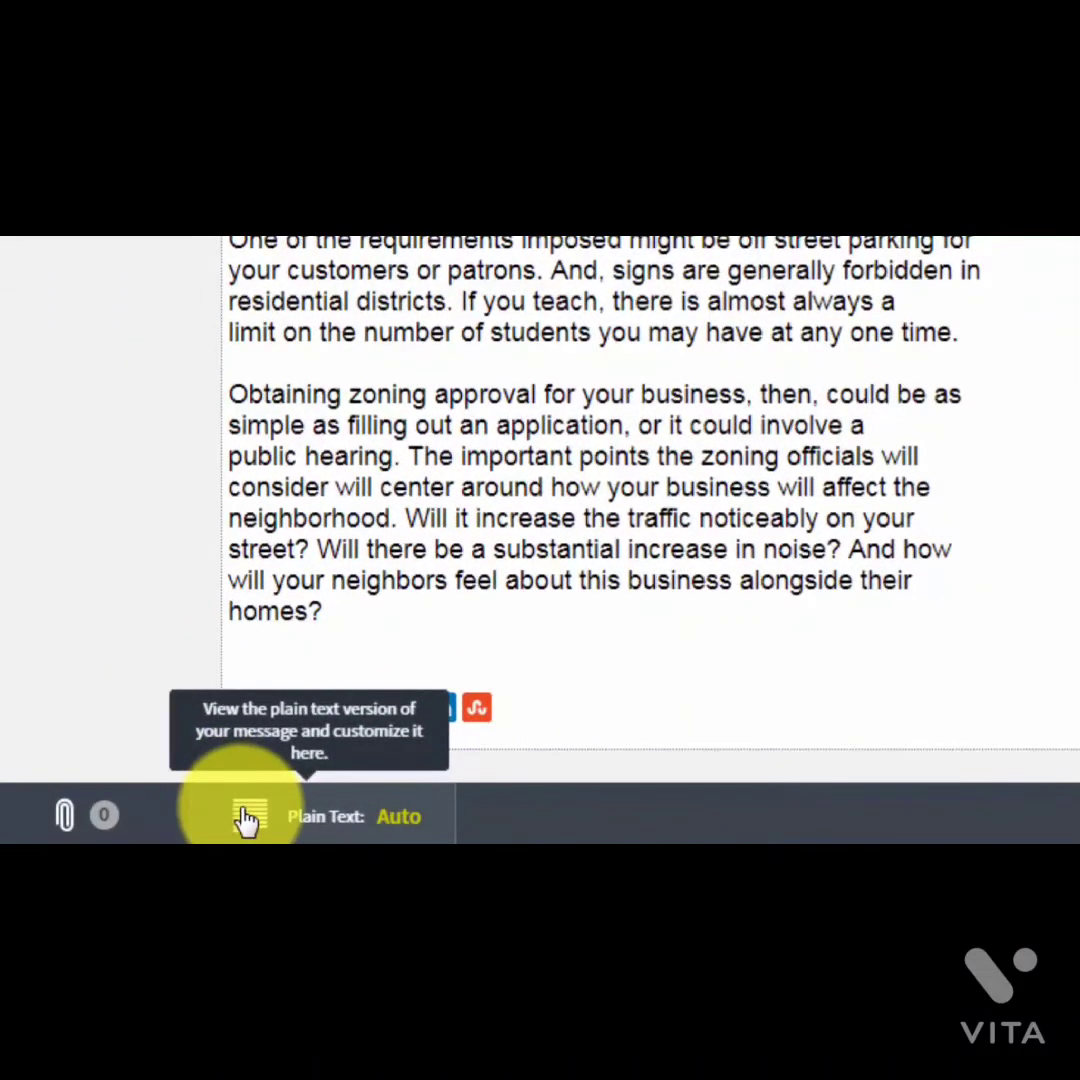
{"action": "left_click", "coordinate": [238, 817]}
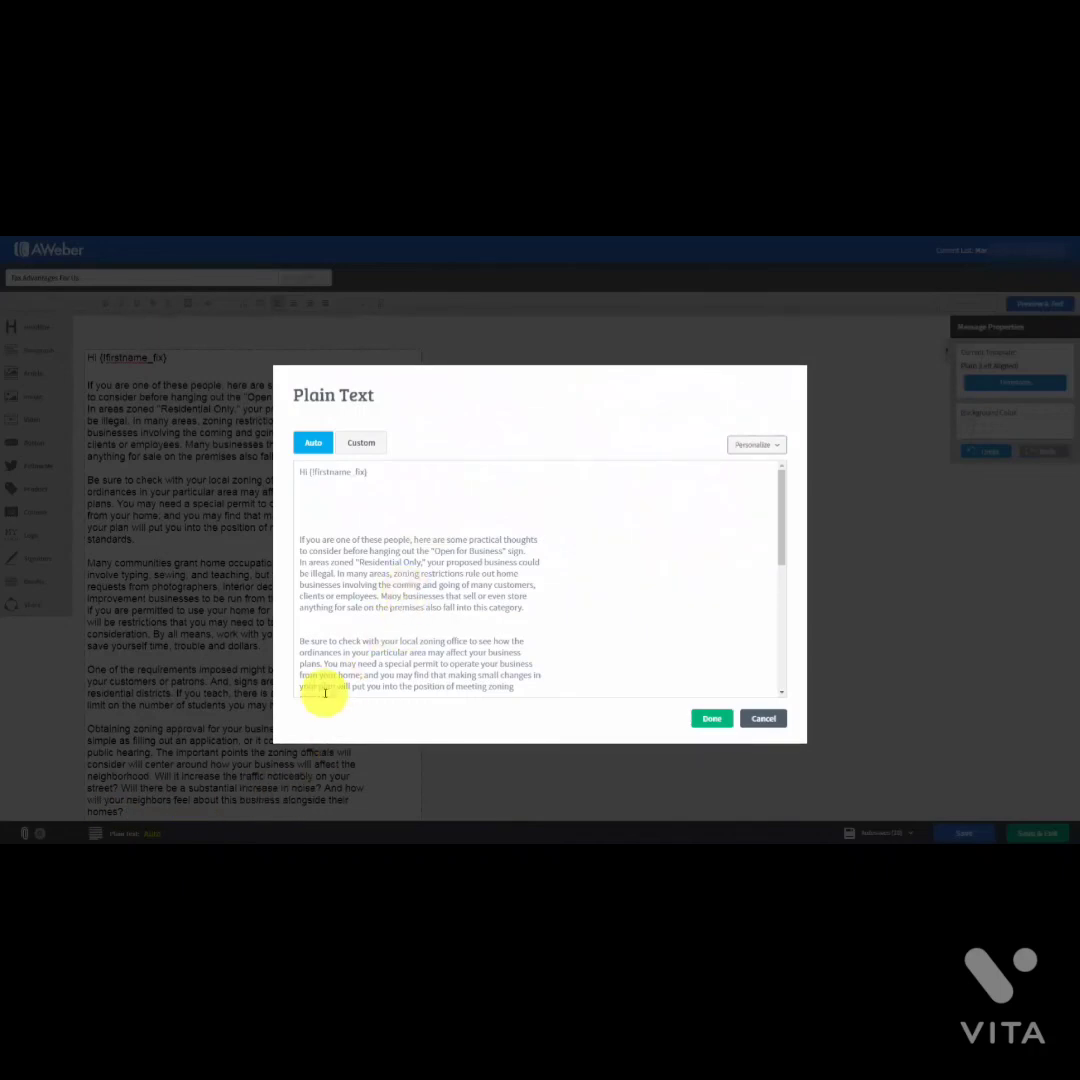
Step: Switch the message's plain-text version to Custom
{"action": "scroll", "coordinate": [403, 523], "scroll_direction": "down", "scroll_amount": 5}
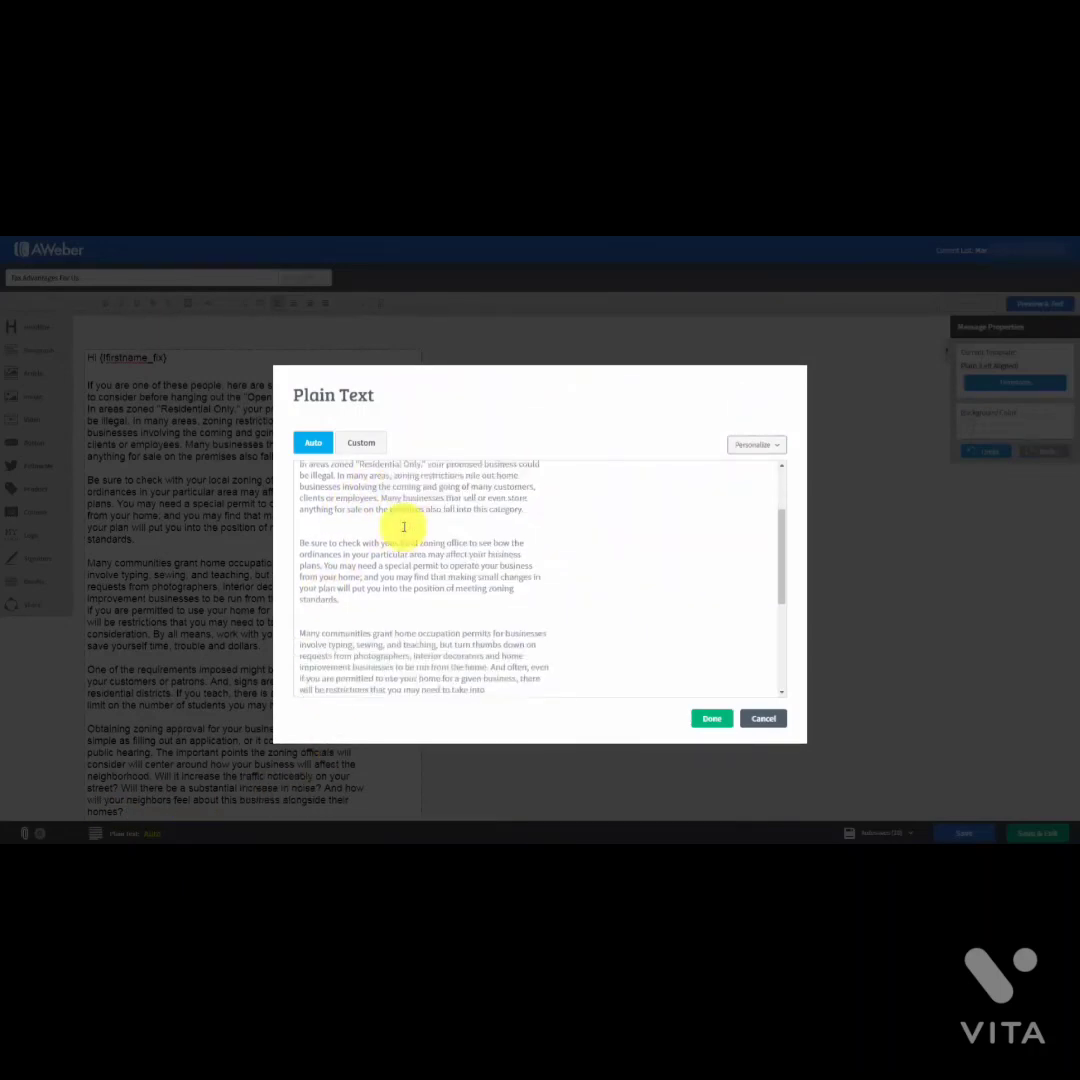
{"action": "scroll", "coordinate": [403, 540], "scroll_direction": "up", "scroll_amount": 6}
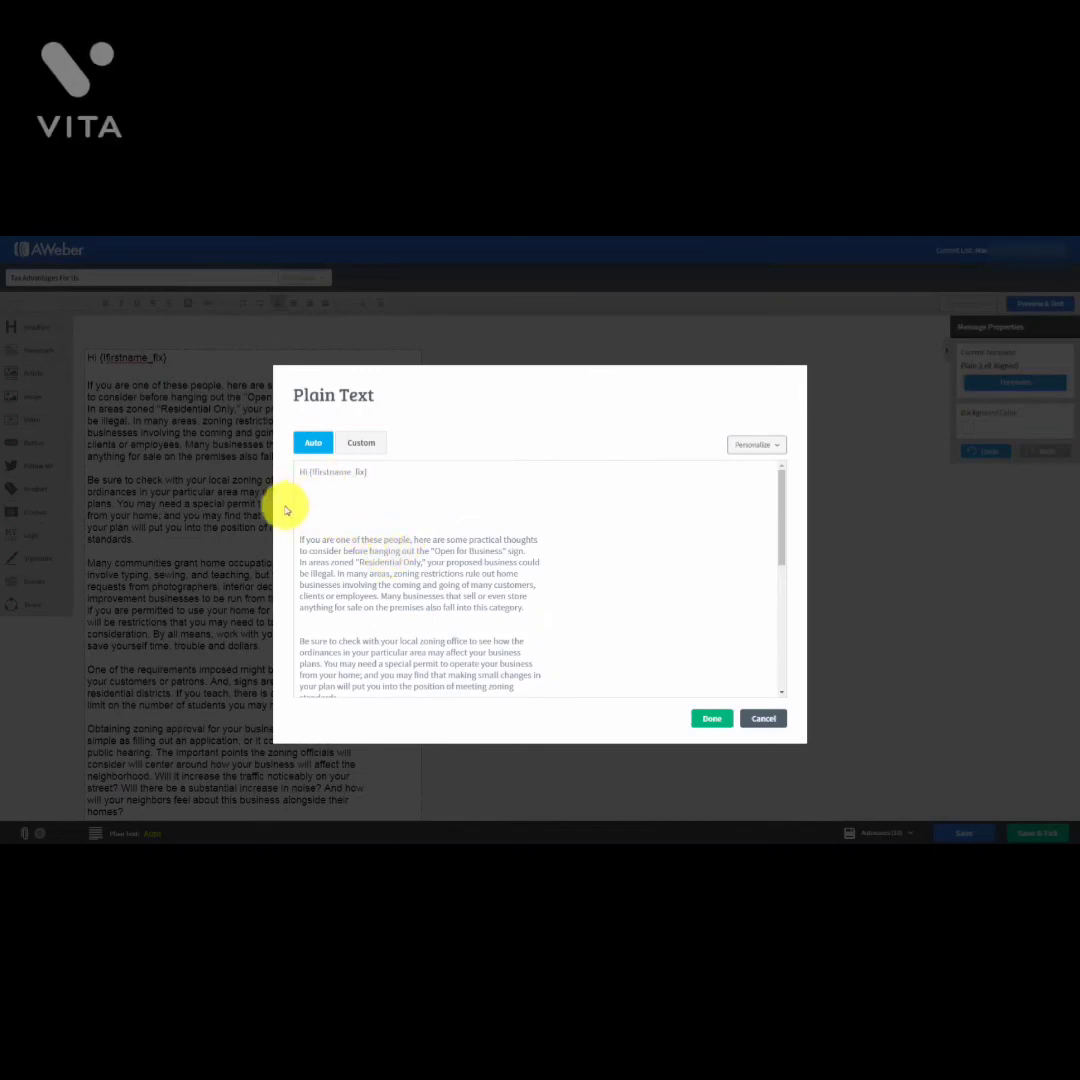
{"action": "left_click", "coordinate": [475, 527]}
{"action": "scroll", "coordinate": [472, 560], "scroll_direction": "down", "scroll_amount": 5}
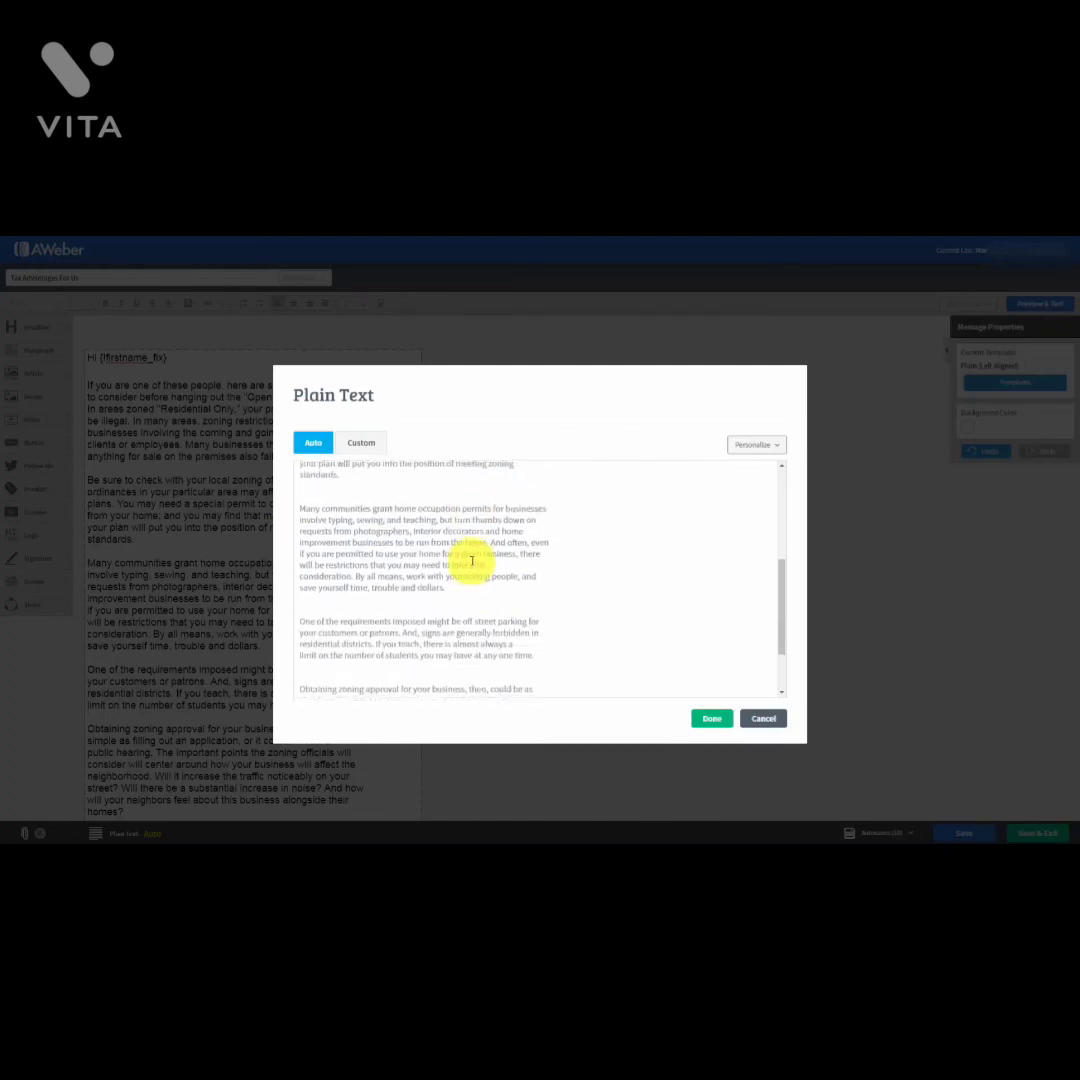
{"action": "scroll", "coordinate": [472, 561], "scroll_direction": "up", "scroll_amount": 5}
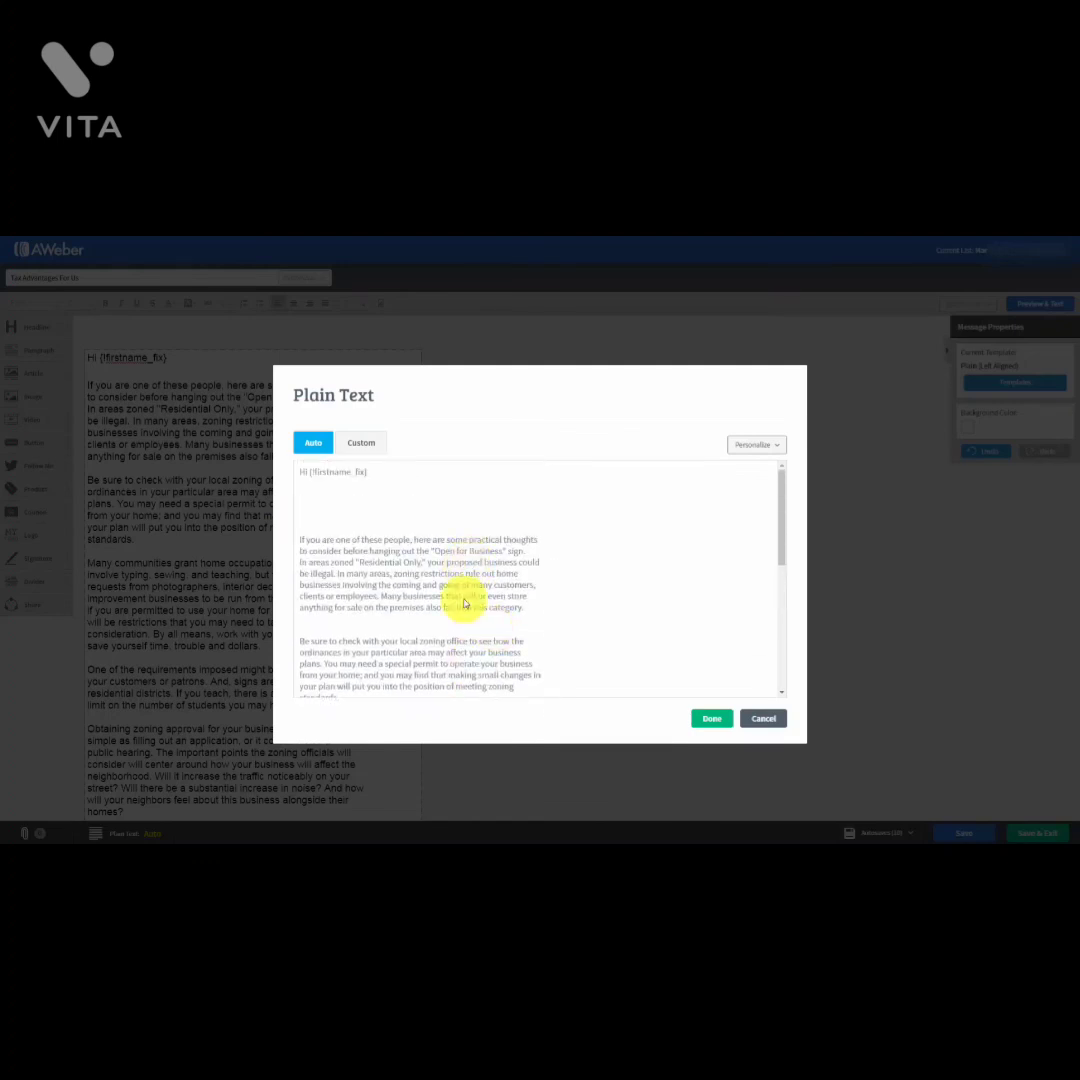
{"action": "left_click", "coordinate": [357, 444]}
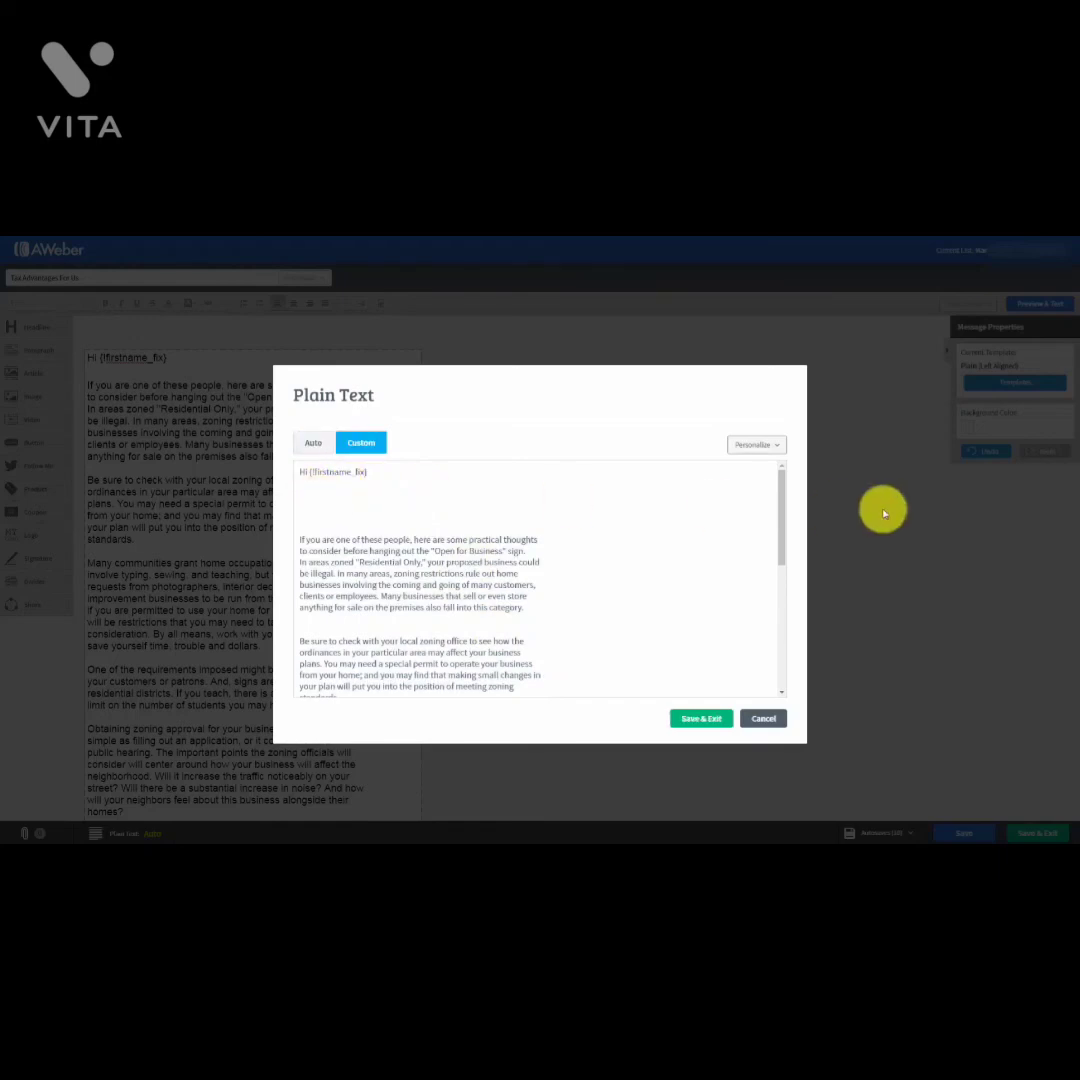
Step: Delete blank lines before the first, 'Be sure to check' and 'Many communities' paragraphs, then save
{"action": "key", "text": "Delete"}
{"action": "key", "text": "Delete"}
{"action": "key", "text": "Delete"}
{"action": "key", "text": "Delete"}
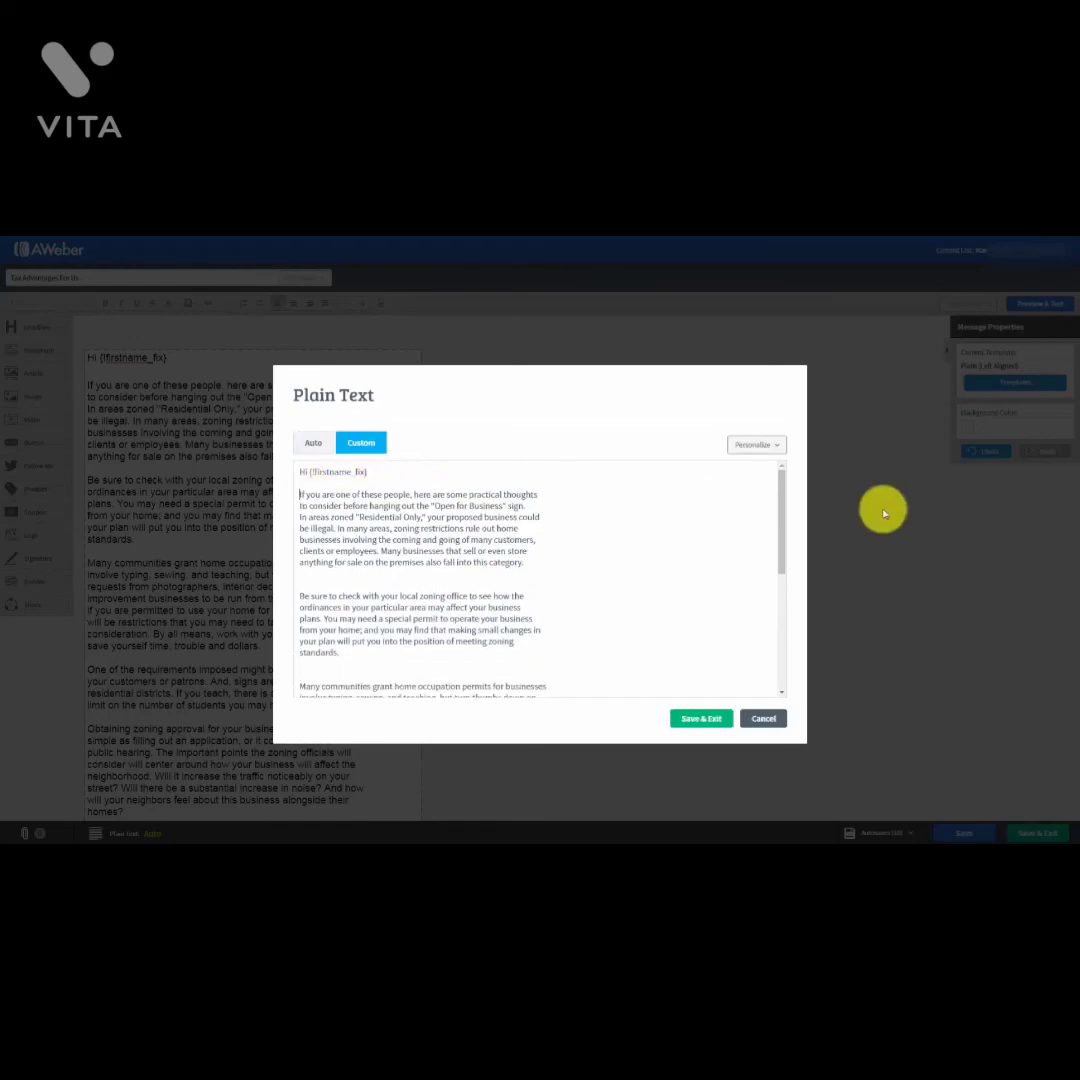
{"action": "left_click", "coordinate": [314, 584]}
{"action": "key", "text": "Delete"}
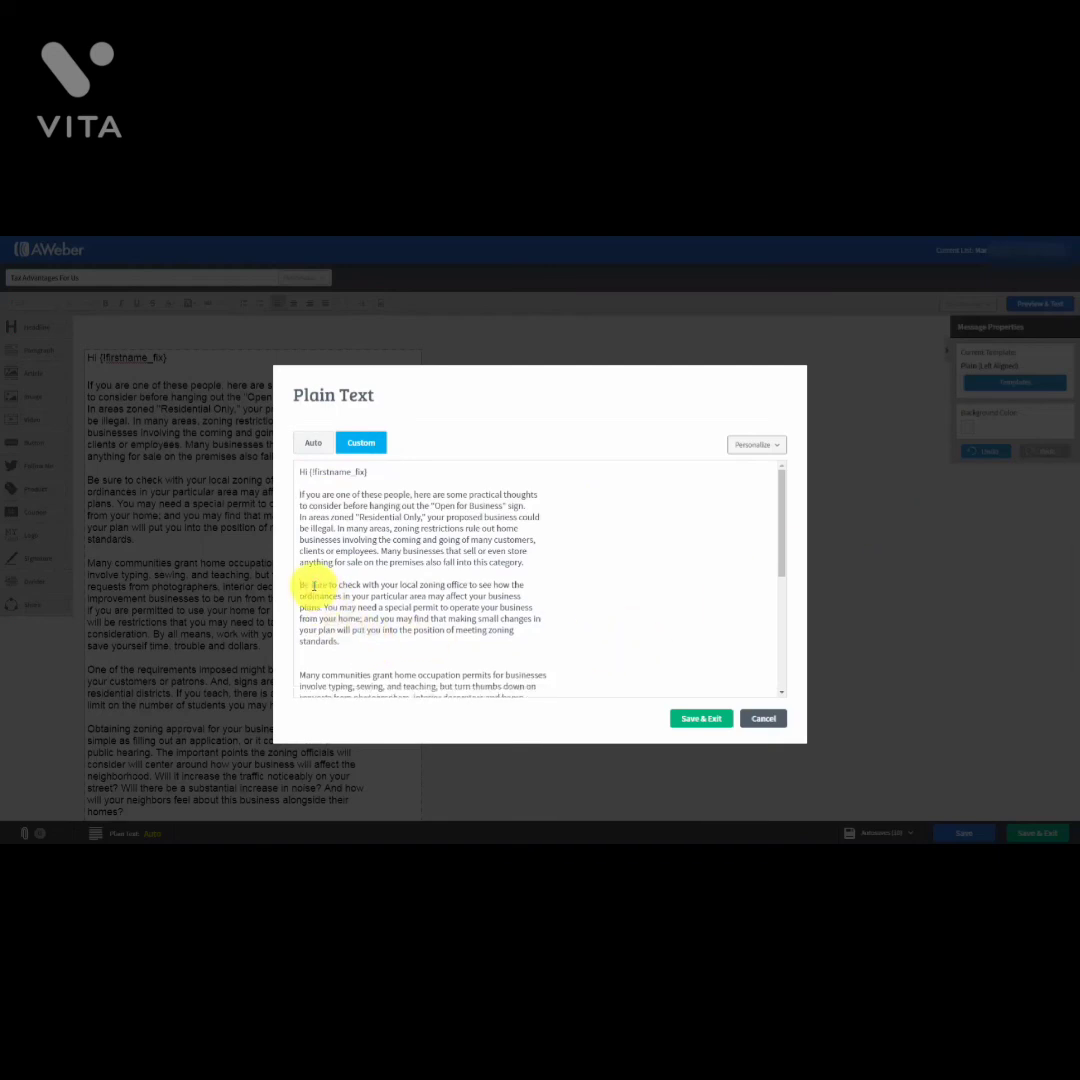
{"action": "left_click", "coordinate": [309, 663]}
{"action": "key", "text": "Delete"}
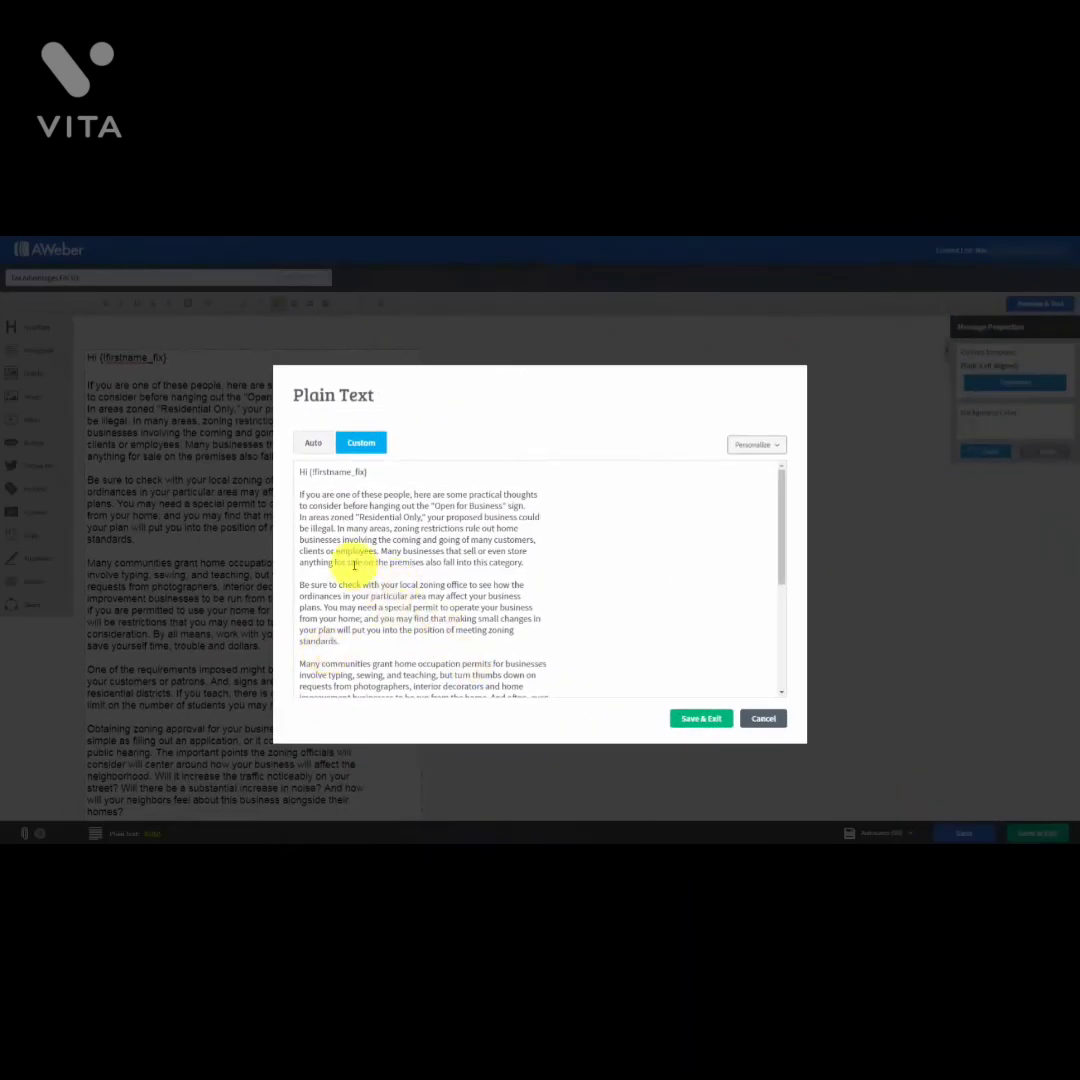
{"action": "left_click", "coordinate": [690, 721]}
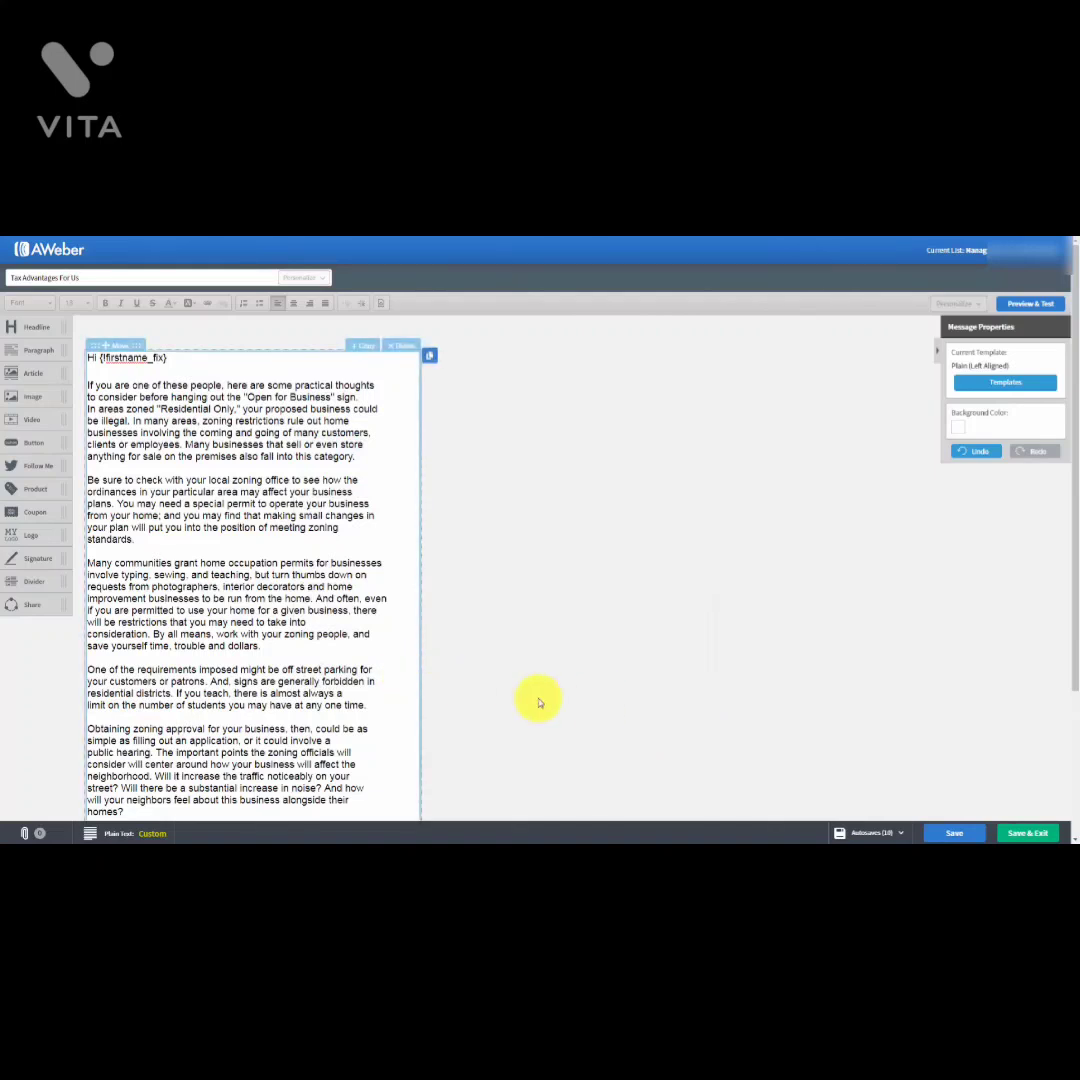
{"action": "left_click", "coordinate": [942, 833]}
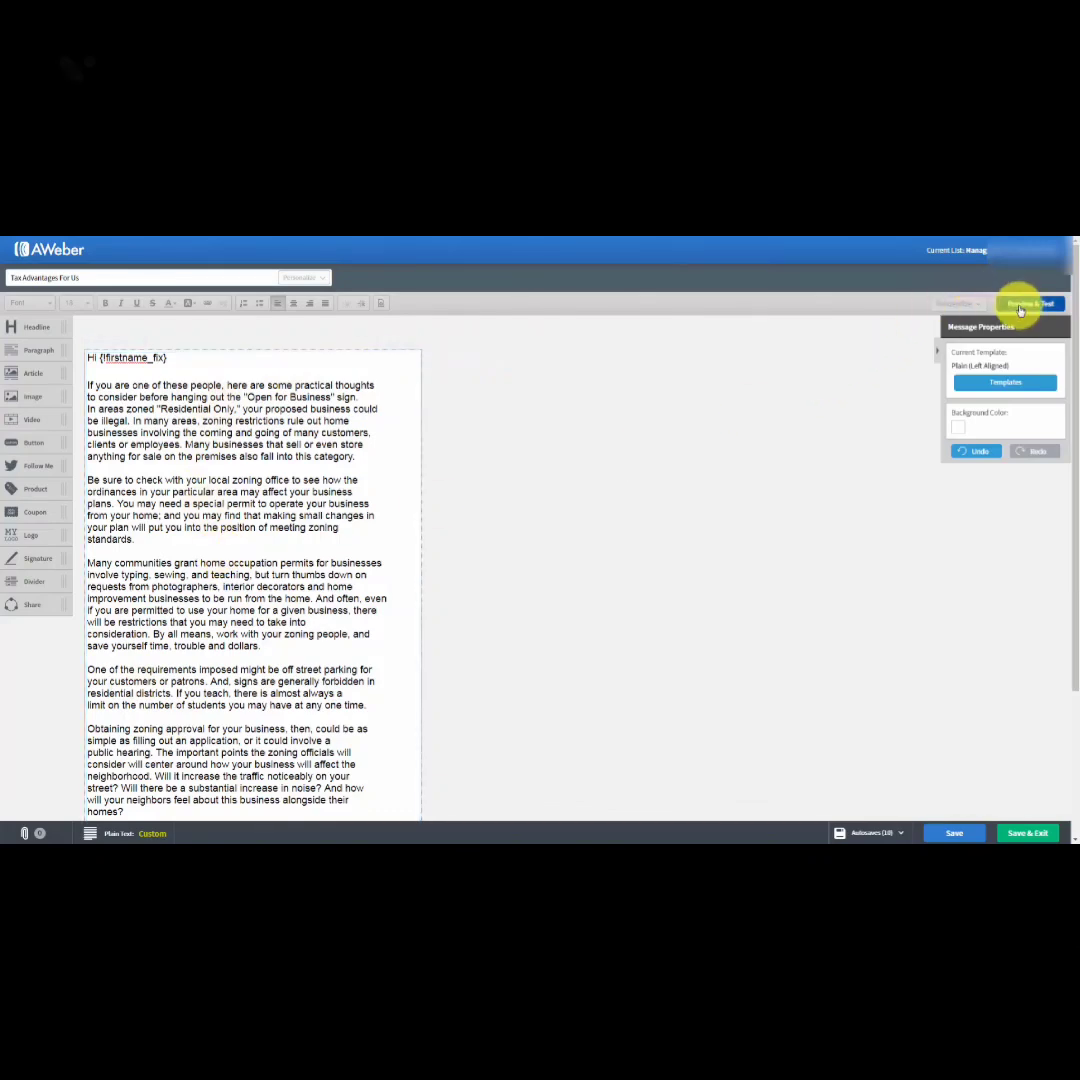
Step: Preview the Tax Advantages For Us message, then save and exit to Drafts
{"action": "left_click", "coordinate": [1020, 311]}
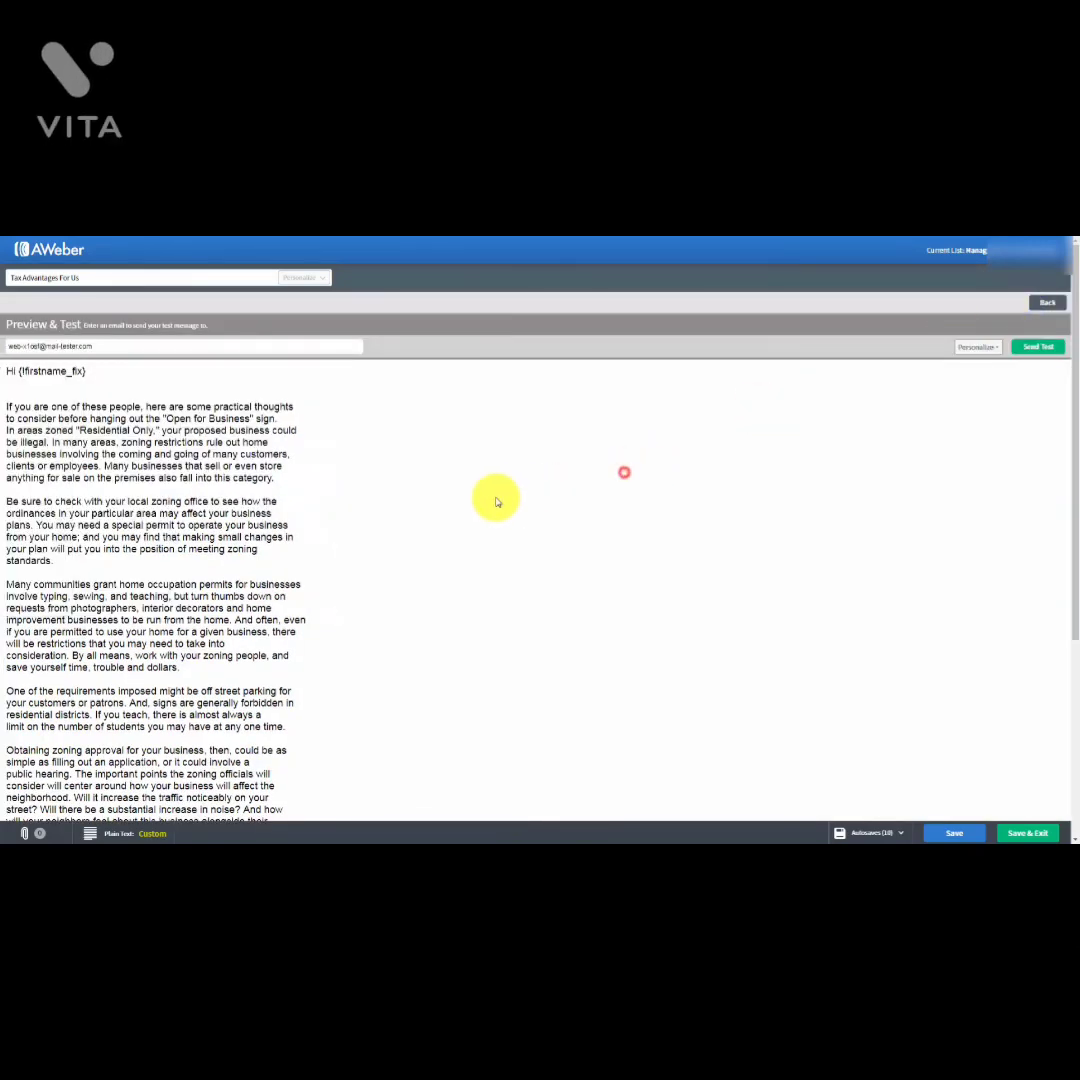
{"action": "scroll", "coordinate": [497, 495], "scroll_direction": "down", "scroll_amount": 5}
{"action": "scroll", "coordinate": [495, 497], "scroll_direction": "up", "scroll_amount": 5}
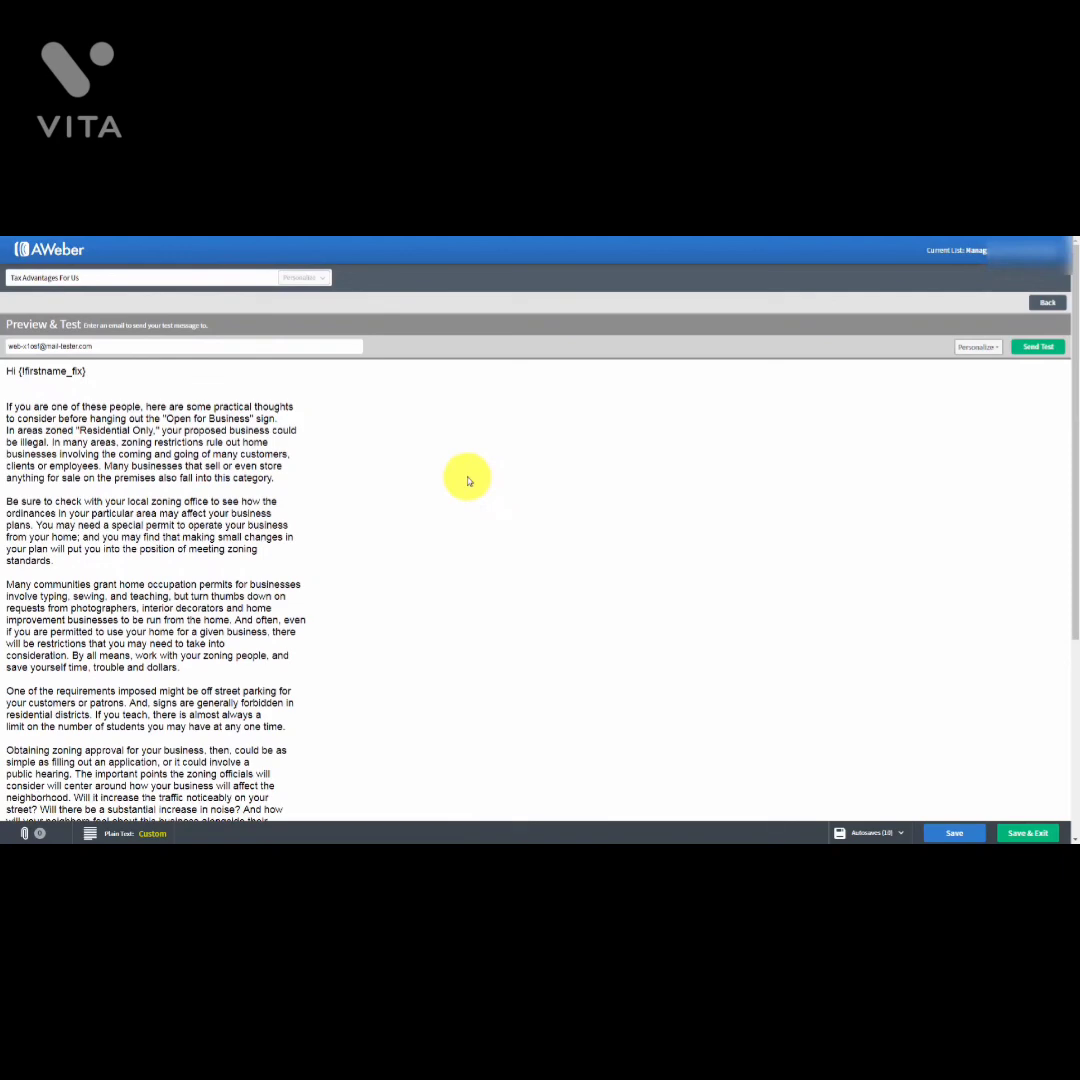
{"action": "left_click", "coordinate": [1012, 833]}
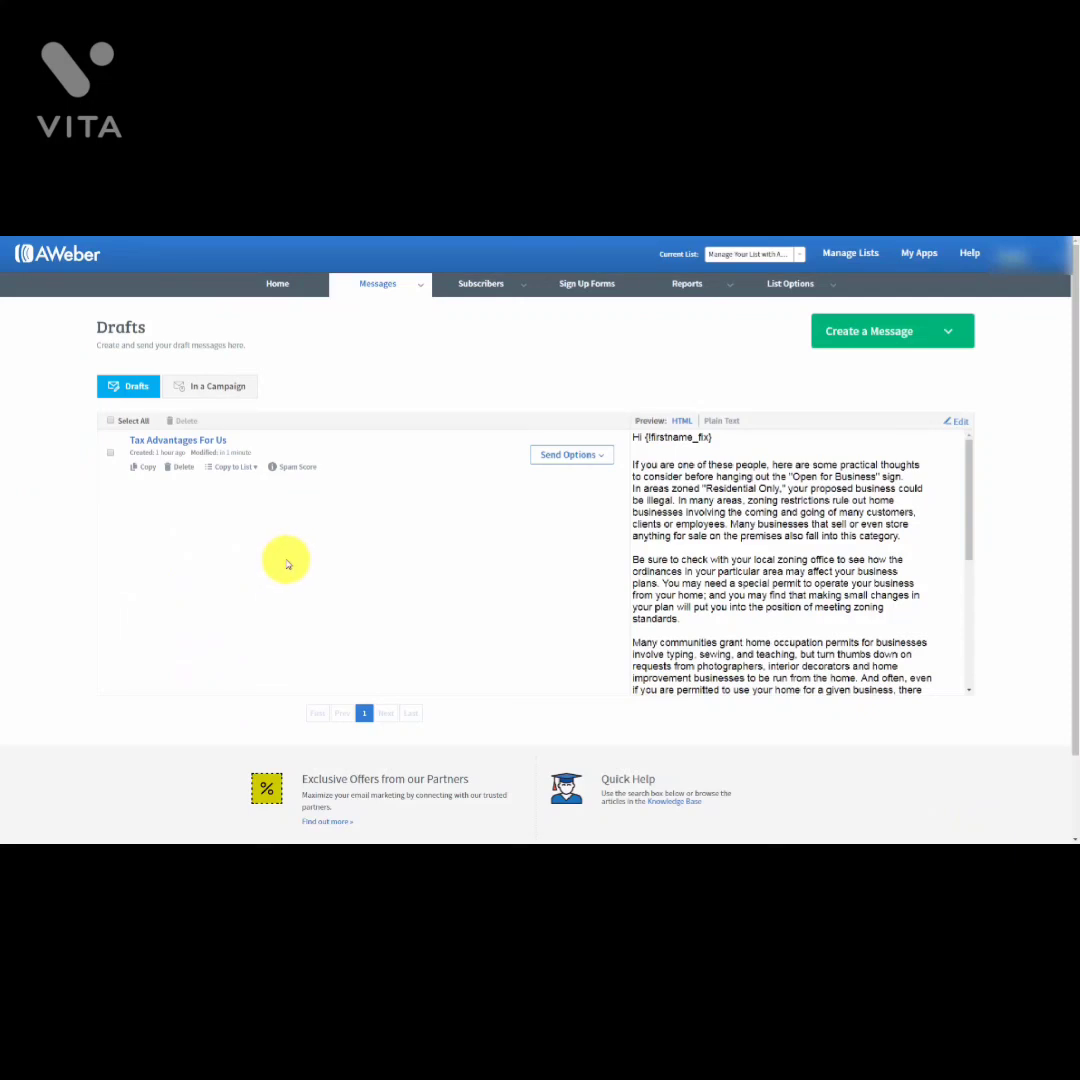
{"action": "left_click", "coordinate": [252, 467]}
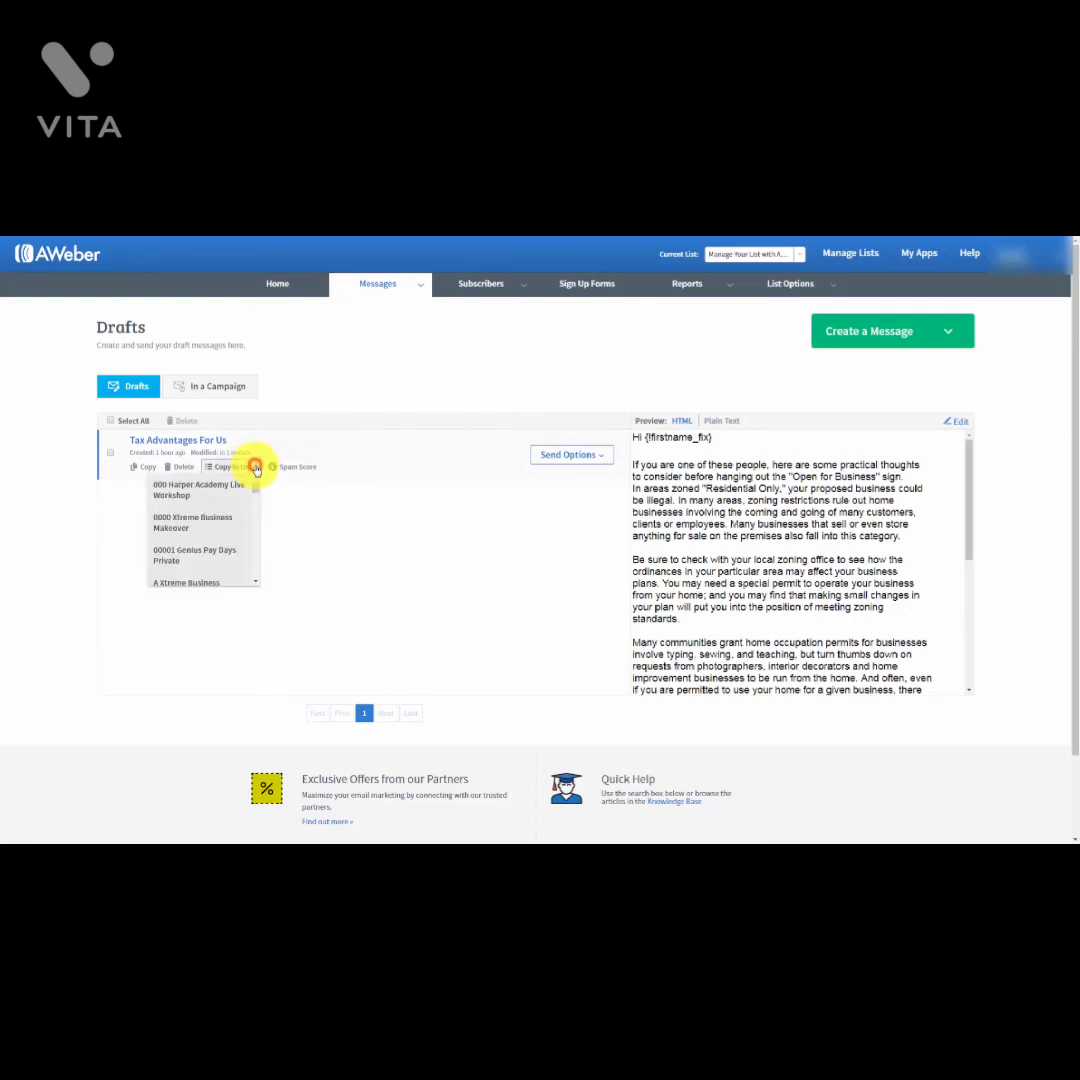
{"action": "left_click", "coordinate": [253, 467]}
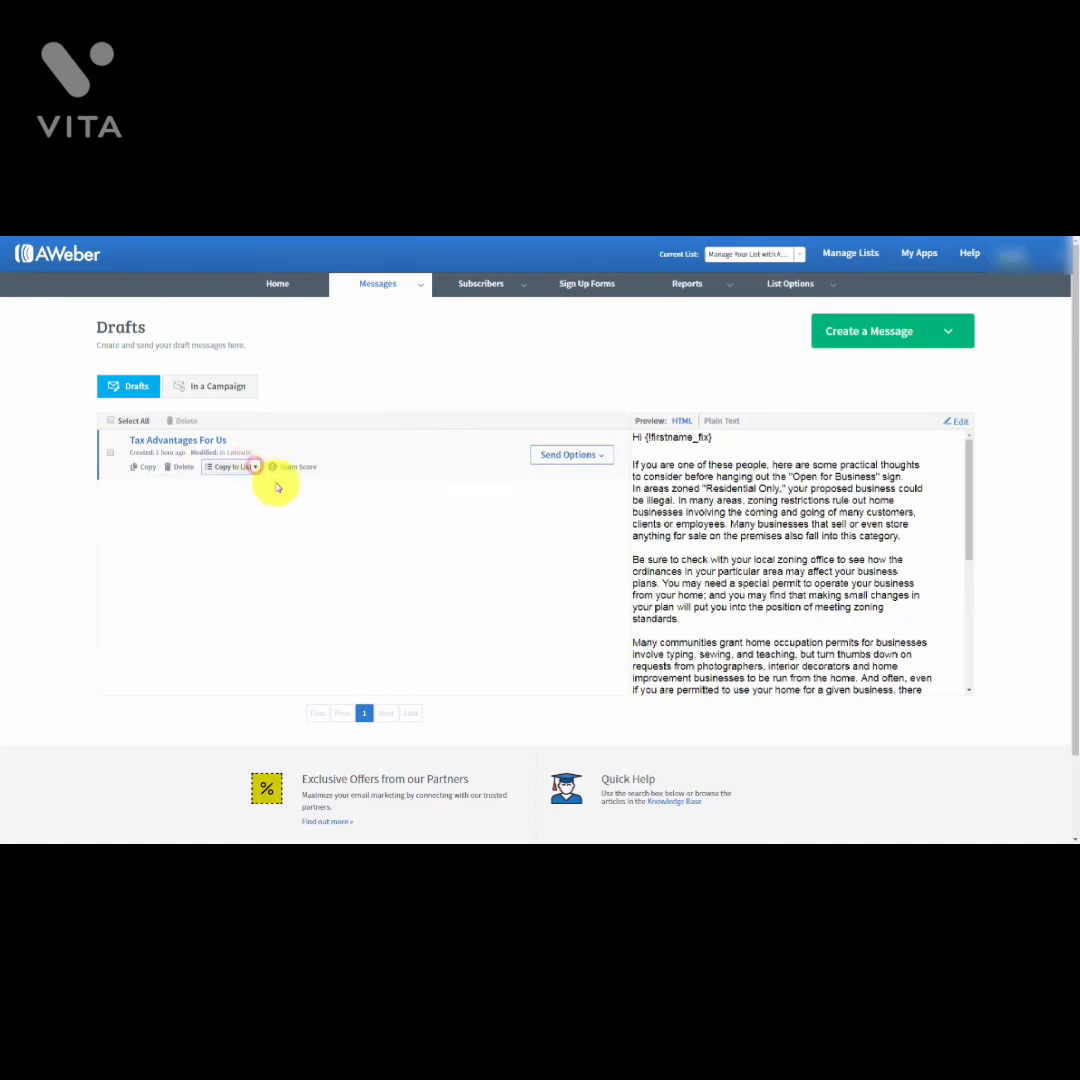
{"action": "left_click", "coordinate": [605, 460]}
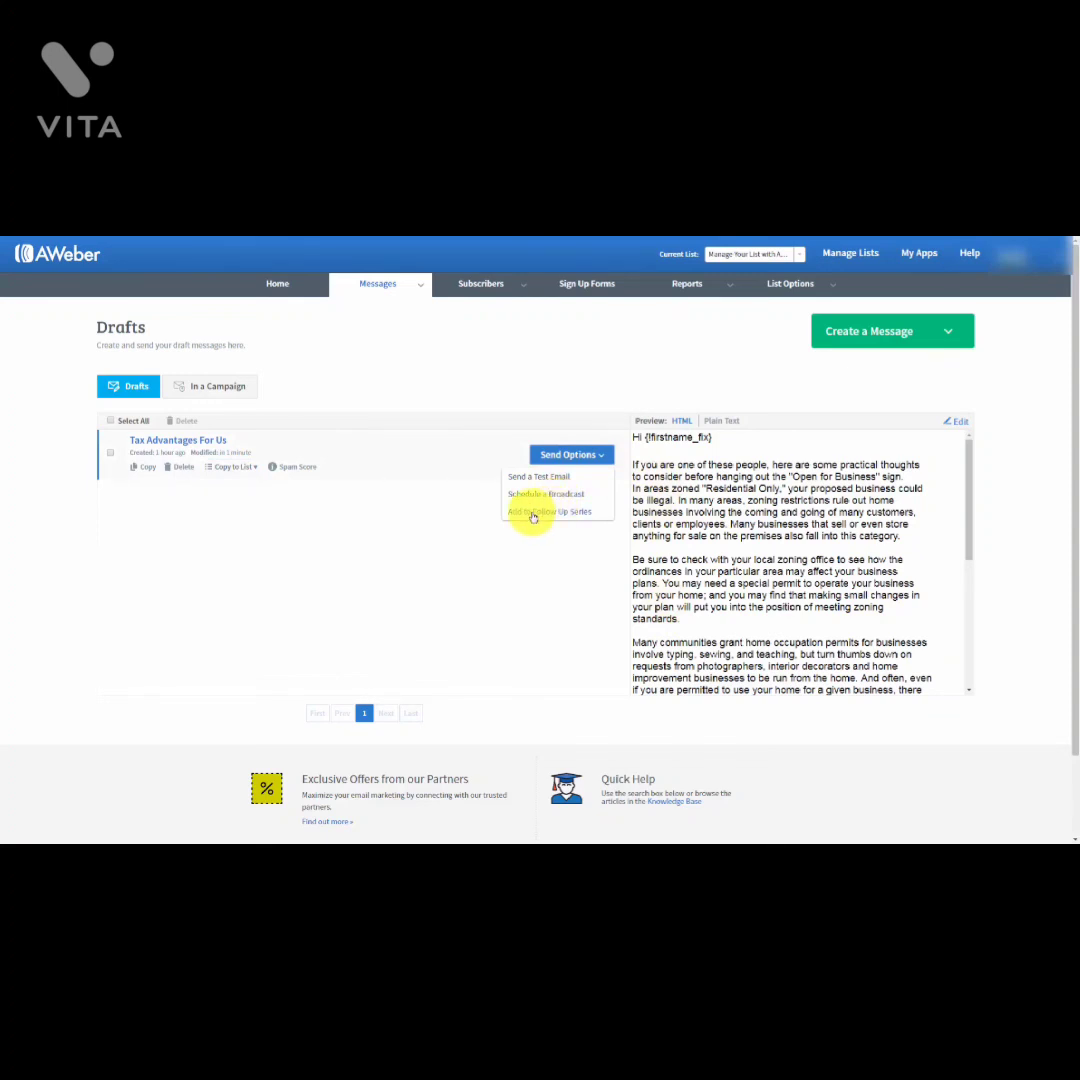
{"action": "left_click", "coordinate": [311, 518]}
{"action": "left_click", "coordinate": [600, 456]}
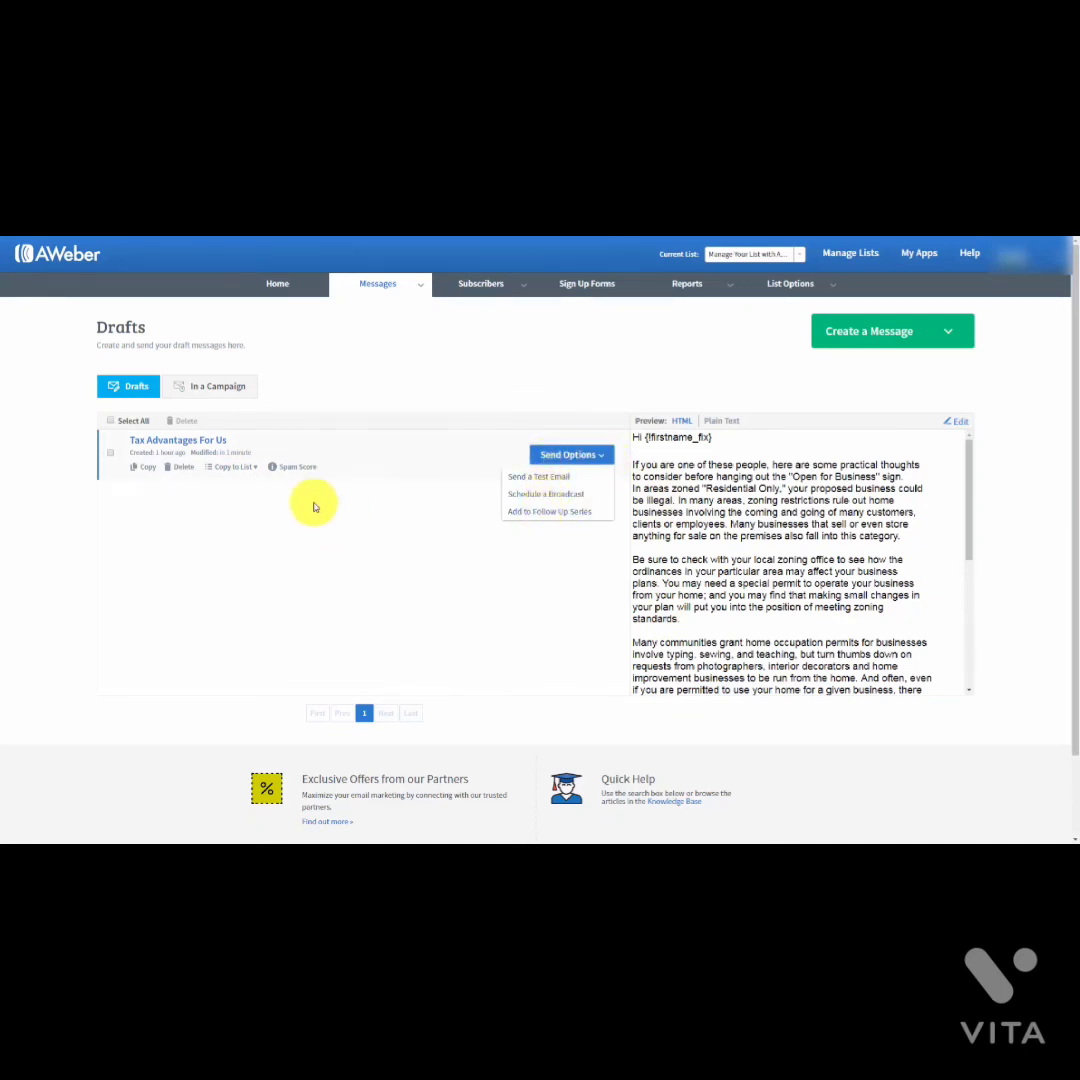
{"action": "left_click", "coordinate": [303, 513]}
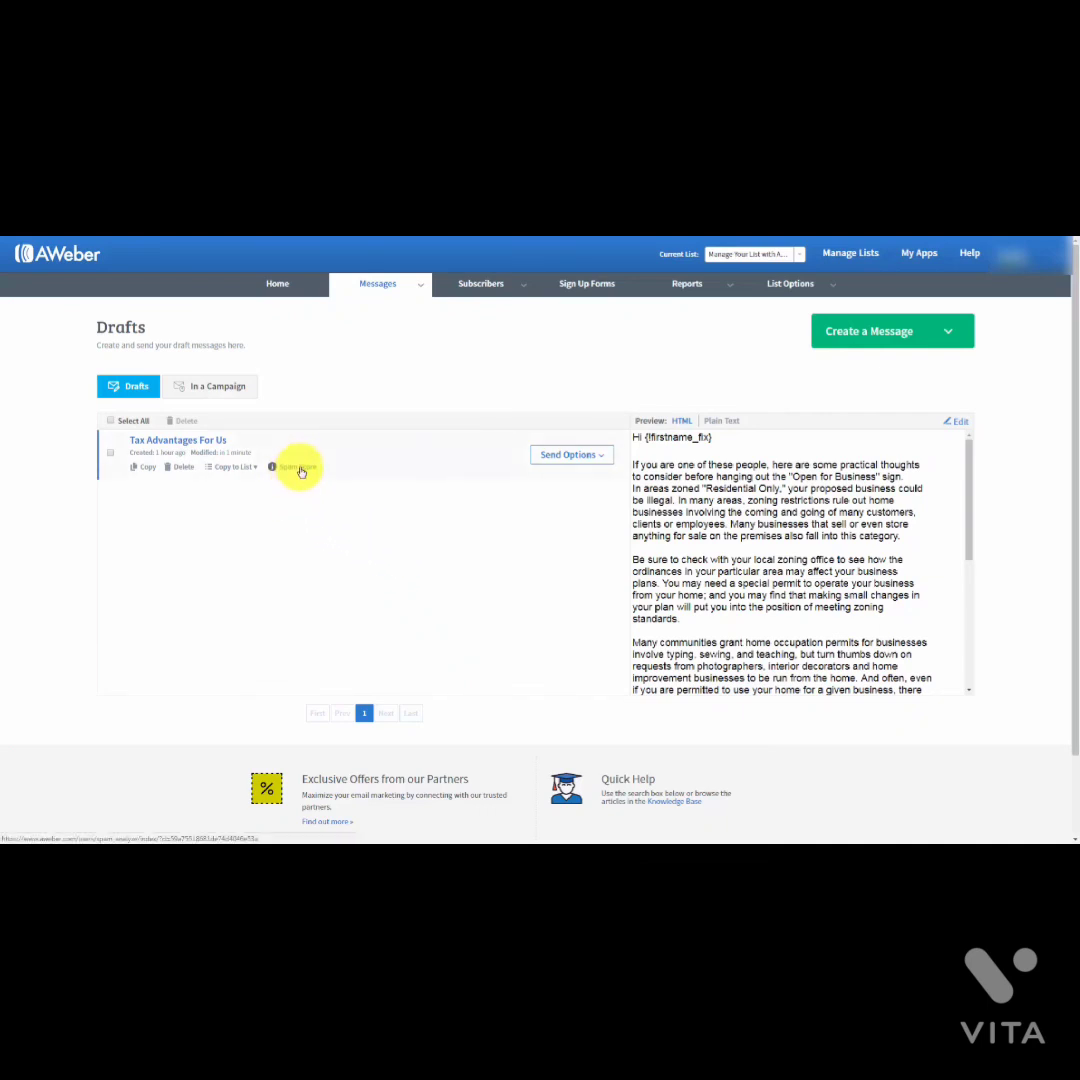
{"action": "left_click", "coordinate": [300, 471]}
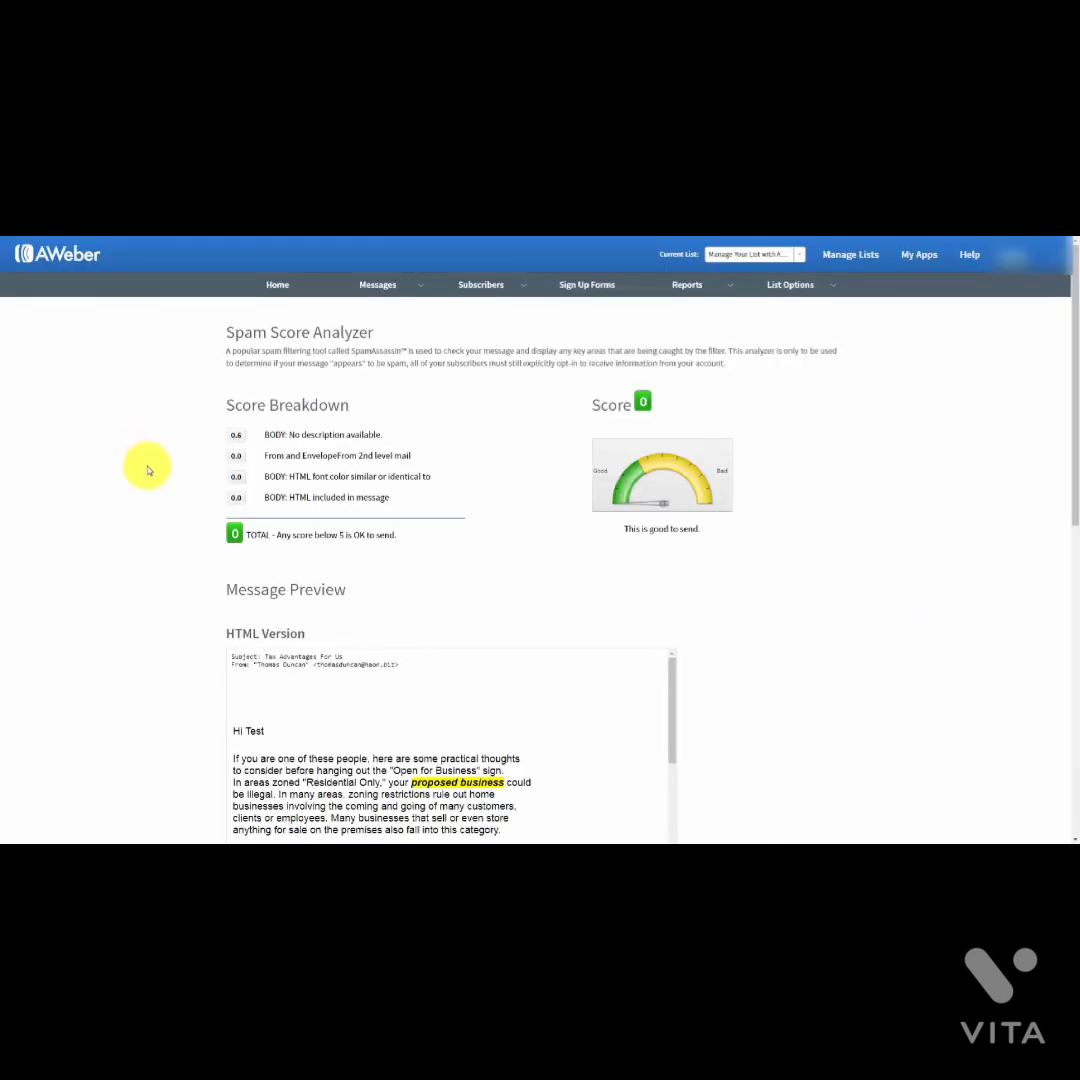
{"action": "scroll", "coordinate": [148, 470], "scroll_direction": "down", "scroll_amount": 6}
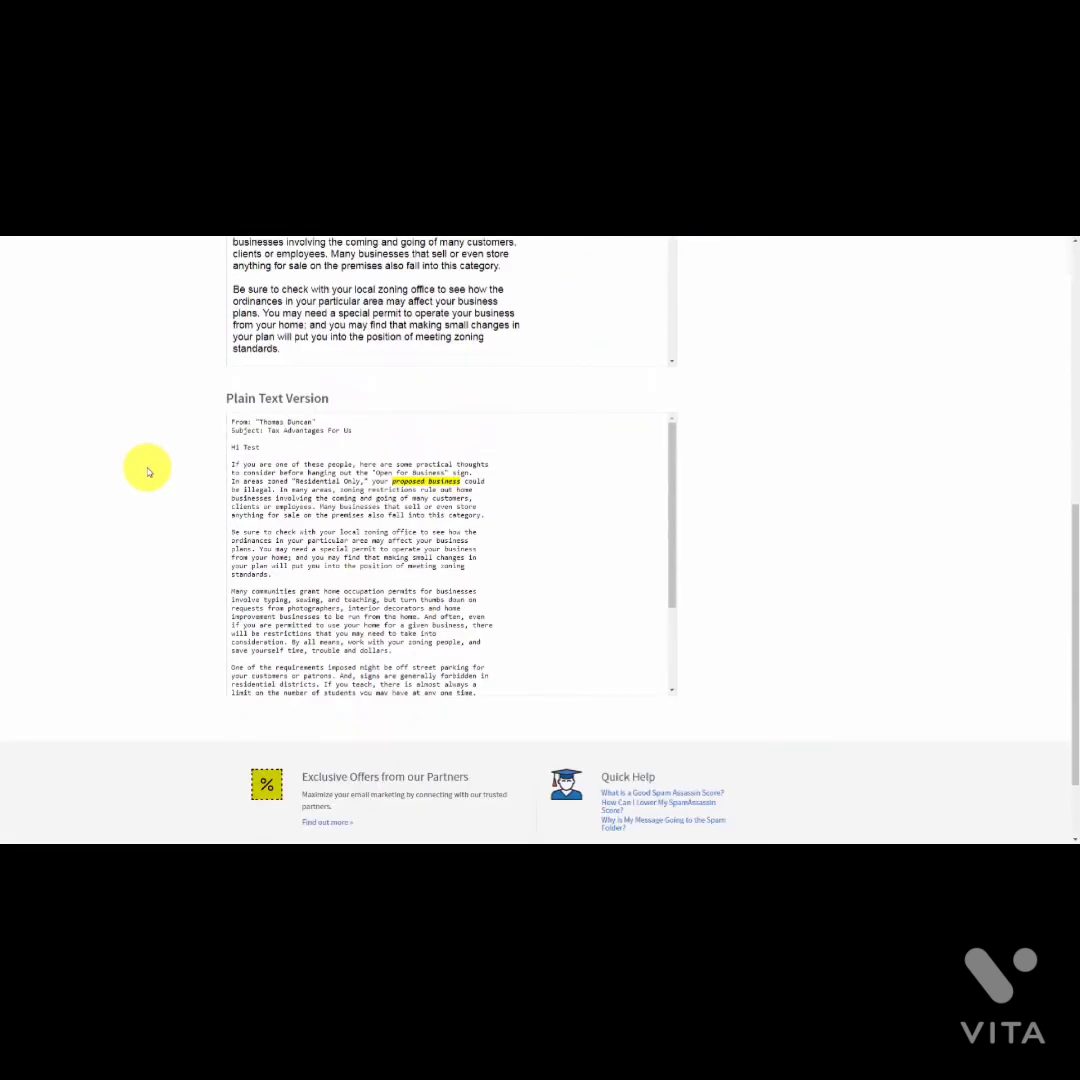
{"action": "scroll", "coordinate": [148, 470], "scroll_direction": "up", "scroll_amount": 3}
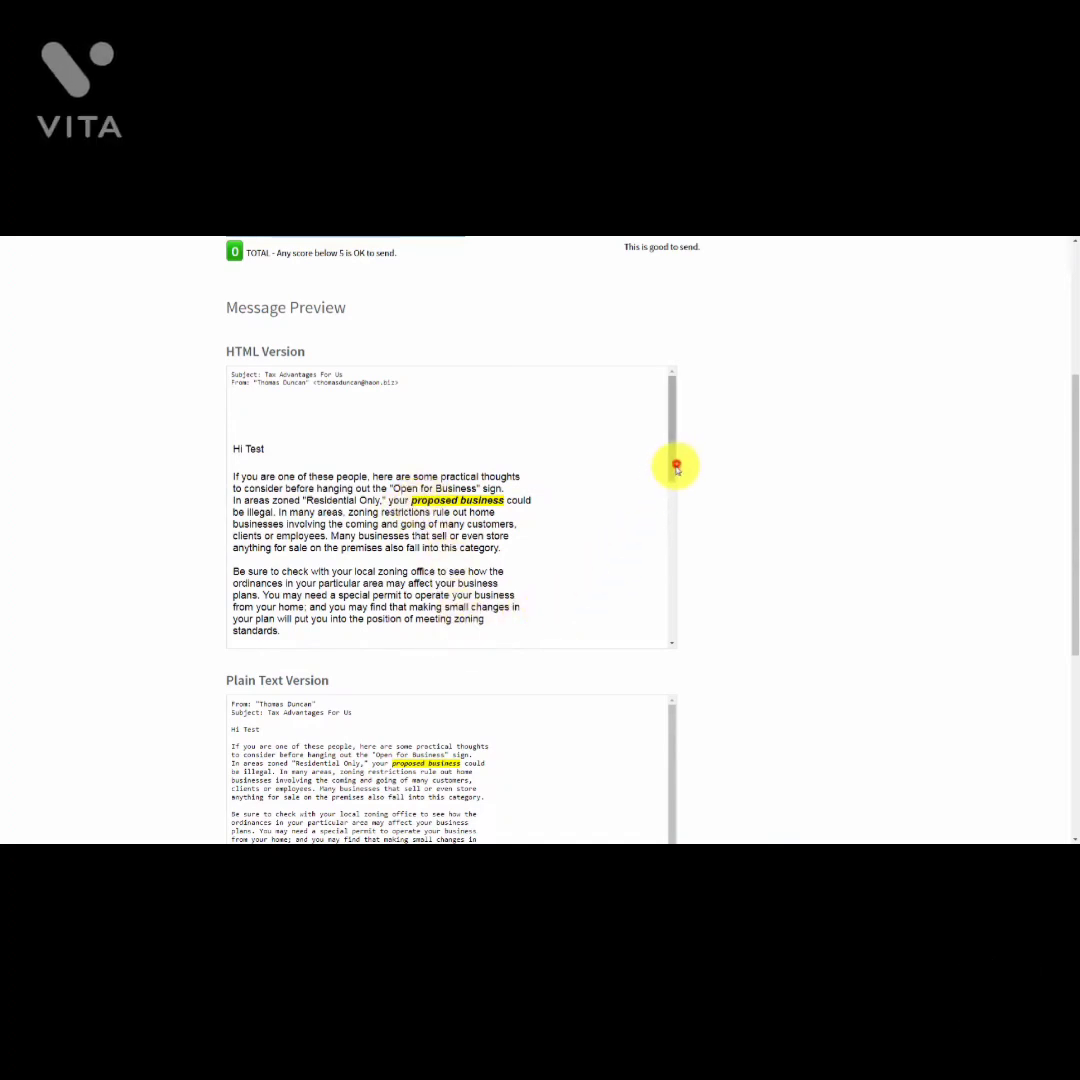
{"action": "mouse_move", "coordinate": [676, 466]}
{"action": "left_mouse_down"}
{"action": "mouse_move", "coordinate": [668, 627]}
{"action": "mouse_move", "coordinate": [664, 451]}
{"action": "left_mouse_up"}
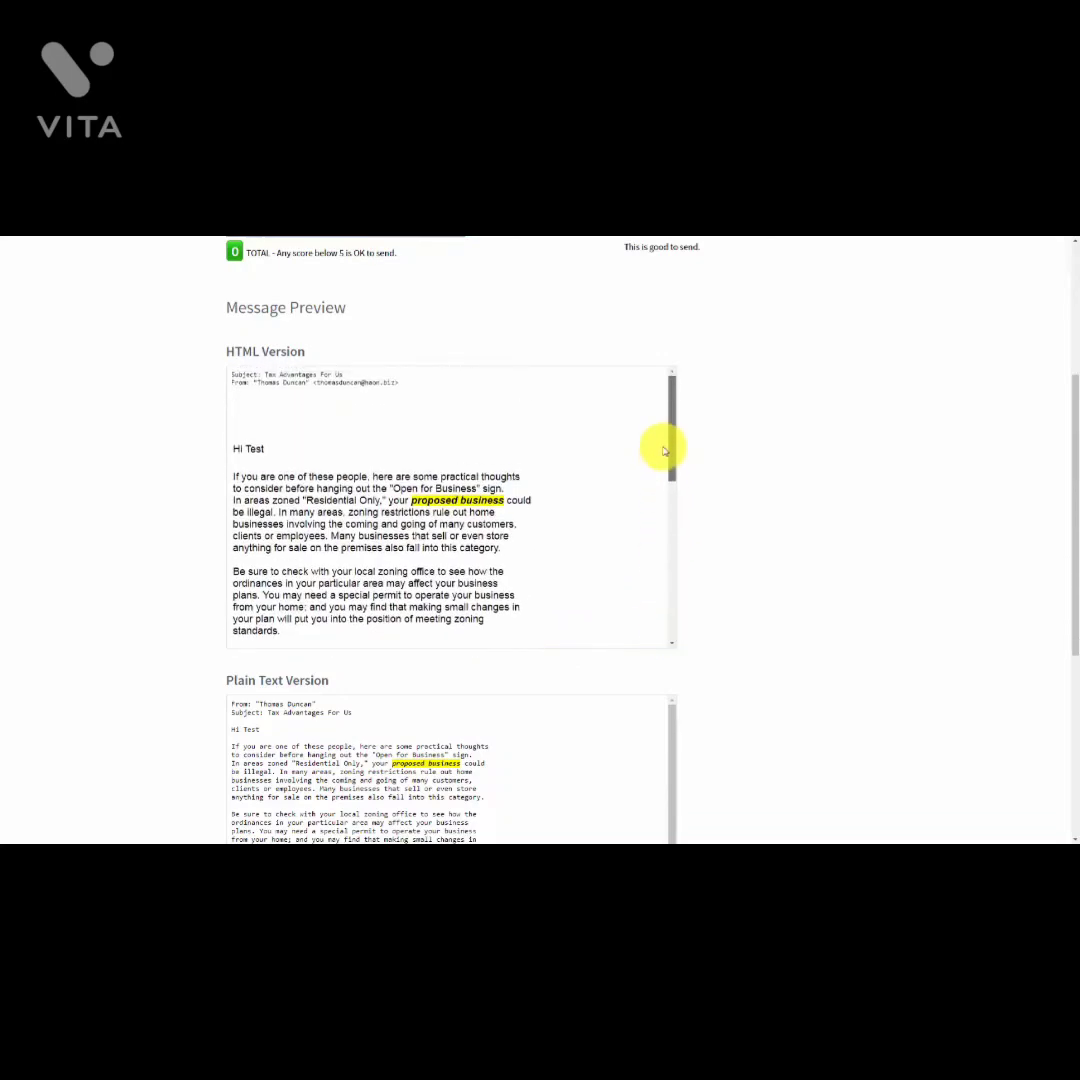
{"action": "scroll", "coordinate": [108, 535], "scroll_direction": "up", "scroll_amount": 3}
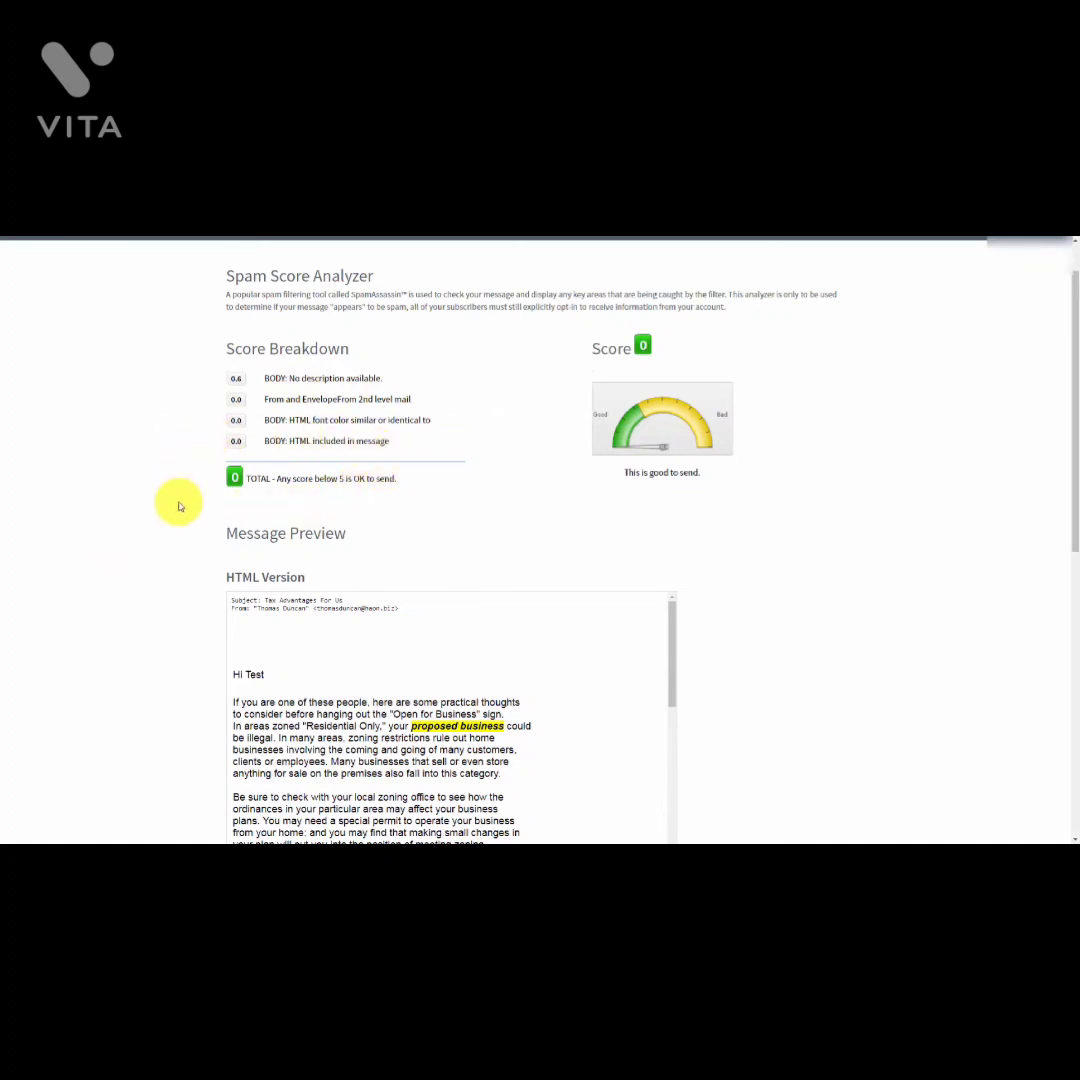
{"action": "scroll", "coordinate": [200, 508], "scroll_direction": "up", "scroll_amount": 1}
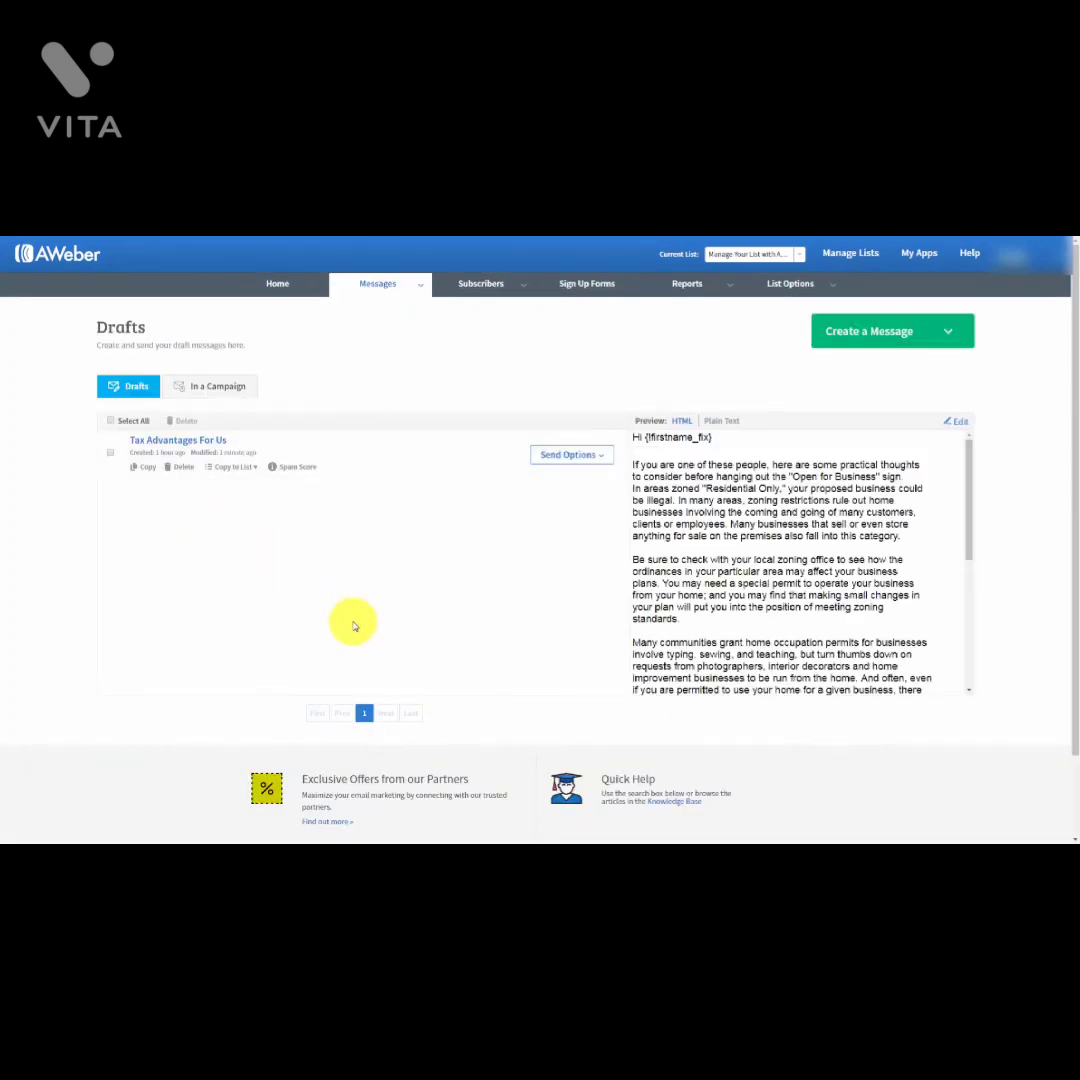
Step: Send a test email of the draft, filling the owner's e-mail from the autocomplete suggestion
{"action": "left_click", "coordinate": [590, 454]}
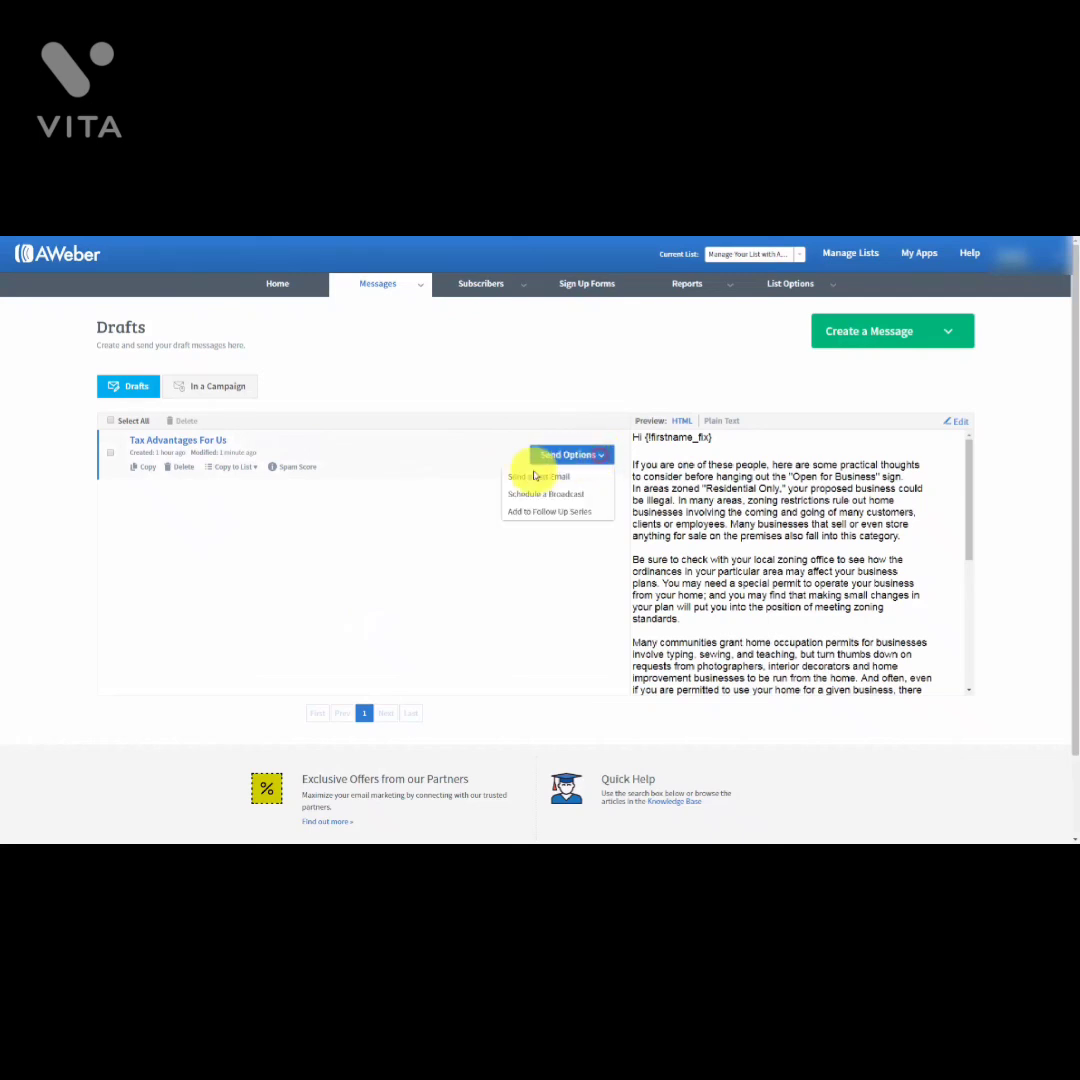
{"action": "left_click", "coordinate": [525, 478]}
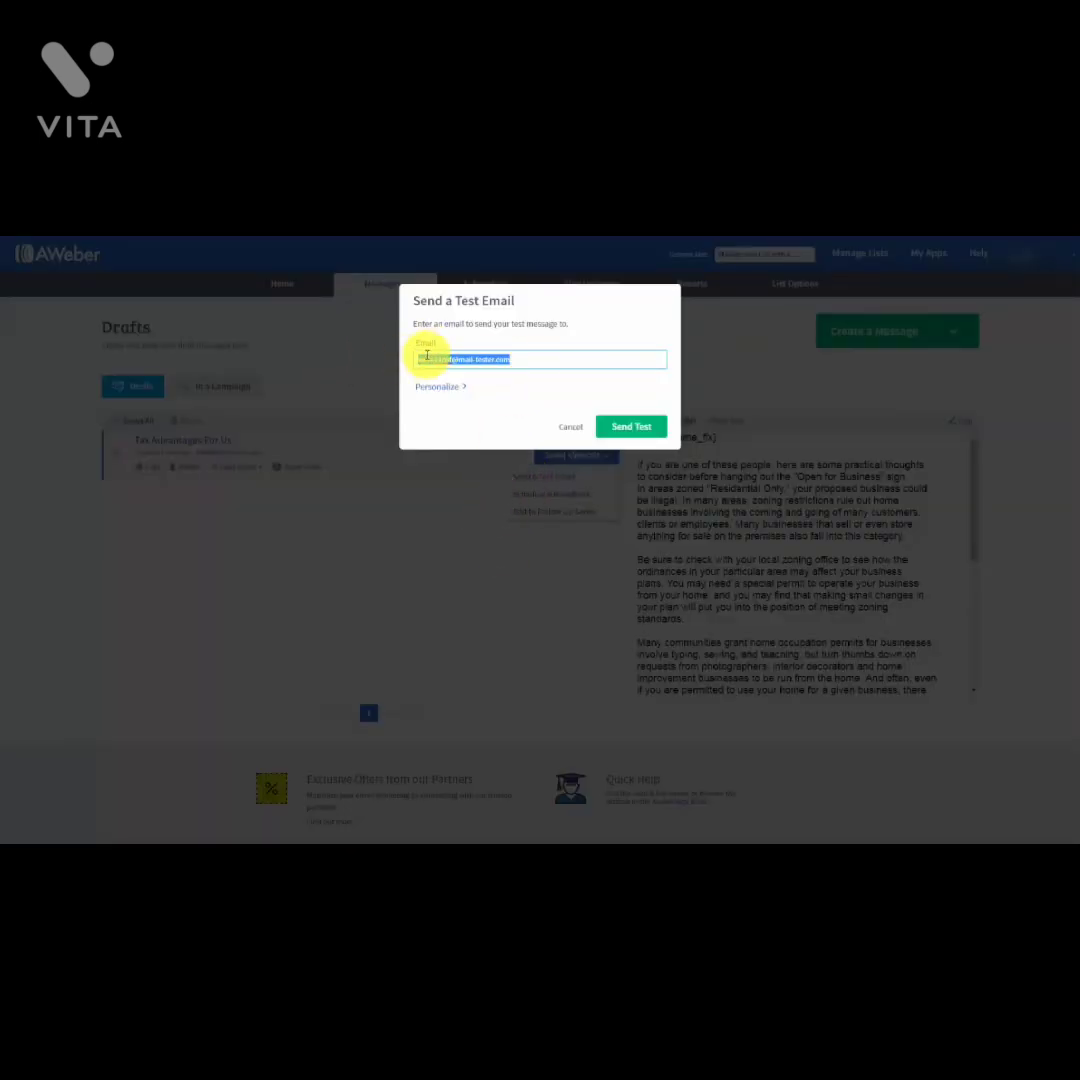
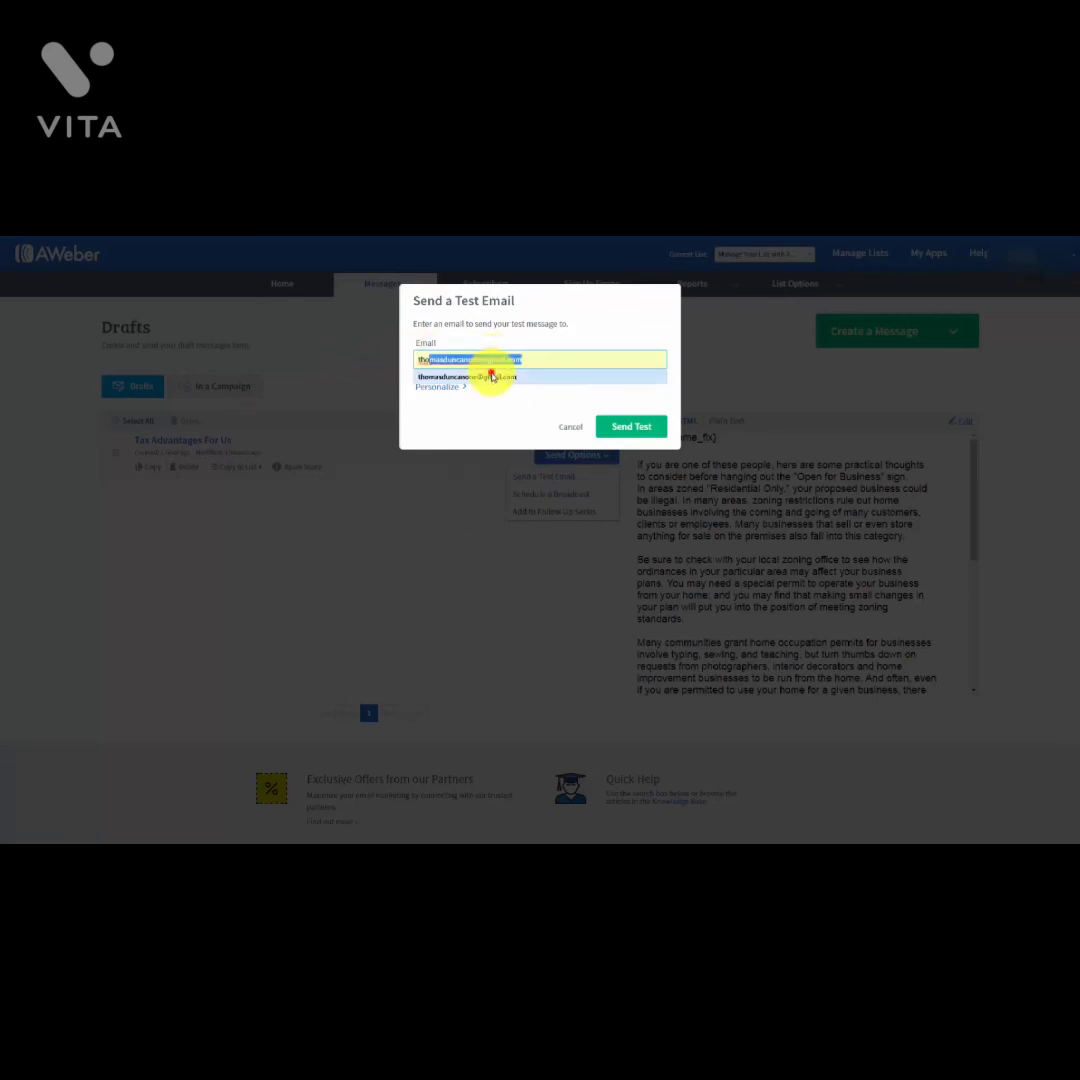
{"action": "left_click", "coordinate": [494, 375]}
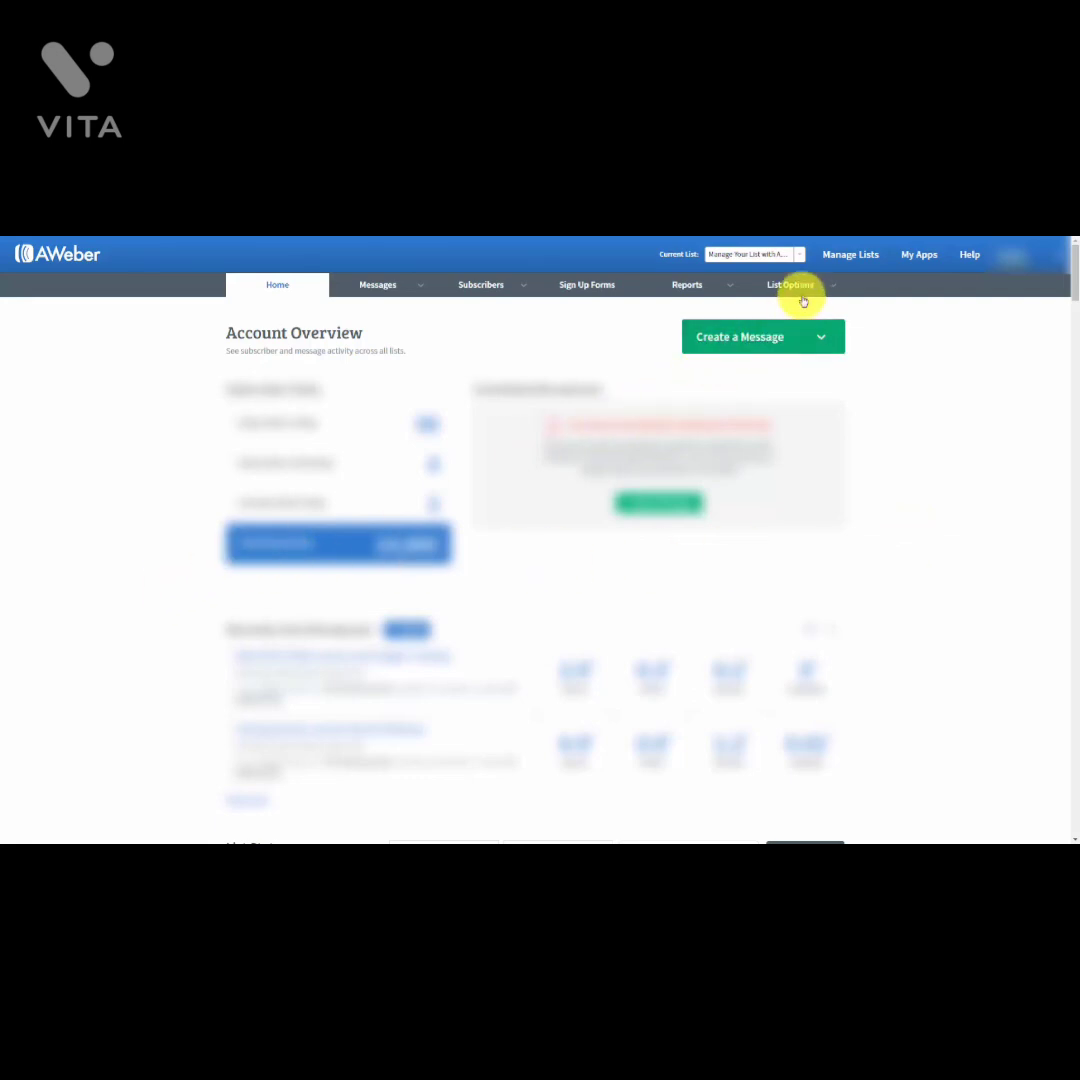
Step: Open List Settings for 'Manage Your List with Aweber' and check its List Name field
{"action": "mouse_move", "coordinate": [805, 296]}
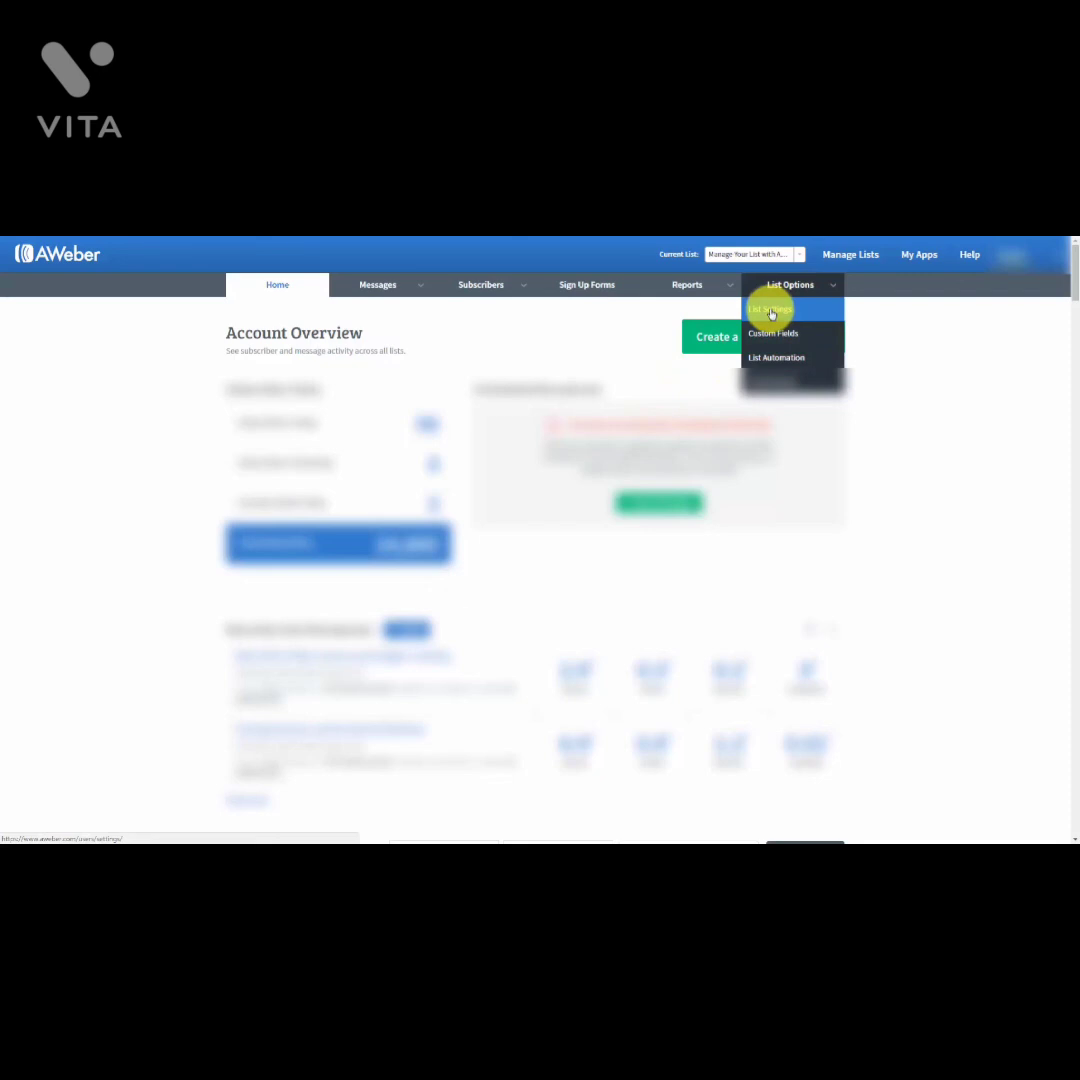
{"action": "left_click", "coordinate": [771, 313]}
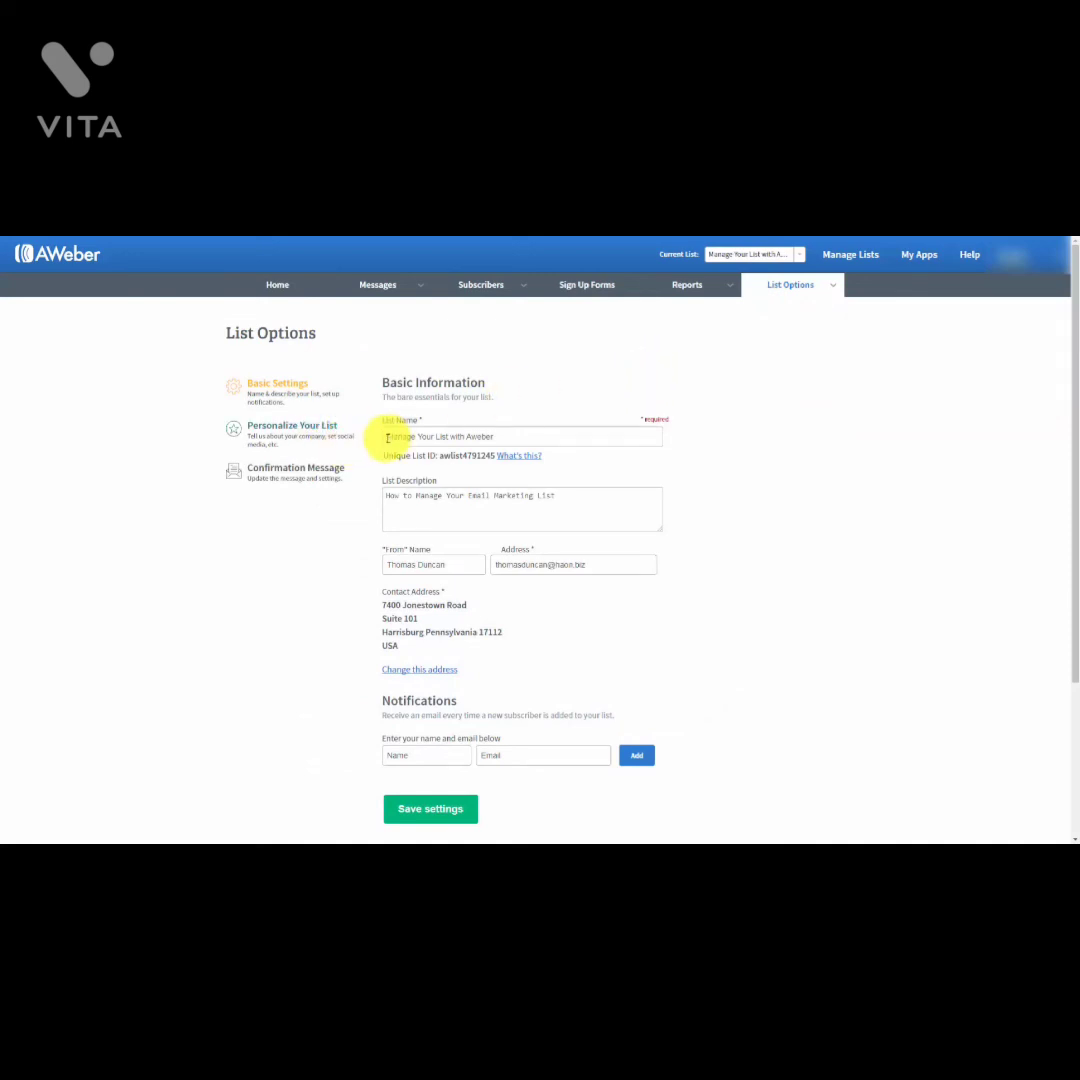
{"action": "left_click", "coordinate": [468, 436]}
{"action": "left_click", "coordinate": [400, 473]}
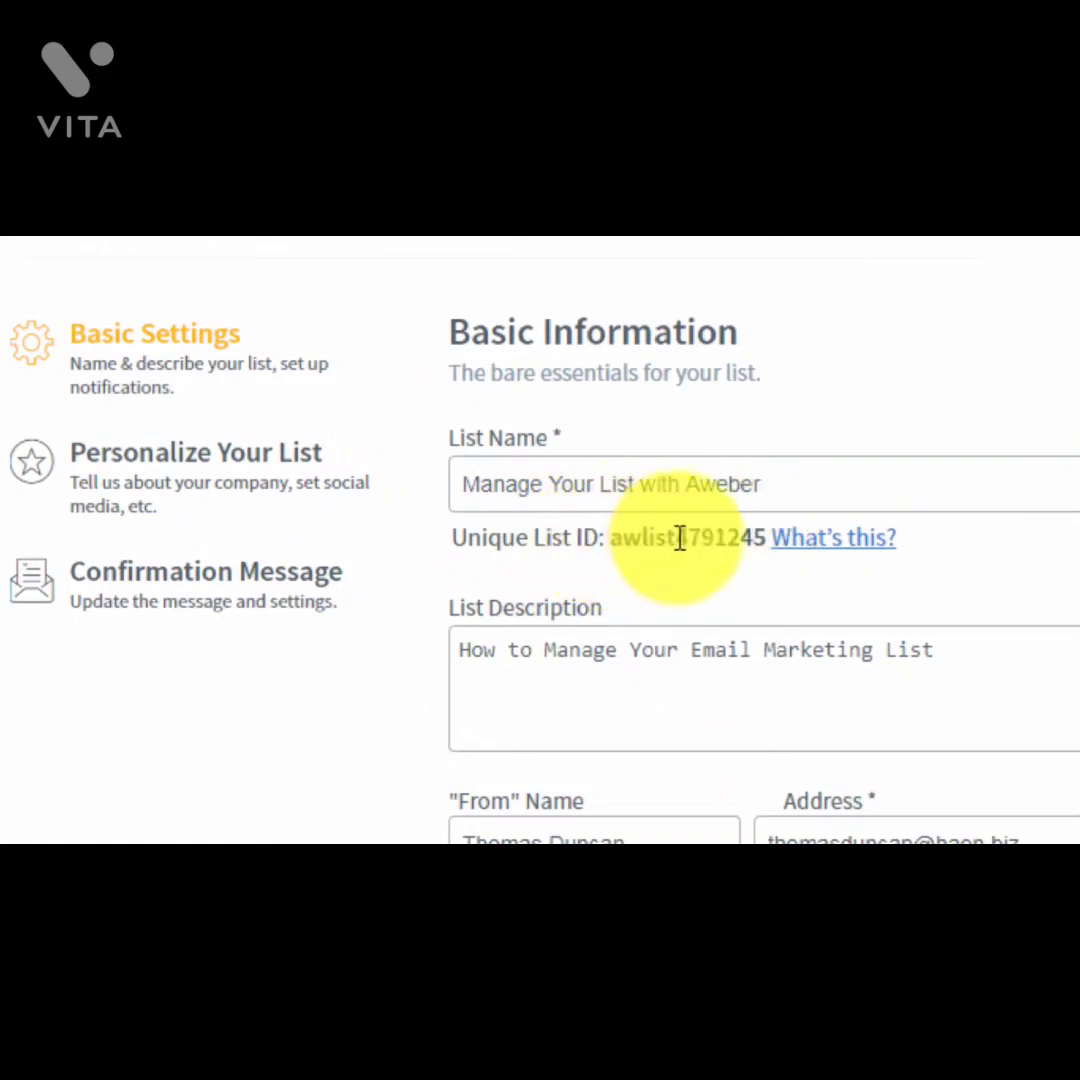
{"action": "left_click", "coordinate": [620, 540]}
{"action": "left_click_drag", "start_coordinate": [620, 540], "coordinate": [765, 540]}
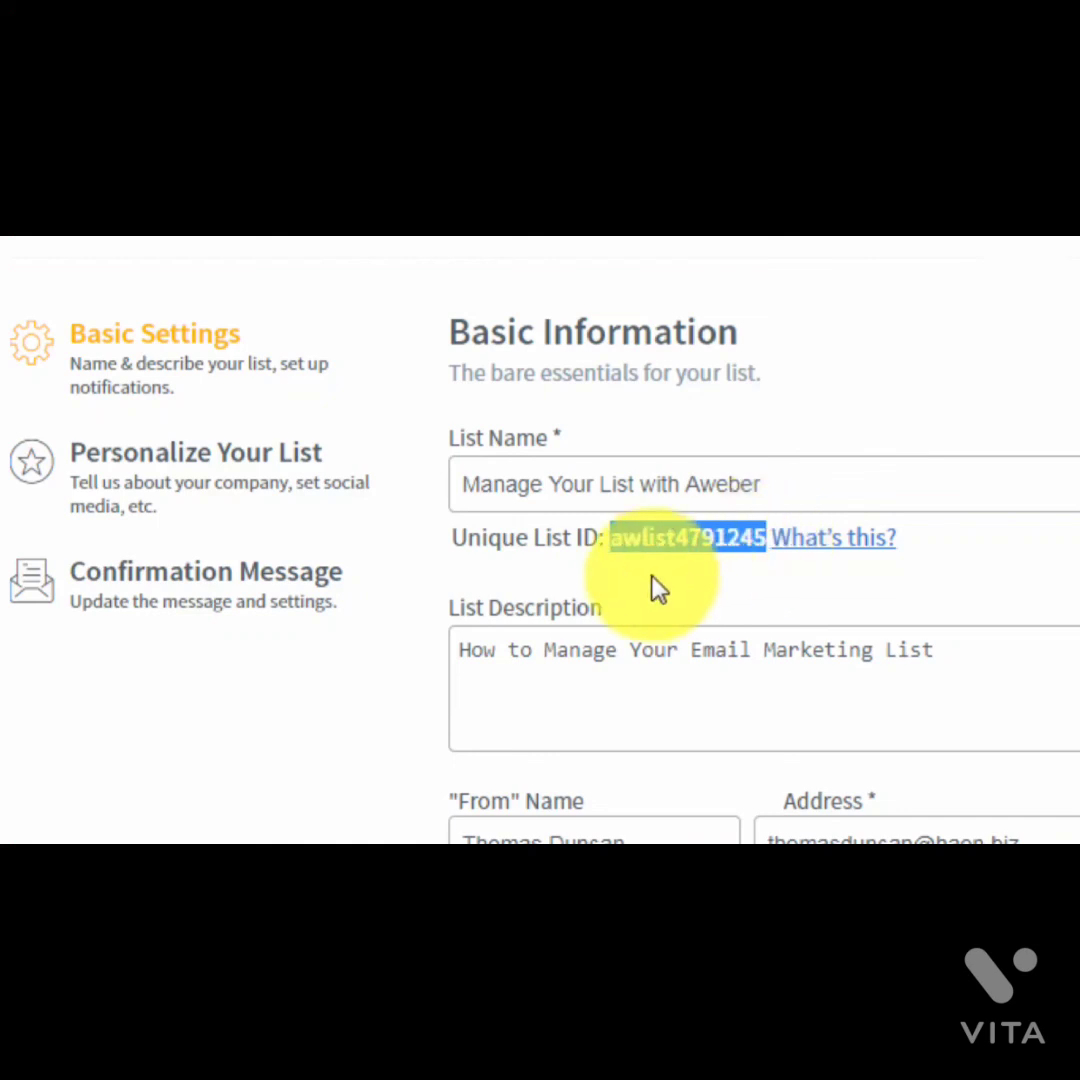
{"action": "left_click", "coordinate": [615, 537]}
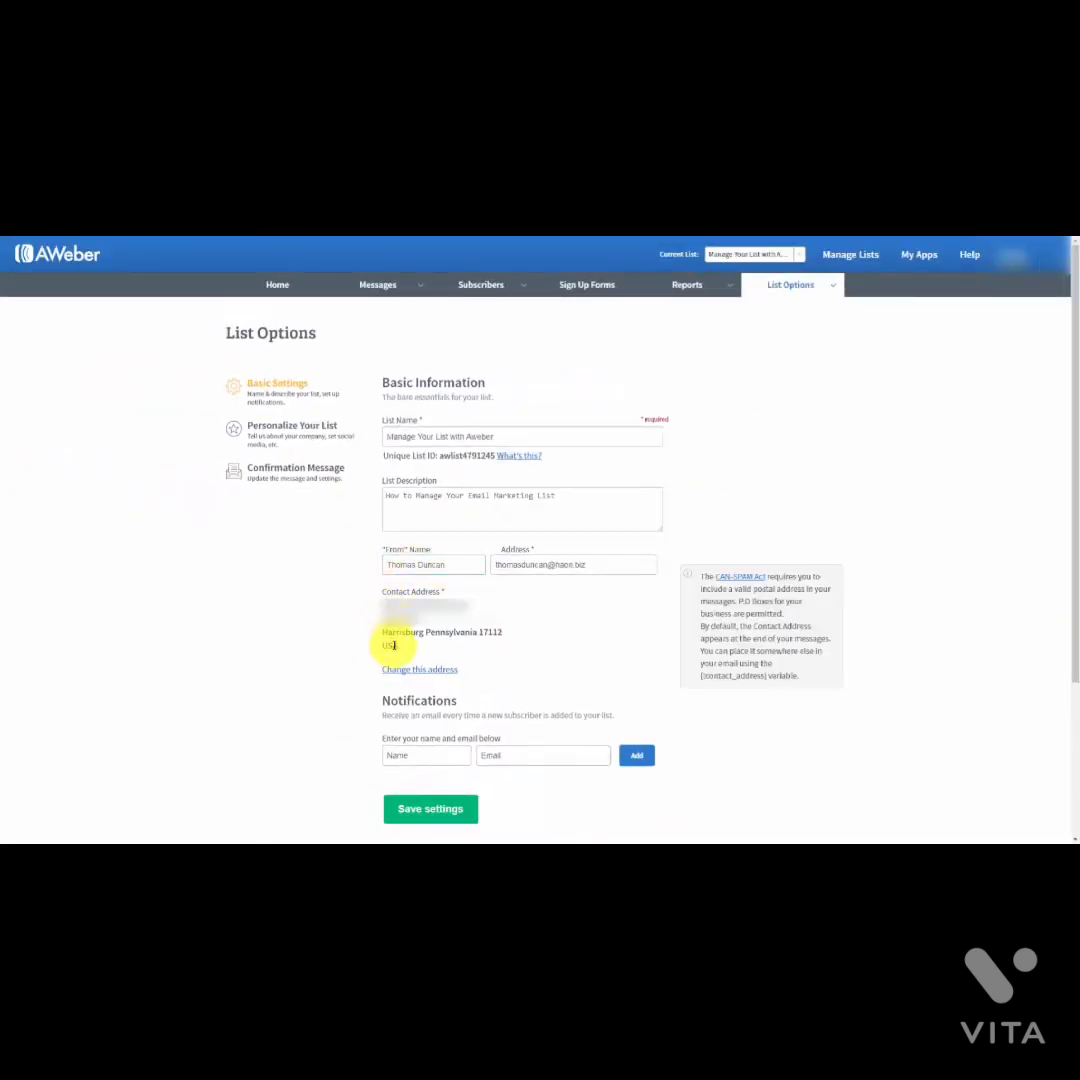
{"action": "mouse_move", "coordinate": [472, 610]}
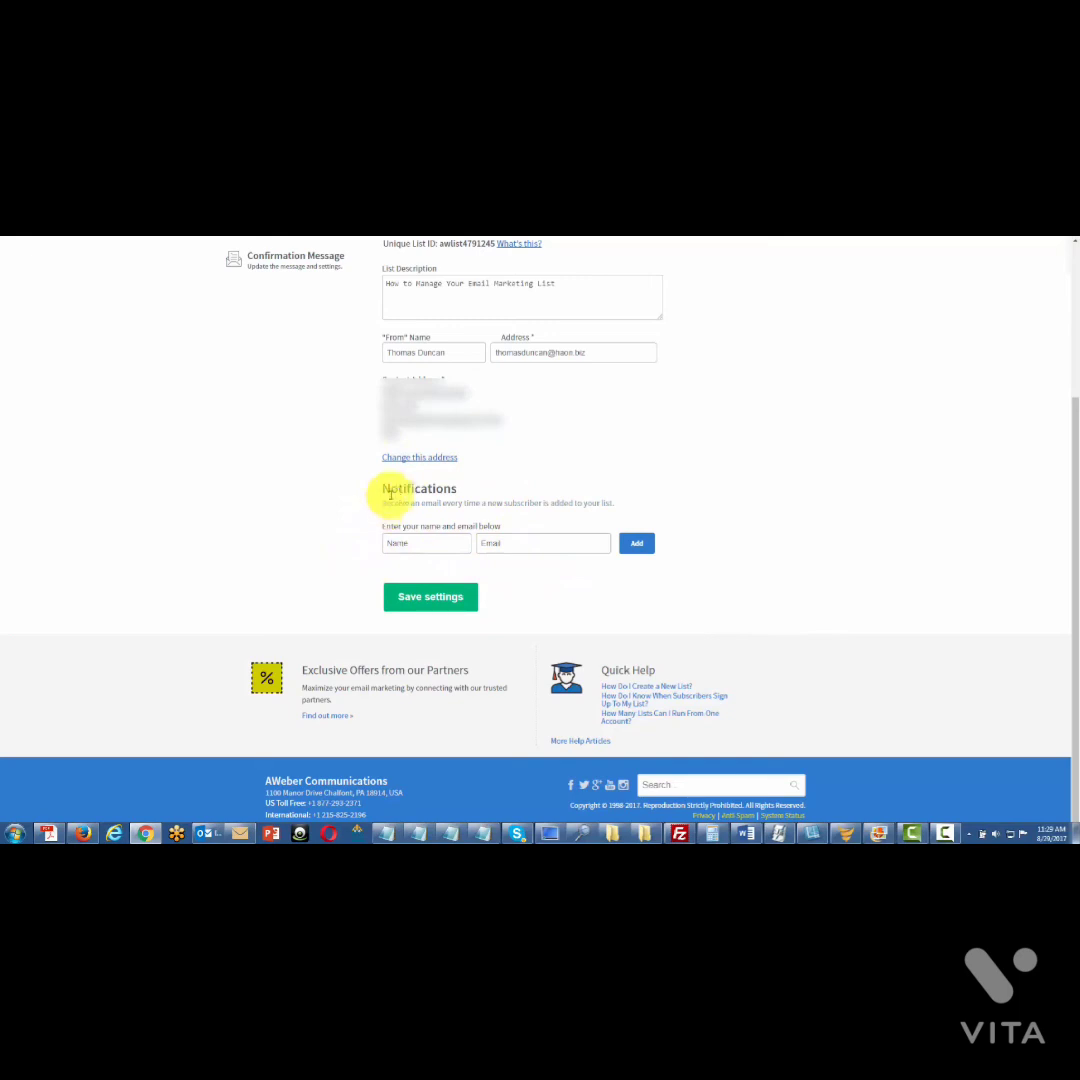
Step: Place the cursor in the notification recipient's Name field under Notifications
{"action": "left_click", "coordinate": [400, 542]}
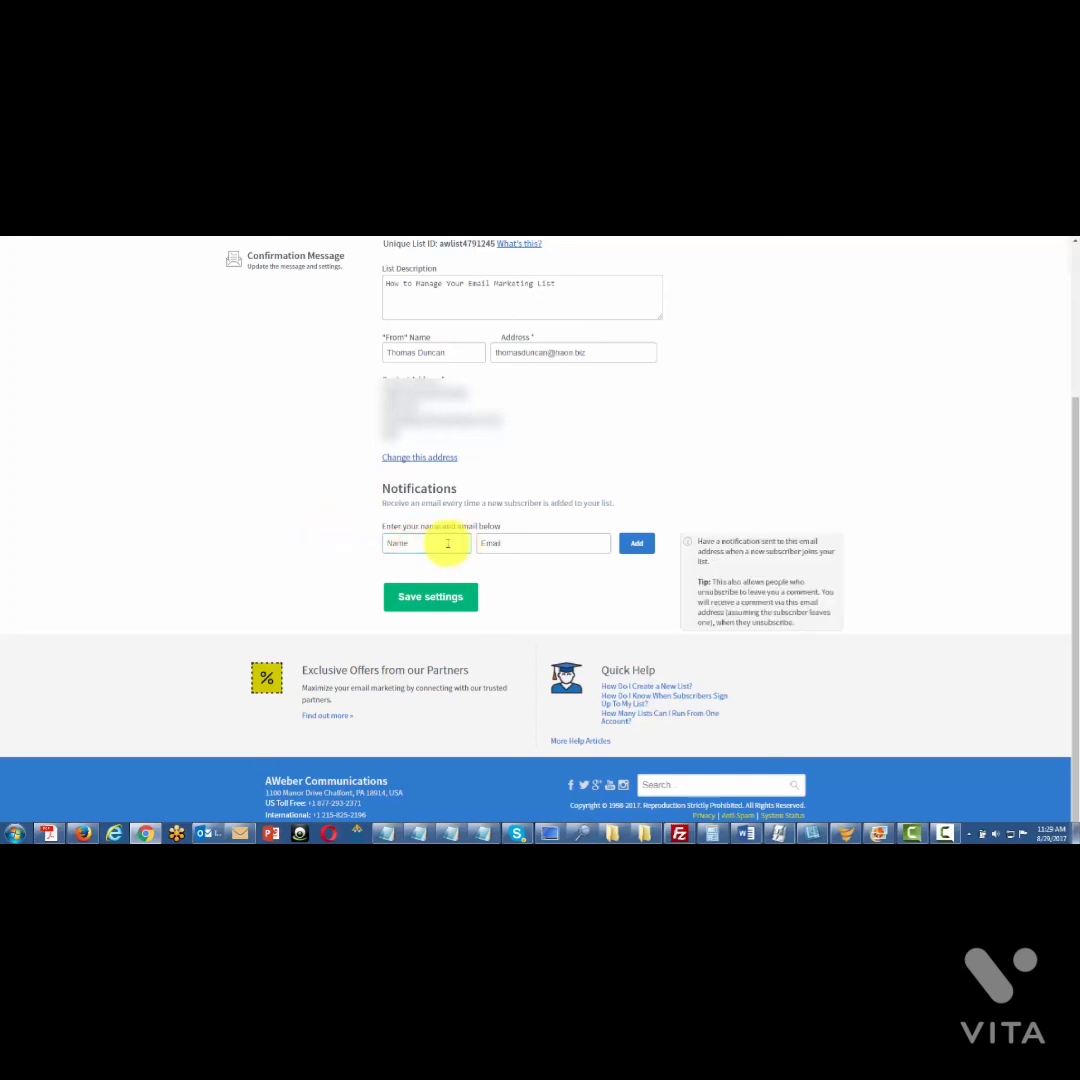
{"action": "left_click", "coordinate": [411, 545]}
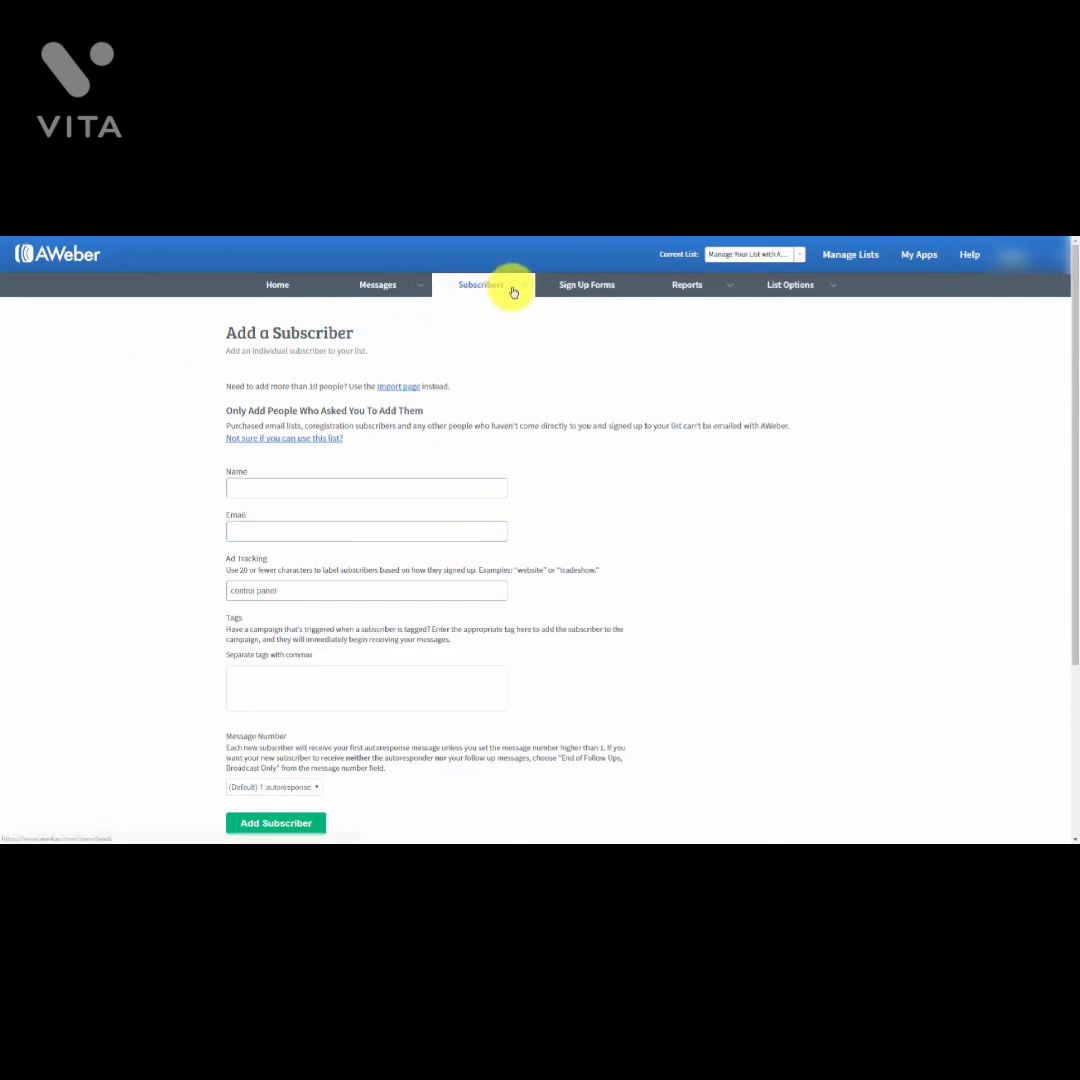
Step: Add a test subscriber with an autofilled name and email to 'Manage Your List with Aweber'
{"action": "mouse_move", "coordinate": [513, 291]}
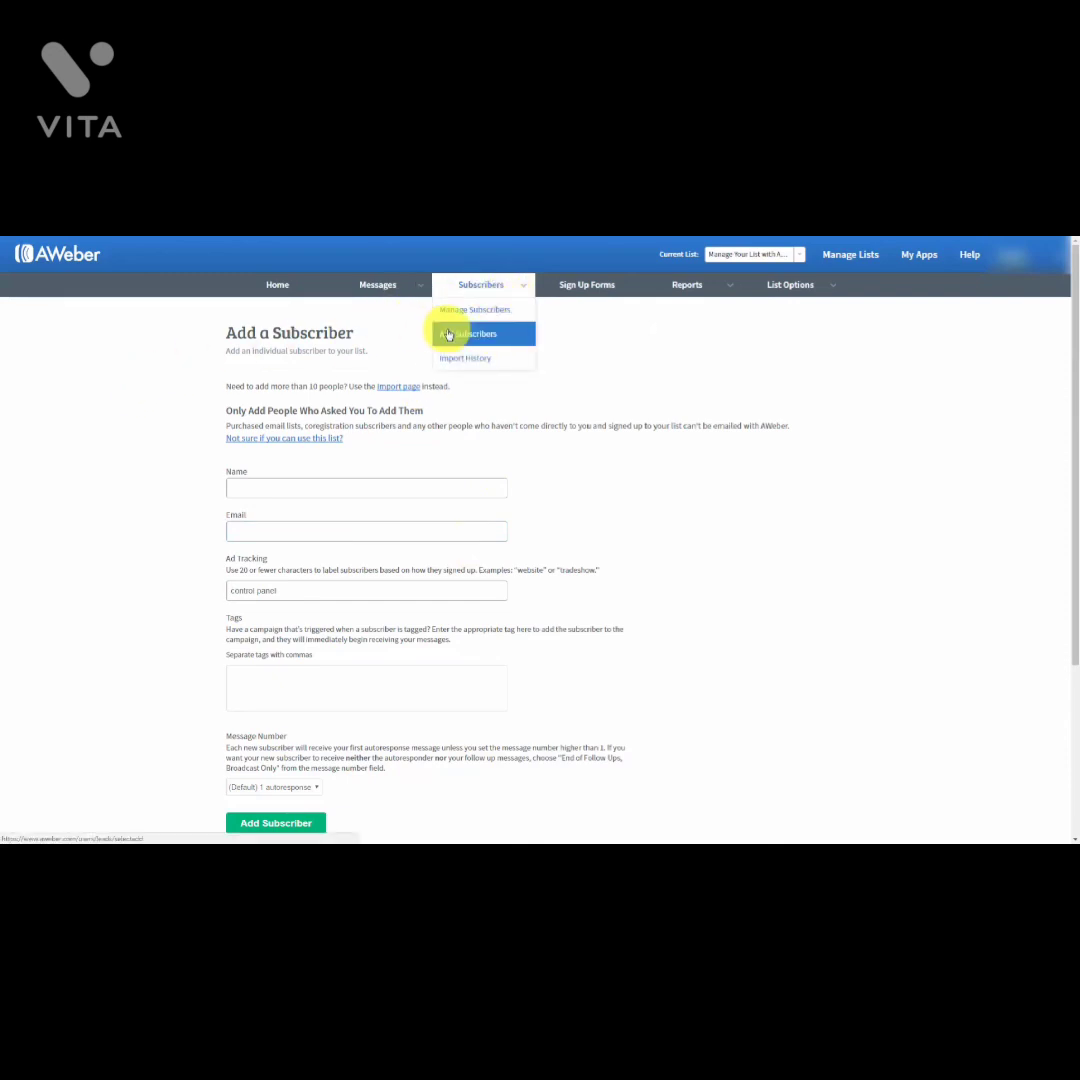
{"action": "left_click", "coordinate": [263, 487]}
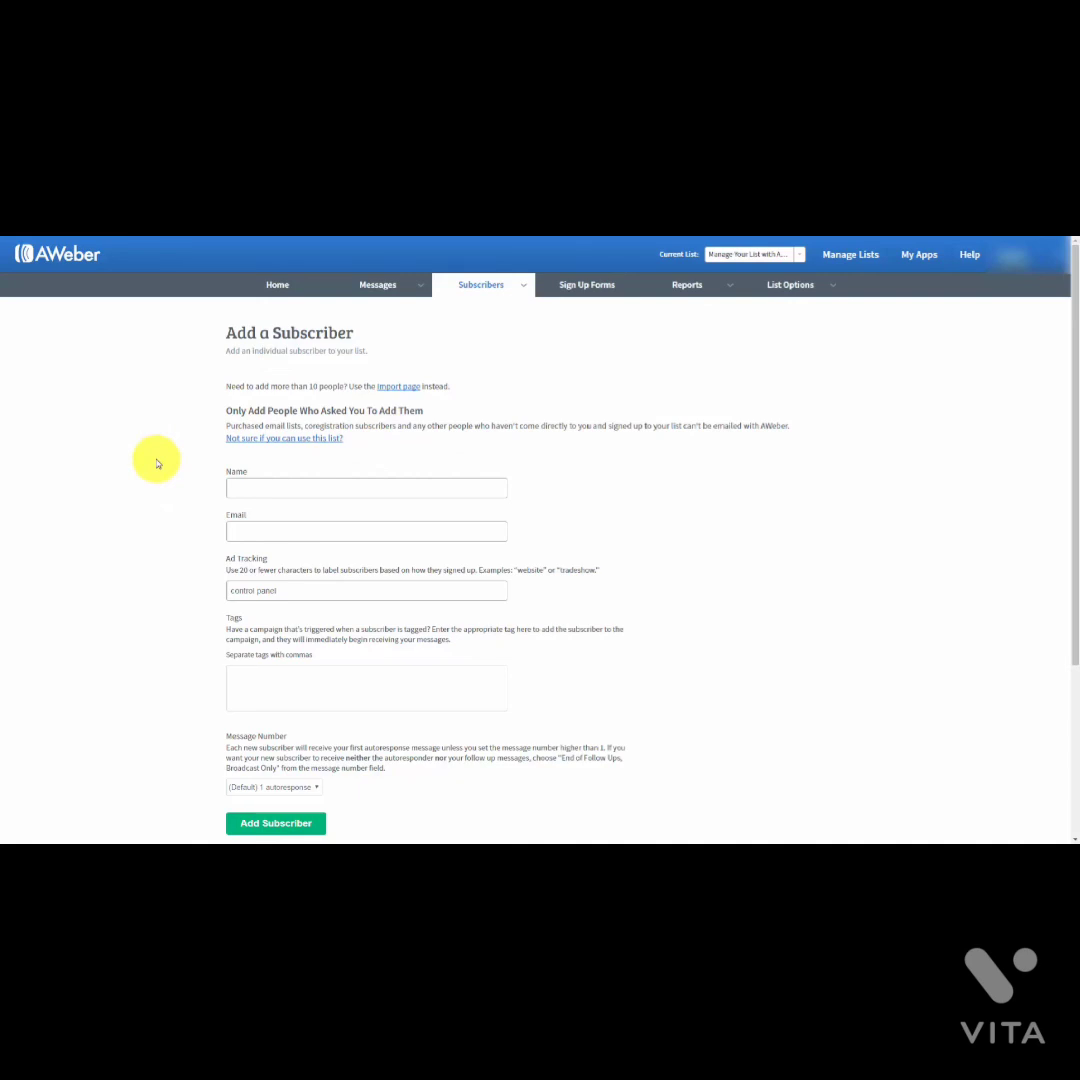
{"action": "left_click", "coordinate": [256, 487]}
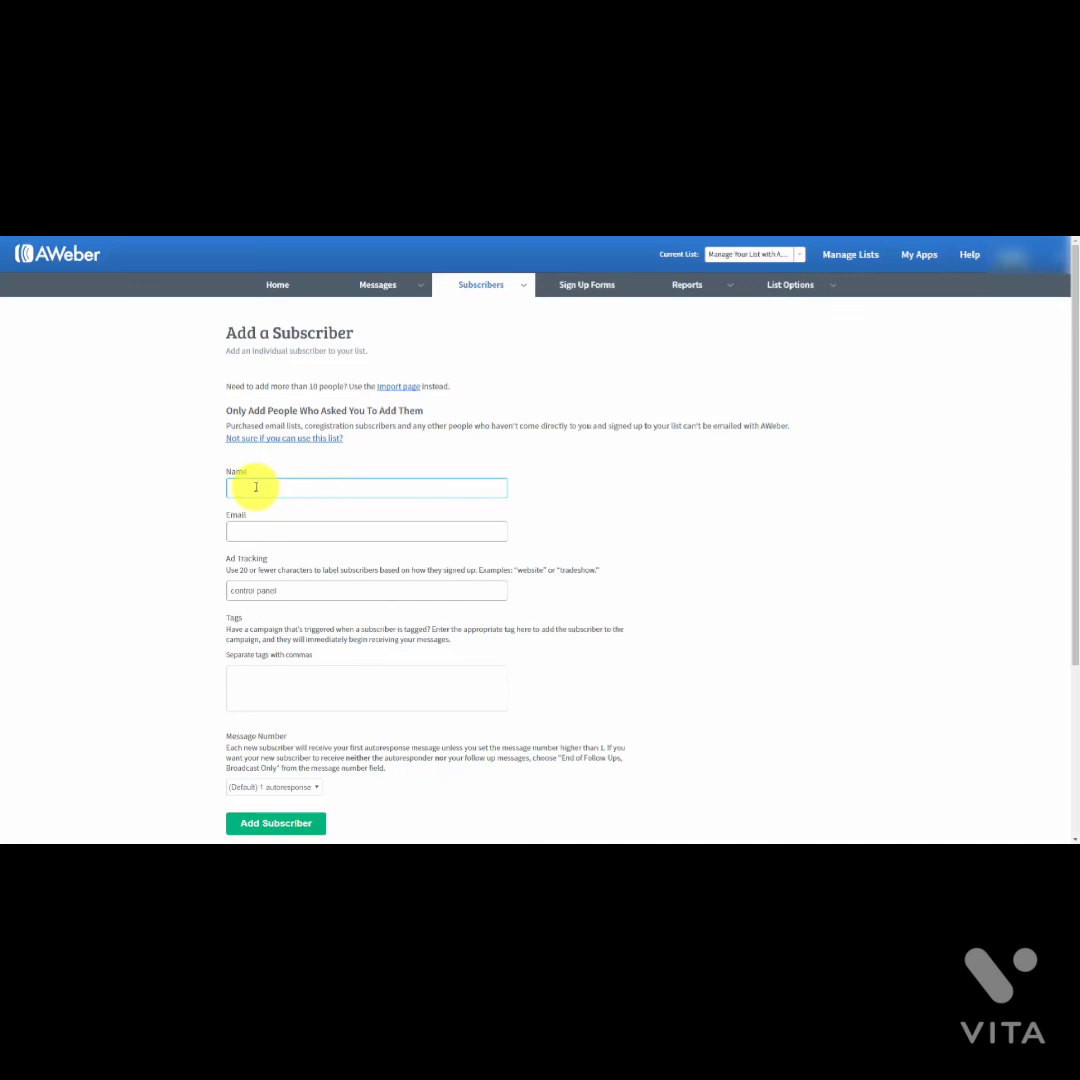
{"action": "key", "text": "Down"}
{"action": "key", "text": "Return"}
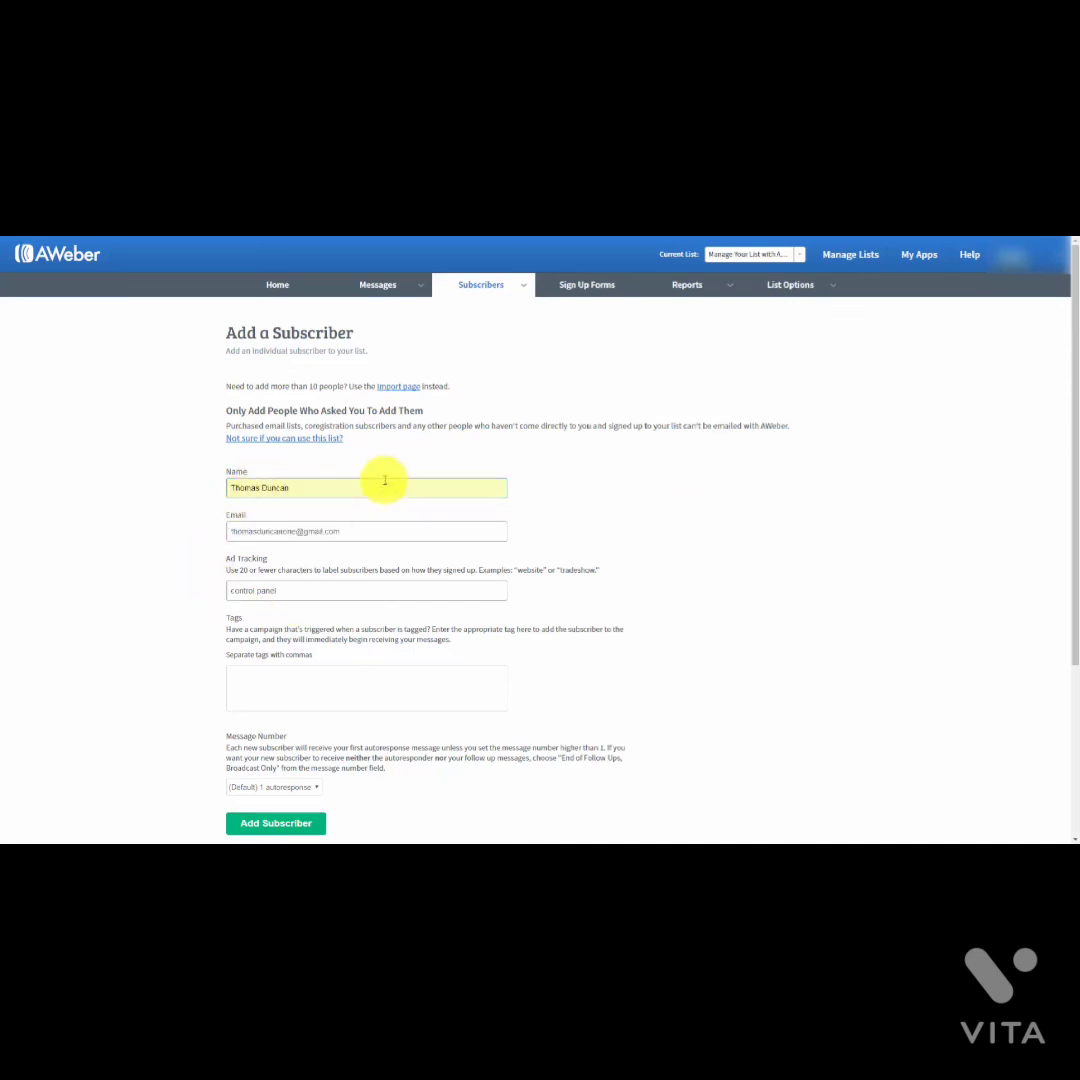
{"action": "left_click", "coordinate": [272, 824]}
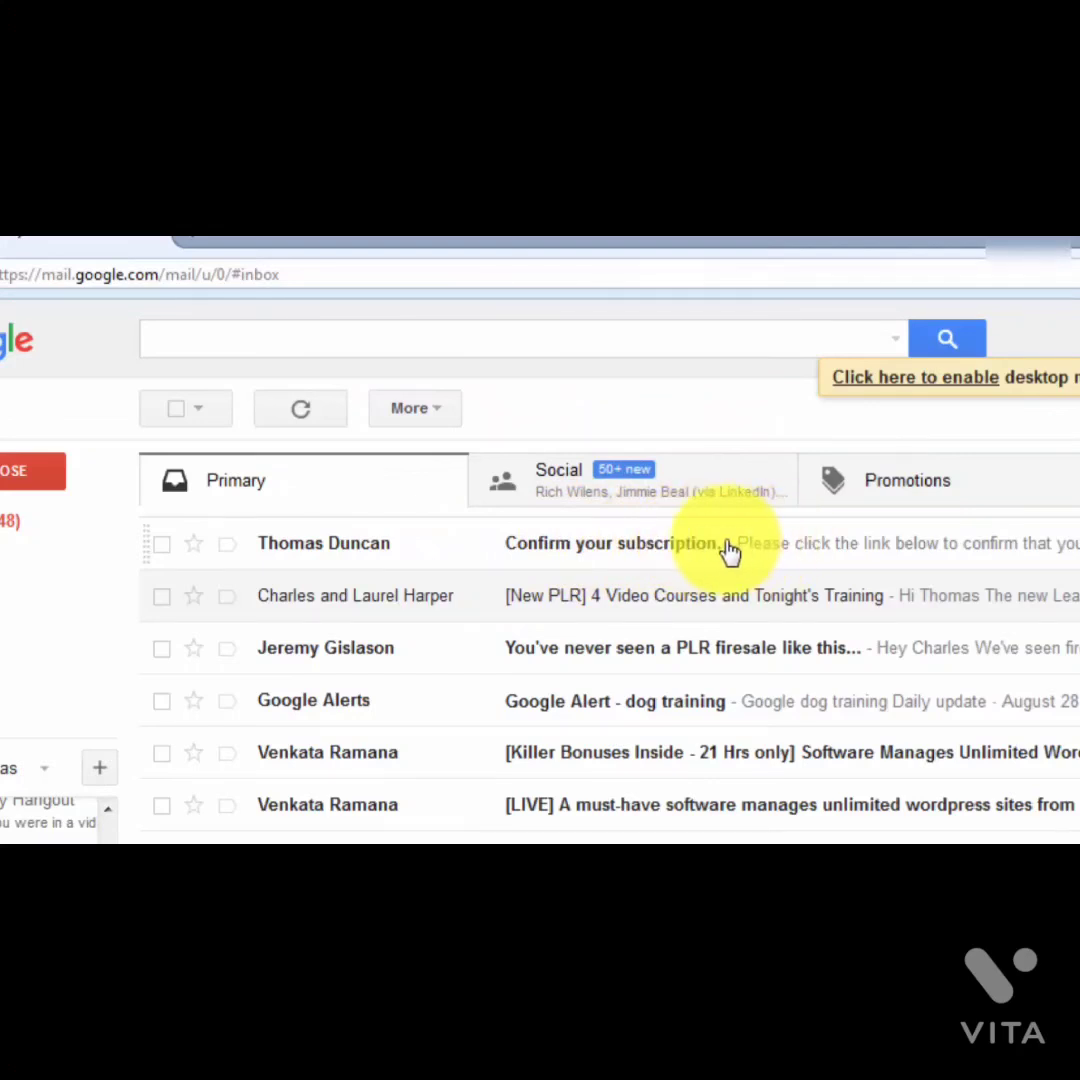
Step: Confirm the test subscription through the aweber.com link in the Gmail confirmation email
{"action": "left_click", "coordinate": [740, 553]}
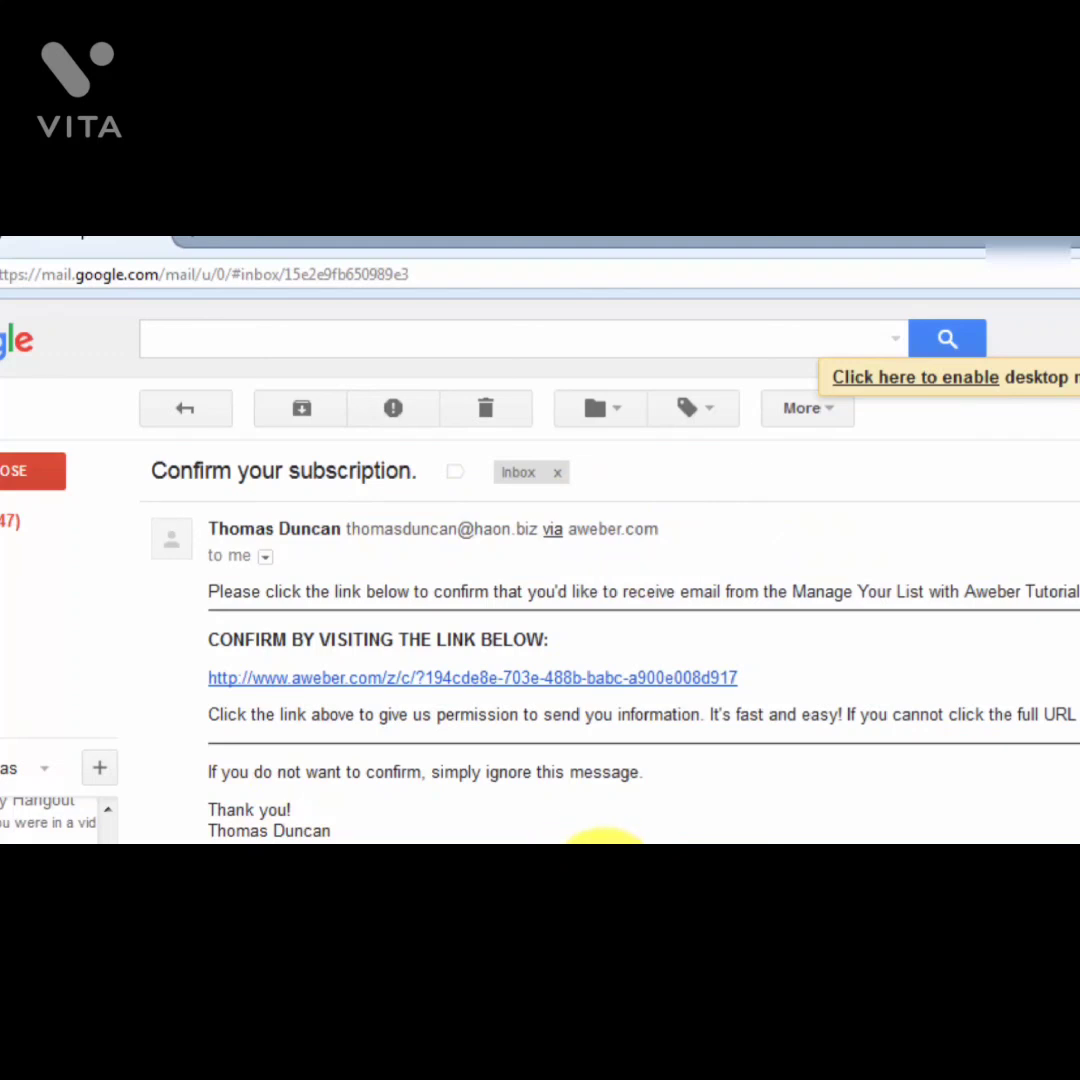
{"action": "left_click", "coordinate": [458, 686]}
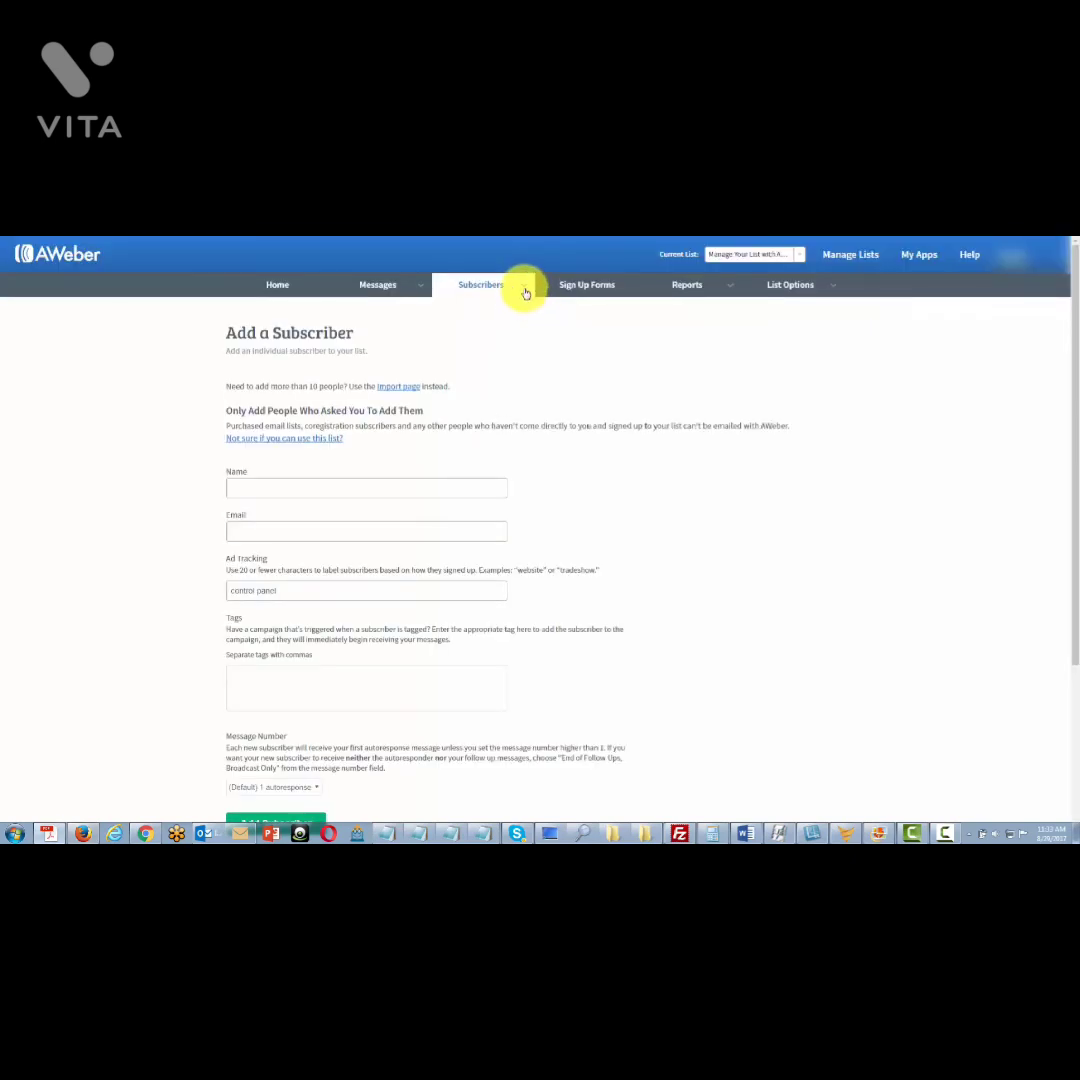
Step: Show Manage Subscribers to see the new test subscriber listed as subscribed today
{"action": "mouse_move", "coordinate": [523, 289]}
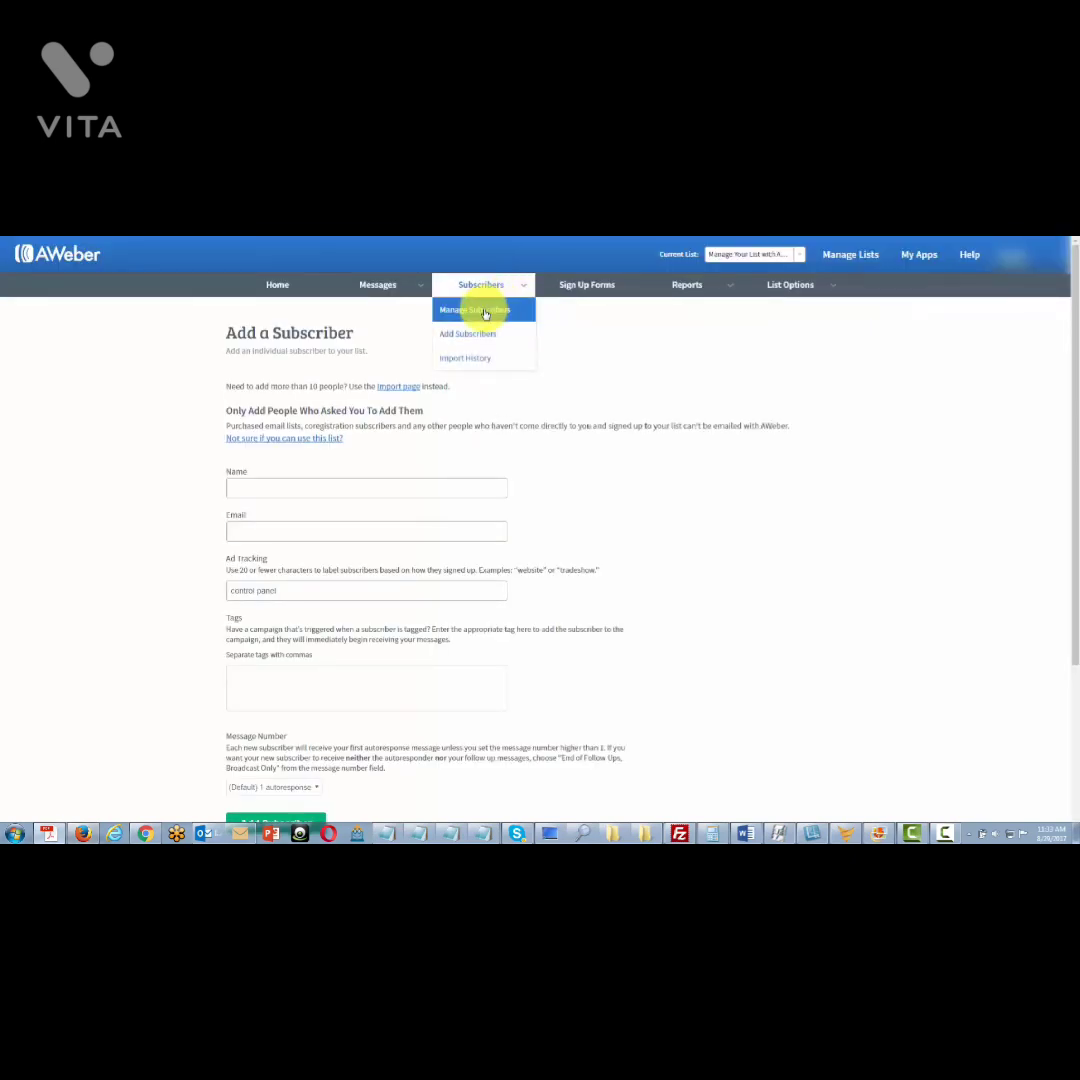
{"action": "left_click", "coordinate": [485, 312]}
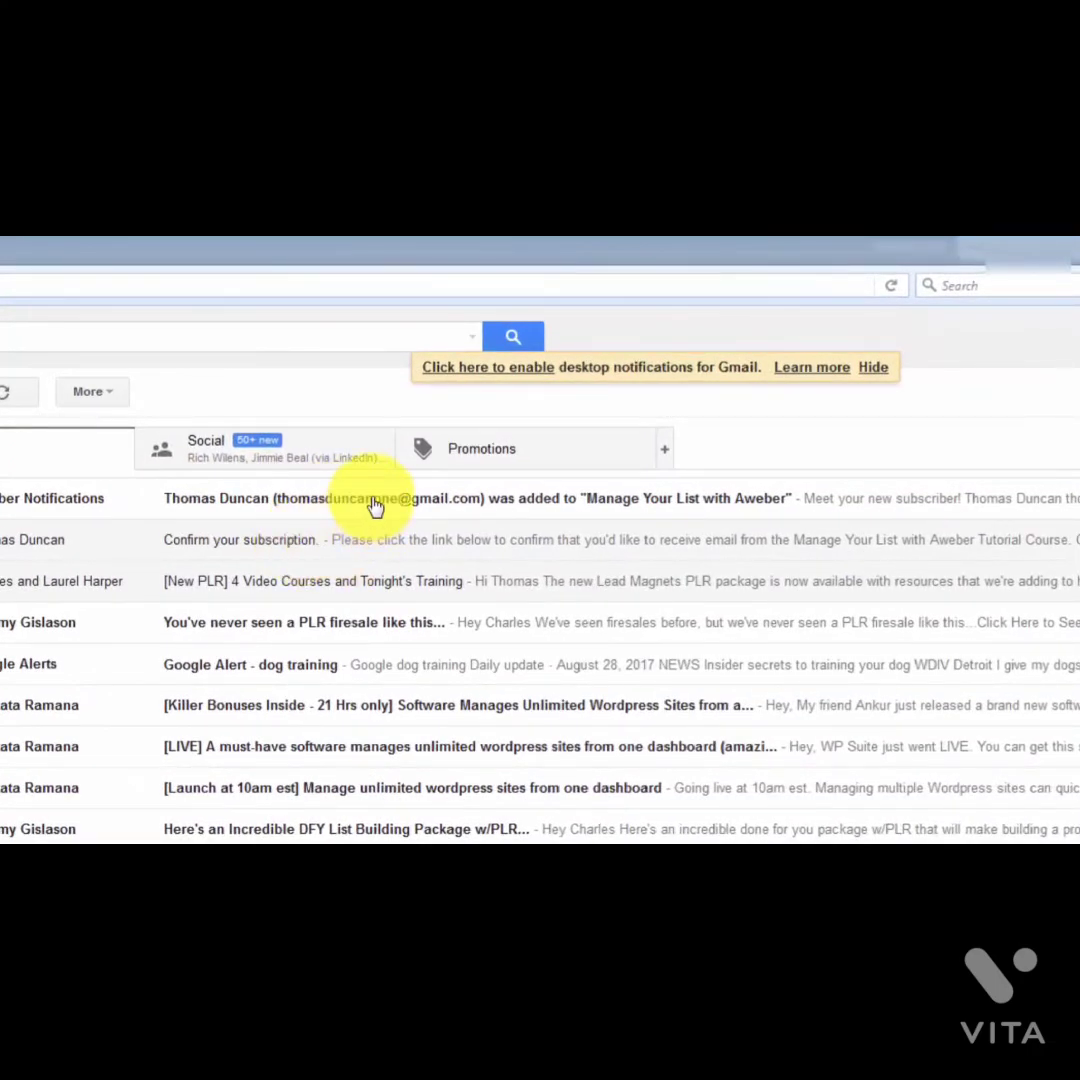
Step: Open the AWeber Subscriber Notifications email about the newly added subscriber
{"action": "left_click", "coordinate": [375, 507]}
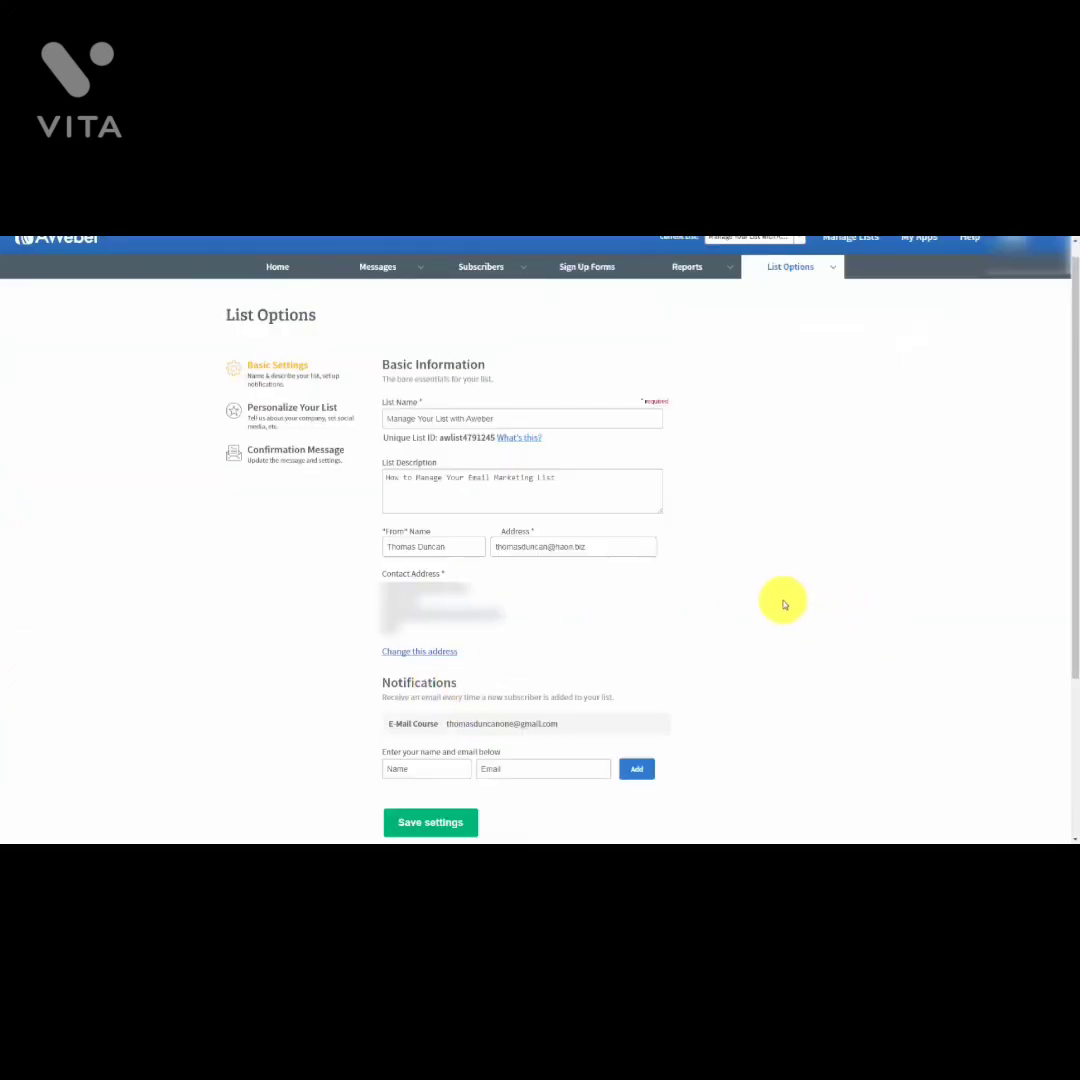
Step: Scroll the List Options basic settings down to the empty Global Text Snippets form
{"action": "mouse_move", "coordinate": [768, 580]}
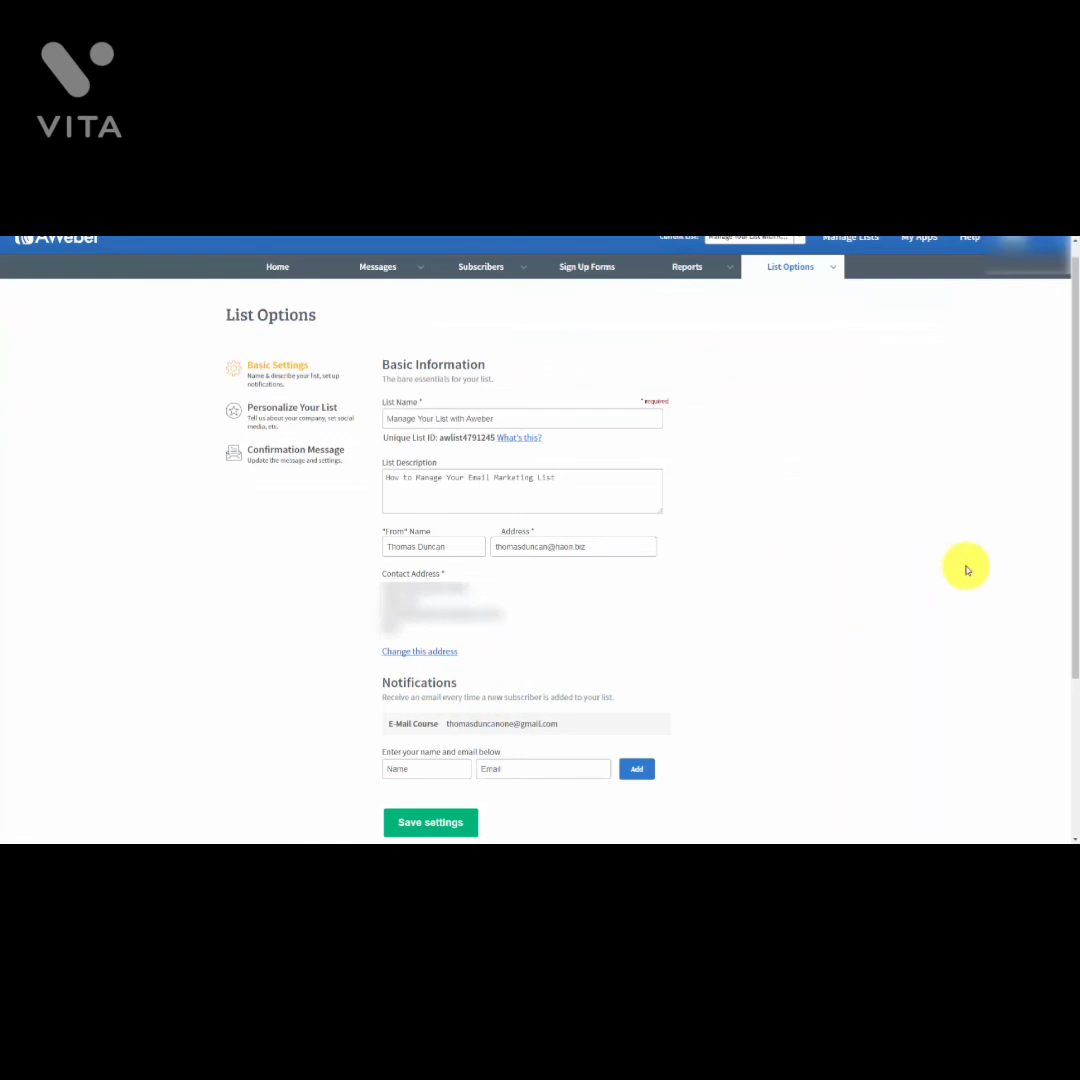
{"action": "scroll", "coordinate": [950, 566], "scroll_direction": "down", "scroll_amount": 15}
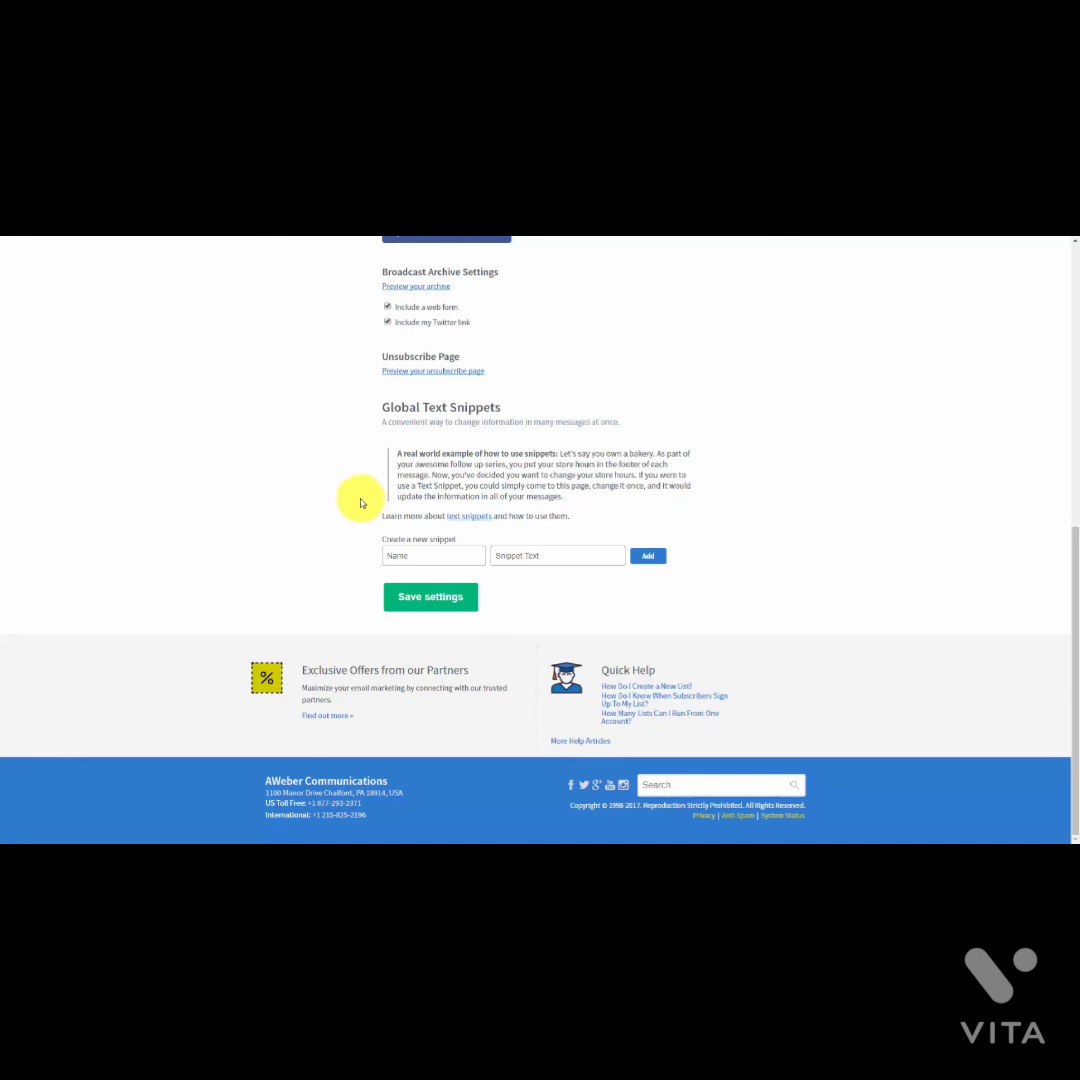
{"action": "left_click", "coordinate": [405, 556]}
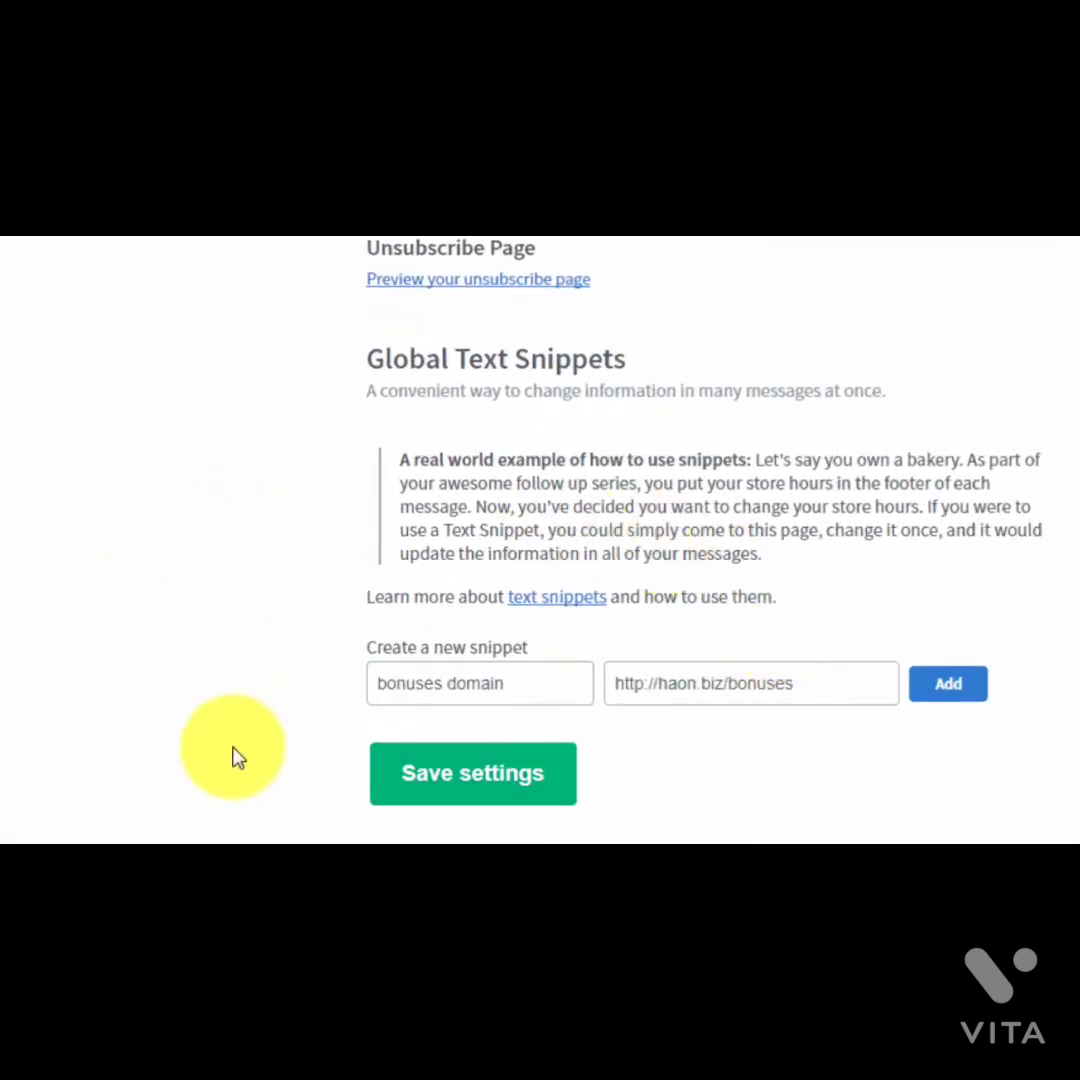
{"action": "left_click", "coordinate": [948, 686]}
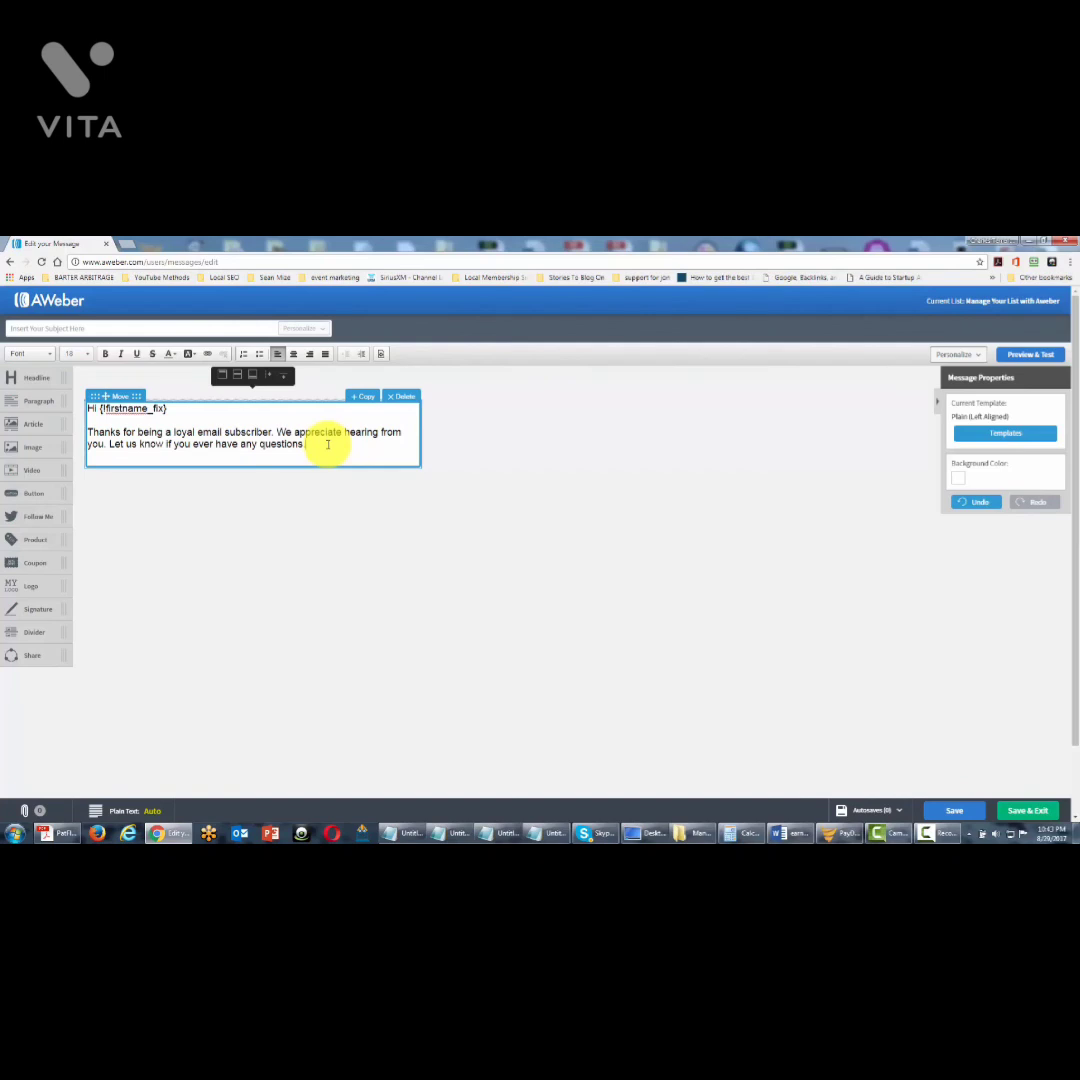
Step: Insert the {!global bonuses domain} snippet on a new line below the thank-you message
{"action": "left_click", "coordinate": [331, 447]}
{"action": "key", "text": "Return"}
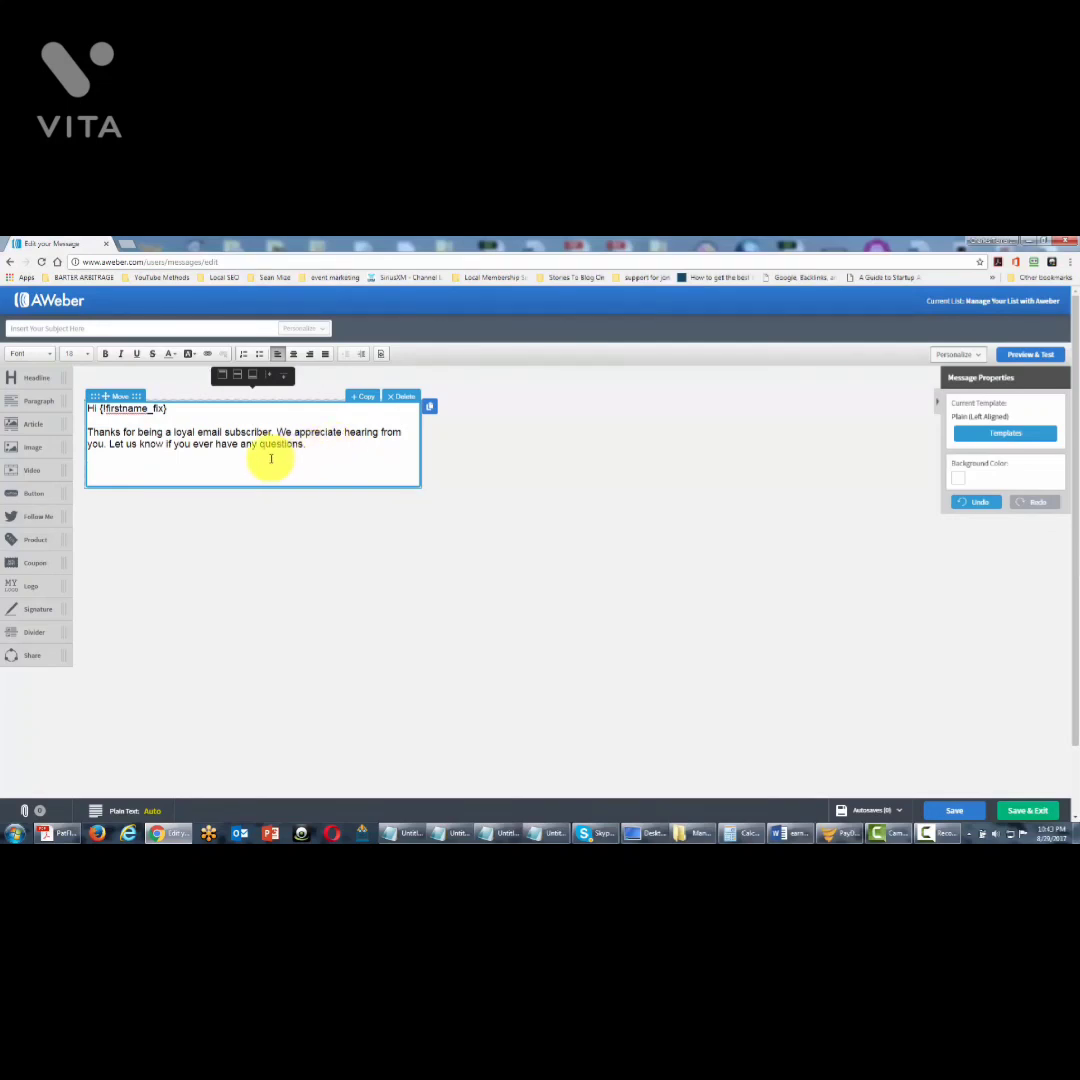
{"action": "key", "text": "F11"}
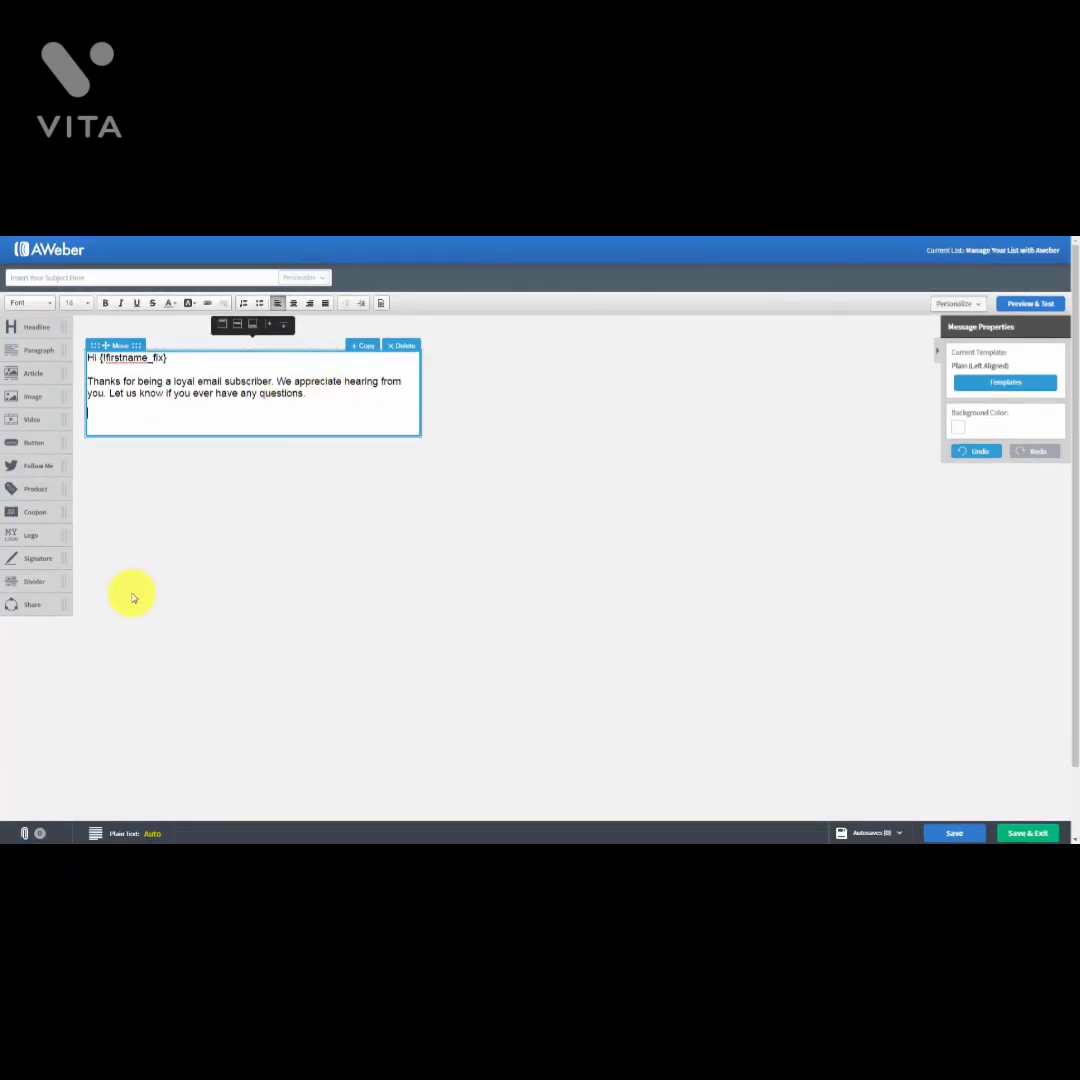
{"action": "left_click", "coordinate": [980, 306]}
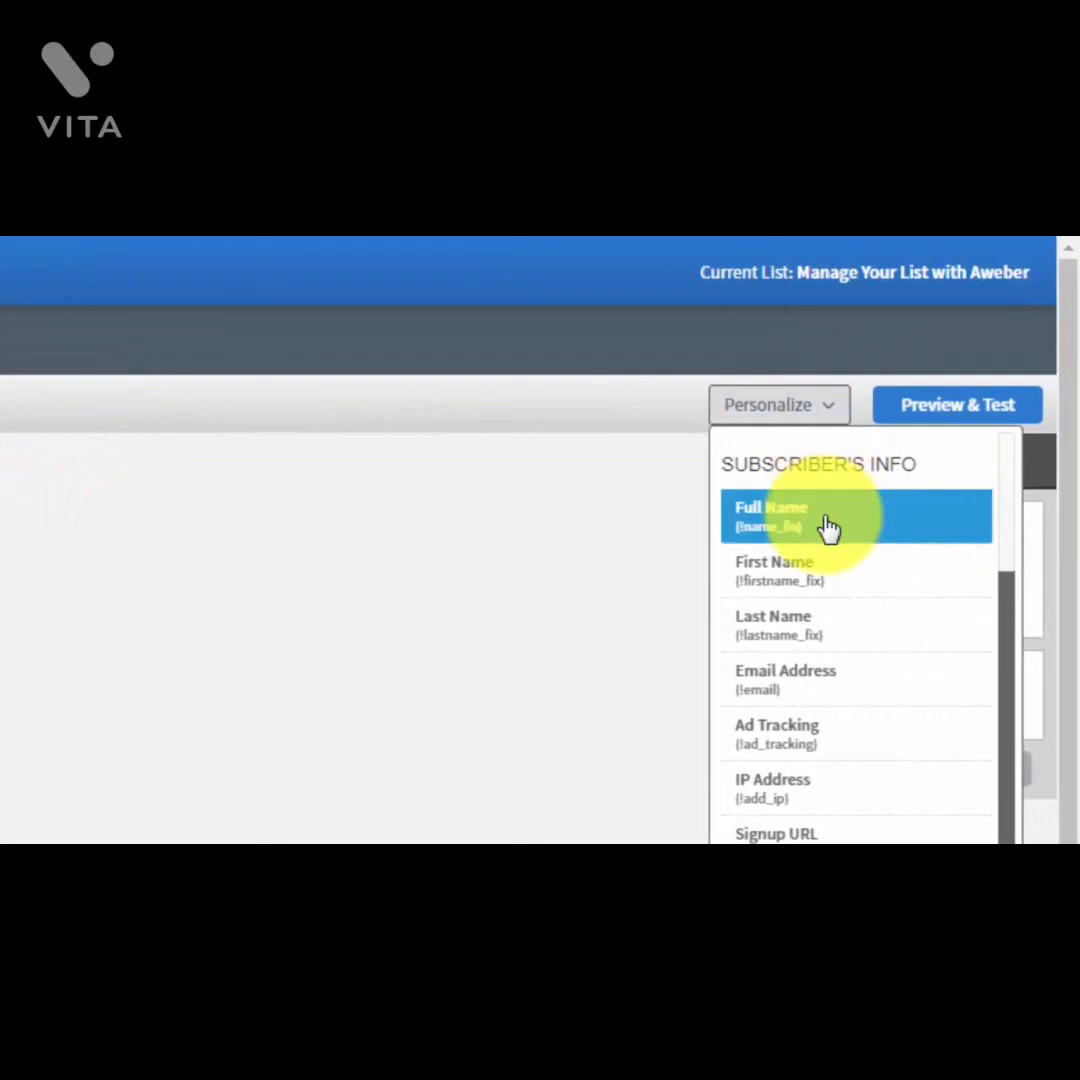
{"action": "scroll", "coordinate": [828, 529], "scroll_direction": "down", "scroll_amount": 1}
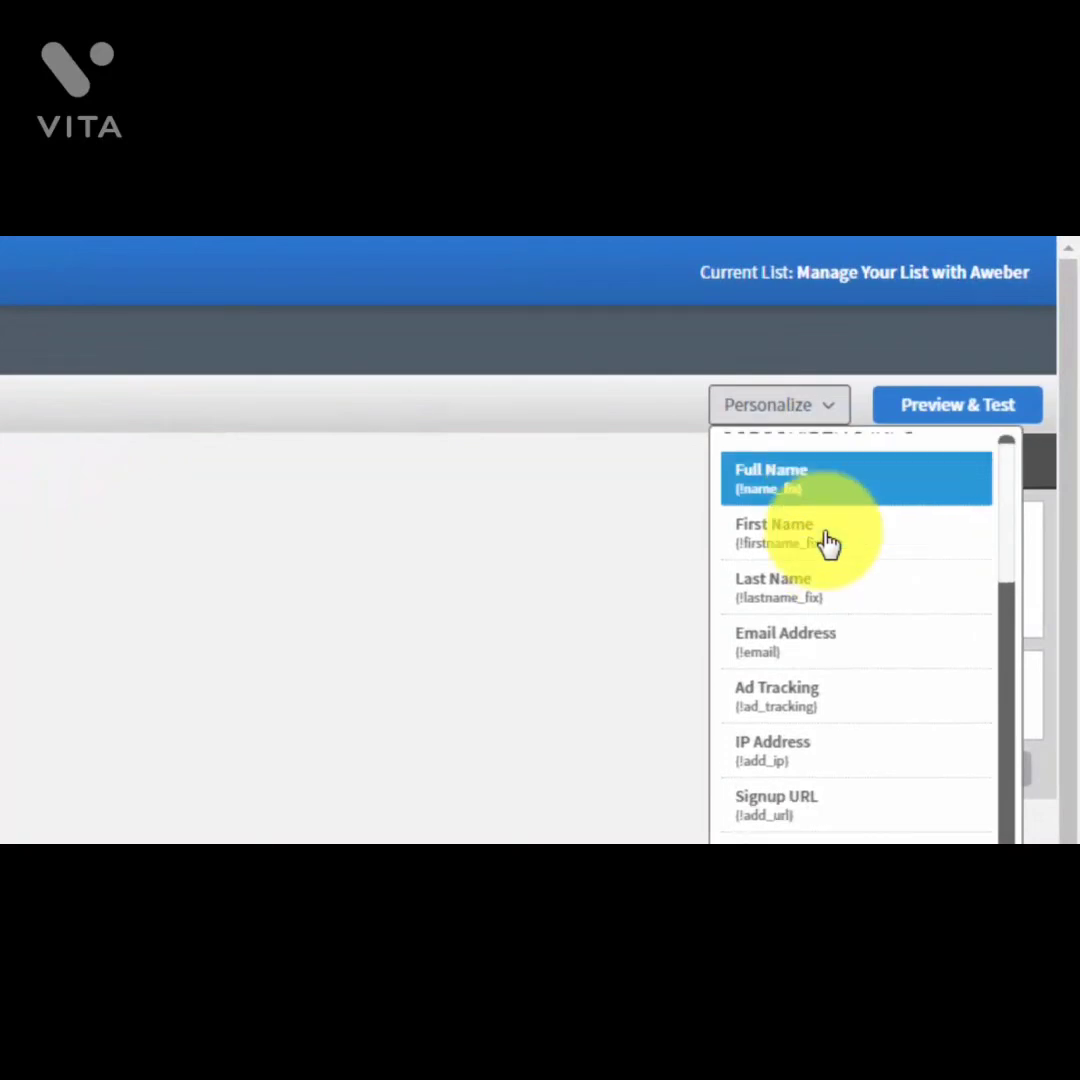
{"action": "scroll", "coordinate": [828, 541], "scroll_direction": "down", "scroll_amount": 5}
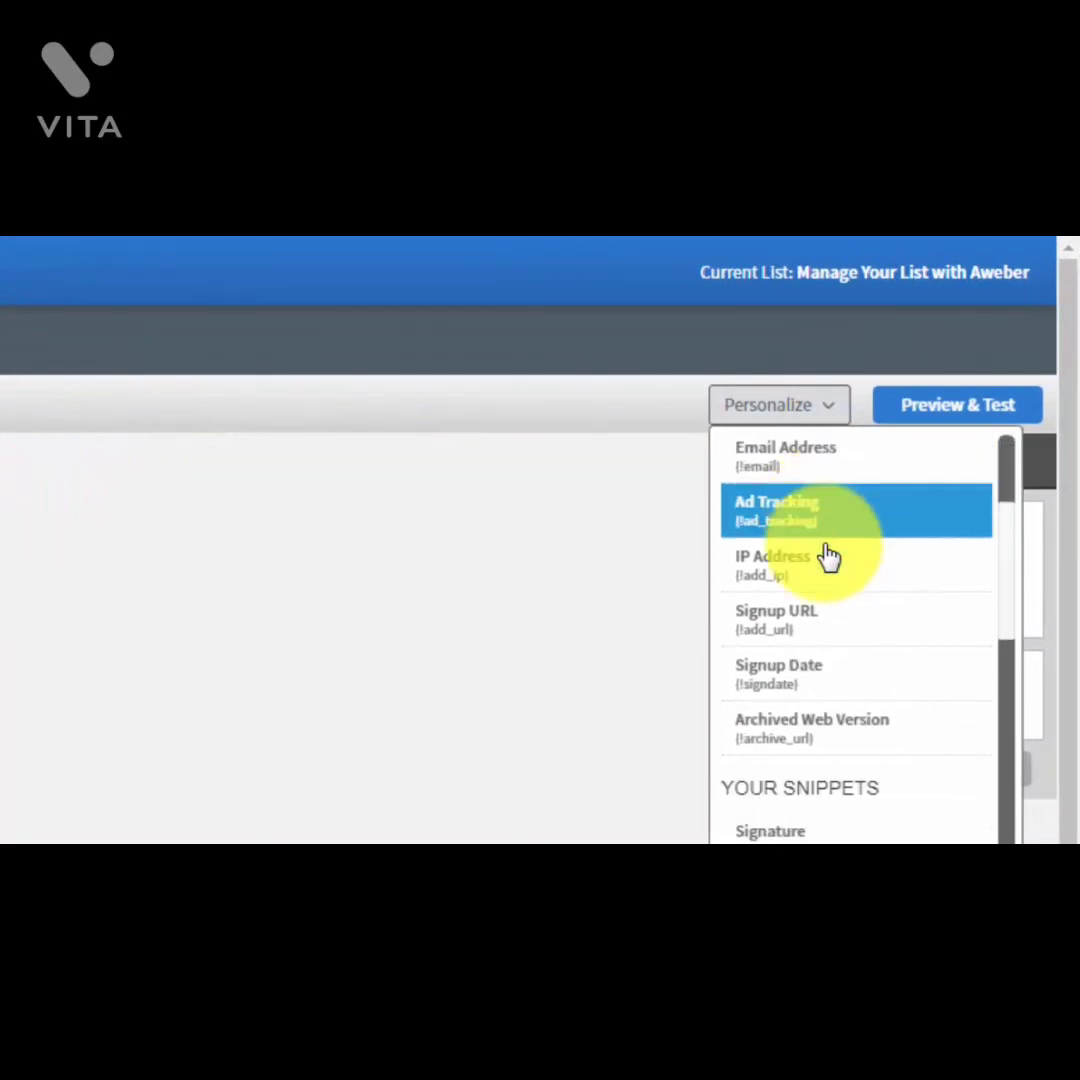
{"action": "scroll", "coordinate": [828, 557], "scroll_direction": "down", "scroll_amount": 2}
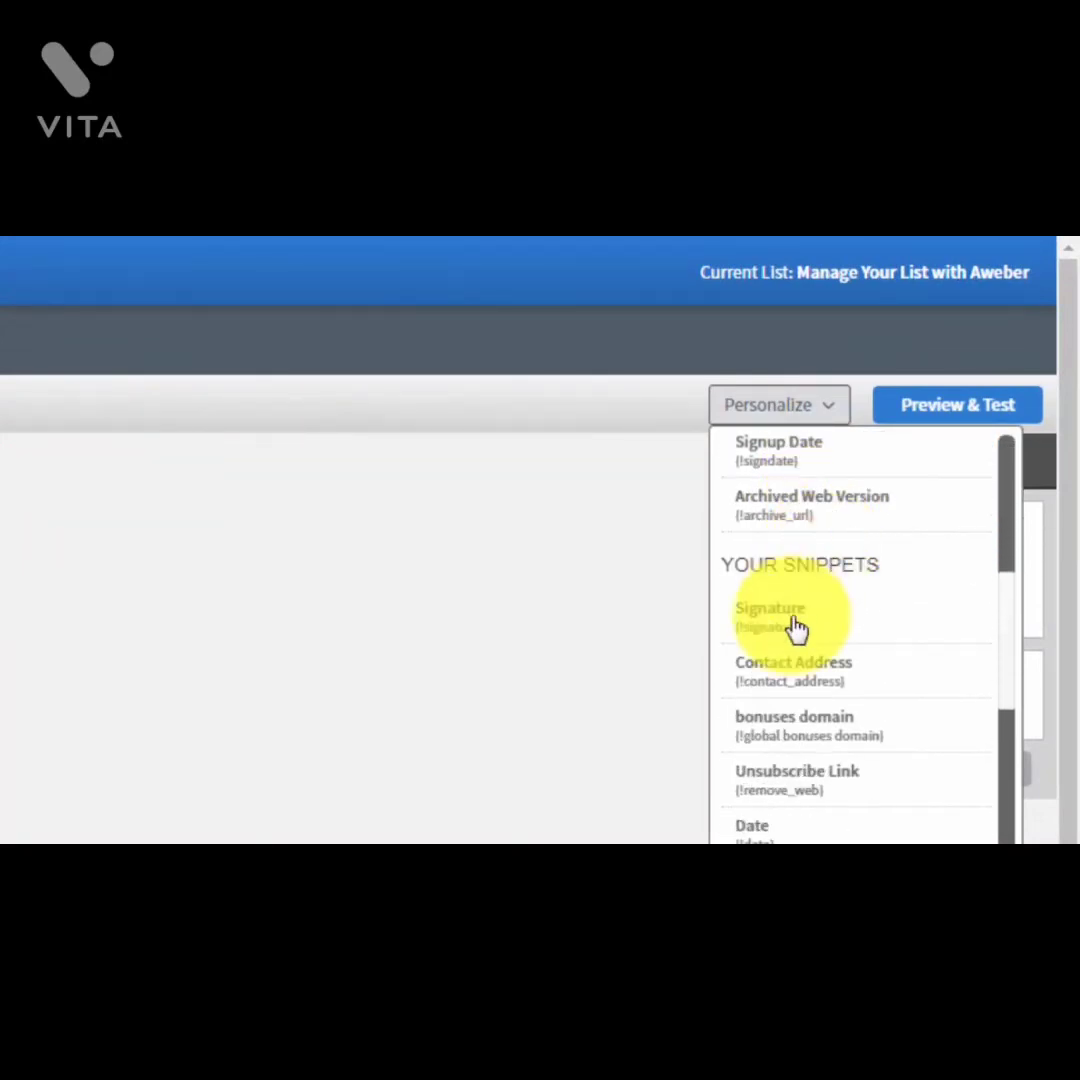
{"action": "left_click", "coordinate": [775, 745]}
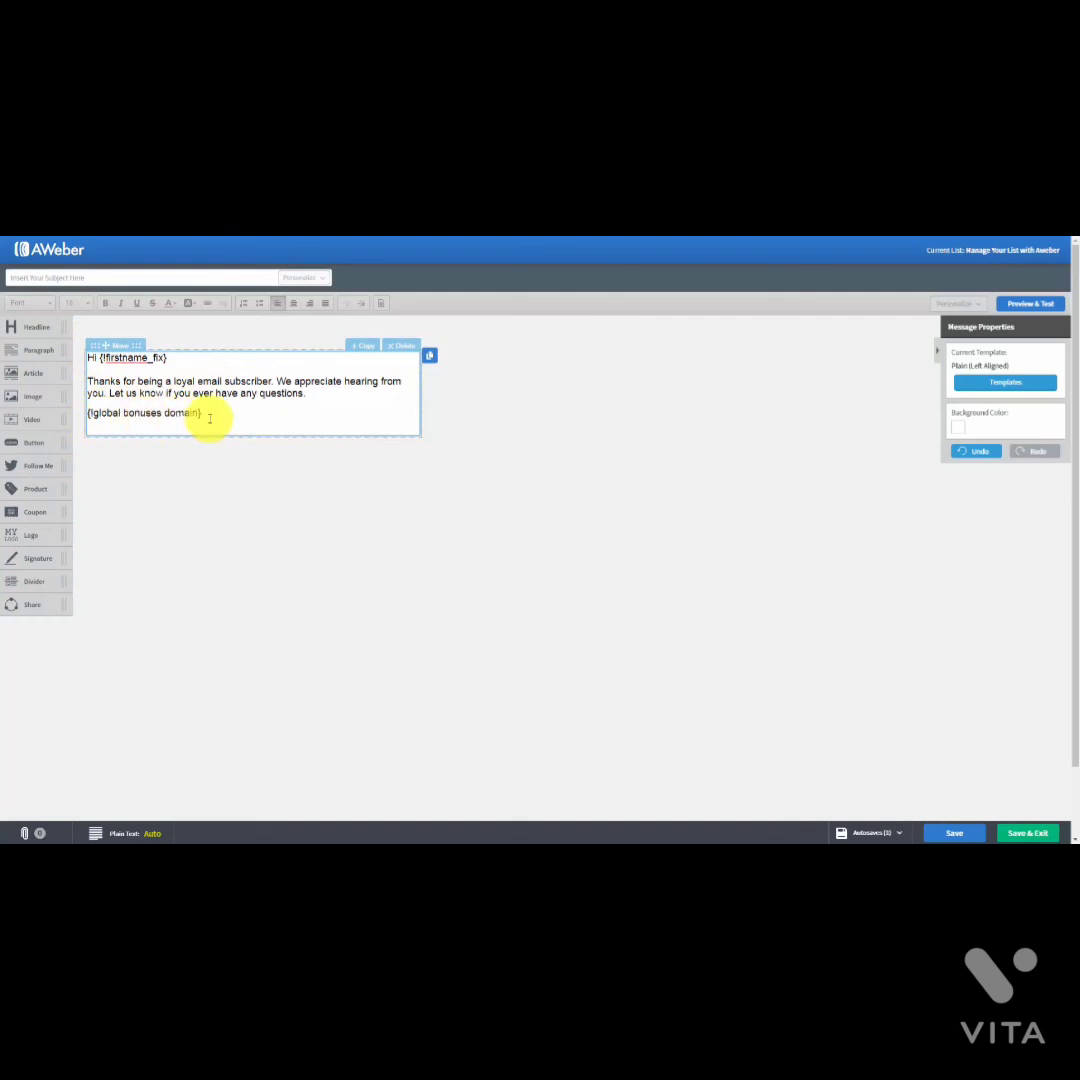
{"action": "left_click", "coordinate": [95, 413]}
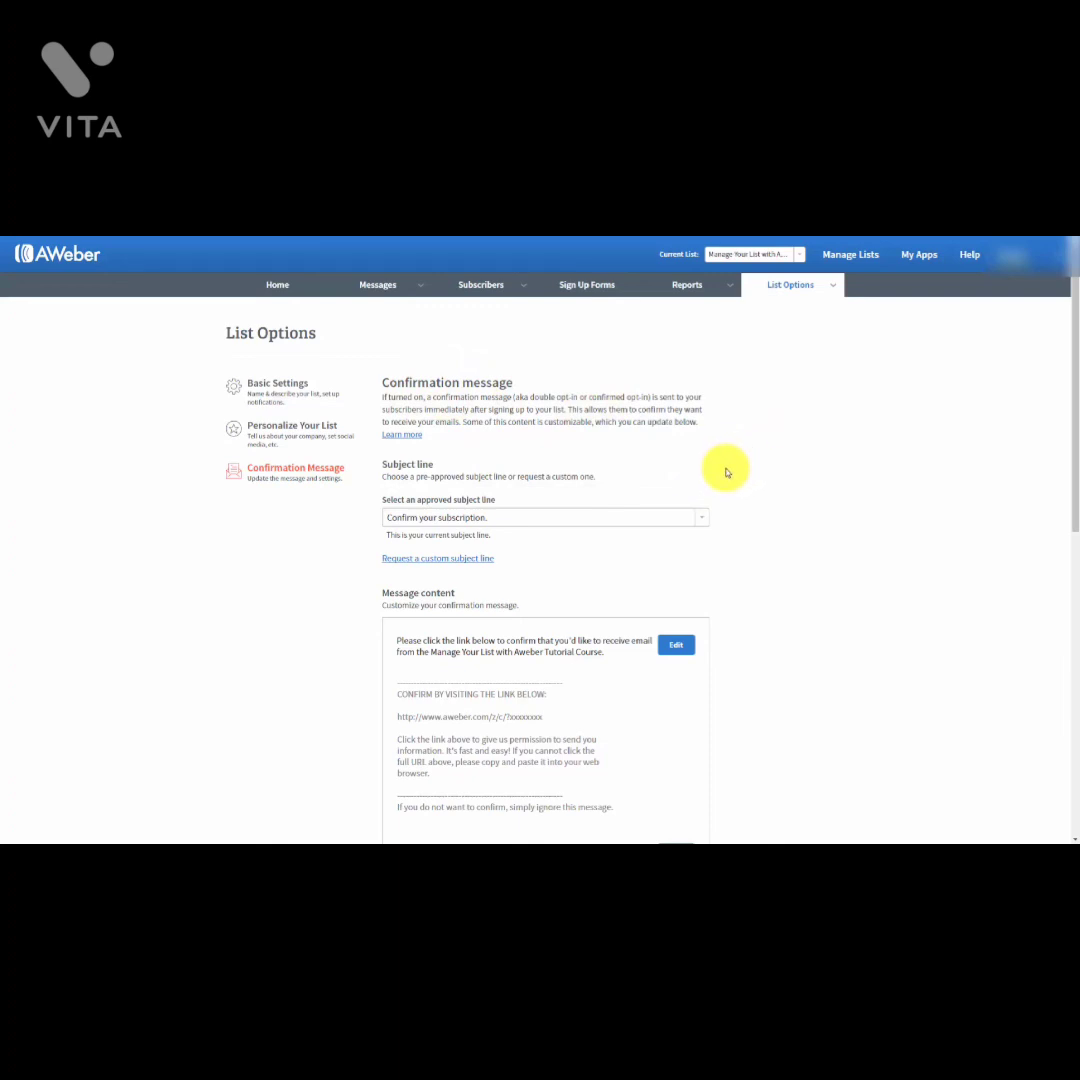
{"action": "scroll", "coordinate": [726, 472], "scroll_direction": "down", "scroll_amount": 5}
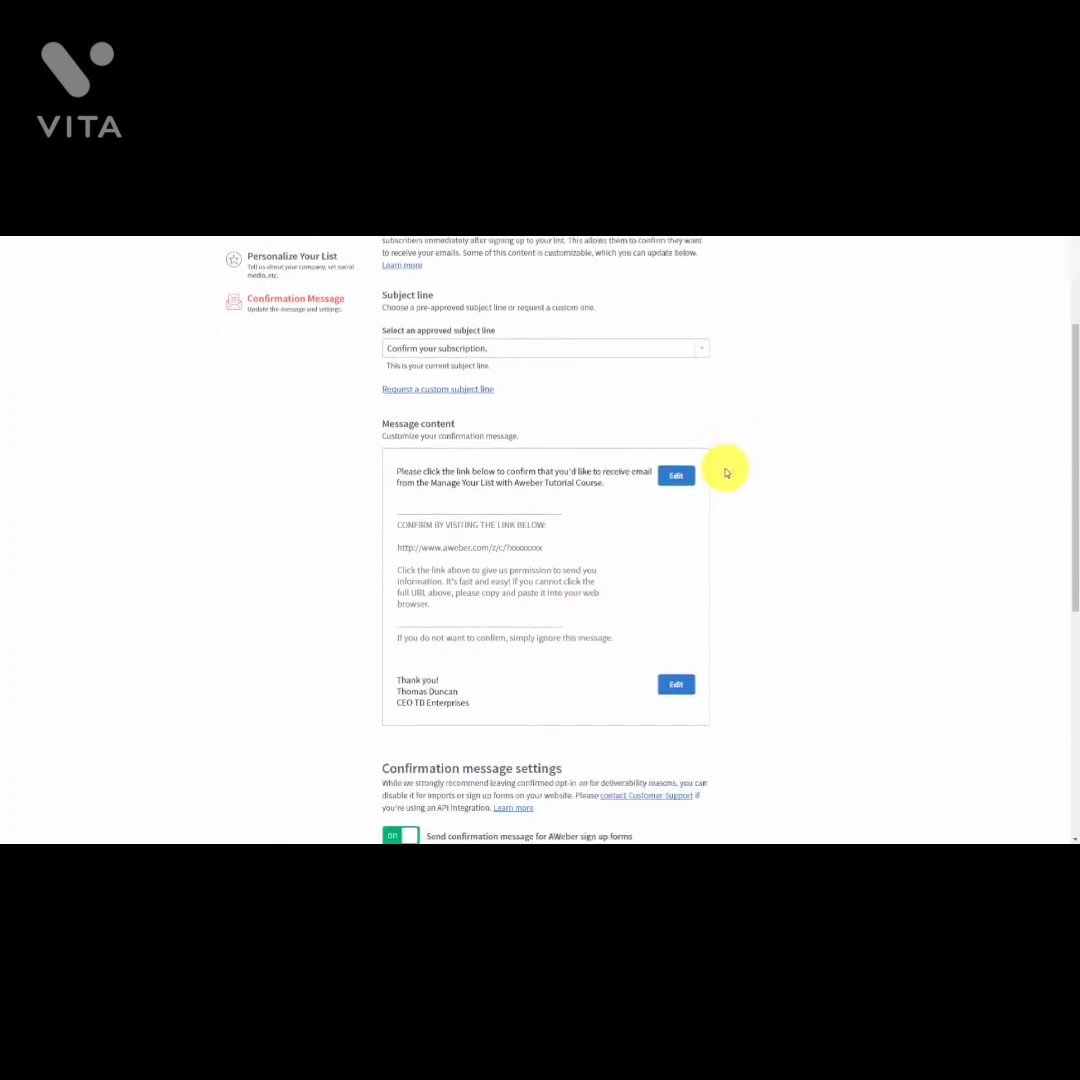
{"action": "scroll", "coordinate": [726, 472], "scroll_direction": "down", "scroll_amount": 3}
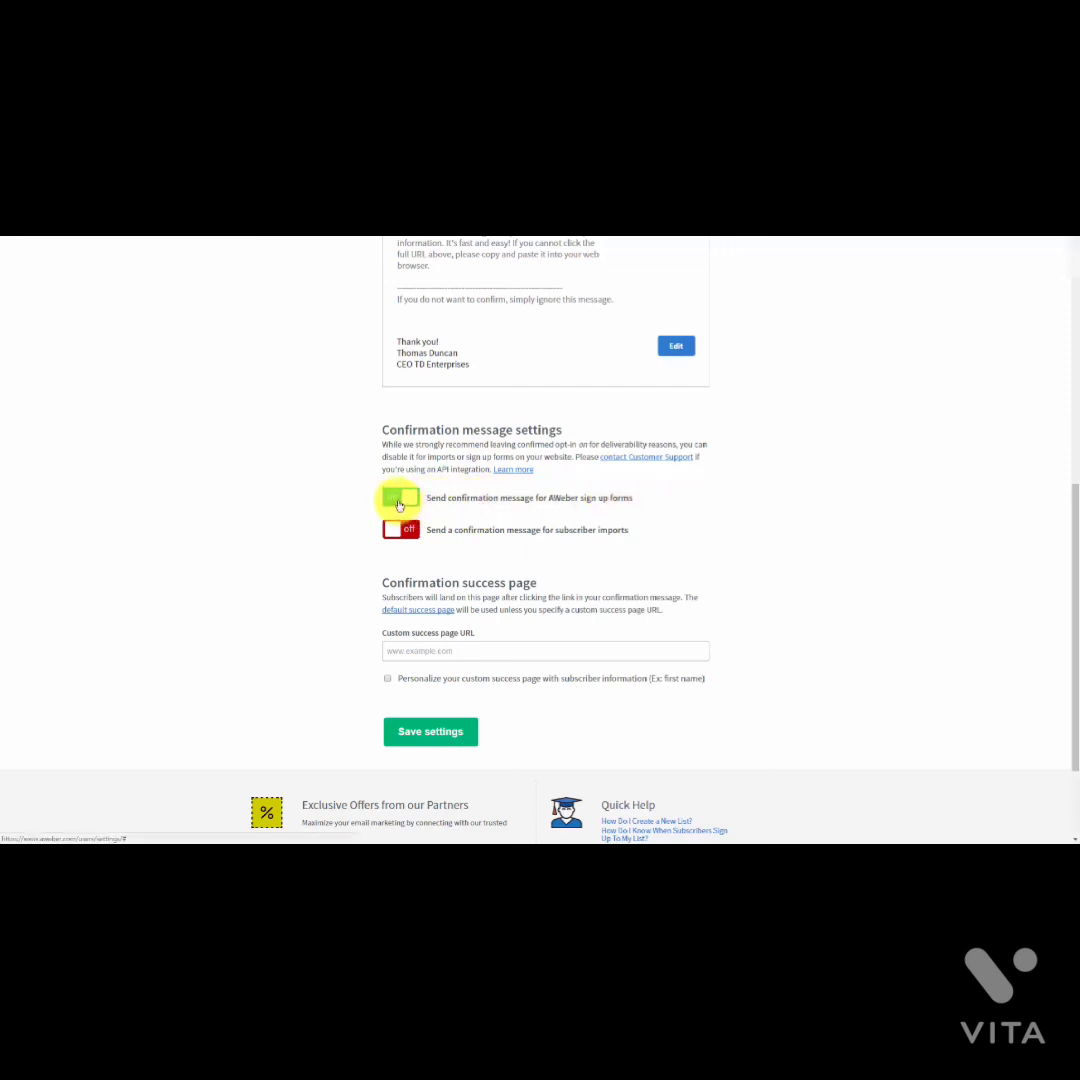
{"action": "left_click", "coordinate": [398, 500]}
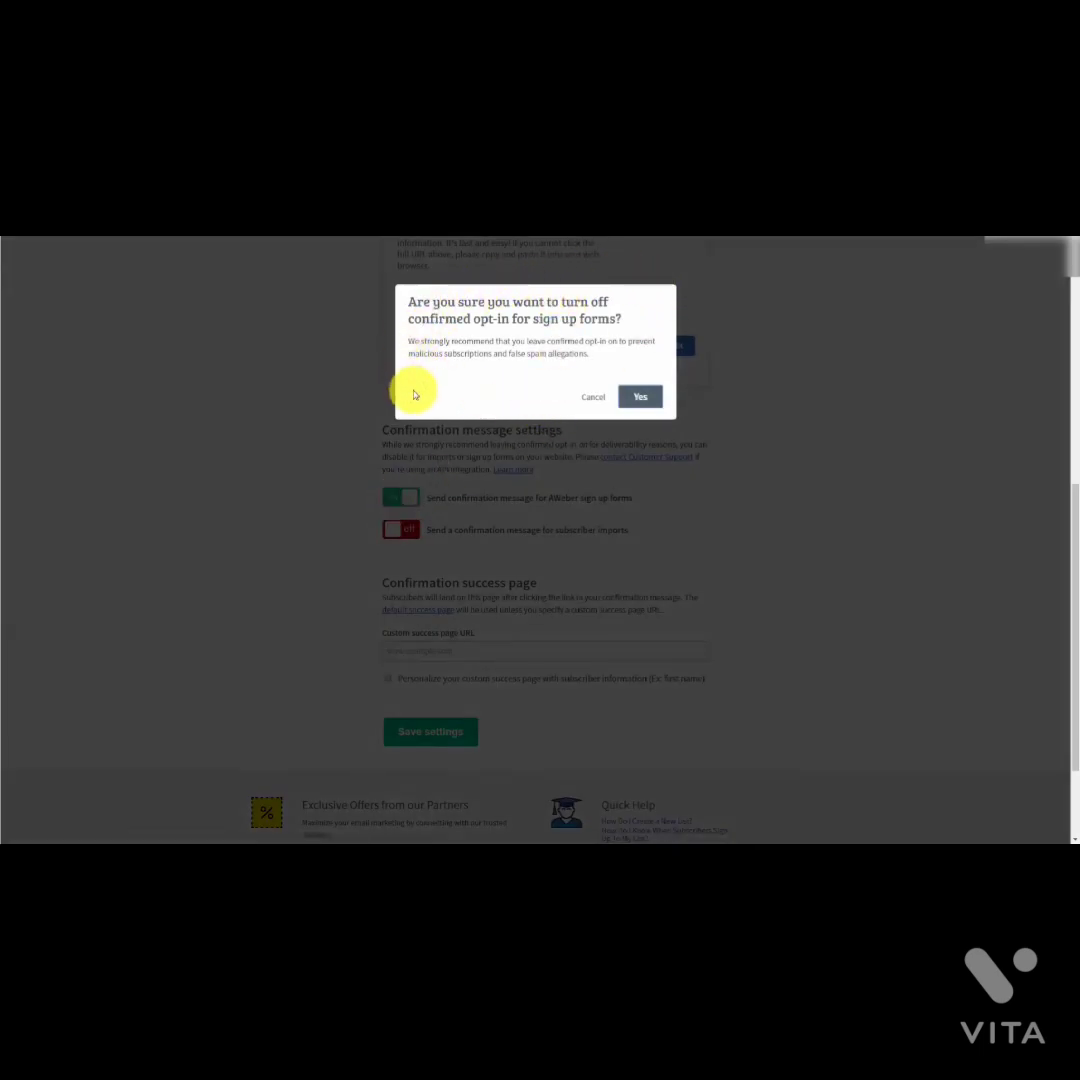
{"action": "left_click", "coordinate": [639, 397]}
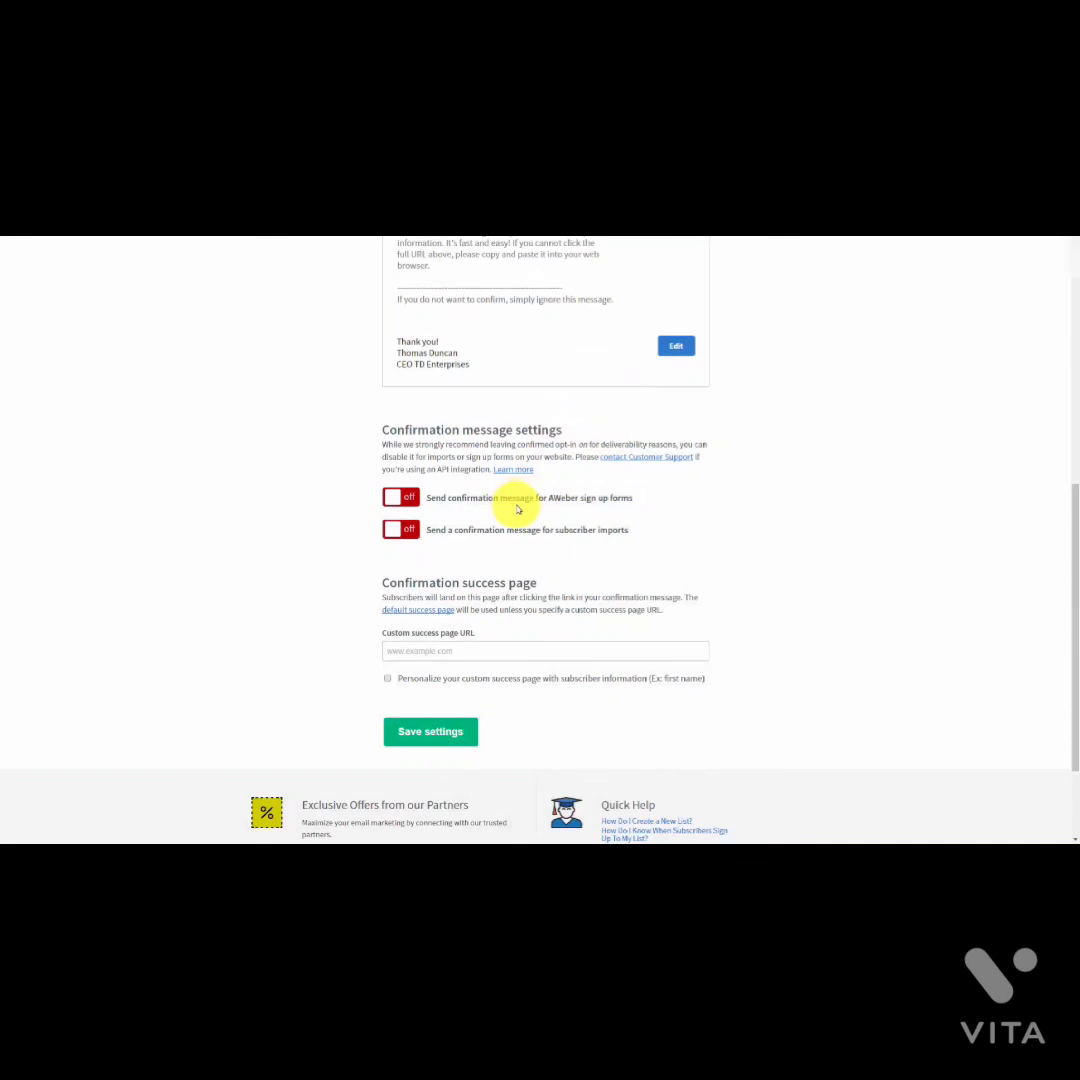
{"action": "left_click", "coordinate": [391, 502]}
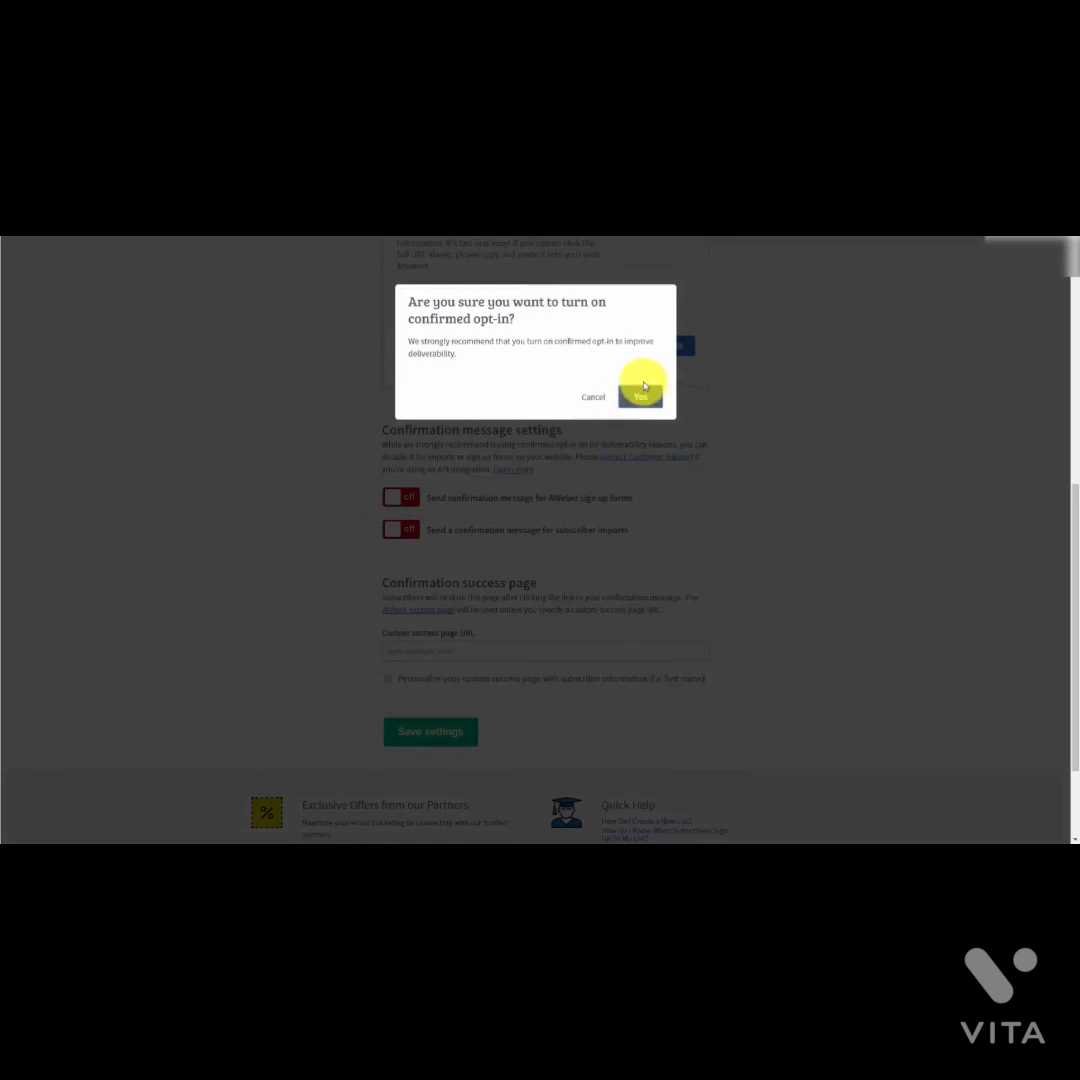
{"action": "left_click", "coordinate": [641, 395]}
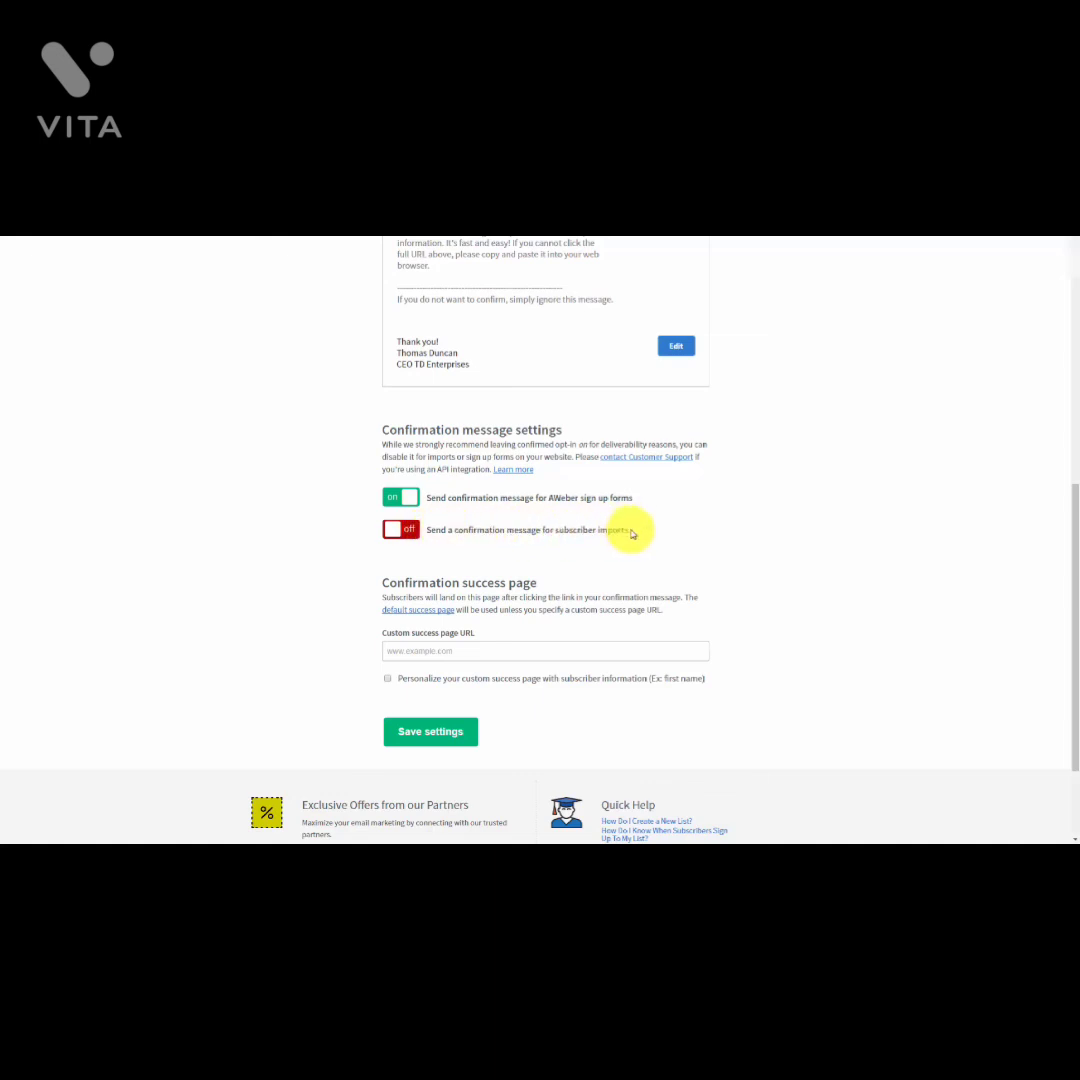
{"action": "left_click", "coordinate": [388, 535]}
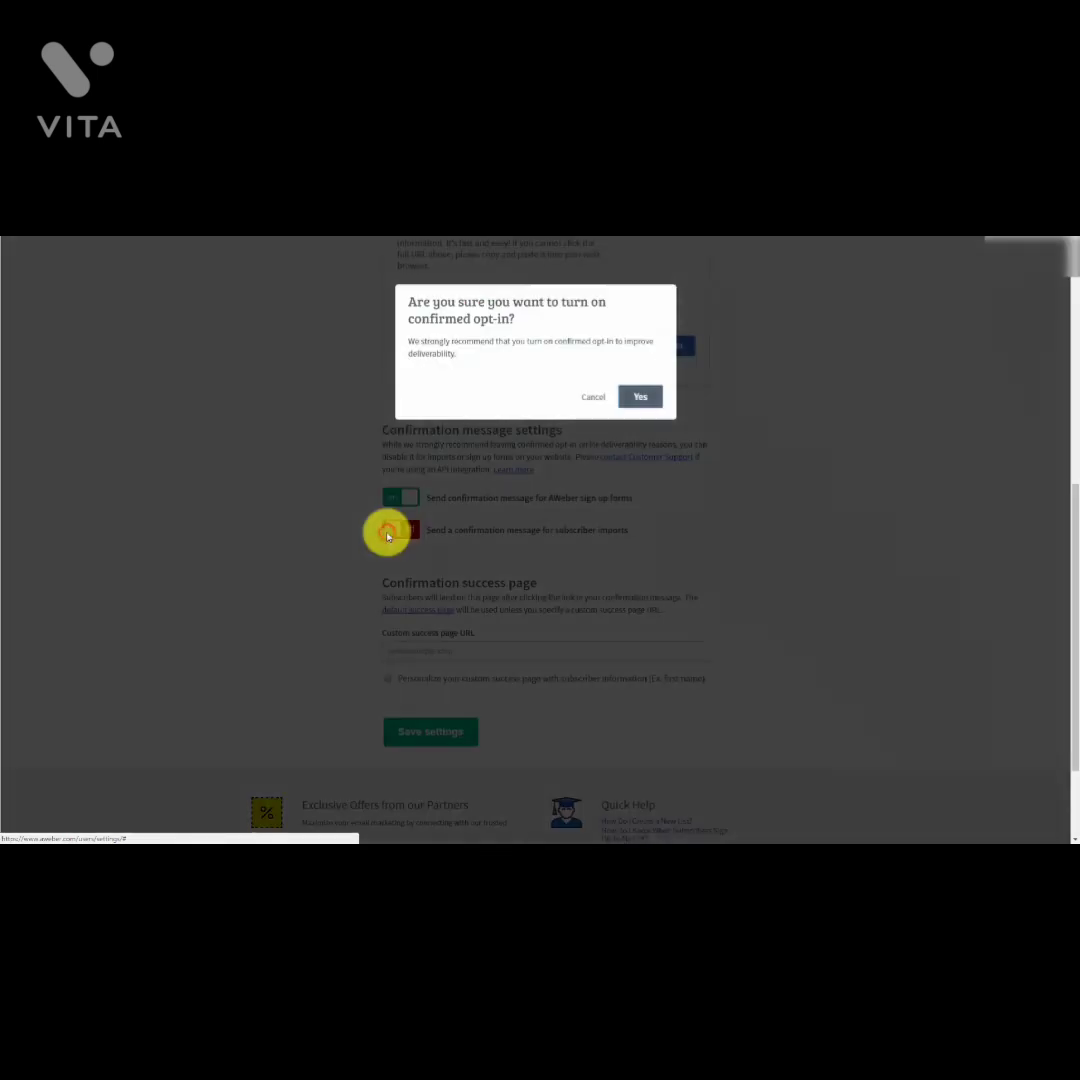
{"action": "left_click", "coordinate": [642, 396]}
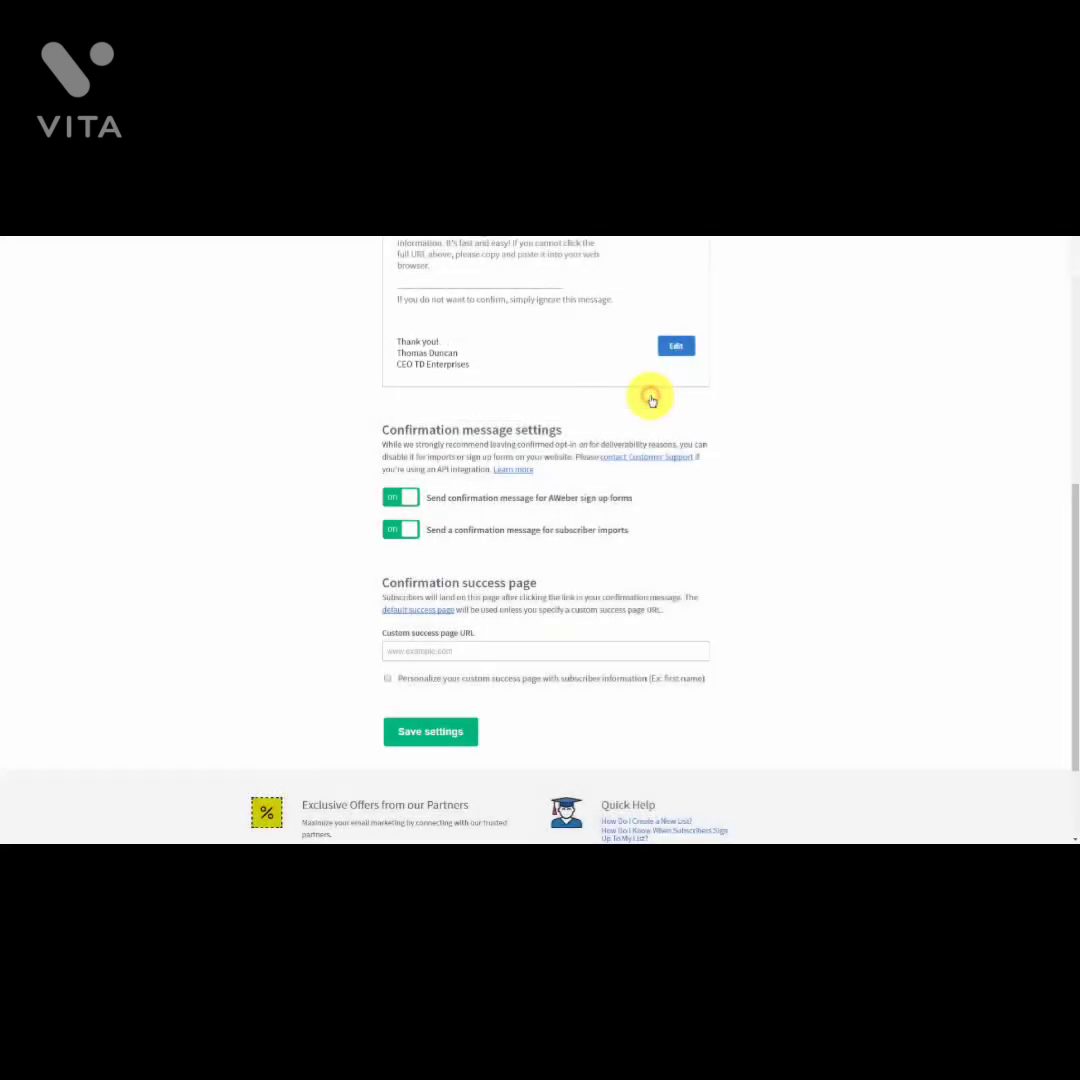
{"action": "left_click", "coordinate": [413, 529]}
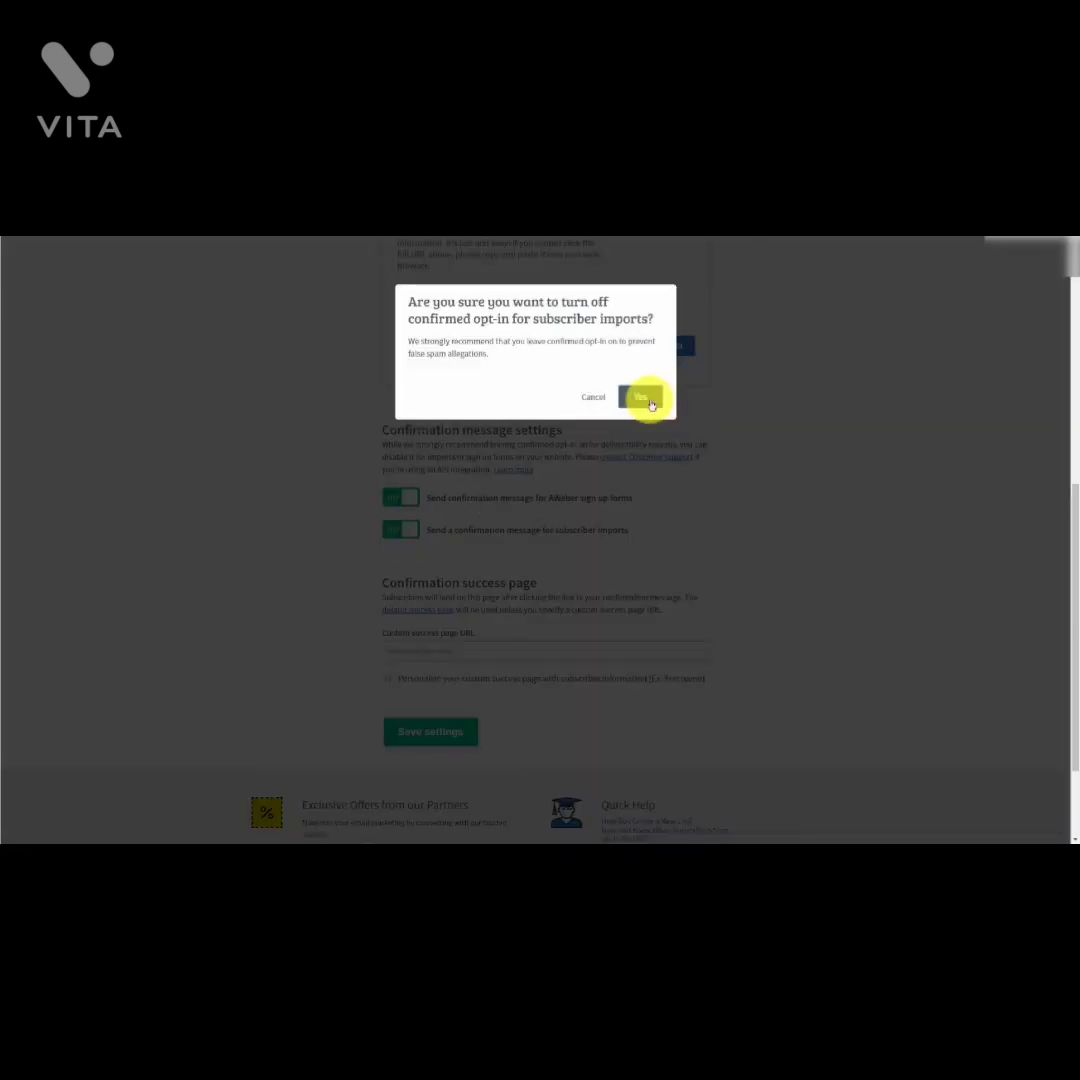
{"action": "left_click", "coordinate": [645, 399]}
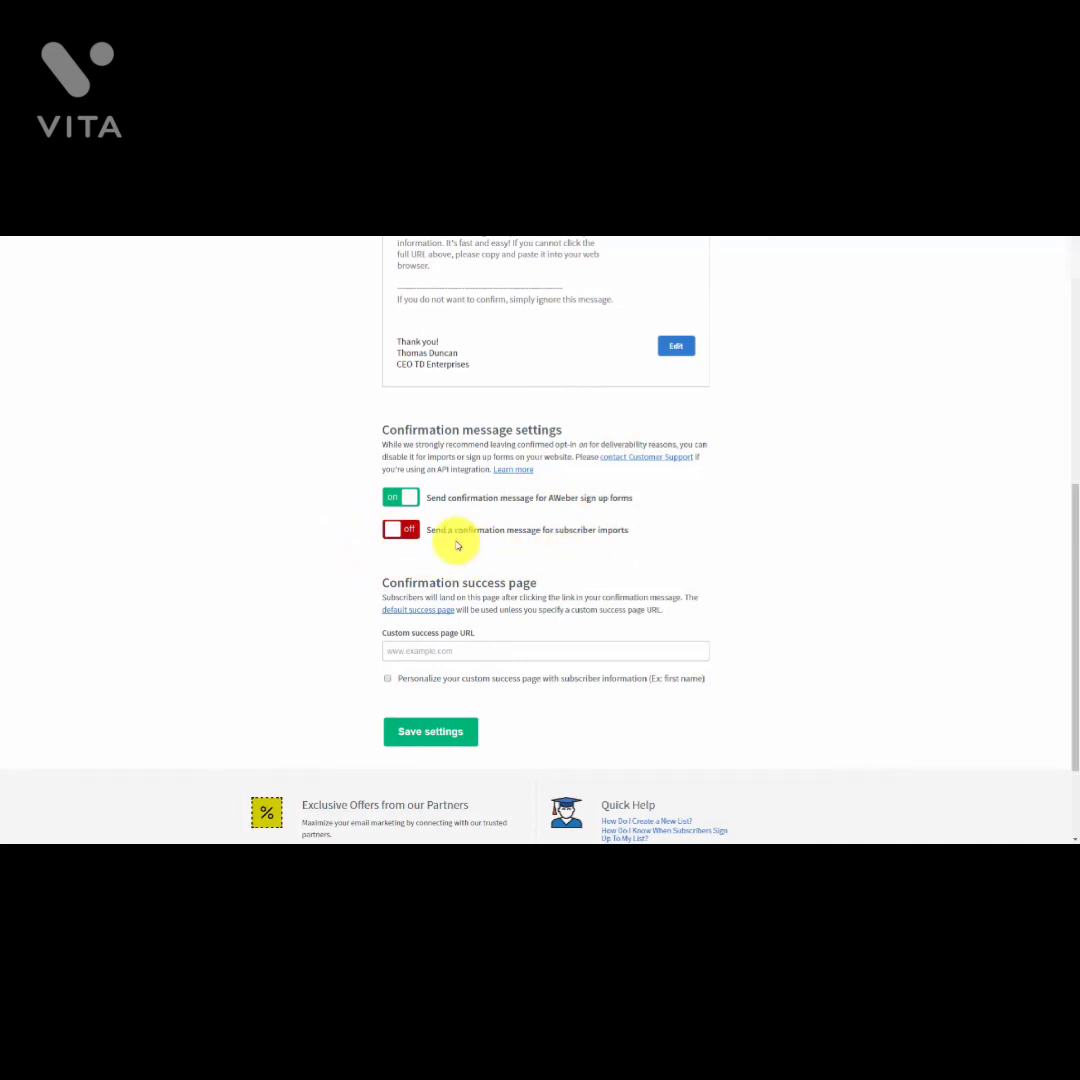
{"action": "scroll", "coordinate": [455, 541], "scroll_direction": "down", "scroll_amount": 1}
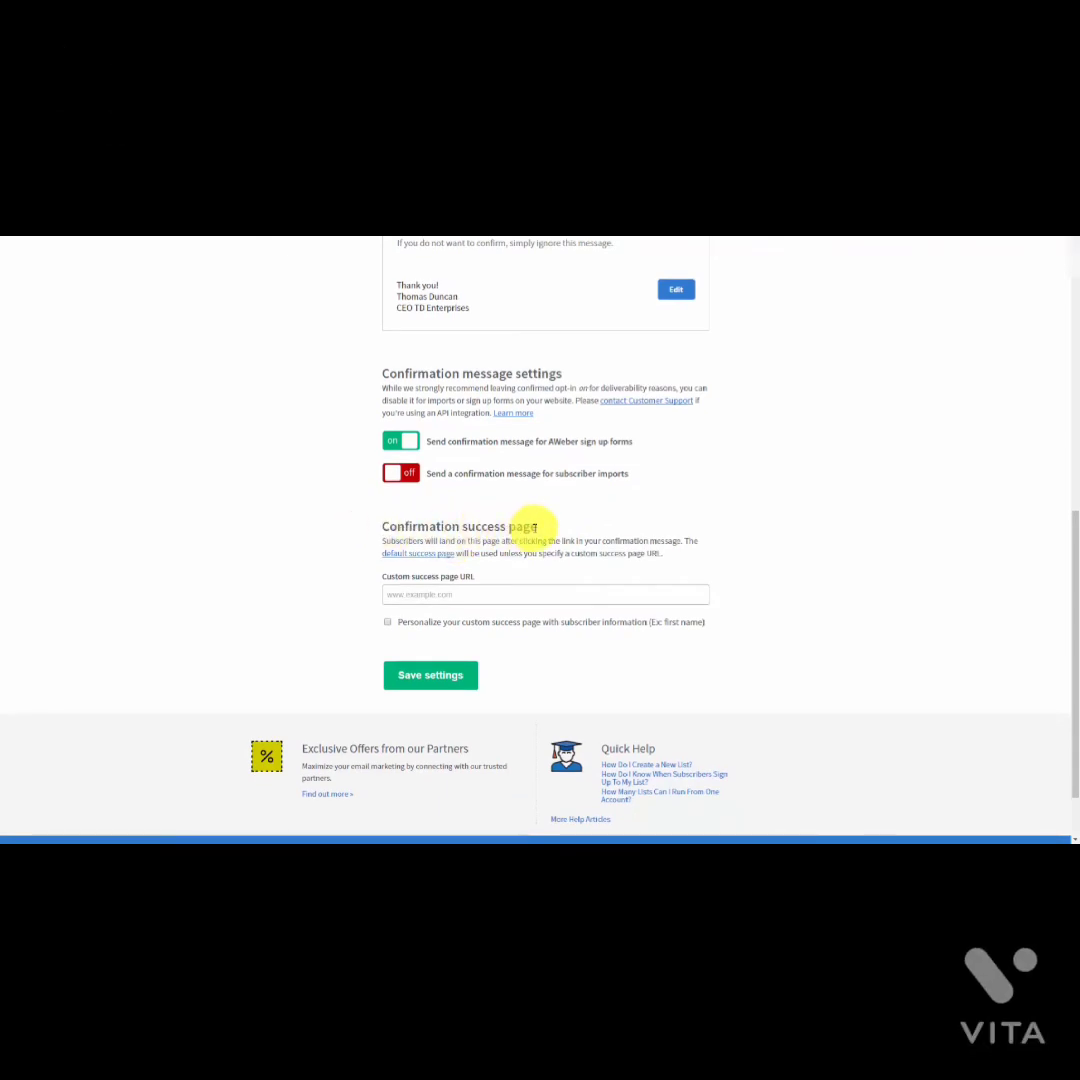
Step: Preview the default confirmation success page, then close the preview
{"action": "left_click", "coordinate": [399, 594]}
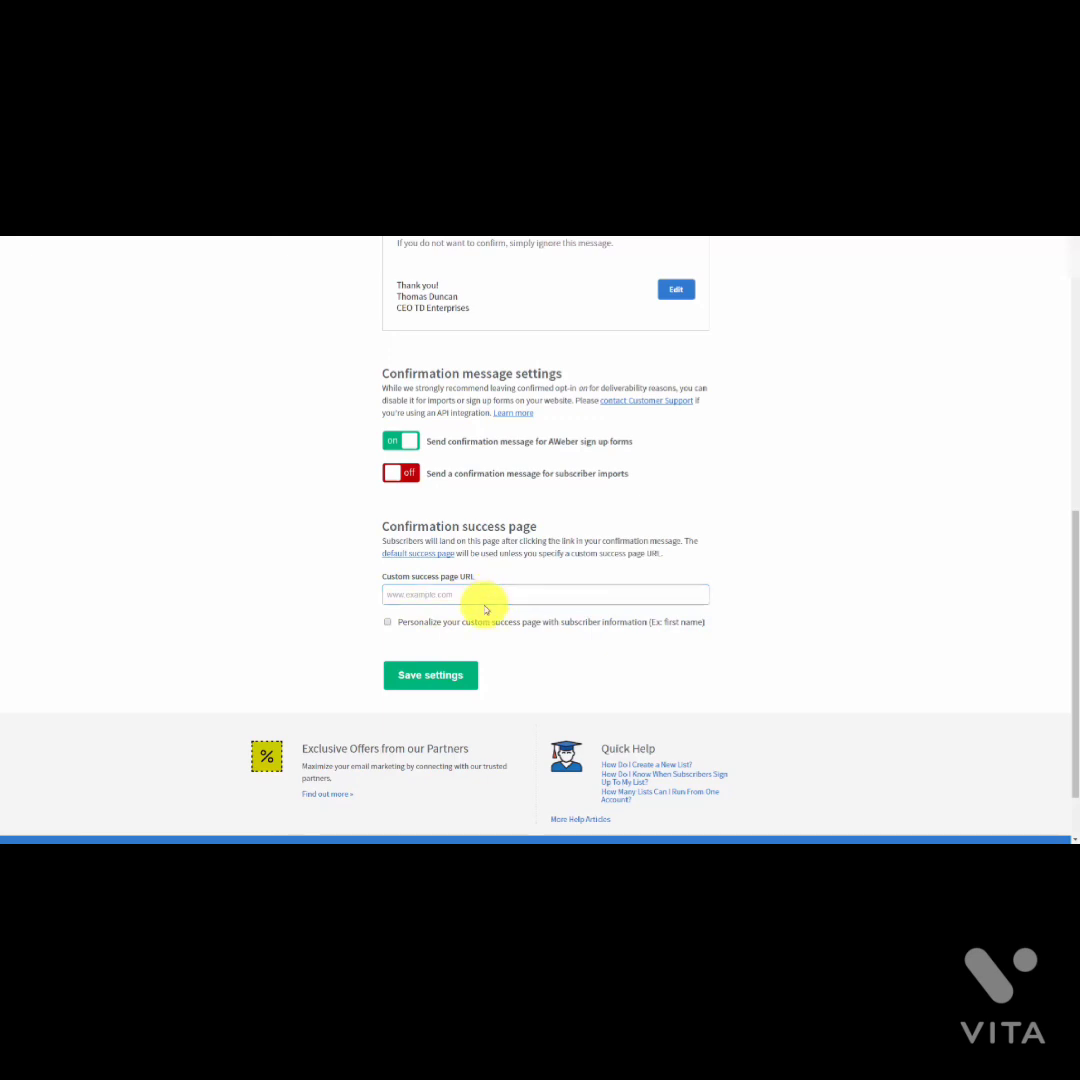
{"action": "left_click", "coordinate": [482, 594]}
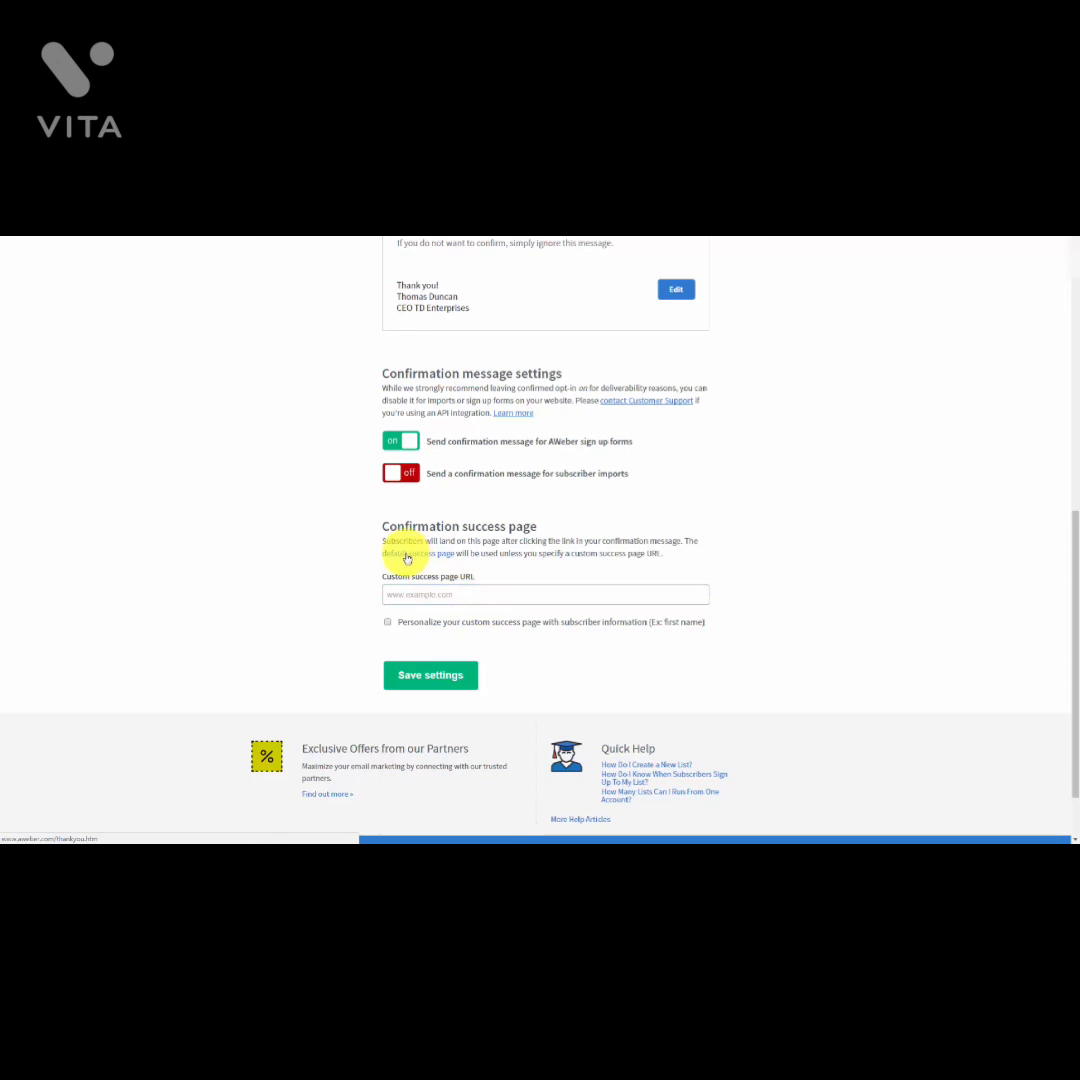
{"action": "left_click", "coordinate": [407, 556]}
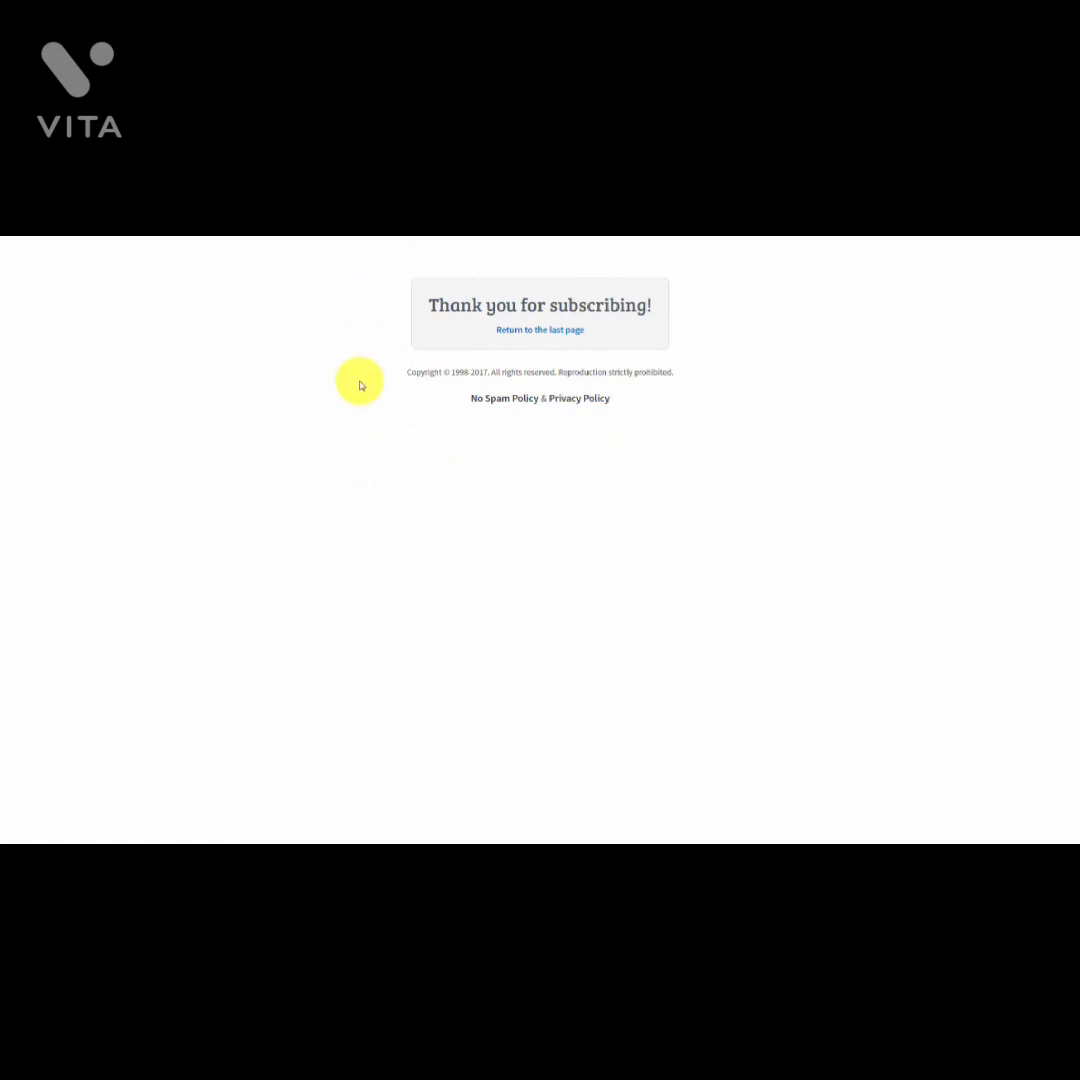
{"action": "key", "text": "ctrl+w"}
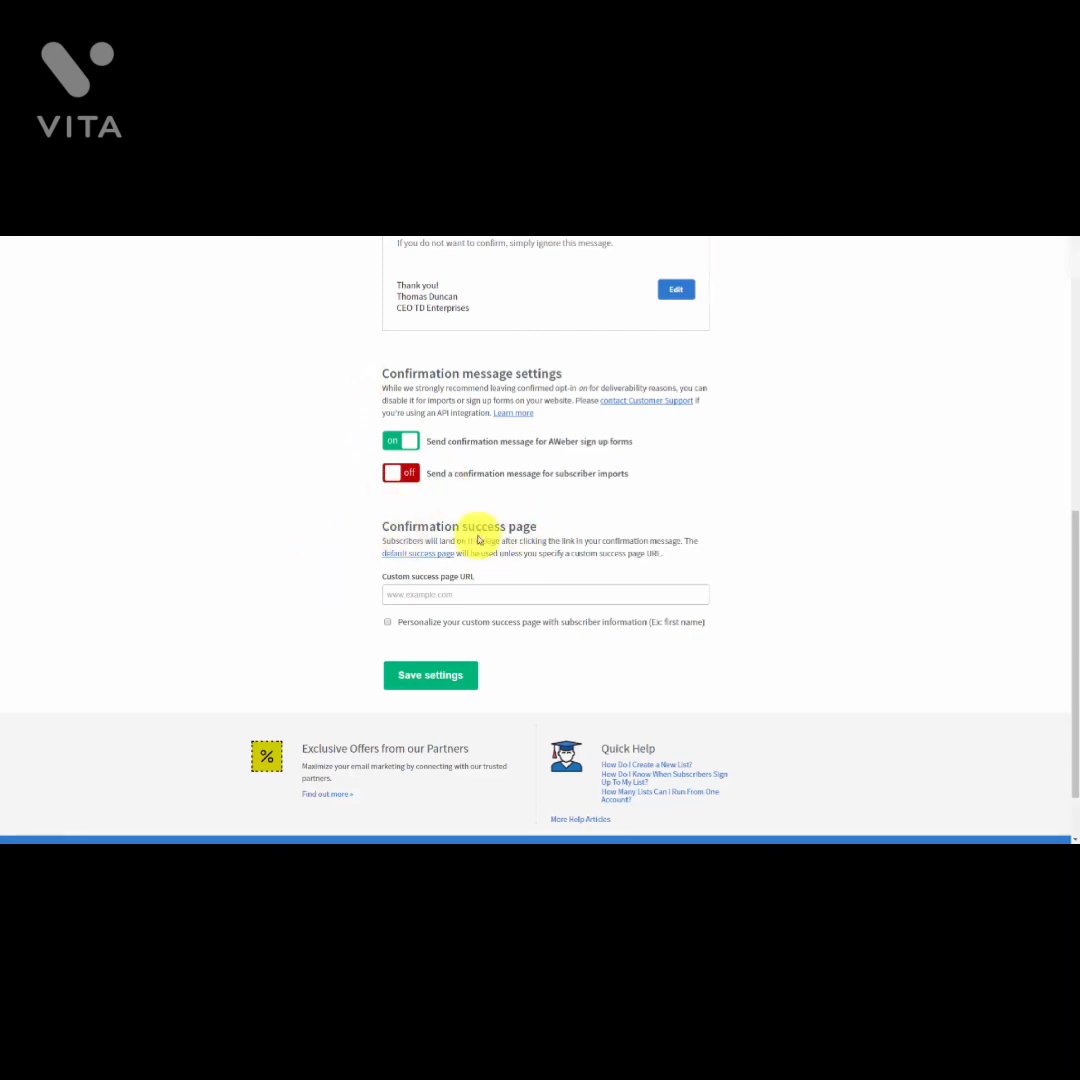
Step: Tick 'Personalize your custom success page with subscriber information'
{"action": "left_click", "coordinate": [475, 588]}
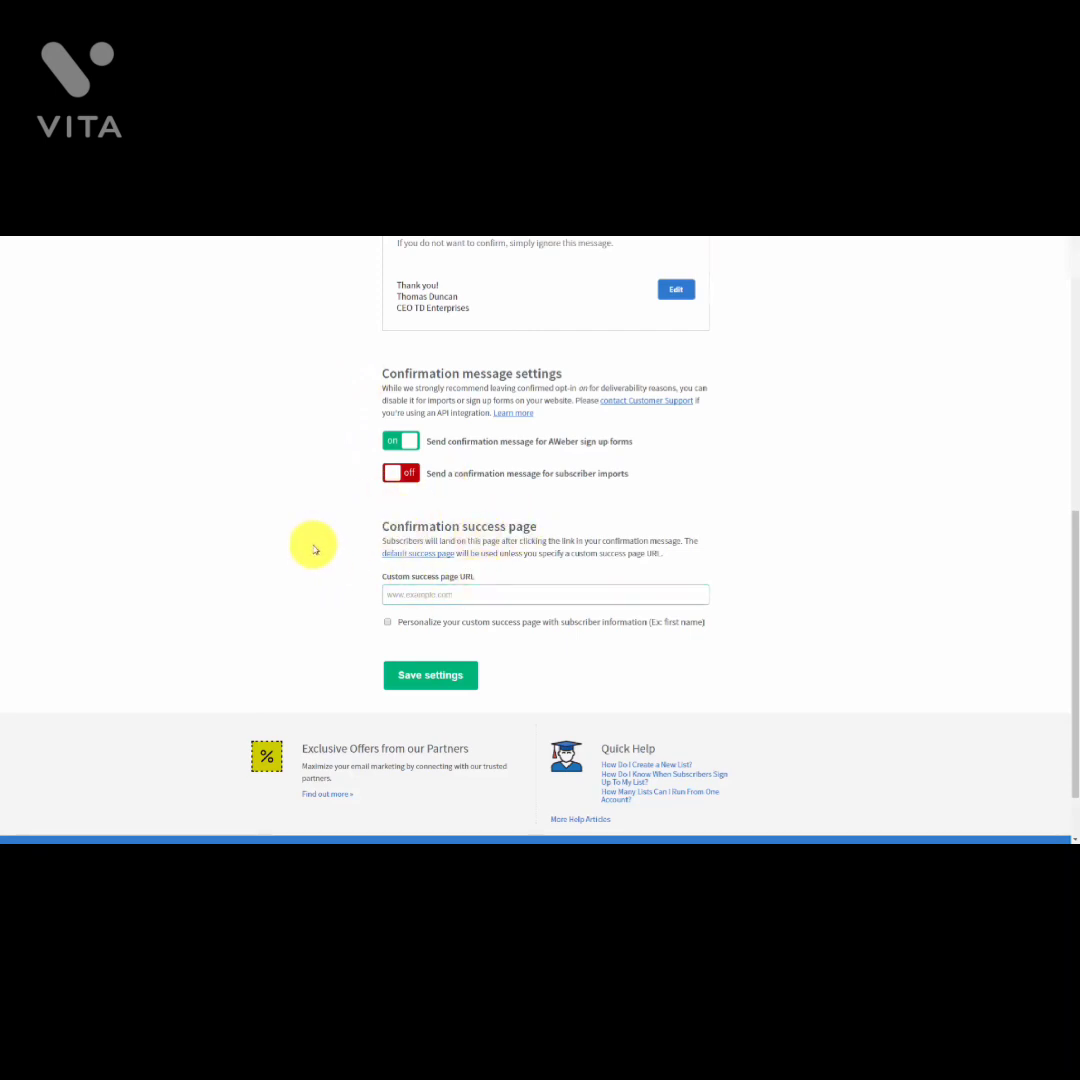
{"action": "left_click", "coordinate": [394, 587]}
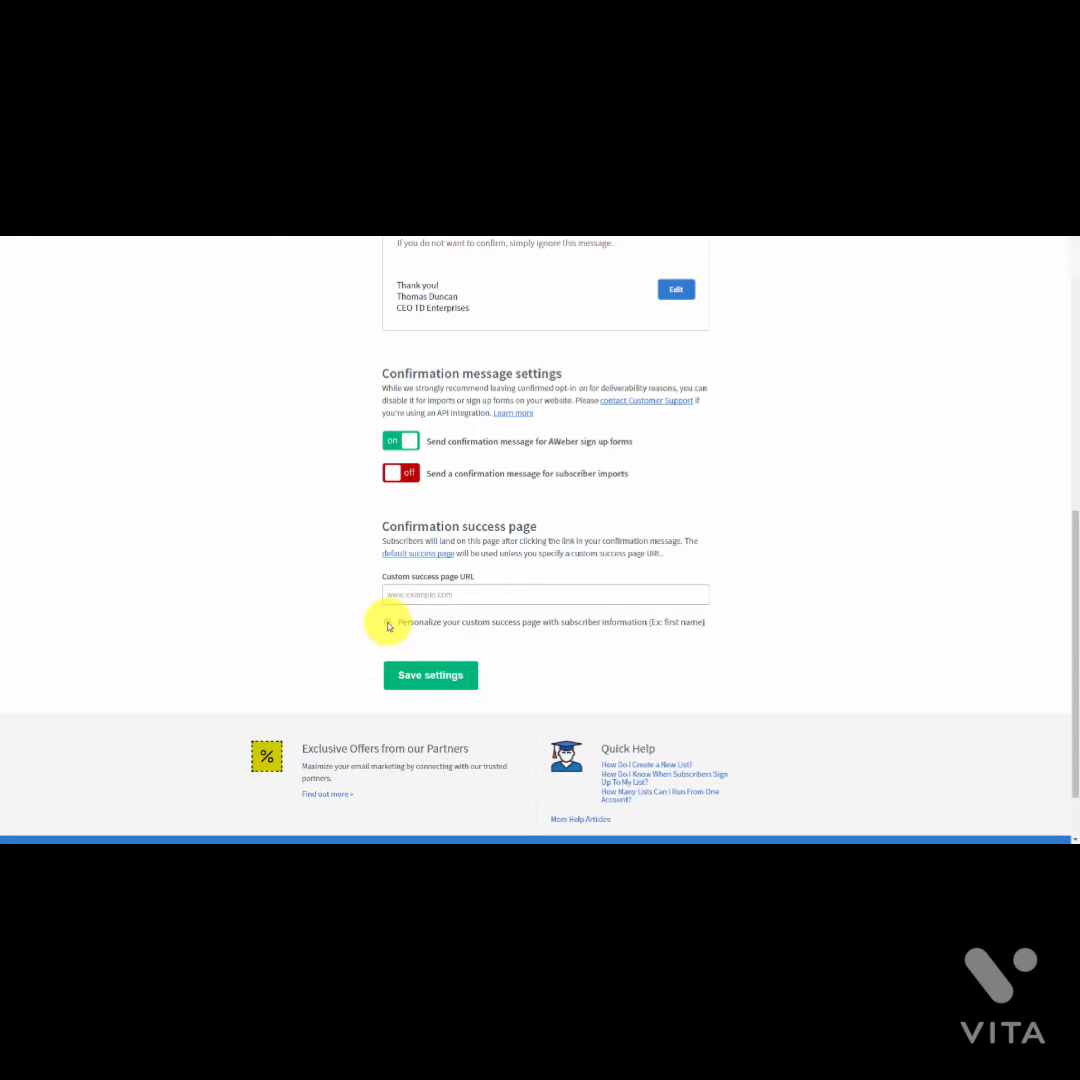
{"action": "left_click", "coordinate": [388, 623]}
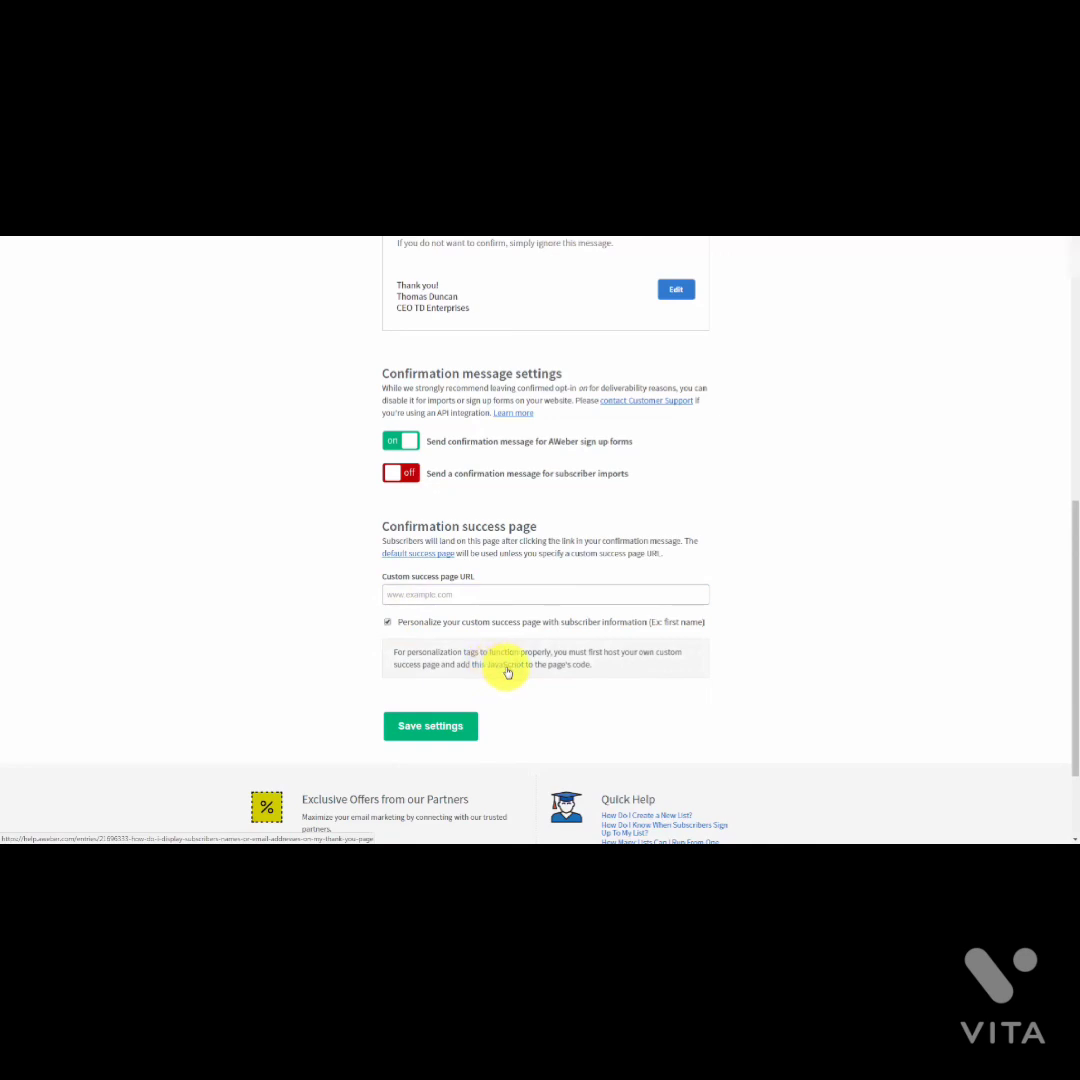
Step: Open the personalization JavaScript help article and select its full code block
{"action": "left_click", "coordinate": [479, 673]}
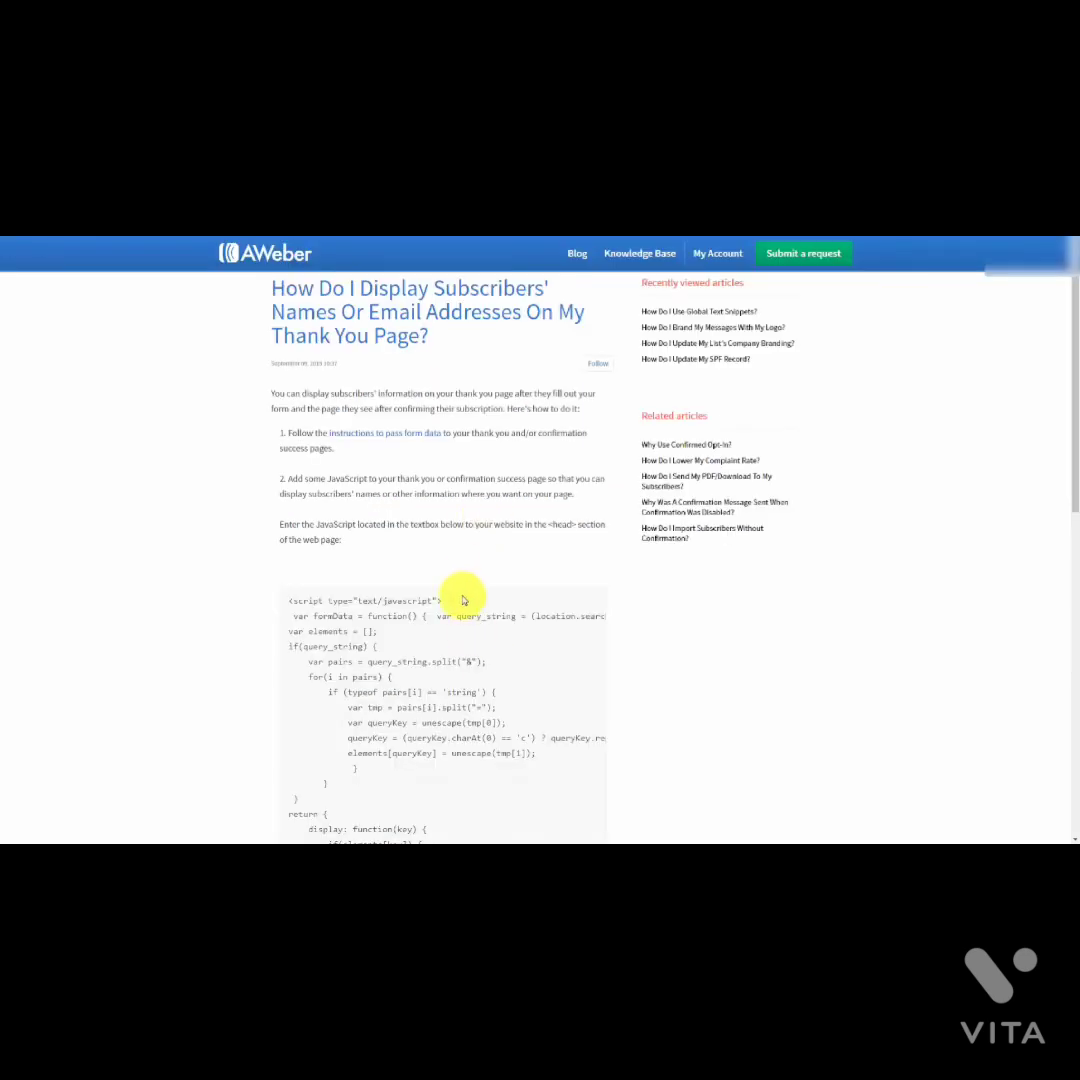
{"action": "scroll", "coordinate": [458, 557], "scroll_direction": "down", "scroll_amount": 3}
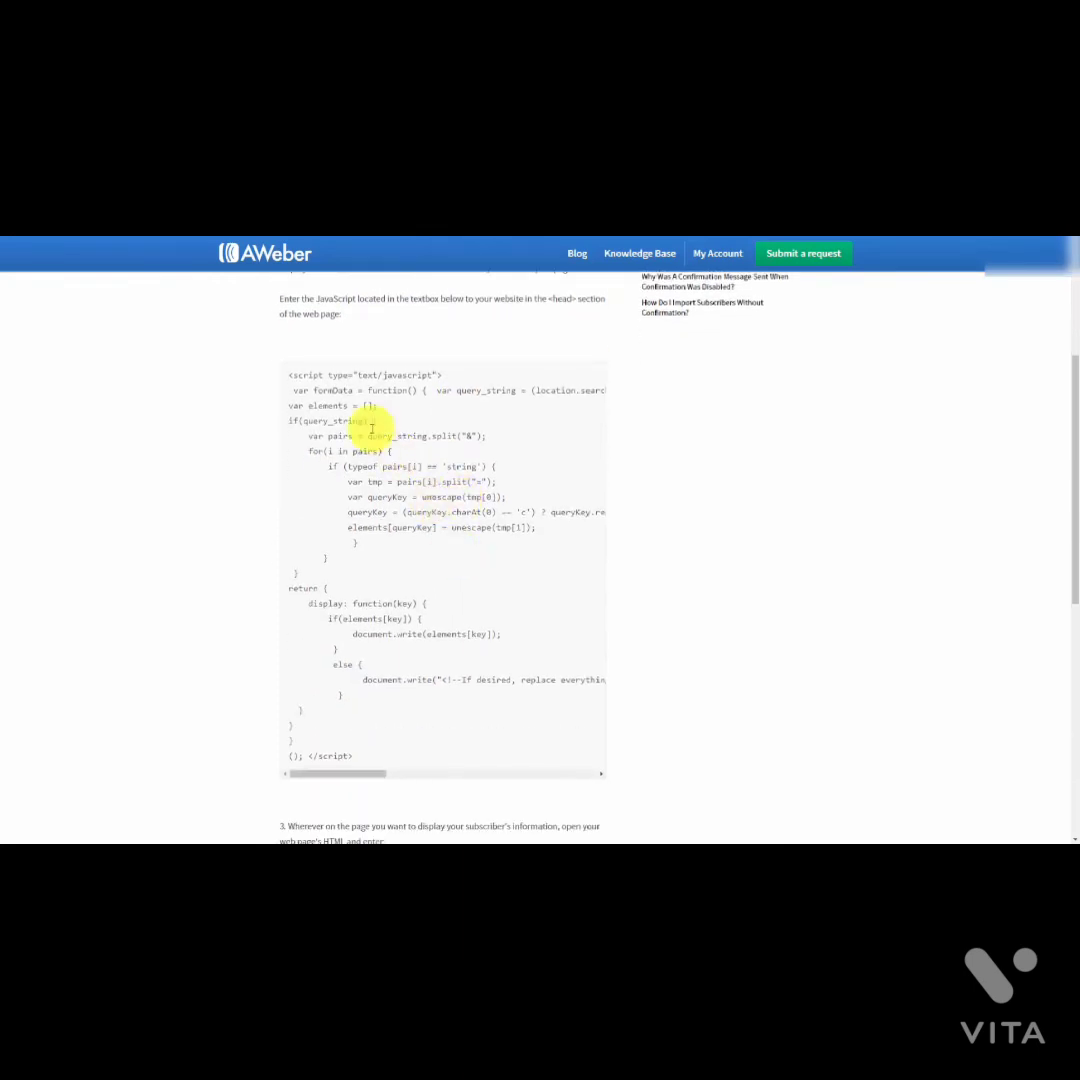
{"action": "left_click_drag", "start_coordinate": [290, 376], "coordinate": [296, 740]}
{"action": "left_click", "coordinate": [357, 755]}
{"action": "left_click_drag", "start_coordinate": [310, 645], "coordinate": [288, 378]}
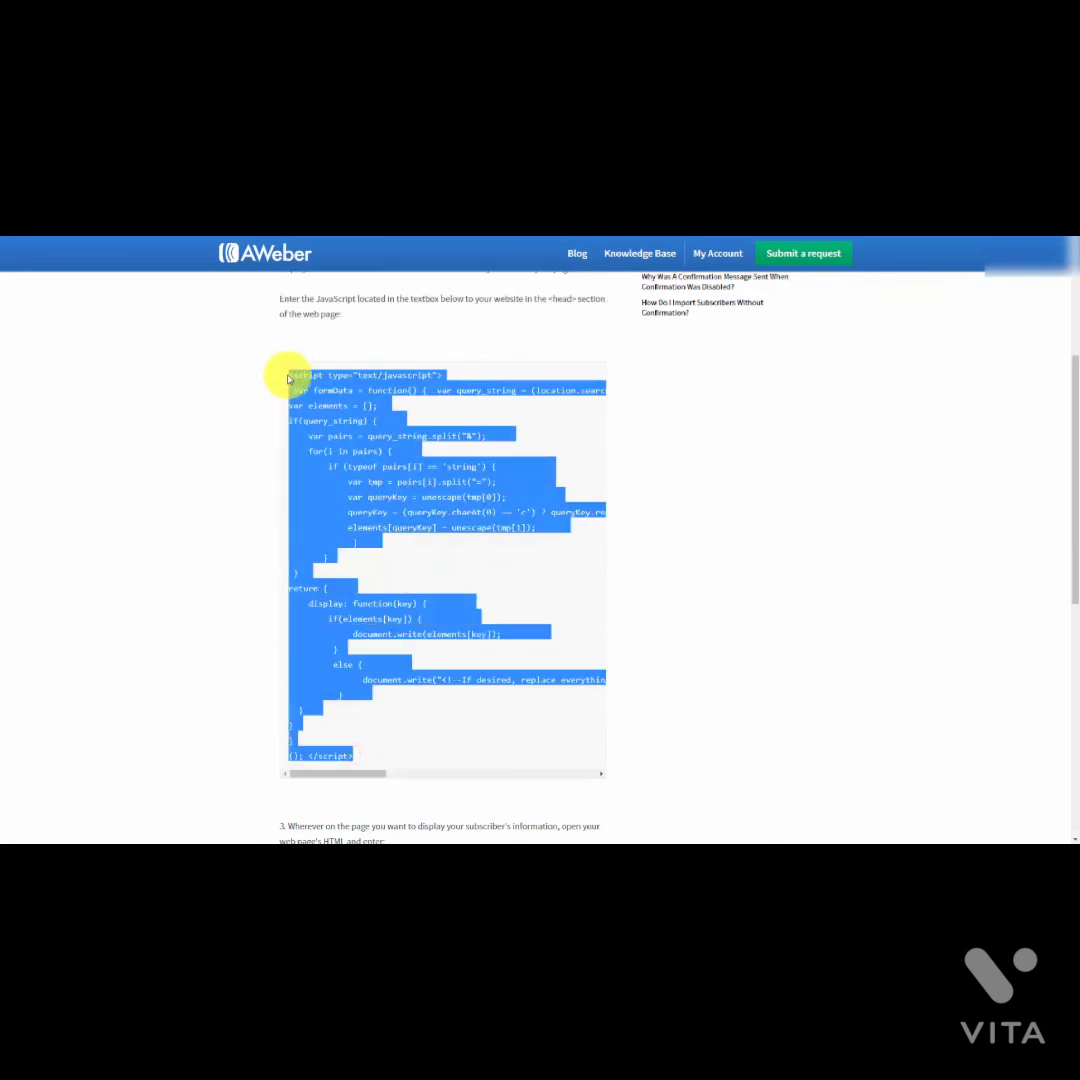
Step: Select the formData.display script lines that show the subscriber's name and email
{"action": "scroll", "coordinate": [237, 455], "scroll_direction": "down", "scroll_amount": 5}
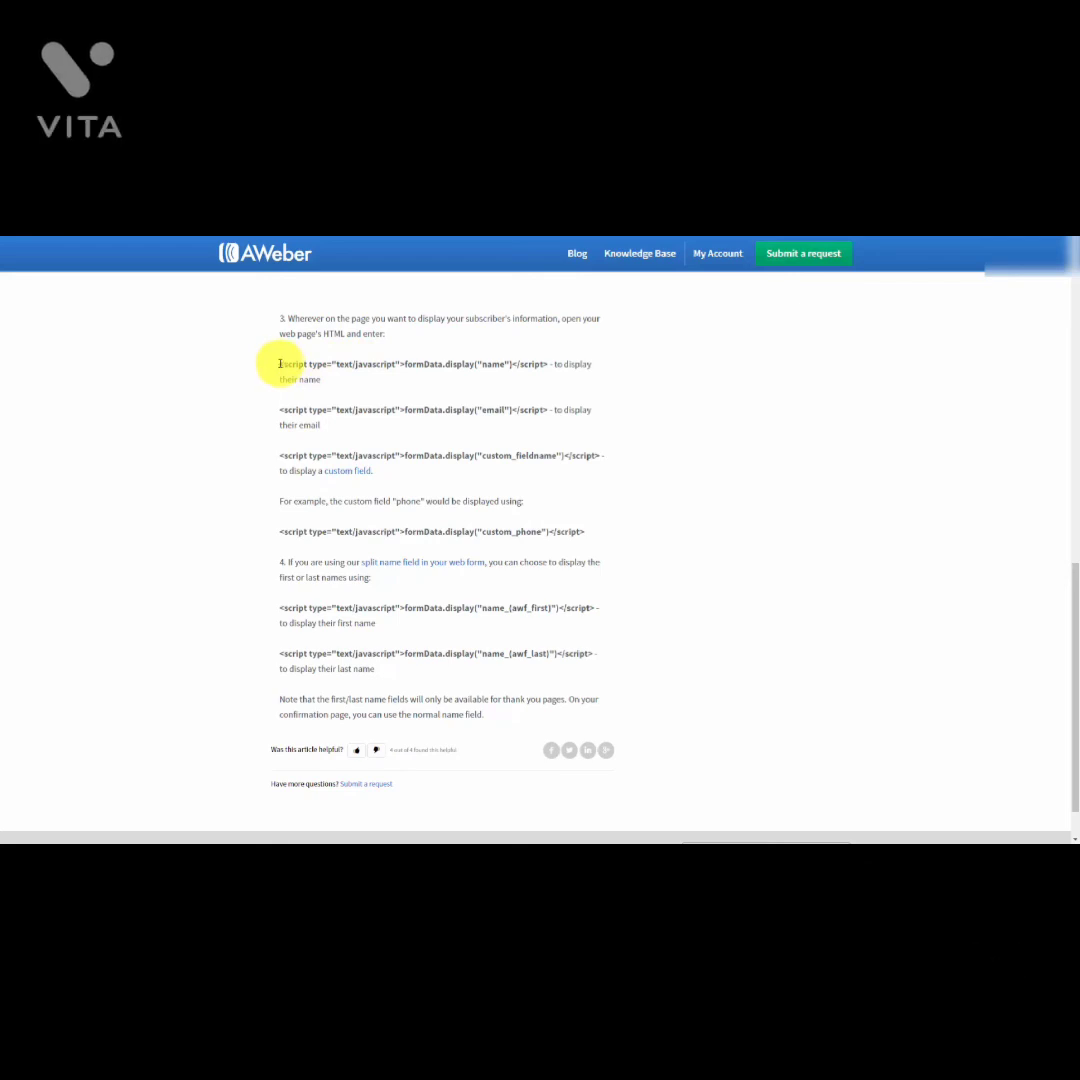
{"action": "left_click", "coordinate": [279, 363]}
{"action": "left_click_drag", "start_coordinate": [279, 363], "coordinate": [552, 363]}
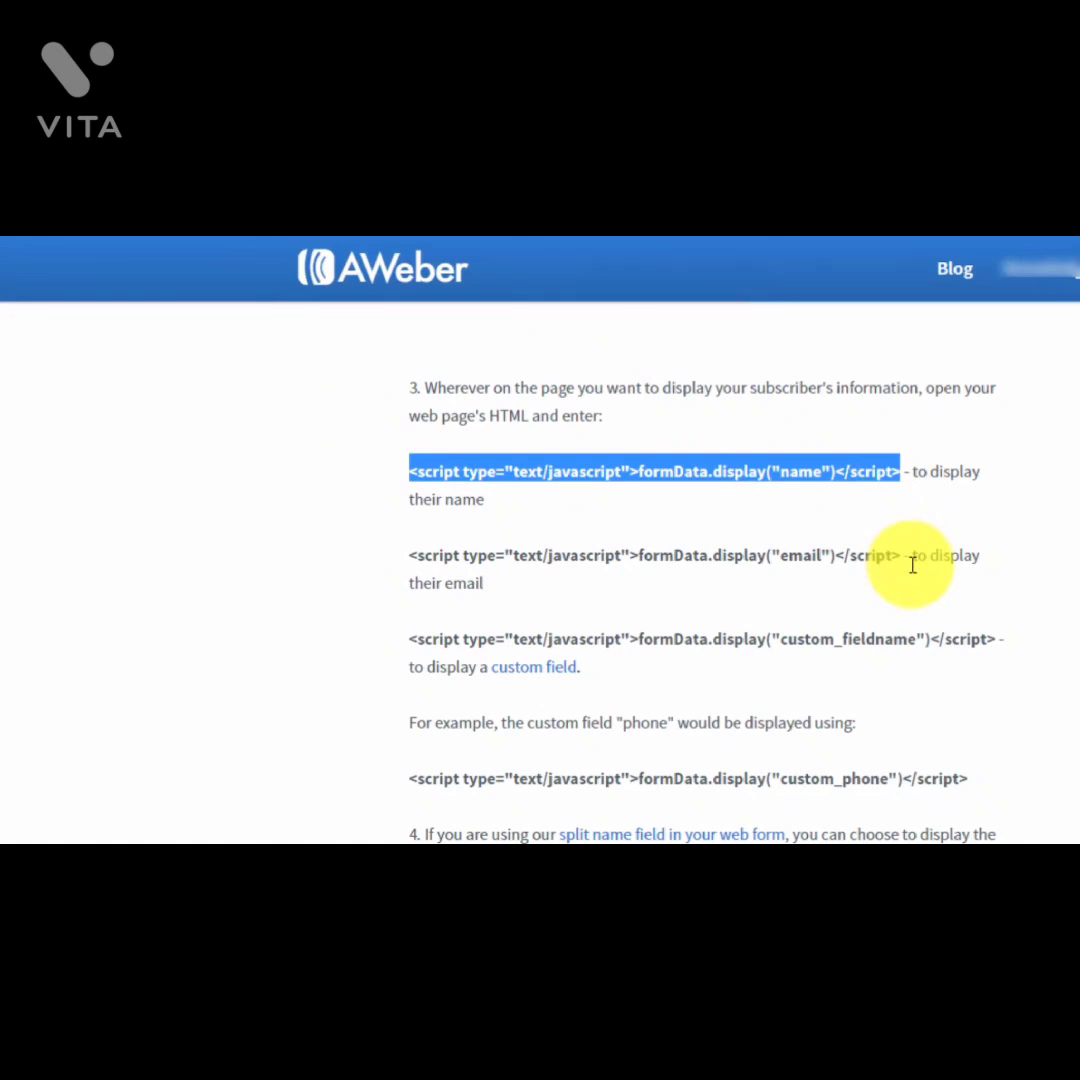
{"action": "left_click", "coordinate": [358, 548]}
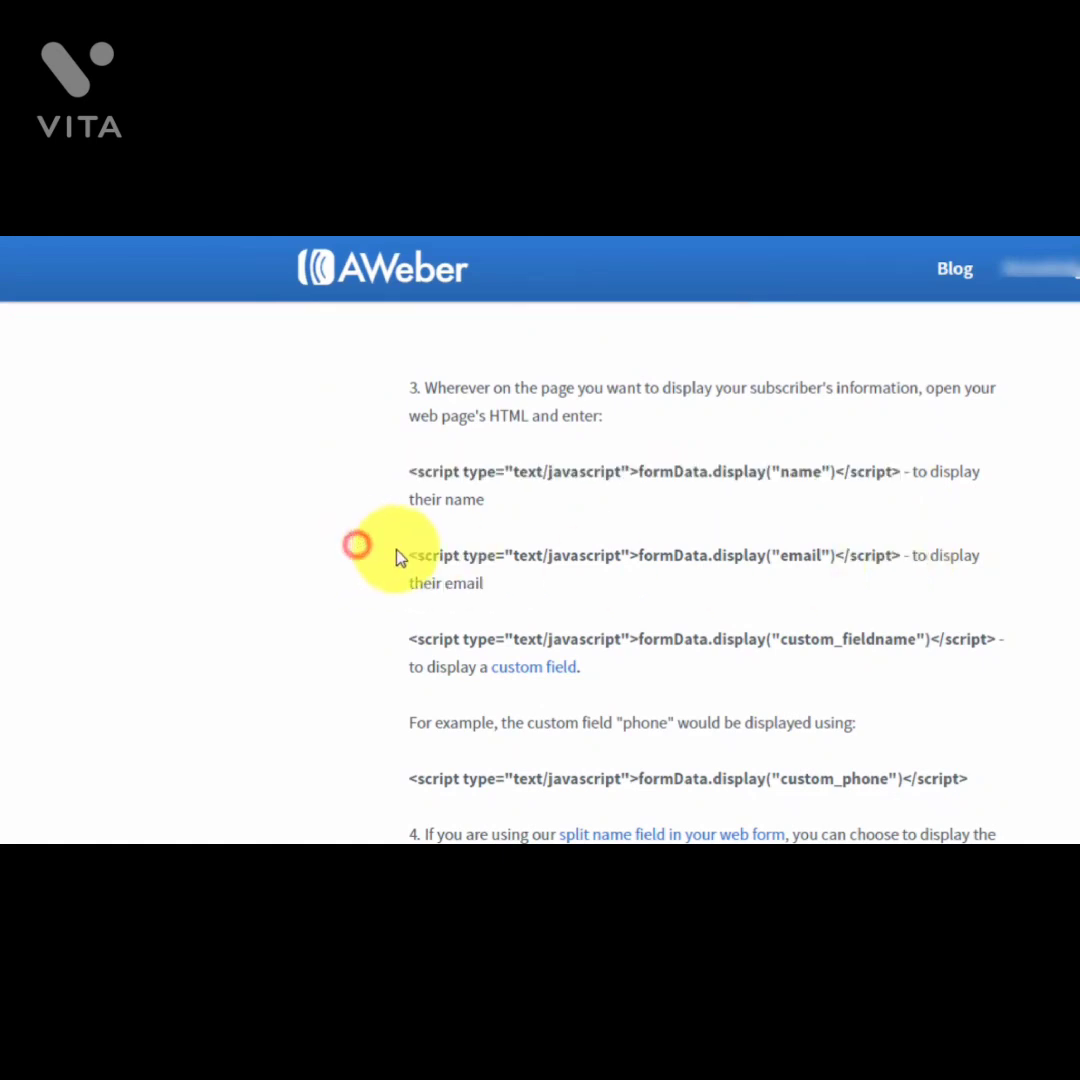
{"action": "left_click_drag", "start_coordinate": [411, 555], "coordinate": [903, 557]}
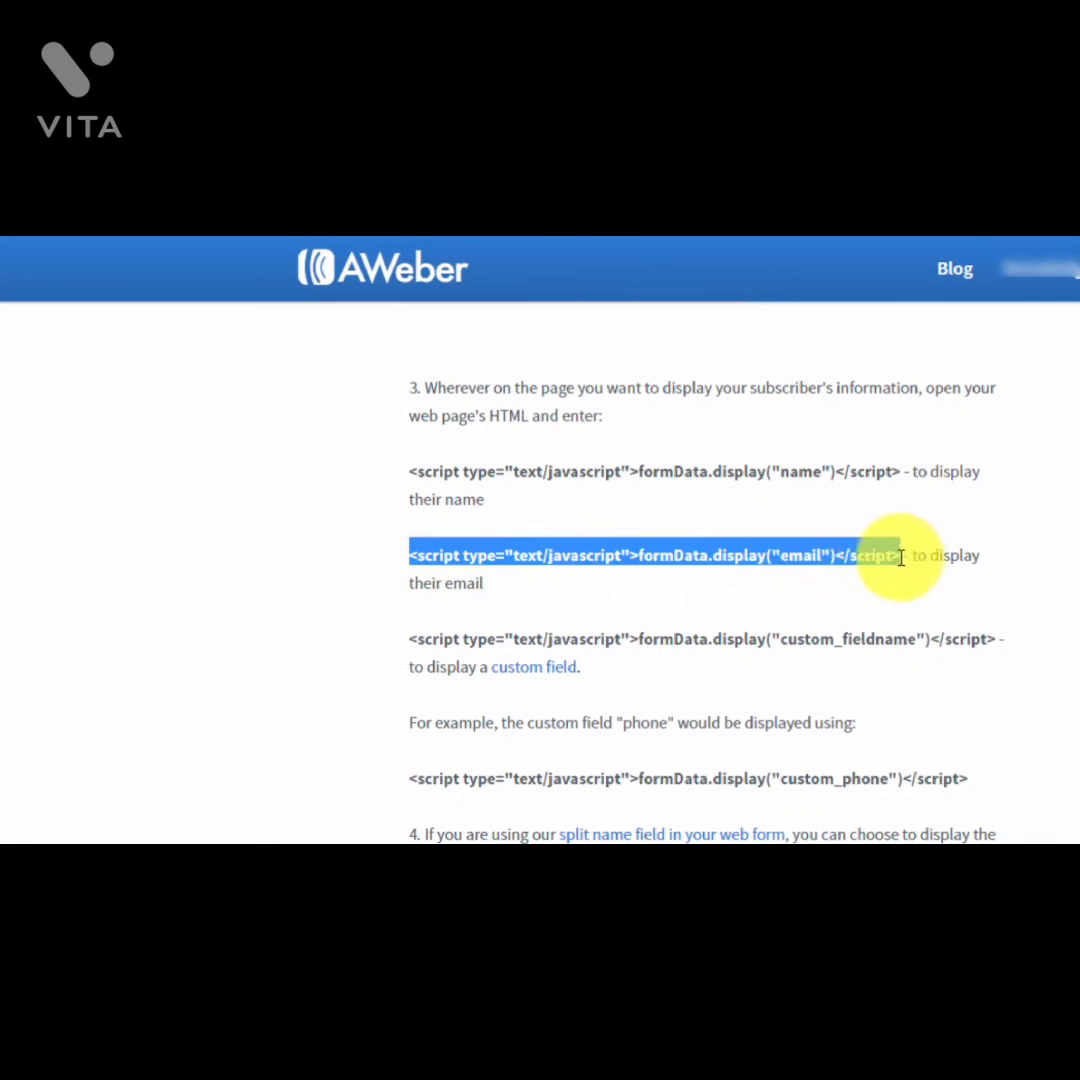
{"action": "left_click", "coordinate": [682, 598]}
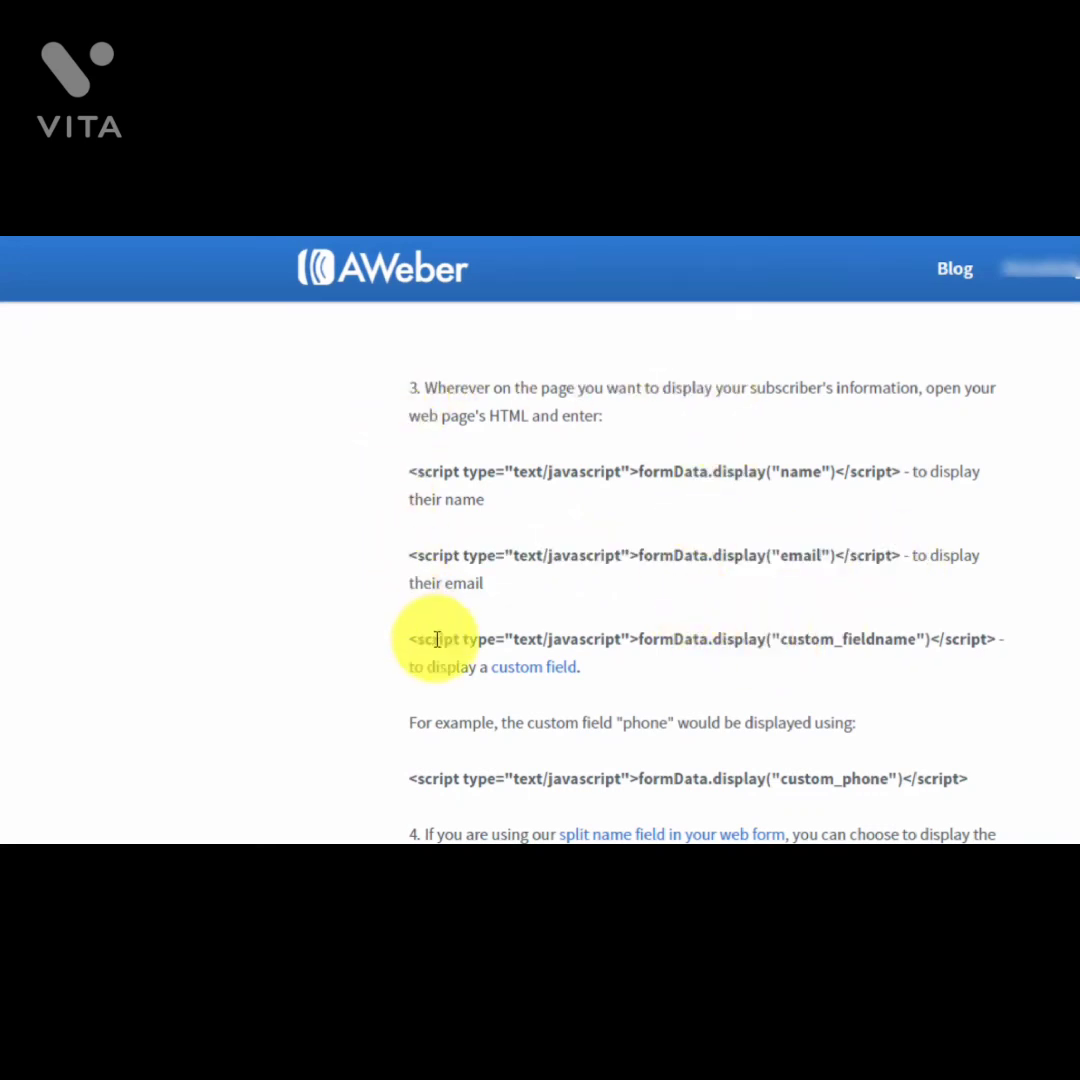